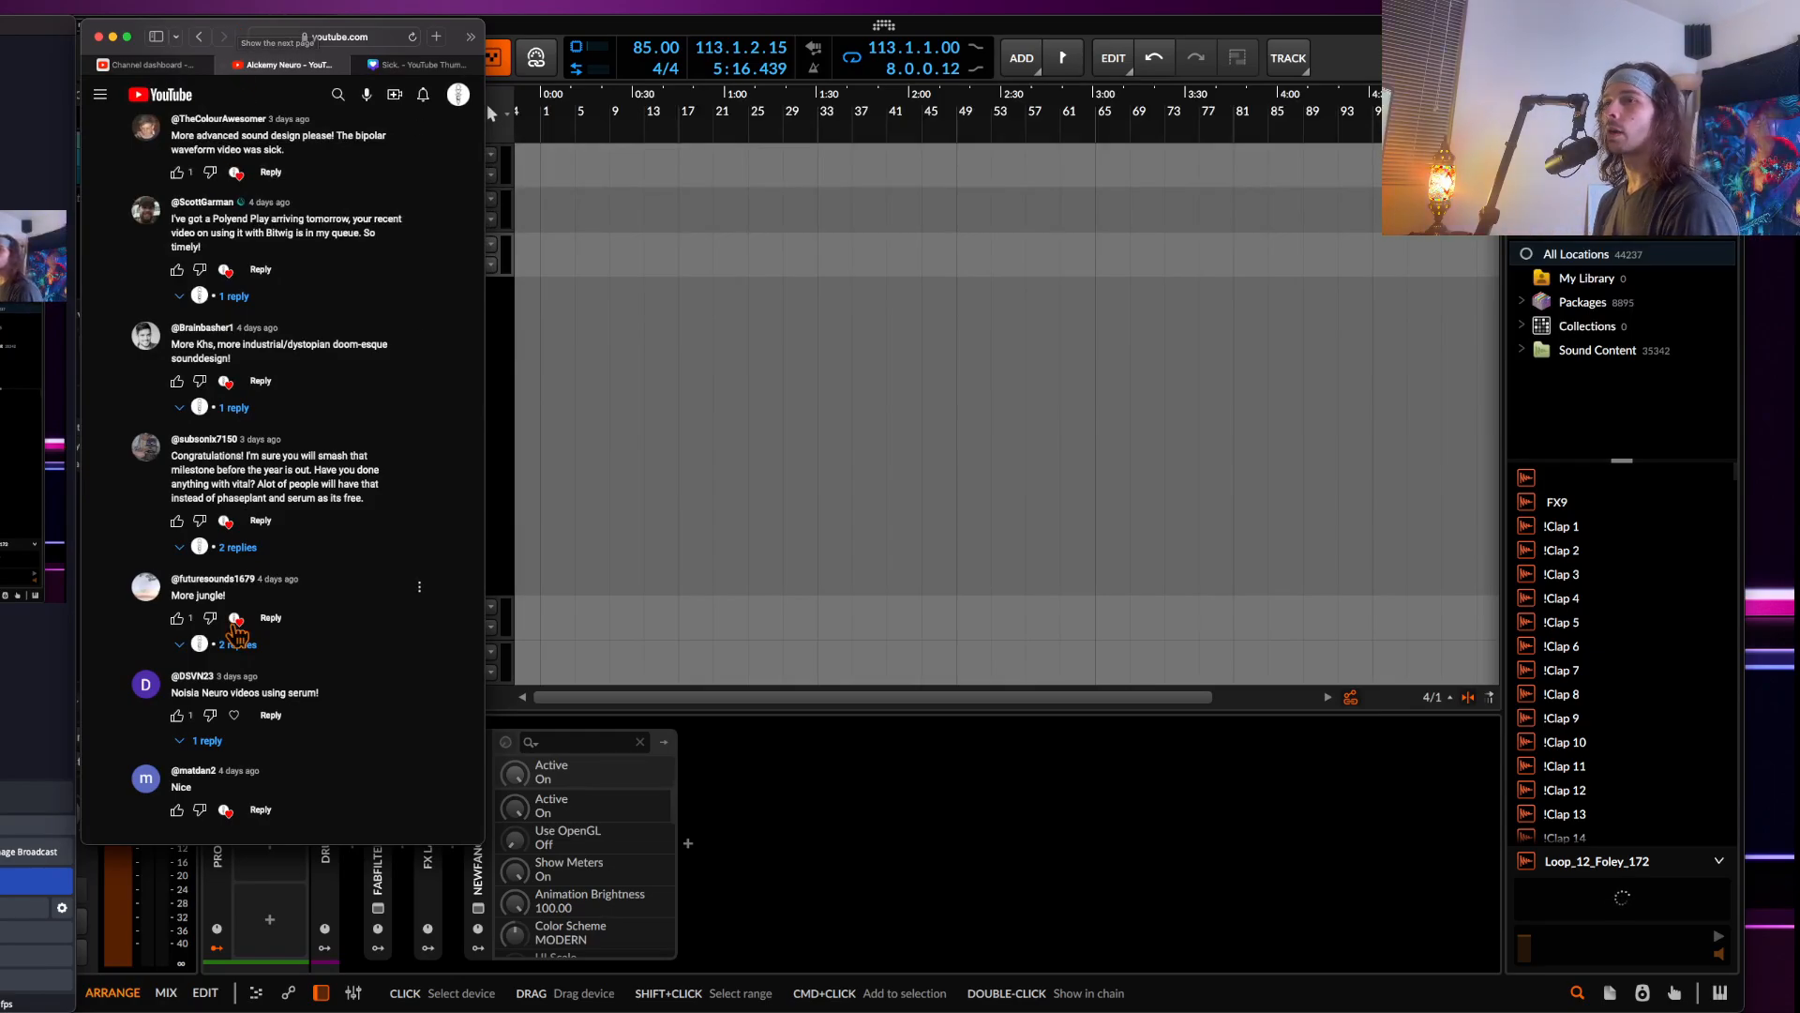
{"action": "scroll", "coordinate": [216, 715], "scroll_direction": "up", "scroll_amount": 5}
{"action": "scroll", "coordinate": [216, 715], "scroll_direction": "down", "scroll_amount": 8}
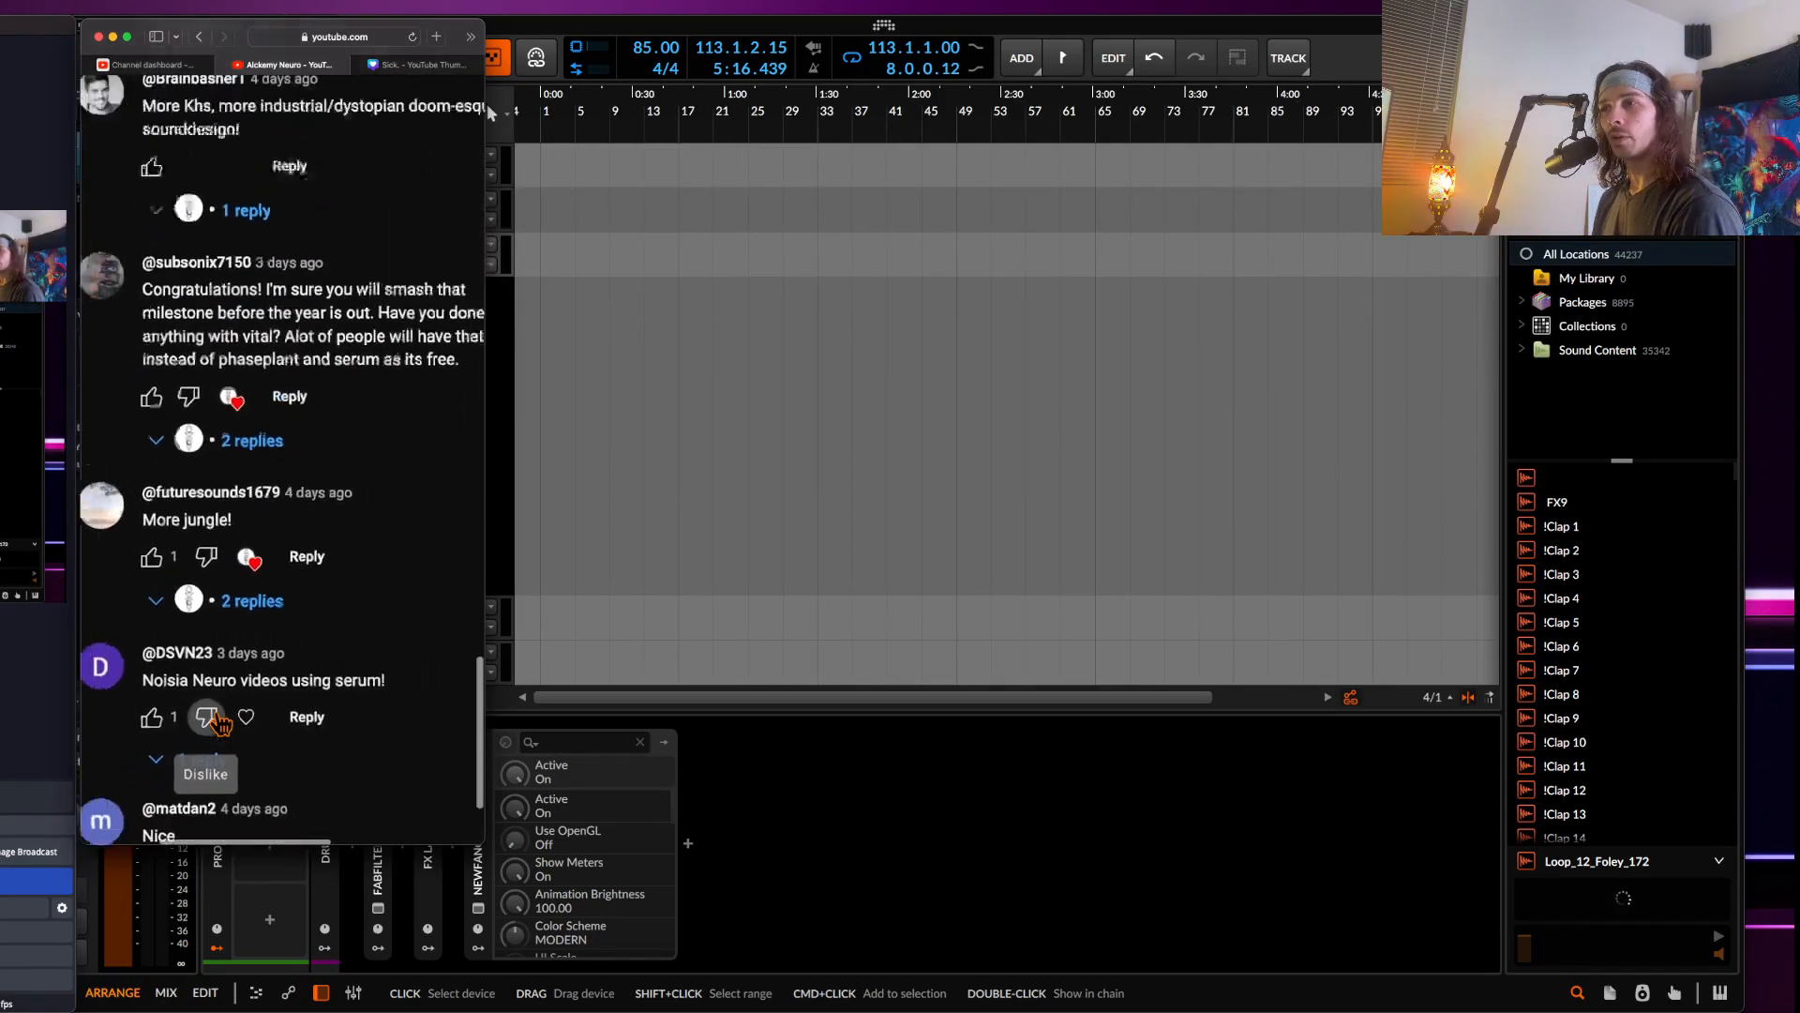
{"action": "left_click", "coordinate": [251, 225]}
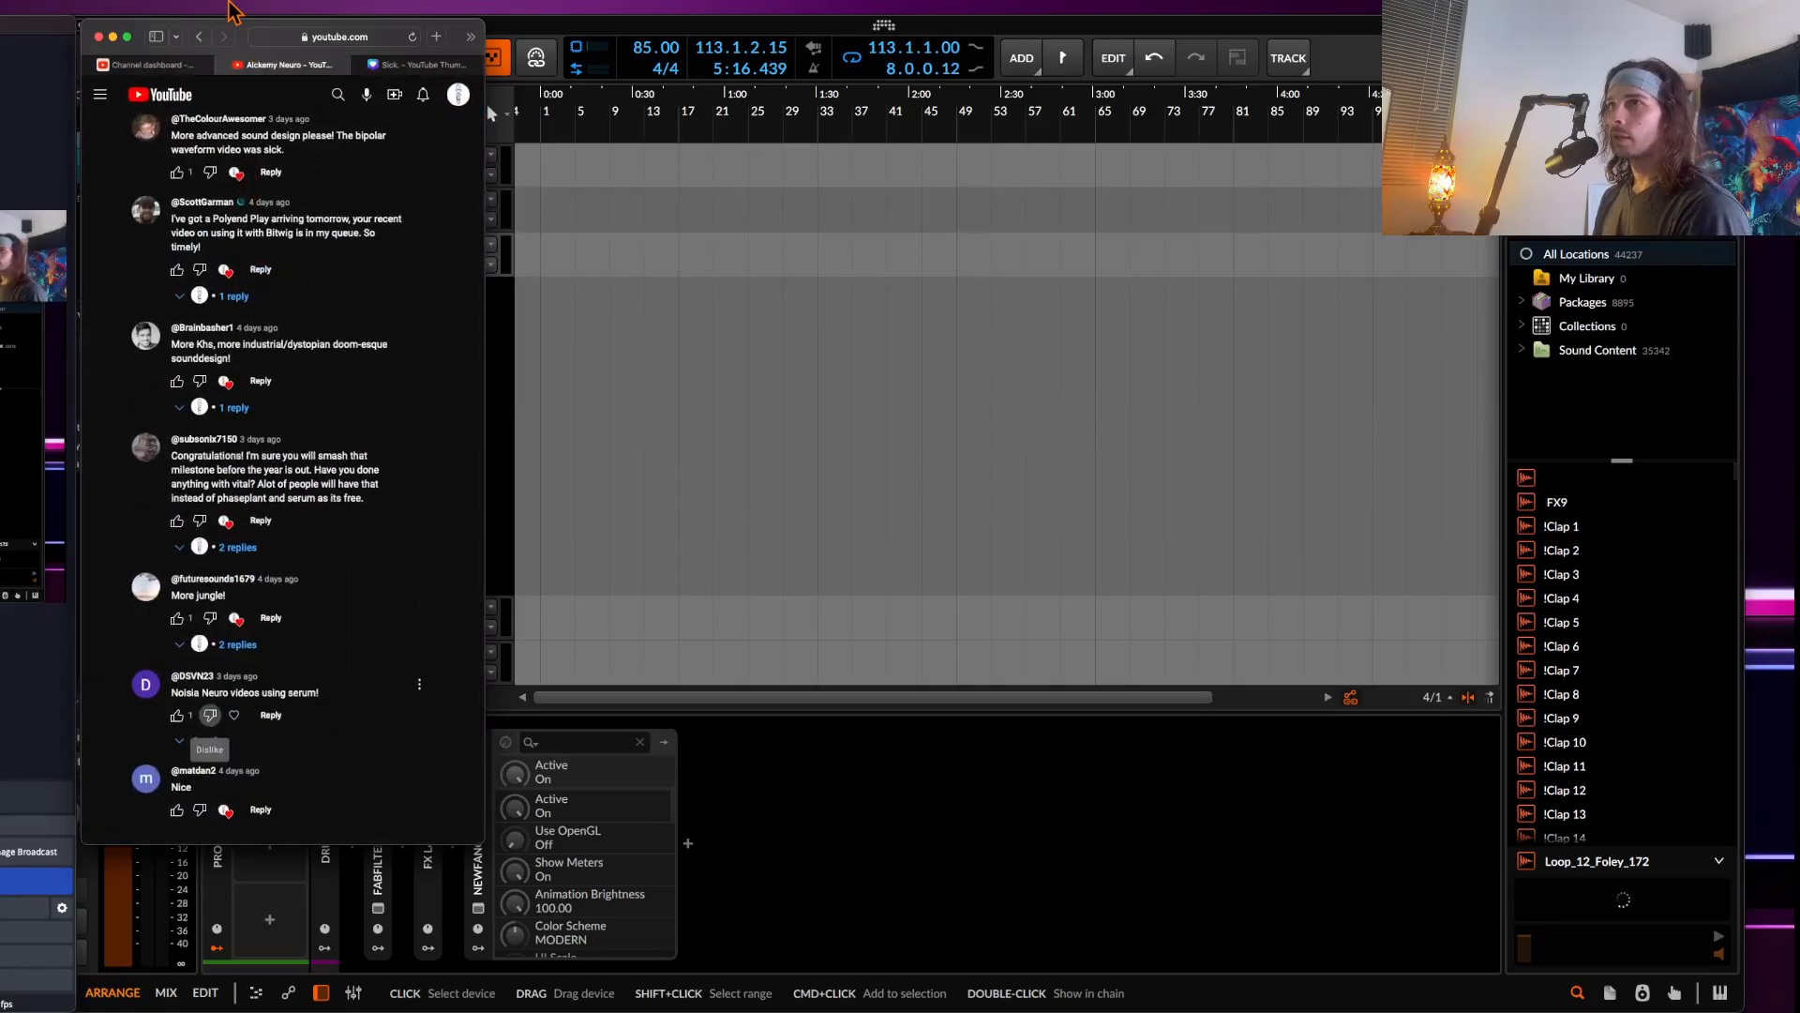
{"action": "left_click_drag", "start_coordinate": [248, 43], "coordinate": [2, 60]}
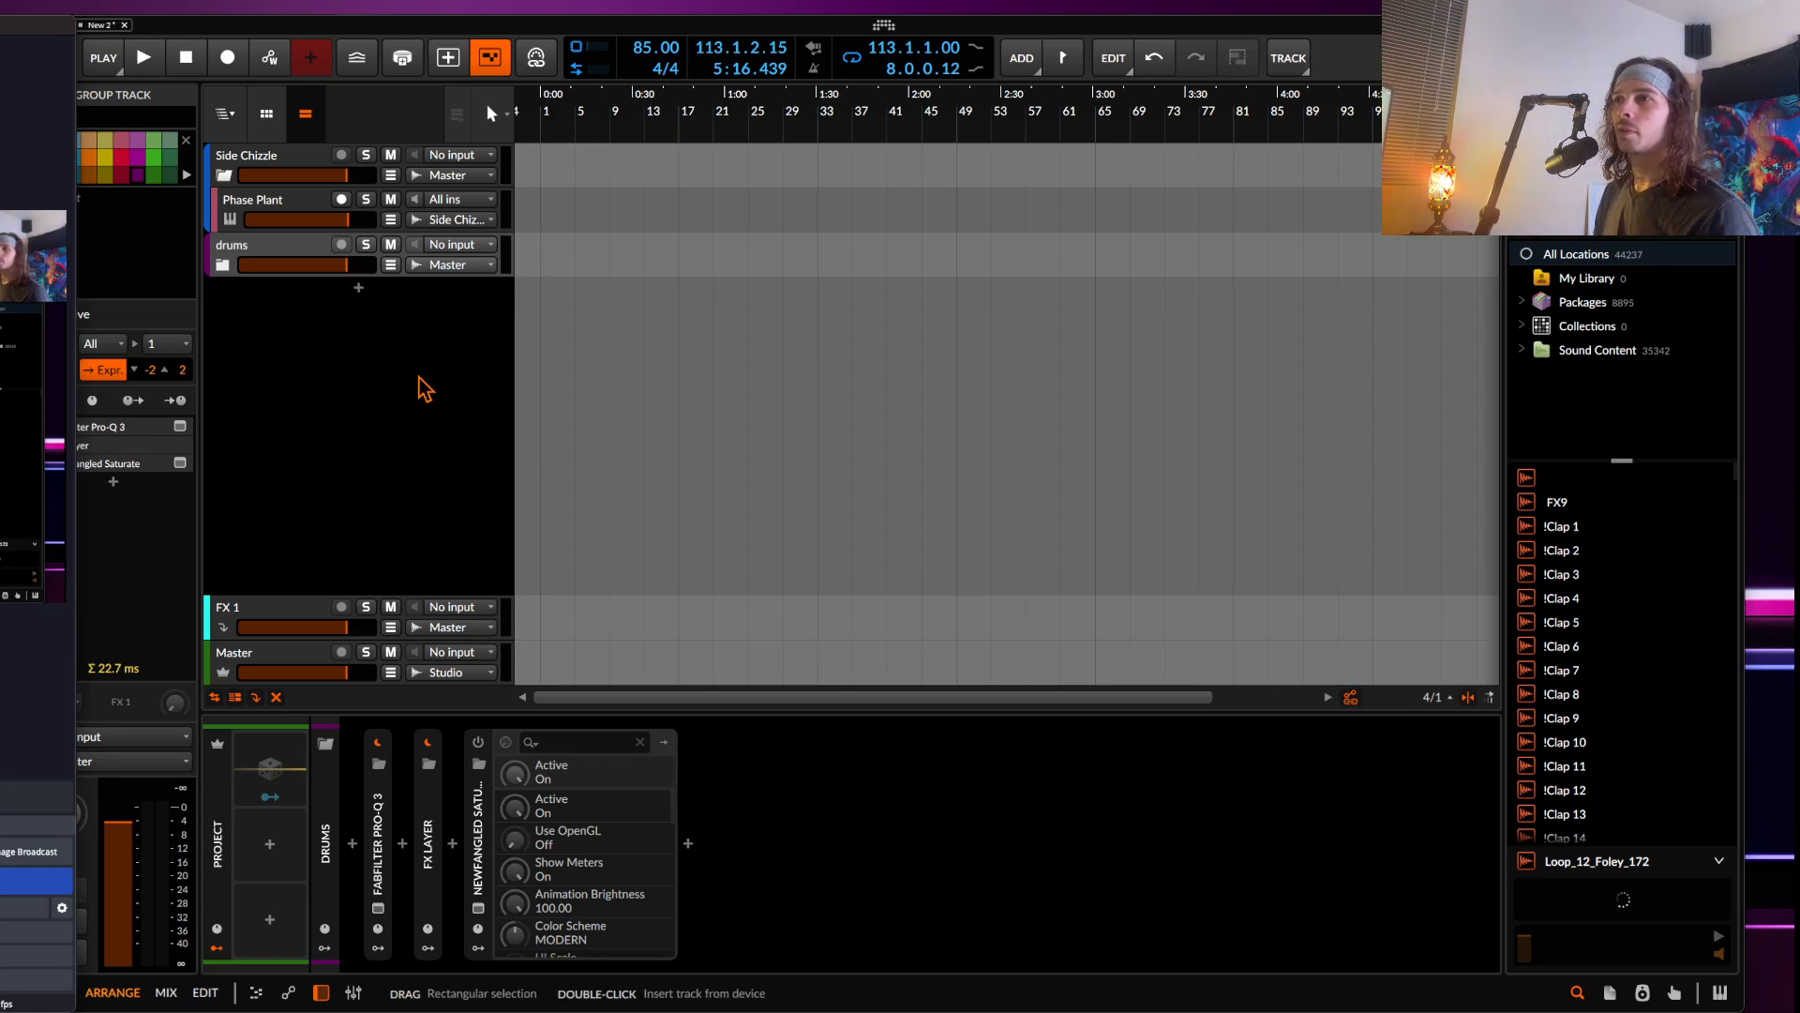
Add a new instrument track loaded with the Phase Plant plugin
{"action": "double_click", "coordinate": [366, 290]}
{"action": "type", "text": "phase"}
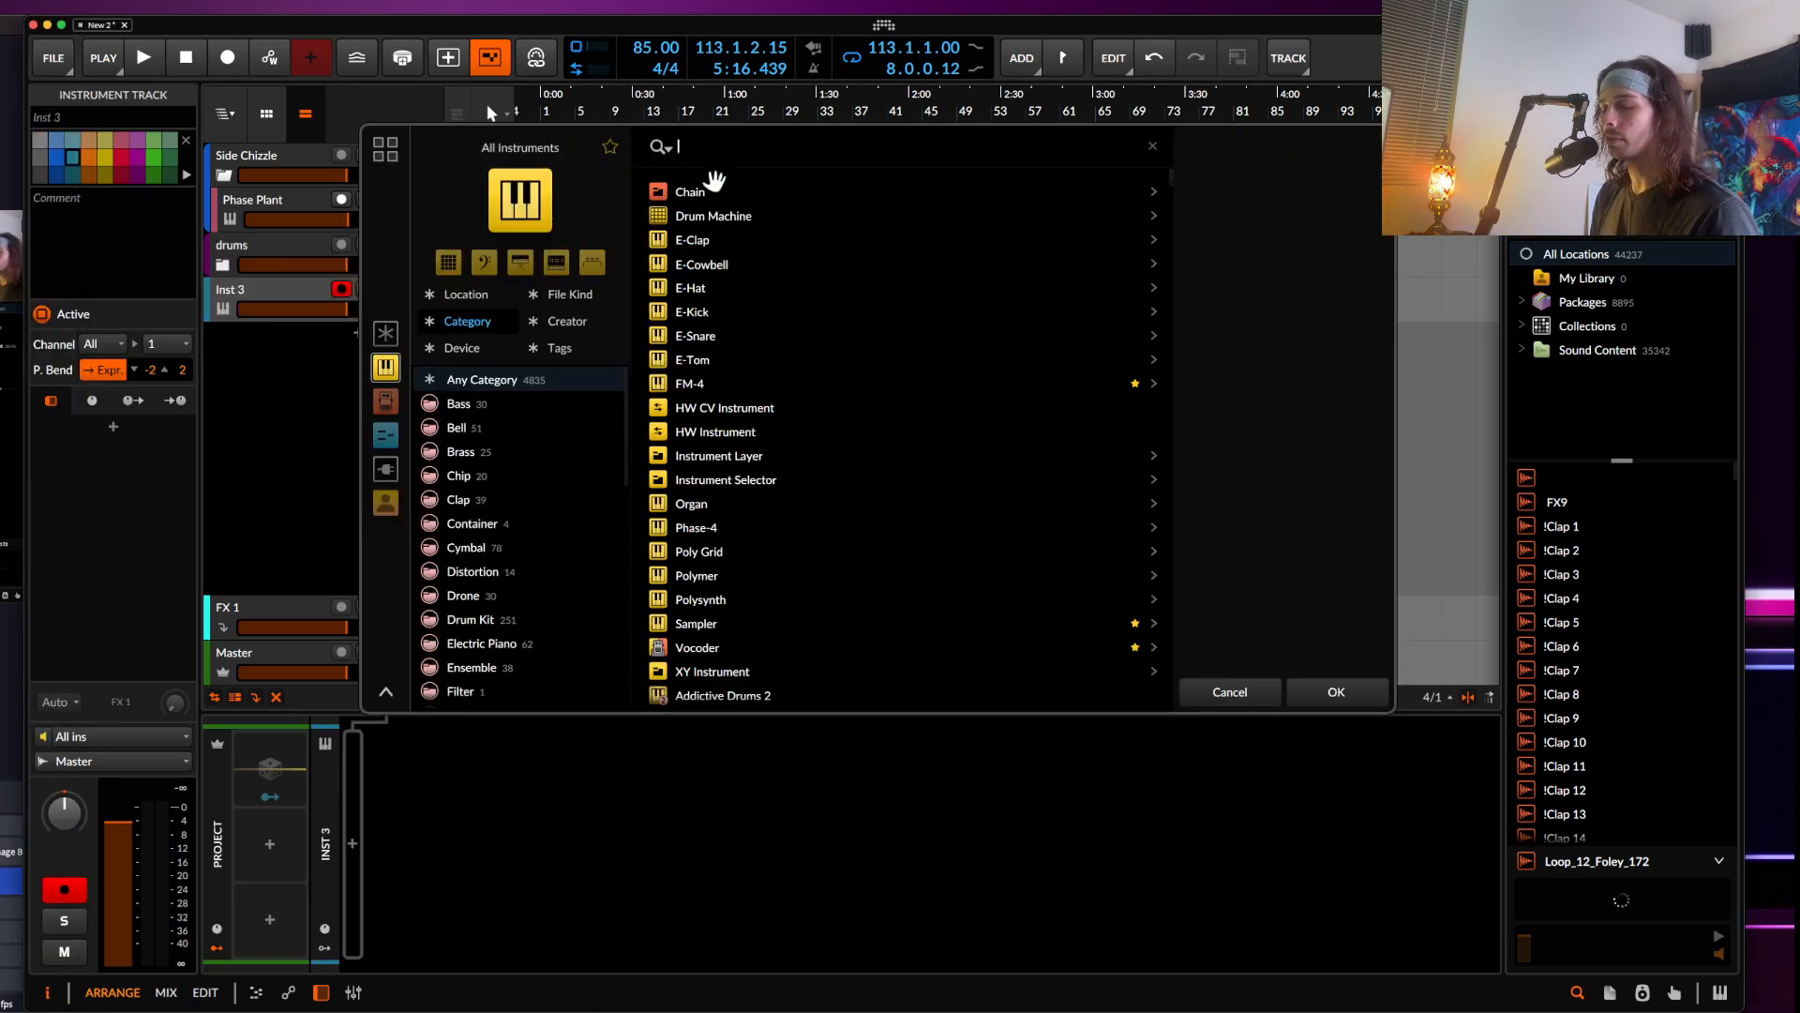
{"action": "left_click", "coordinate": [715, 216]}
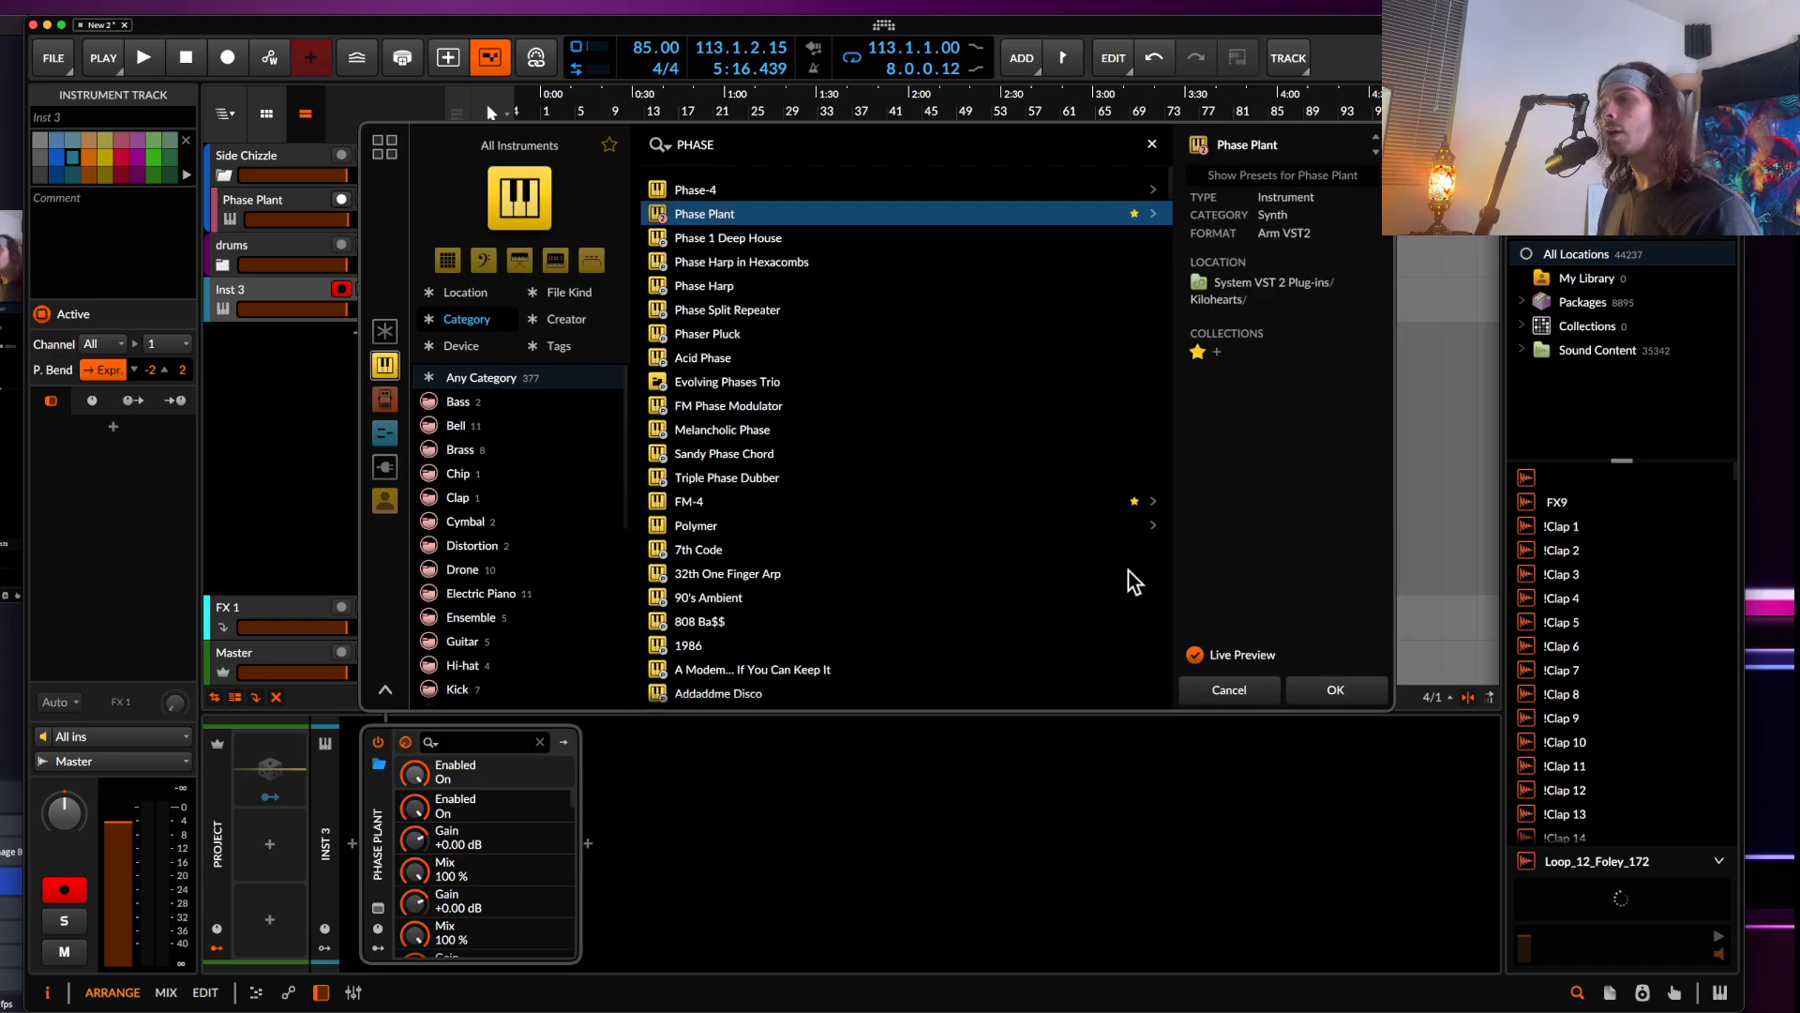
{"action": "left_click", "coordinate": [1309, 691]}
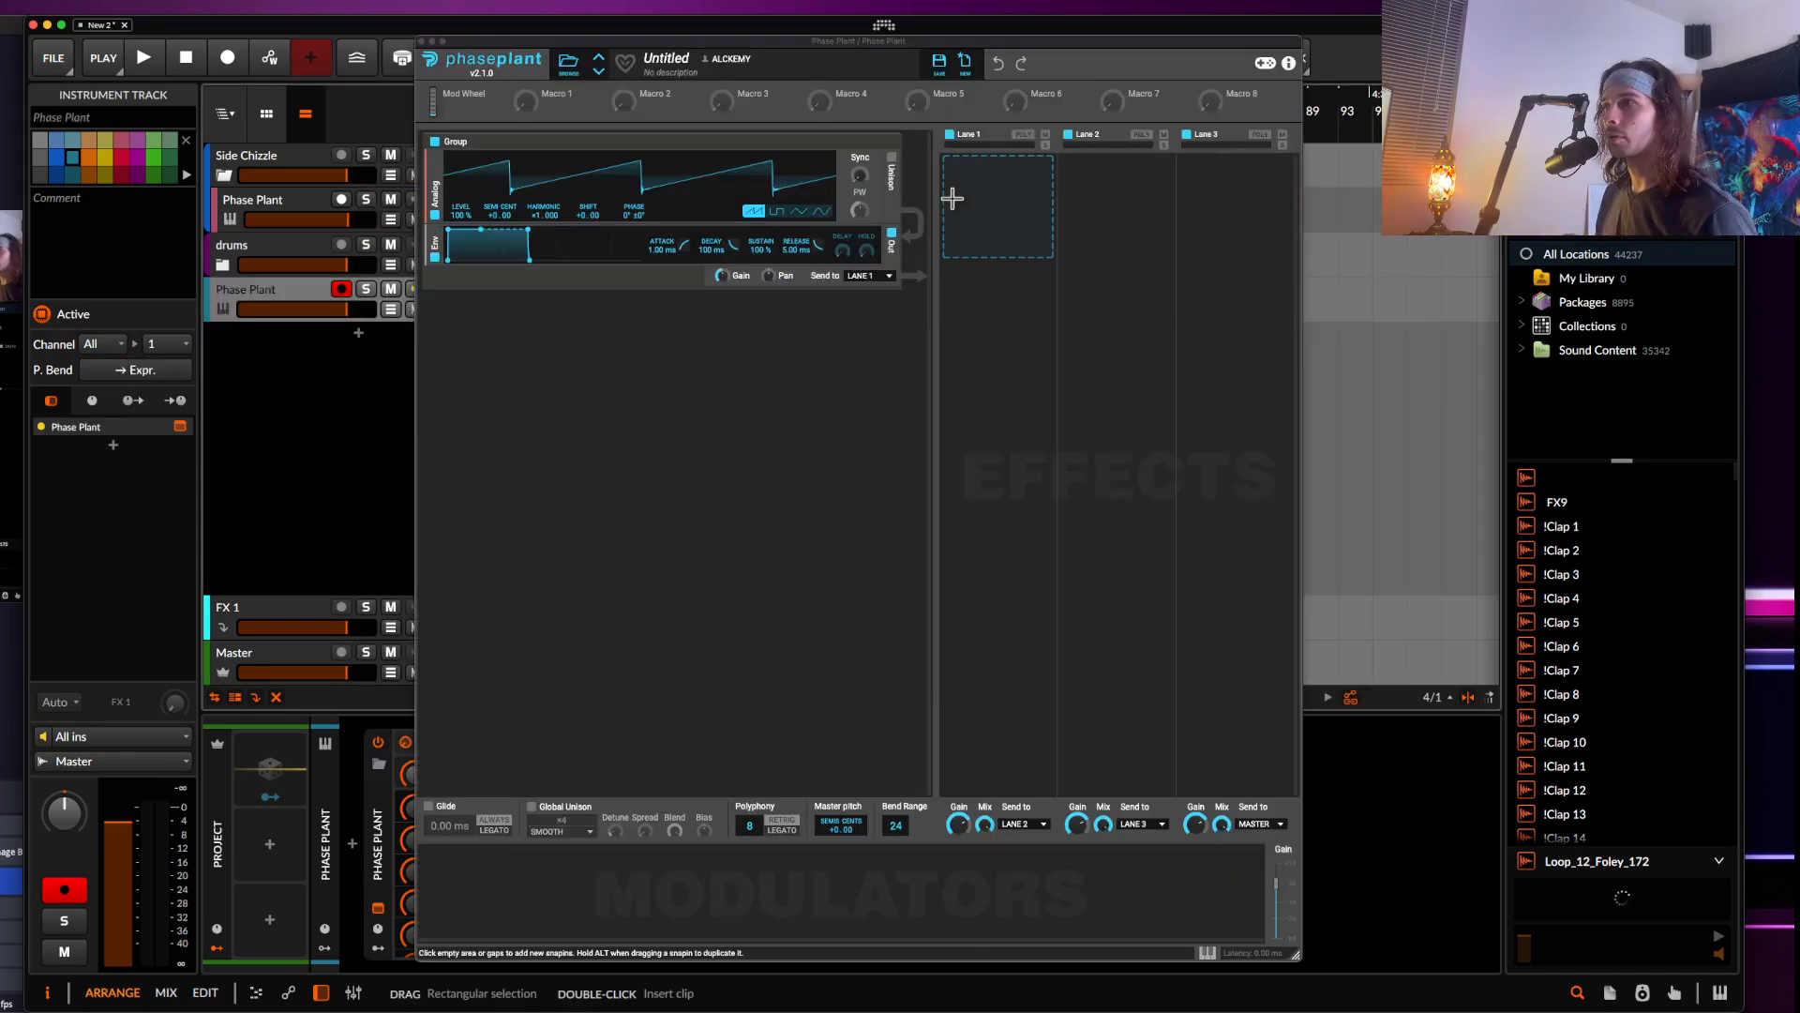
Enable unison on the analog oscillator and set it to 2 voices
{"action": "left_click_drag", "start_coordinate": [1295, 954], "coordinate": [1652, 949]}
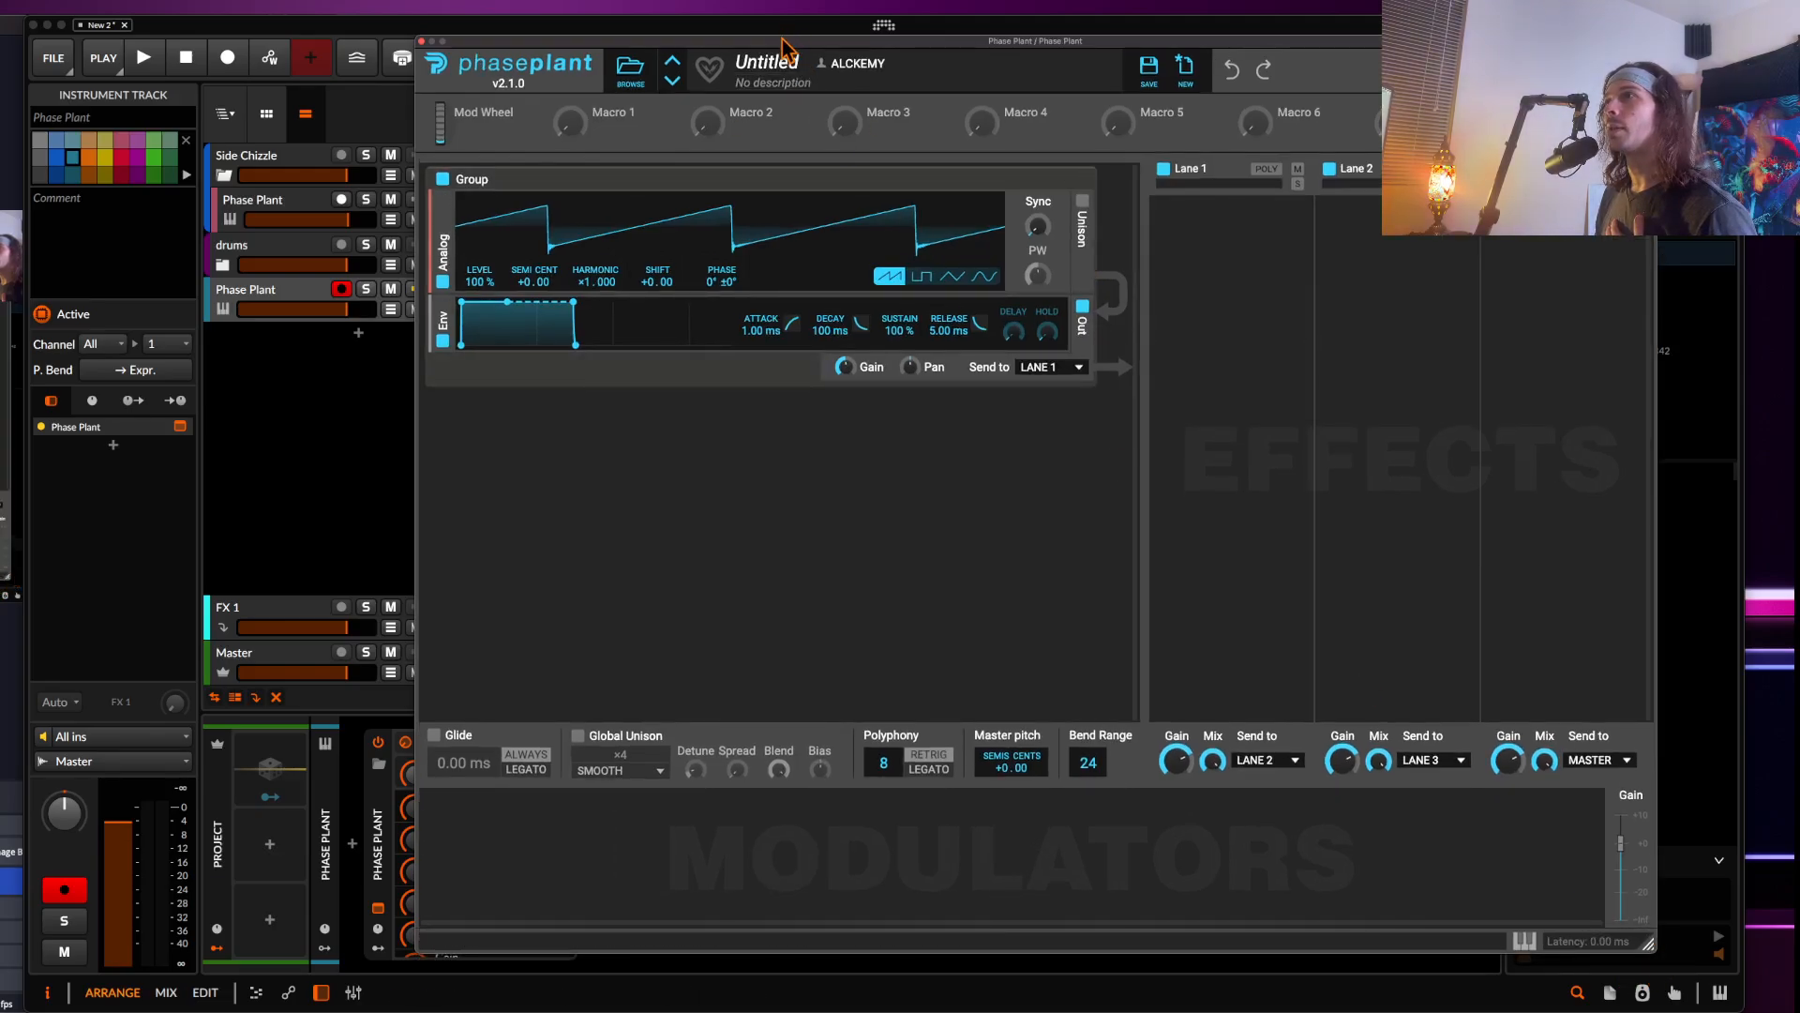
{"action": "left_click_drag", "start_coordinate": [786, 40], "coordinate": [408, 7]}
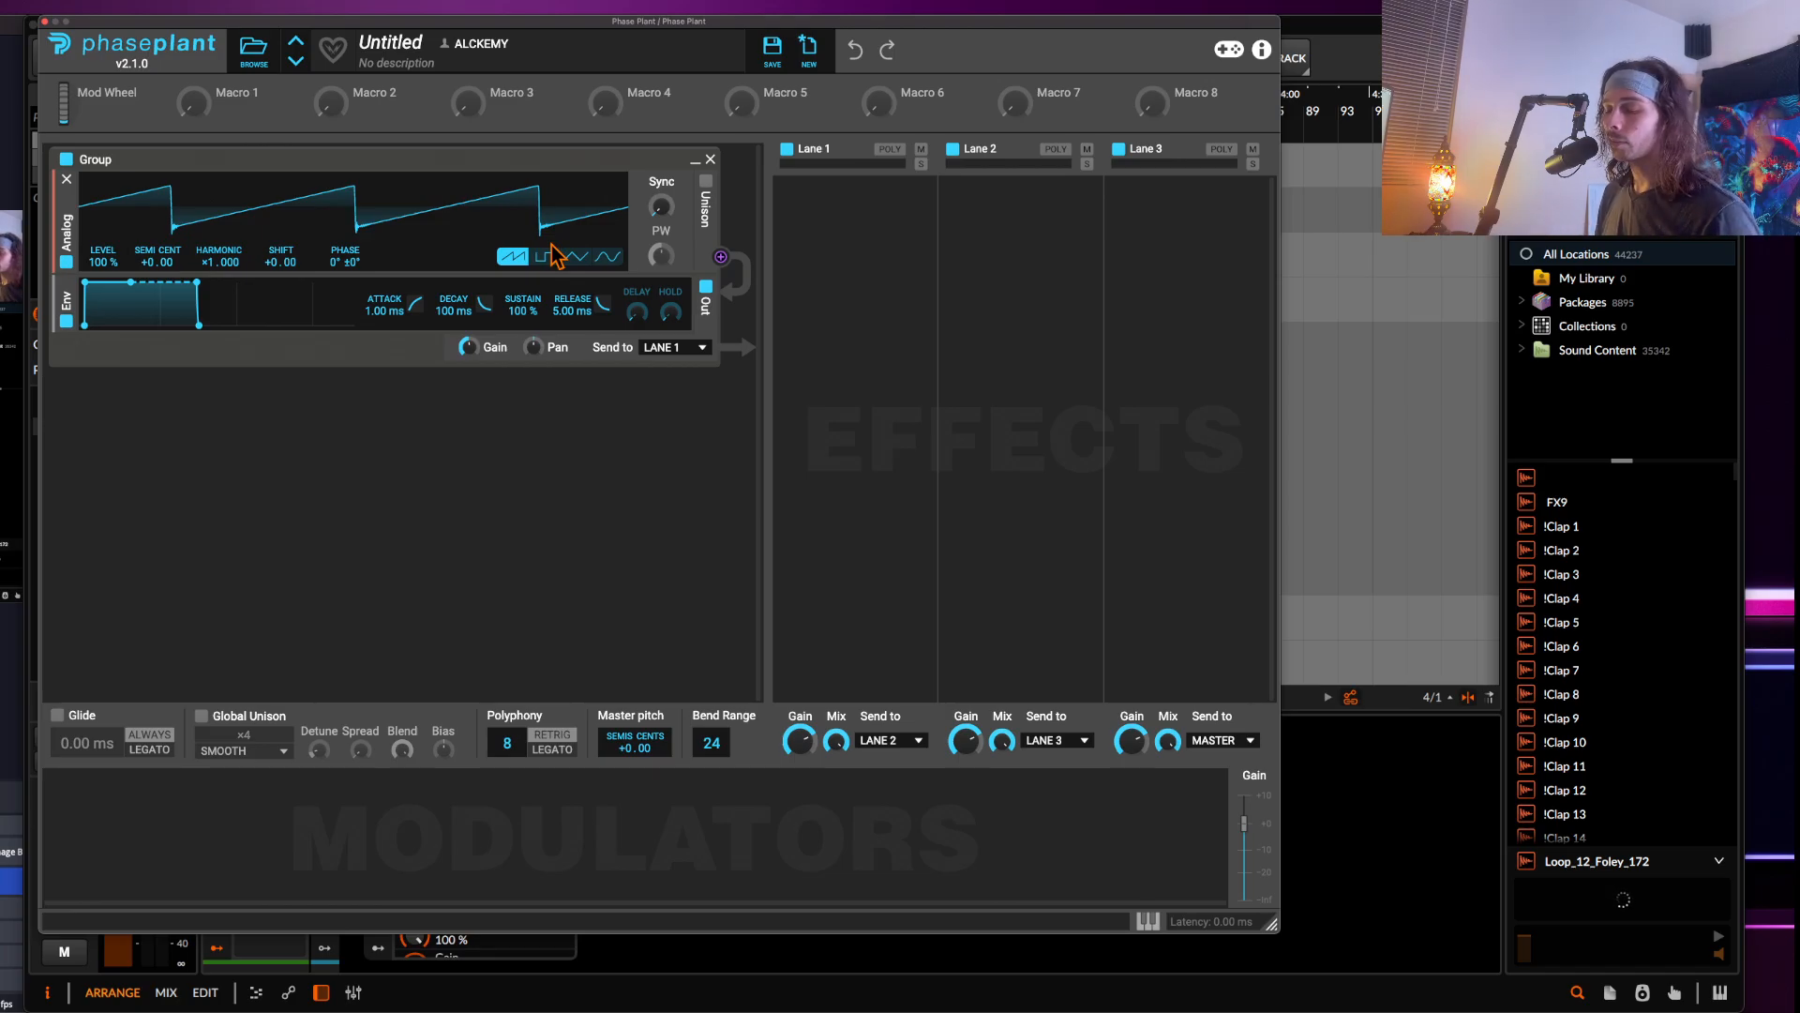
{"action": "left_click", "coordinate": [702, 195]}
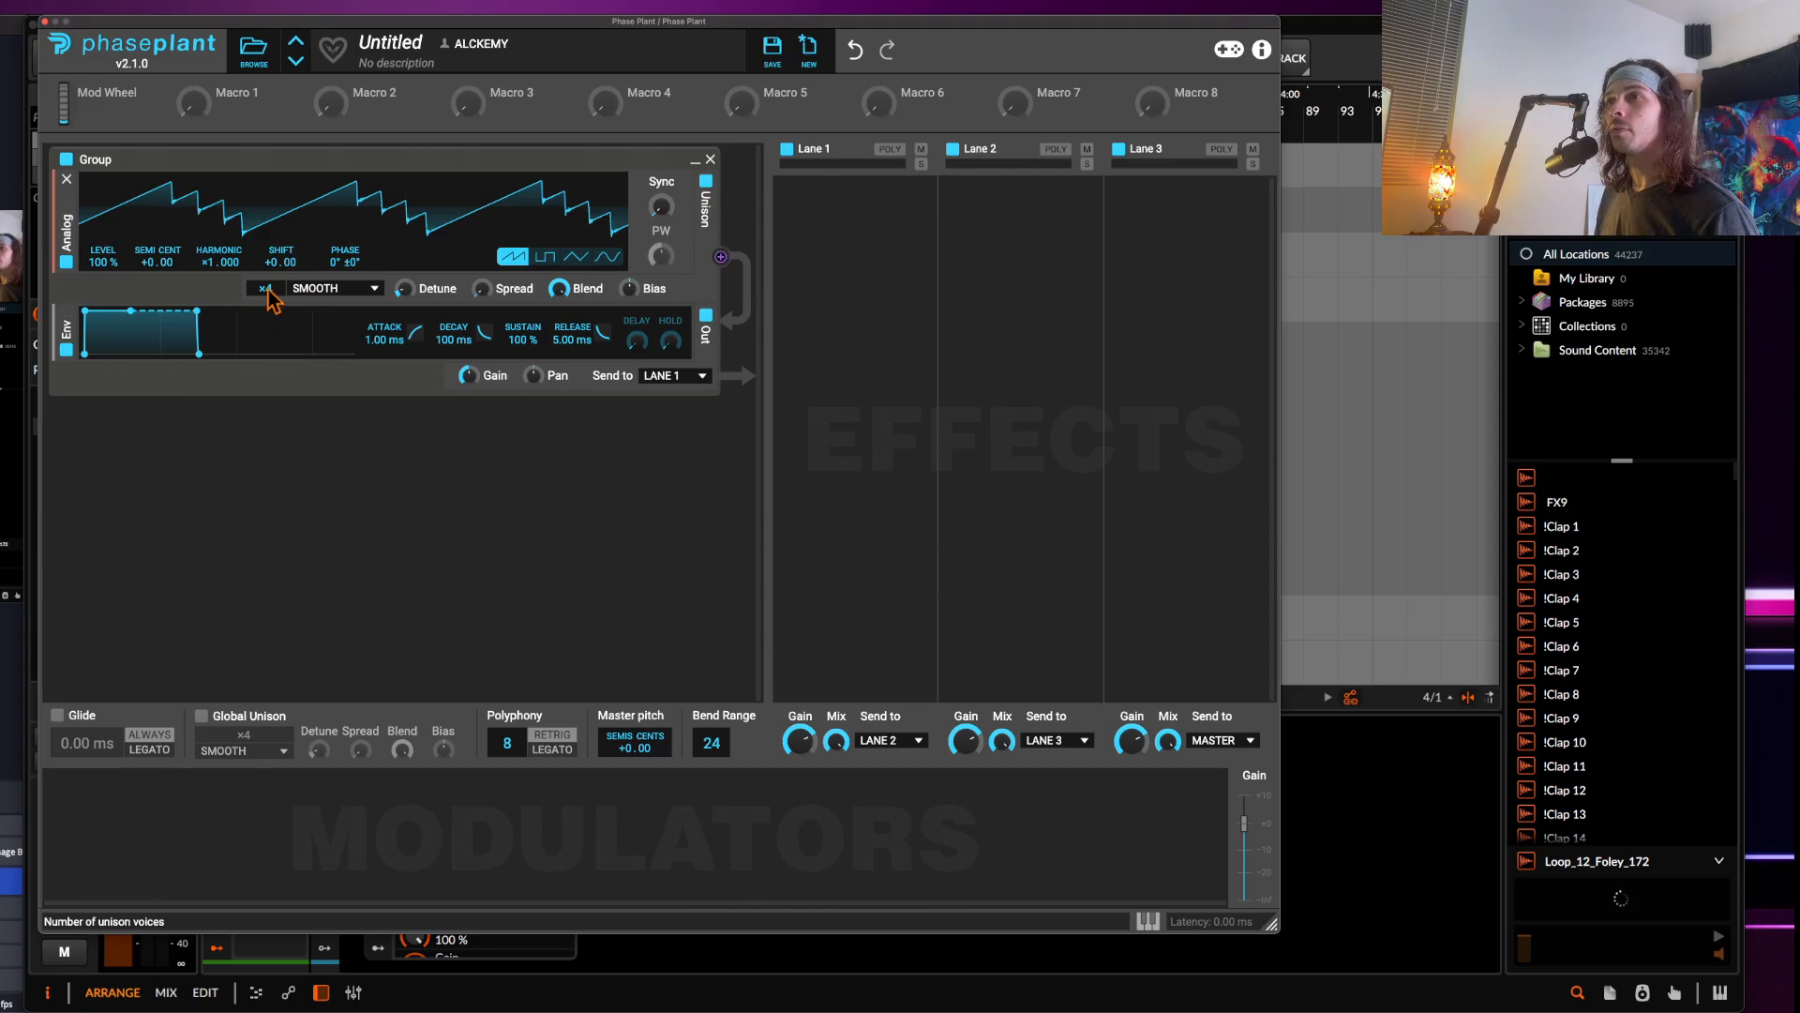
{"action": "left_click_drag", "start_coordinate": [267, 291], "coordinate": [267, 305]}
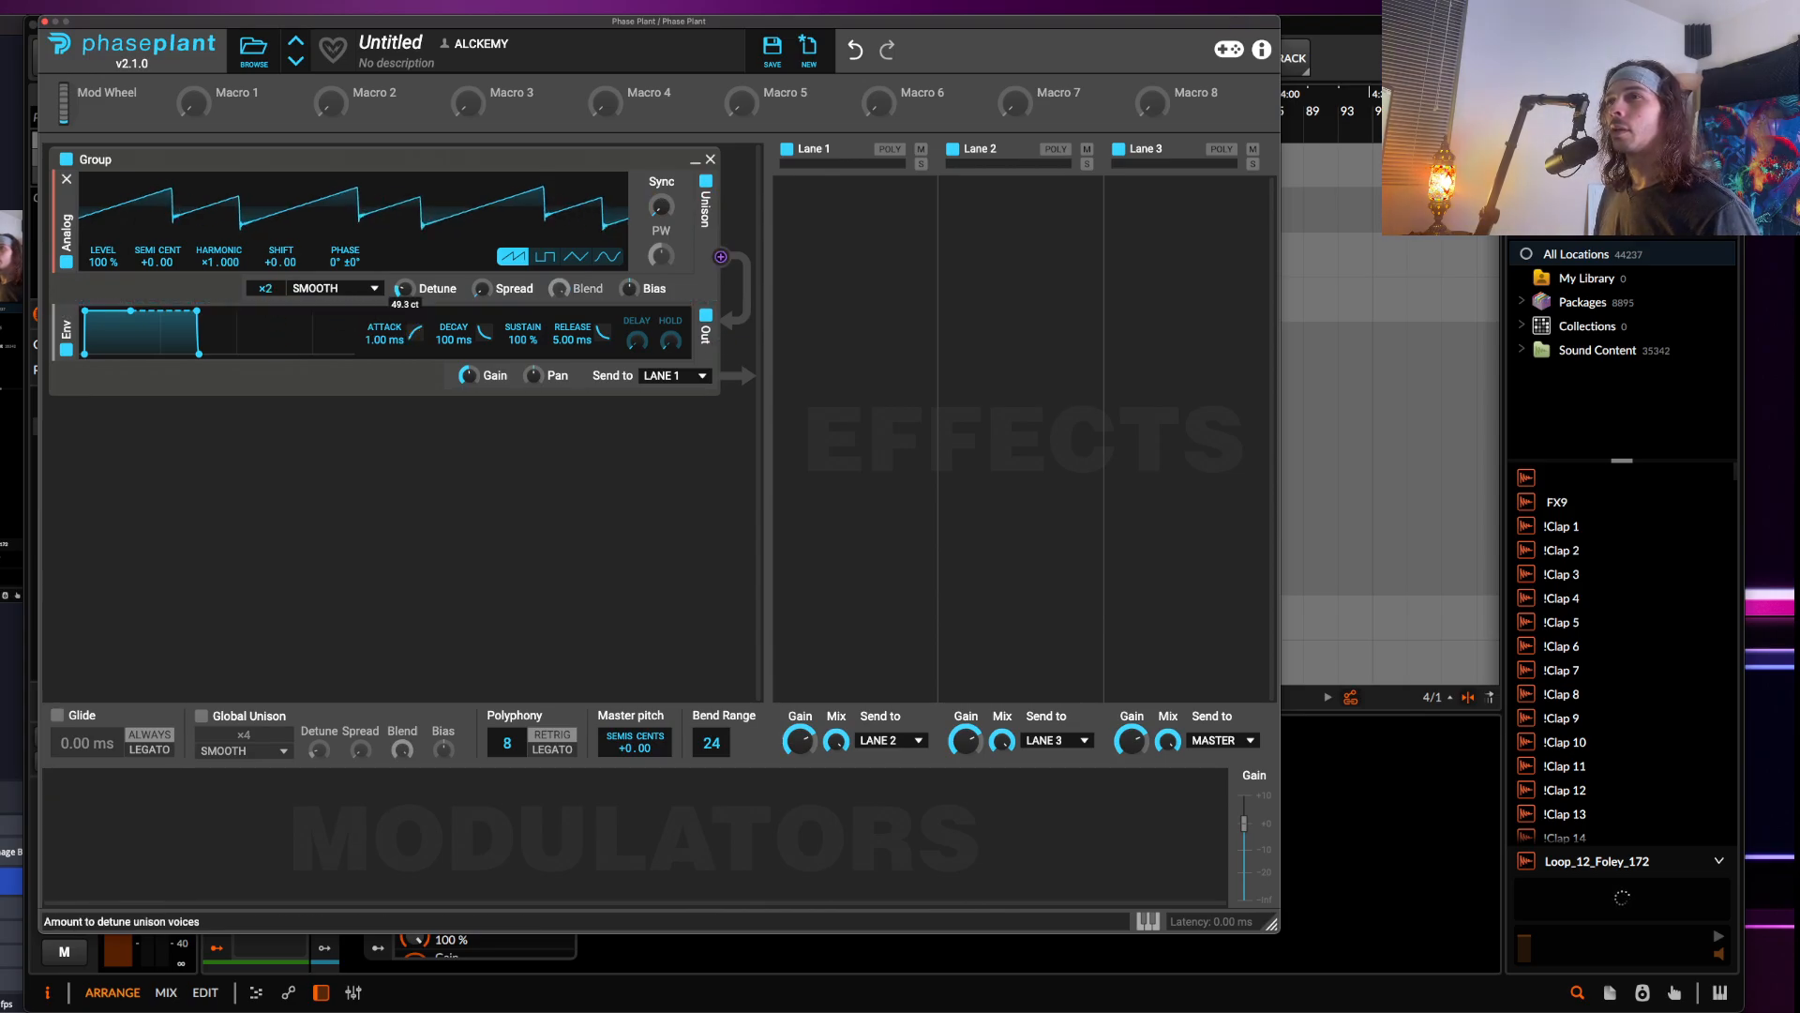
Add a Filter module with slope ×2 and a Distortion module below the analog oscillator
{"action": "left_click", "coordinate": [385, 304]}
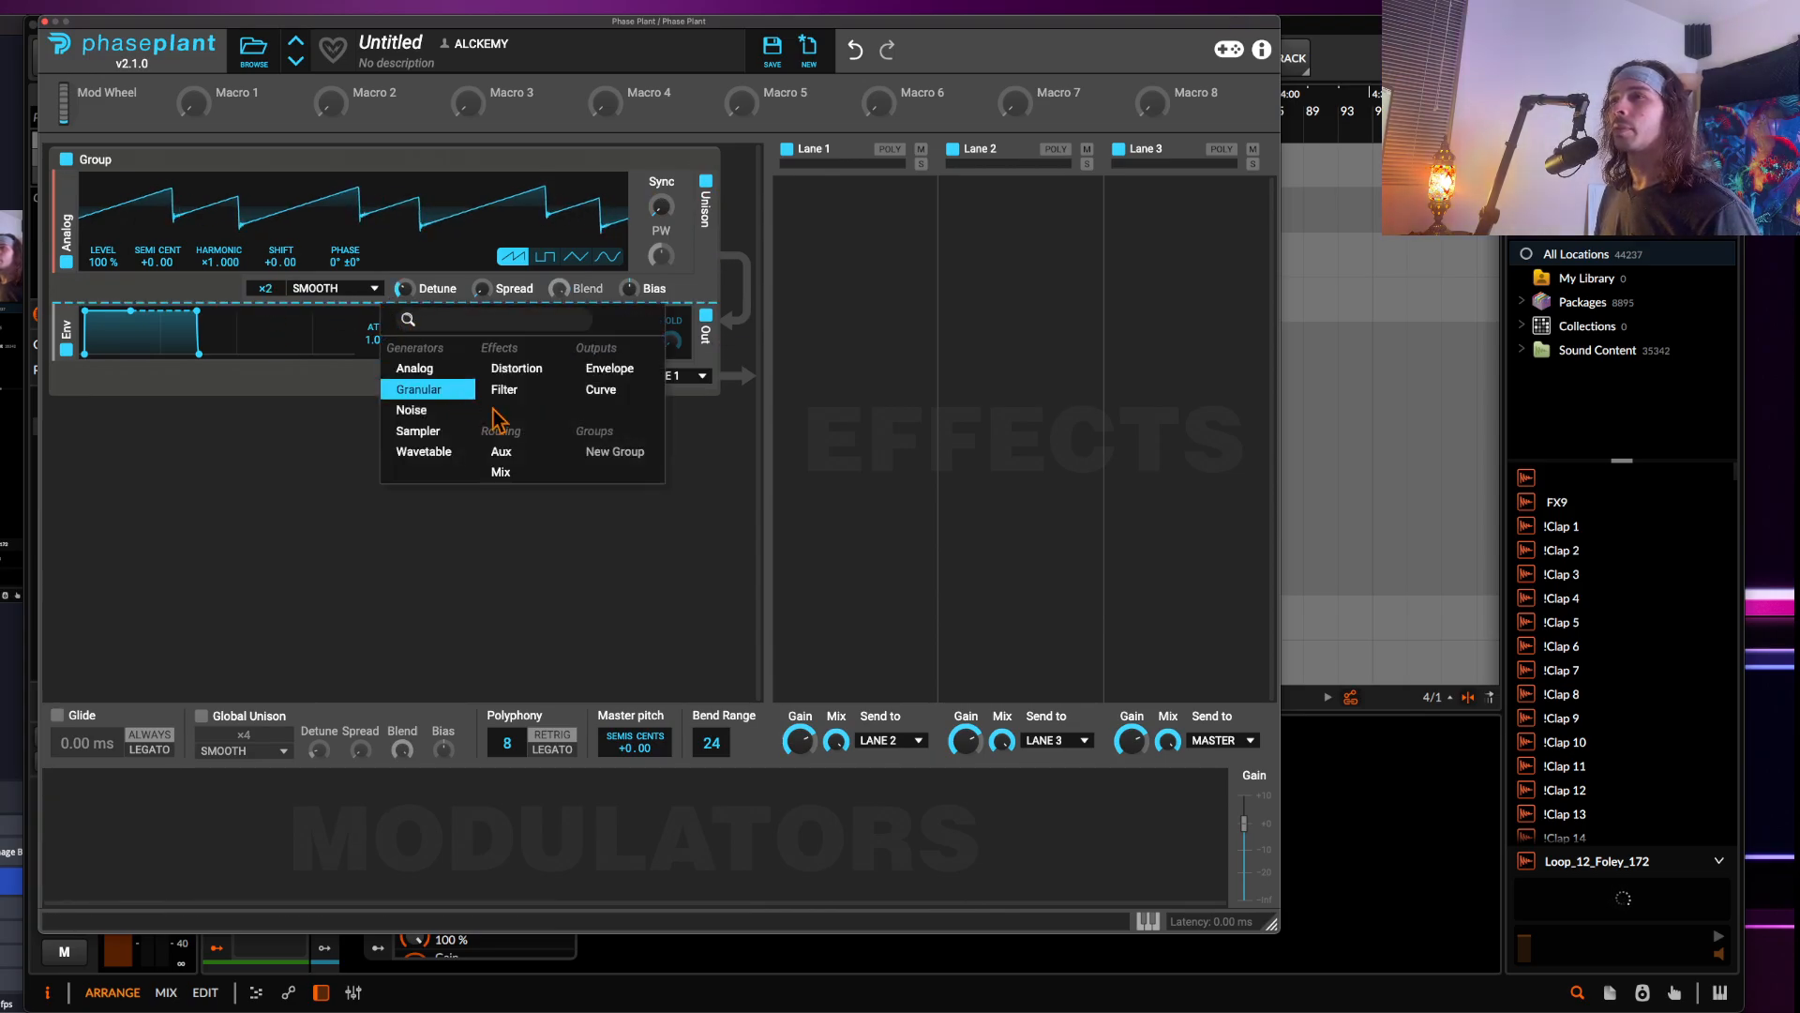
{"action": "left_click", "coordinate": [504, 390]}
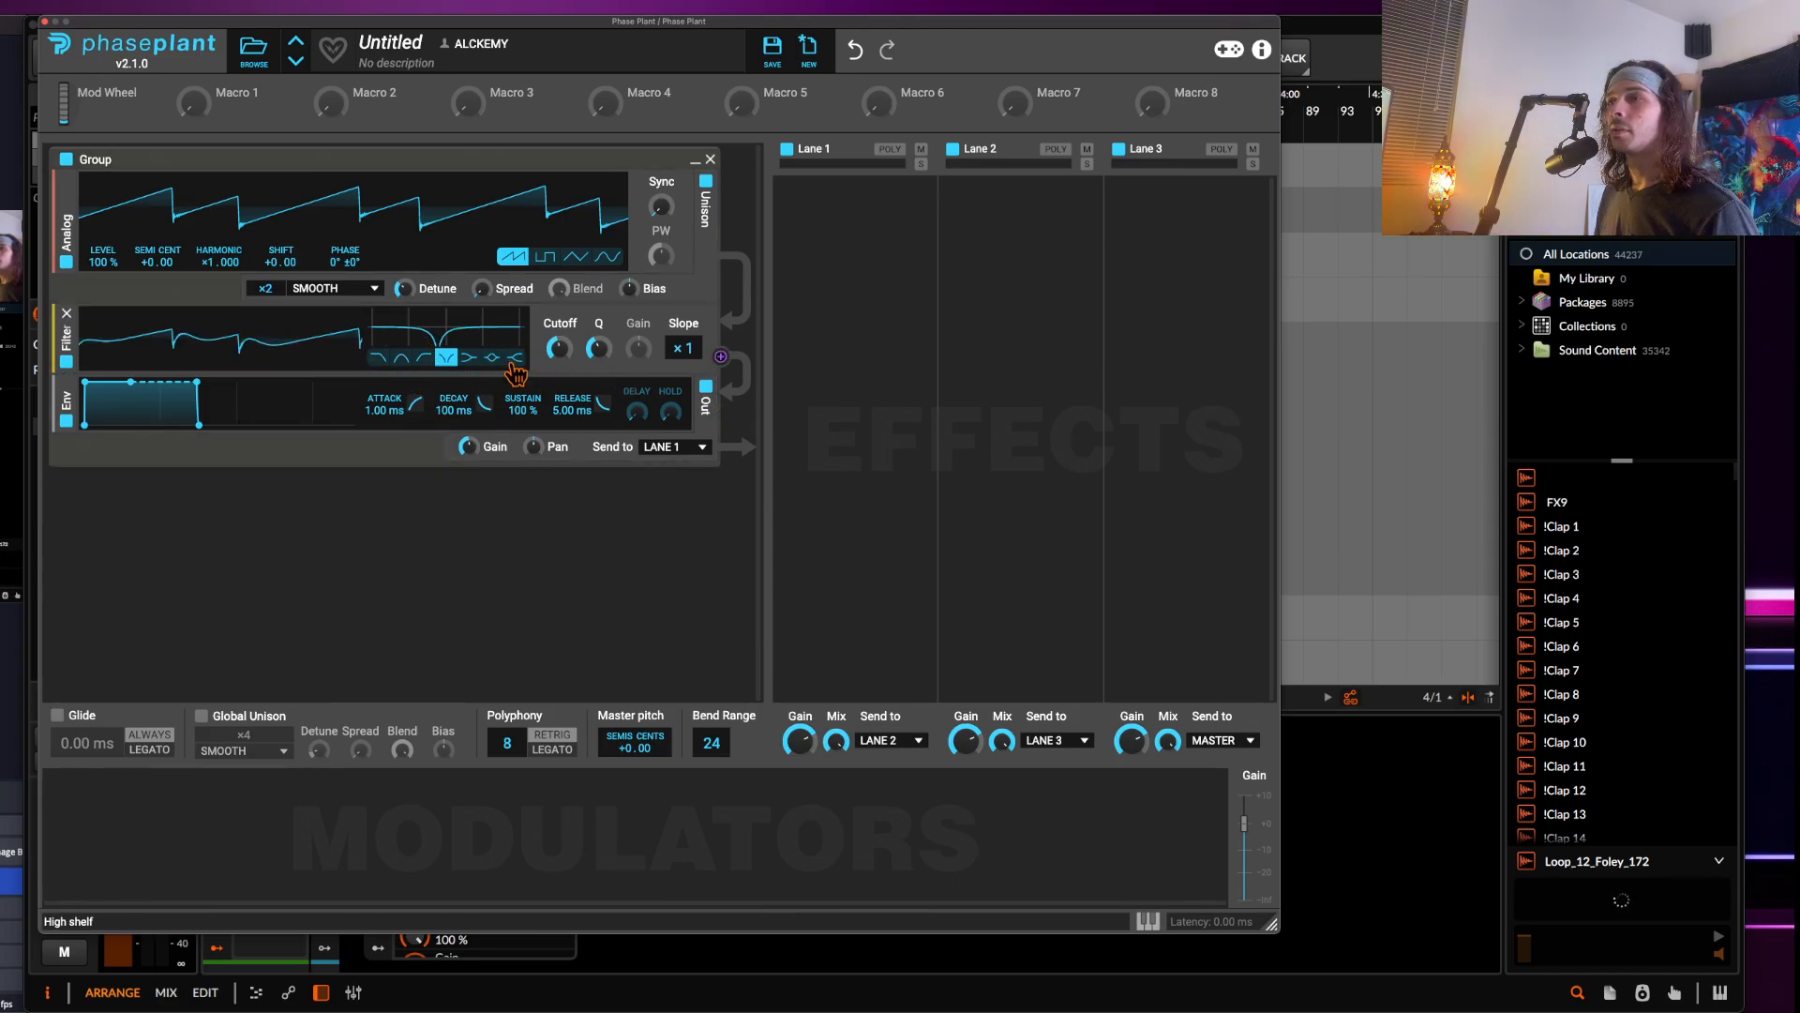
{"action": "left_click", "coordinate": [683, 348]}
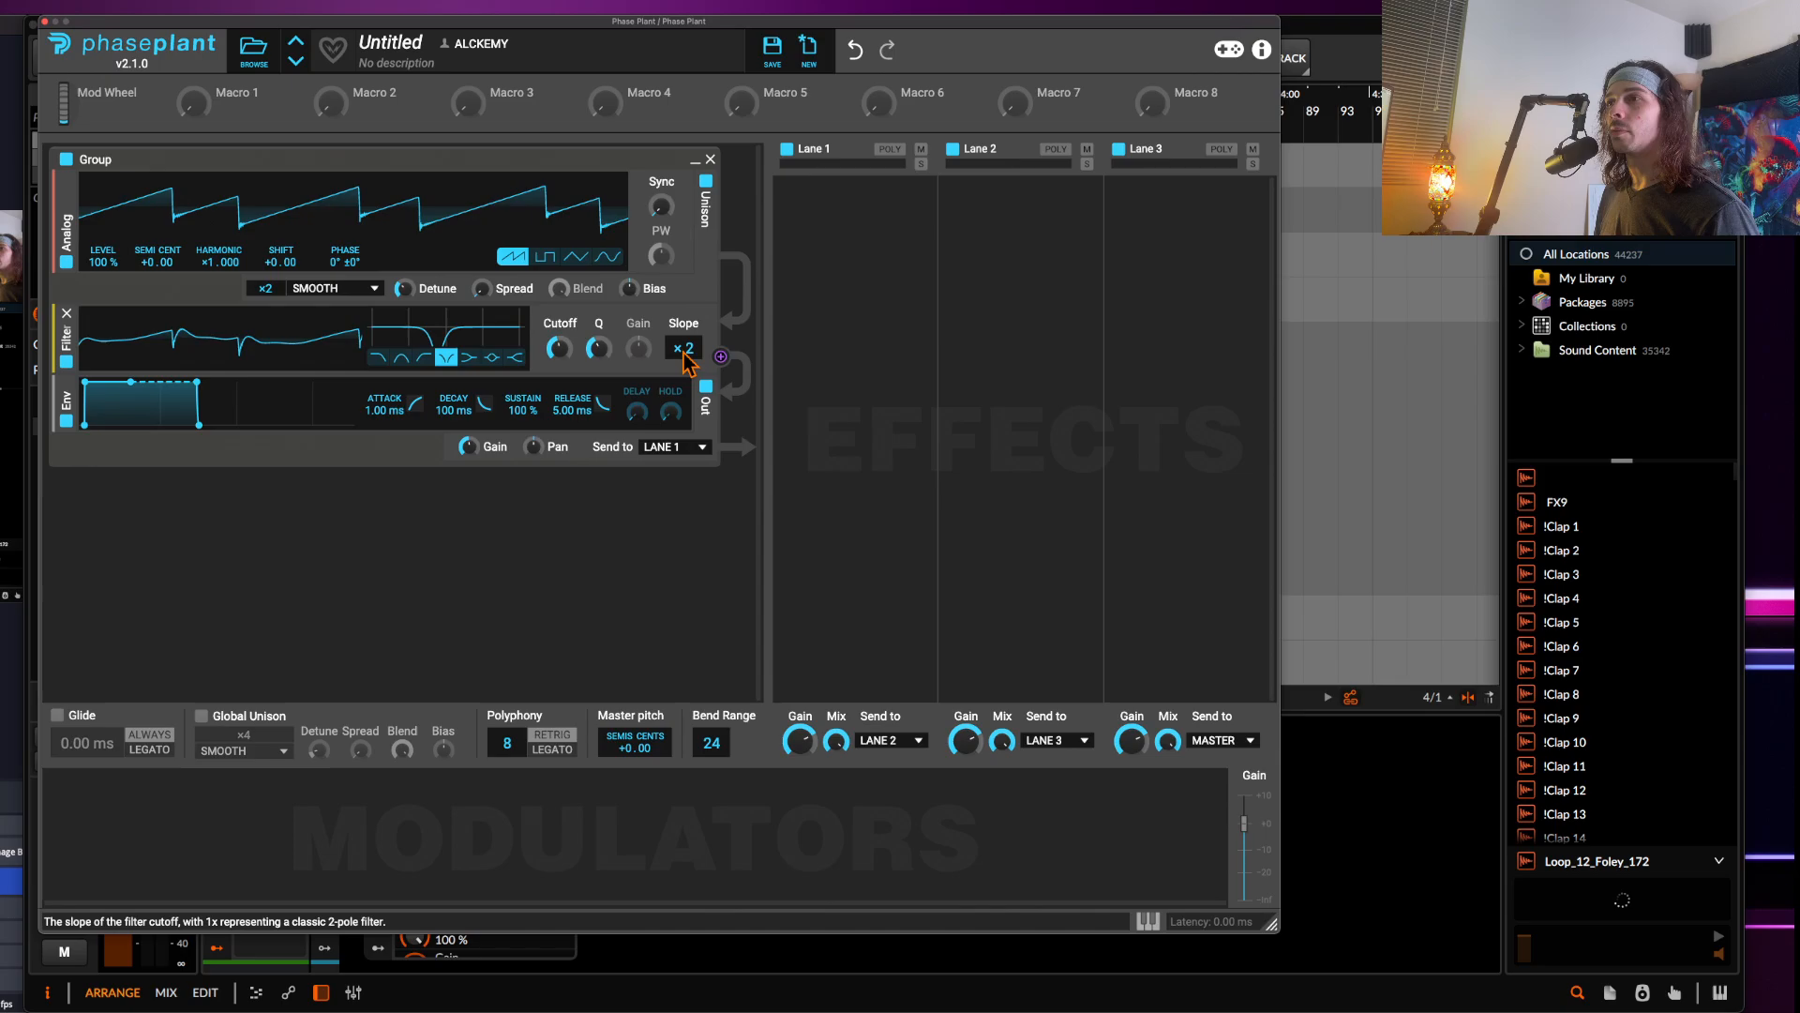
{"action": "left_click", "coordinate": [397, 375]}
{"action": "left_click", "coordinate": [506, 439]}
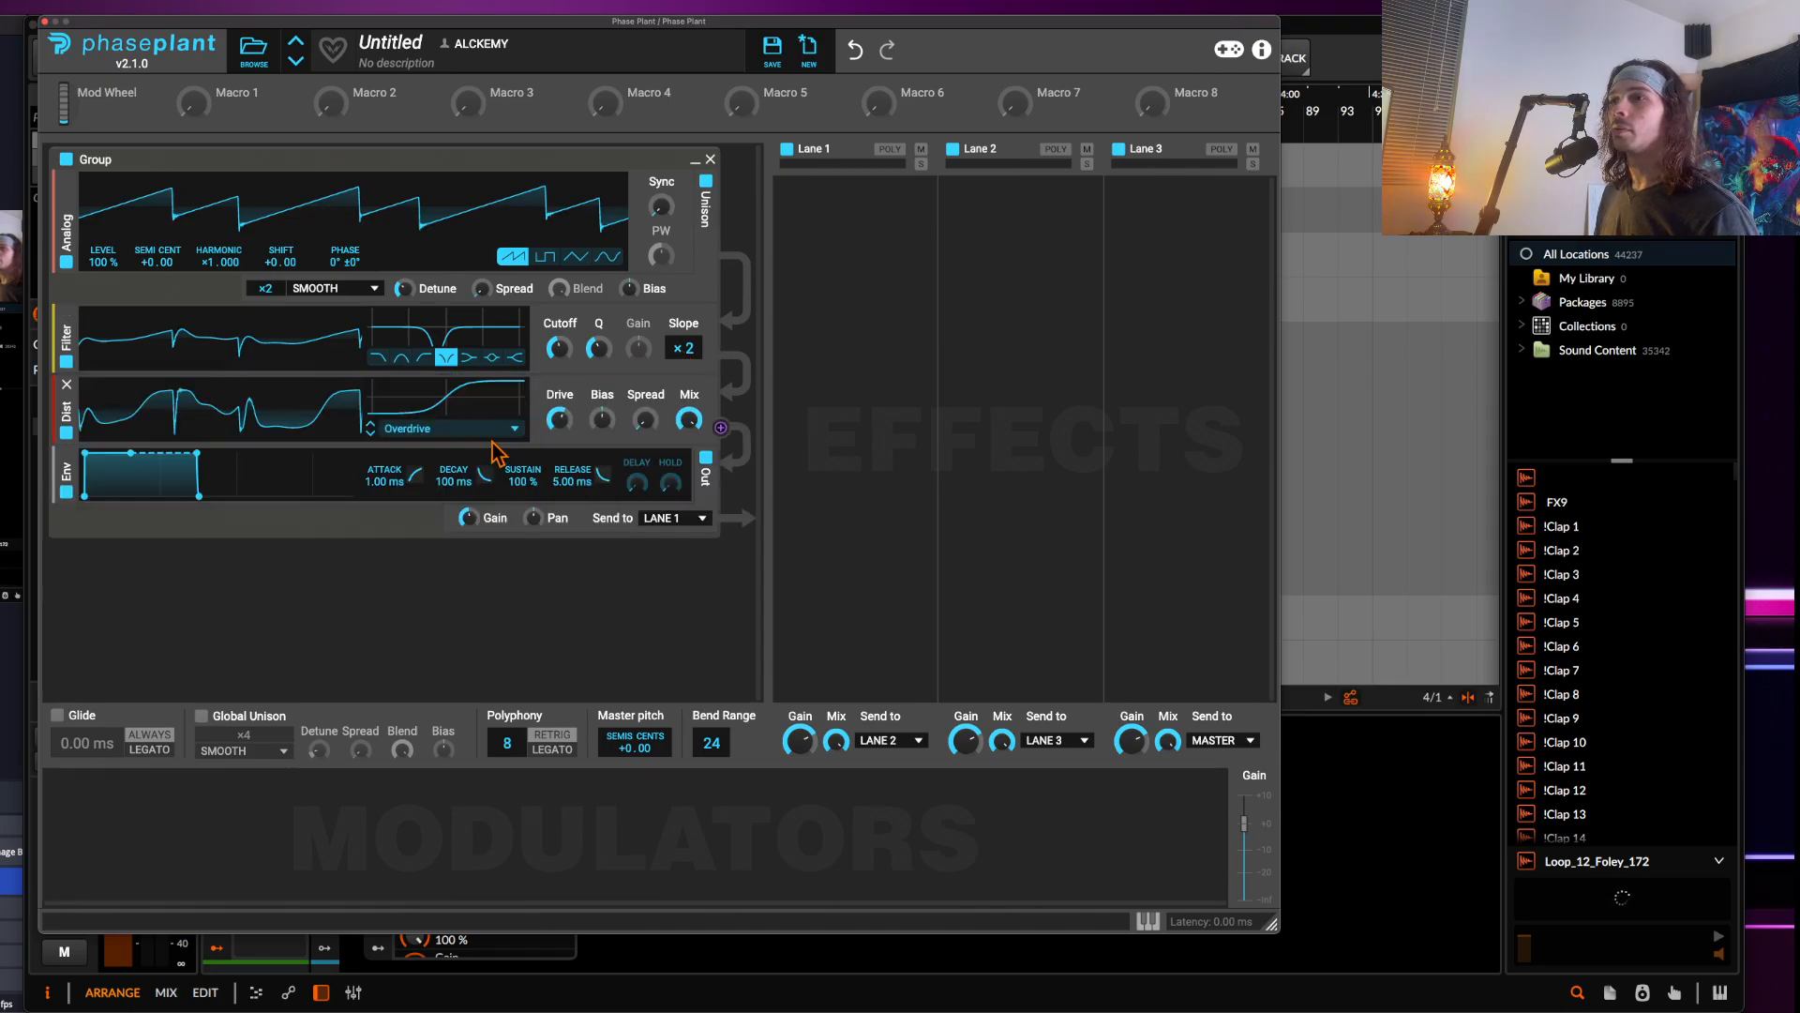
Add a Limiter effect to Lane 3 and show the on-screen keyboard
{"action": "left_click", "coordinate": [1179, 268]}
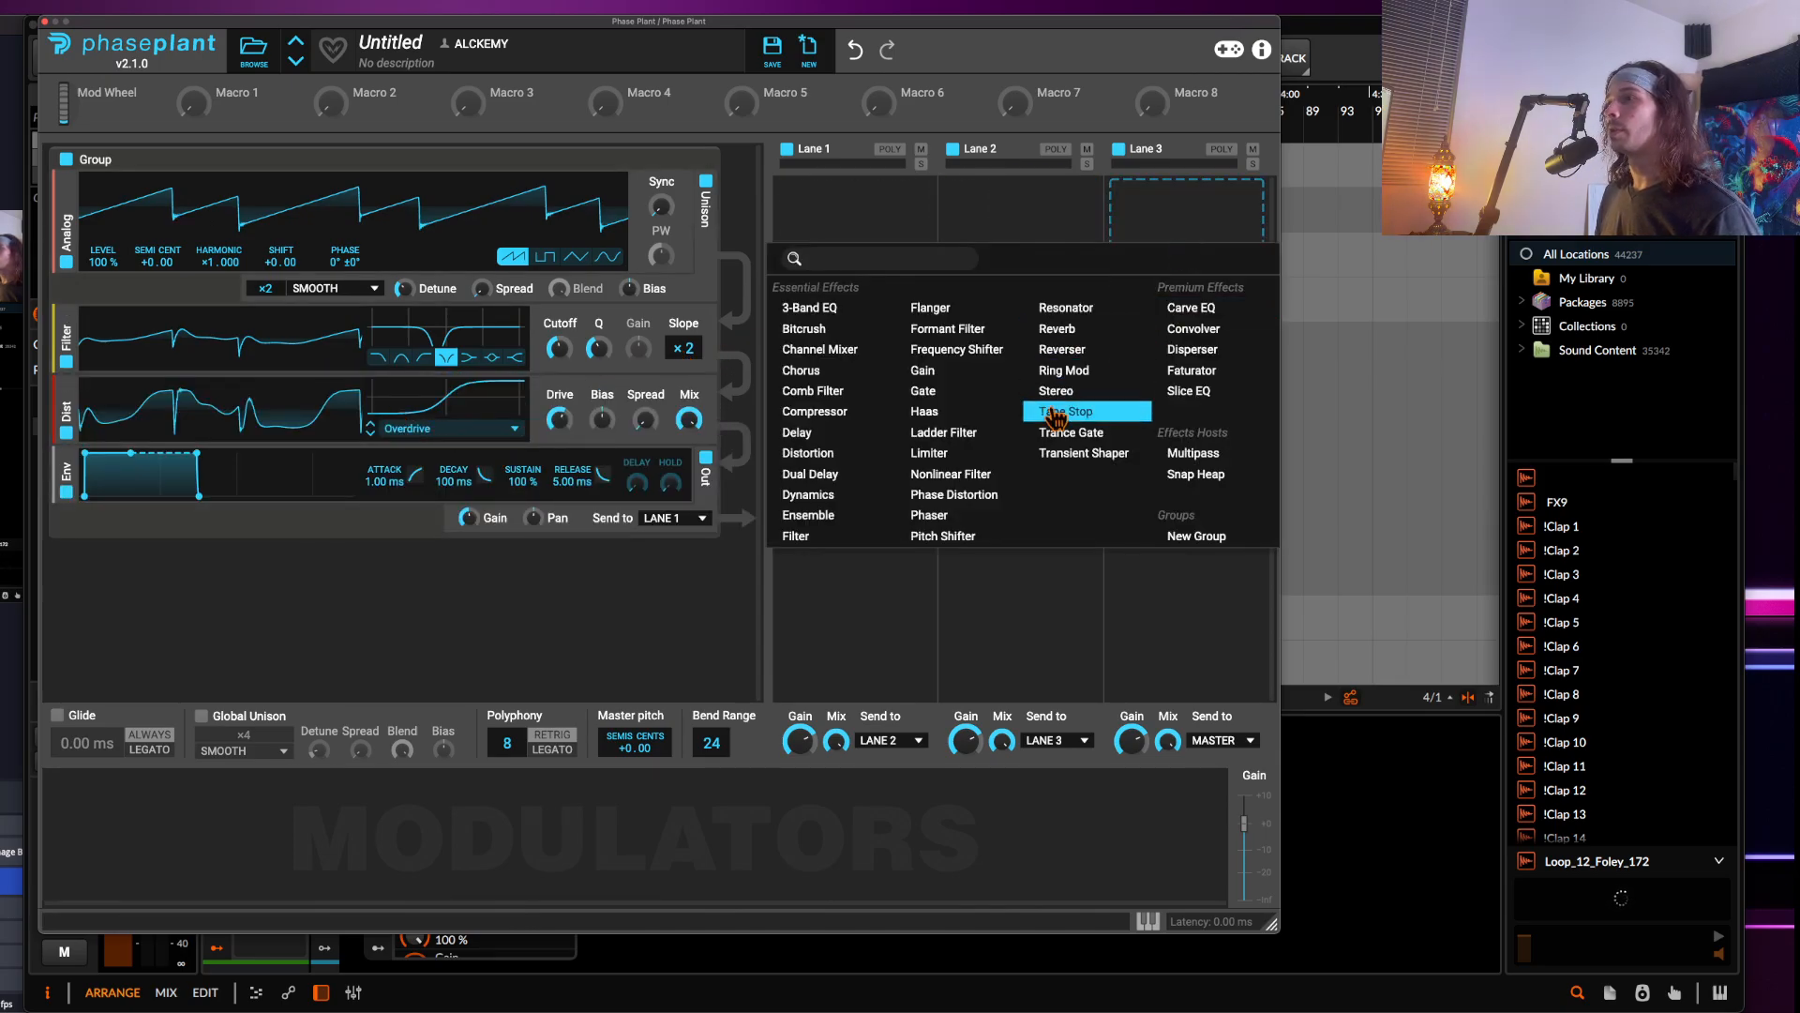
{"action": "left_click", "coordinate": [955, 456]}
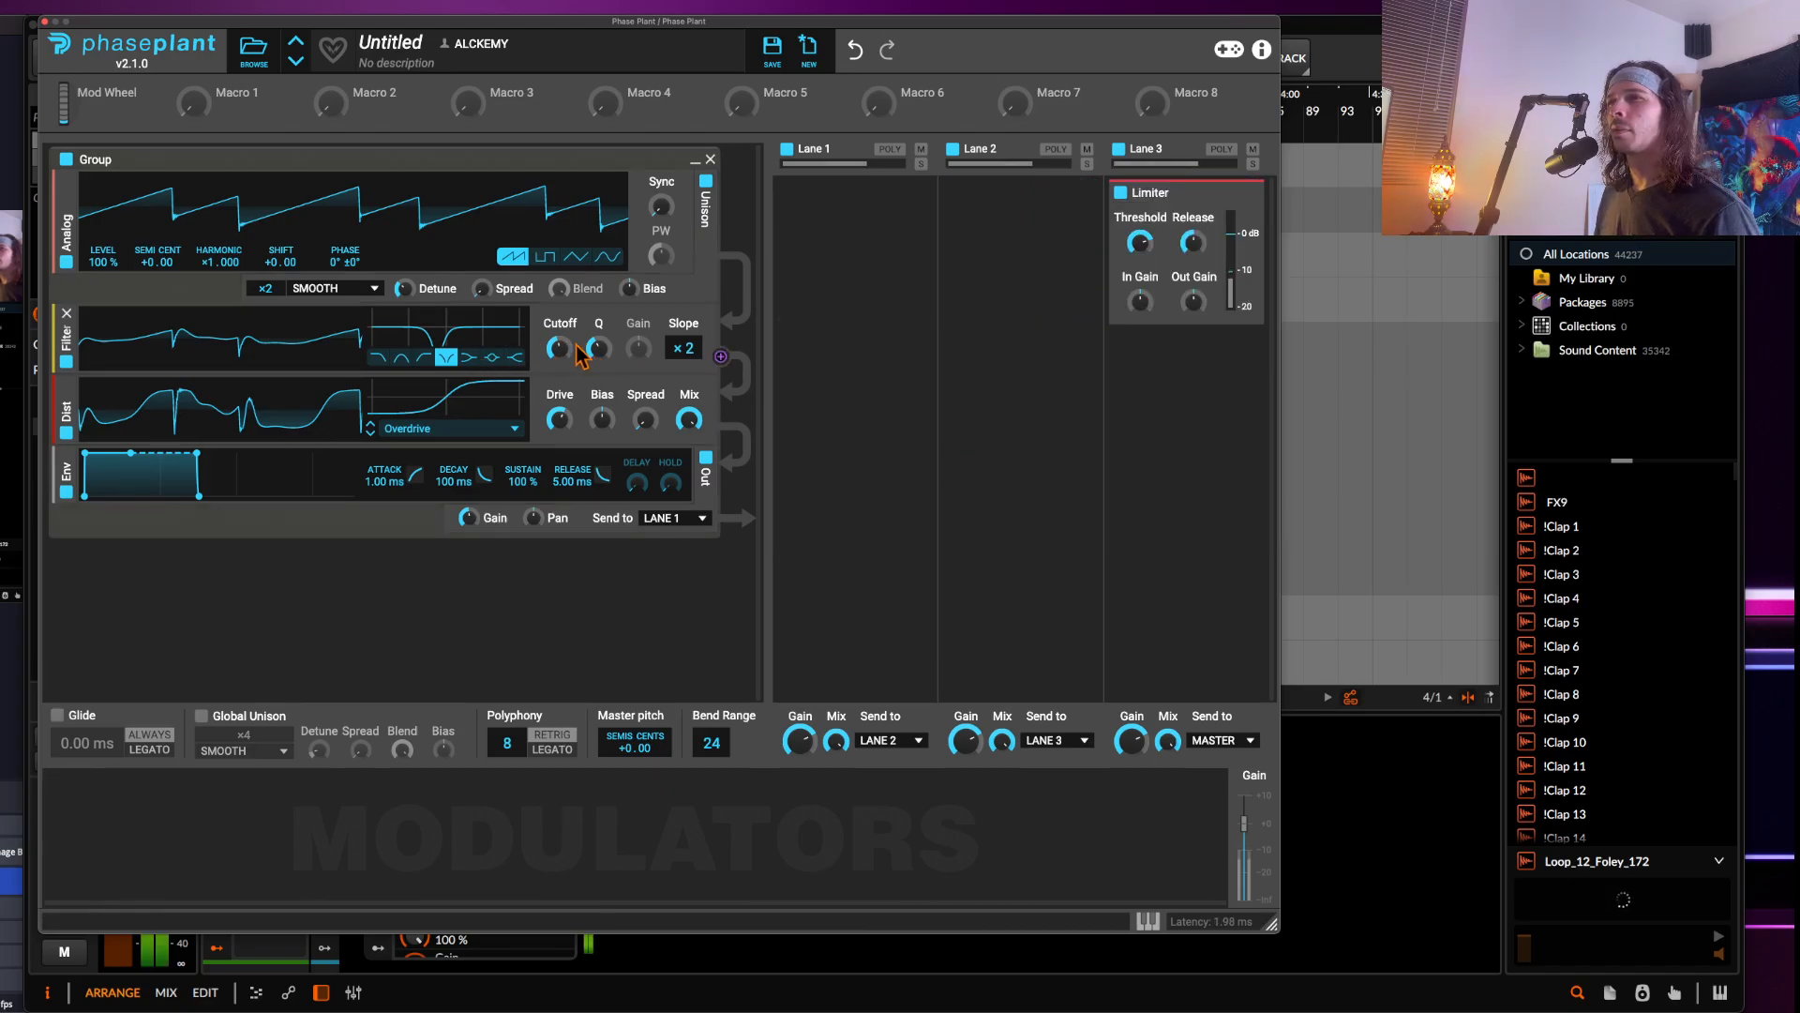
{"action": "left_click", "coordinate": [1148, 921]}
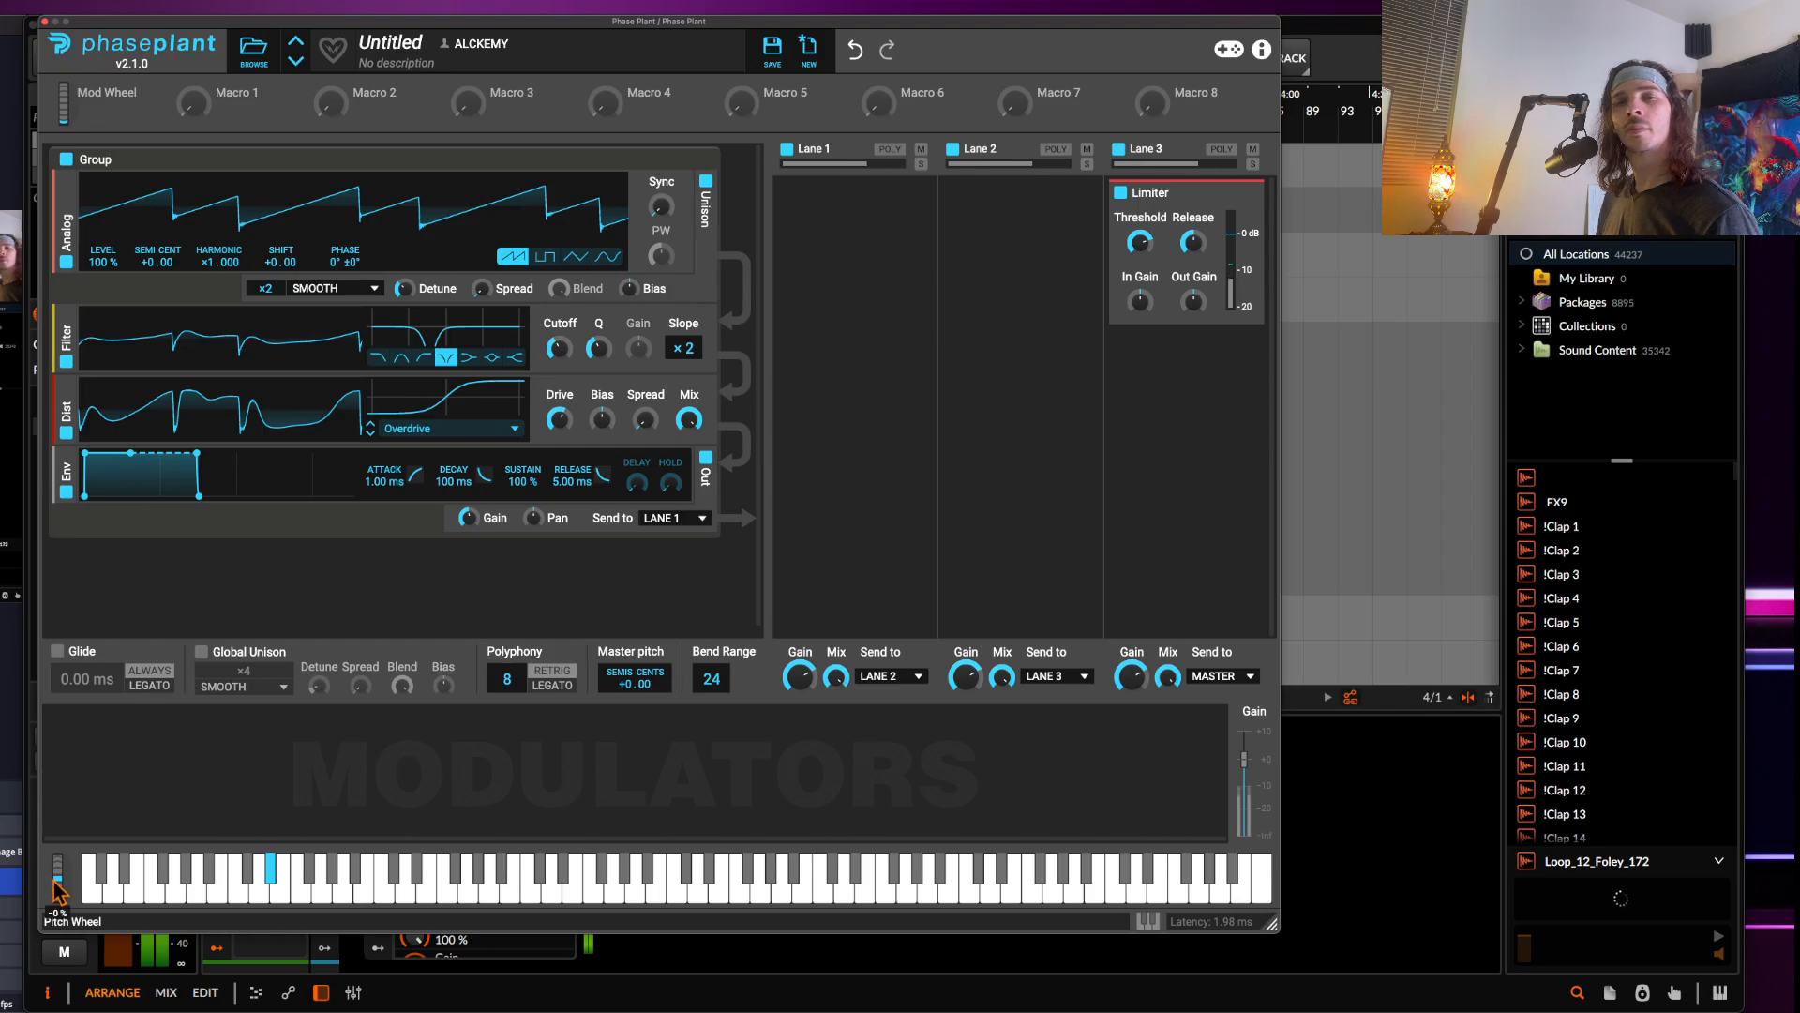
{"action": "left_click_drag", "start_coordinate": [54, 884], "coordinate": [56, 877]}
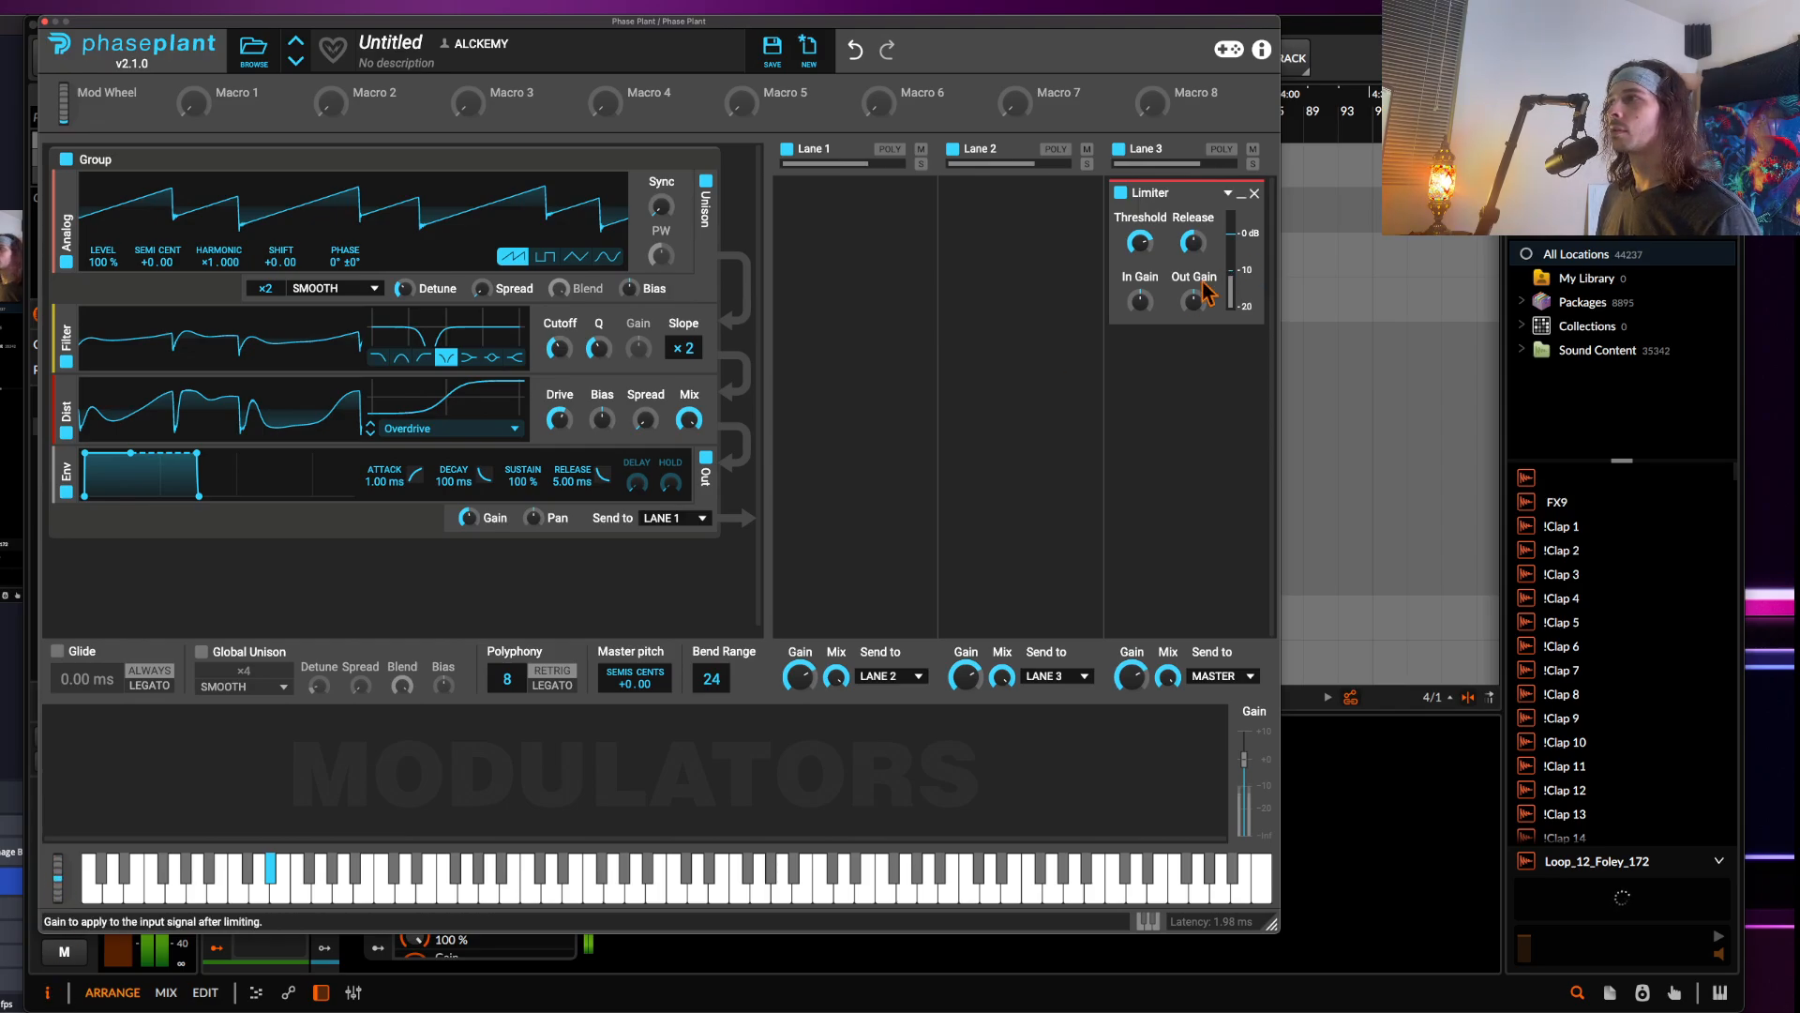
{"action": "left_click_drag", "start_coordinate": [1149, 297], "coordinate": [1146, 292]}
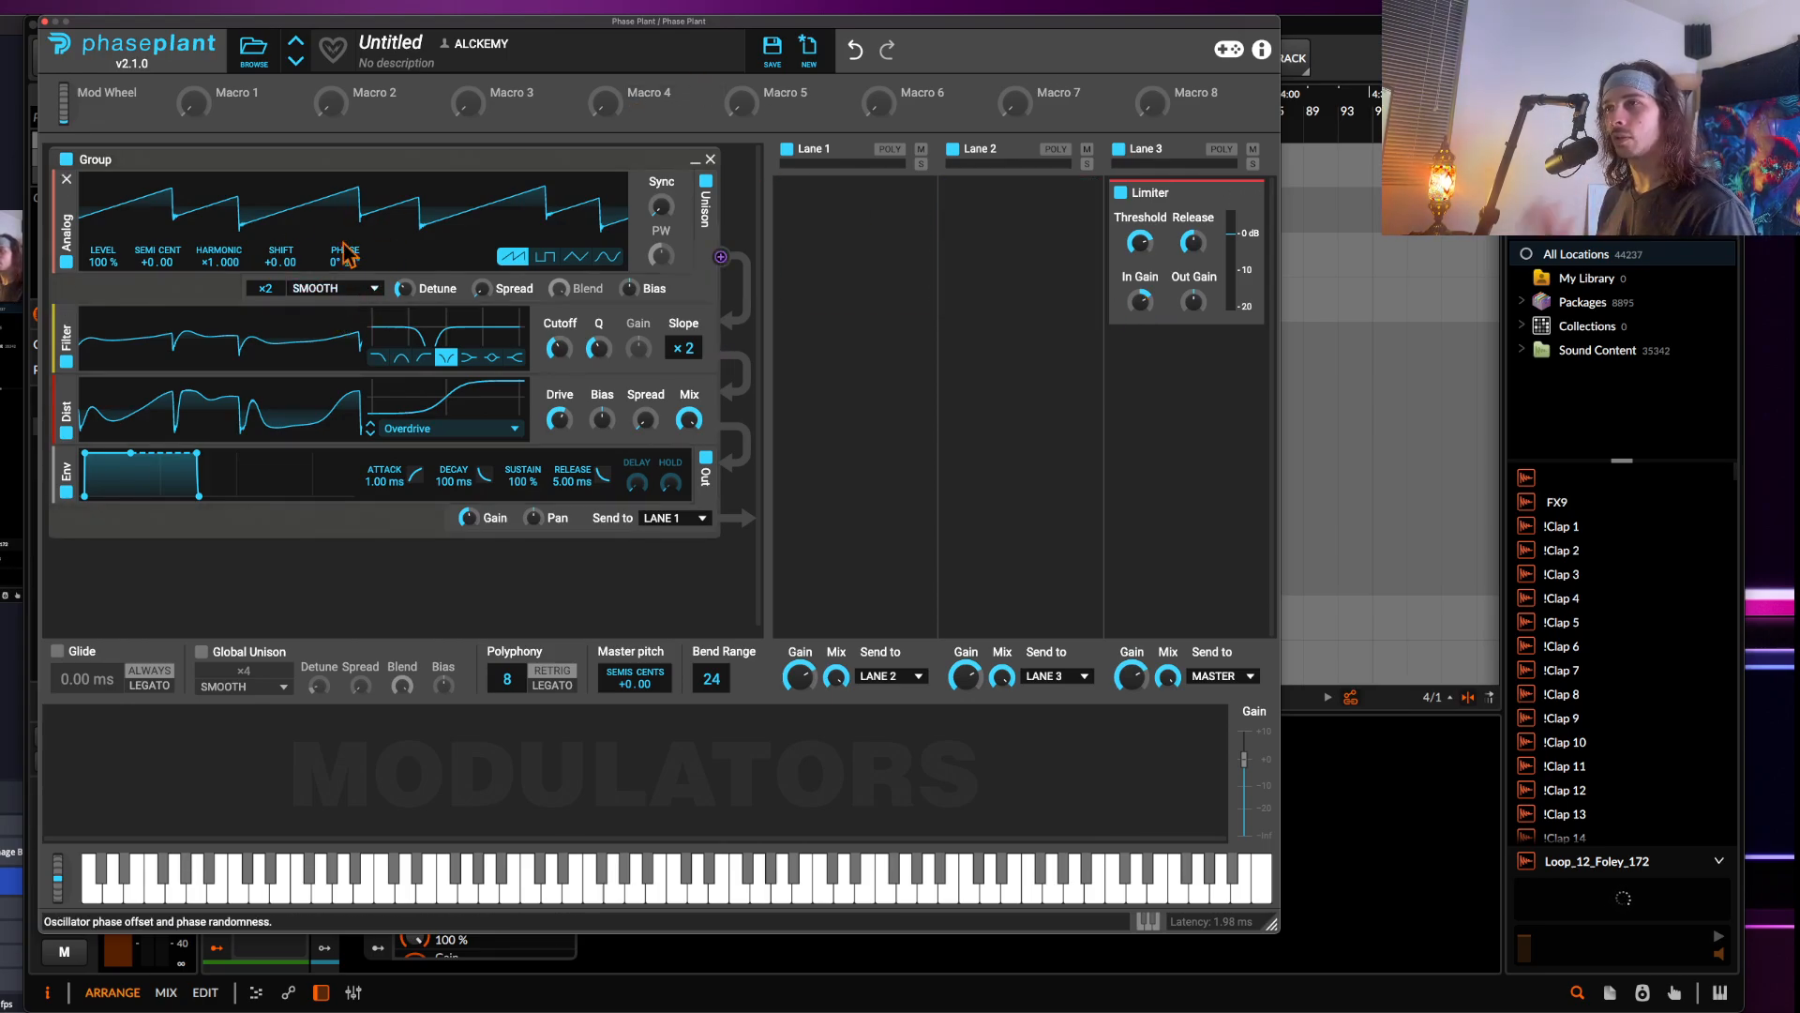
Close Phase Plant and add another instrument track loaded with Serum
{"action": "left_click", "coordinate": [44, 21]}
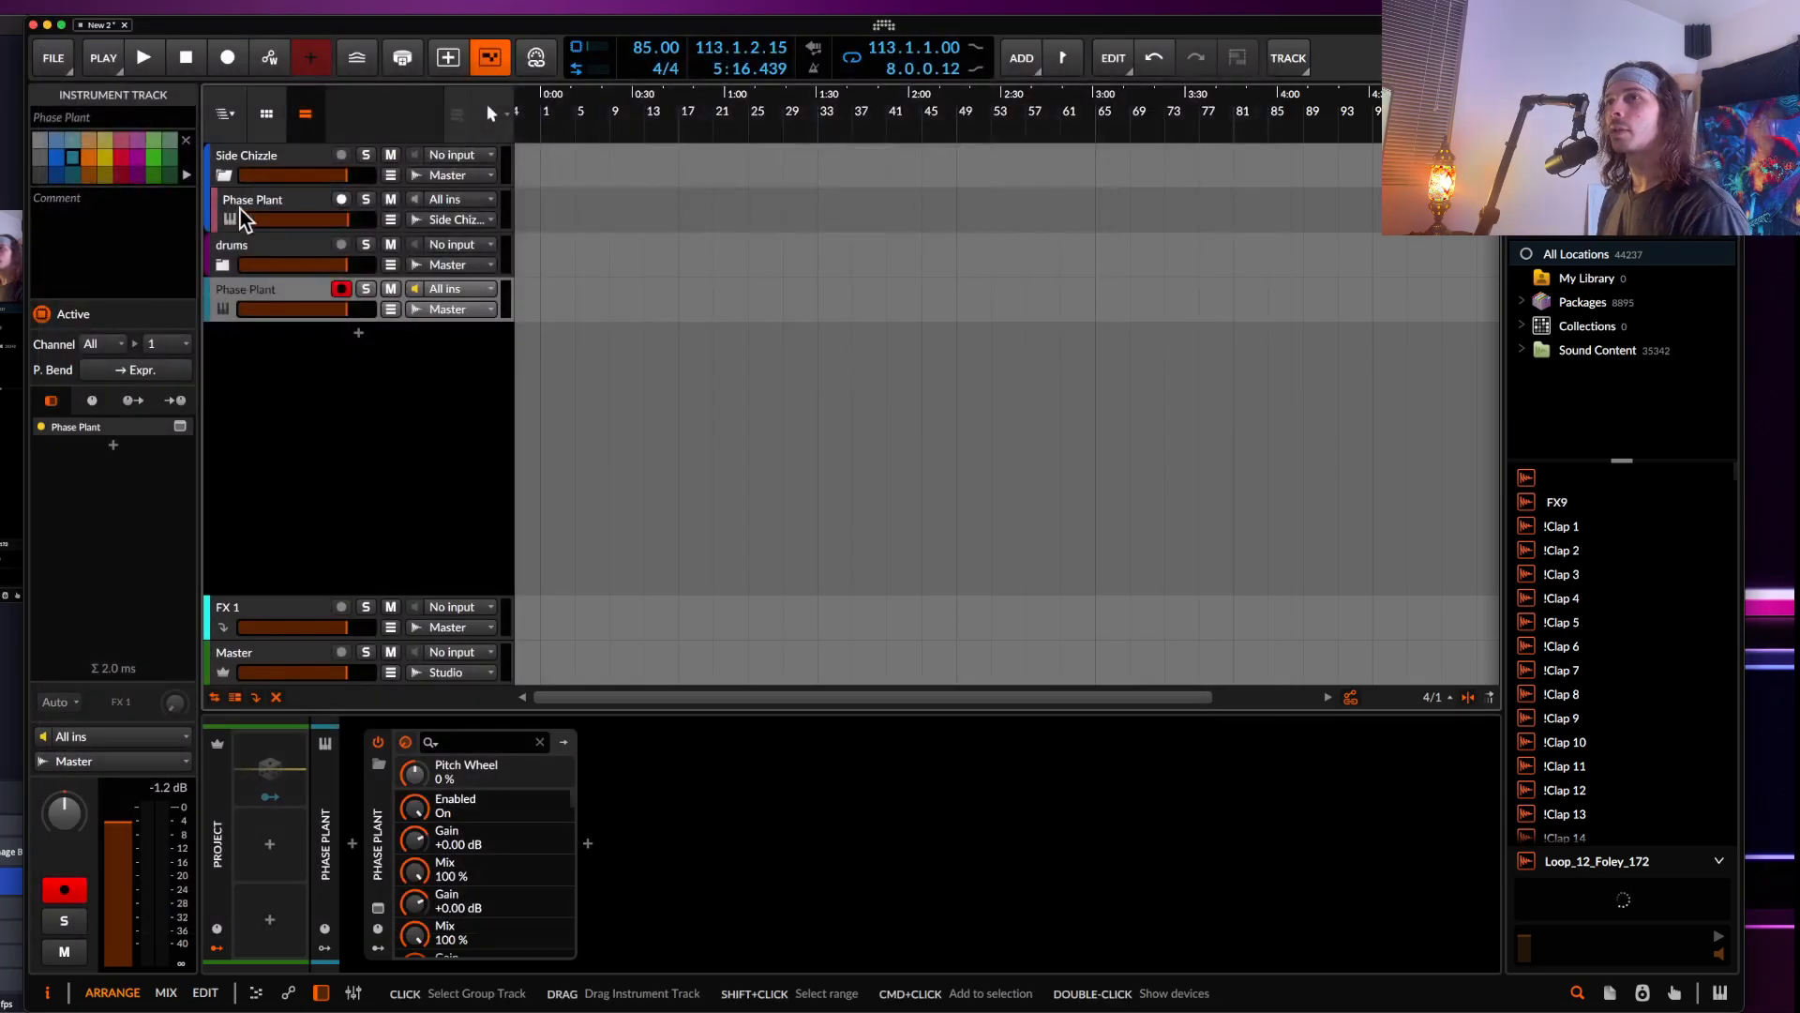
{"action": "left_click", "coordinate": [357, 333]}
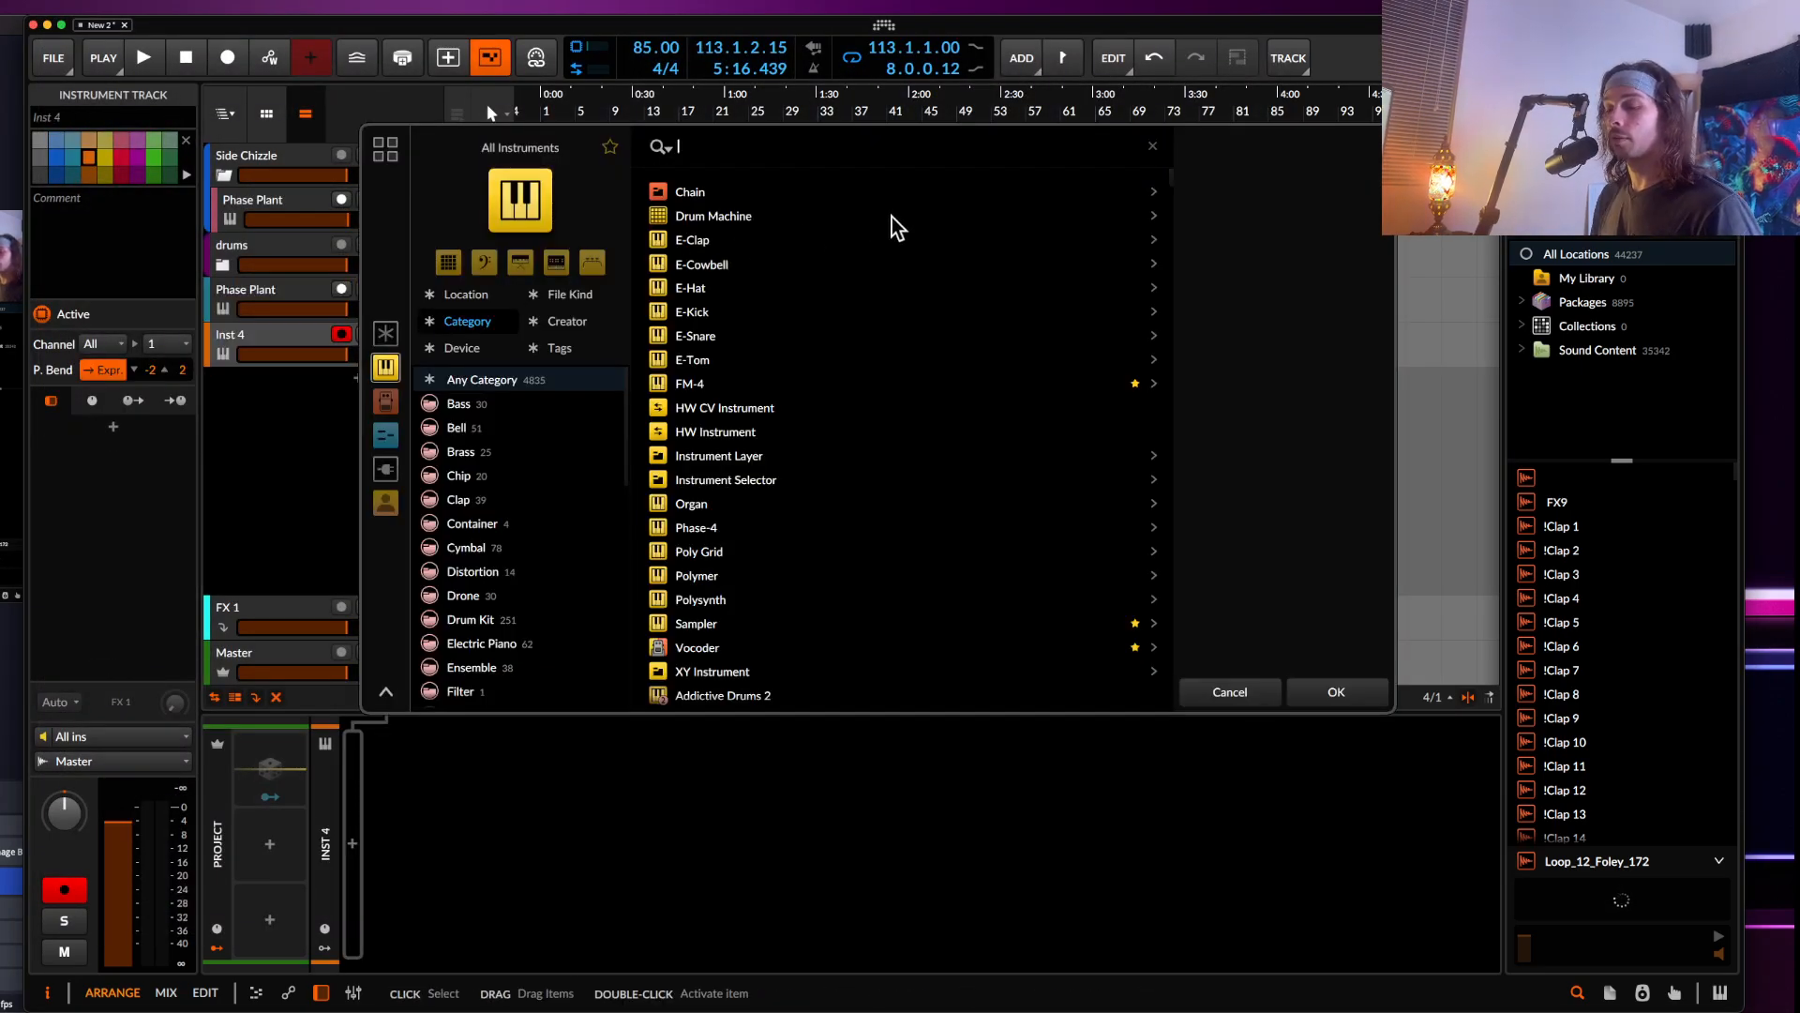
{"action": "type", "text": "serum"}
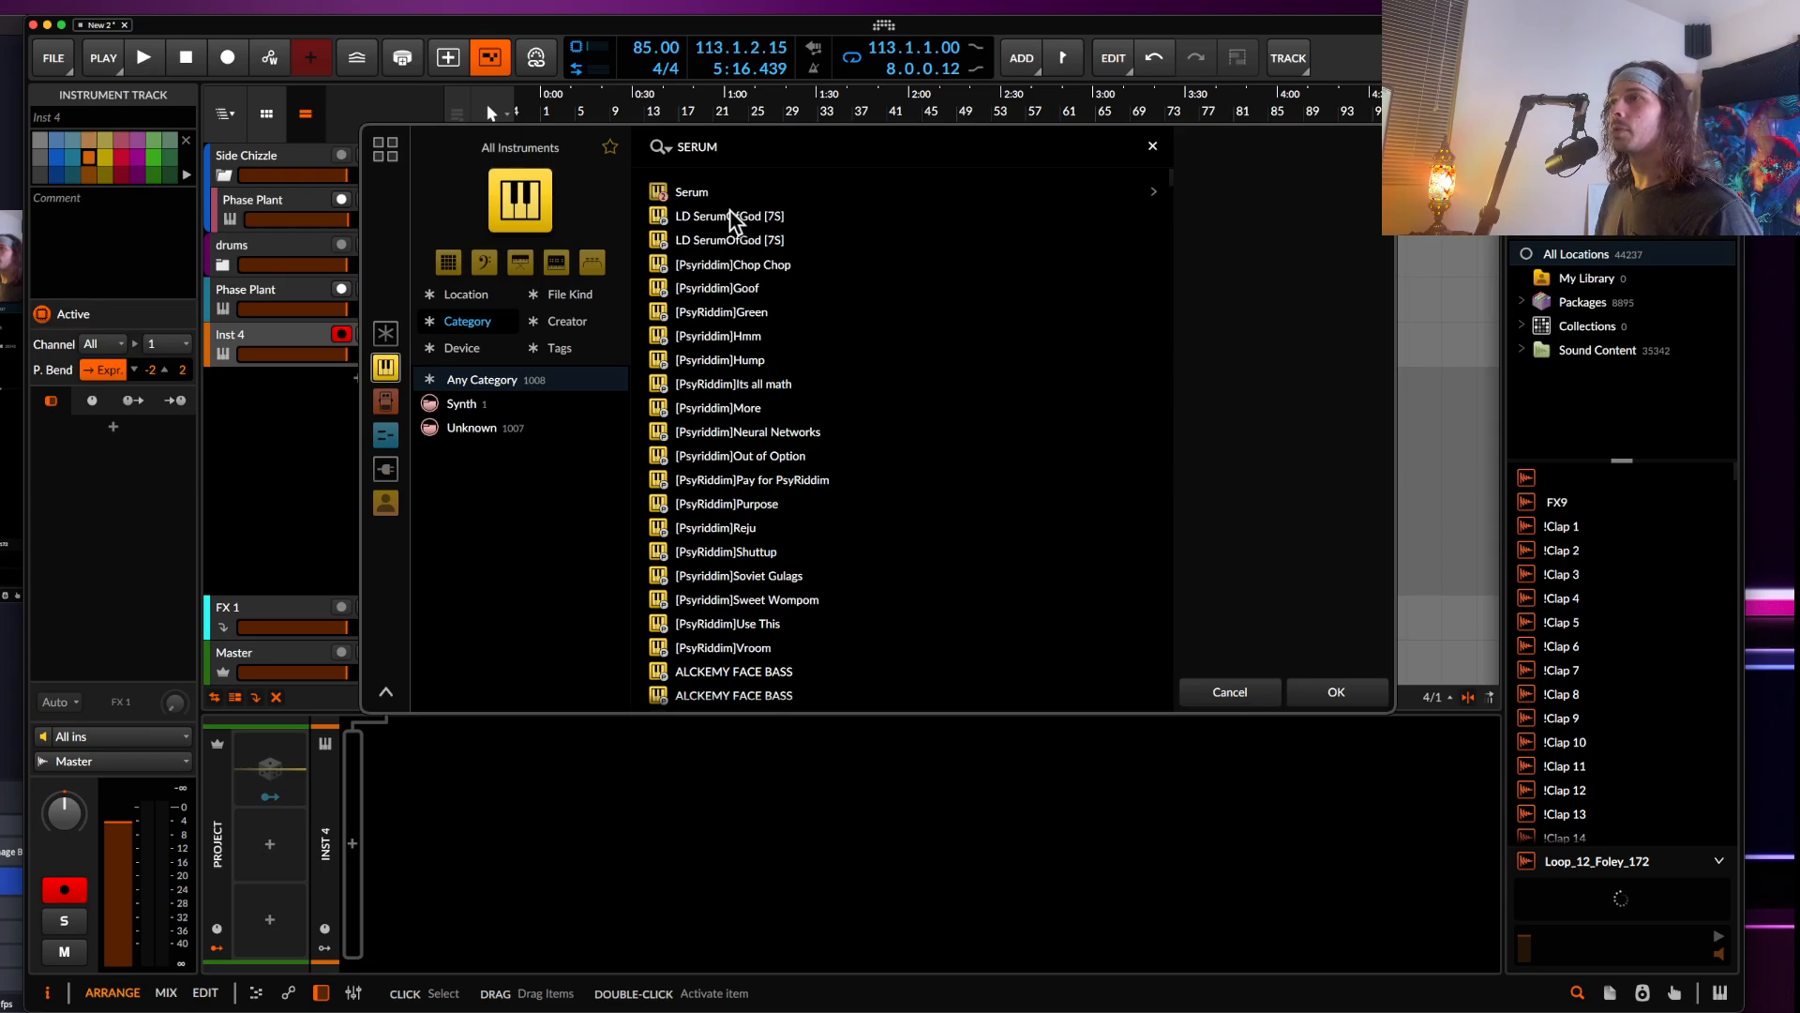
{"action": "left_click", "coordinate": [1322, 692]}
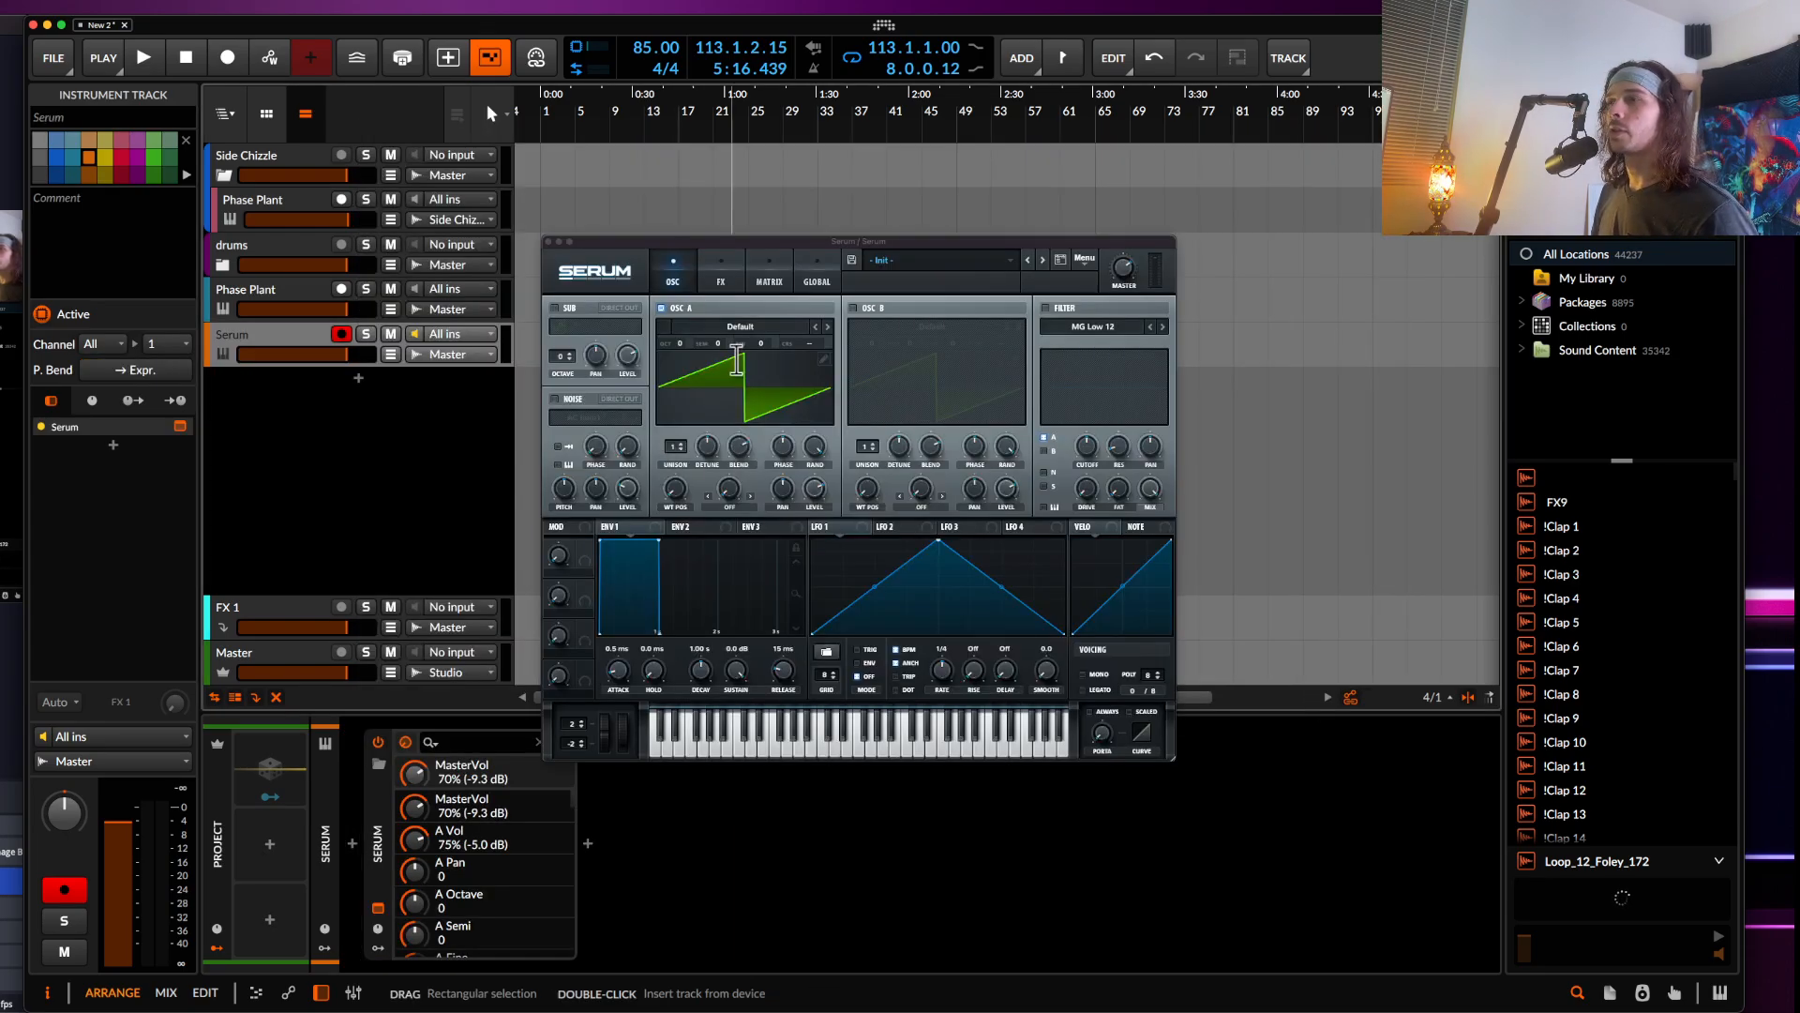
Set Oscillator A's unison to 2 voices in Serum
{"action": "left_click_drag", "start_coordinate": [710, 242], "coordinate": [364, 94]}
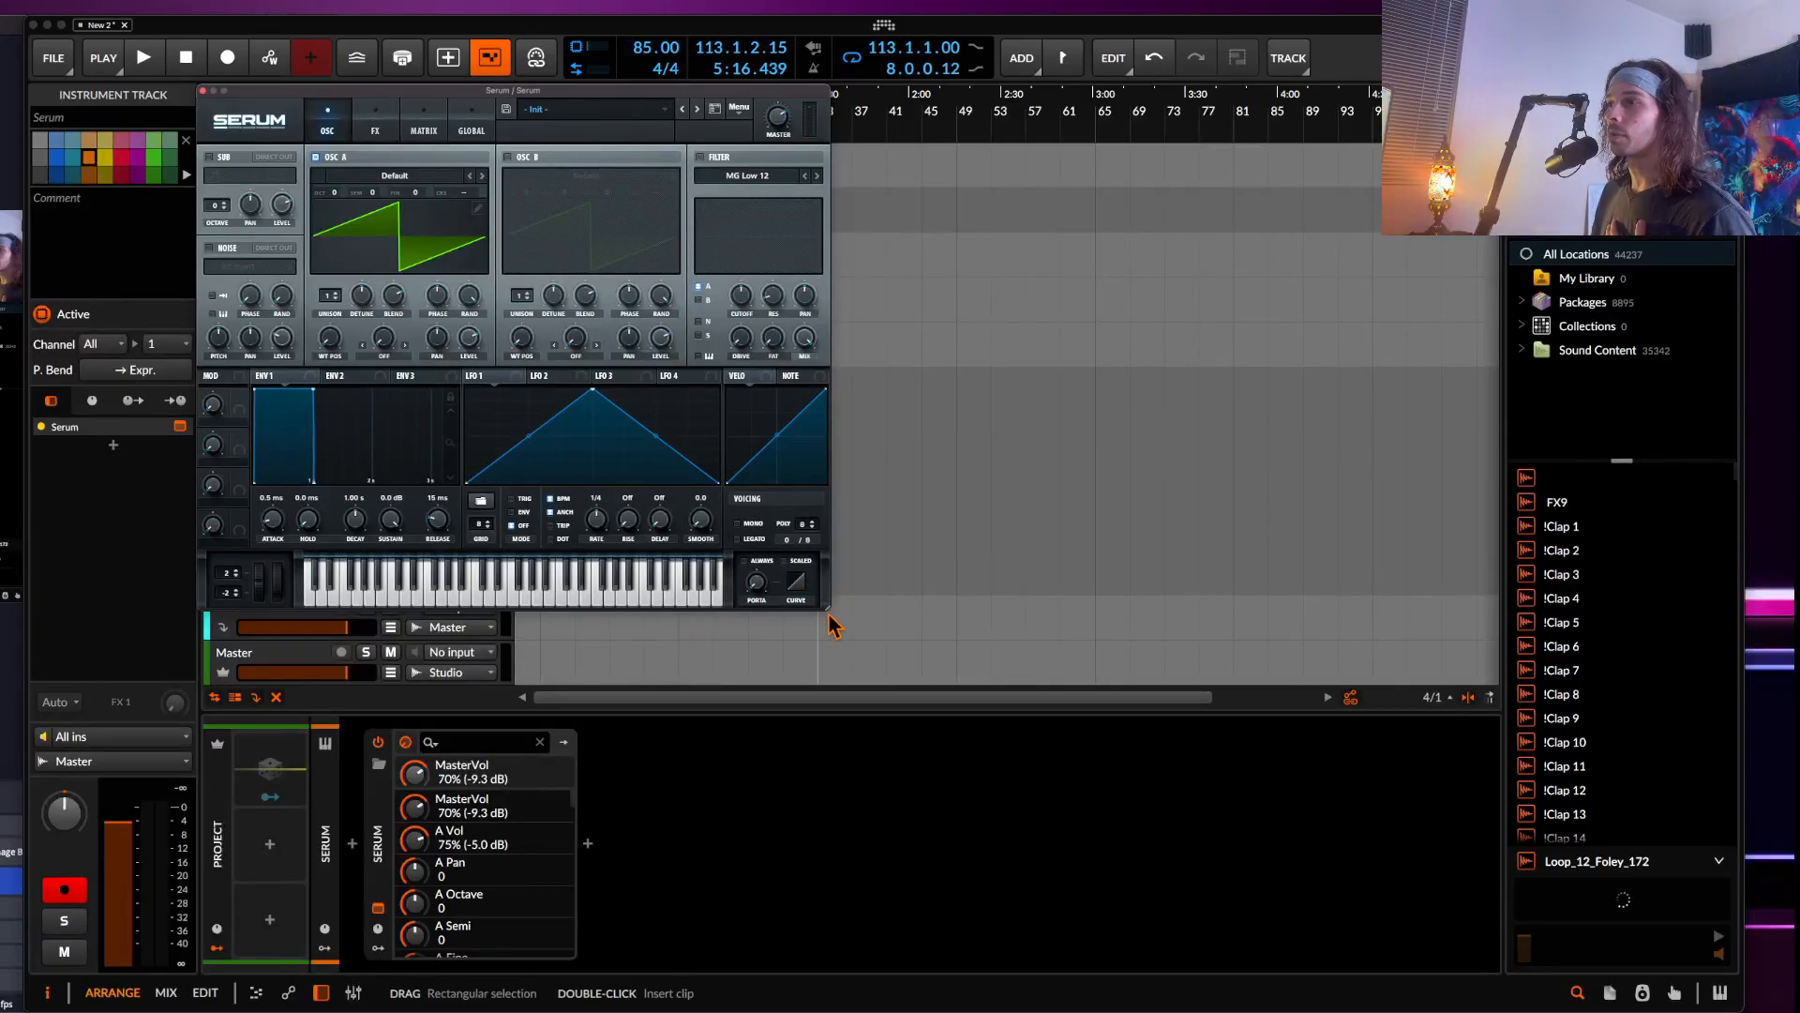
{"action": "left_click_drag", "start_coordinate": [827, 611], "coordinate": [1353, 961]}
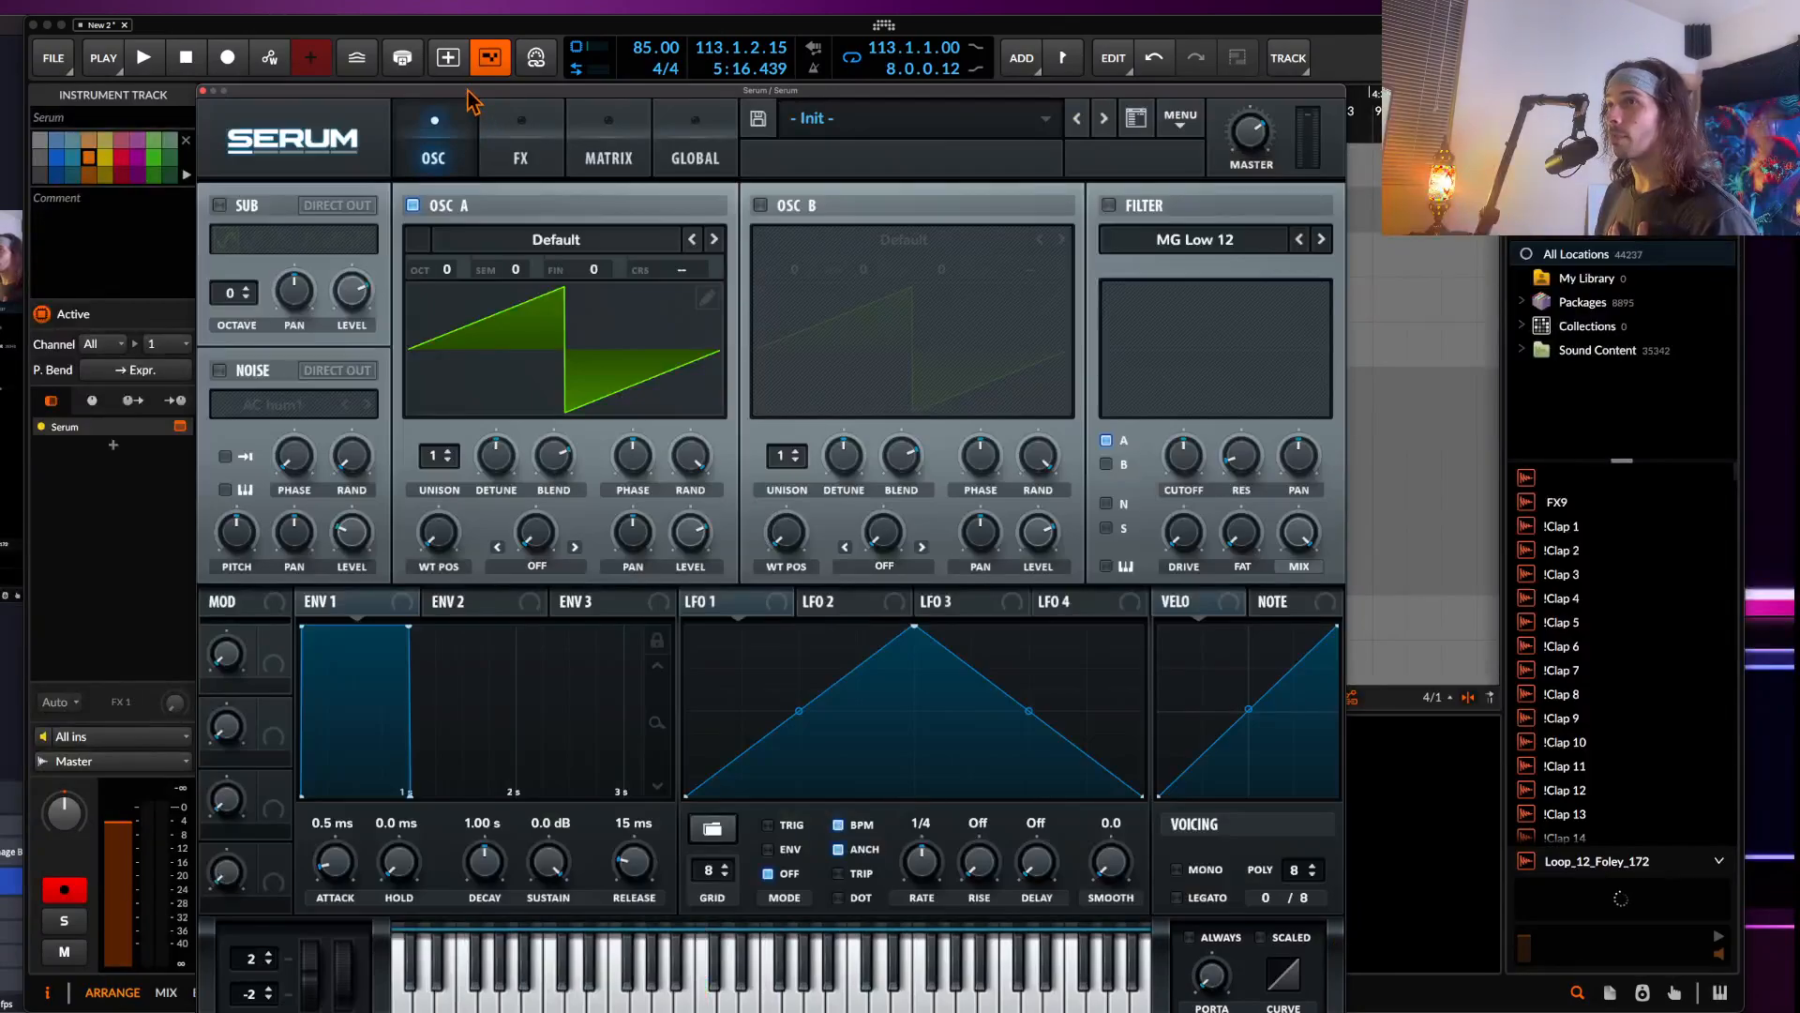
{"action": "left_click_drag", "start_coordinate": [478, 89], "coordinate": [417, 58]}
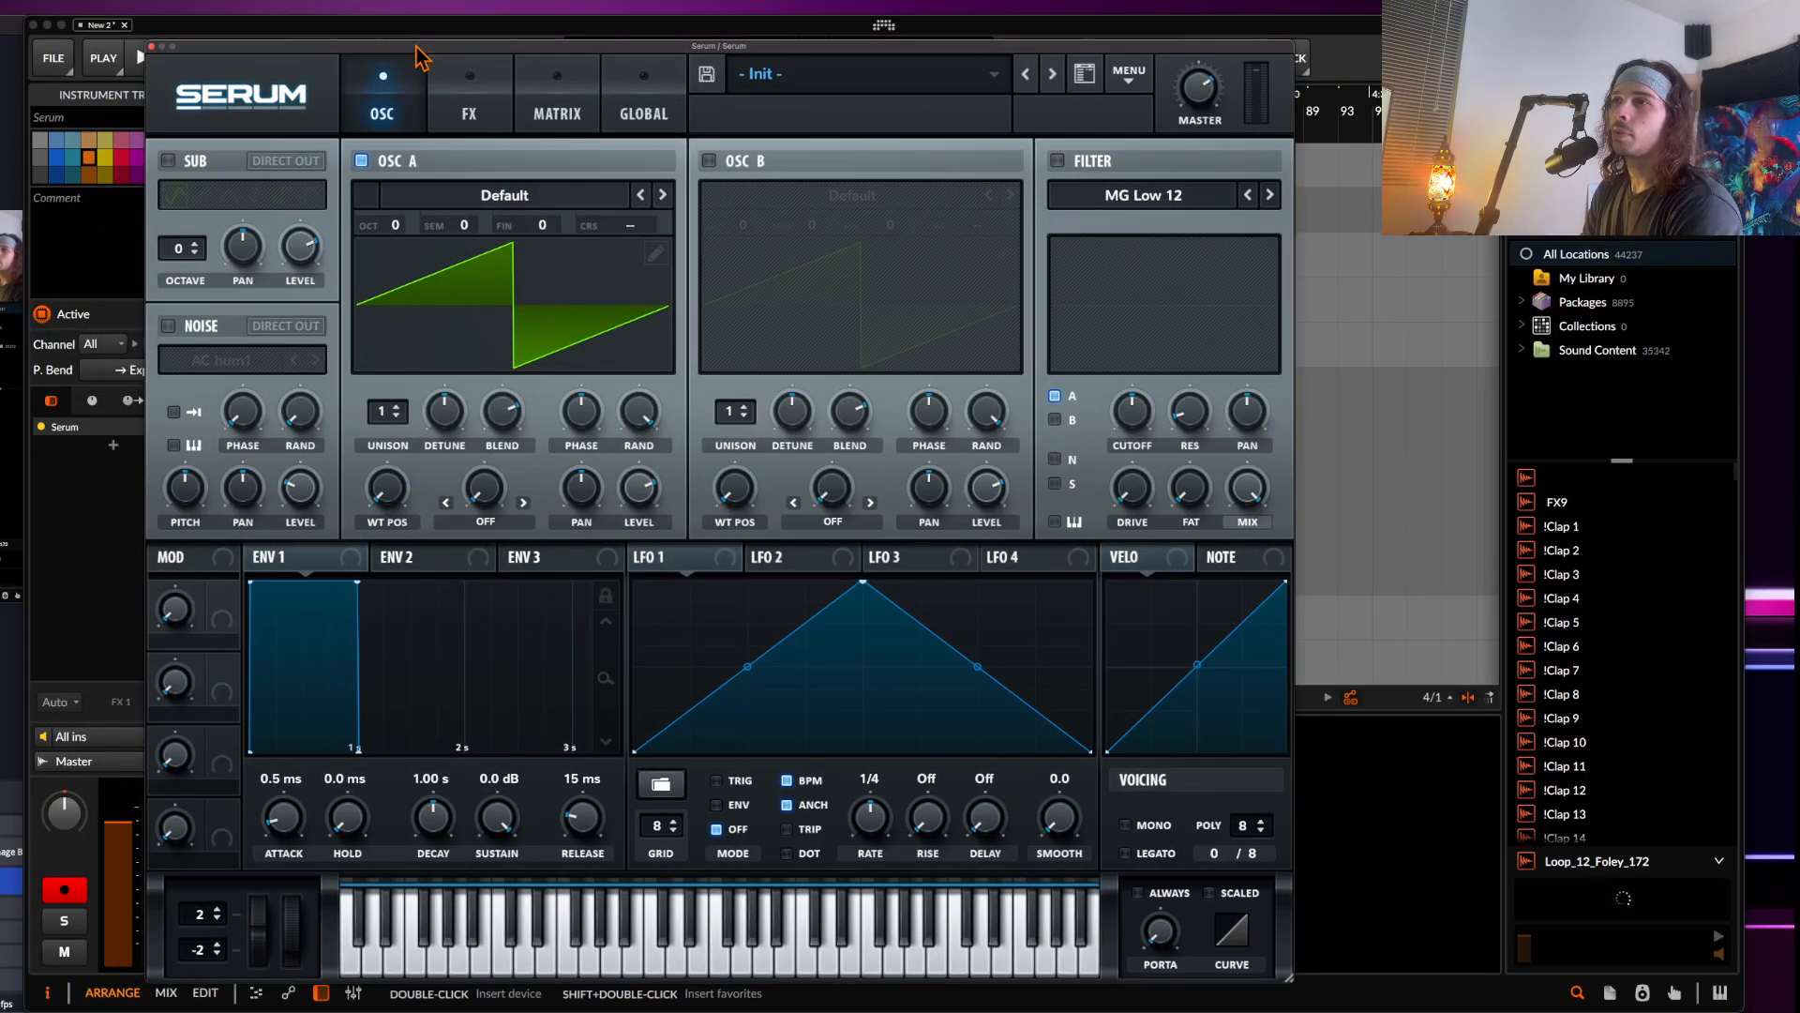
{"action": "left_click", "coordinate": [397, 409]}
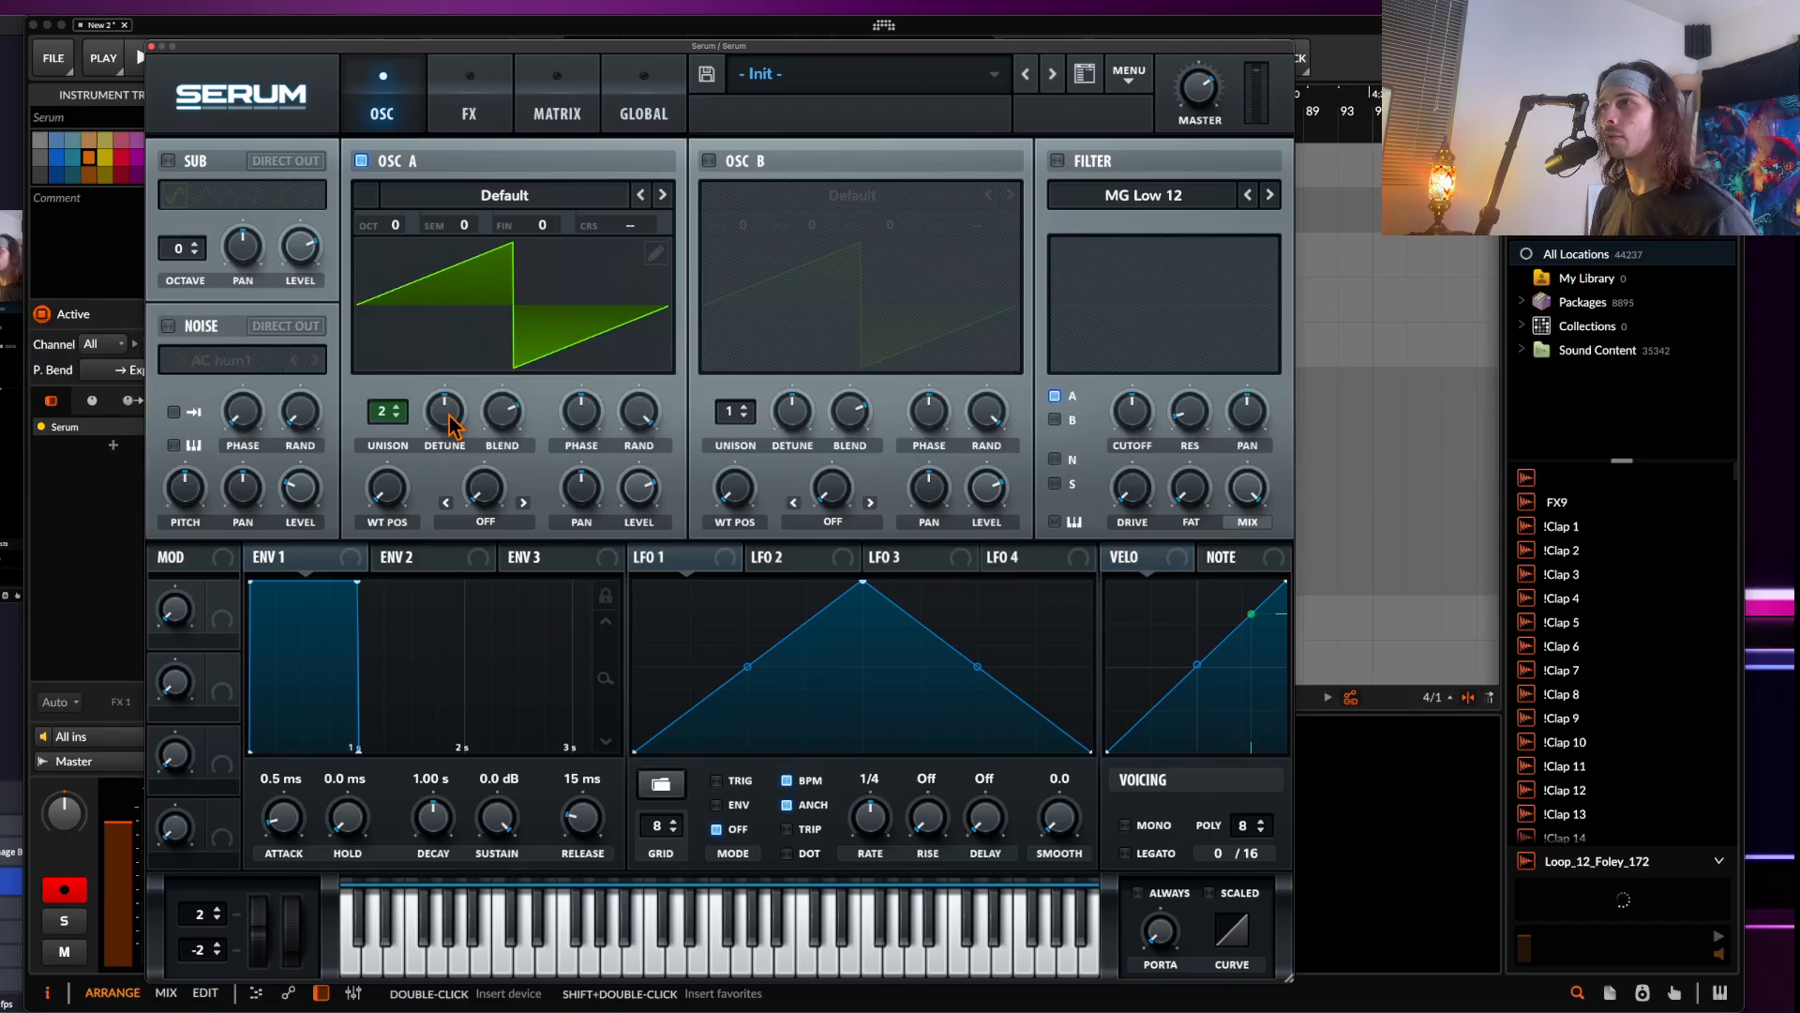
Set the unison width to 0 for both oscillators in the global settings
{"action": "left_click", "coordinate": [637, 130]}
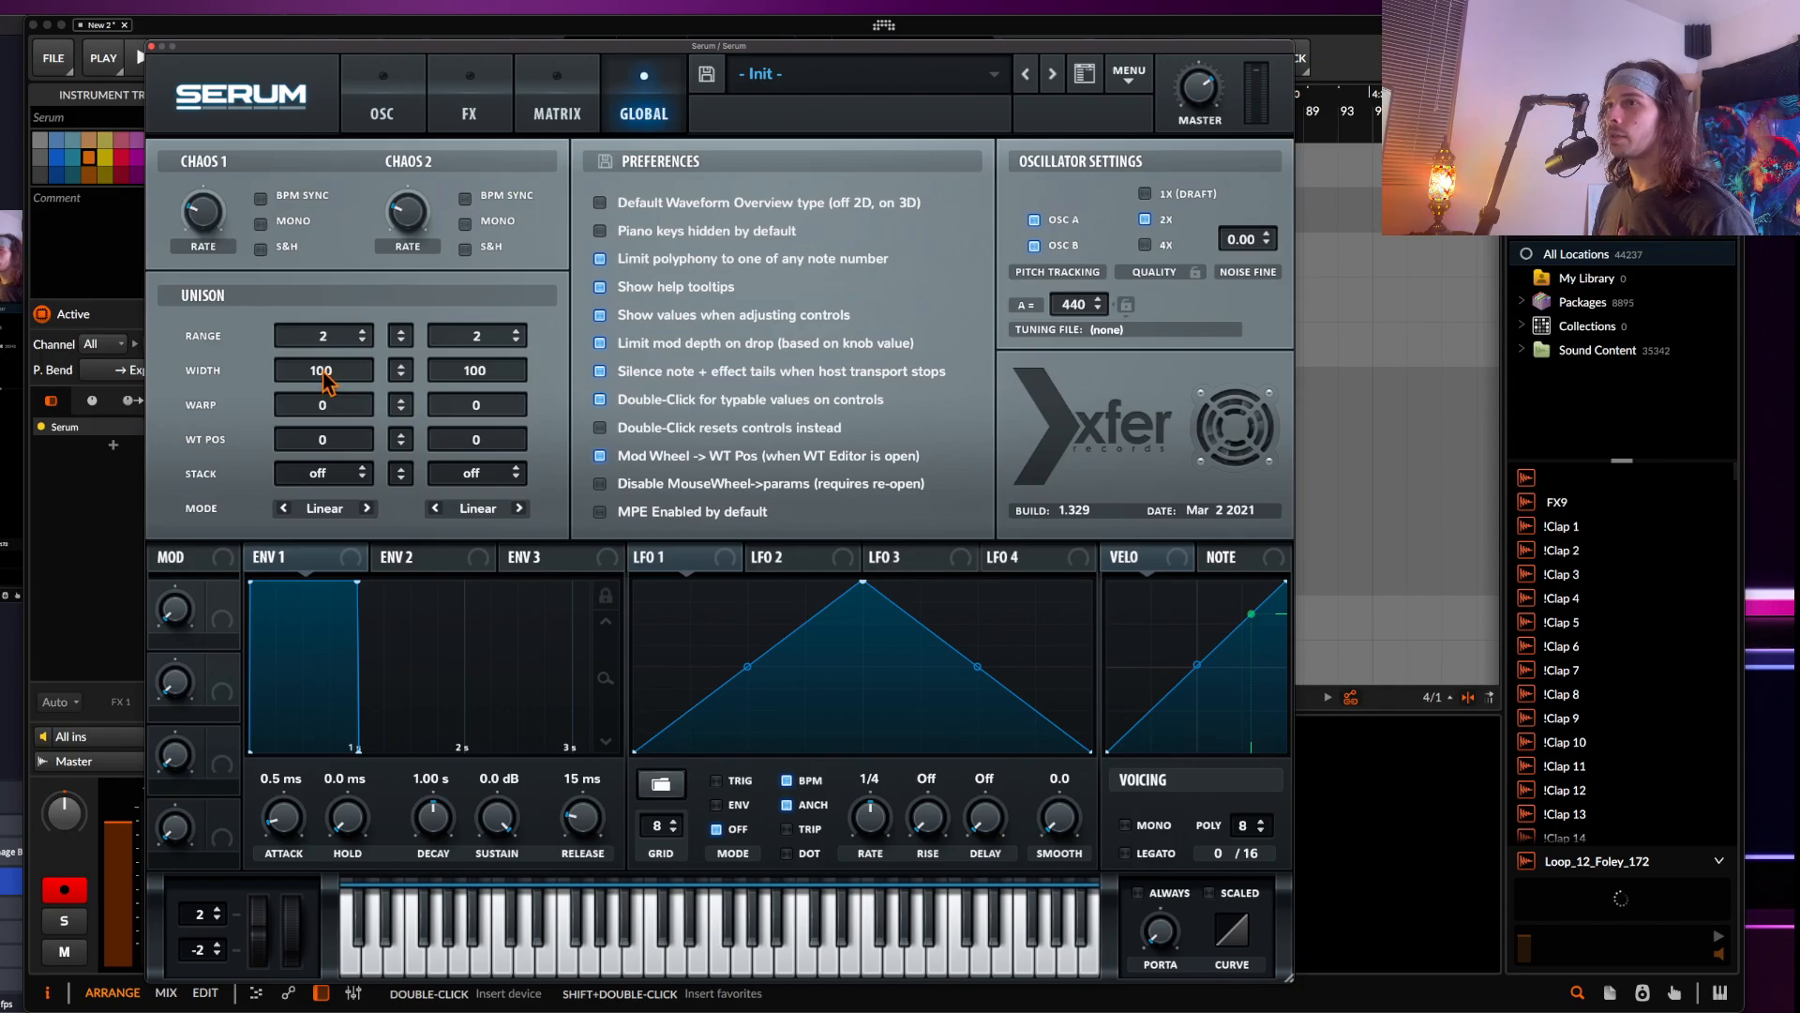
{"action": "left_click_drag", "start_coordinate": [320, 370], "coordinate": [330, 701]}
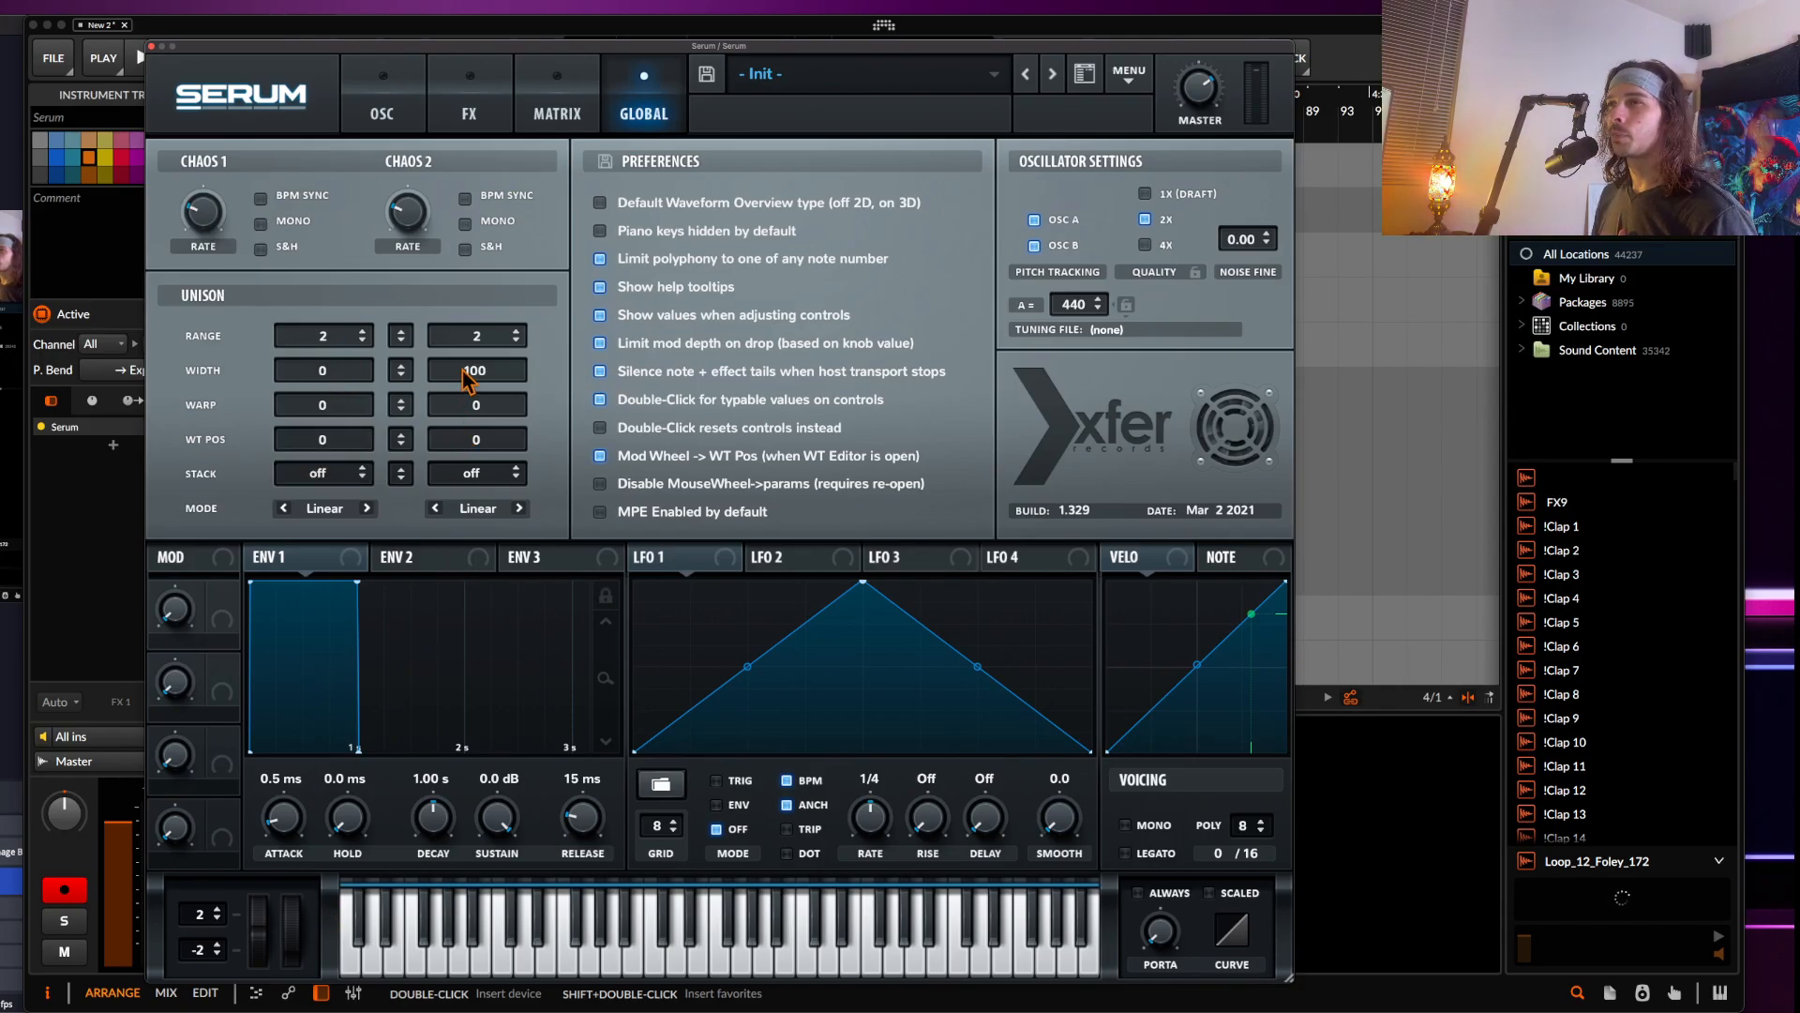
{"action": "left_click_drag", "start_coordinate": [465, 371], "coordinate": [468, 952]}
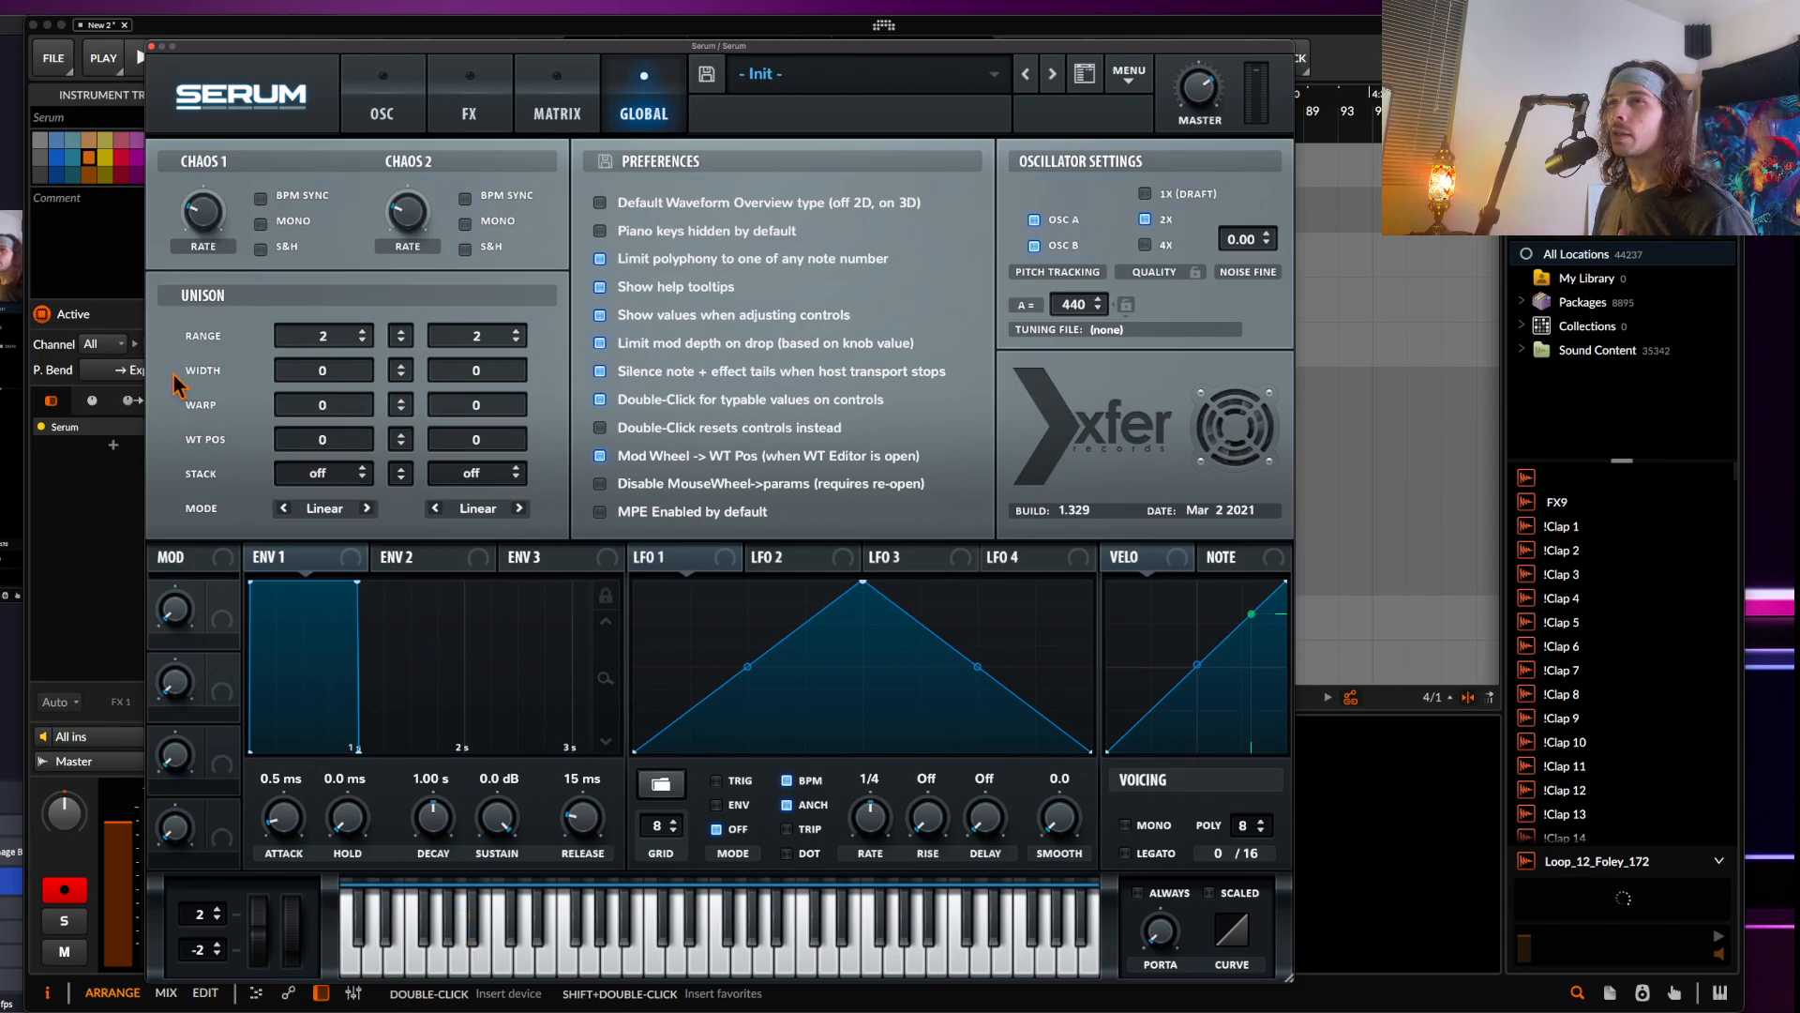
Enable the filter and set its type to Notch 24
{"action": "left_click", "coordinate": [374, 107]}
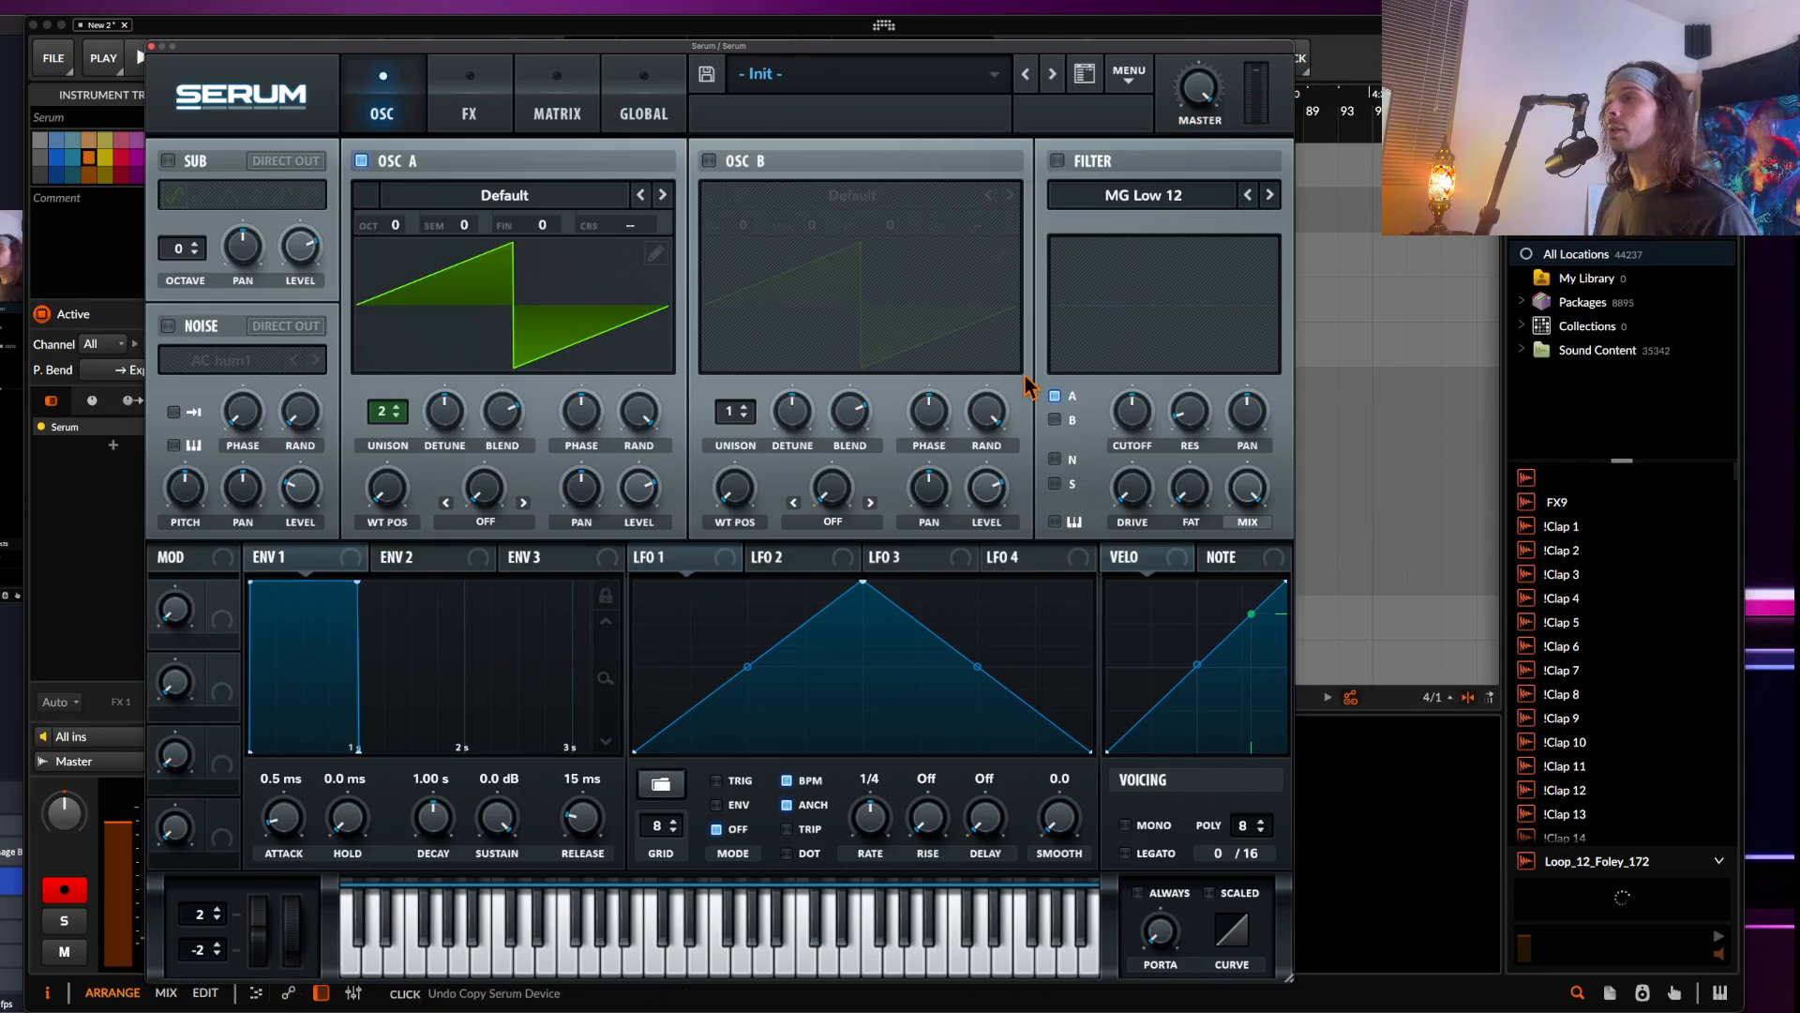
{"action": "left_click", "coordinate": [1165, 197]}
{"action": "mouse_move", "coordinate": [1162, 214]}
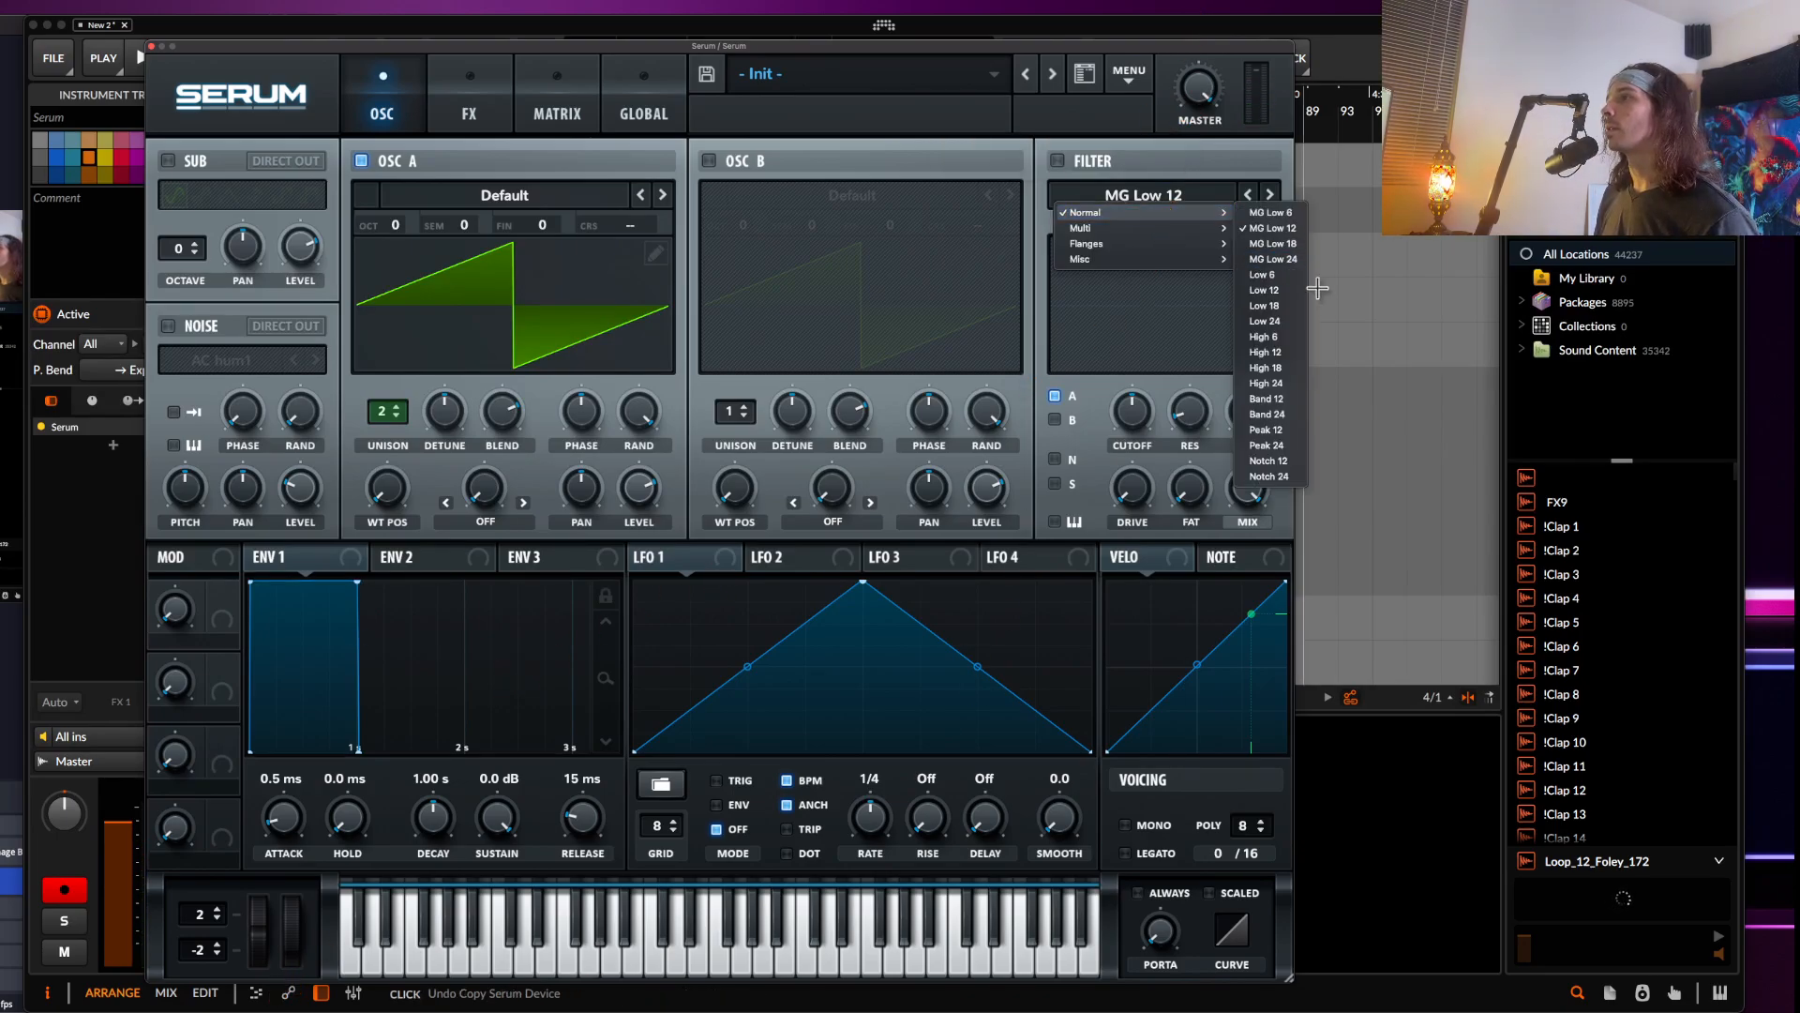
{"action": "left_click", "coordinate": [1267, 461]}
{"action": "left_click", "coordinate": [1057, 160]}
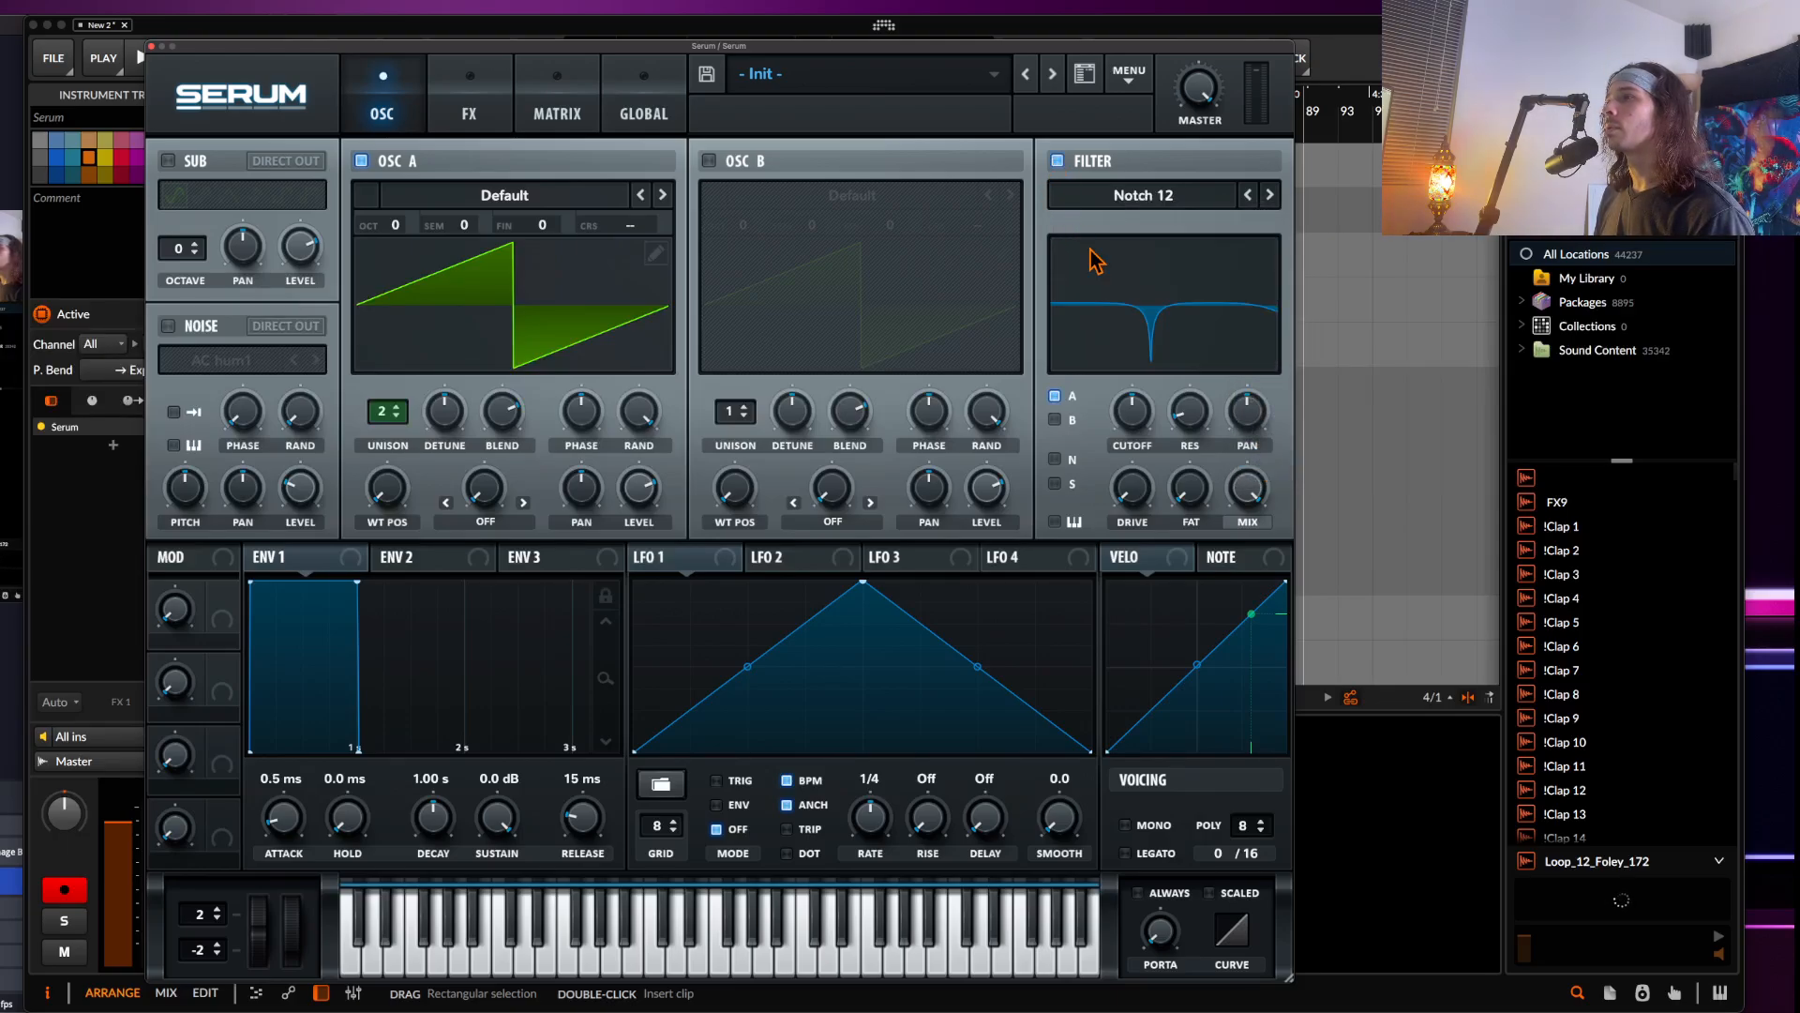
{"action": "left_click", "coordinate": [1132, 208]}
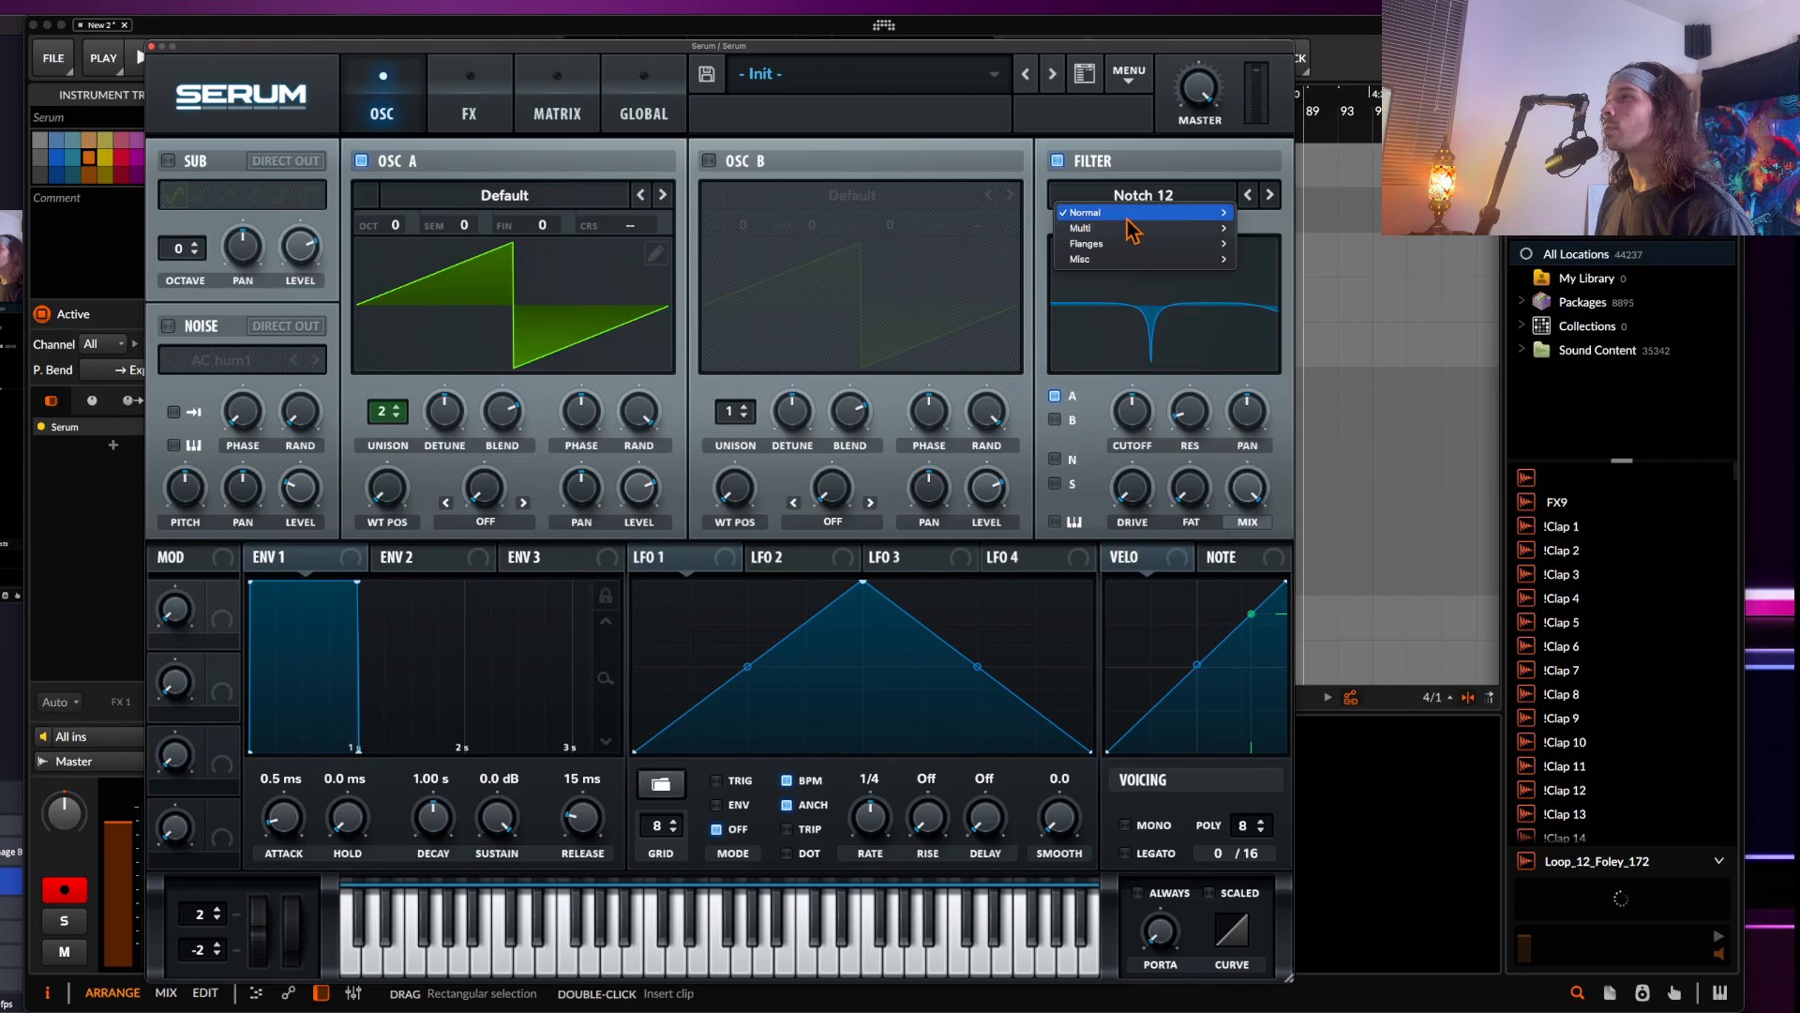
{"action": "mouse_move", "coordinate": [1163, 214]}
{"action": "left_click", "coordinate": [1266, 477]}
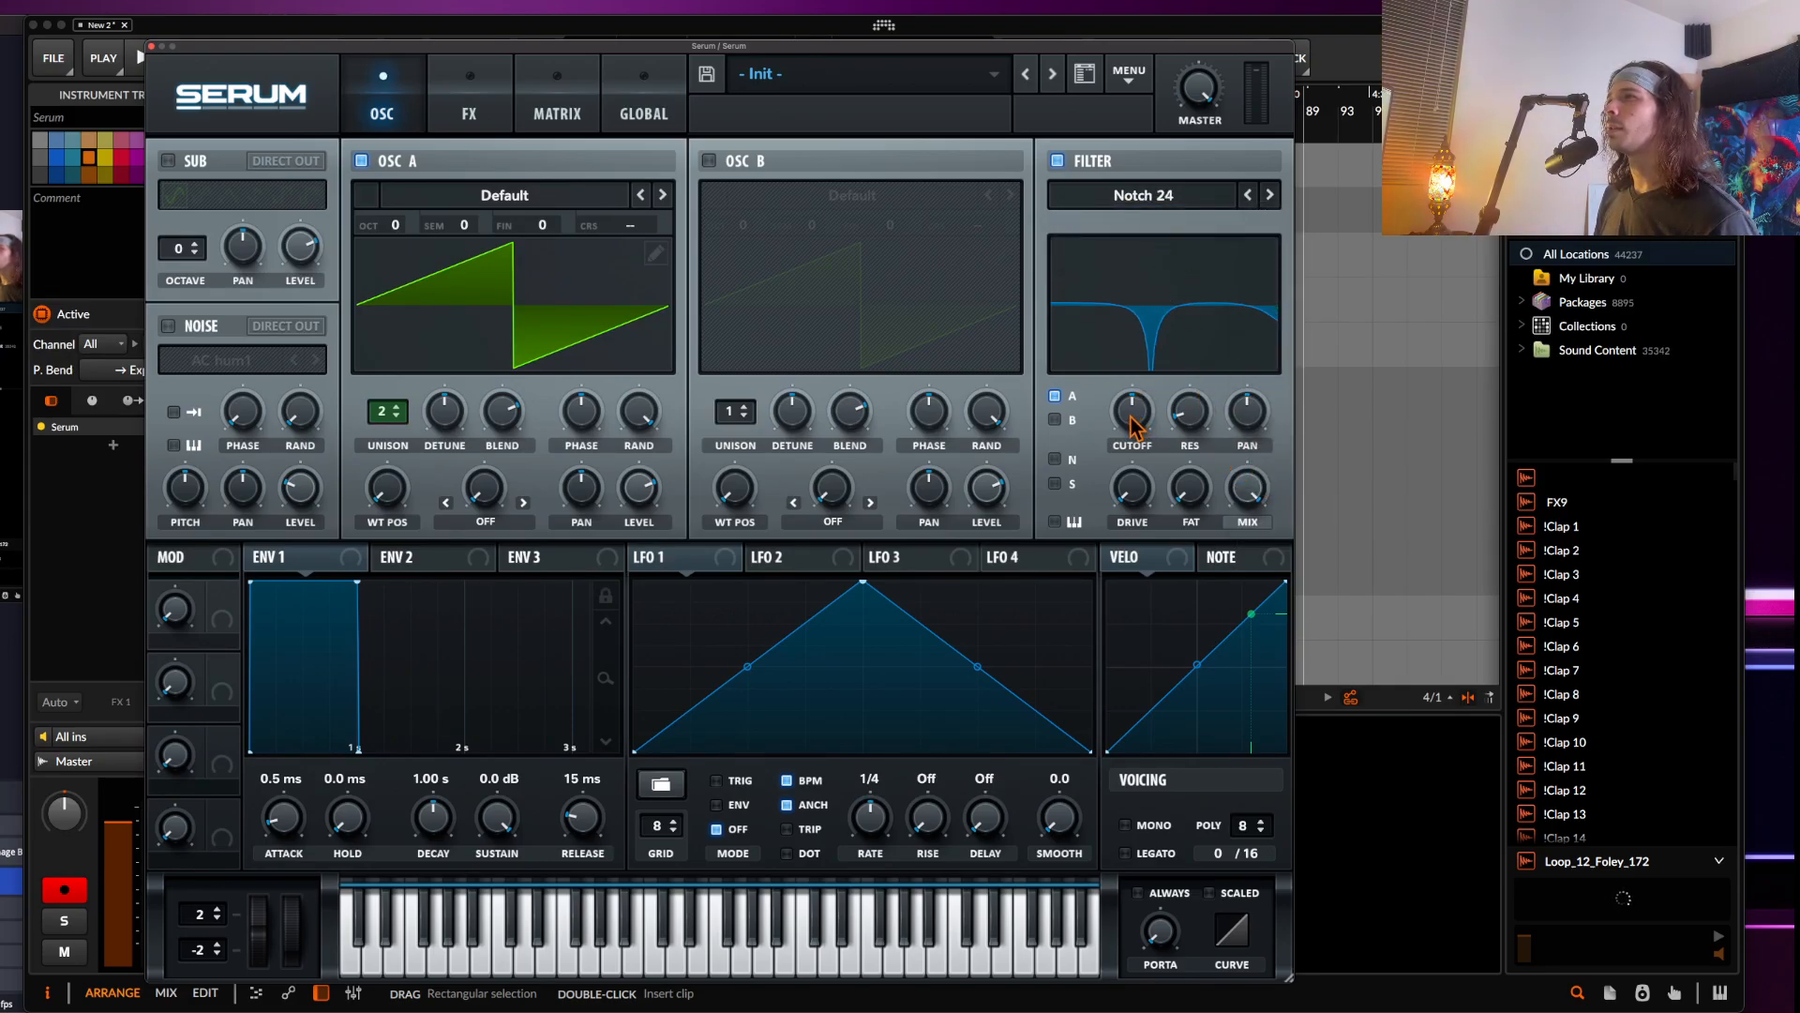
Enable the Distortion effect and raise its drive to 81%
{"action": "mouse_move", "coordinate": [1133, 413]}
{"action": "left_mouse_down"}
{"action": "mouse_move", "coordinate": [1130, 432]}
{"action": "mouse_move", "coordinate": [1137, 400]}
{"action": "left_mouse_up"}
{"action": "left_click", "coordinate": [470, 108]}
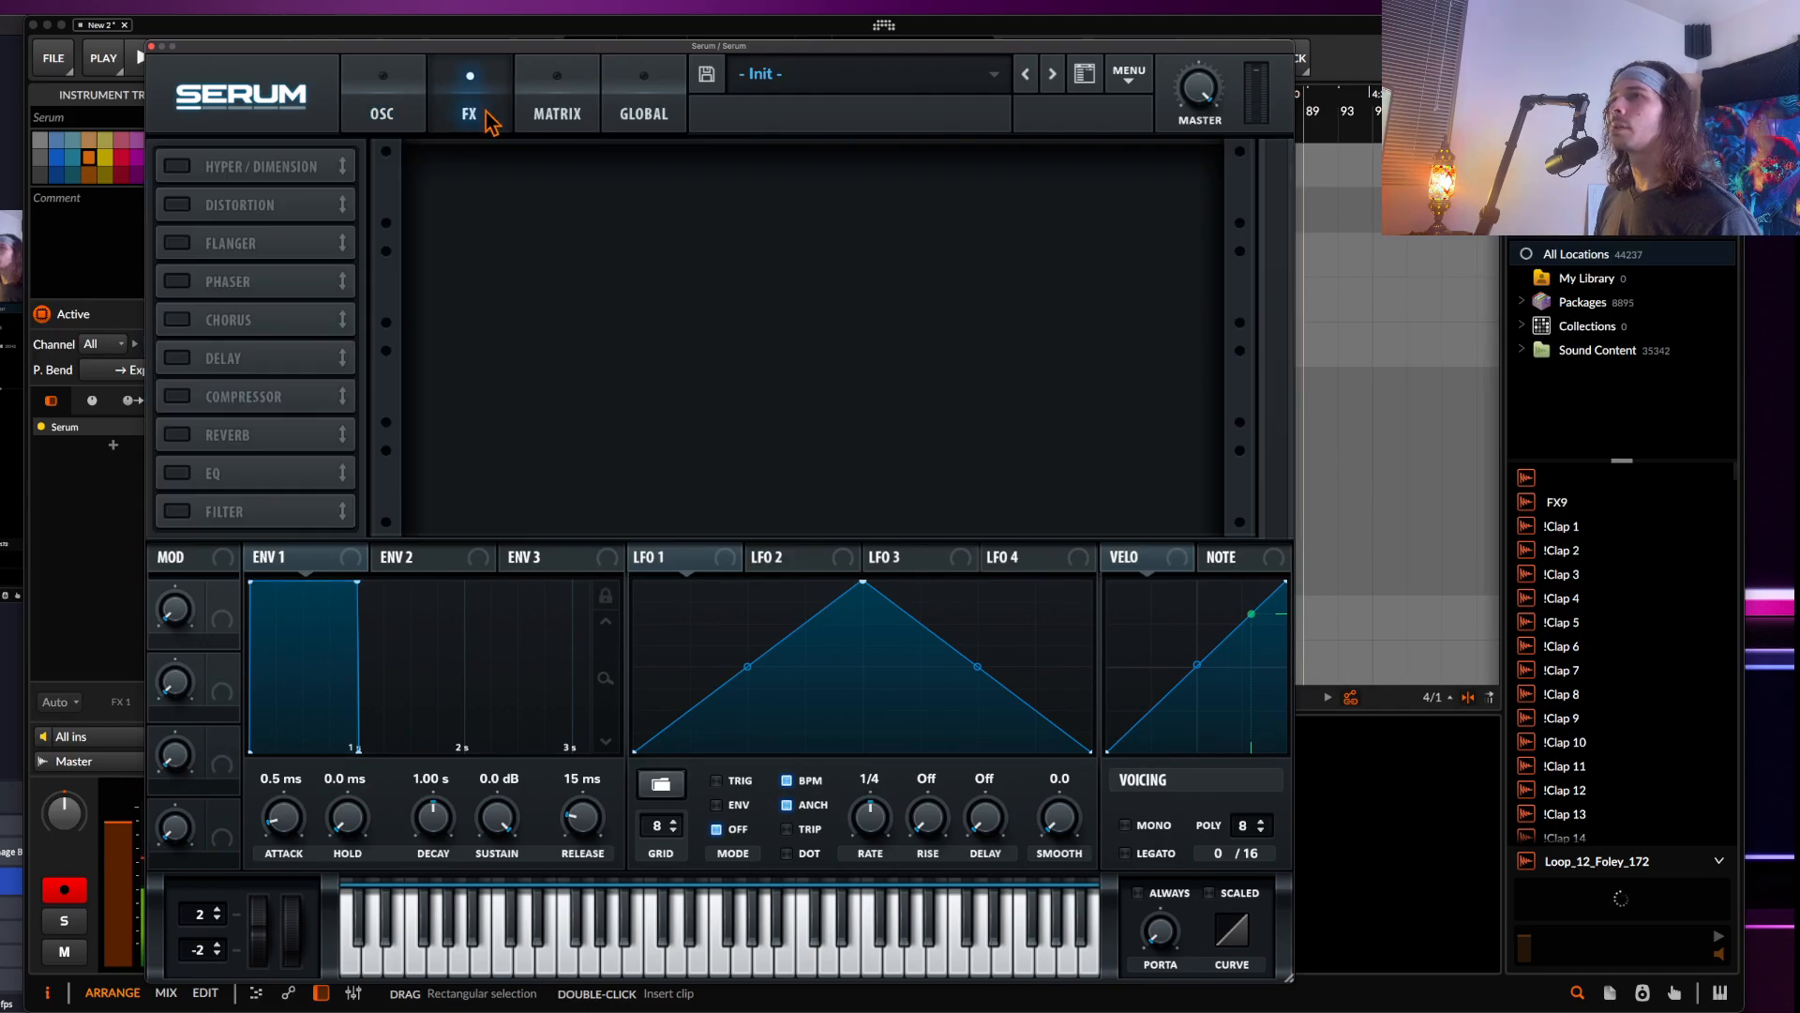
{"action": "left_click", "coordinate": [182, 205]}
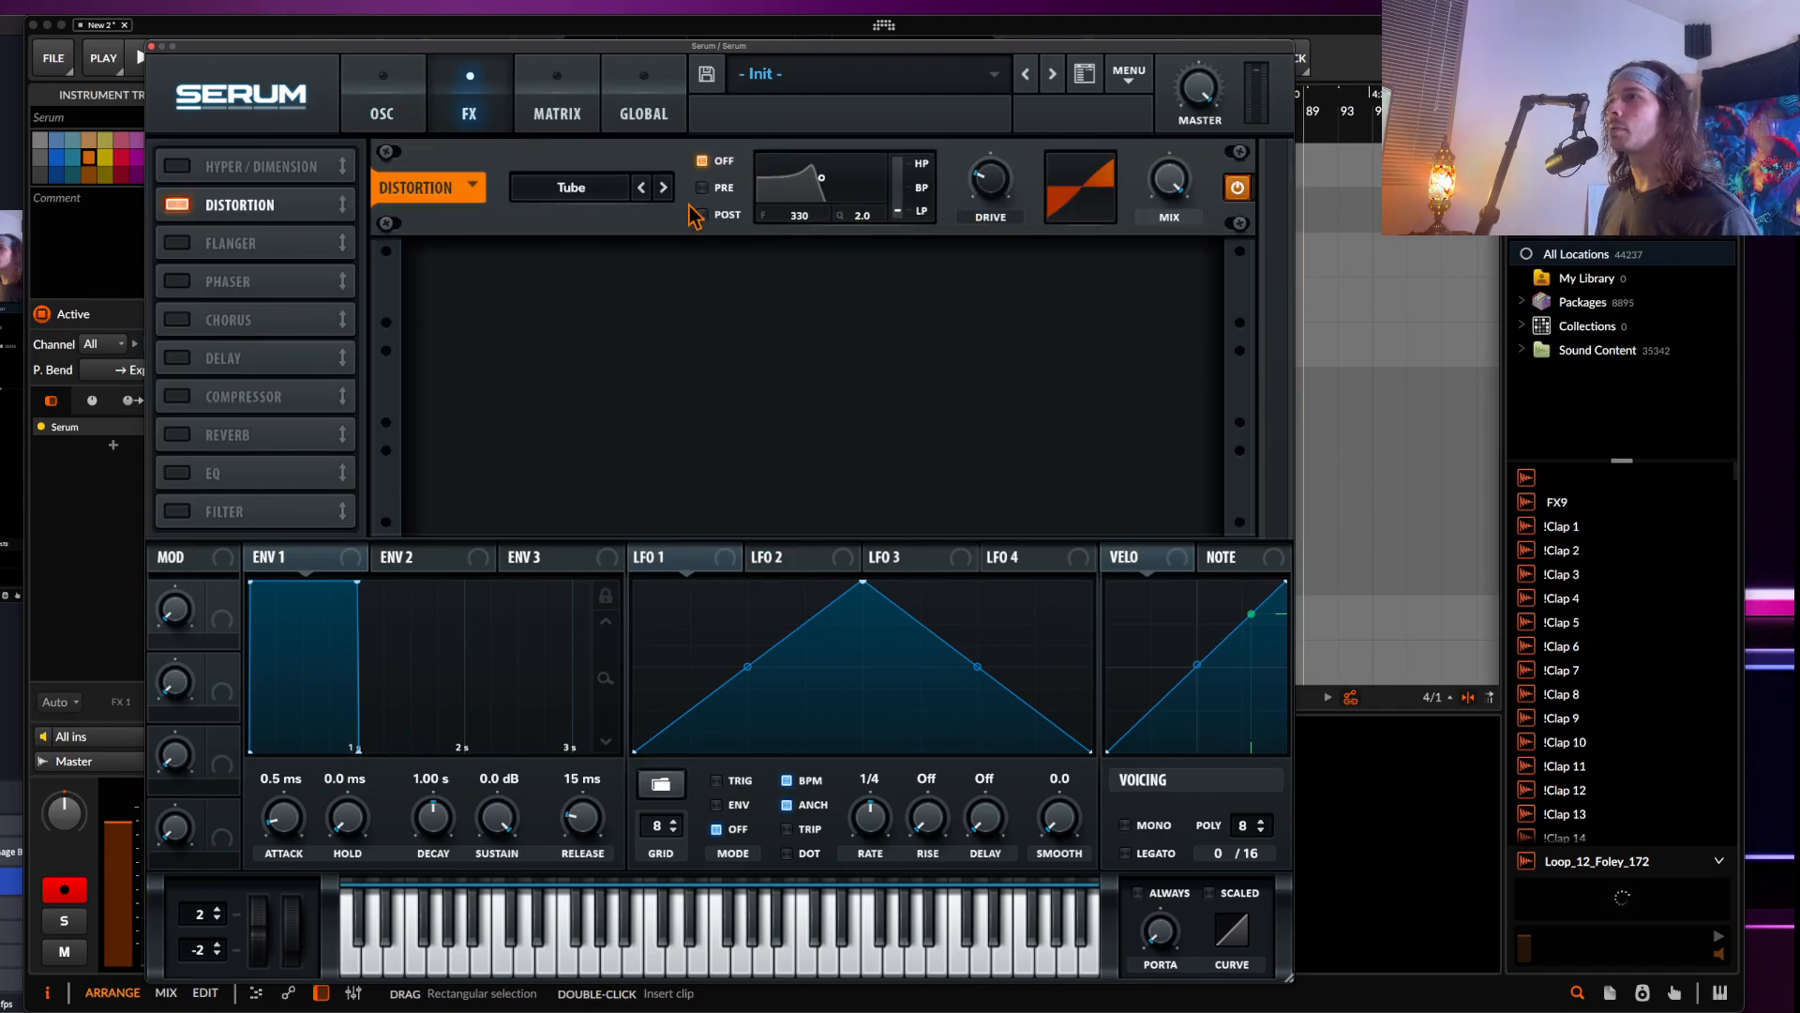
{"action": "left_click_drag", "start_coordinate": [993, 211], "coordinate": [984, 89]}
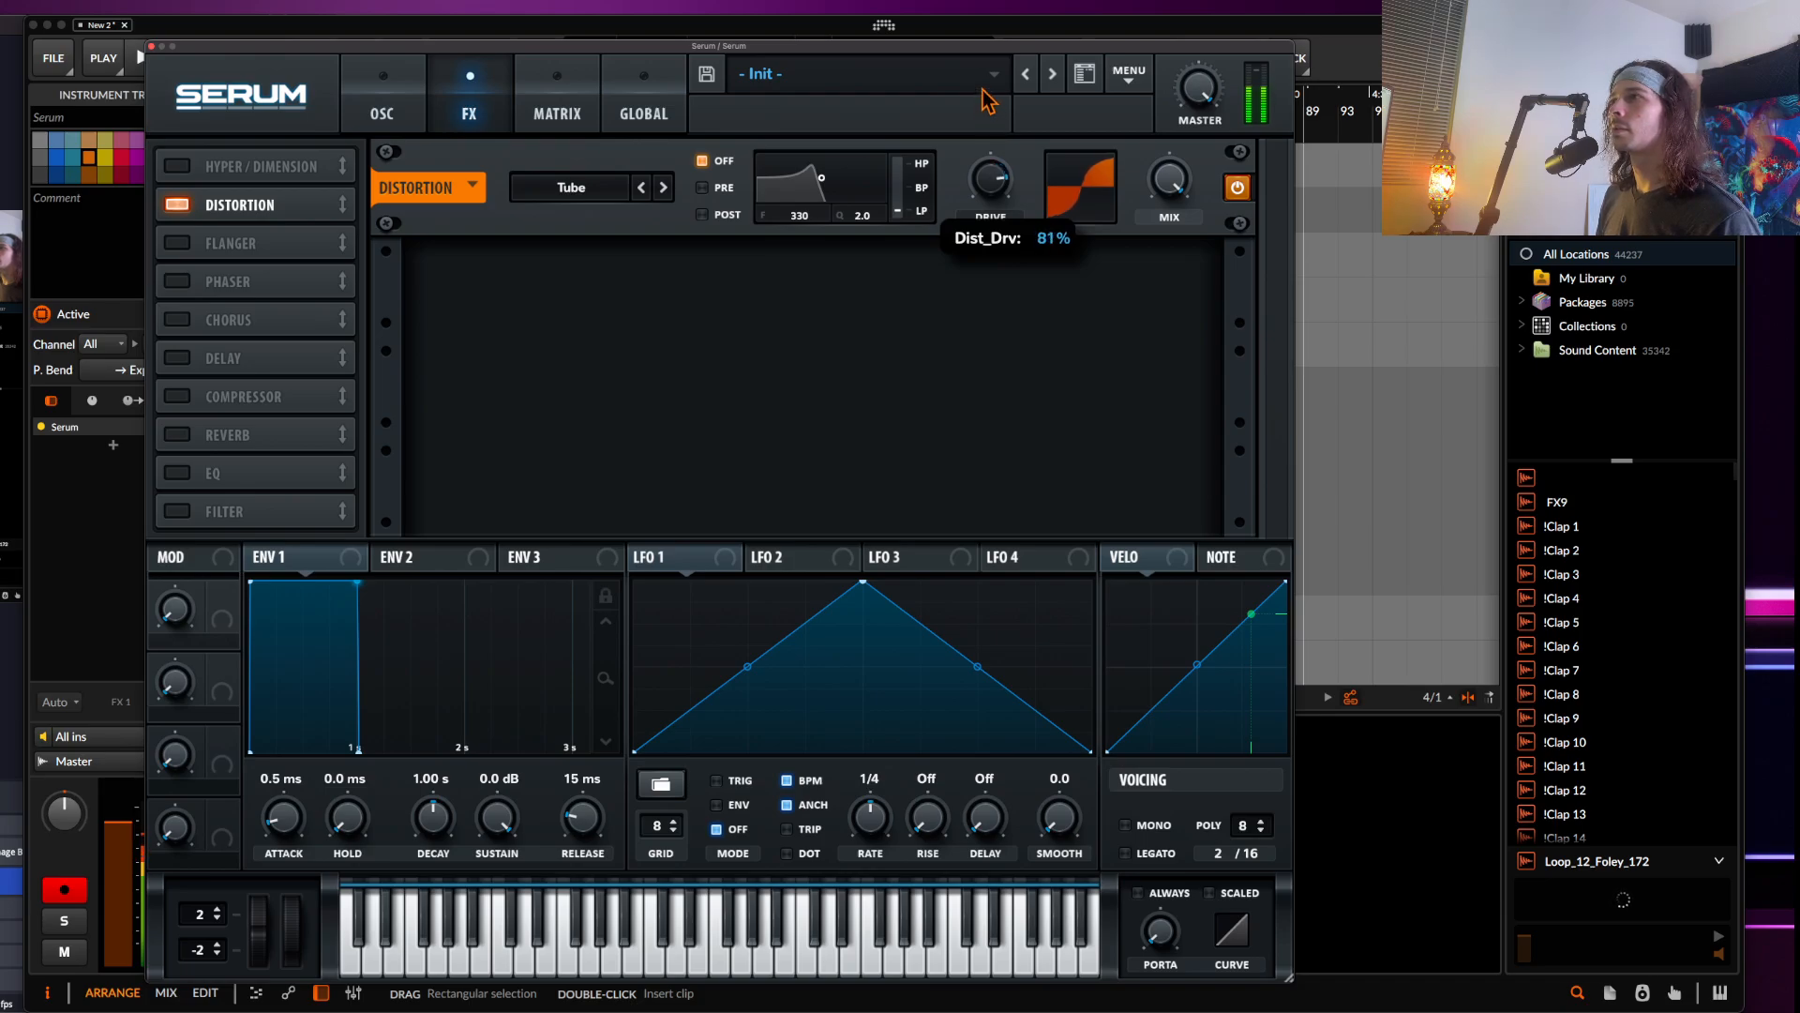
Set the pitch bend range to 24 semitones up and -3 down
{"action": "left_click_drag", "start_coordinate": [220, 923], "coordinate": [340, 183]}
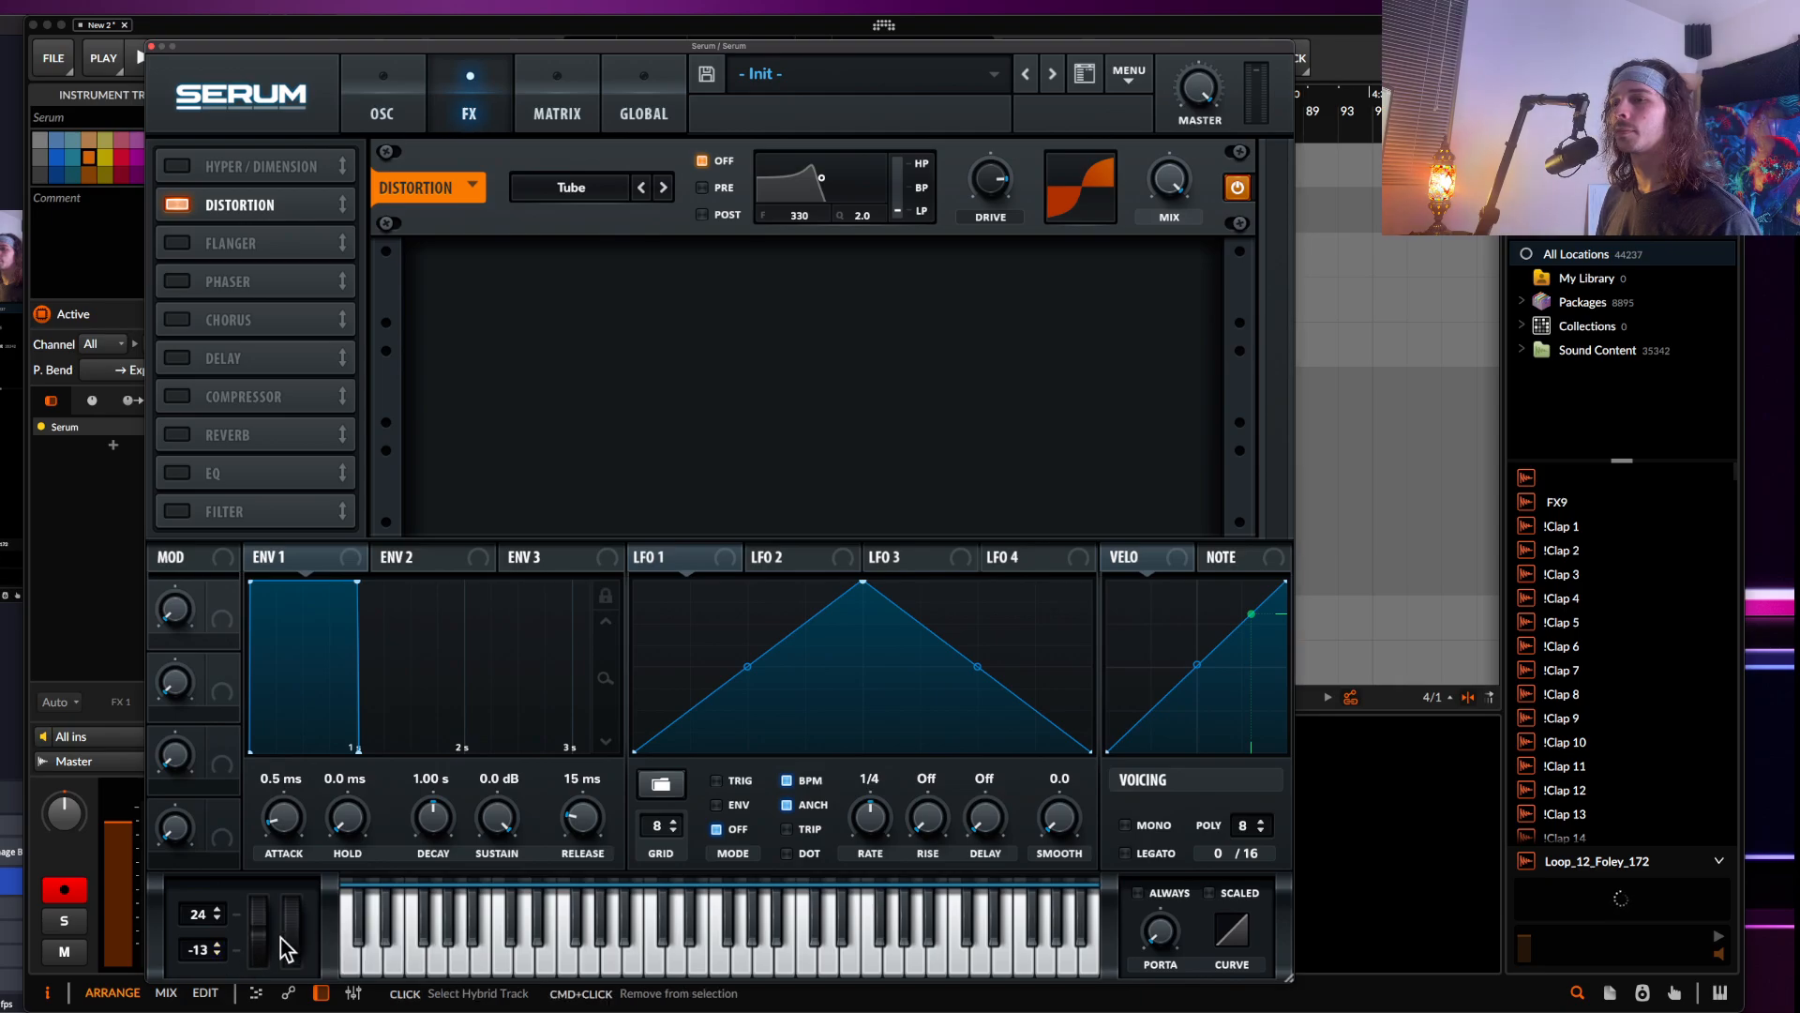
{"action": "mouse_move", "coordinate": [252, 925]}
{"action": "left_mouse_down"}
{"action": "mouse_move", "coordinate": [258, 796]}
{"action": "mouse_move", "coordinate": [260, 895]}
{"action": "left_mouse_up"}
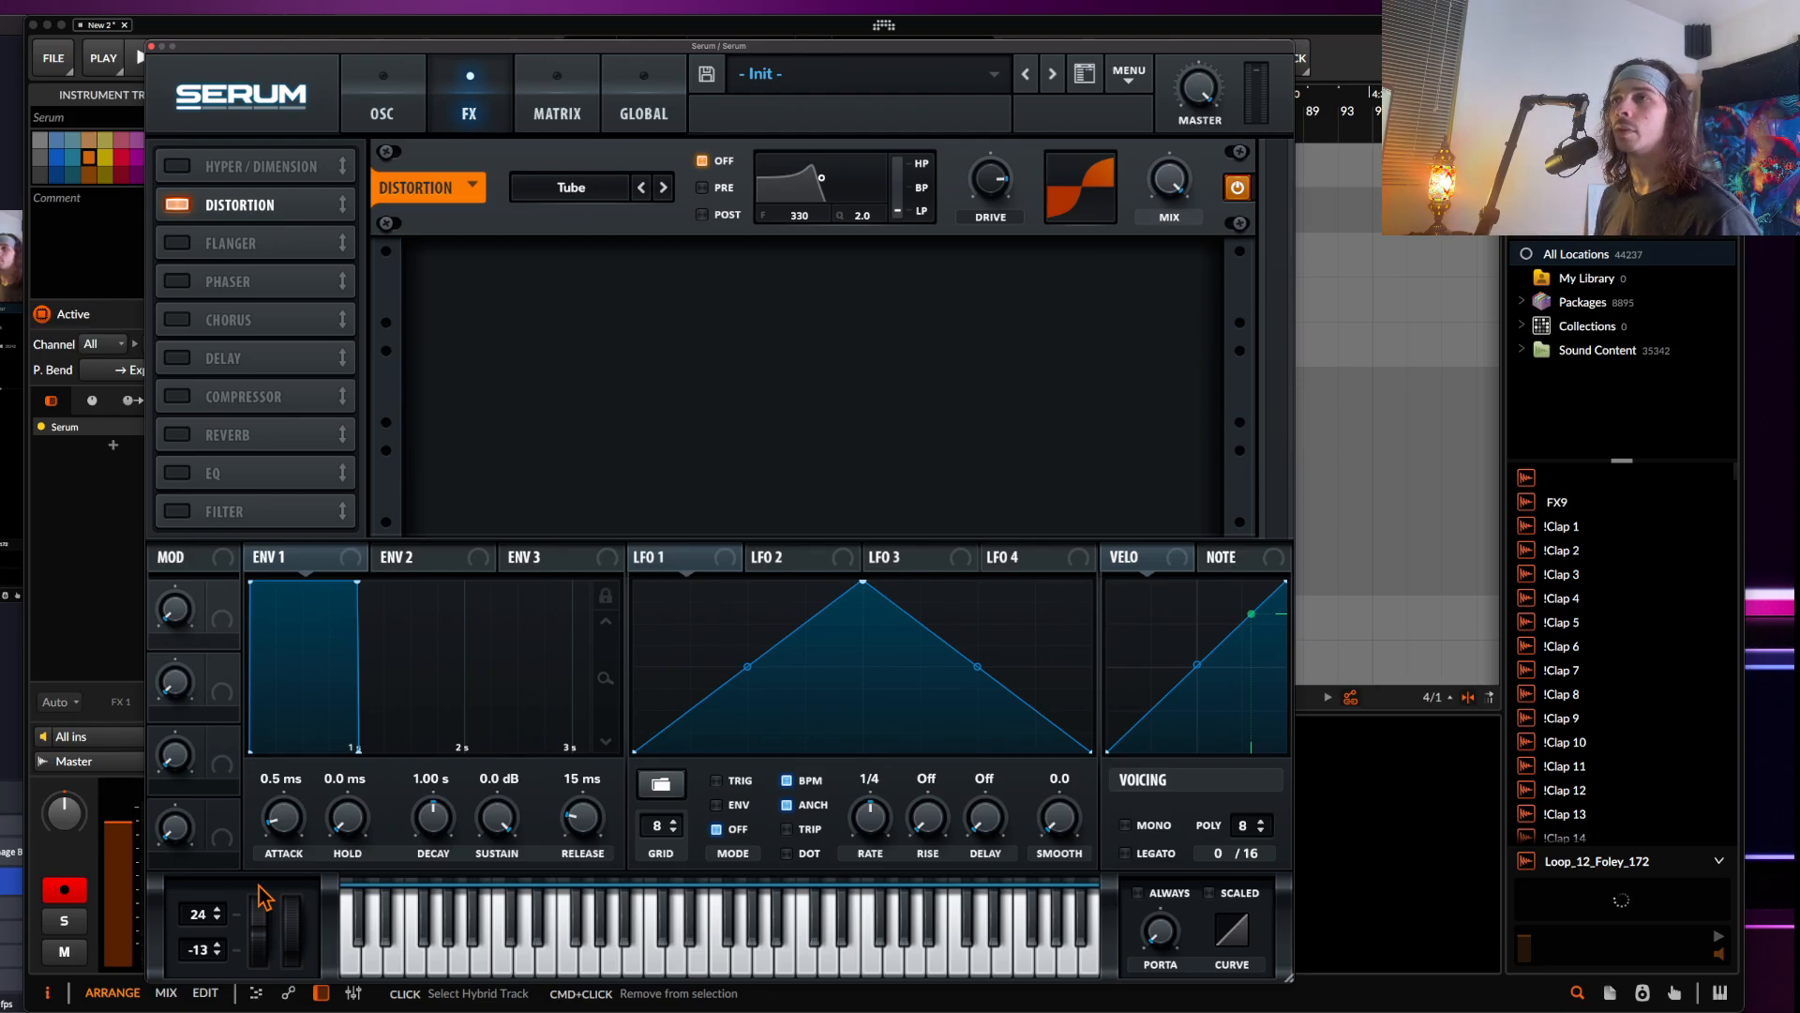
{"action": "left_click_drag", "start_coordinate": [203, 958], "coordinate": [199, 867]}
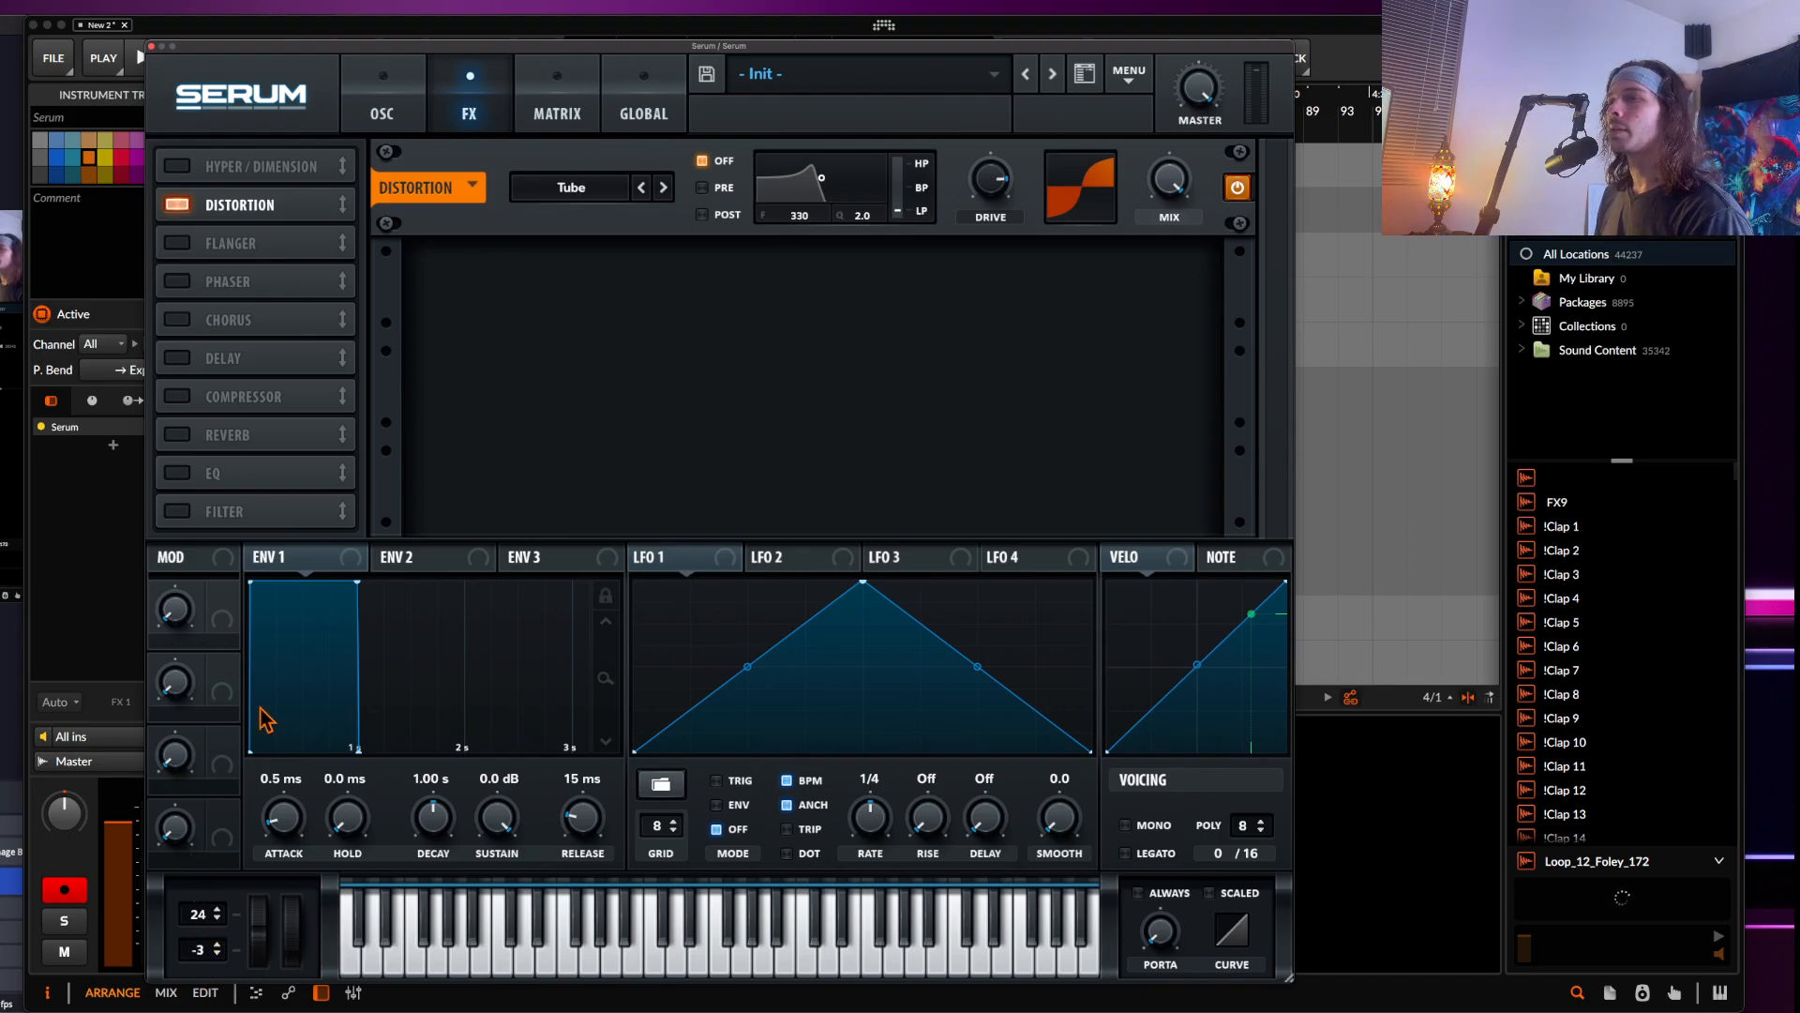
Raise the drive of the Notch 24 oscillator filter
{"action": "left_click", "coordinate": [365, 128]}
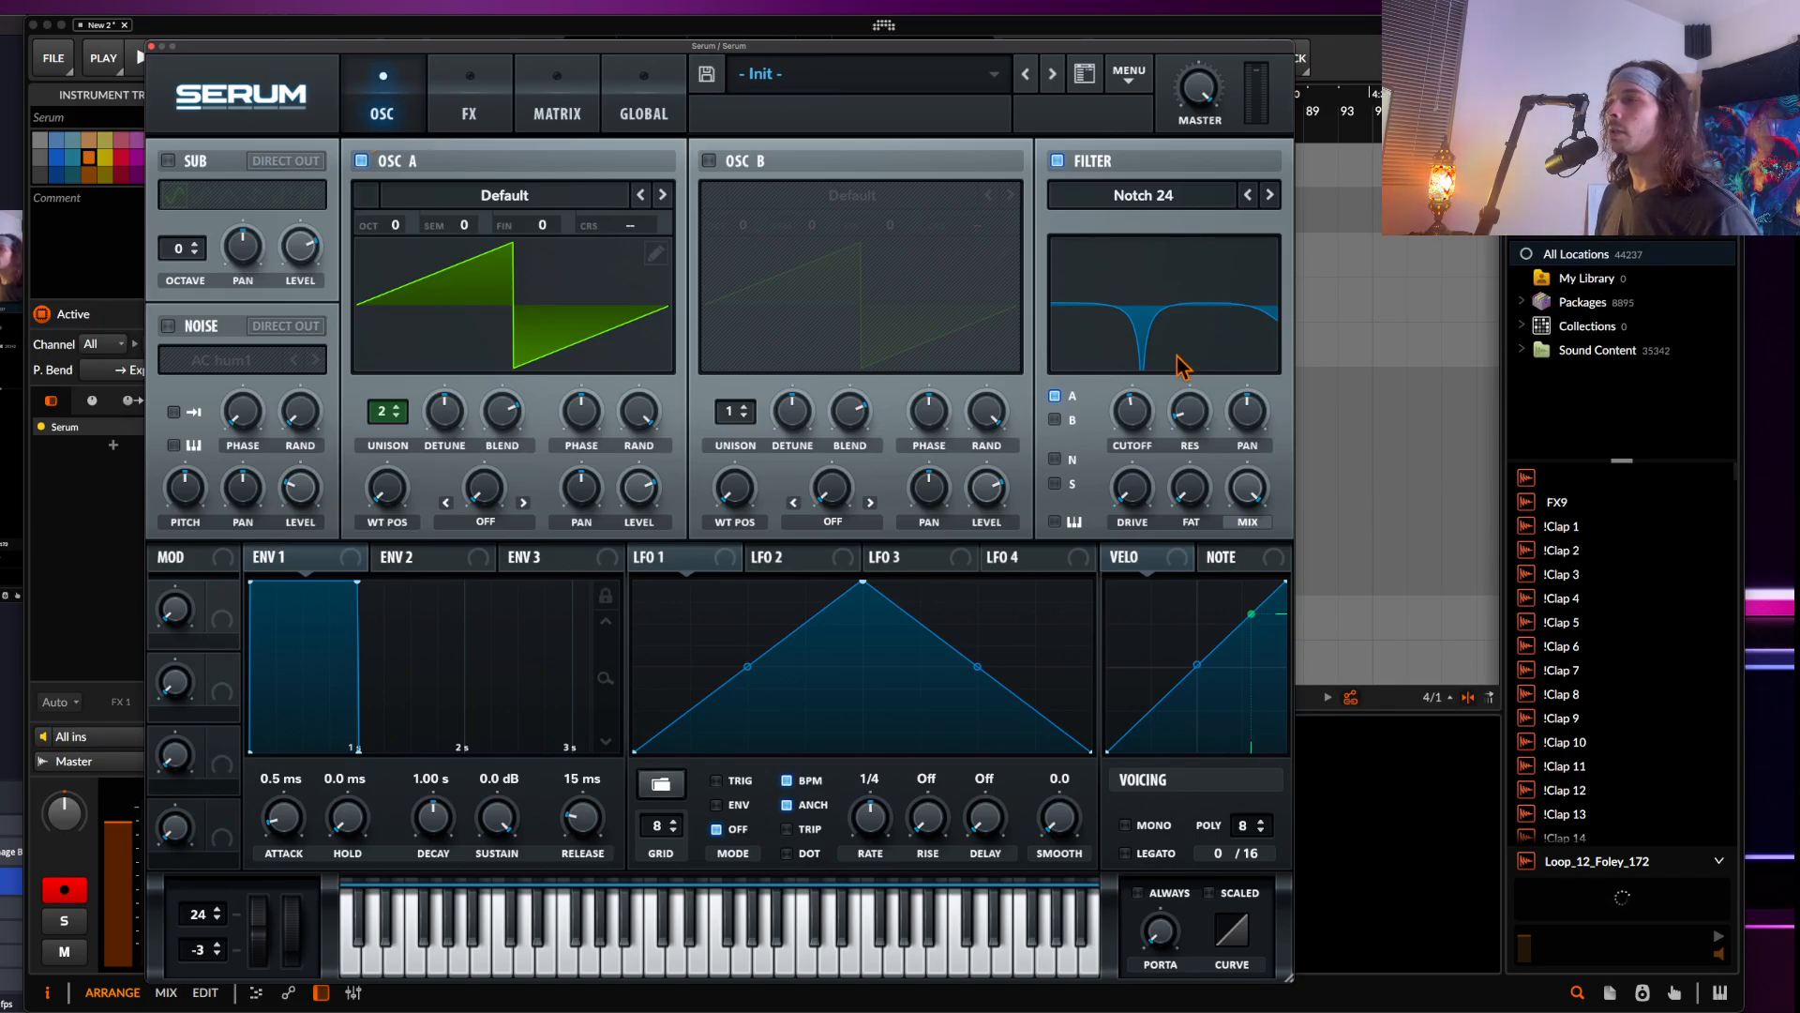
{"action": "left_click_drag", "start_coordinate": [1125, 416], "coordinate": [1124, 409]}
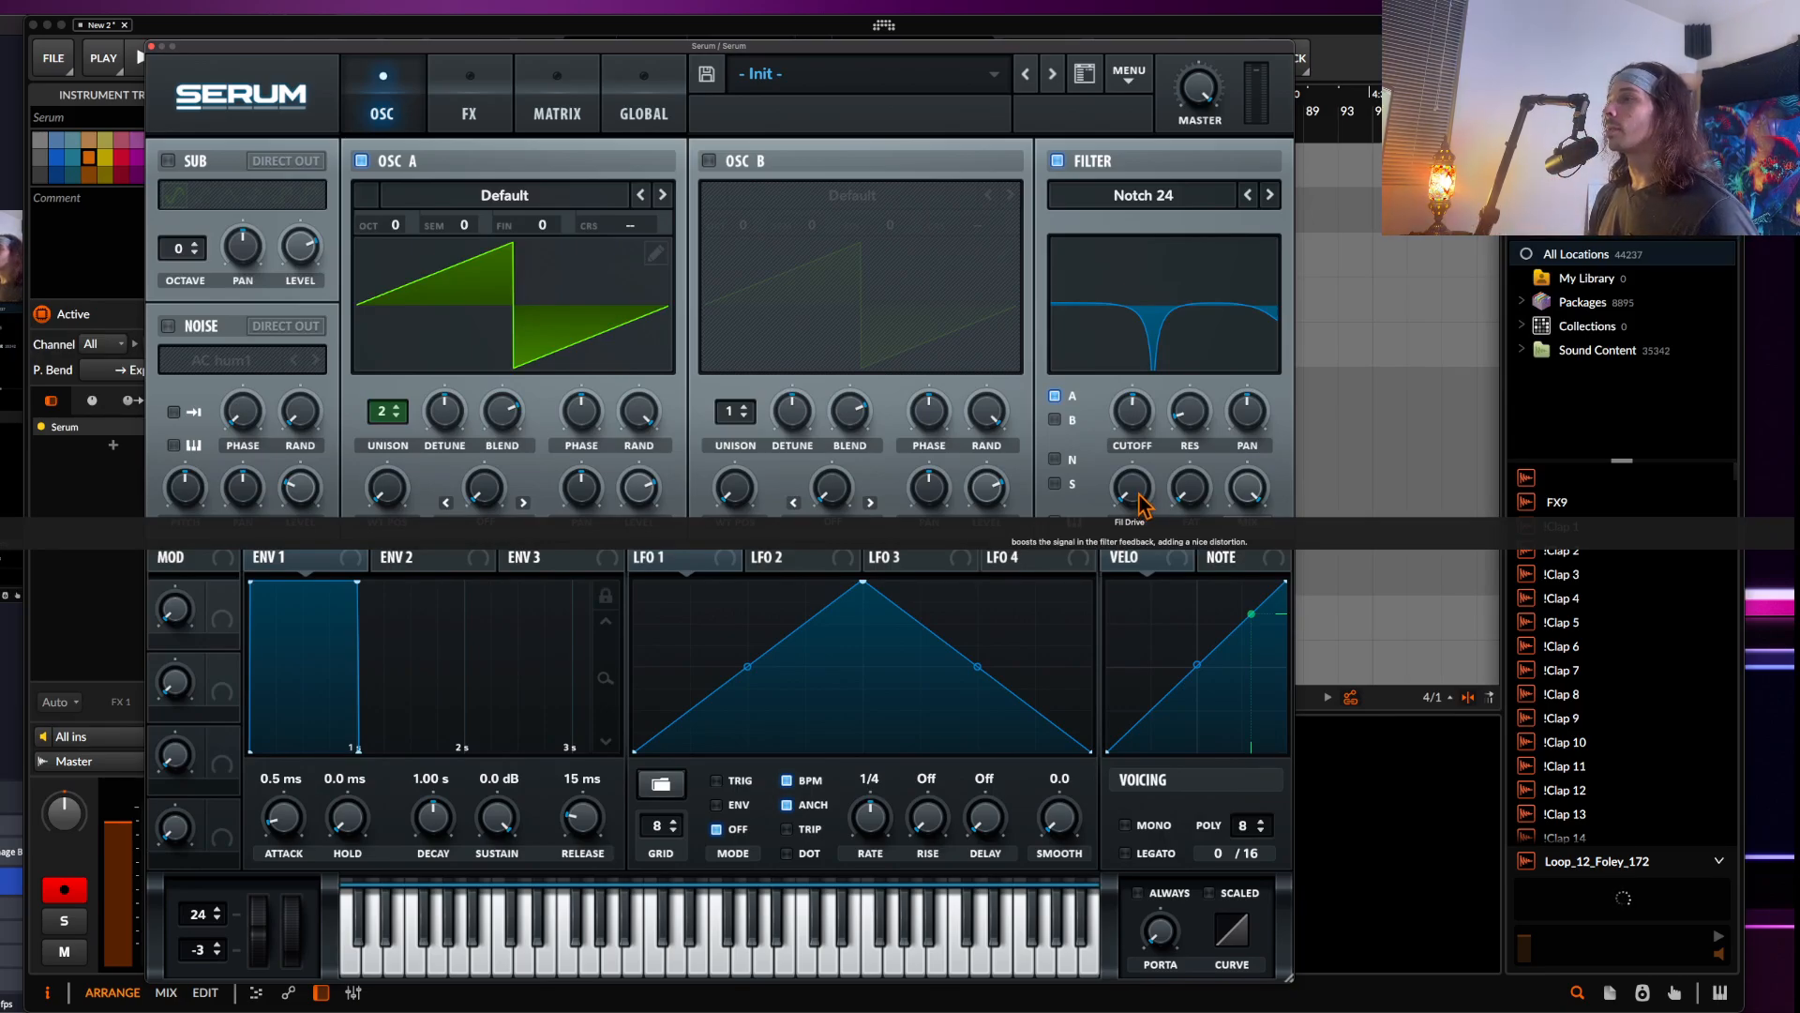
{"action": "left_click_drag", "start_coordinate": [1137, 493], "coordinate": [1134, 434]}
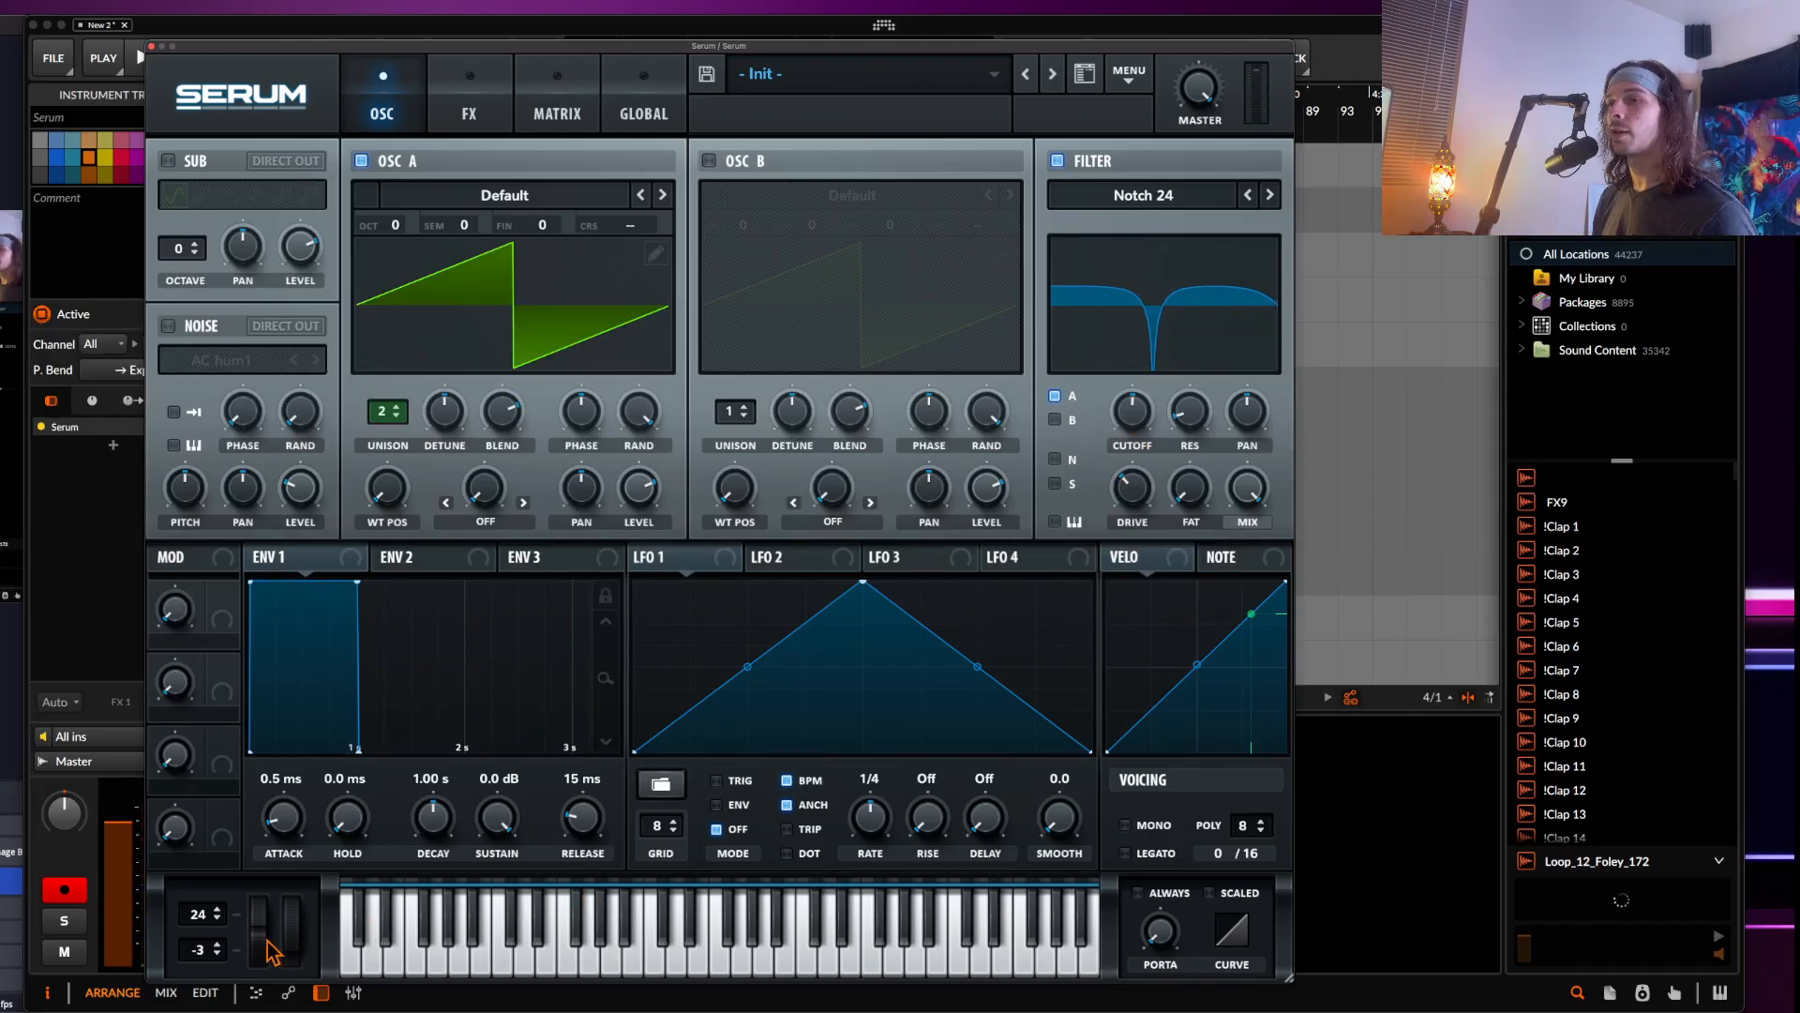
{"action": "left_click_drag", "start_coordinate": [262, 934], "coordinate": [241, 865]}
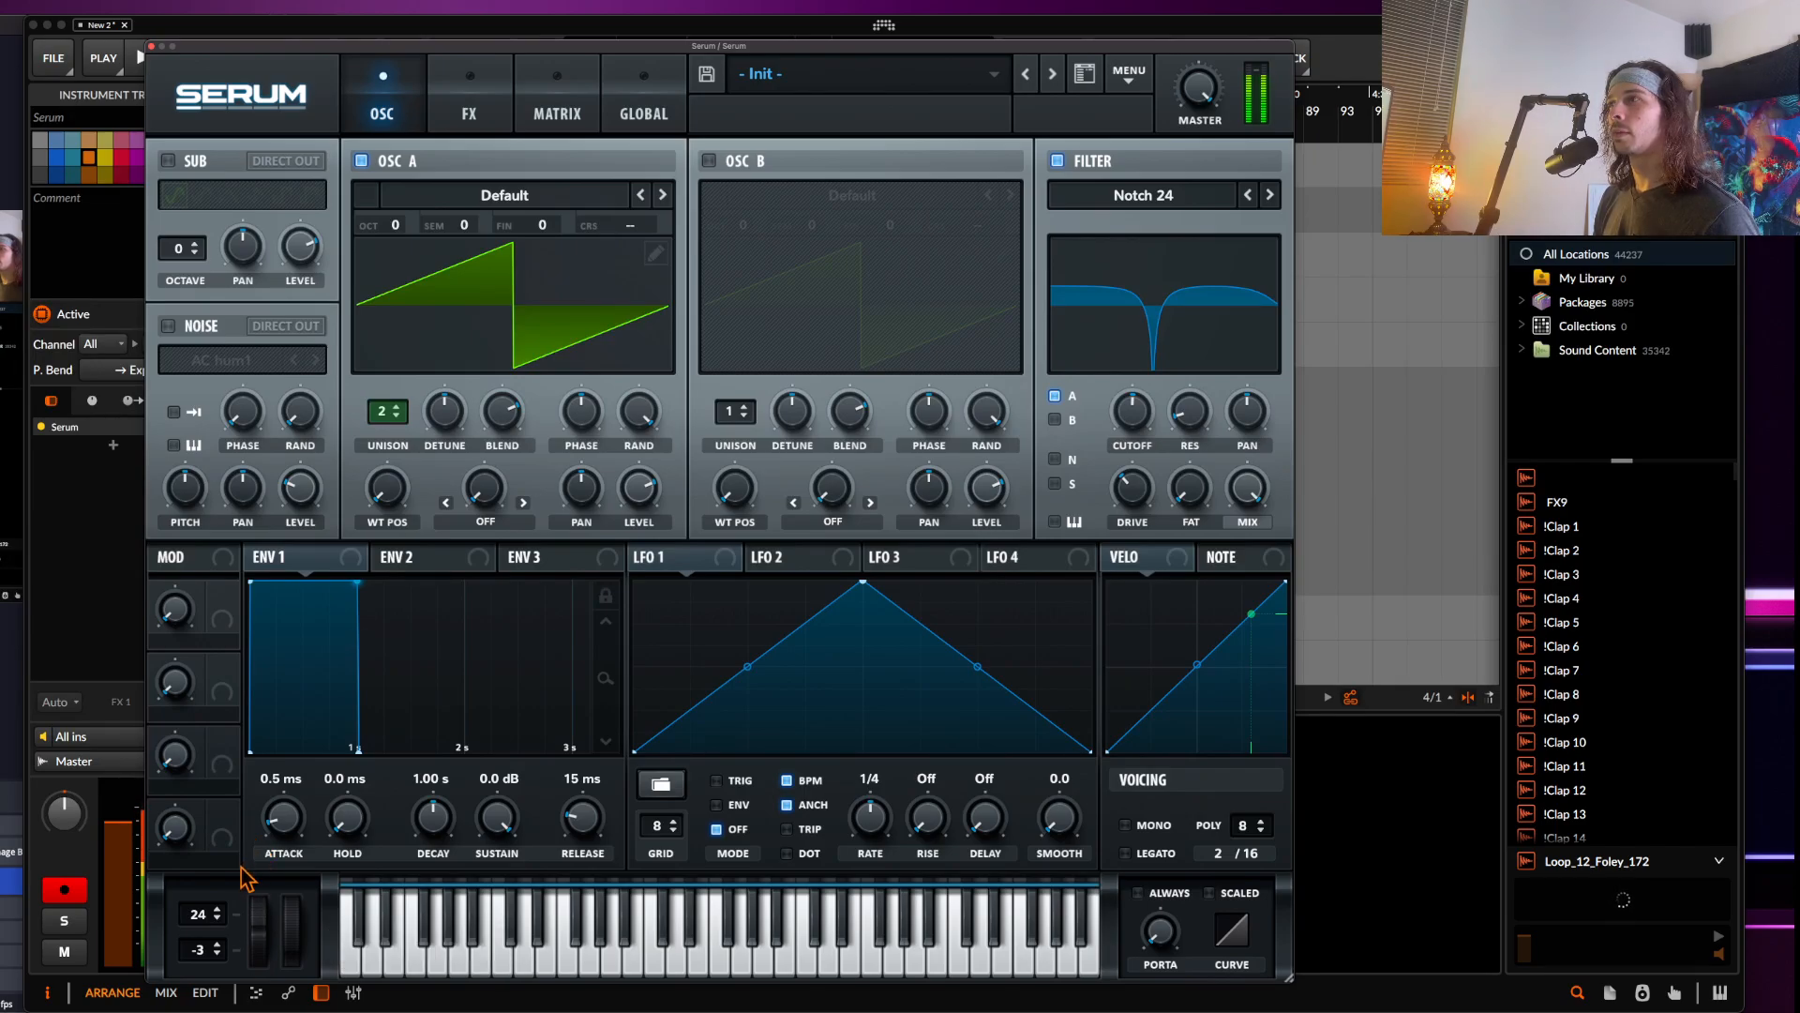
Enable the Filter effect and move it directly after Distortion in the effects chain
{"action": "left_click", "coordinate": [469, 105]}
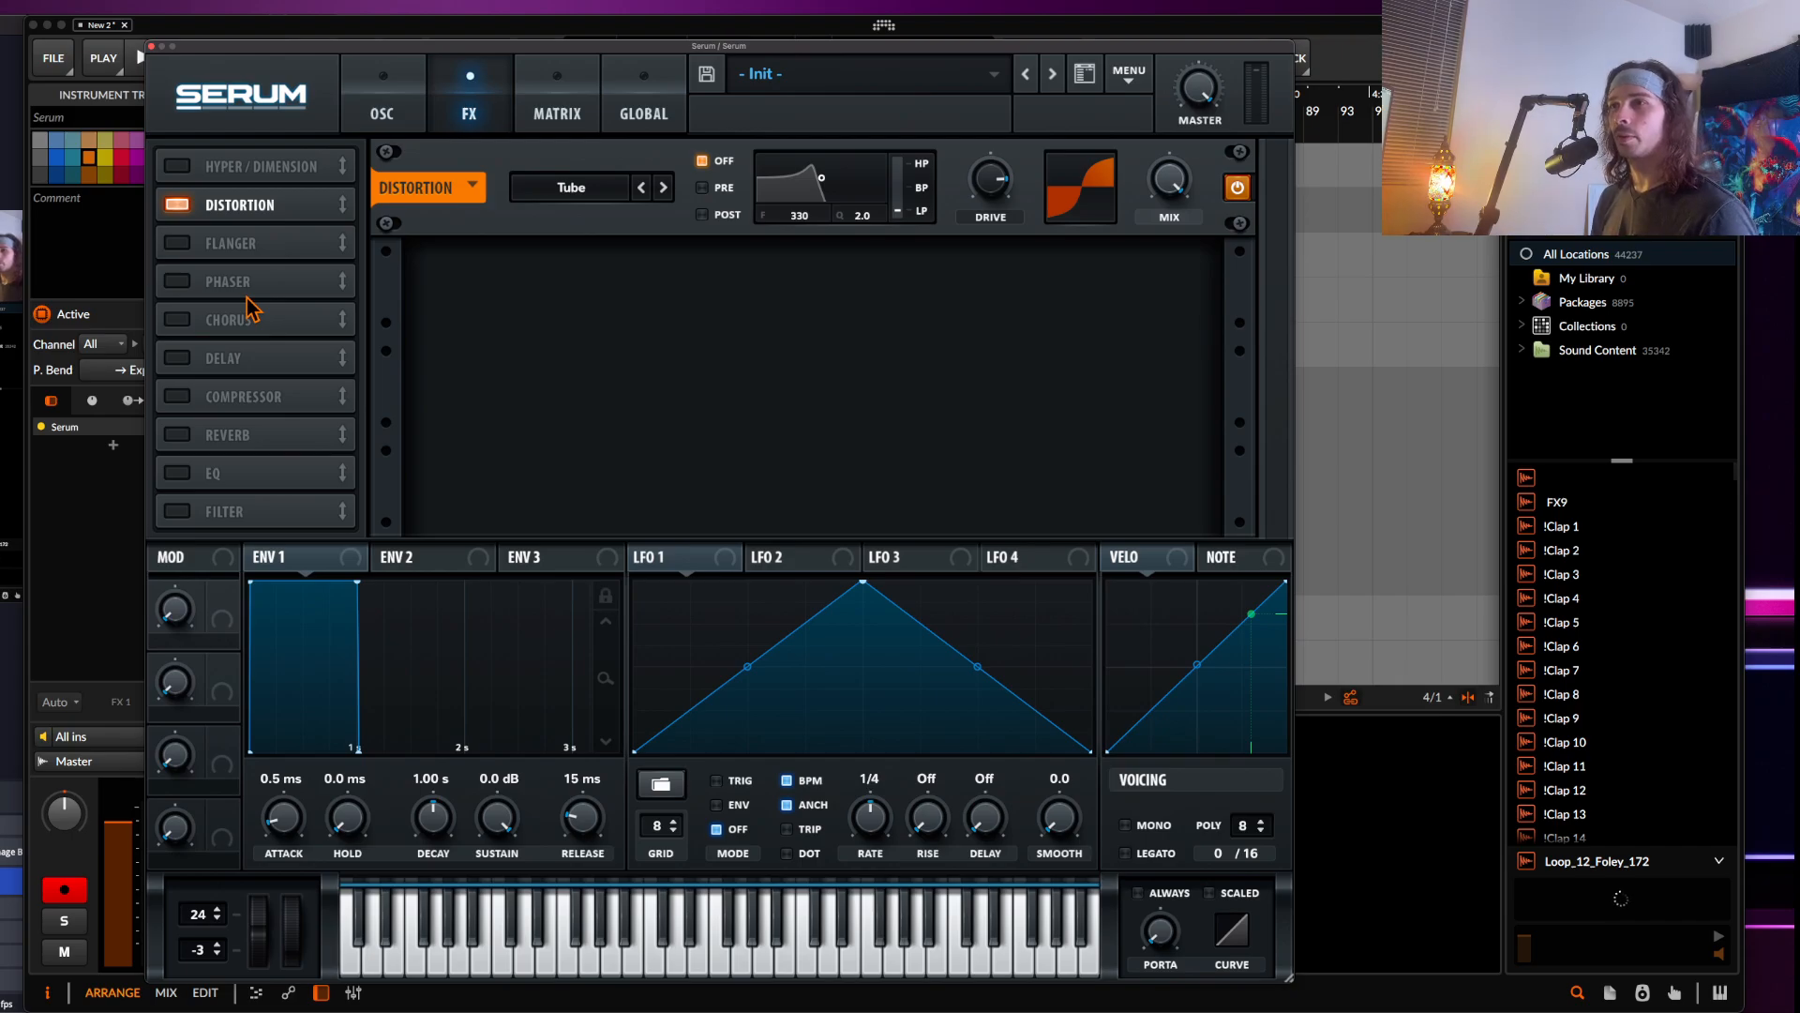
{"action": "left_click", "coordinate": [176, 513]}
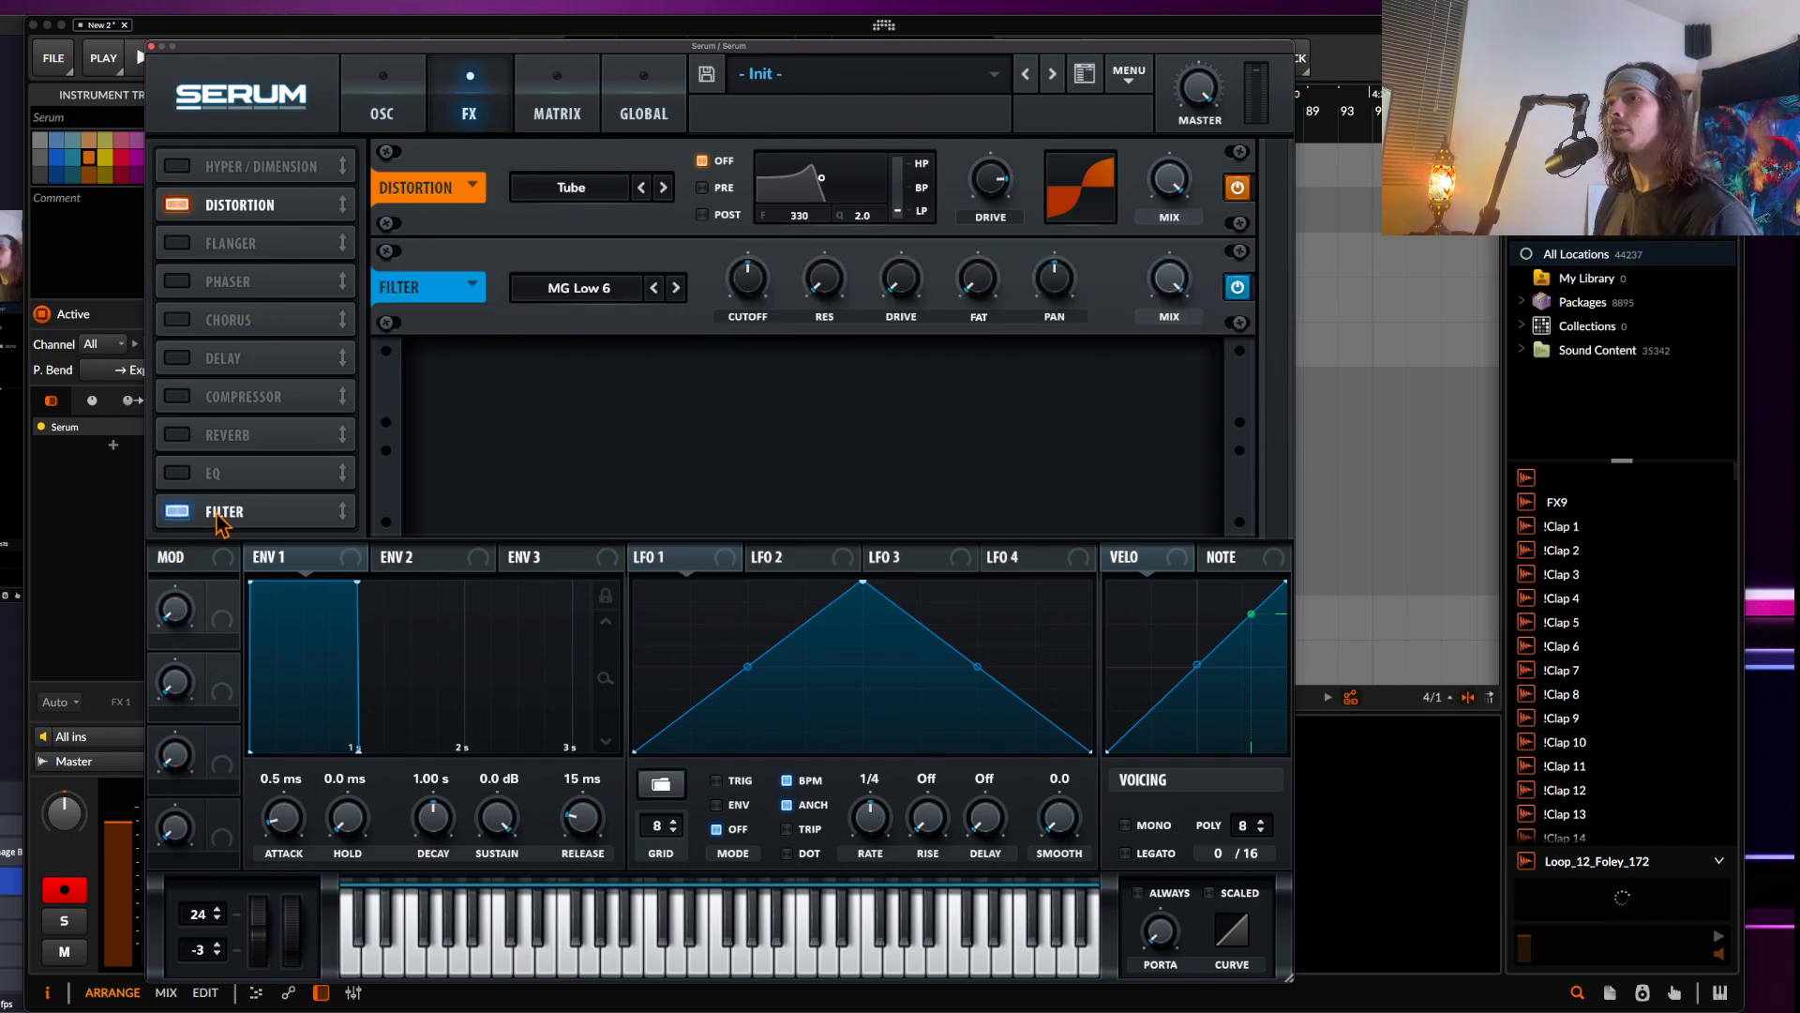
{"action": "left_click_drag", "start_coordinate": [222, 523], "coordinate": [222, 242]}
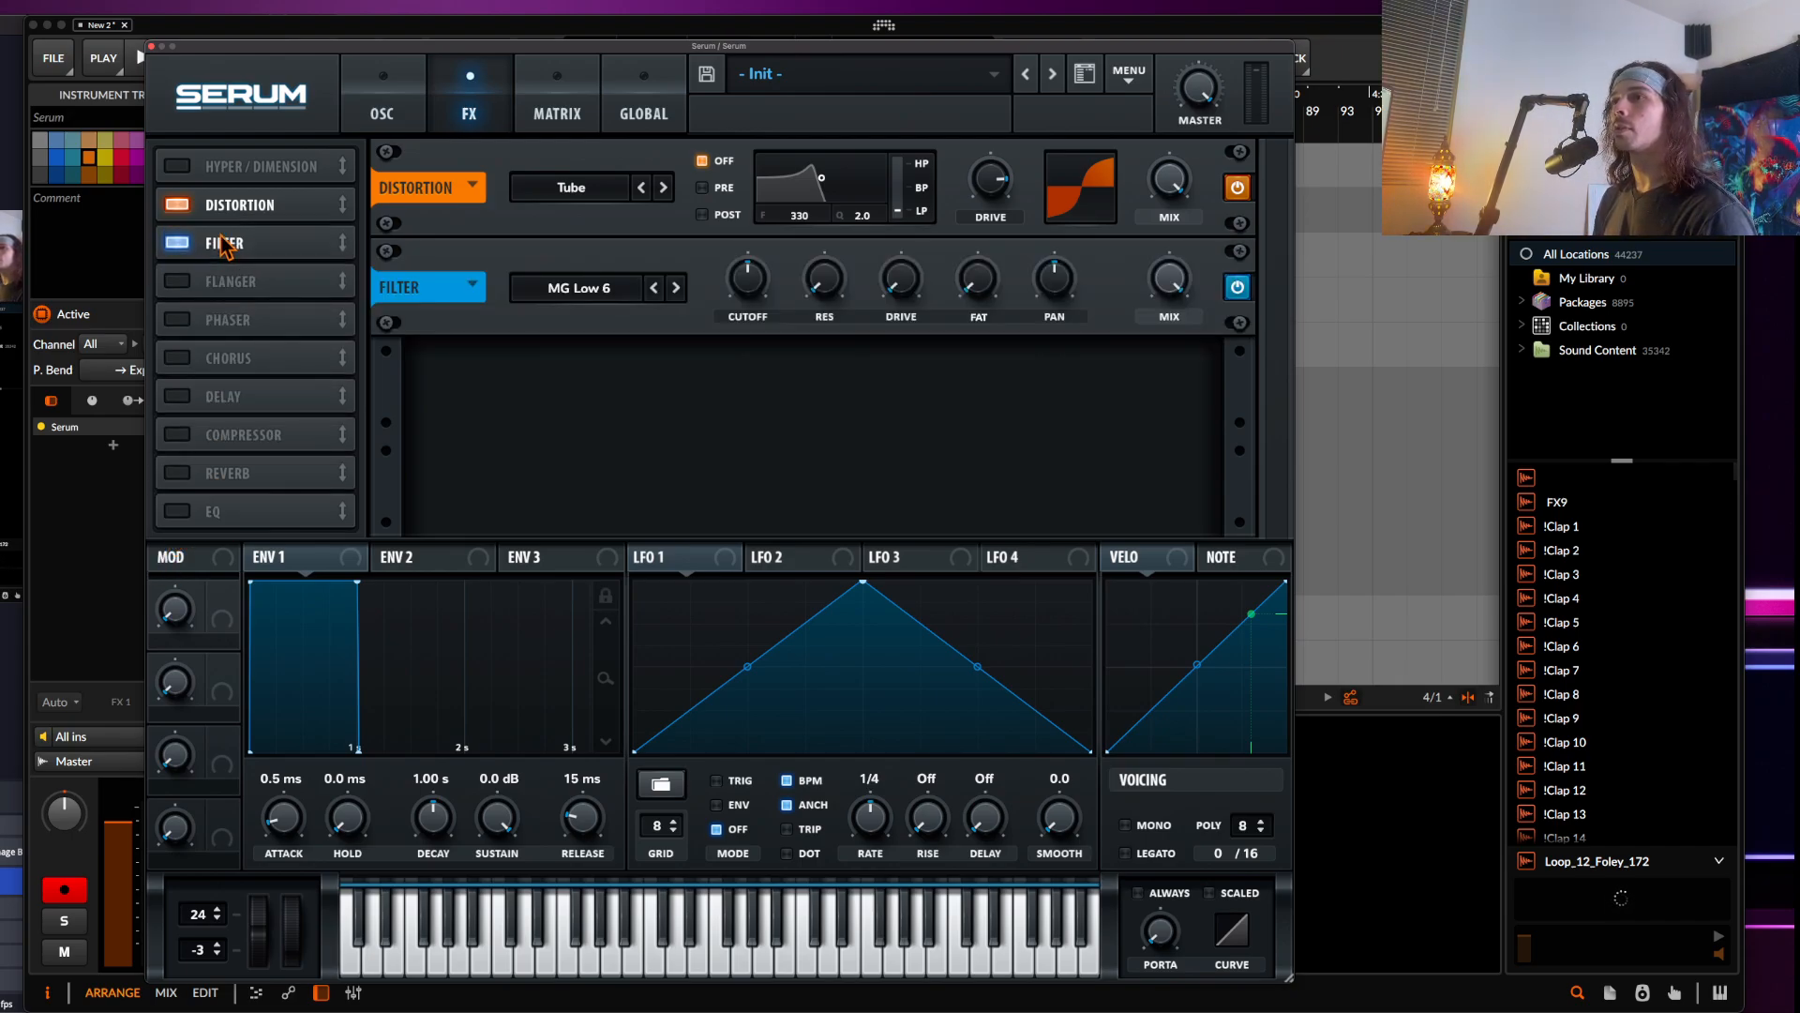
{"action": "left_click", "coordinate": [565, 302]}
{"action": "left_click", "coordinate": [746, 299]}
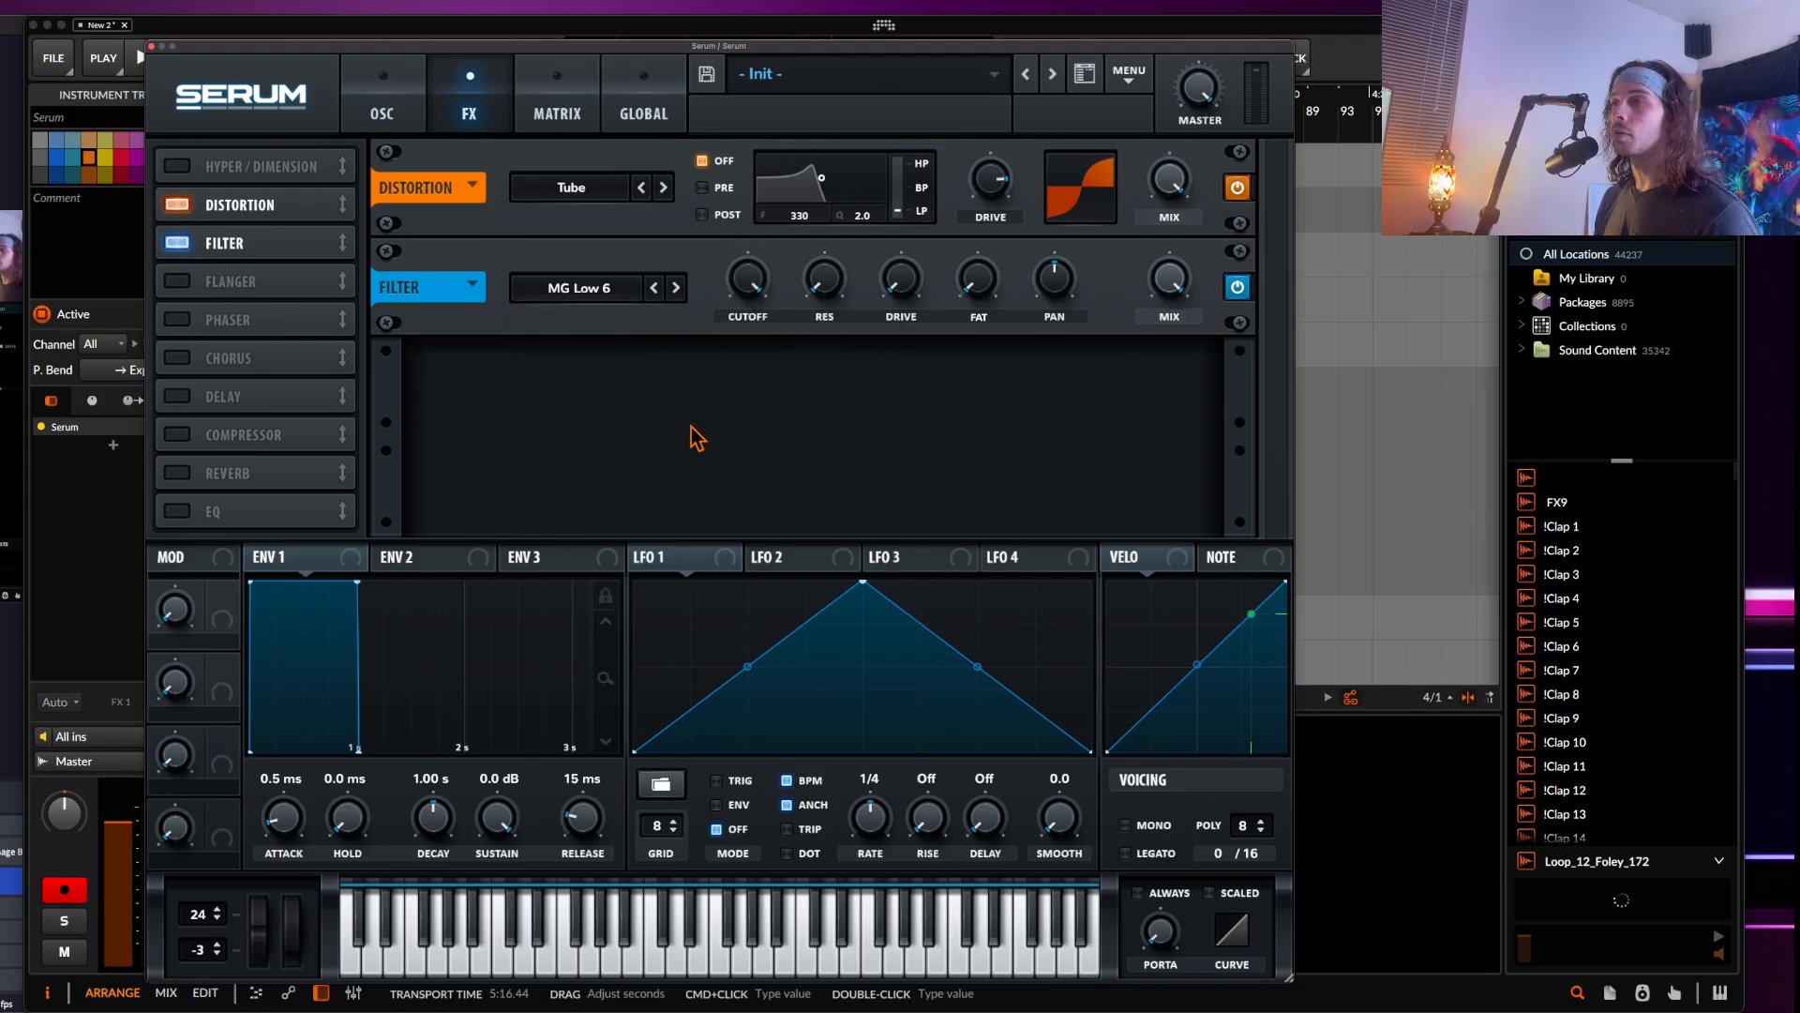
{"action": "left_click_drag", "start_coordinate": [751, 281], "coordinate": [752, 386]}
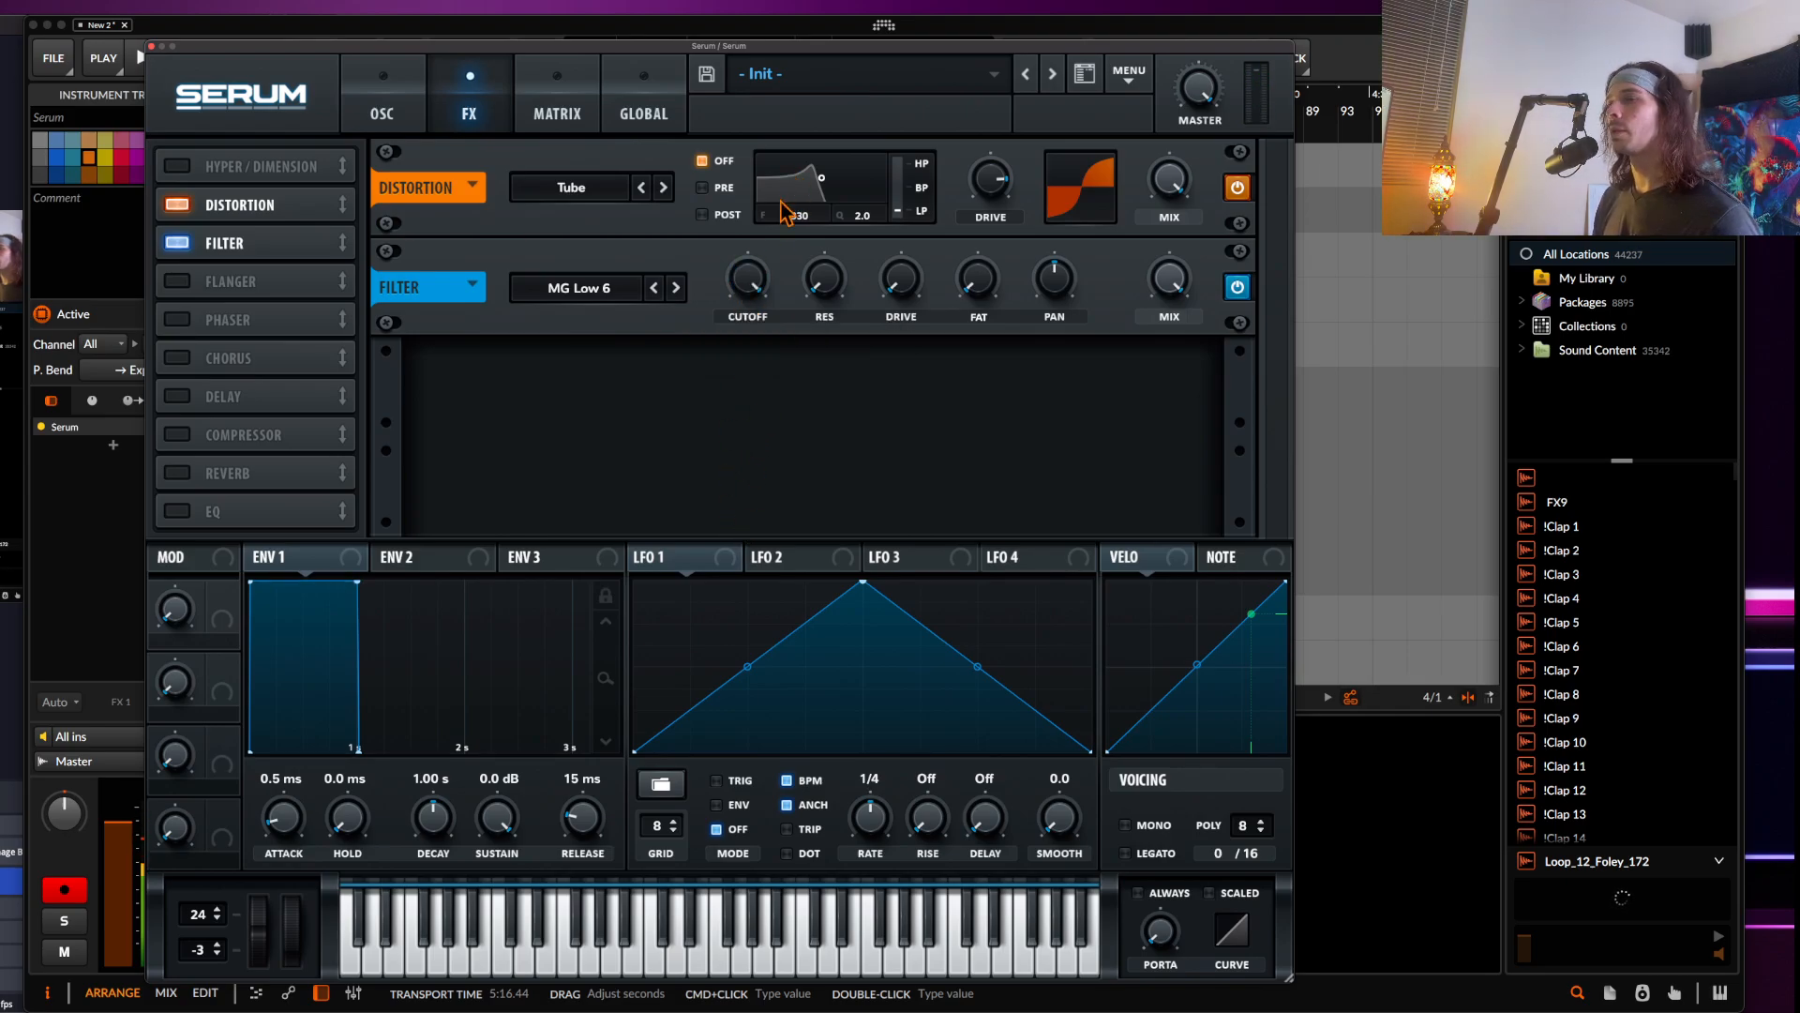
{"action": "left_click", "coordinate": [544, 290]}
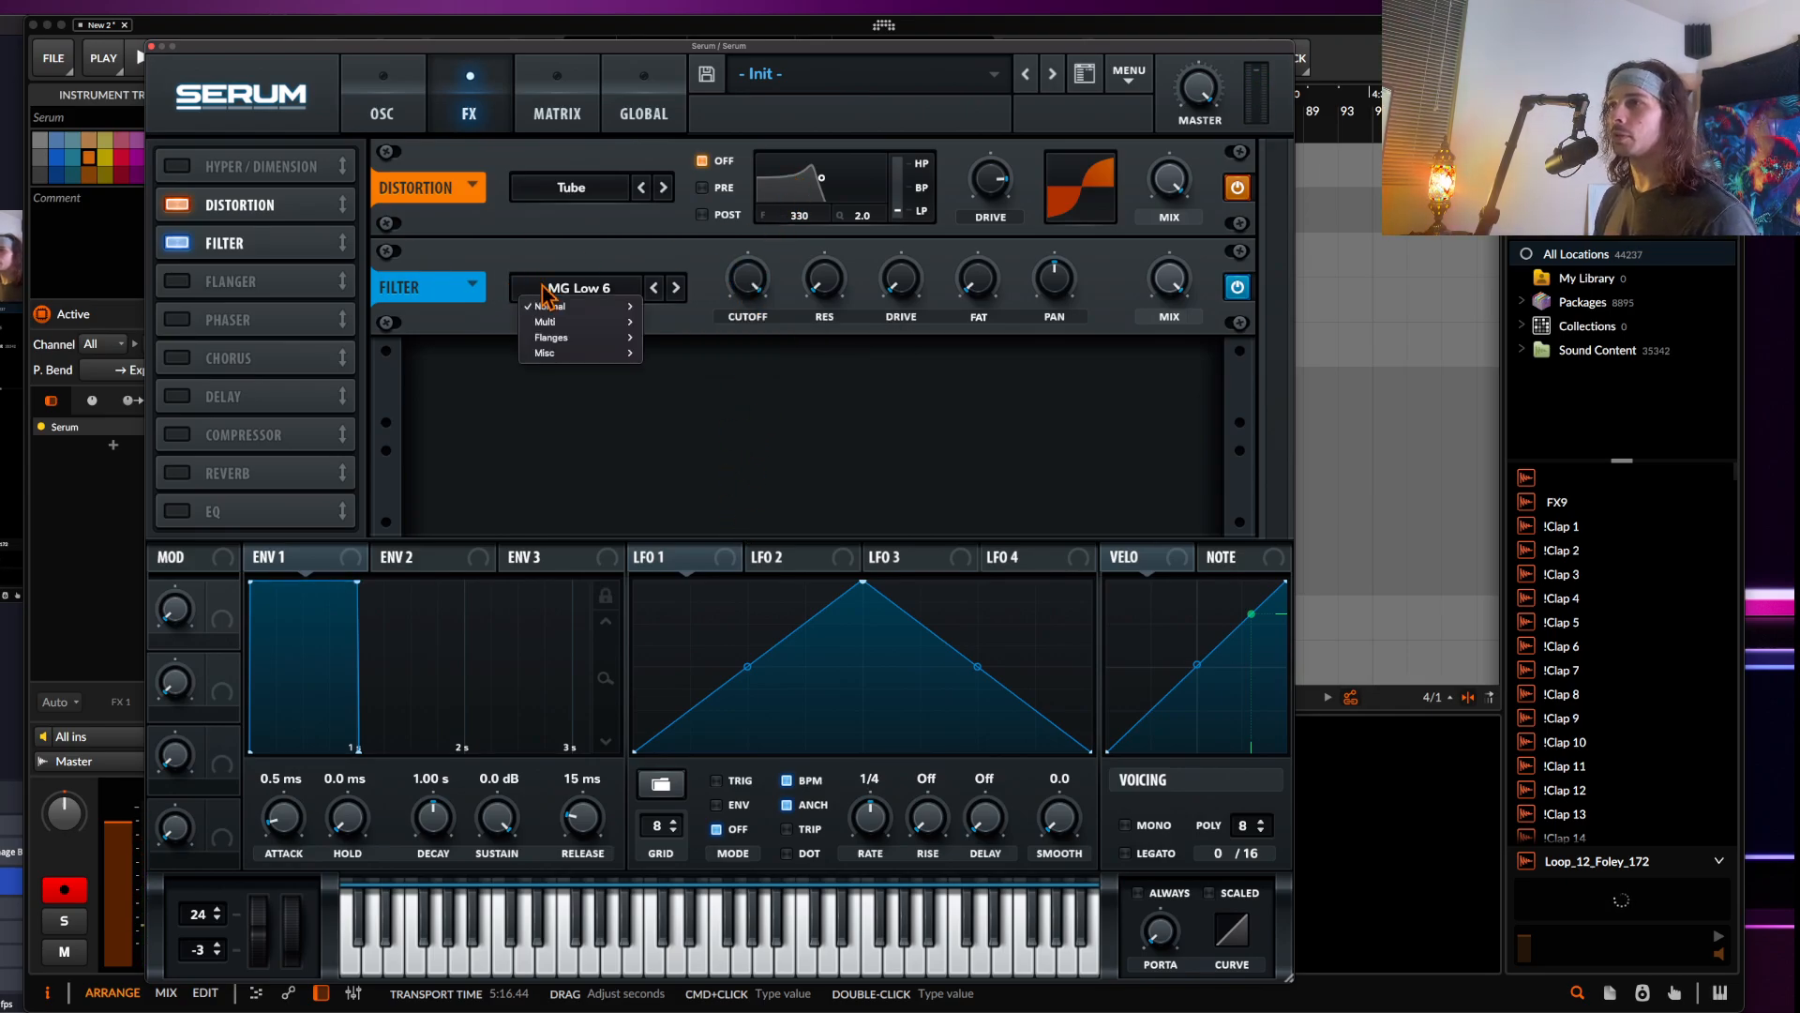
{"action": "left_click", "coordinate": [601, 287]}
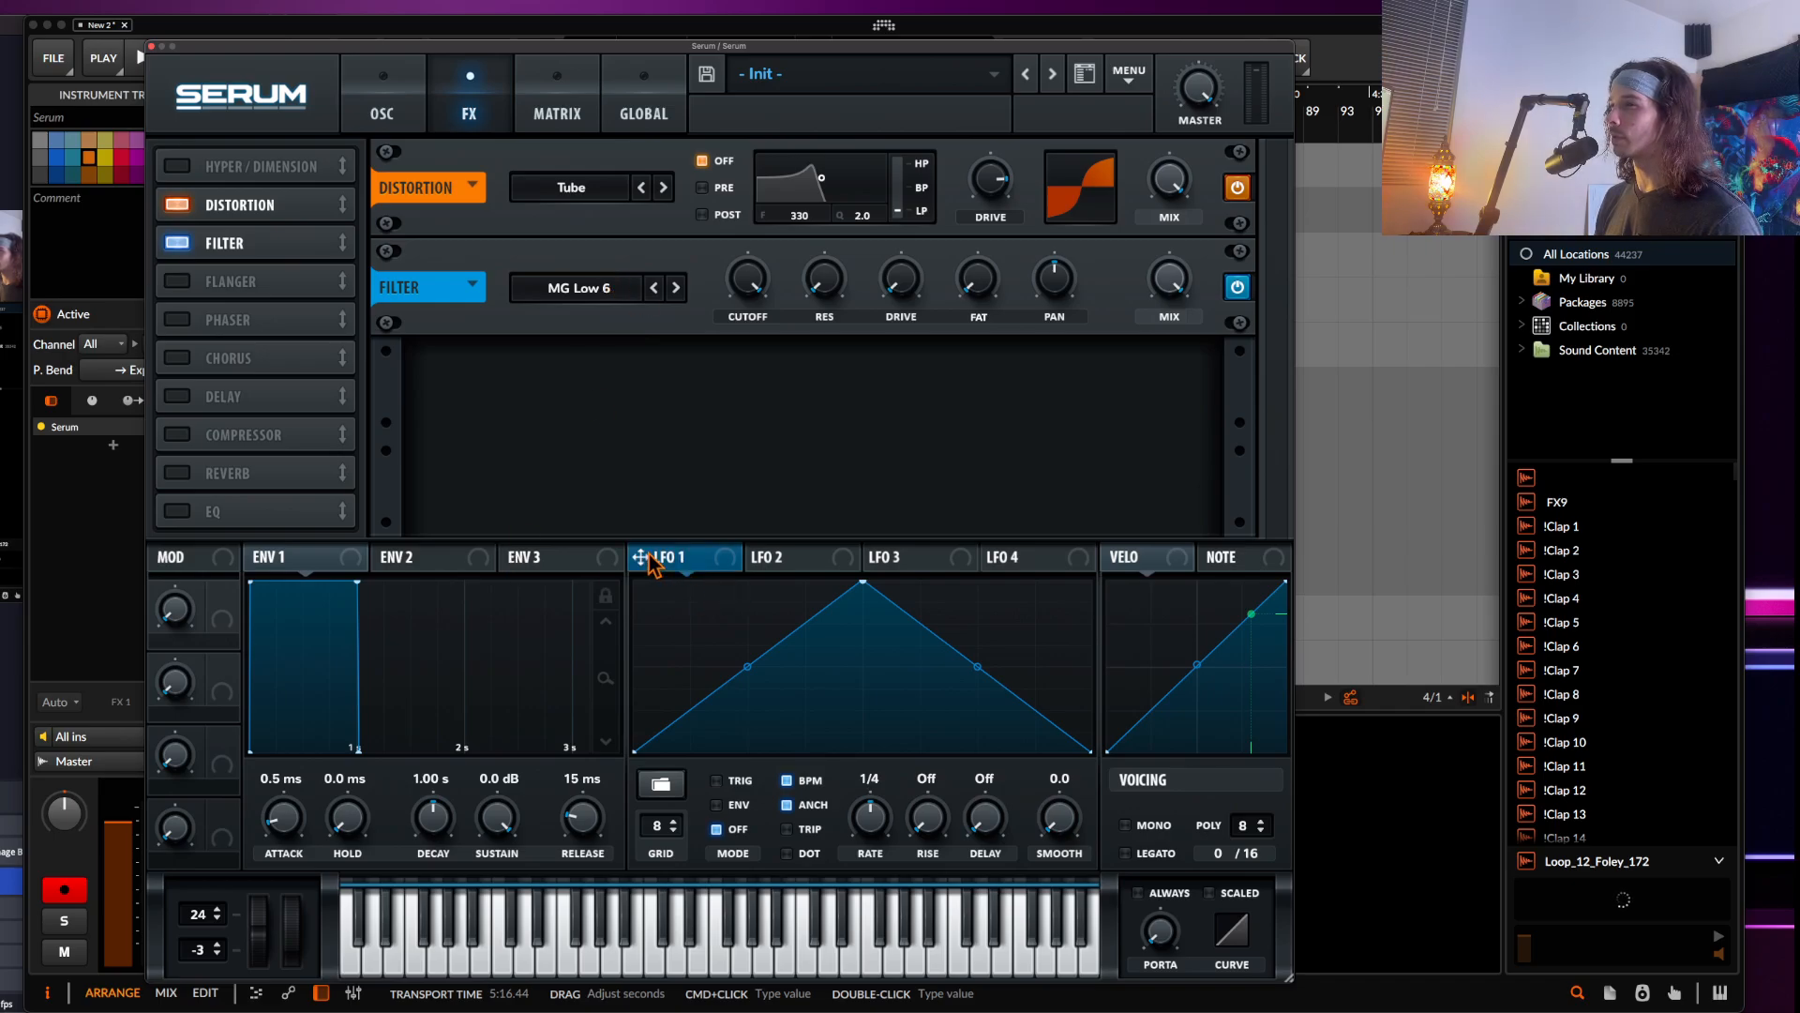
Assign LFO 1 to modulate the effects filter's cutoff
{"action": "mouse_move", "coordinate": [694, 561]}
{"action": "left_mouse_down"}
{"action": "mouse_move", "coordinate": [582, 301]}
{"action": "mouse_move", "coordinate": [525, 301]}
{"action": "mouse_move", "coordinate": [751, 310]}
{"action": "mouse_move", "coordinate": [735, 267]}
{"action": "left_mouse_up"}
{"action": "right_click", "coordinate": [692, 610]}
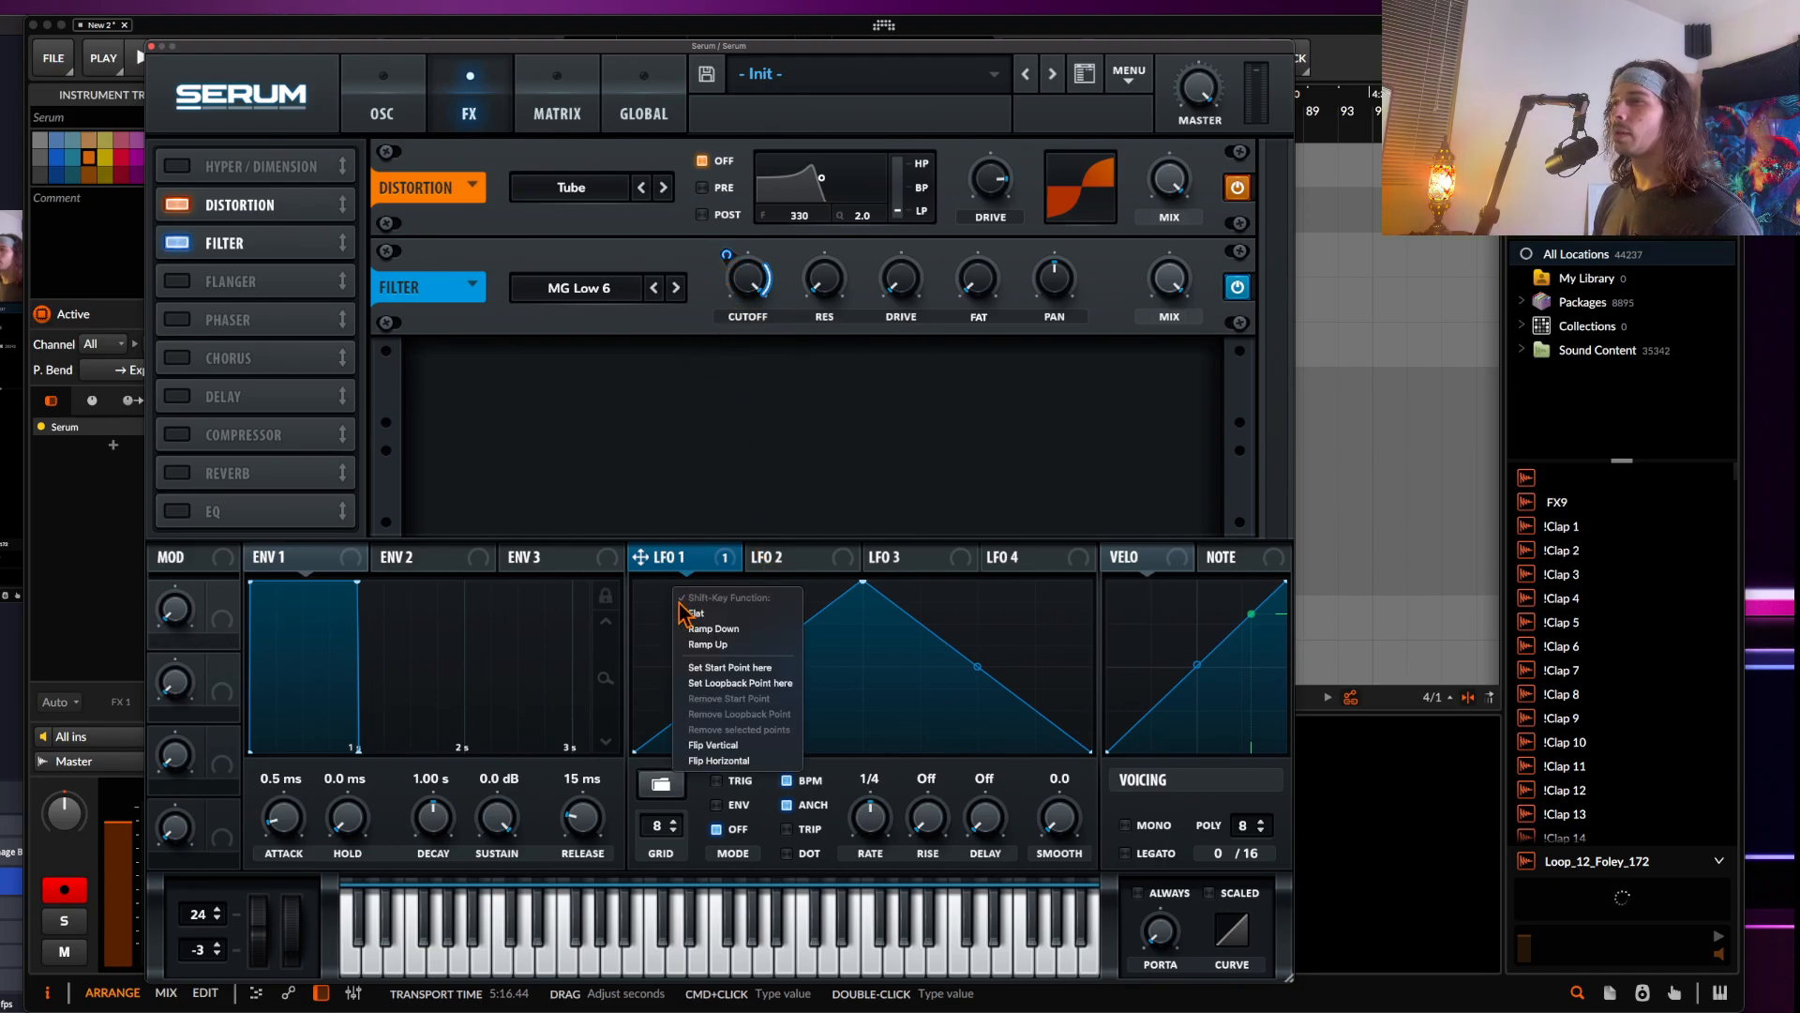
{"action": "left_click", "coordinate": [666, 621]}
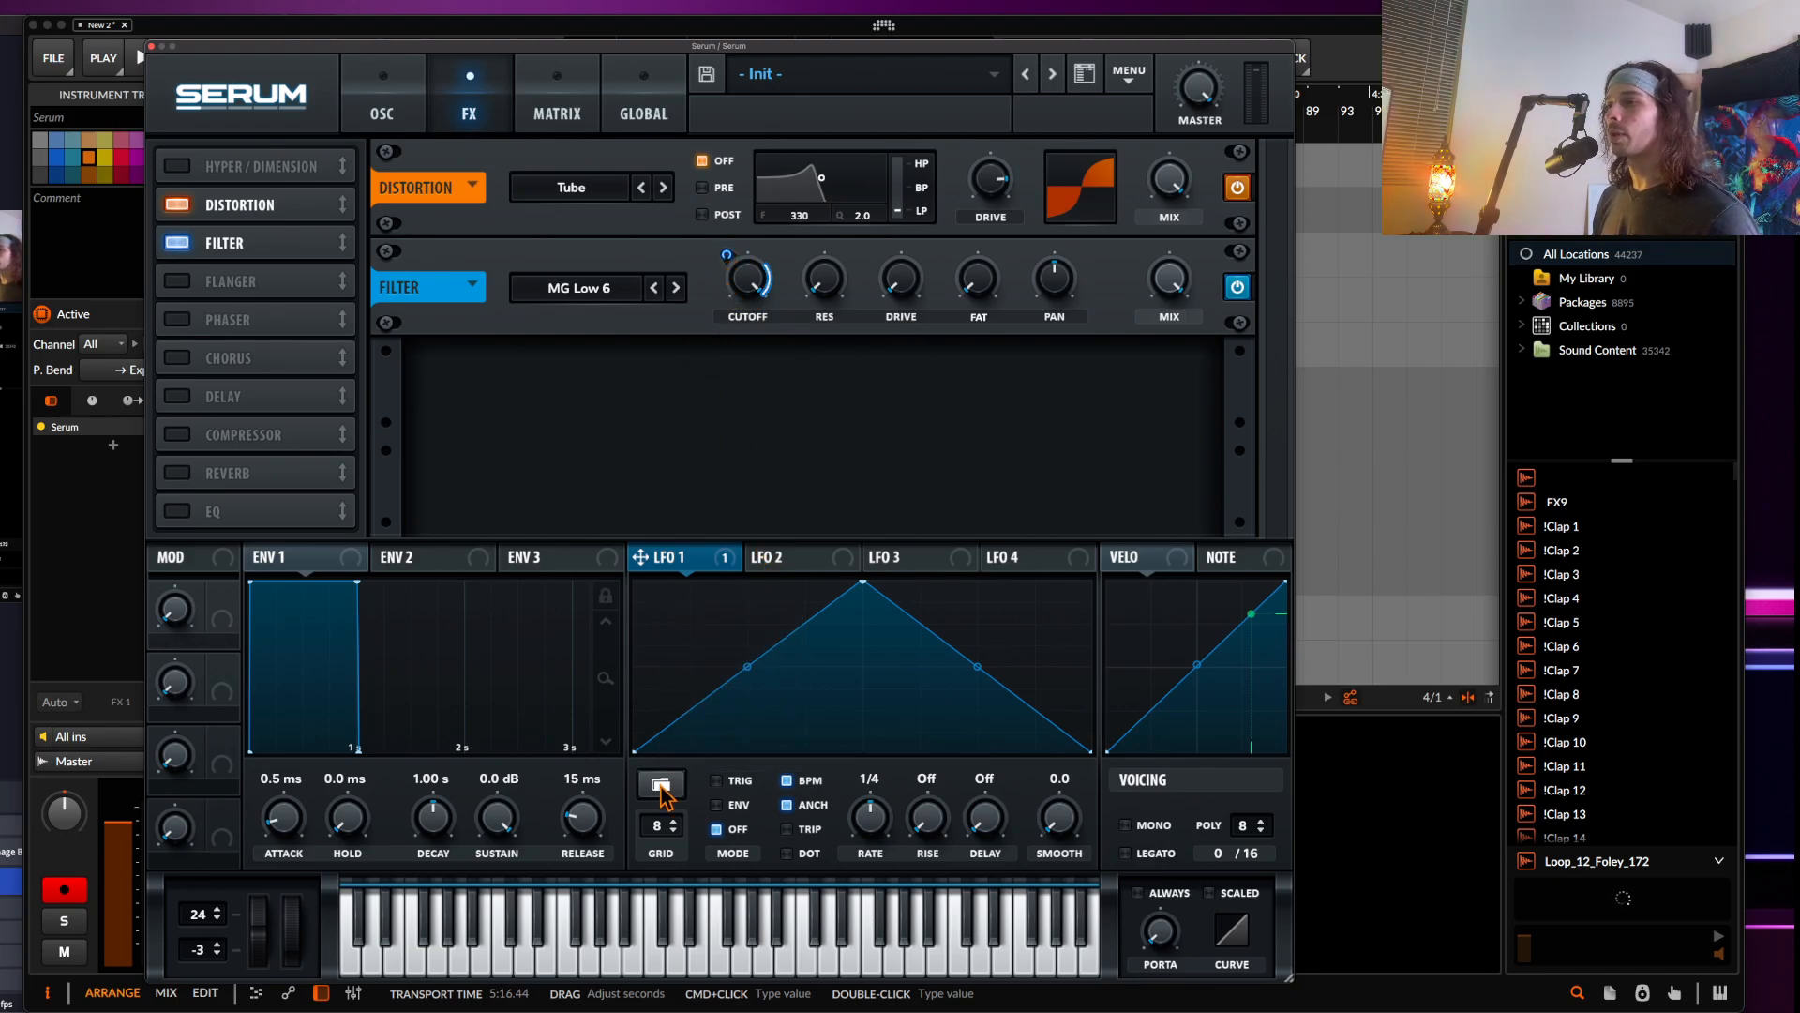
Load a preset shape from the Misc LFO shapes into LFO 1
{"action": "left_click", "coordinate": [661, 788]}
{"action": "mouse_move", "coordinate": [703, 804]}
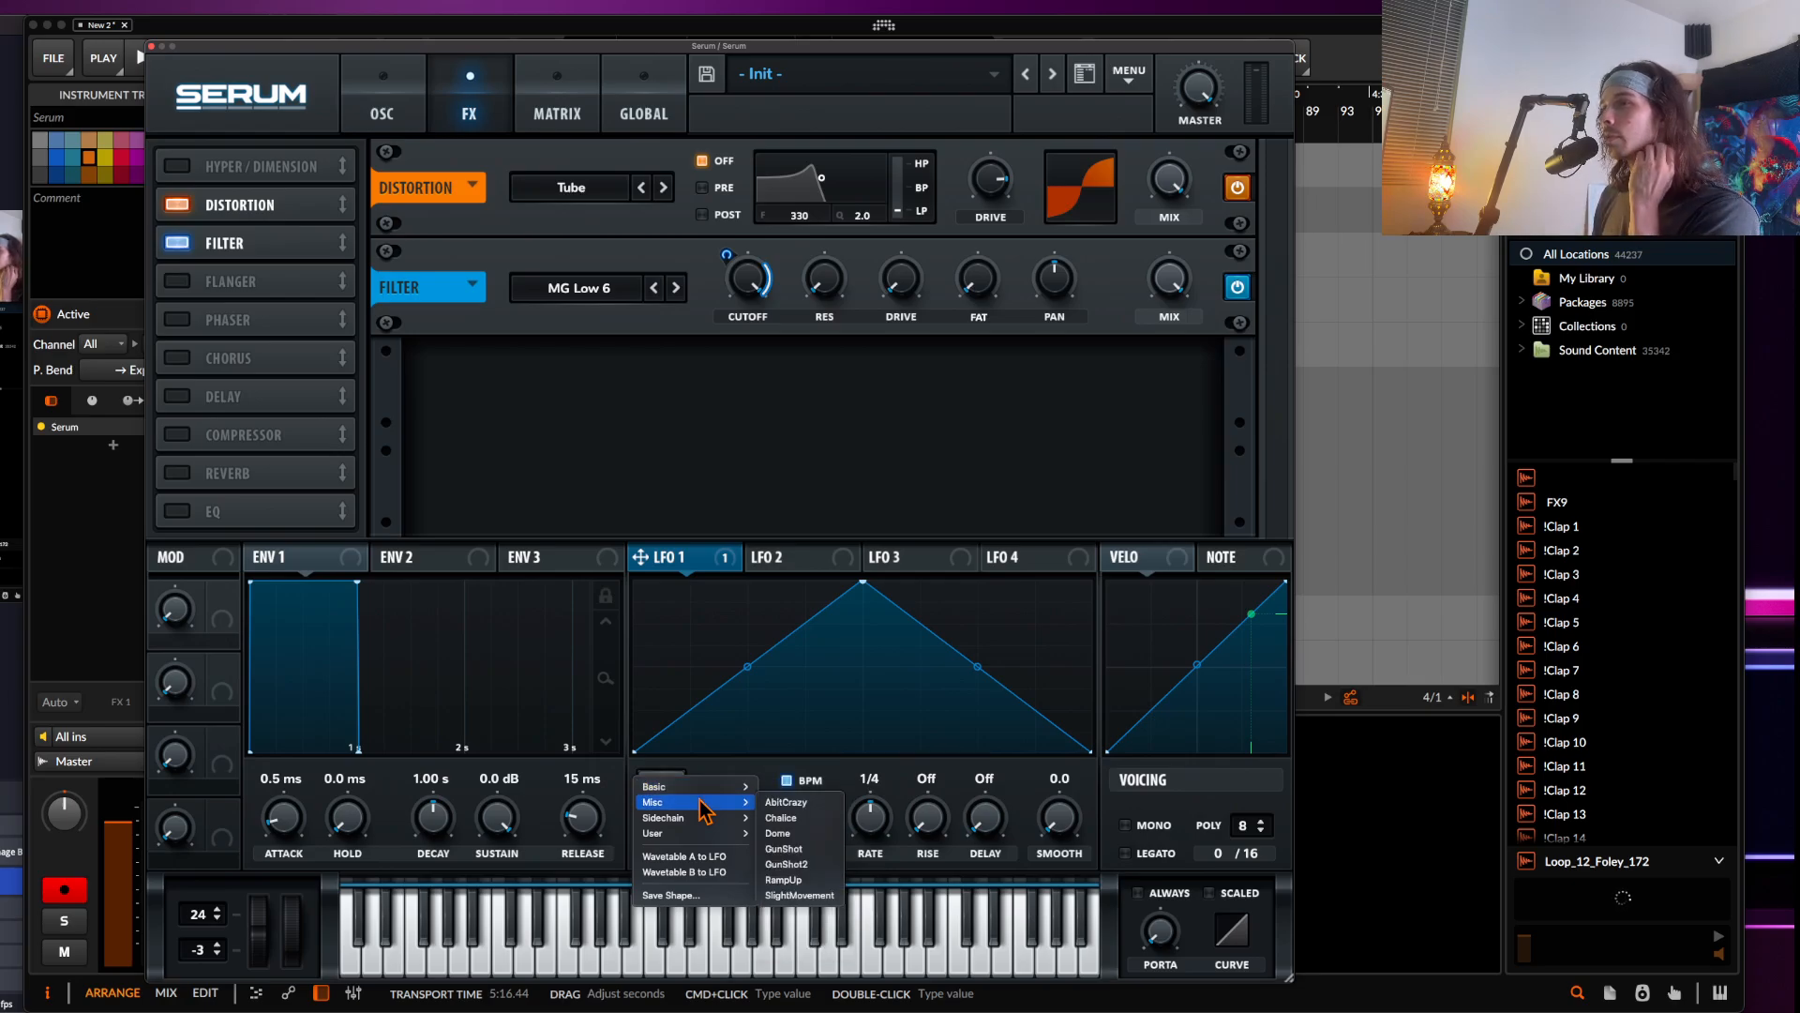
{"action": "left_click", "coordinate": [784, 803]}
{"action": "left_click", "coordinate": [785, 780]}
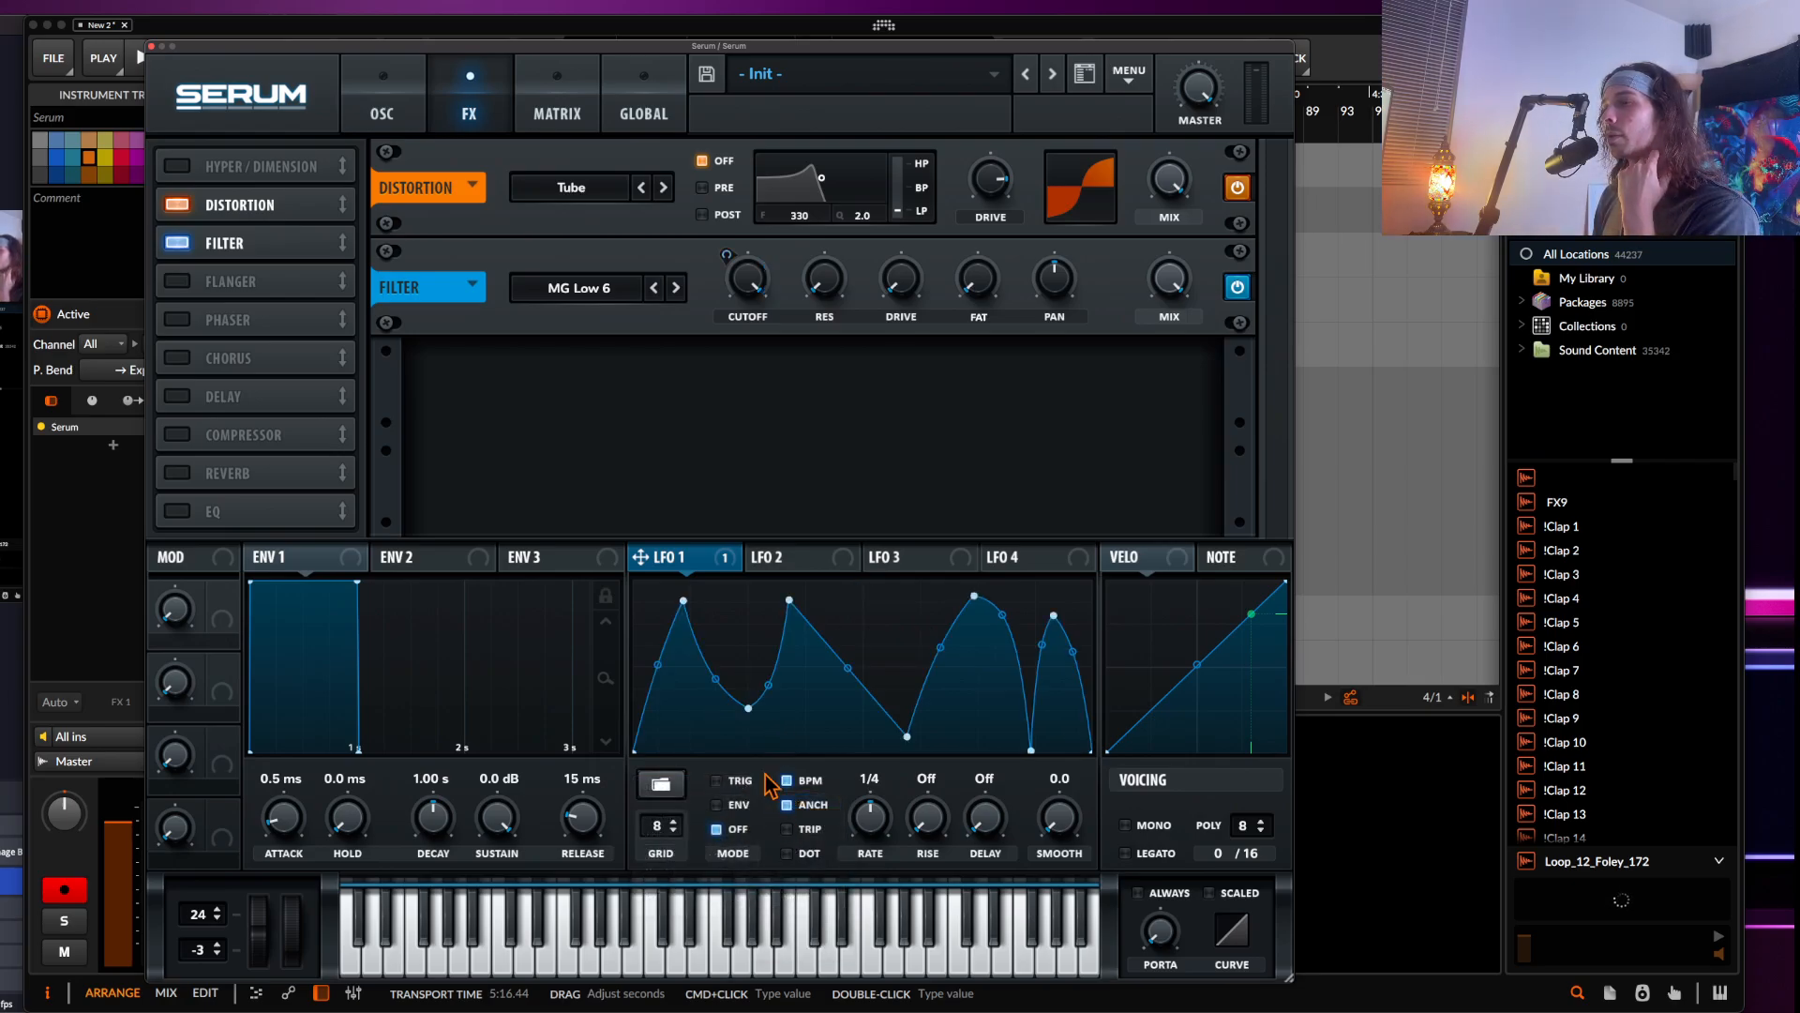
Set LFO 1's rate to 1/2 and reshape its curve, raising the peaks and adding points
{"action": "left_click_drag", "start_coordinate": [864, 823], "coordinate": [863, 829]}
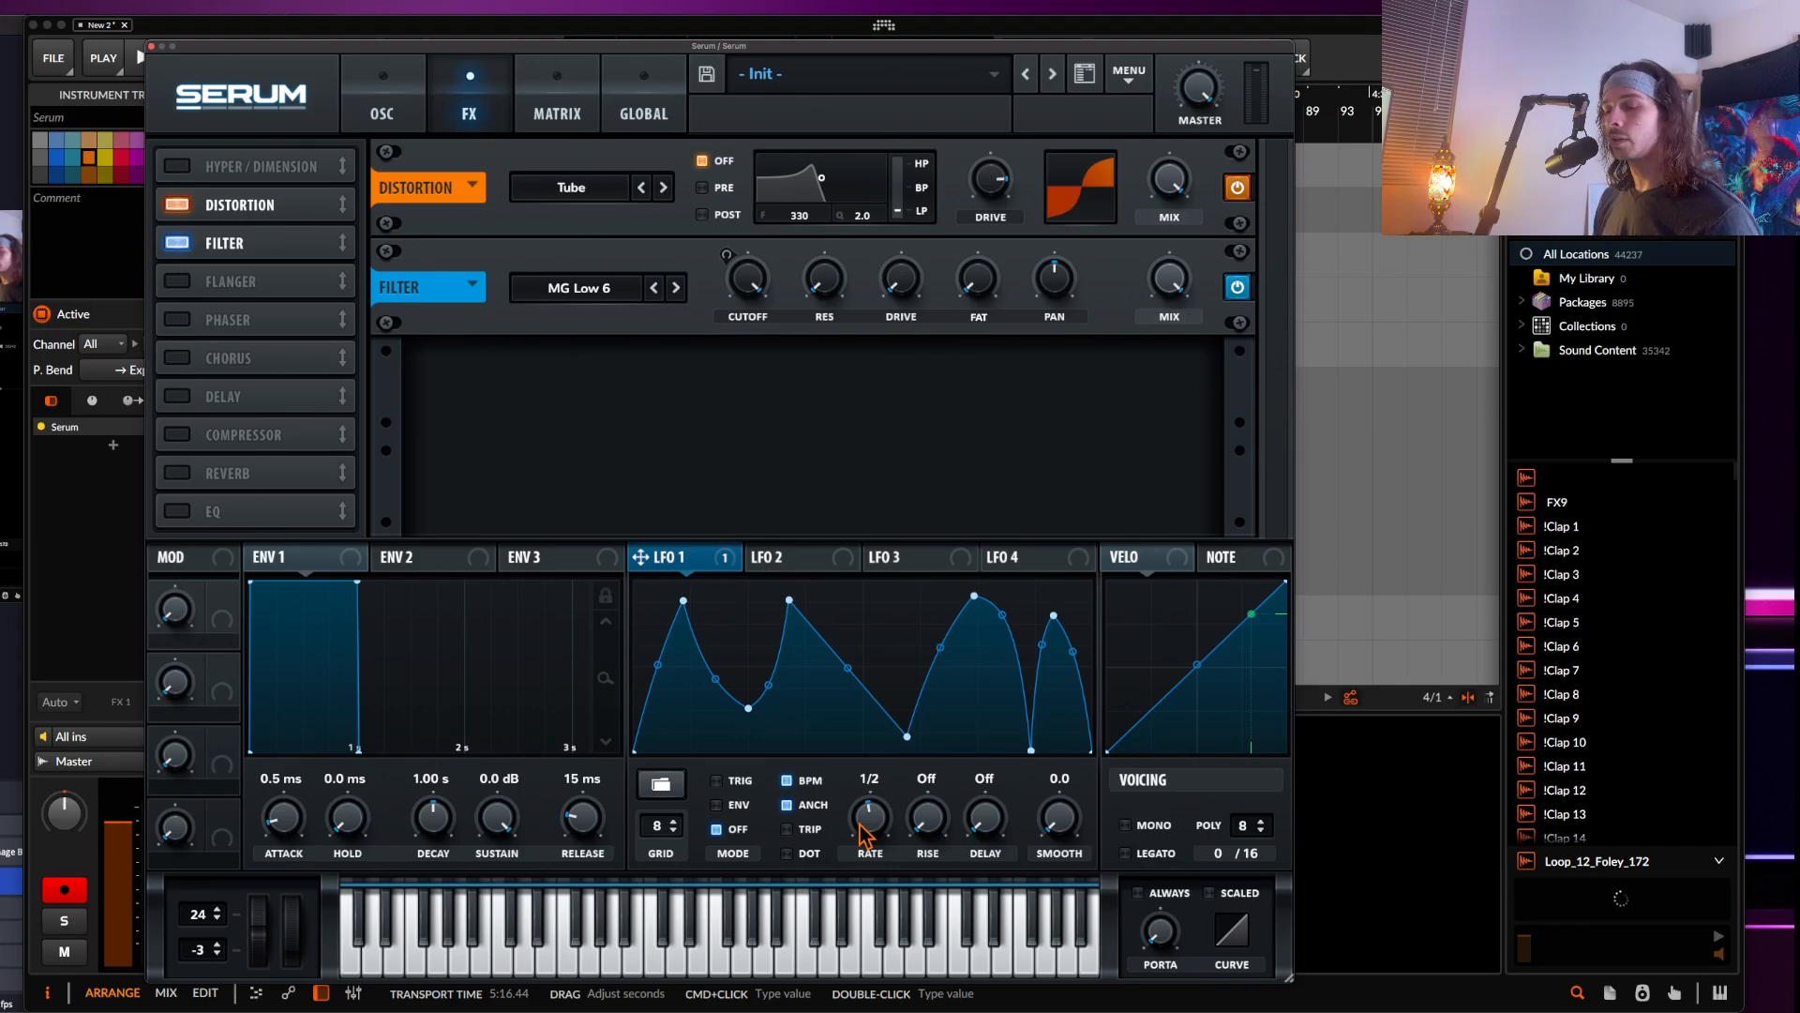
{"action": "left_click_drag", "start_coordinate": [684, 600], "coordinate": [684, 582]}
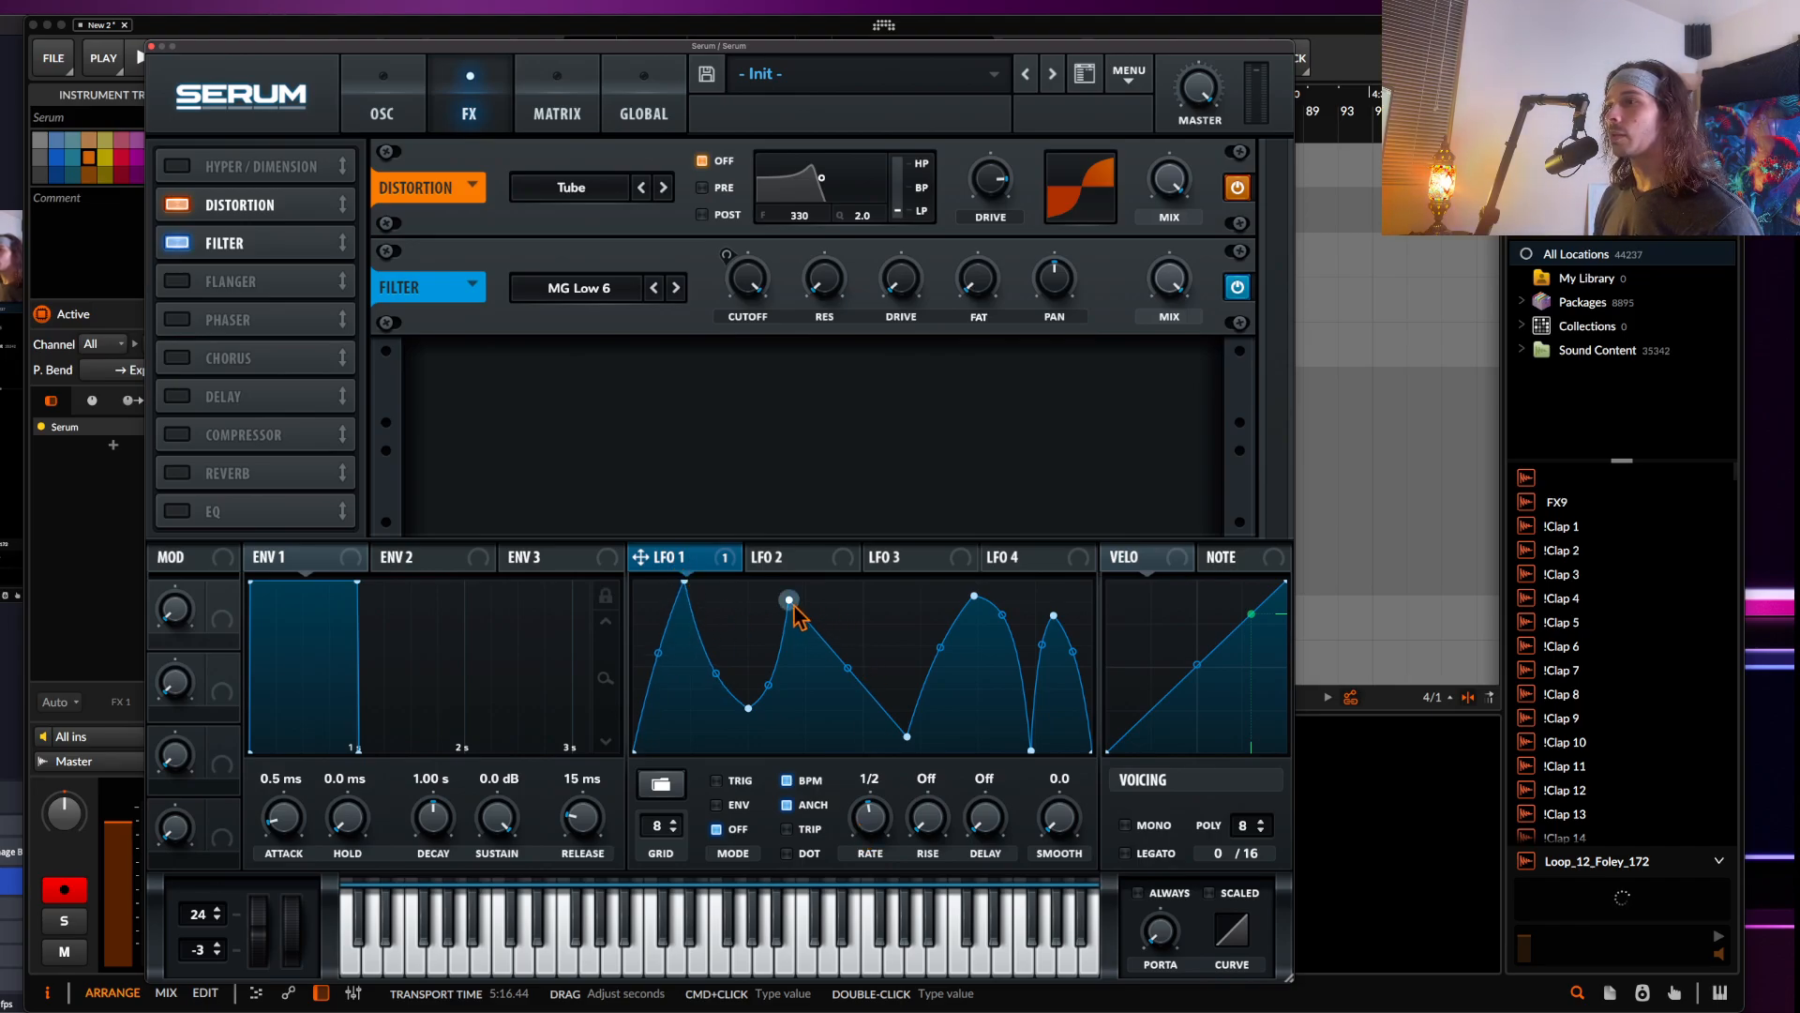
{"action": "left_click_drag", "start_coordinate": [790, 600], "coordinate": [791, 583]}
{"action": "left_click_drag", "start_coordinate": [974, 596], "coordinate": [952, 582]}
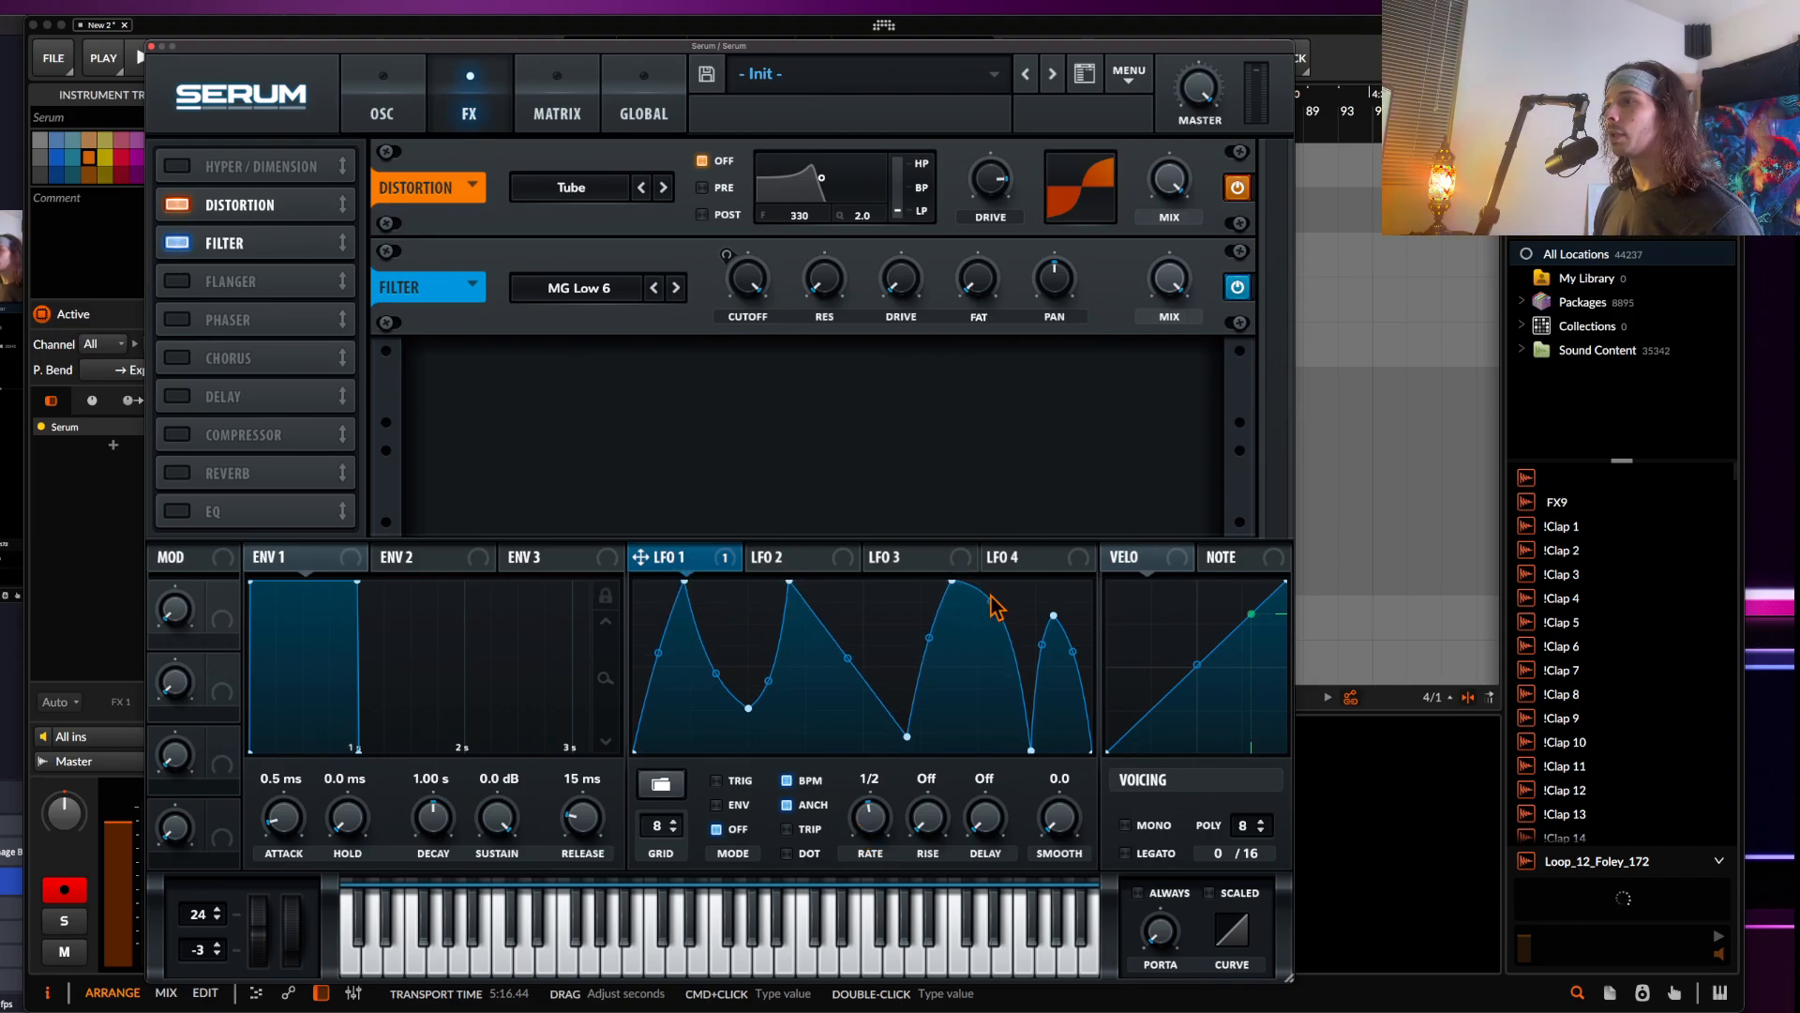
{"action": "double_click", "coordinate": [1009, 636]}
{"action": "double_click", "coordinate": [1009, 635]}
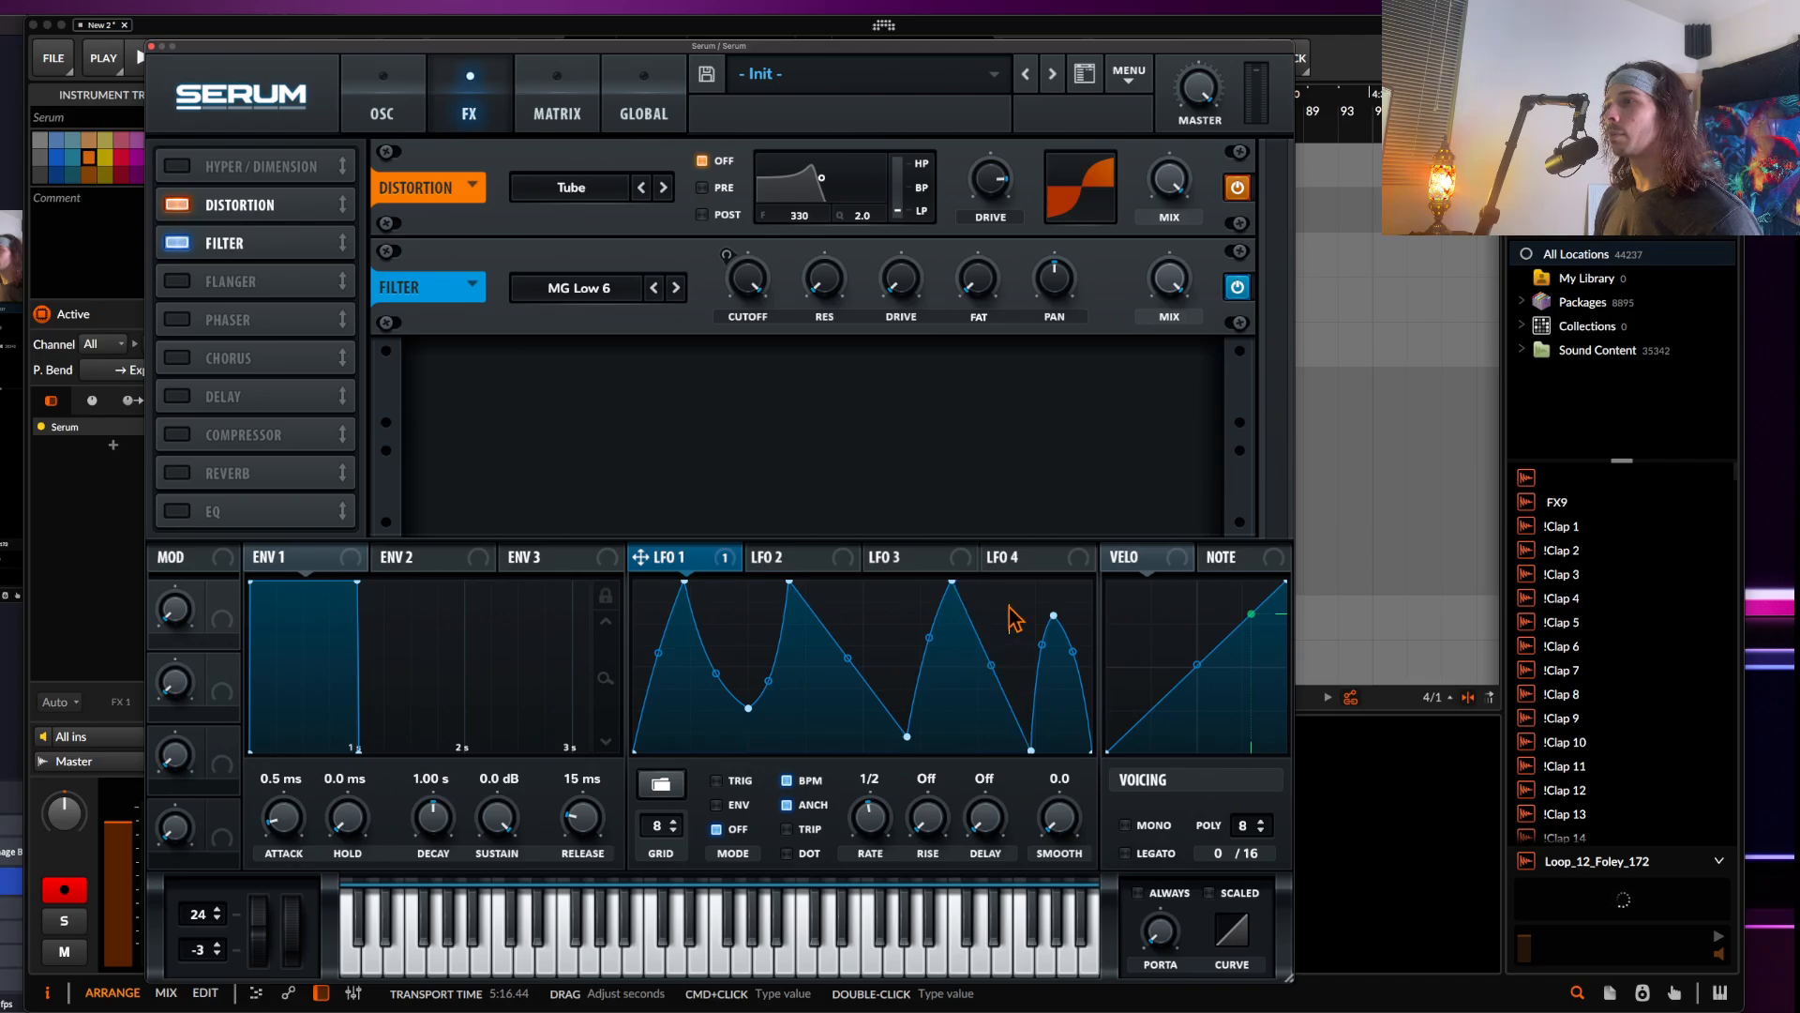
{"action": "double_click", "coordinate": [991, 650]}
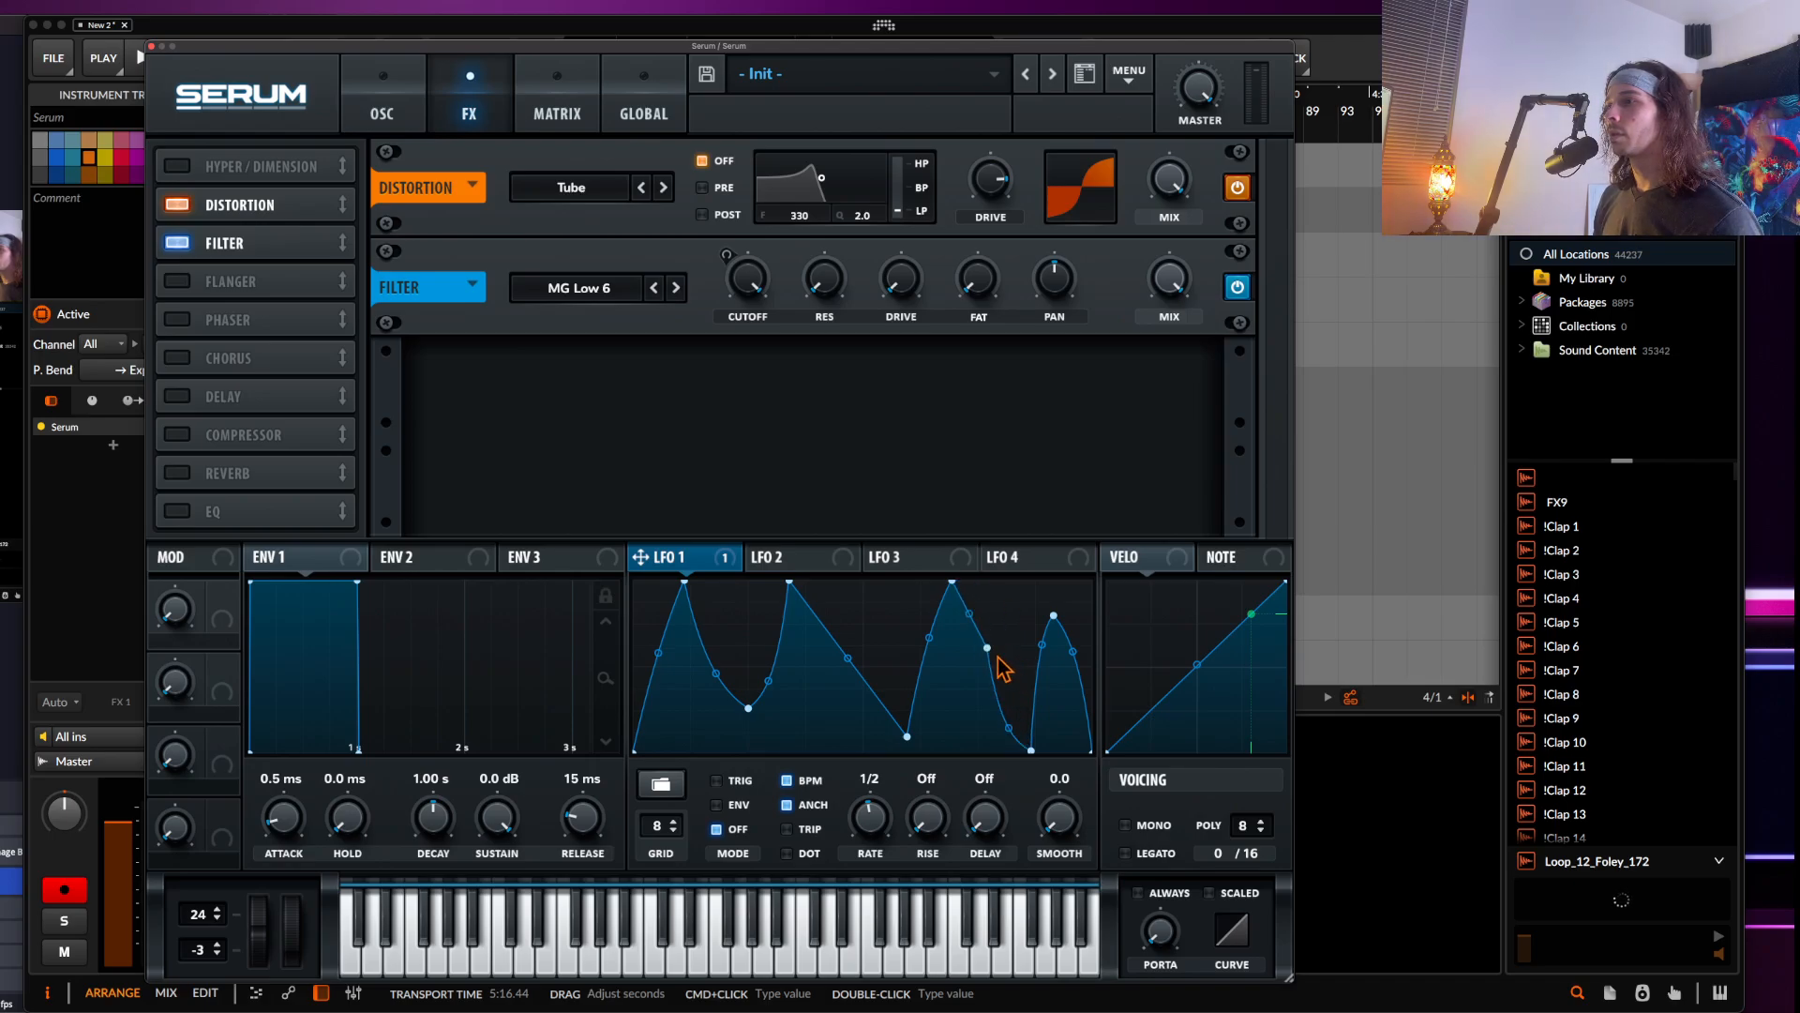
{"action": "left_click_drag", "start_coordinate": [997, 653], "coordinate": [1010, 567]}
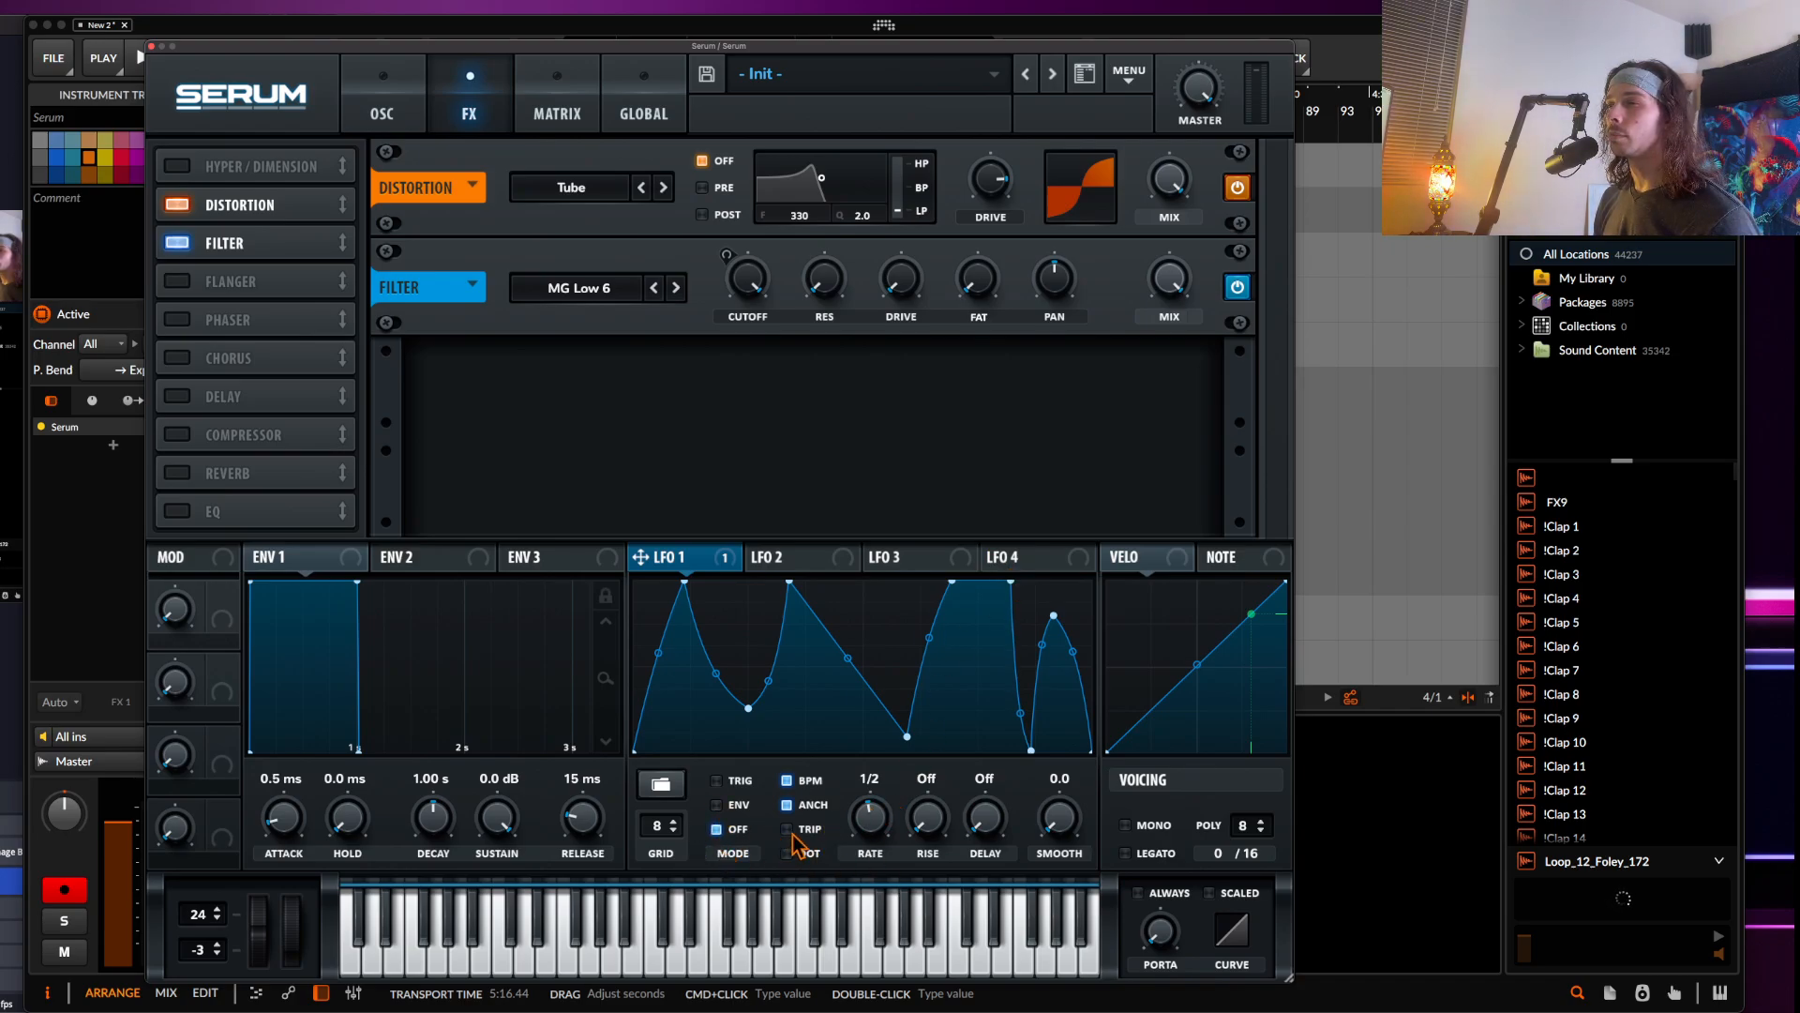
Turn off BPM sync for LFO 1 and set its rate to 0.5 Hz
{"action": "left_click", "coordinate": [787, 780]}
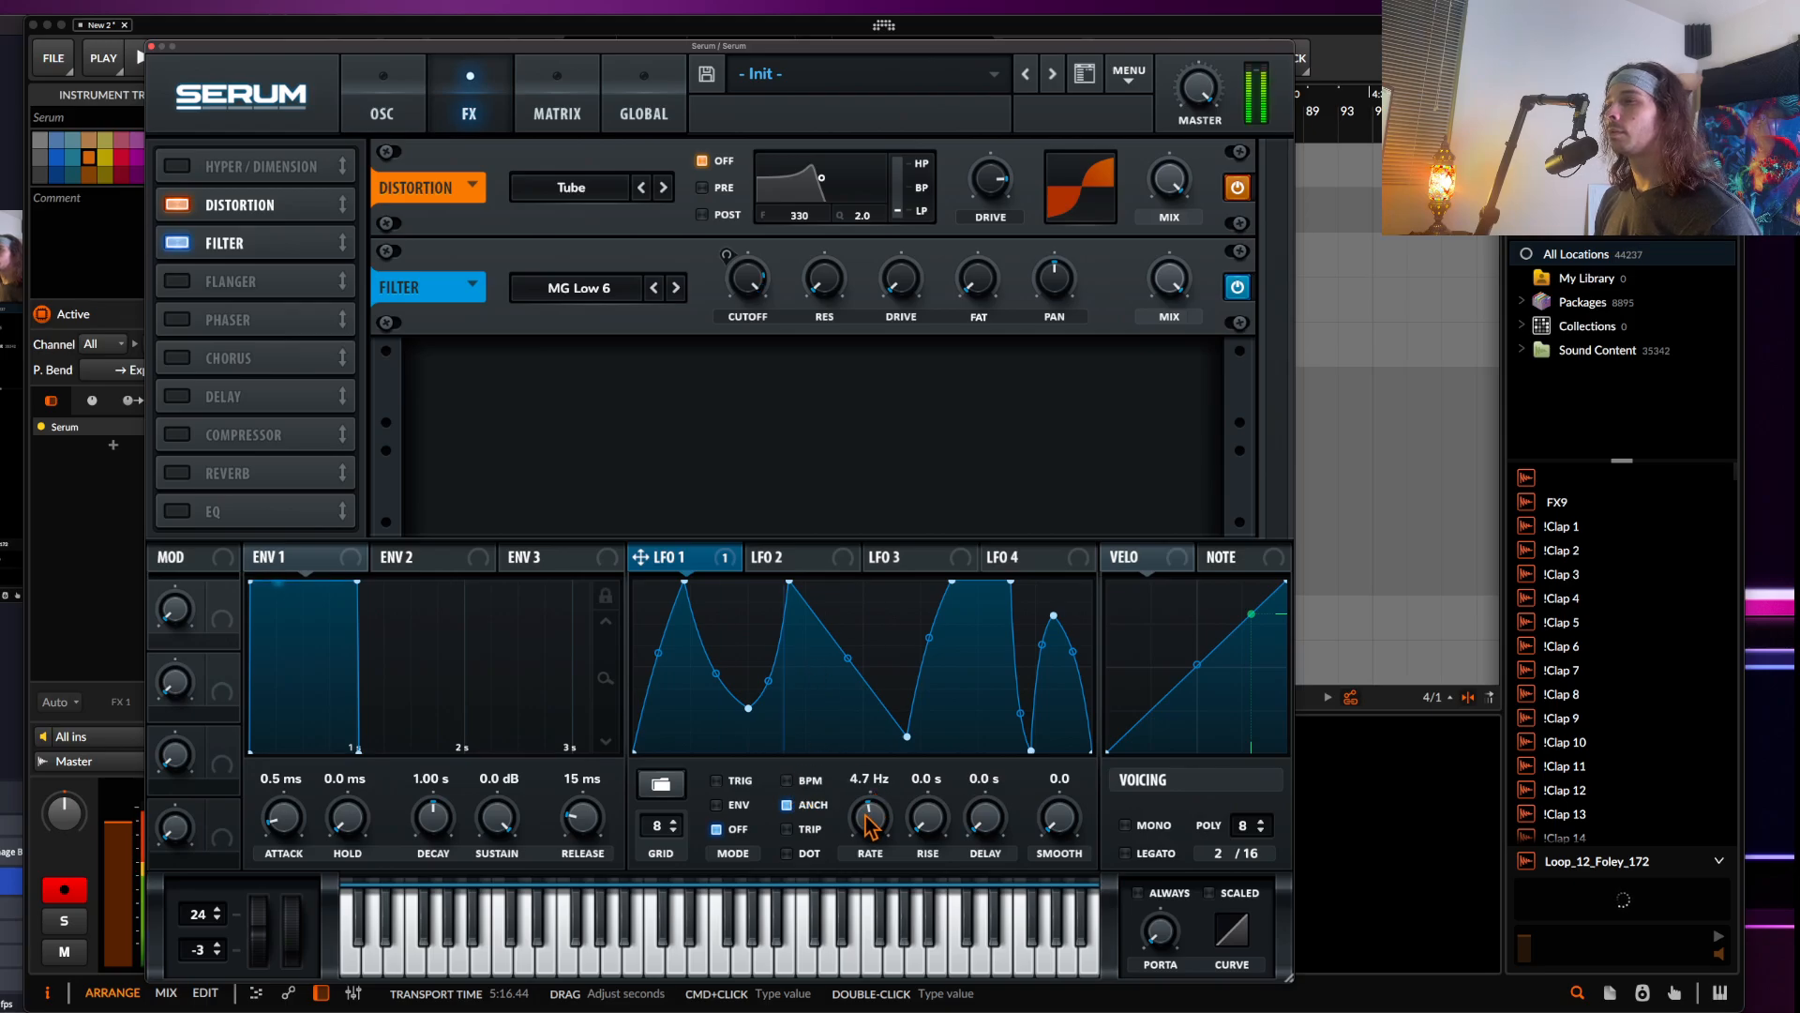
{"action": "left_click_drag", "start_coordinate": [868, 823], "coordinate": [871, 863]}
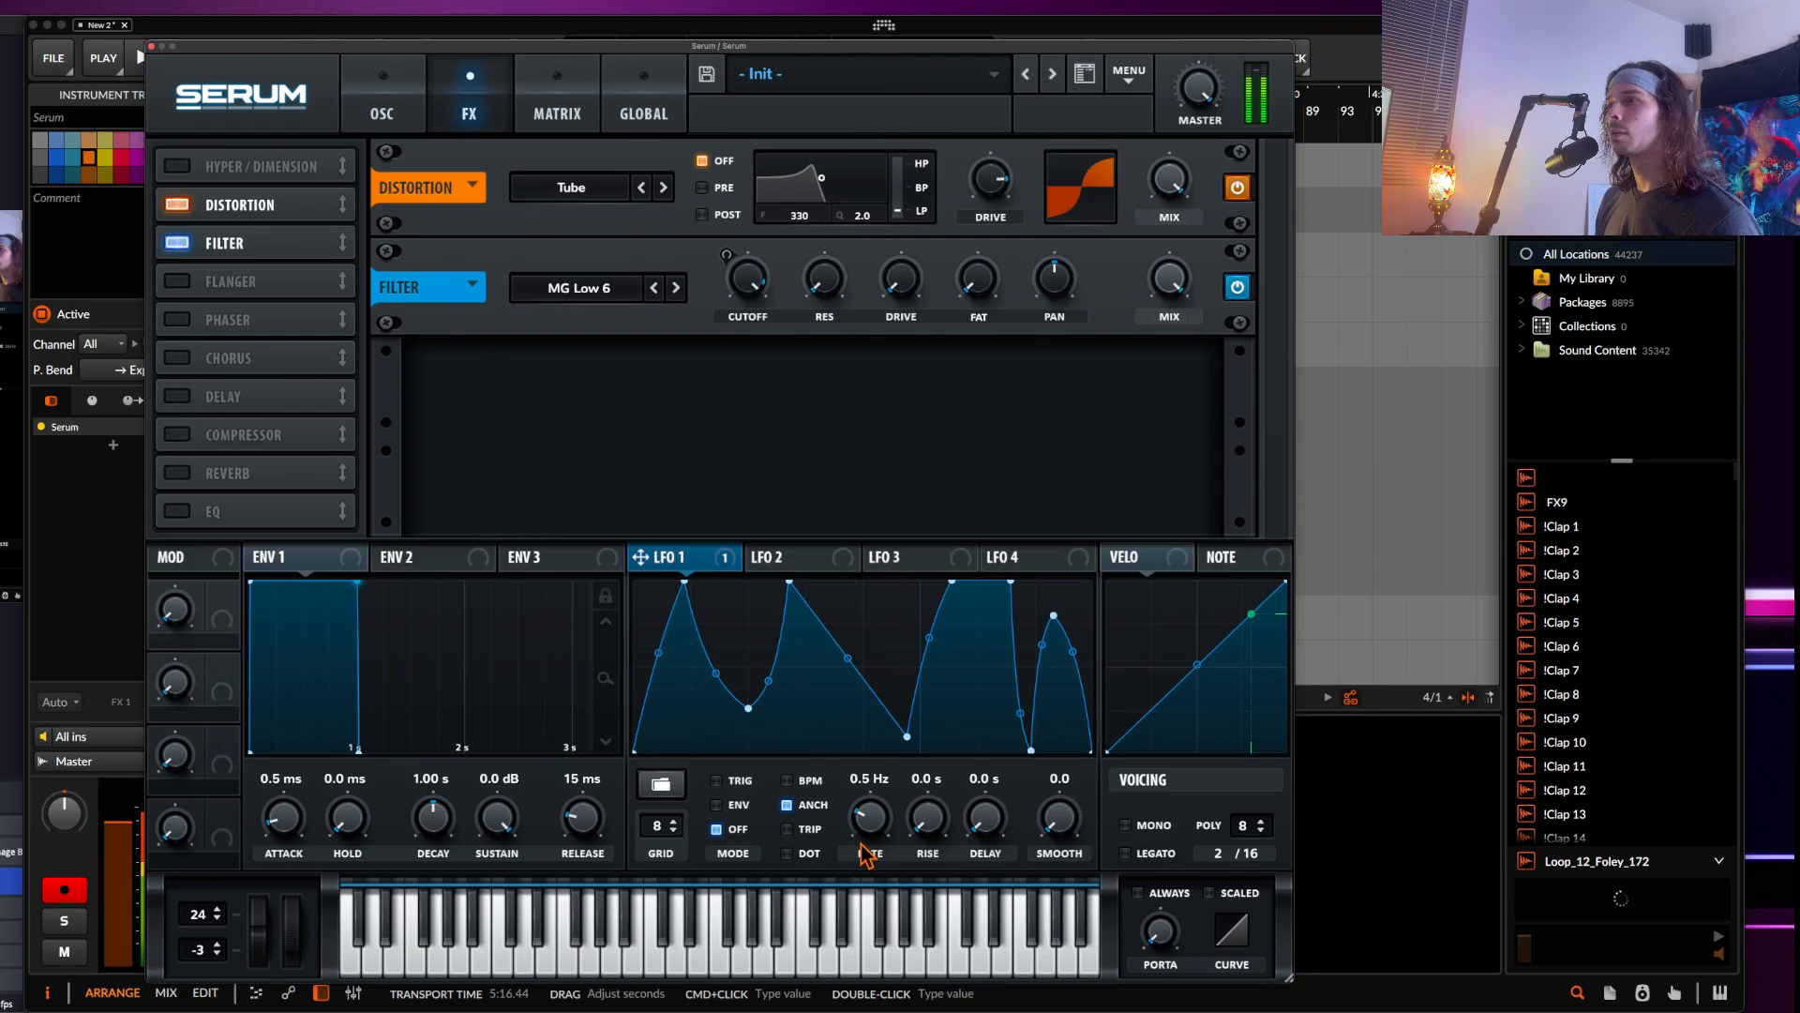
Adjust LFO 1's modulation depth on the effects filter cutoff
{"action": "left_click_drag", "start_coordinate": [732, 274], "coordinate": [734, 263]}
{"action": "left_click_drag", "start_coordinate": [669, 558], "coordinate": [722, 272]}
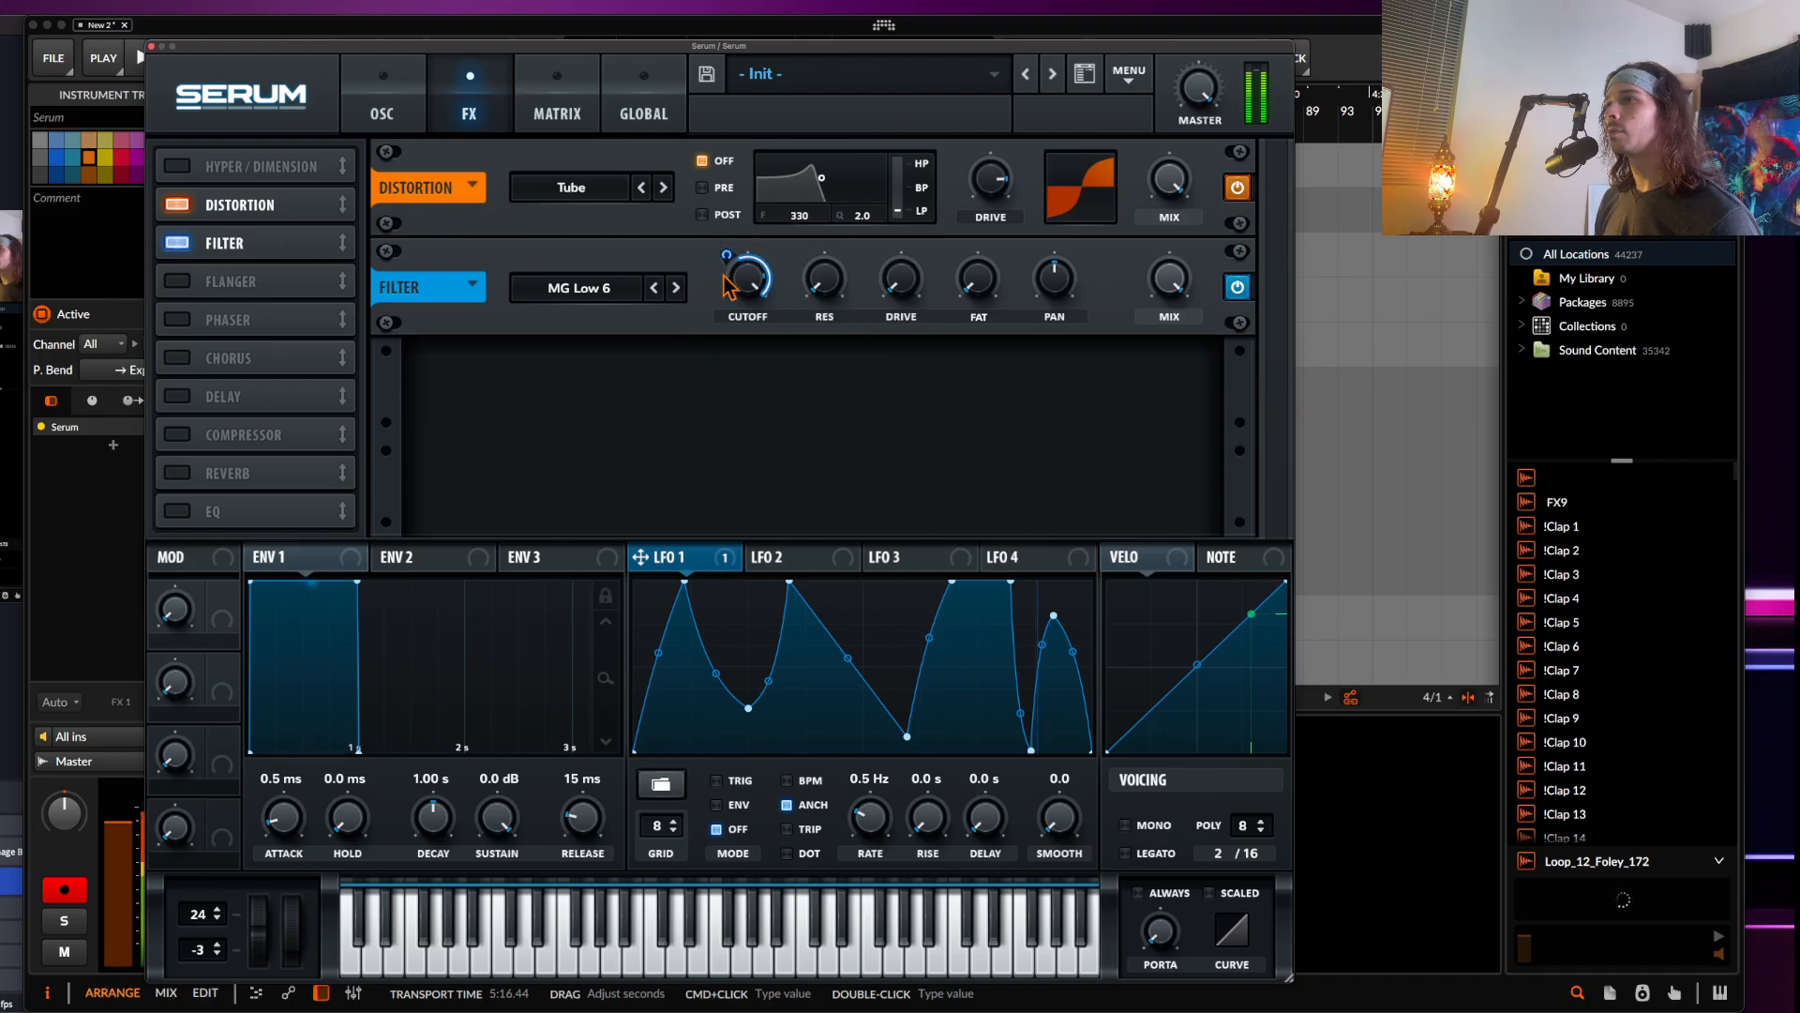
{"action": "left_click_drag", "start_coordinate": [919, 284], "coordinate": [844, 264]}
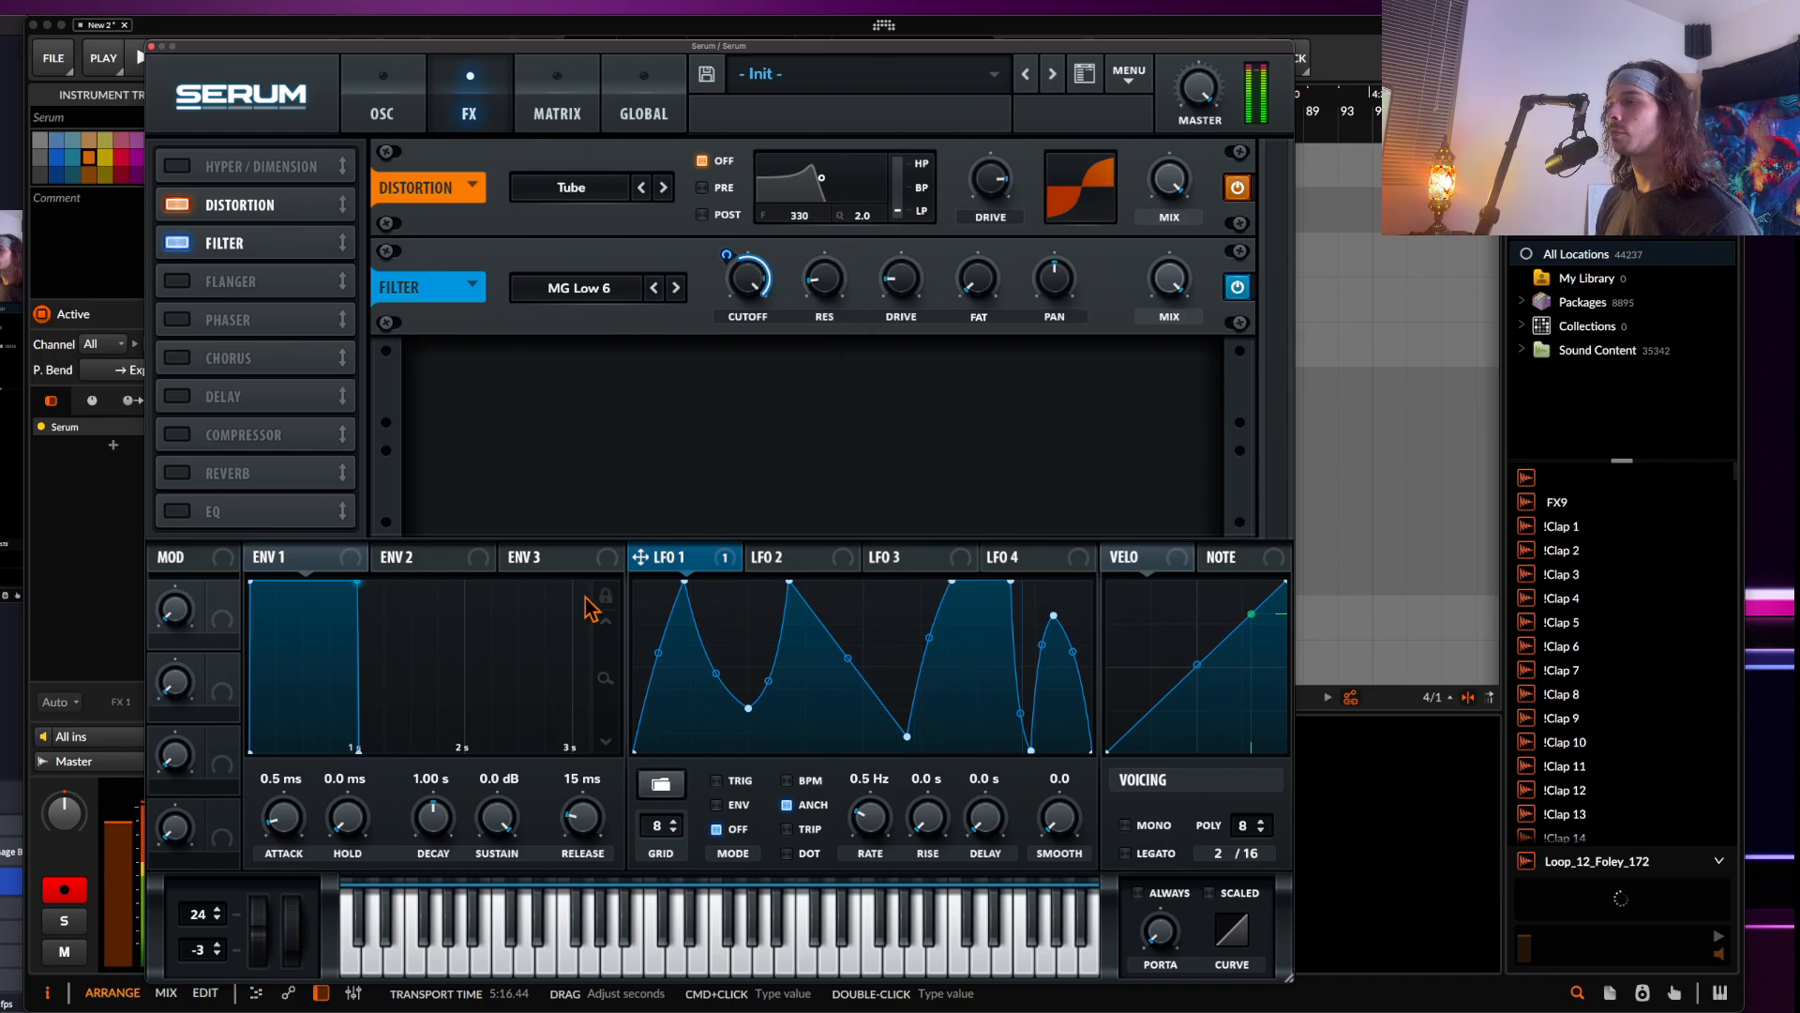
Assign the Note source to modulate LFO 1's rate
{"action": "left_click", "coordinate": [1240, 557]}
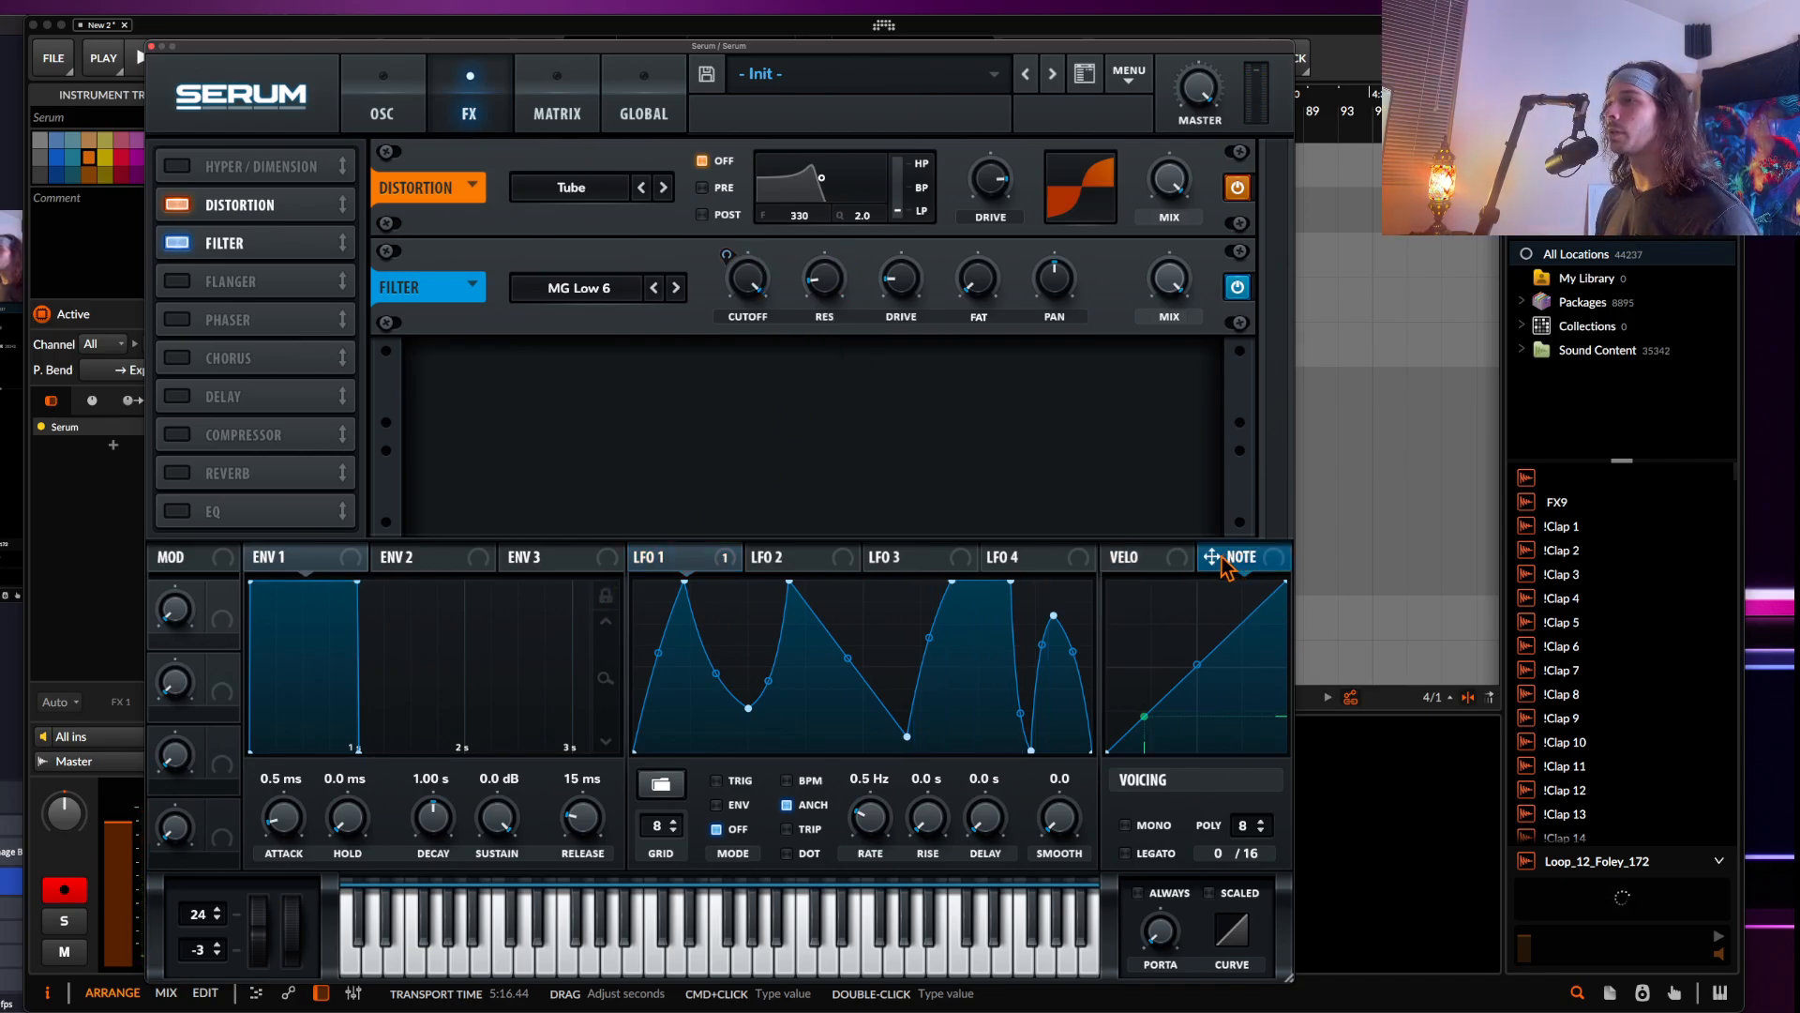
{"action": "left_click_drag", "start_coordinate": [1216, 562], "coordinate": [848, 825]}
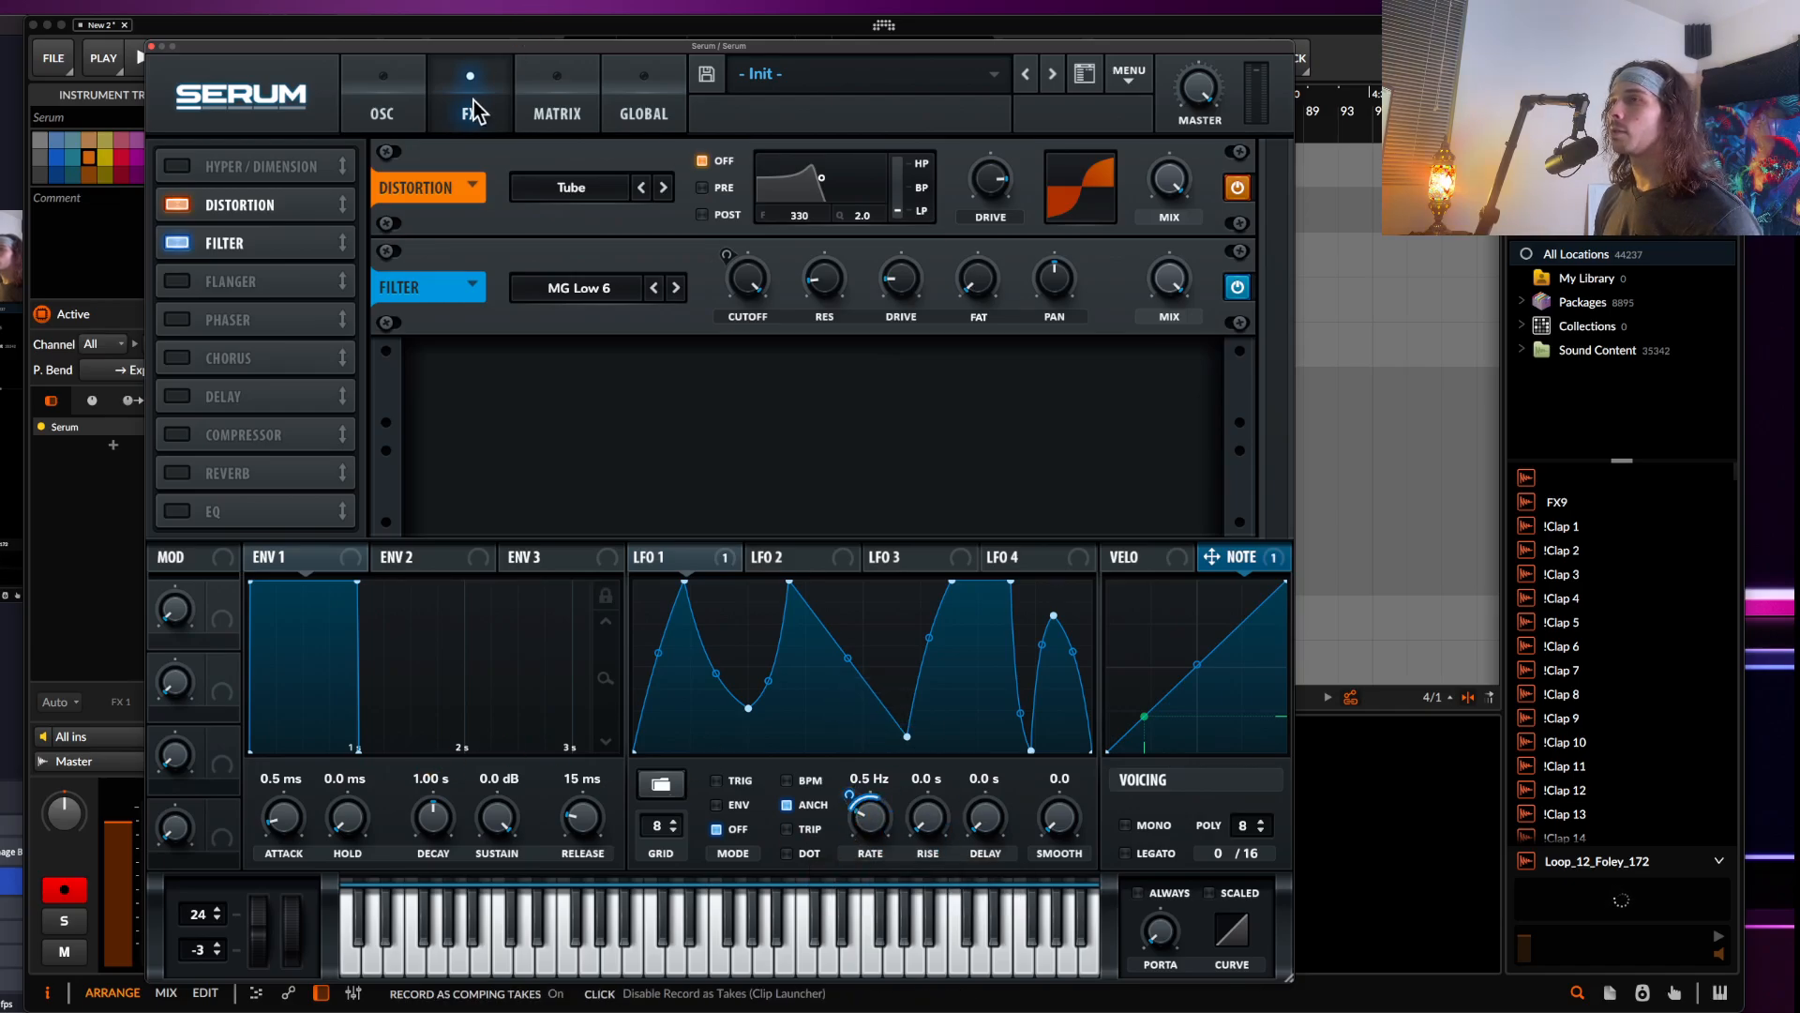
Route Pitch Bend to LFO 1's rate in the modulation matrix with a positive amount
{"action": "left_click", "coordinate": [553, 117]}
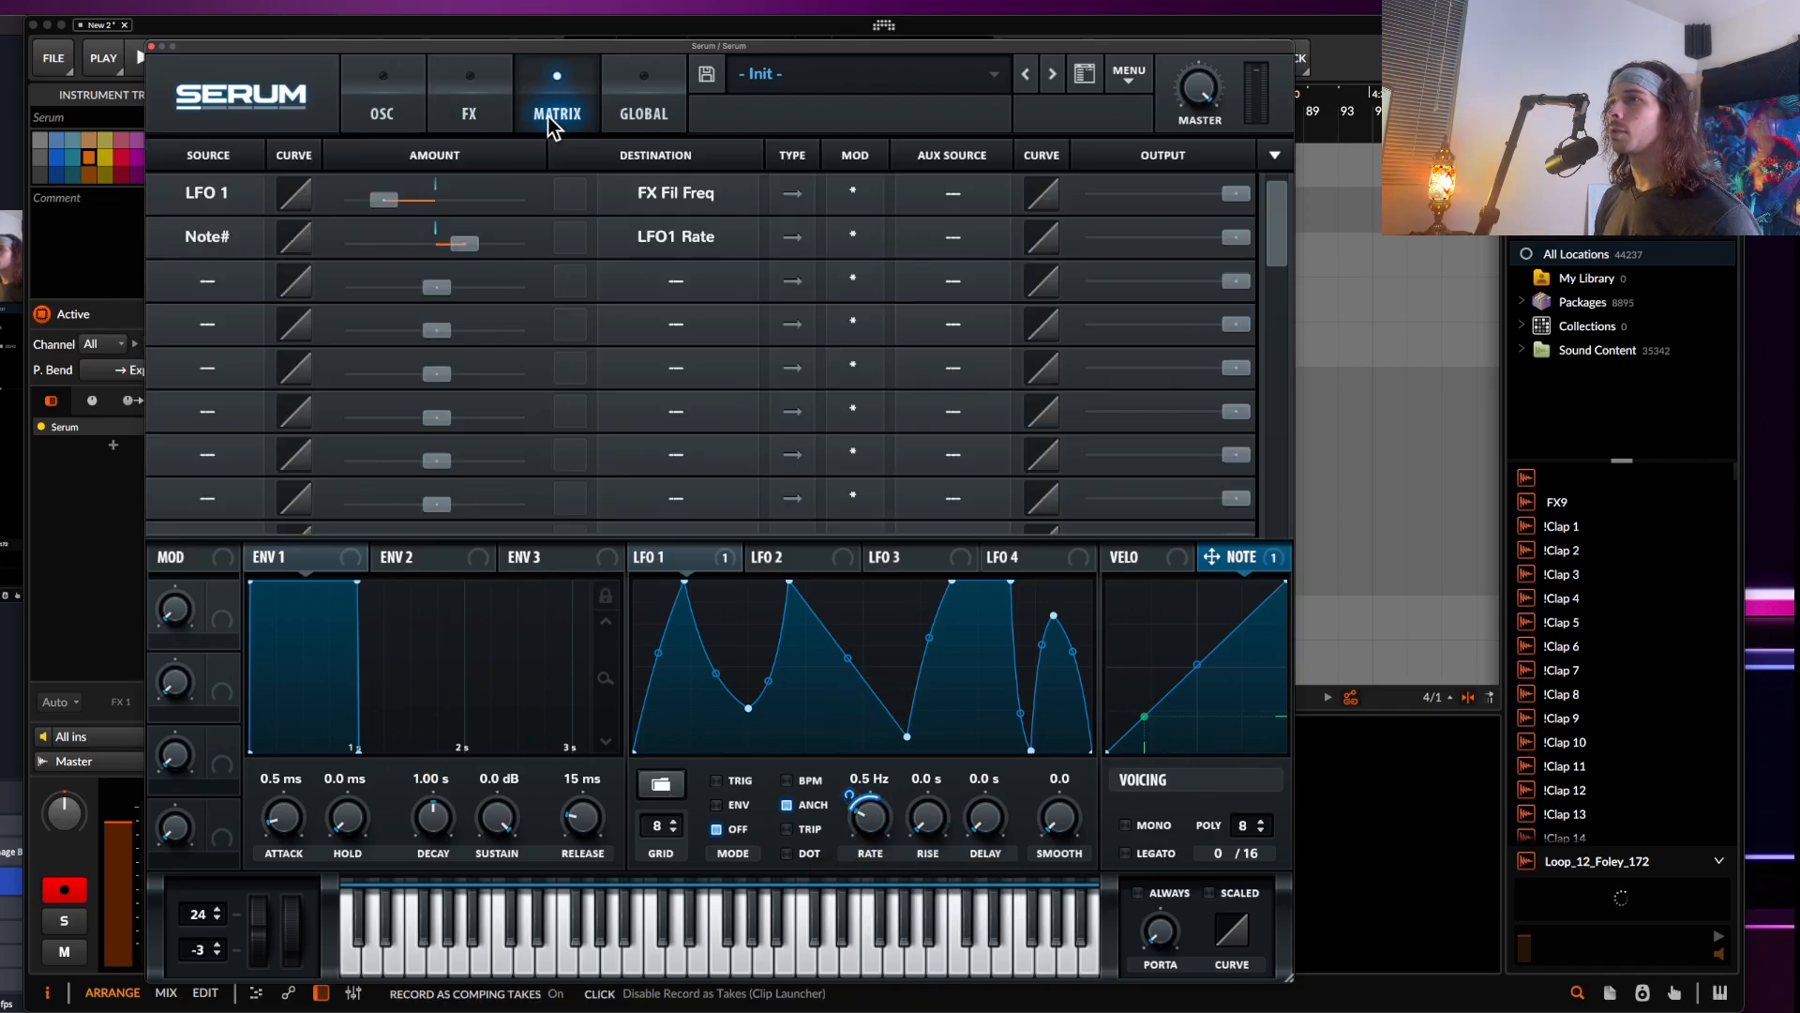
{"action": "left_click", "coordinate": [221, 293]}
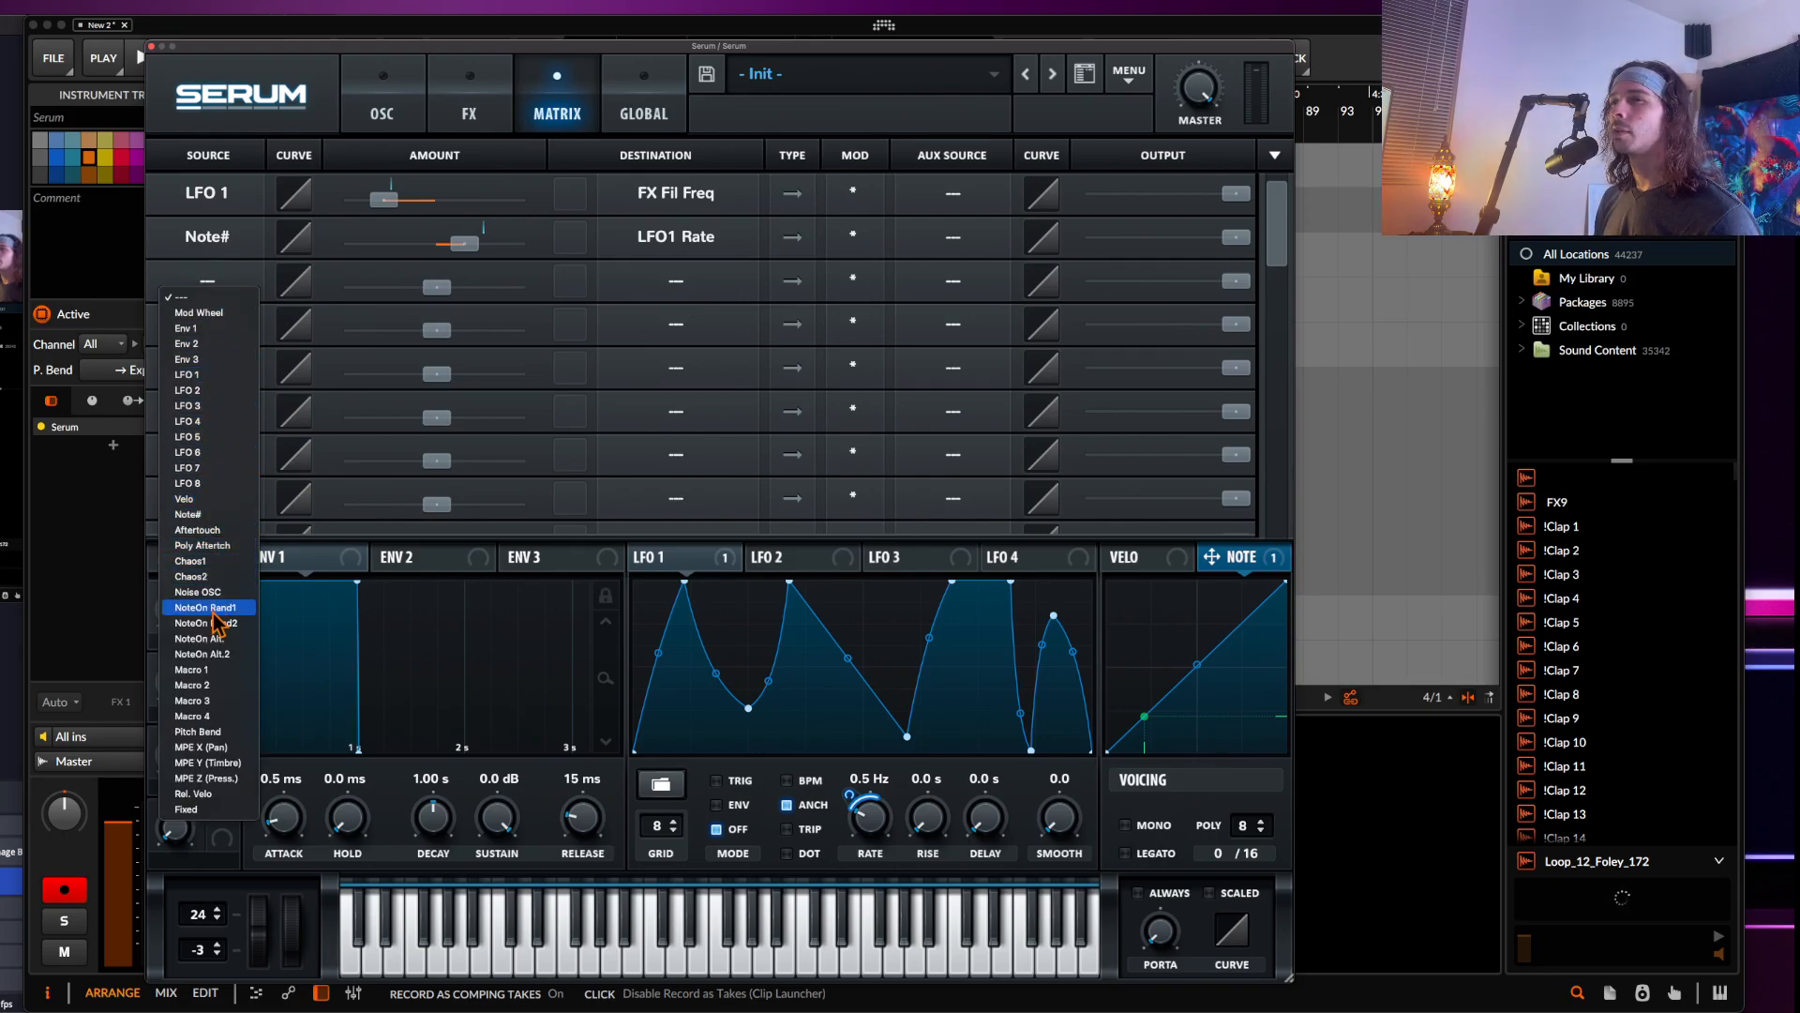
{"action": "left_click", "coordinate": [202, 731]}
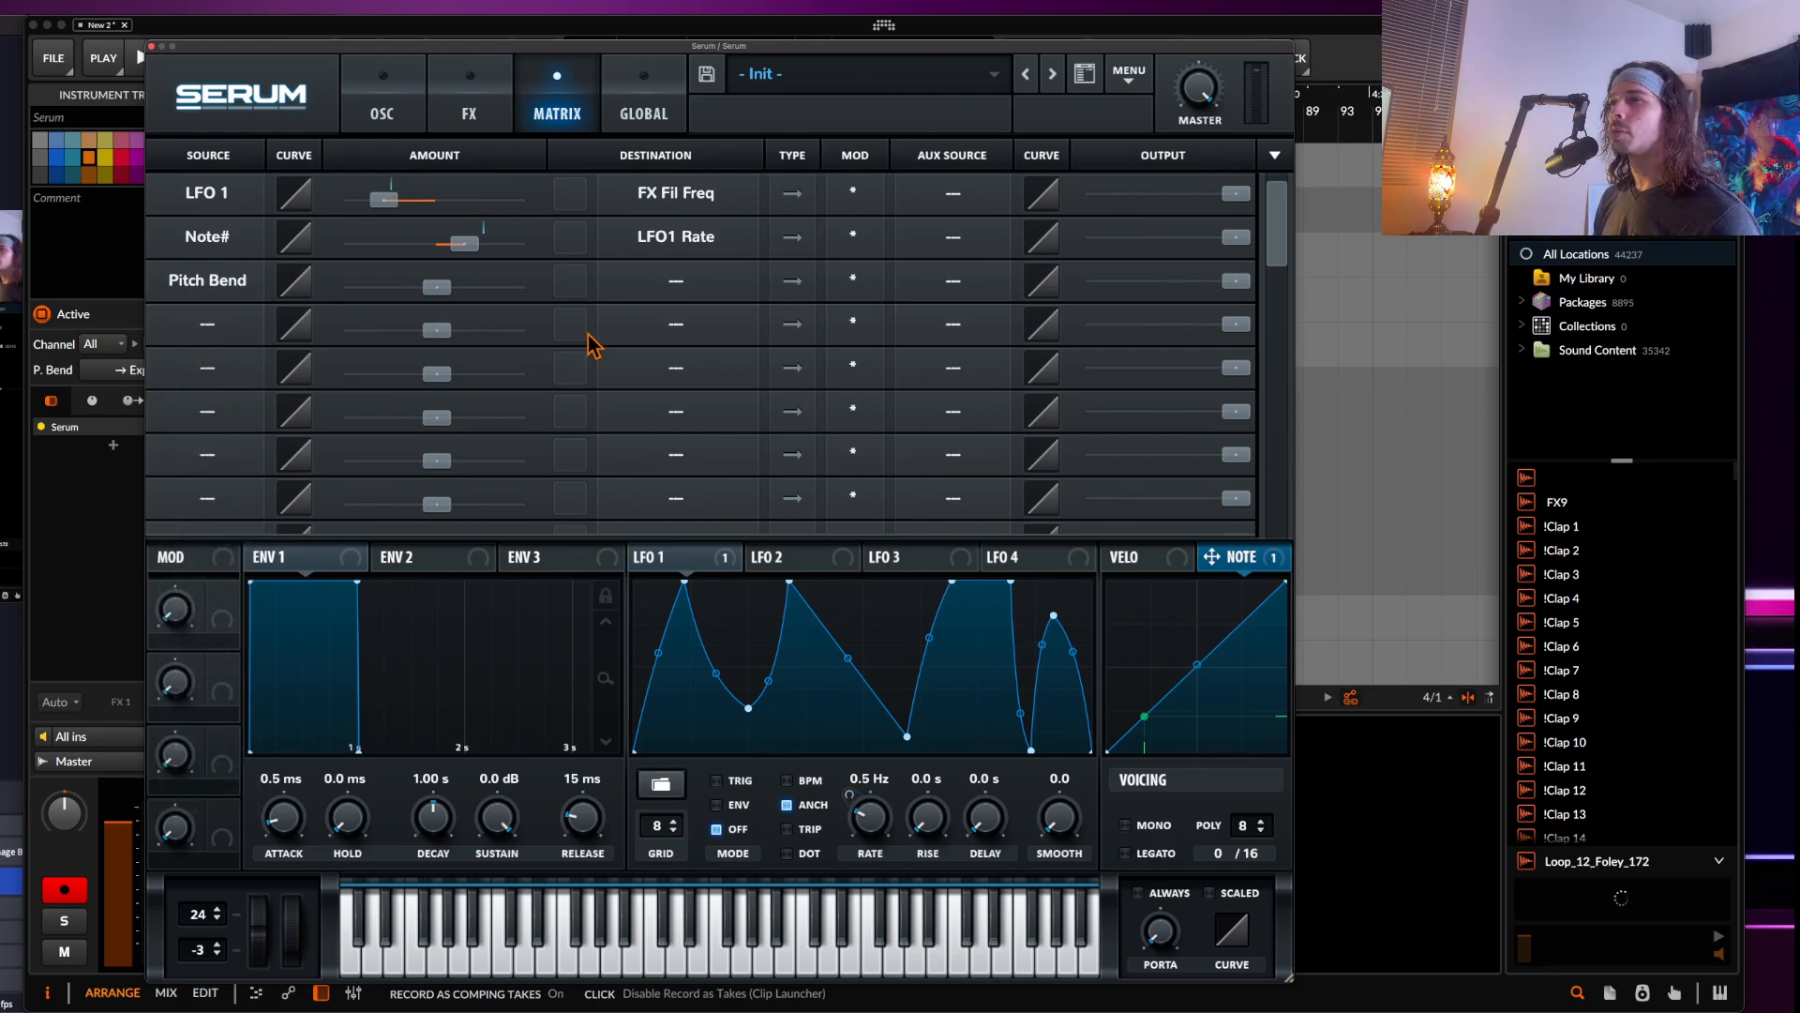
{"action": "left_click", "coordinate": [699, 286]}
{"action": "mouse_move", "coordinate": [677, 366]}
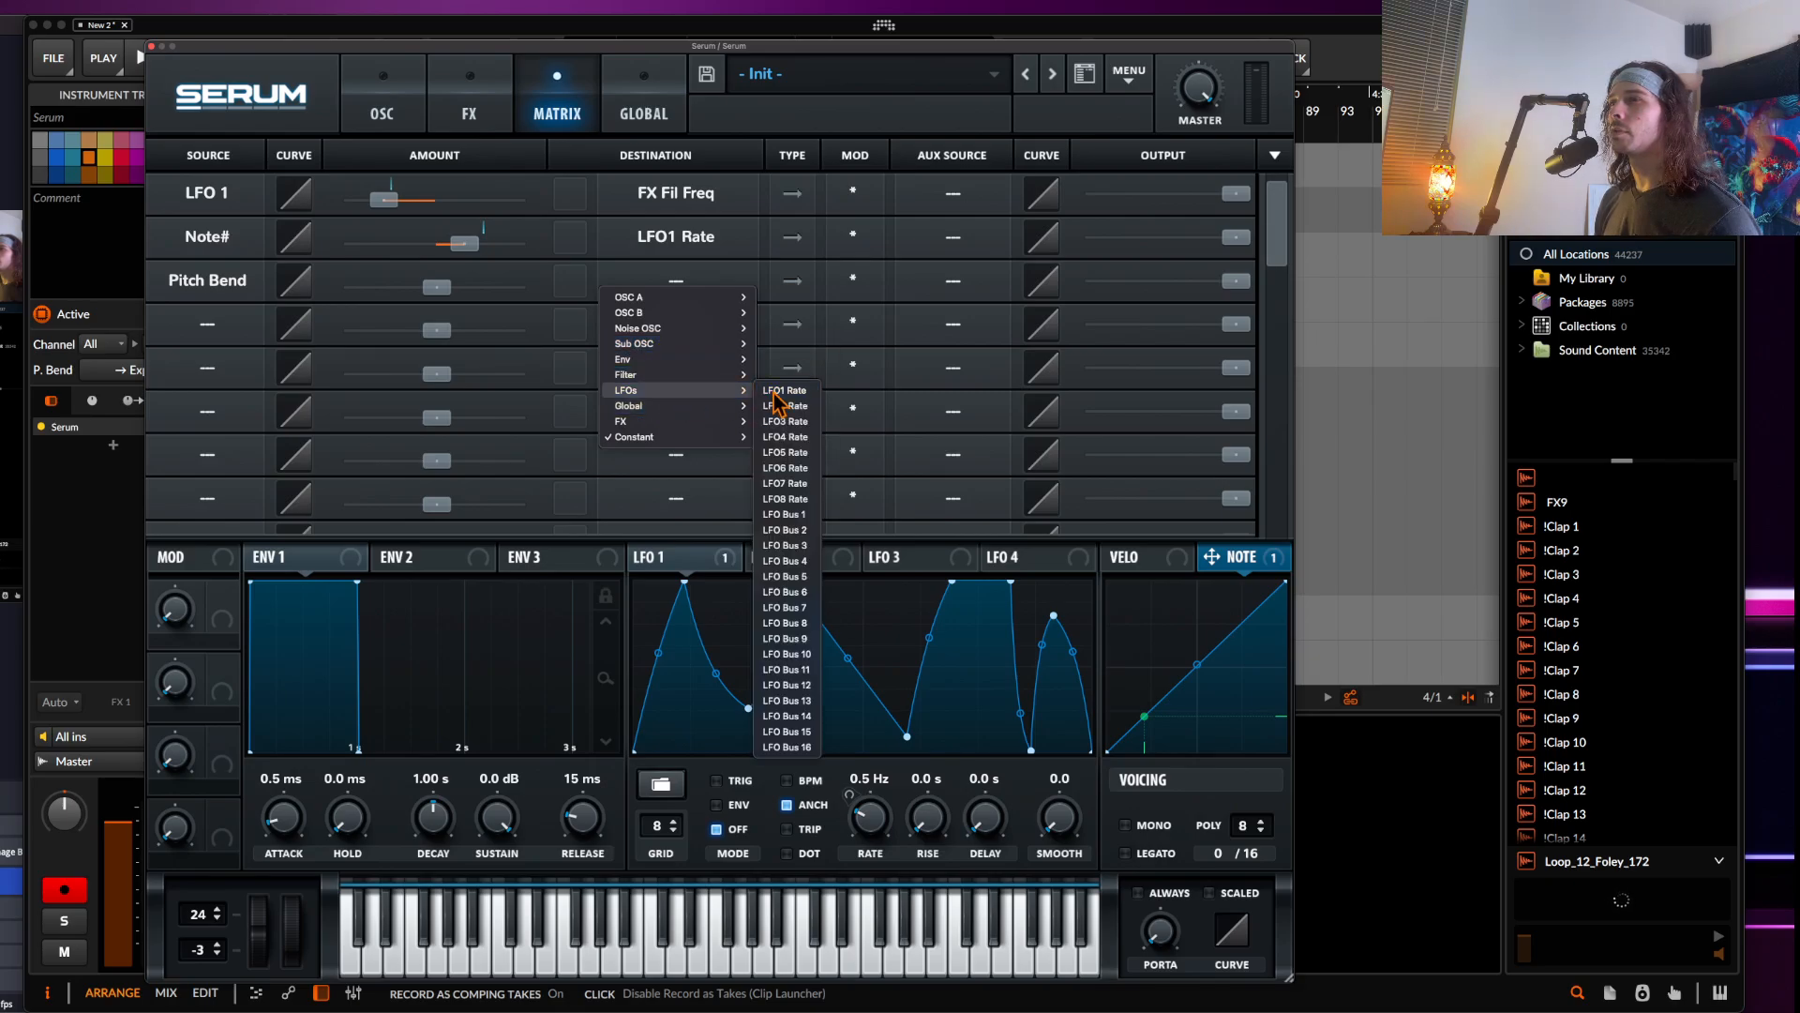
{"action": "left_click", "coordinate": [778, 391]}
{"action": "left_click_drag", "start_coordinate": [437, 298], "coordinate": [462, 290]}
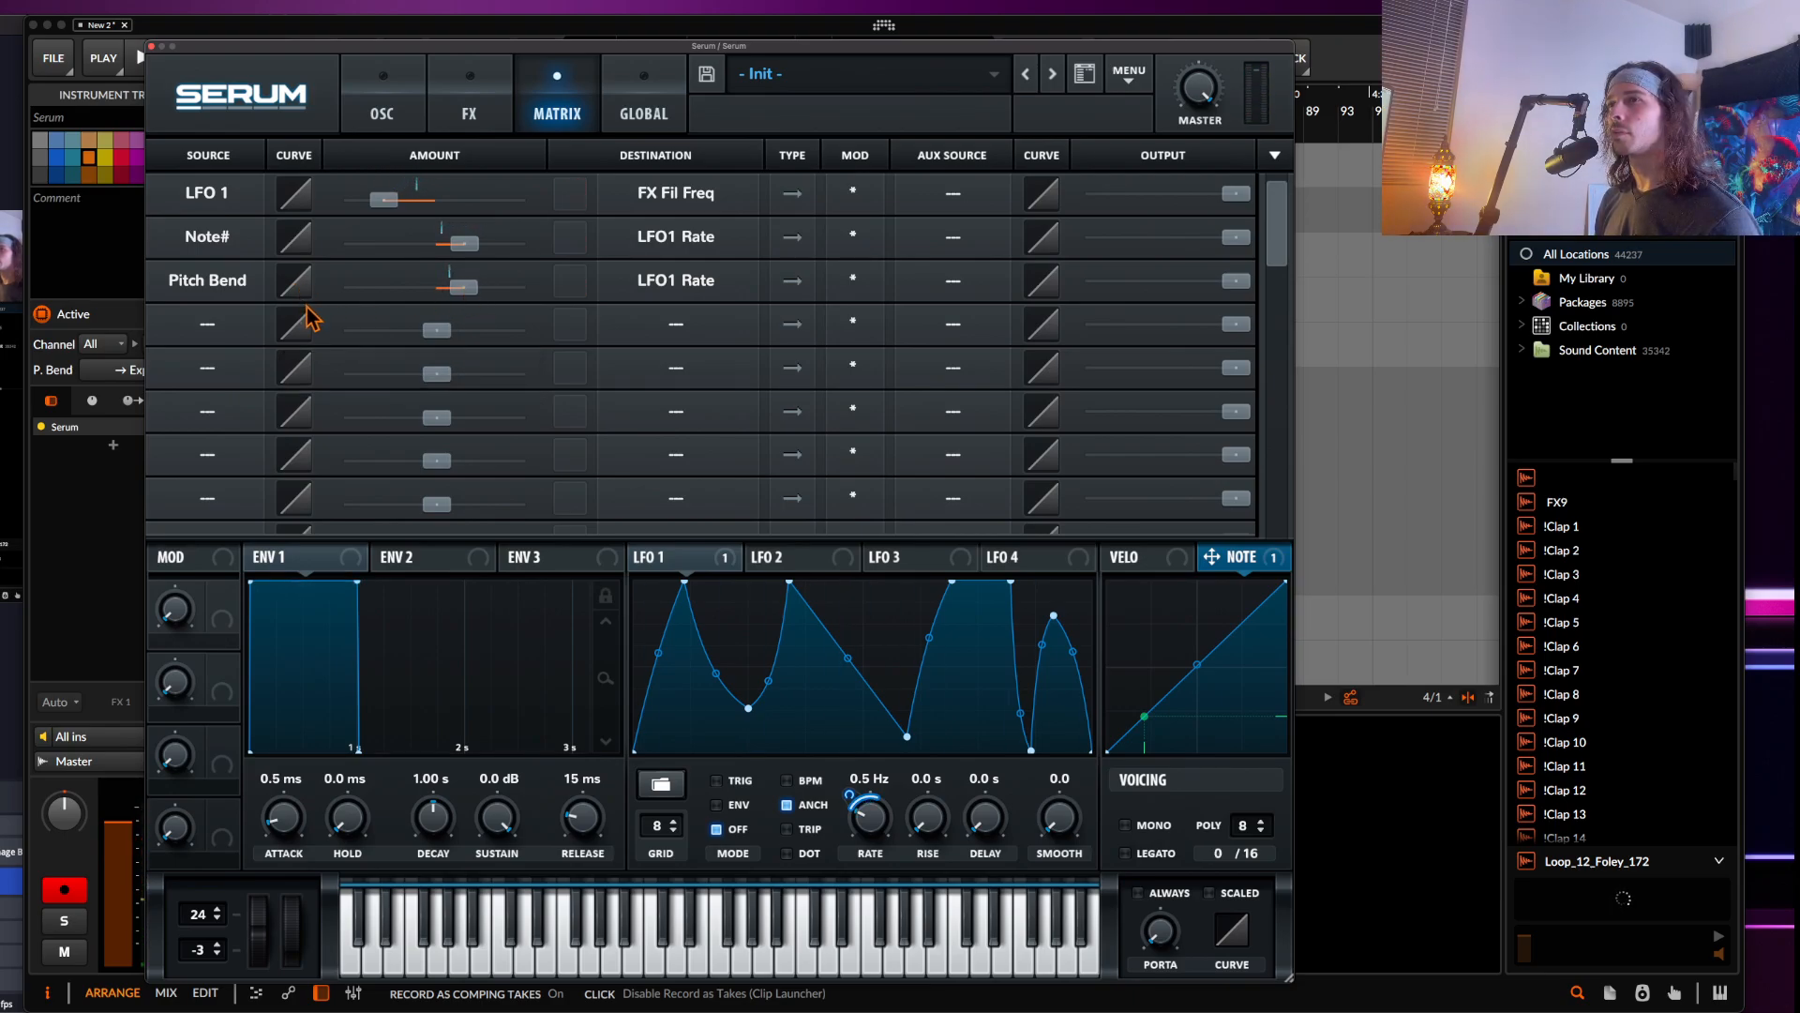
Bend the curve of the Pitch Bend to LFO 1 rate modulation route
{"action": "left_click_drag", "start_coordinate": [296, 288], "coordinate": [273, 353]}
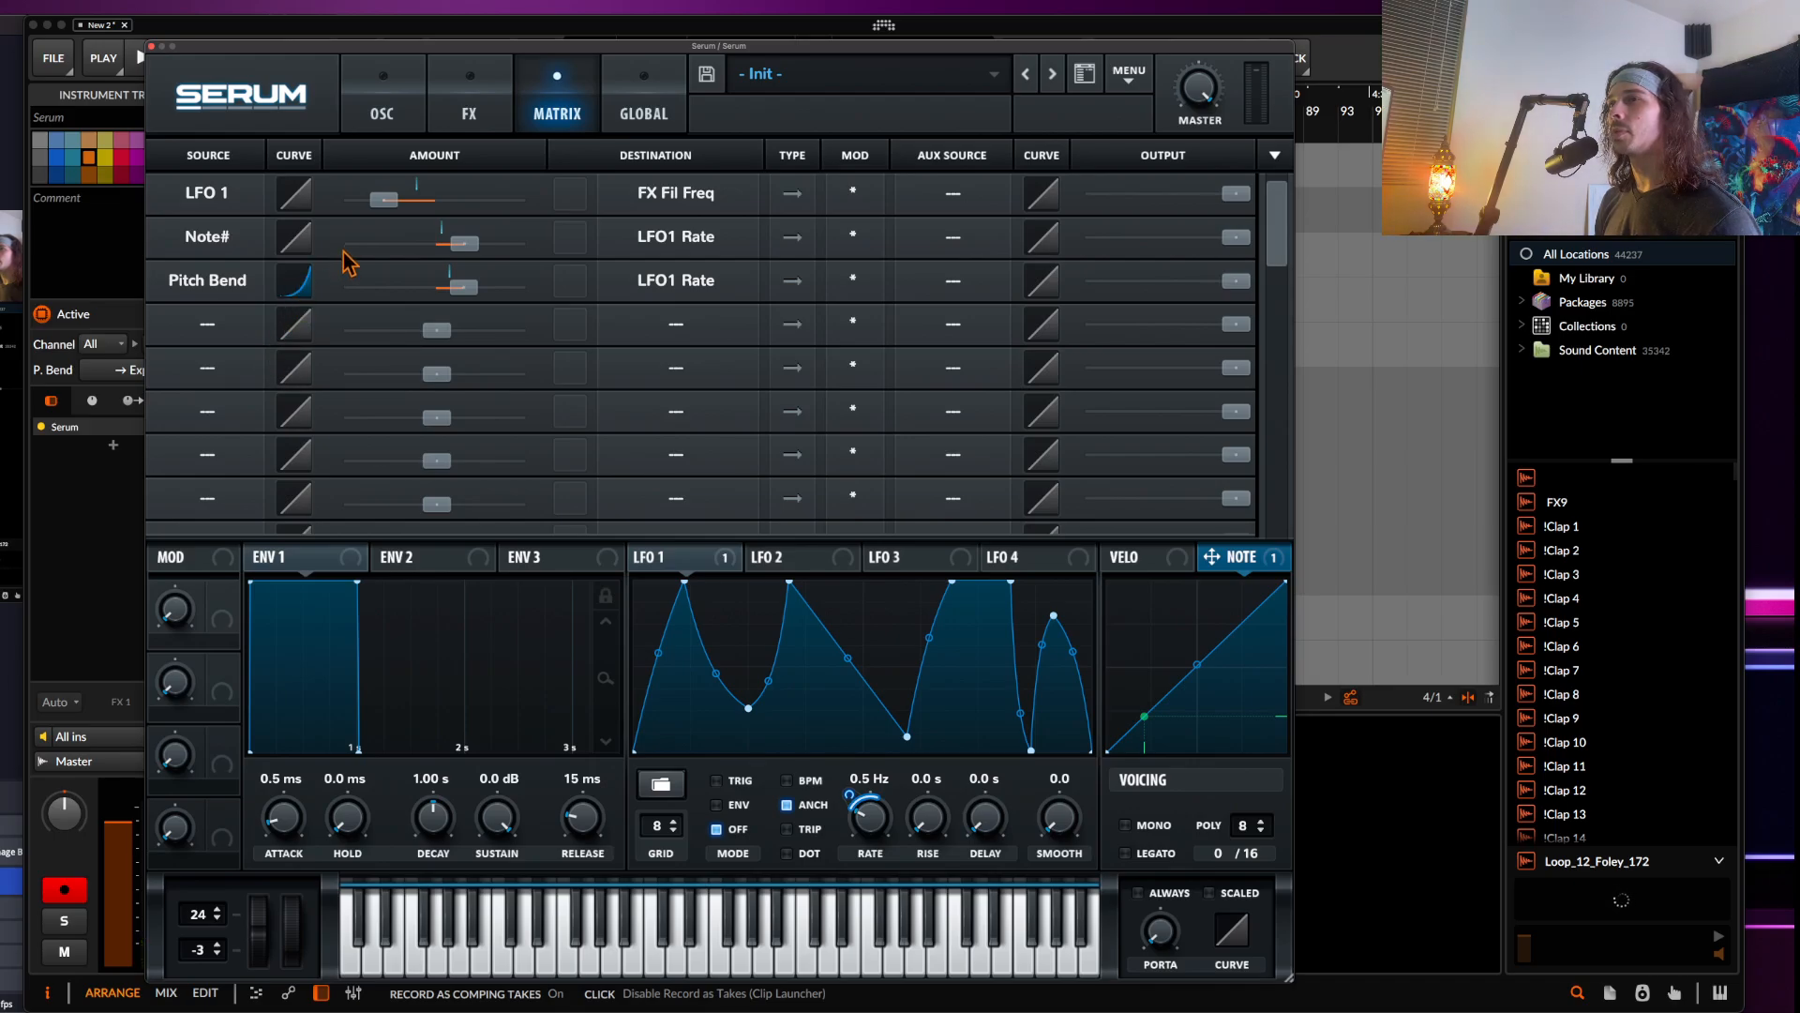
{"action": "scroll", "coordinate": [310, 300], "scroll_direction": "down", "scroll_amount": 1}
{"action": "scroll", "coordinate": [310, 301], "scroll_direction": "down", "scroll_amount": 1}
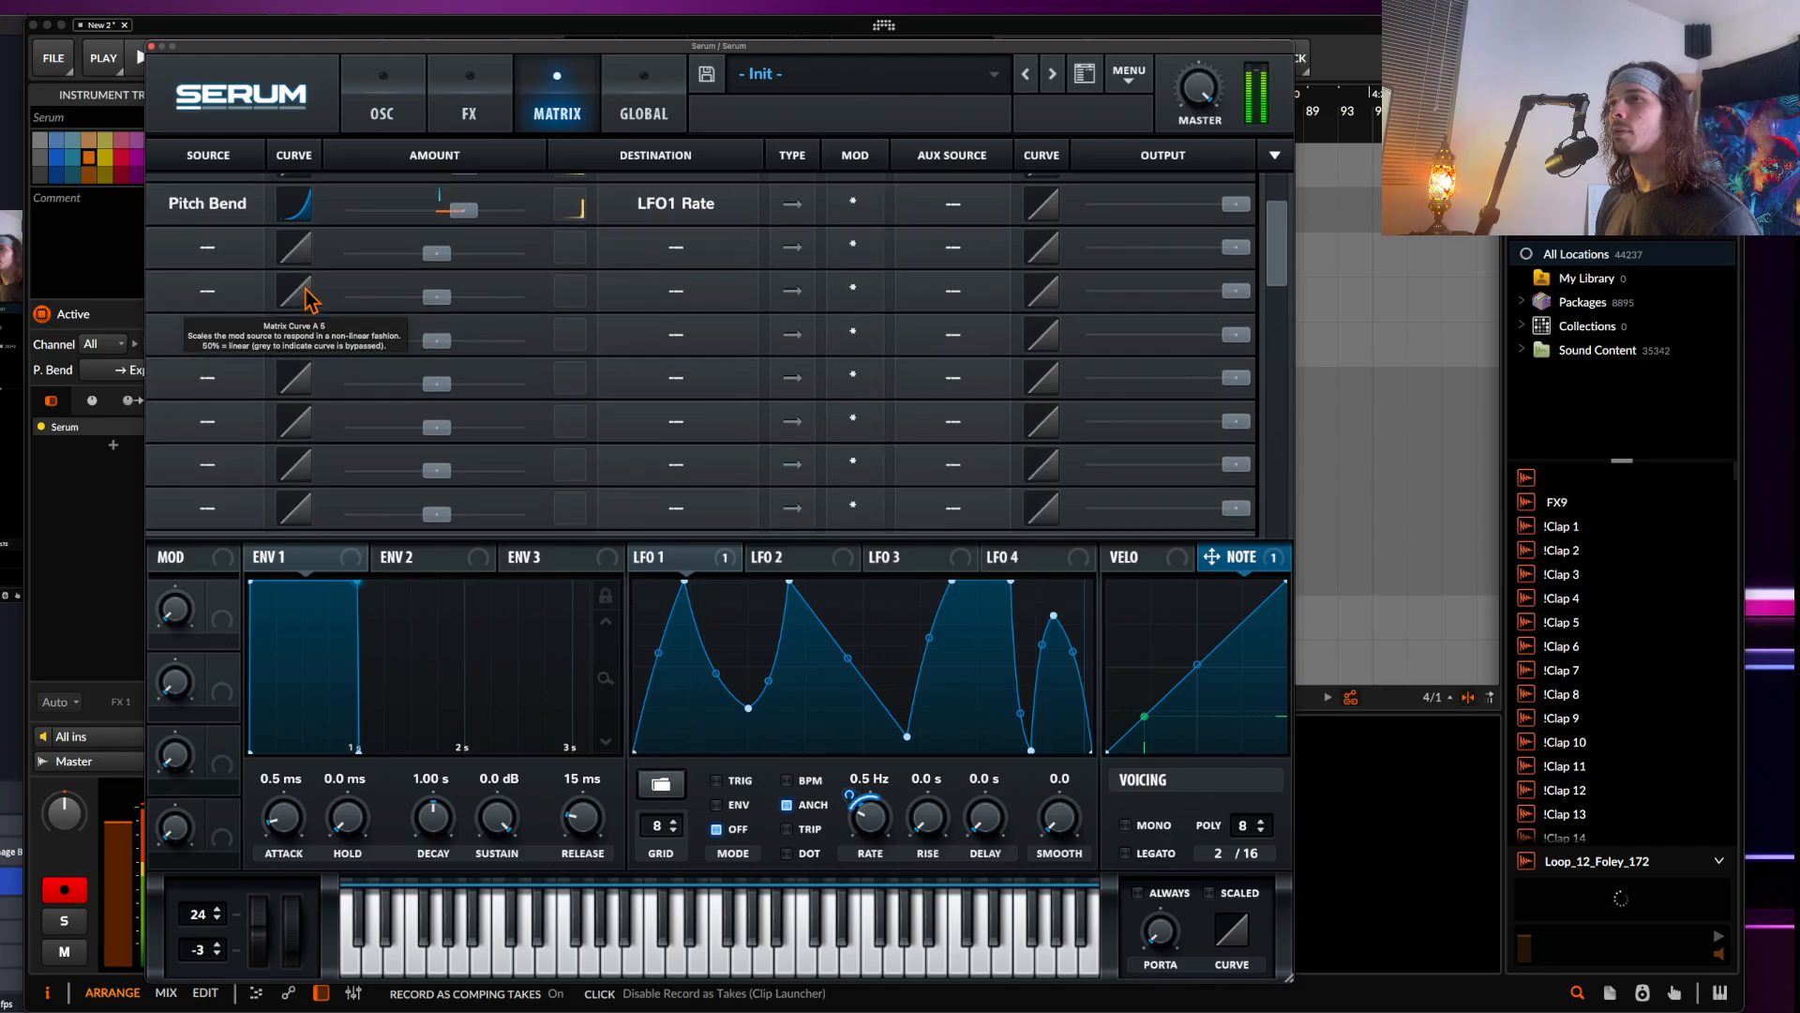
{"action": "left_click_drag", "start_coordinate": [321, 305], "coordinate": [331, 336]}
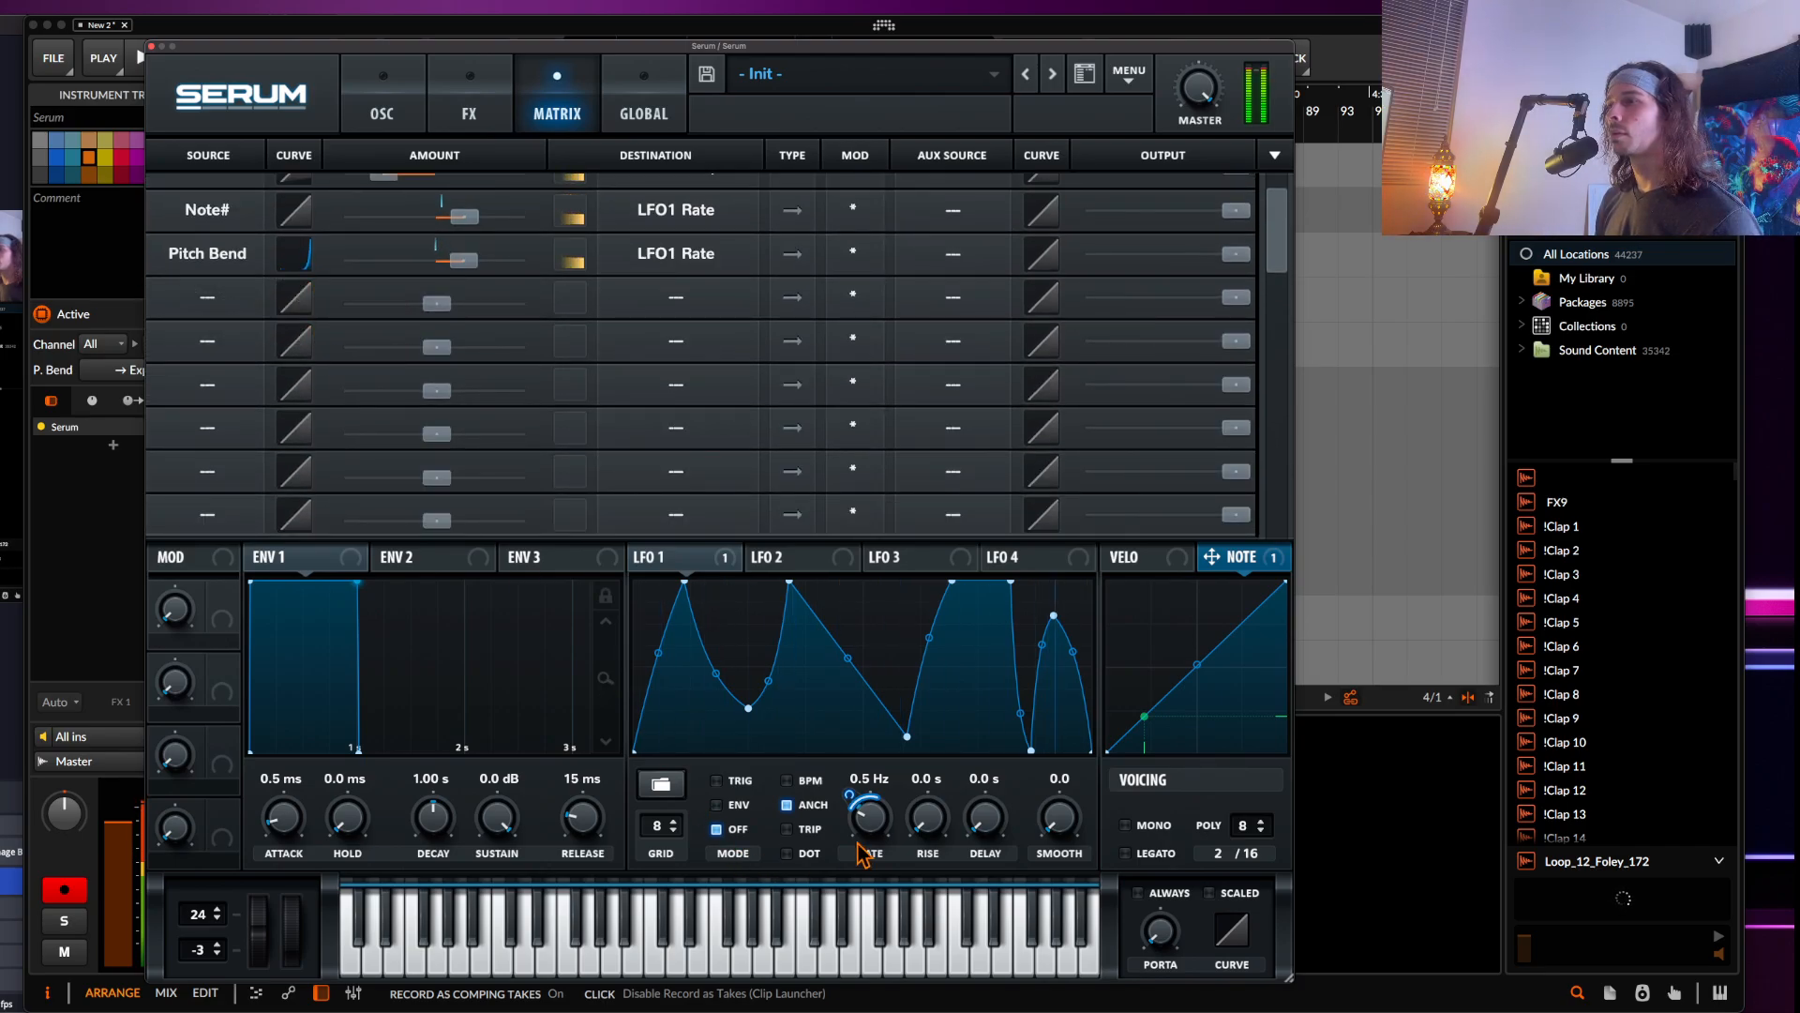
Lower LFO 1's rate to 0.2 Hz and set the pitch bend down range to -12 semitones
{"action": "left_click_drag", "start_coordinate": [863, 833], "coordinate": [870, 839]}
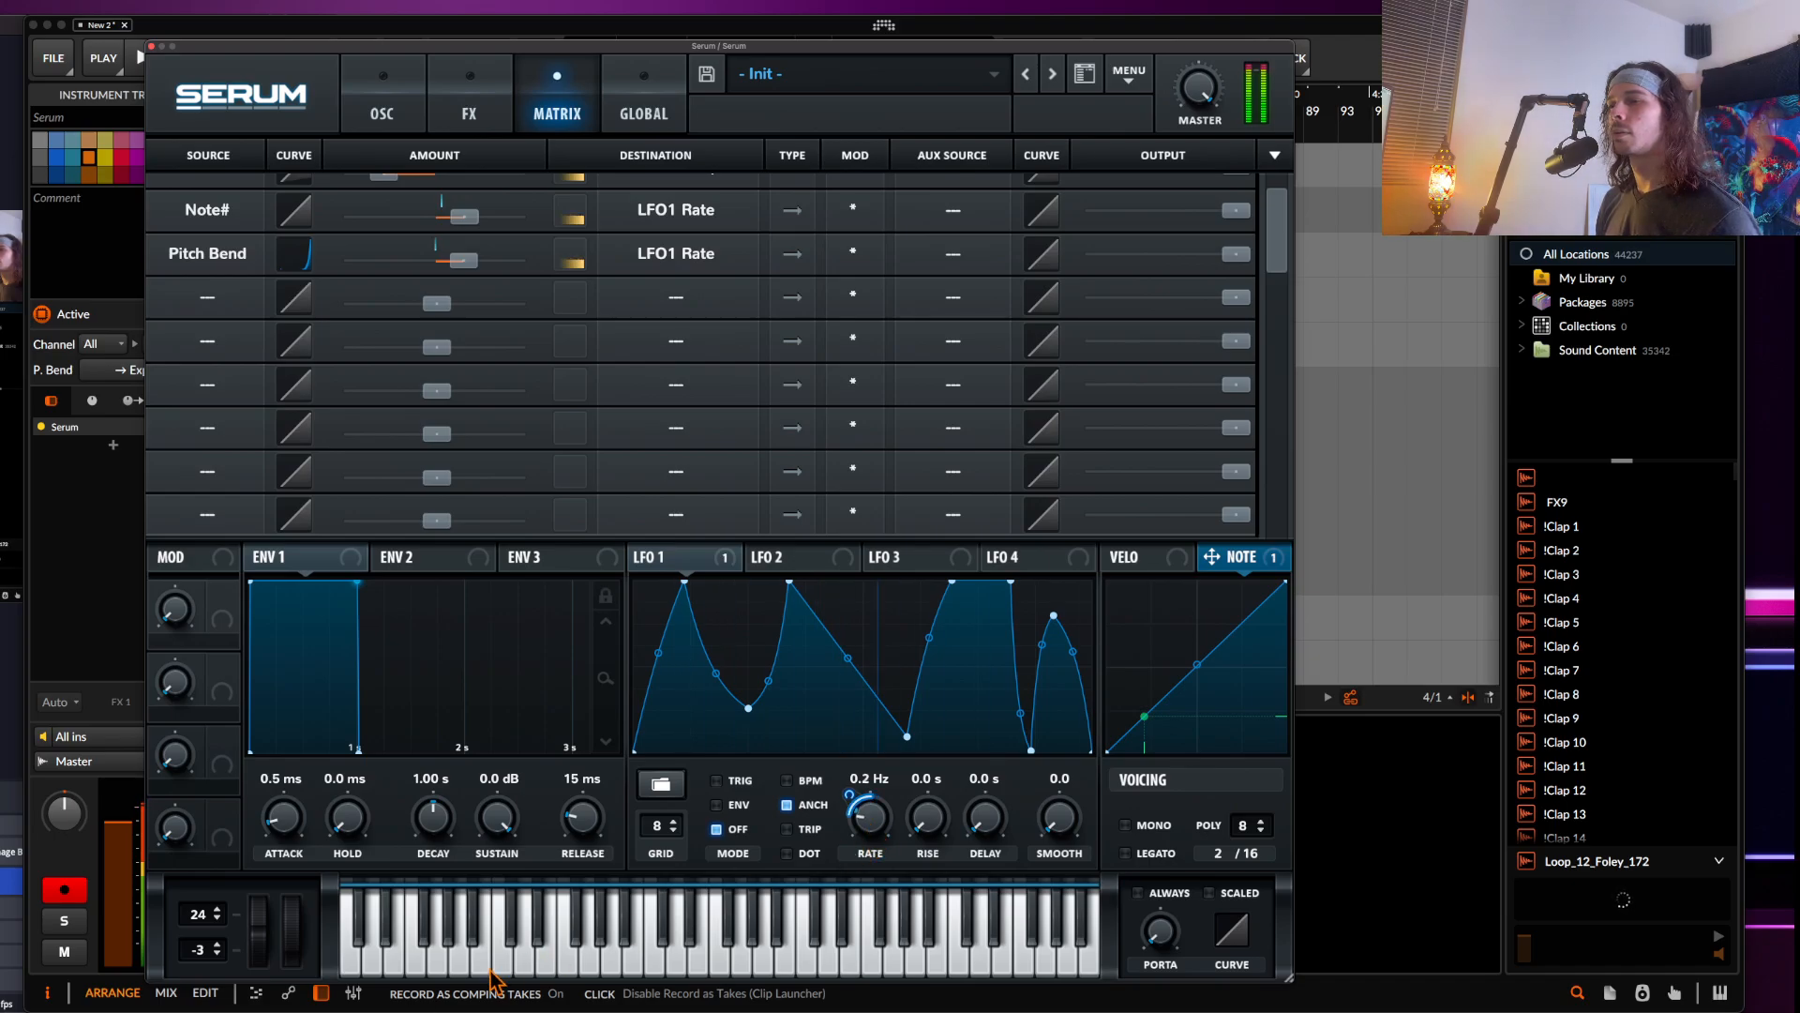
{"action": "left_click_drag", "start_coordinate": [201, 956], "coordinate": [204, 999]}
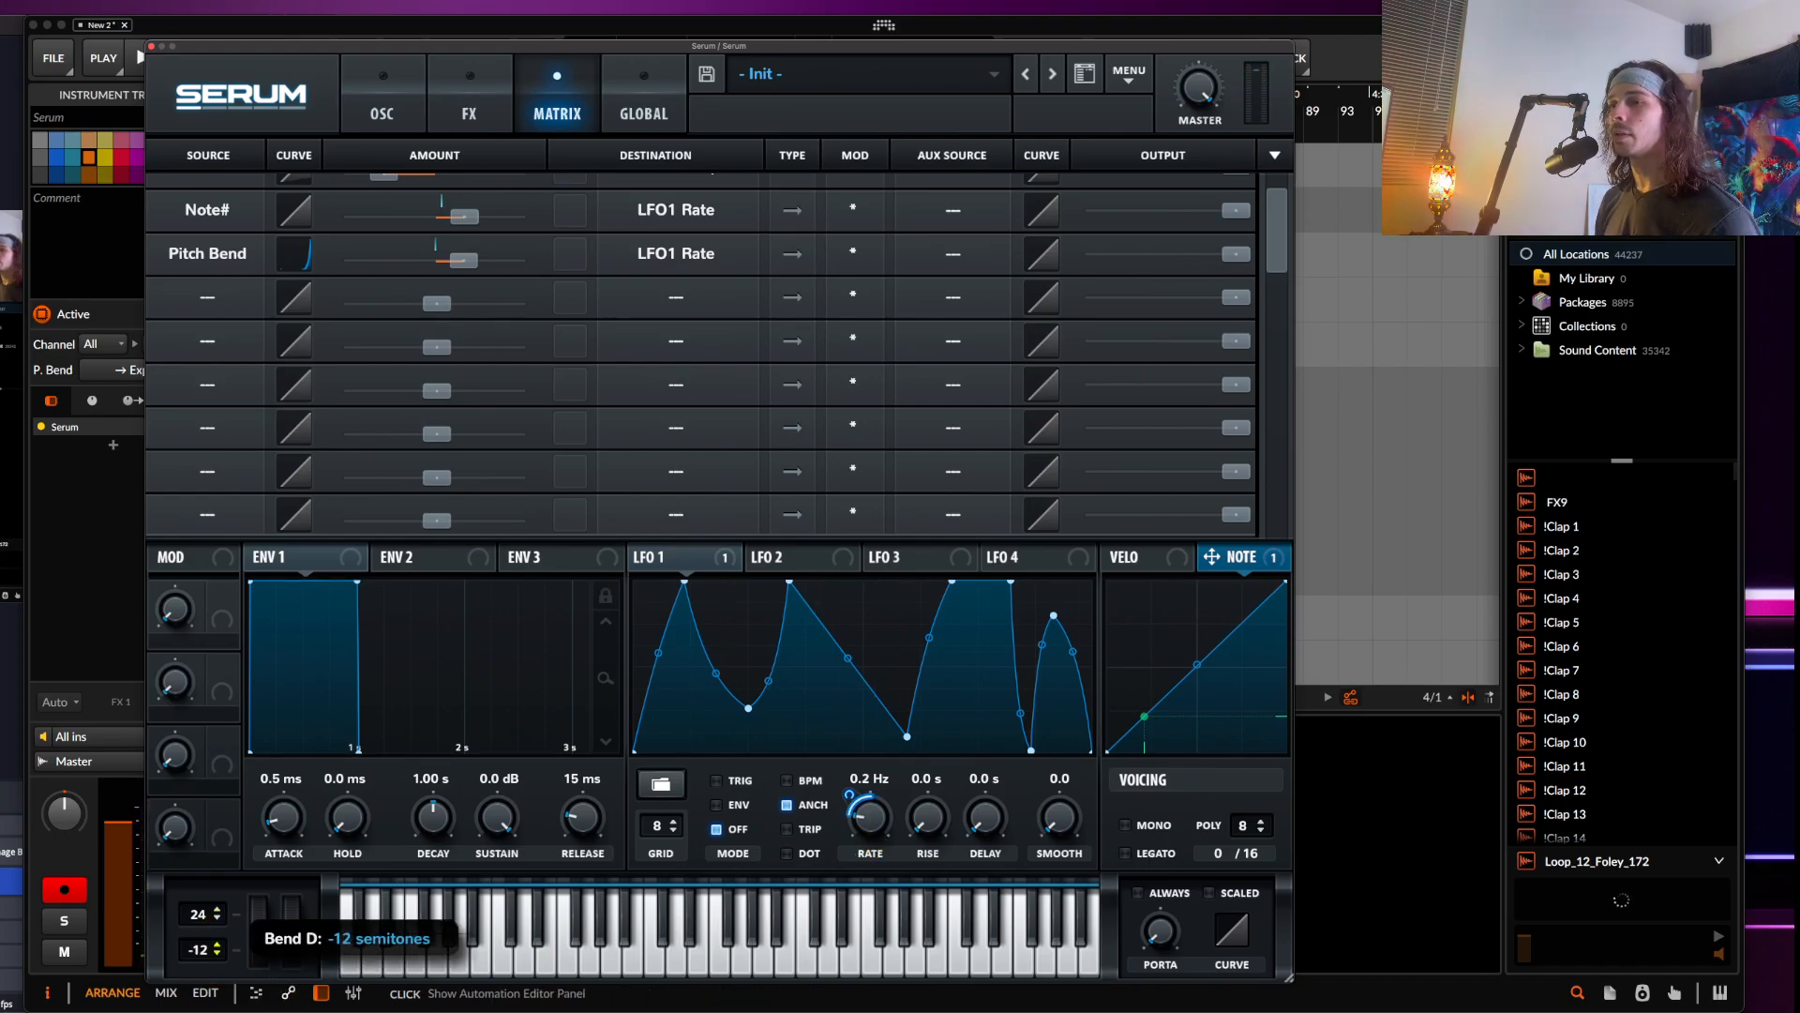
{"action": "left_click_drag", "start_coordinate": [258, 934], "coordinate": [220, 891]}
Add a Compressor to the effects chain and enable its Multiband mode
{"action": "left_click", "coordinate": [386, 94]}
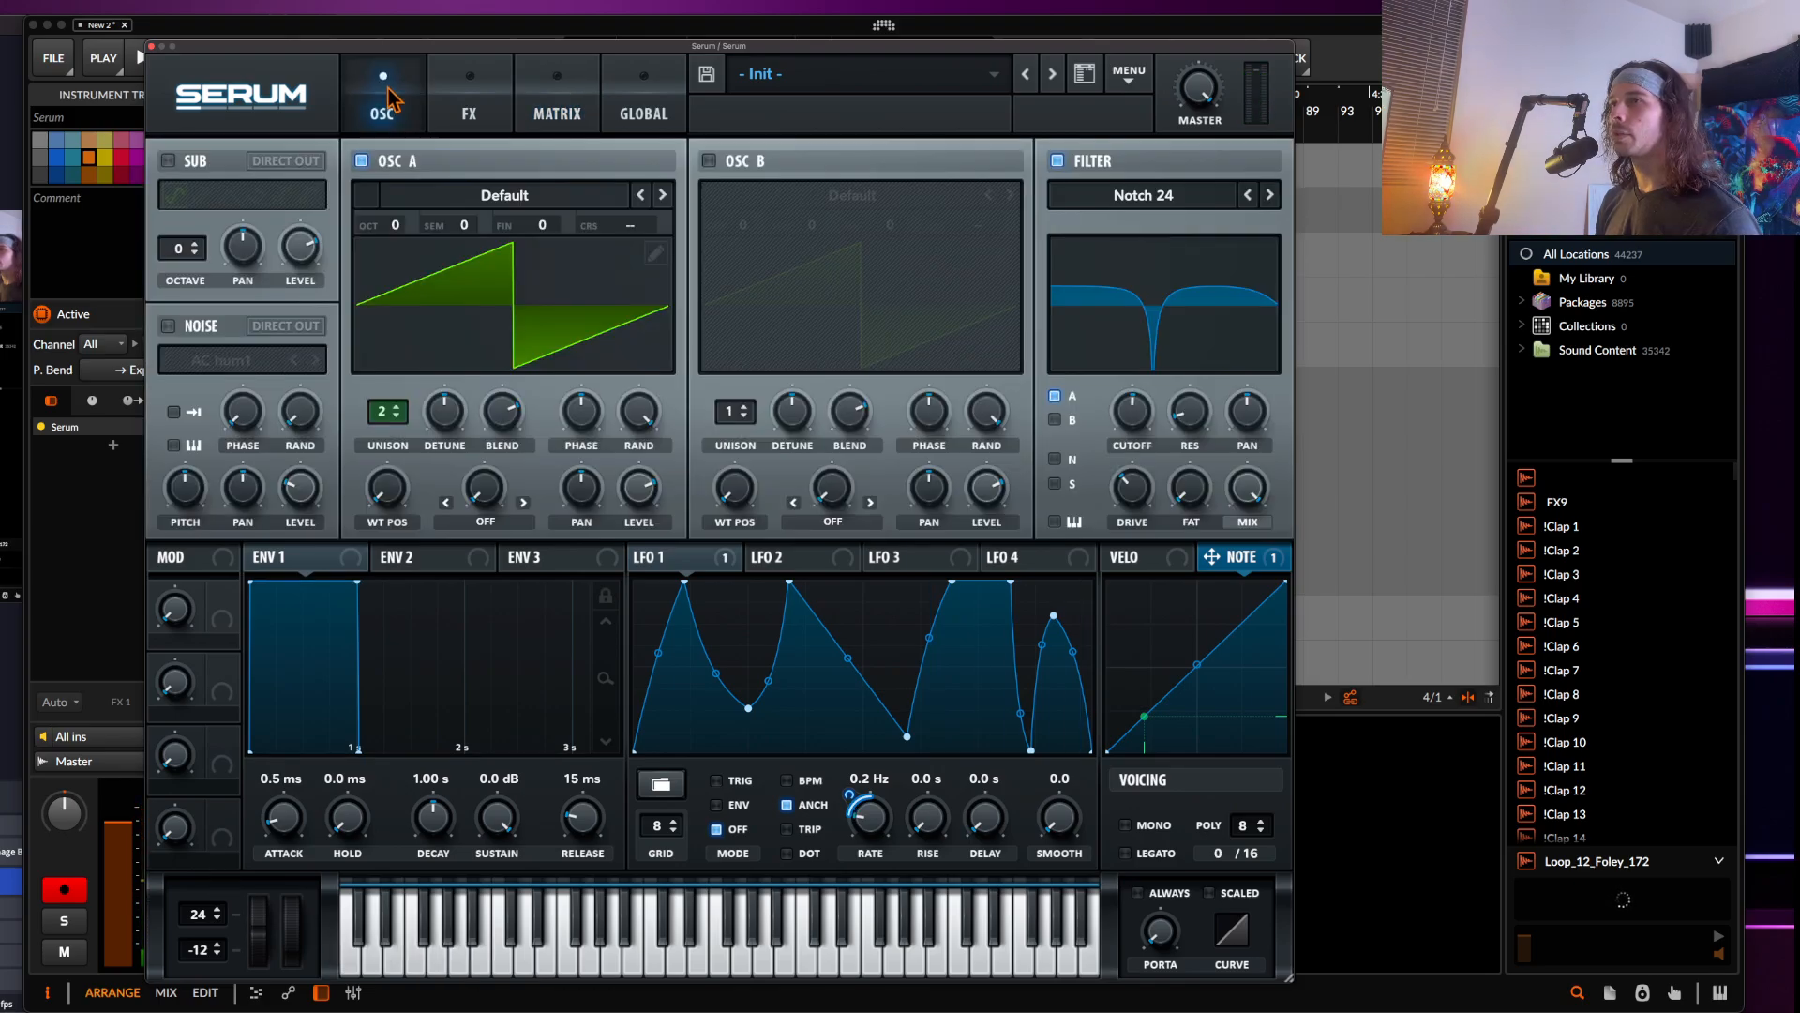
{"action": "left_click", "coordinate": [465, 117]}
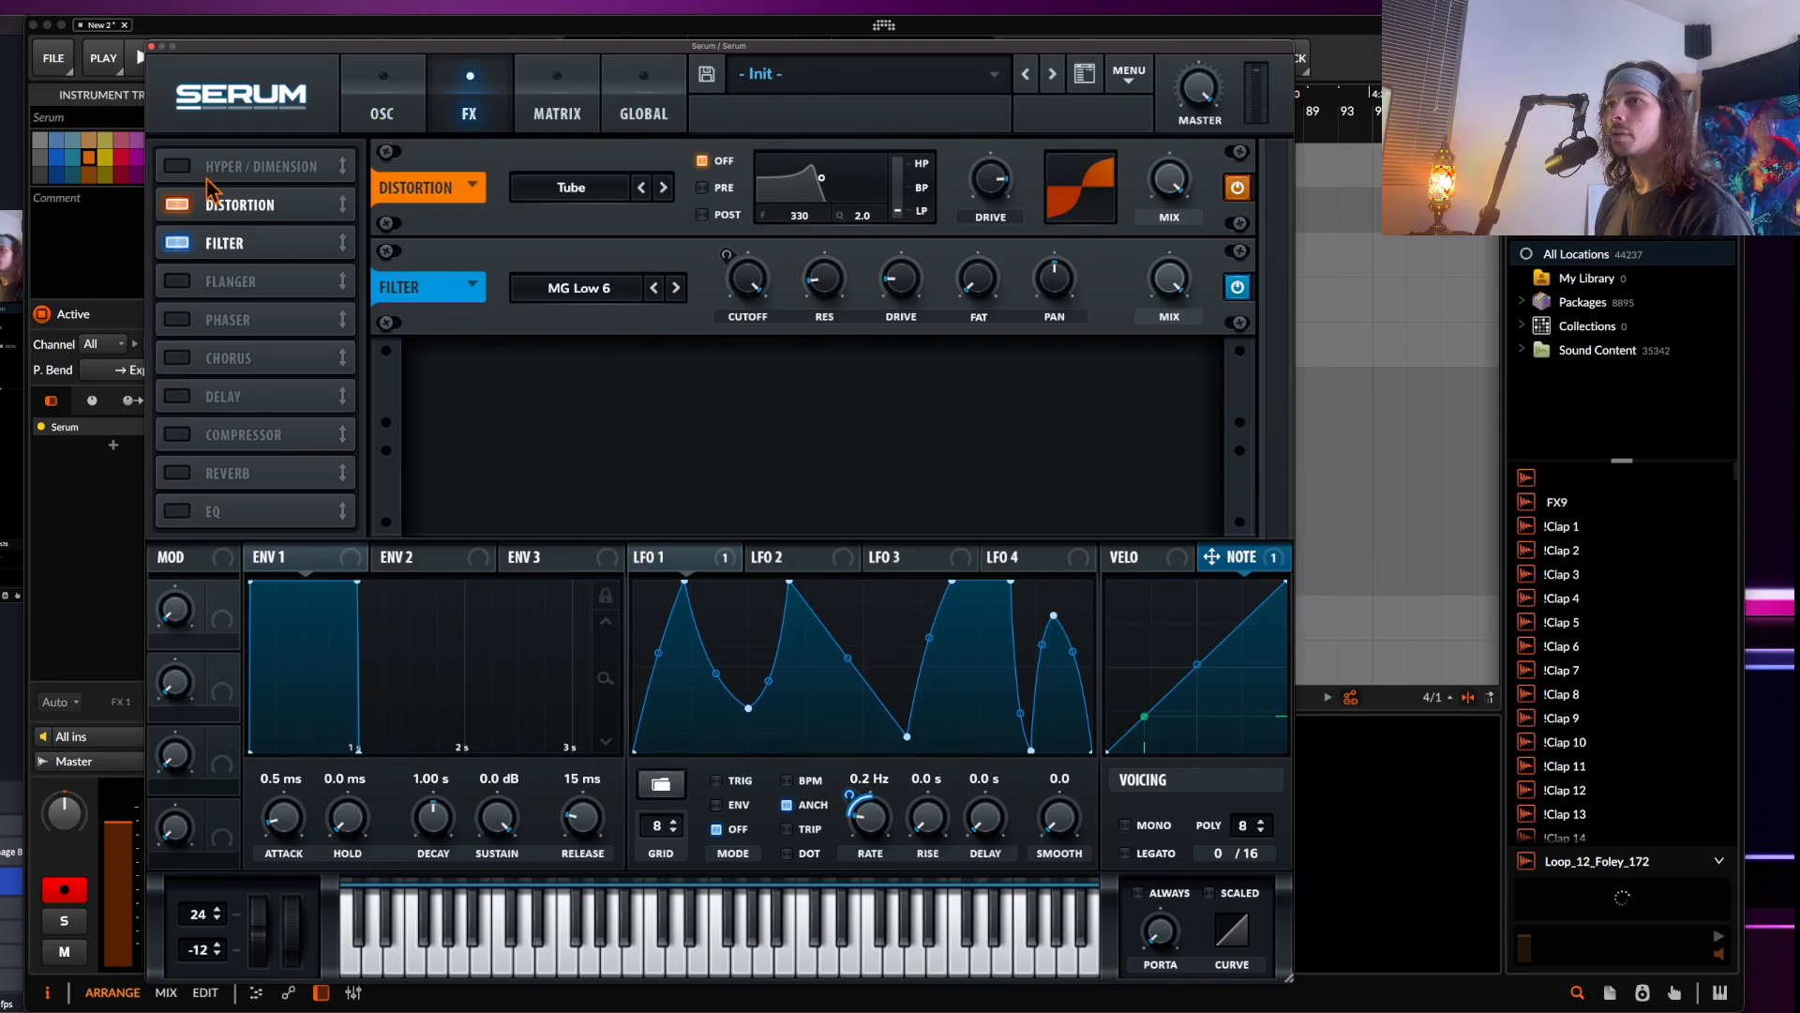
{"action": "left_click", "coordinate": [177, 435]}
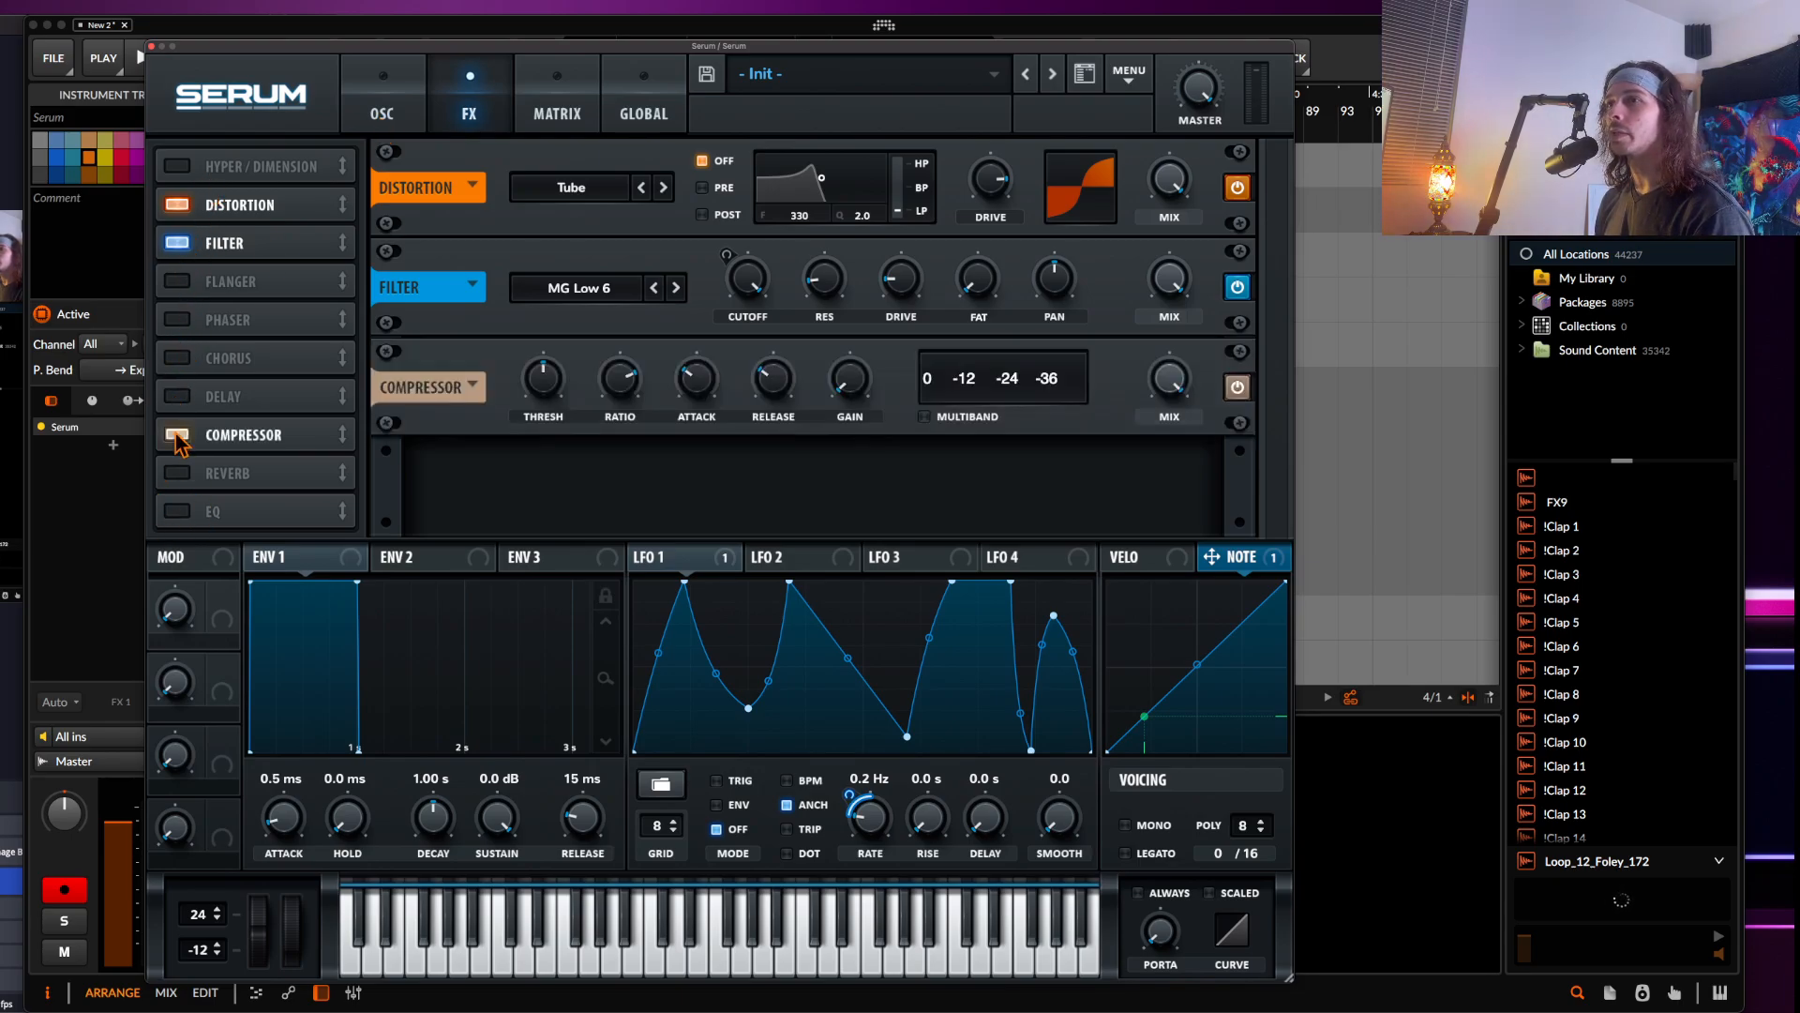
{"action": "left_click", "coordinate": [924, 416]}
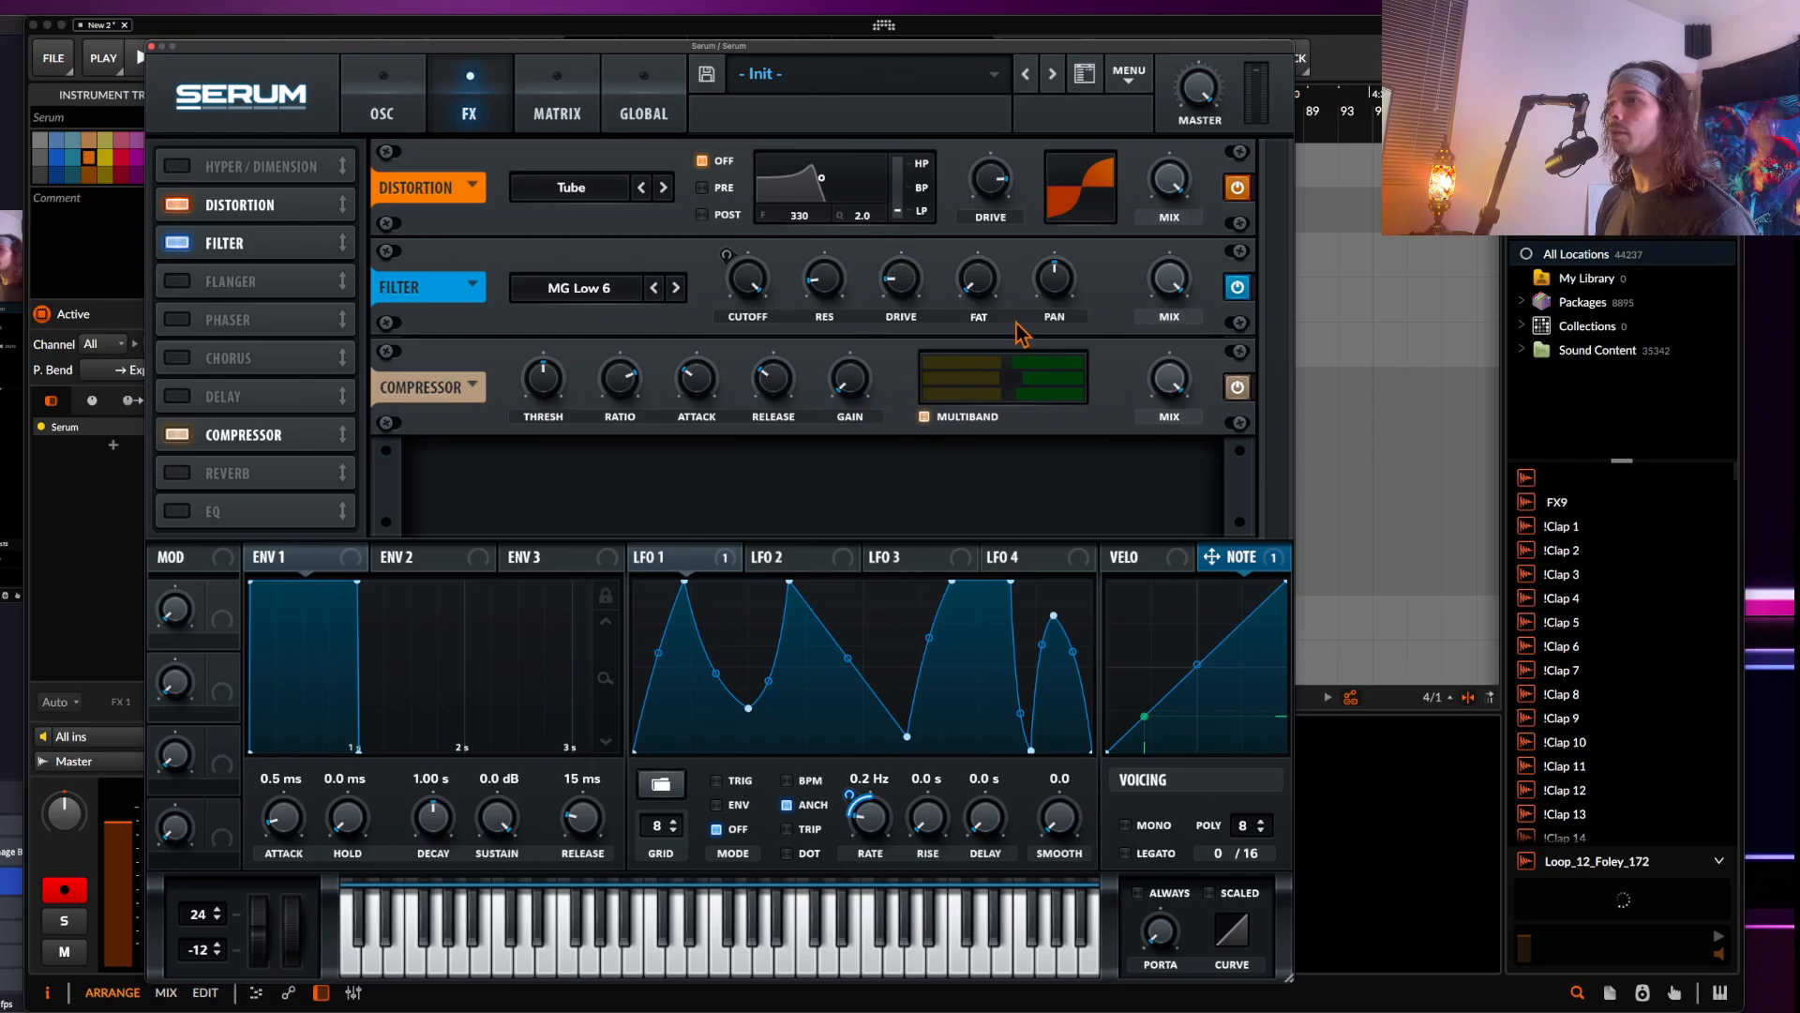
Adjust the compressor's threshold and ratio settings
{"action": "mouse_move", "coordinate": [557, 392]}
{"action": "left_mouse_down"}
{"action": "mouse_move", "coordinate": [549, 455]}
{"action": "mouse_move", "coordinate": [537, 405]}
{"action": "left_mouse_up"}
{"action": "left_click_drag", "start_coordinate": [427, 53], "coordinate": [630, 52]}
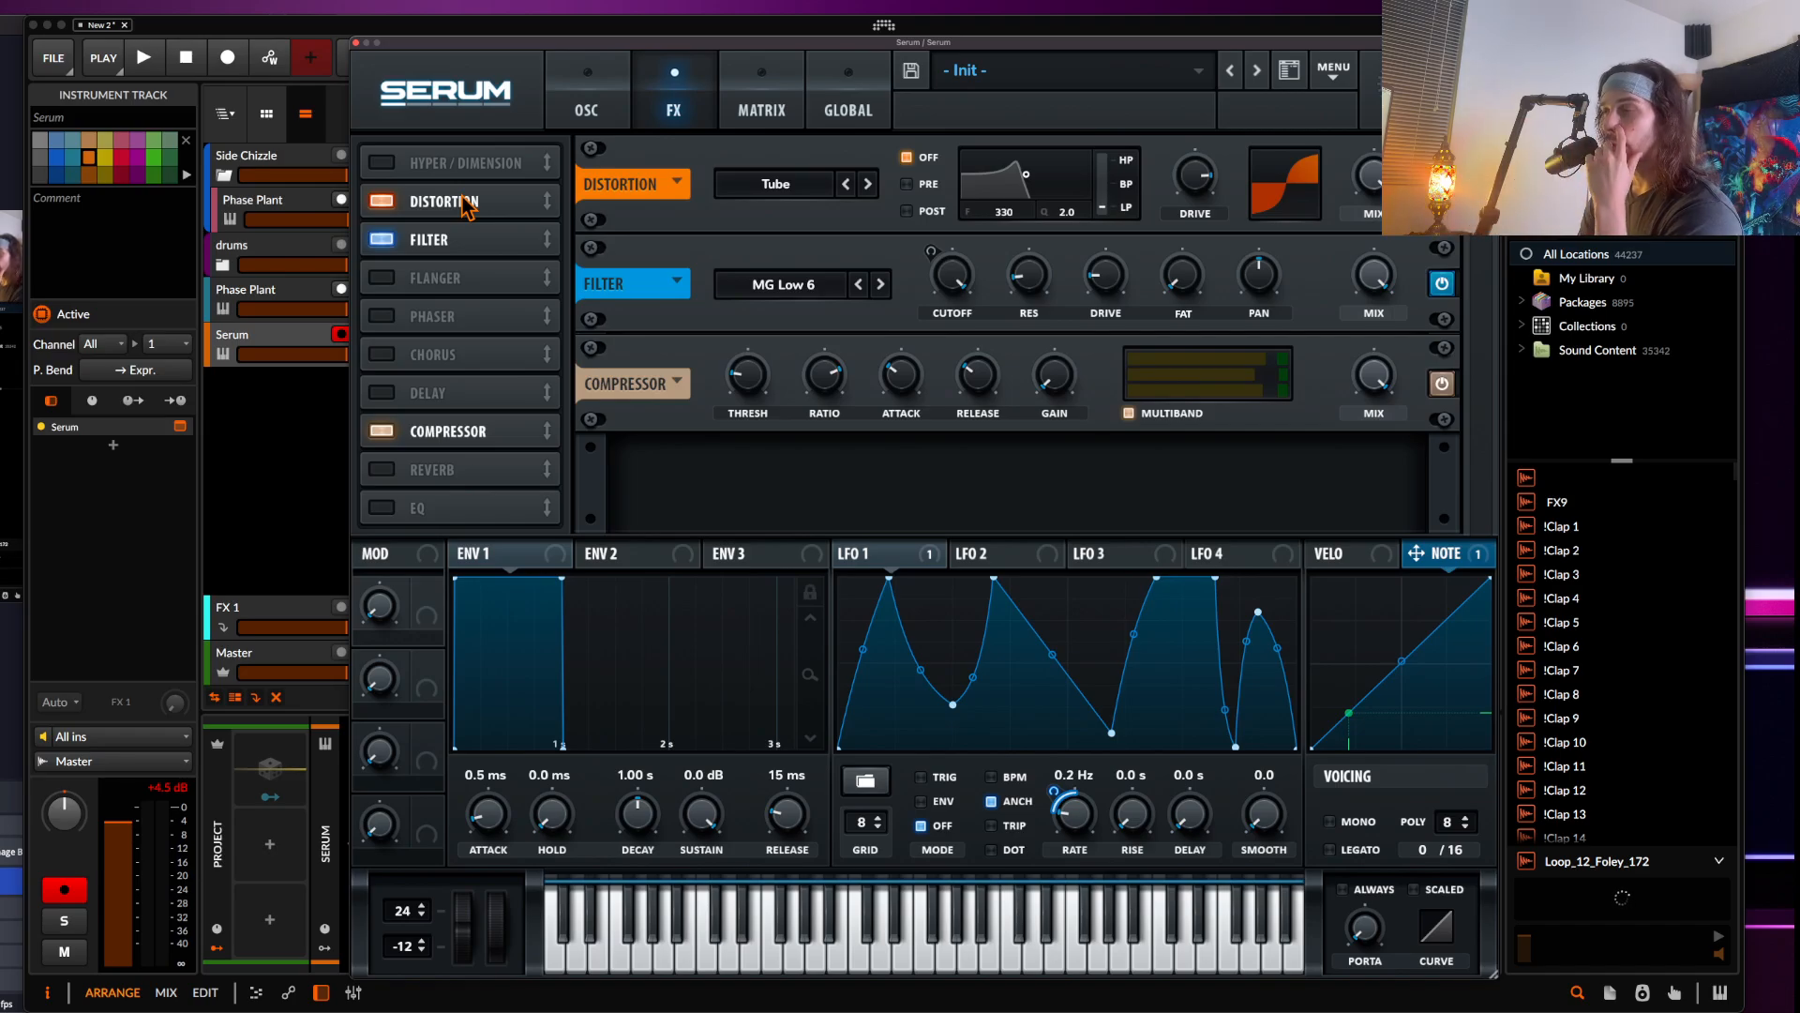
{"action": "left_click_drag", "start_coordinate": [727, 388], "coordinate": [740, 497]}
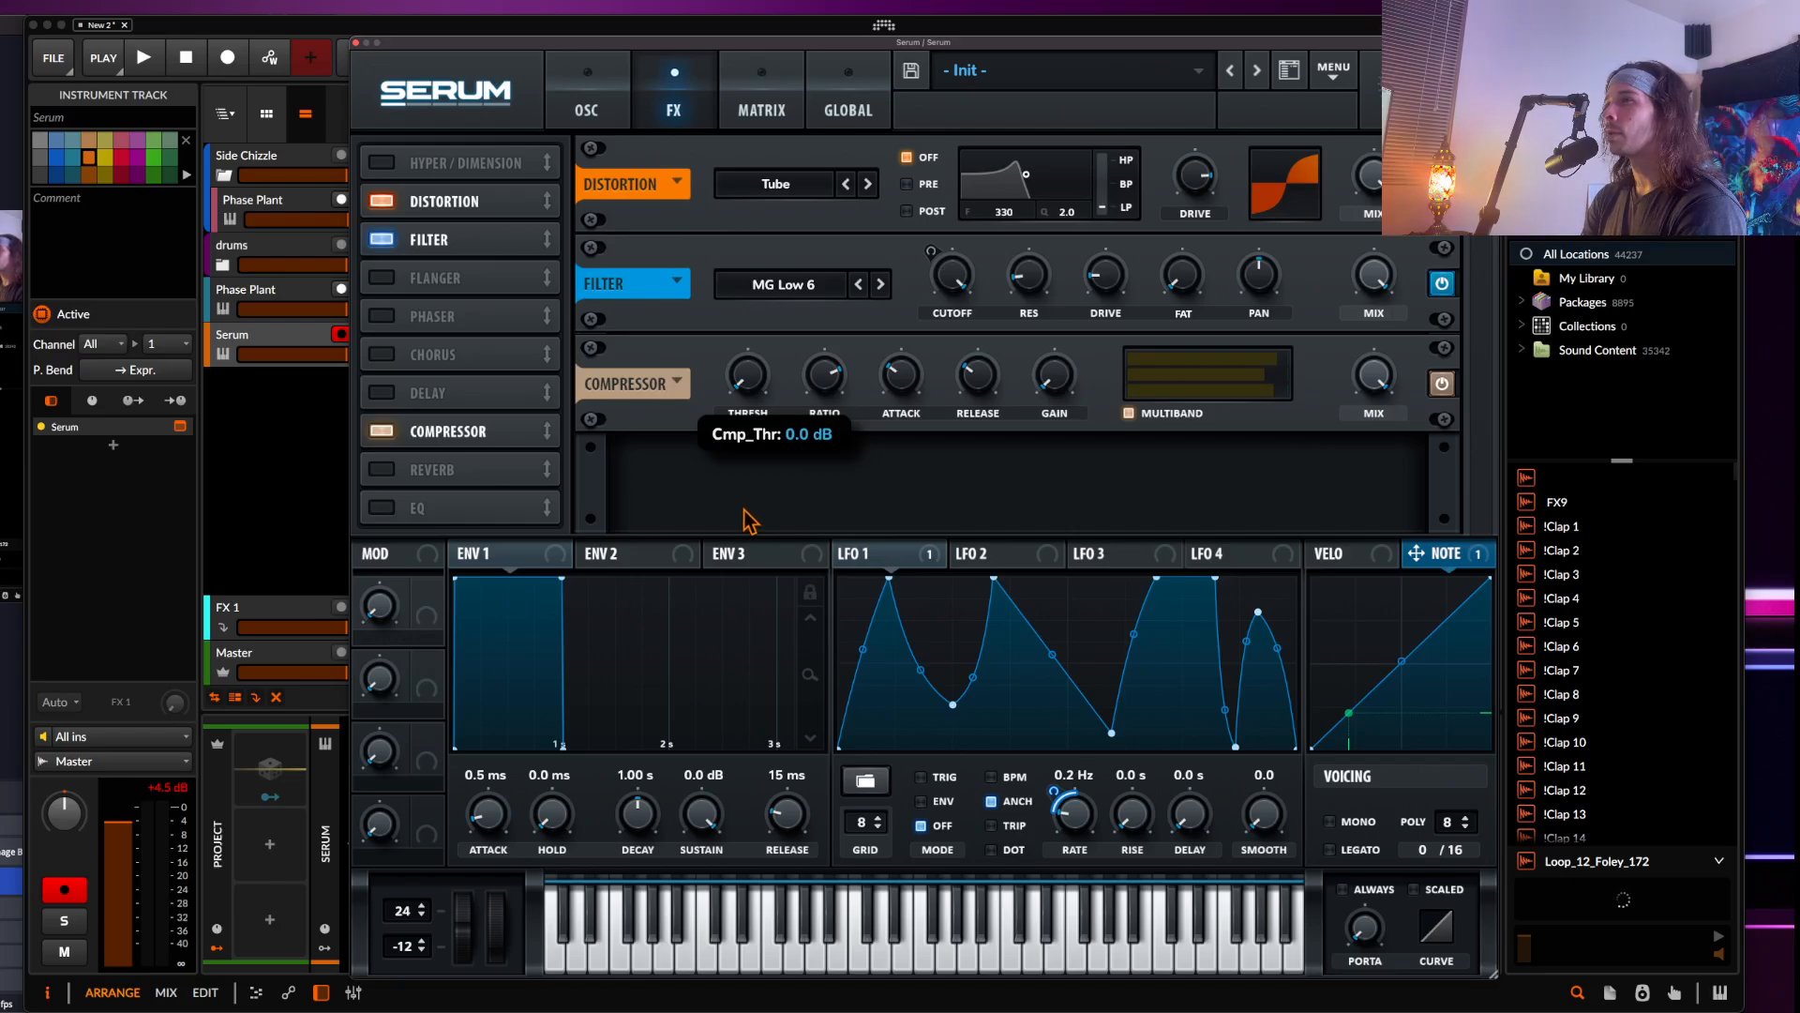
{"action": "left_click_drag", "start_coordinate": [741, 448], "coordinate": [711, 363]}
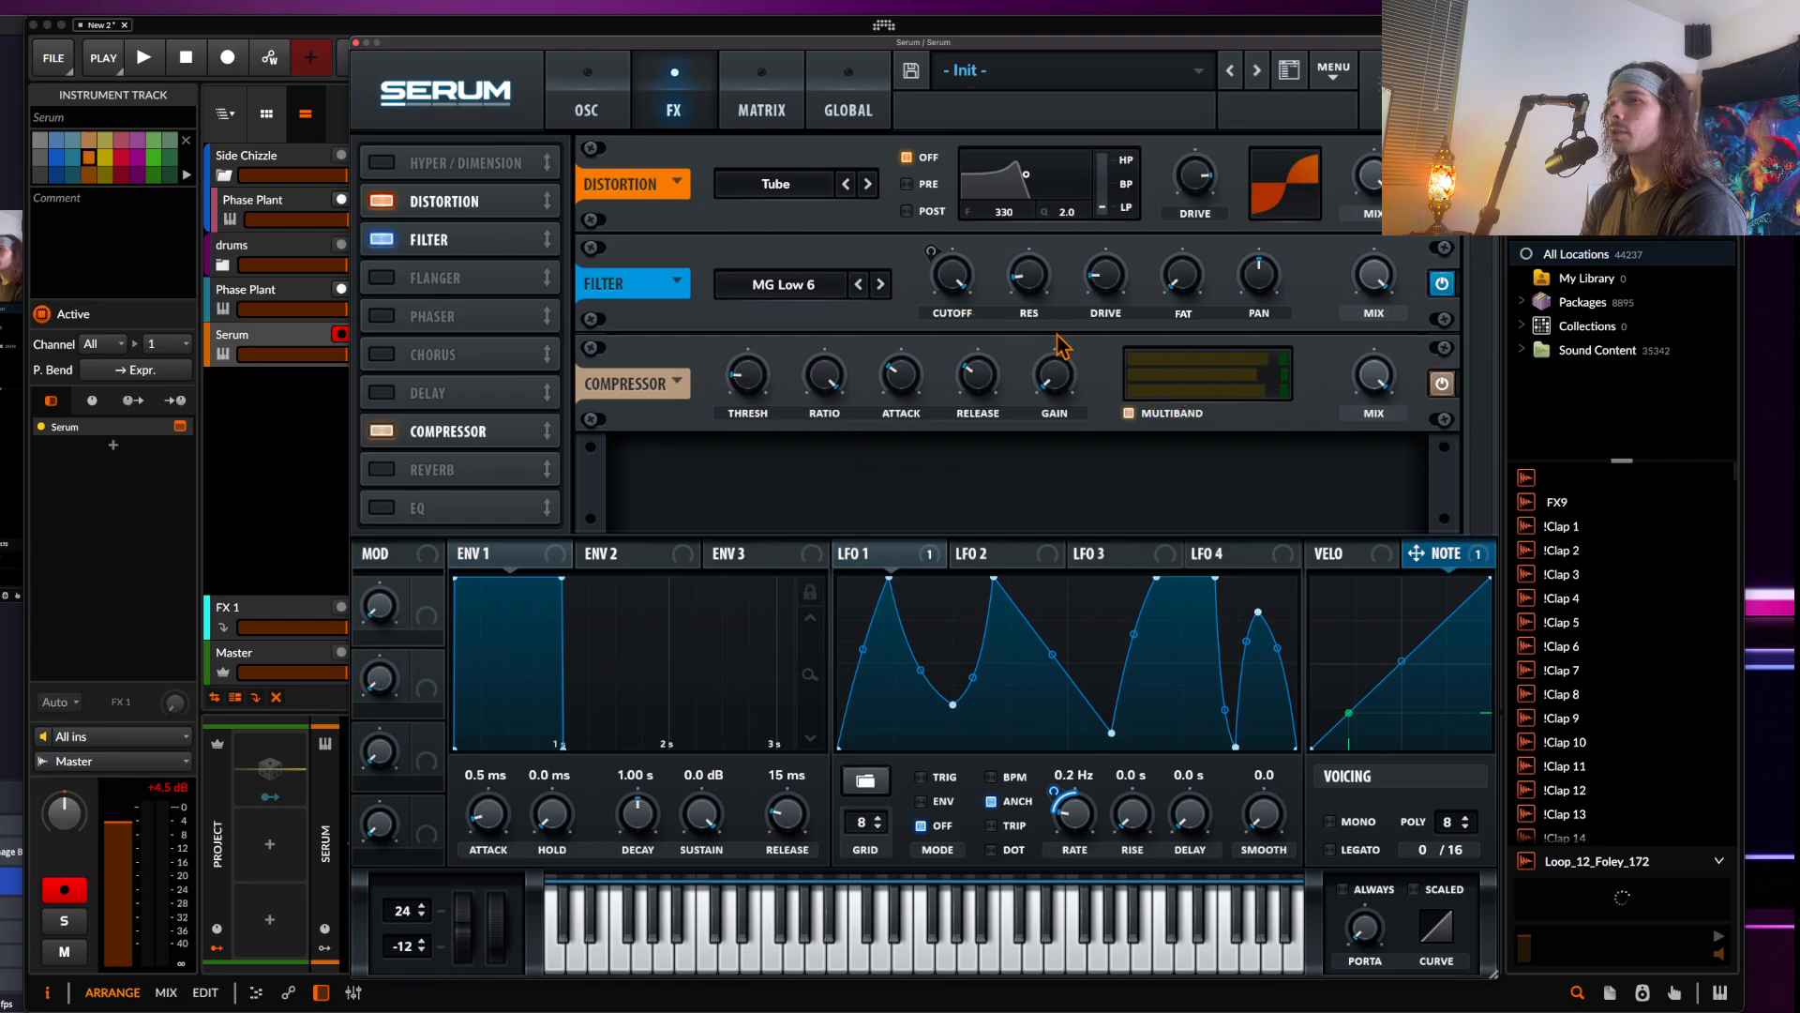
{"action": "left_click", "coordinate": [168, 797]}
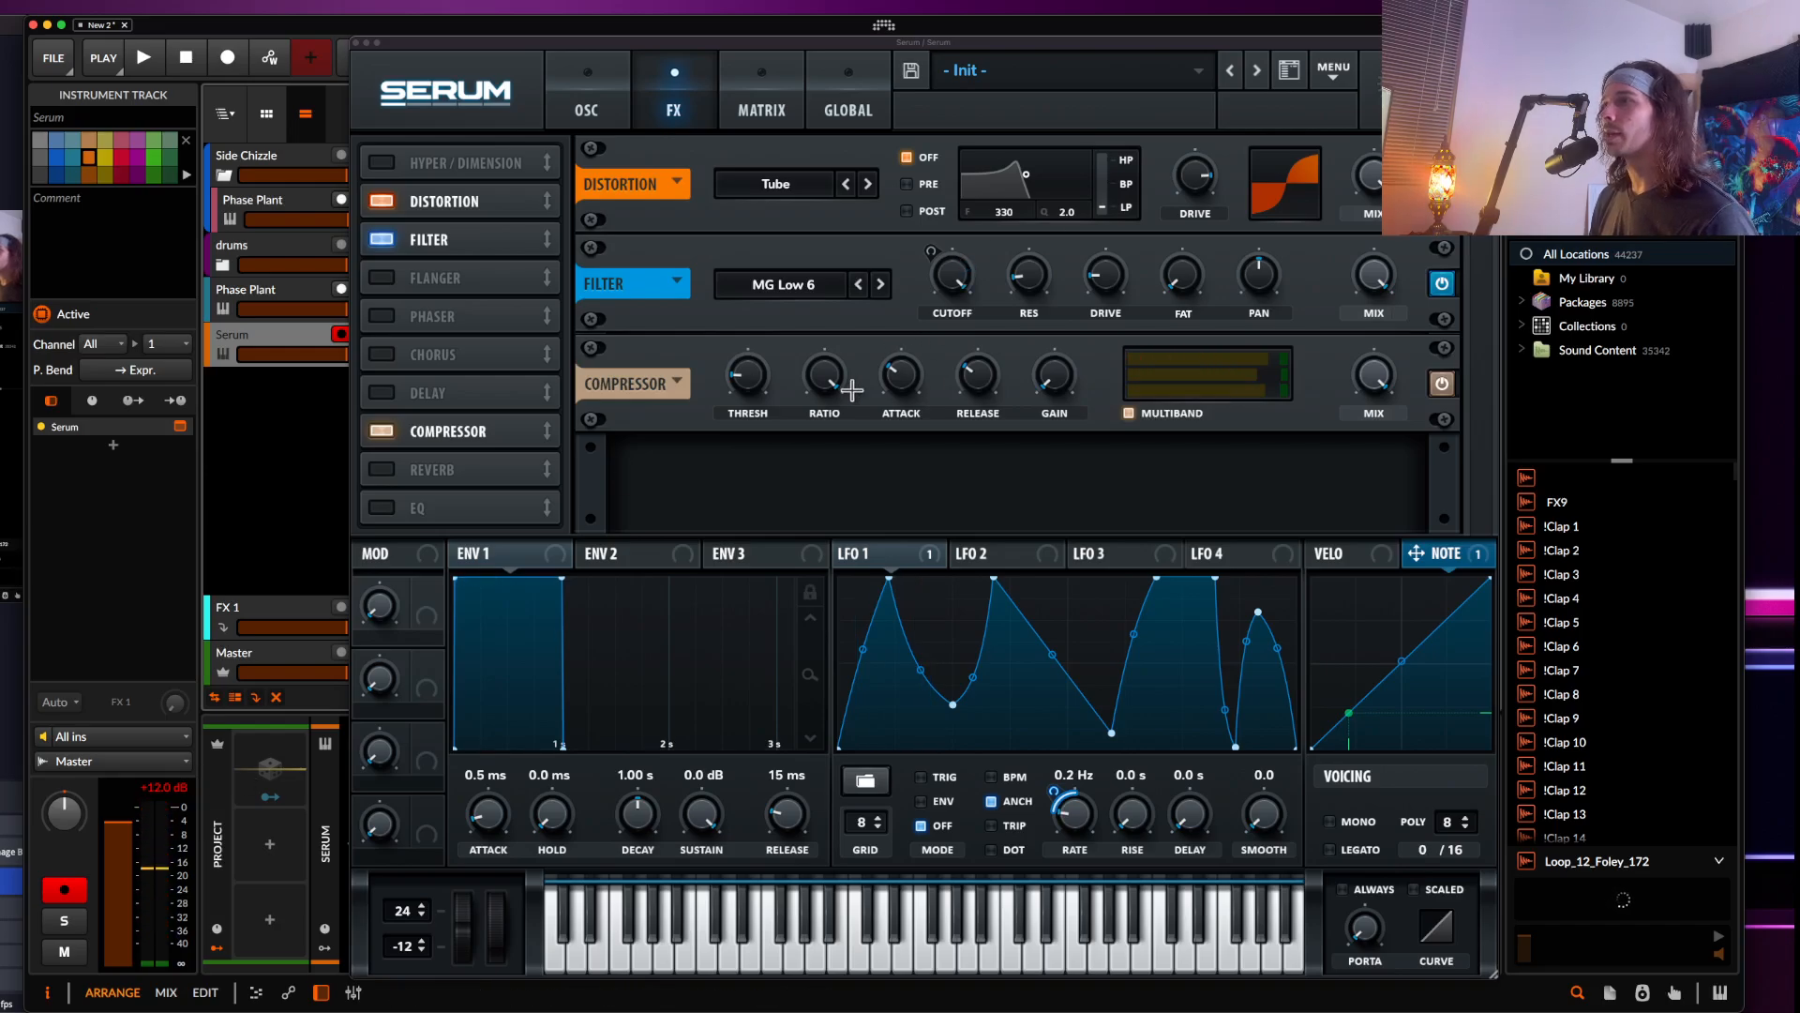
{"action": "left_click_drag", "start_coordinate": [825, 380], "coordinate": [823, 422]}
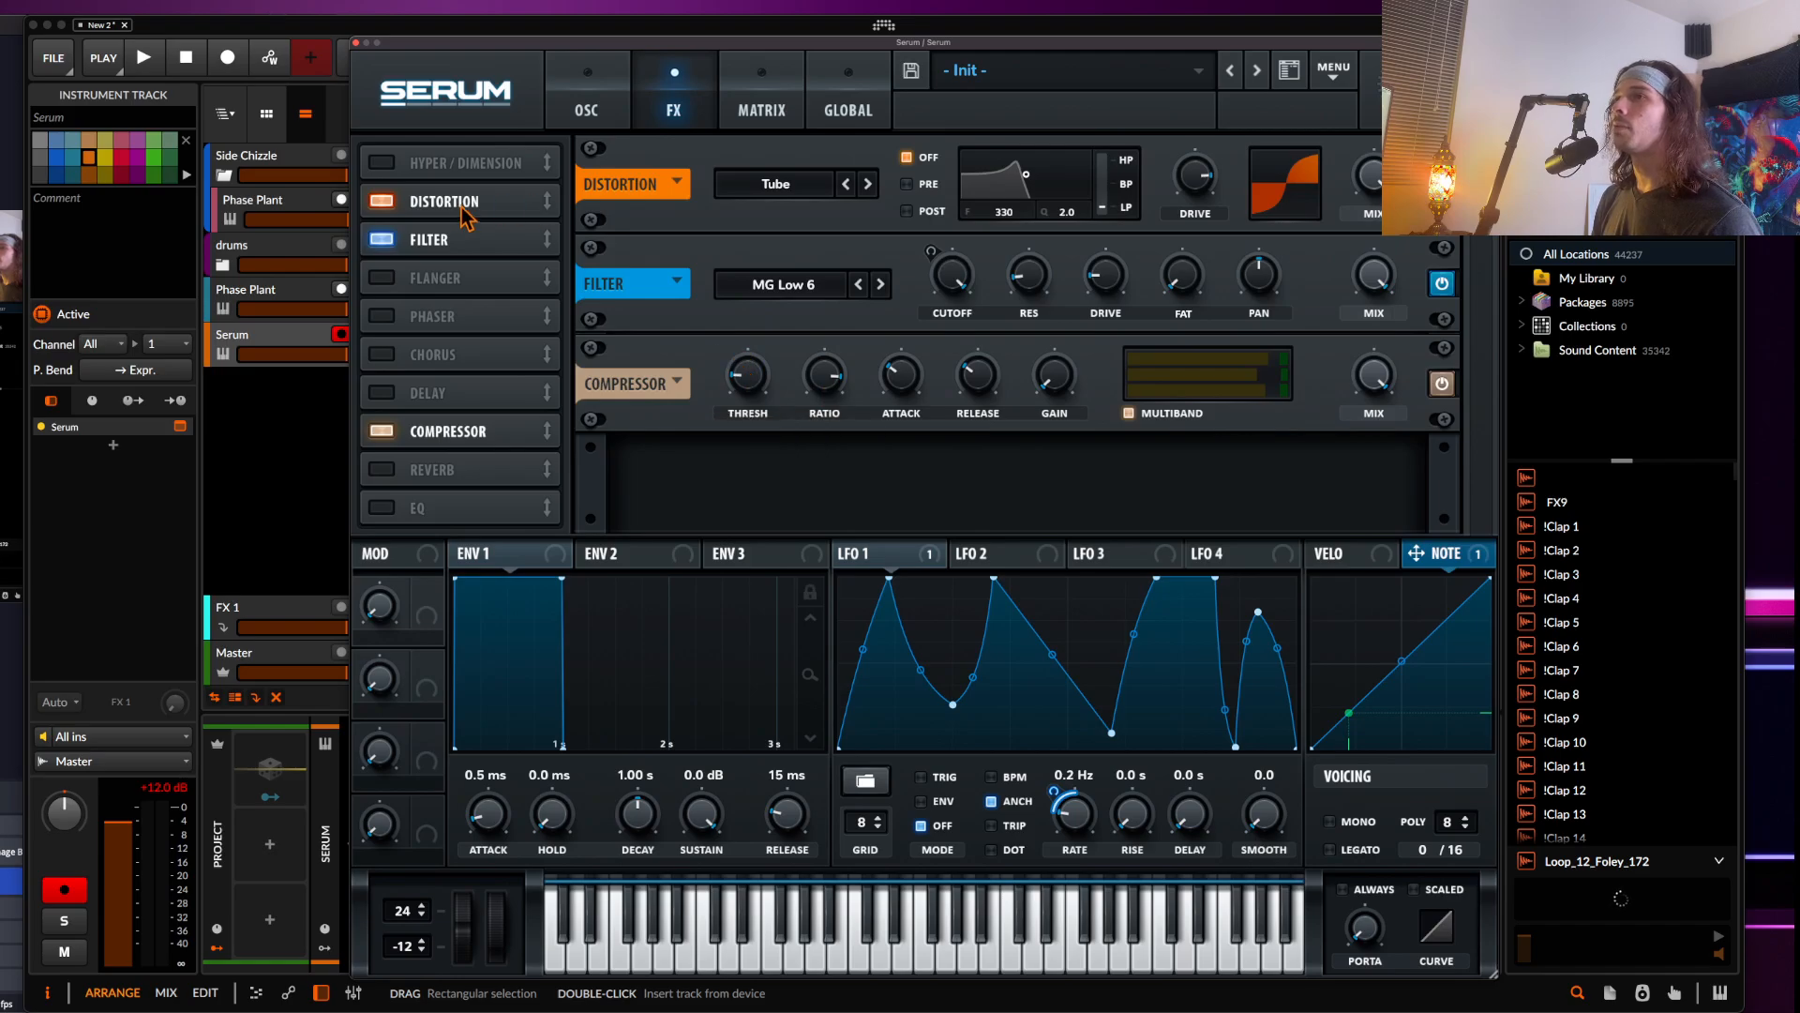
Move the Distortion effect below the Compressor and switch its mode to HardClip
{"action": "left_click_drag", "start_coordinate": [461, 205], "coordinate": [460, 443]}
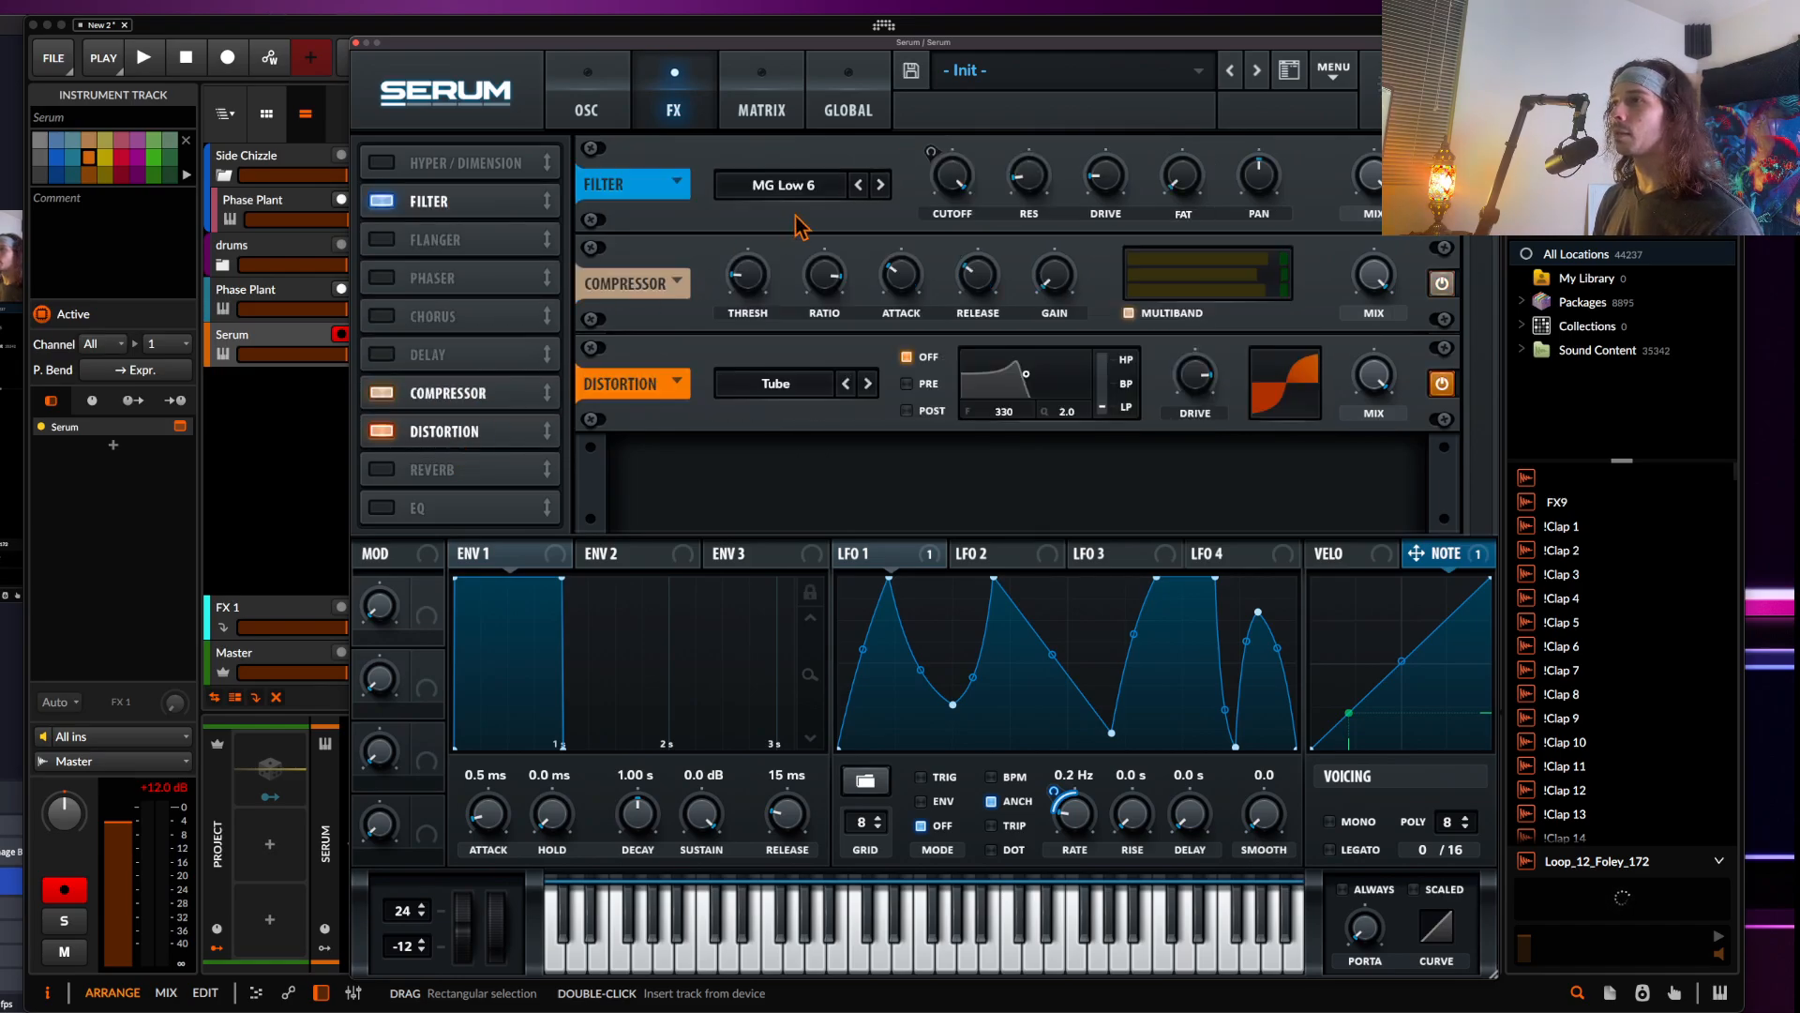
{"action": "left_click", "coordinate": [819, 377]}
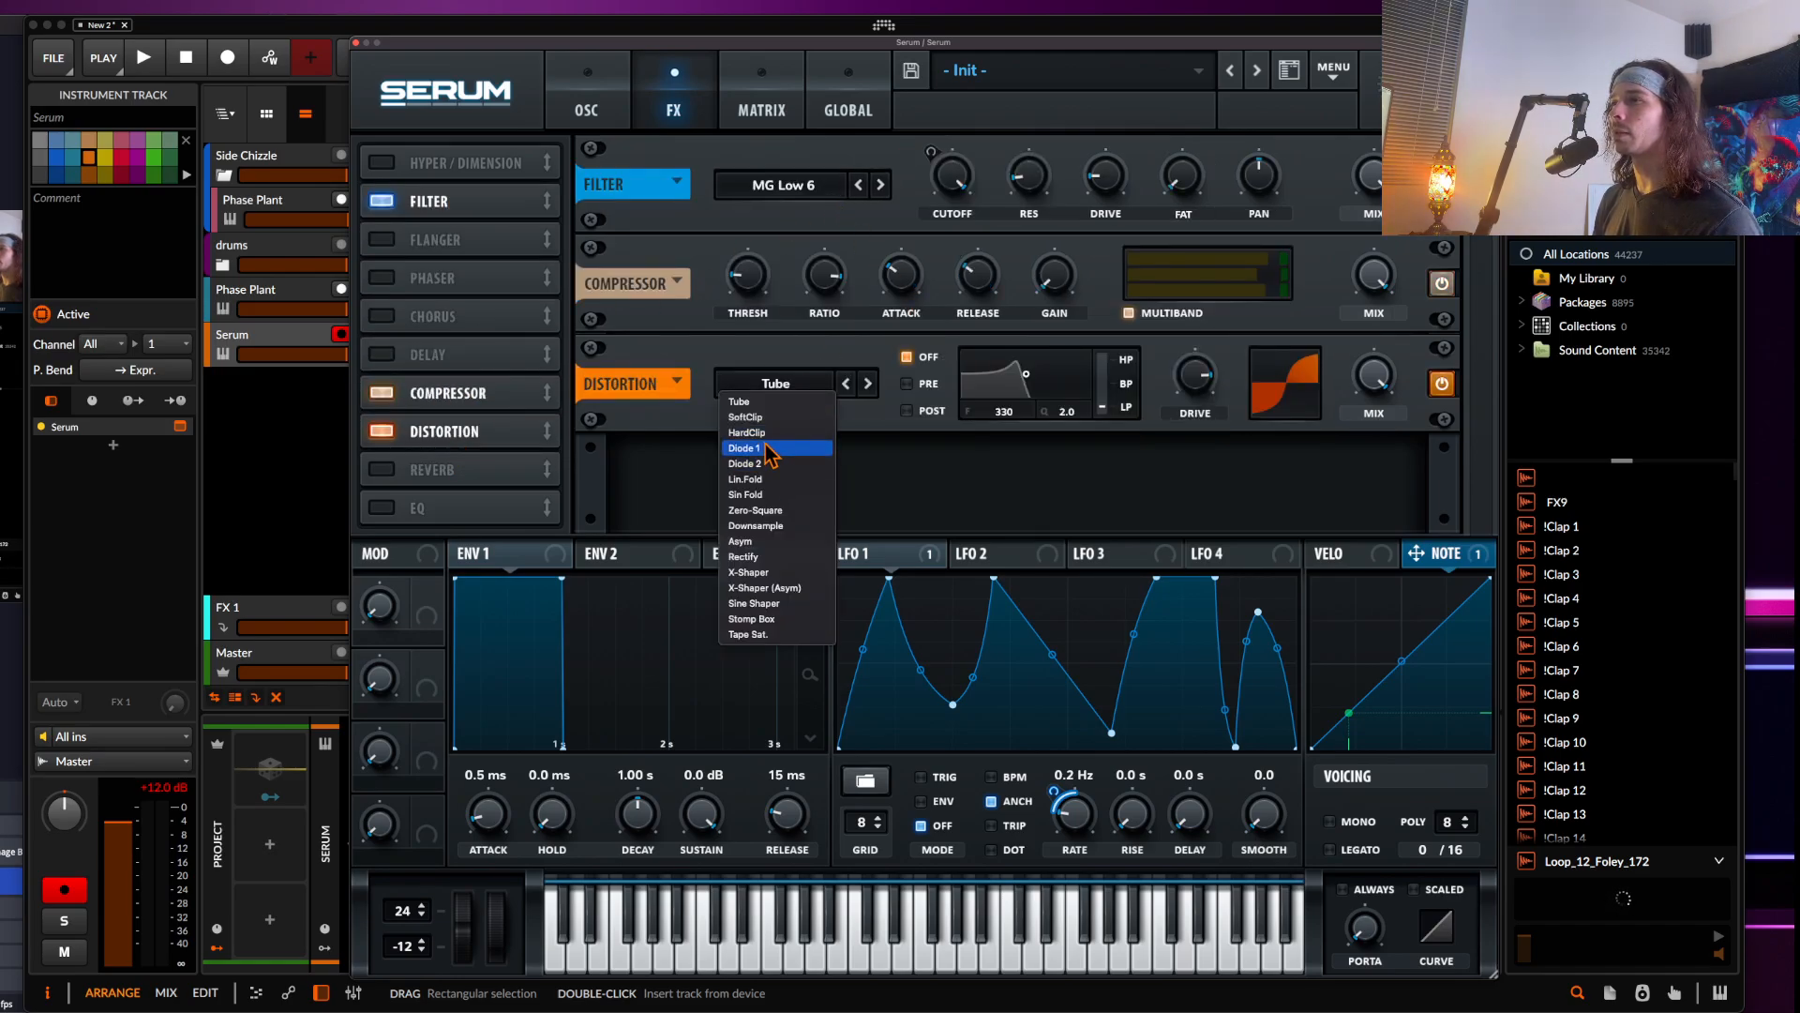
{"action": "left_click", "coordinate": [752, 422]}
{"action": "left_click", "coordinate": [790, 386]}
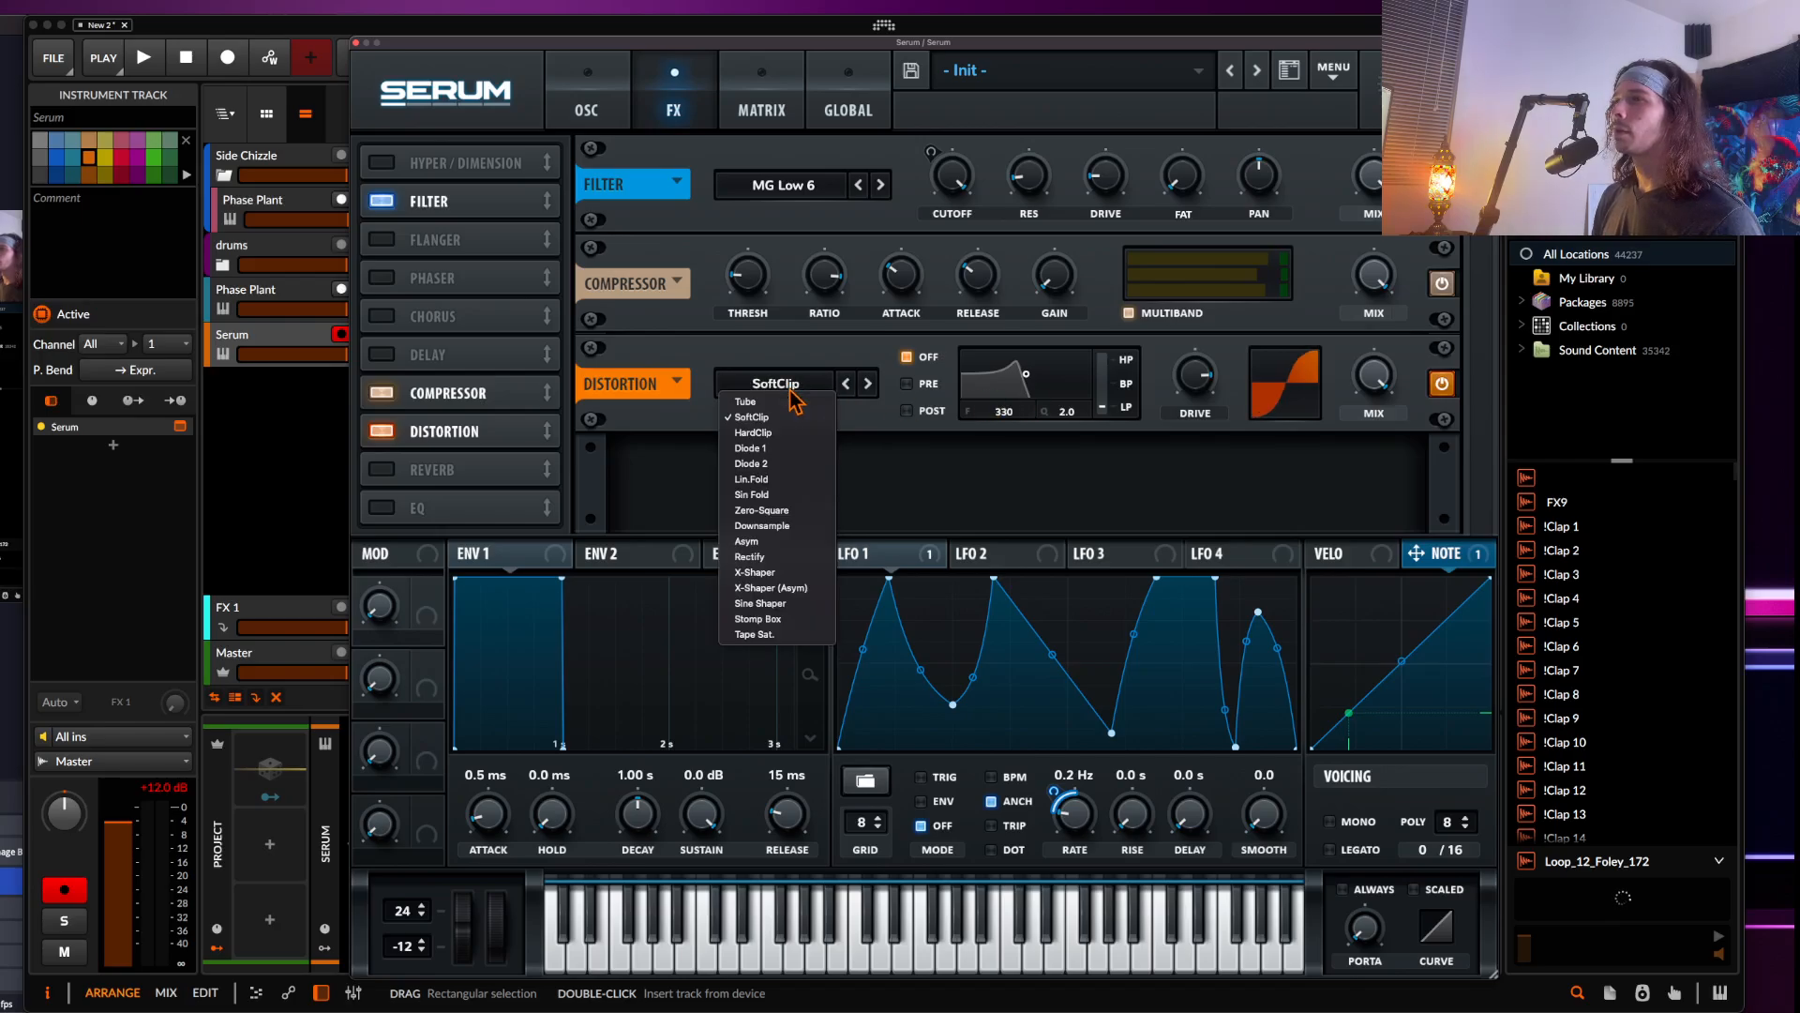
{"action": "left_click", "coordinate": [868, 383]}
{"action": "left_click", "coordinate": [868, 384]}
Set the distortion's filter to Post with frequency 13290 and Q 0.1
{"action": "left_click", "coordinate": [906, 410]}
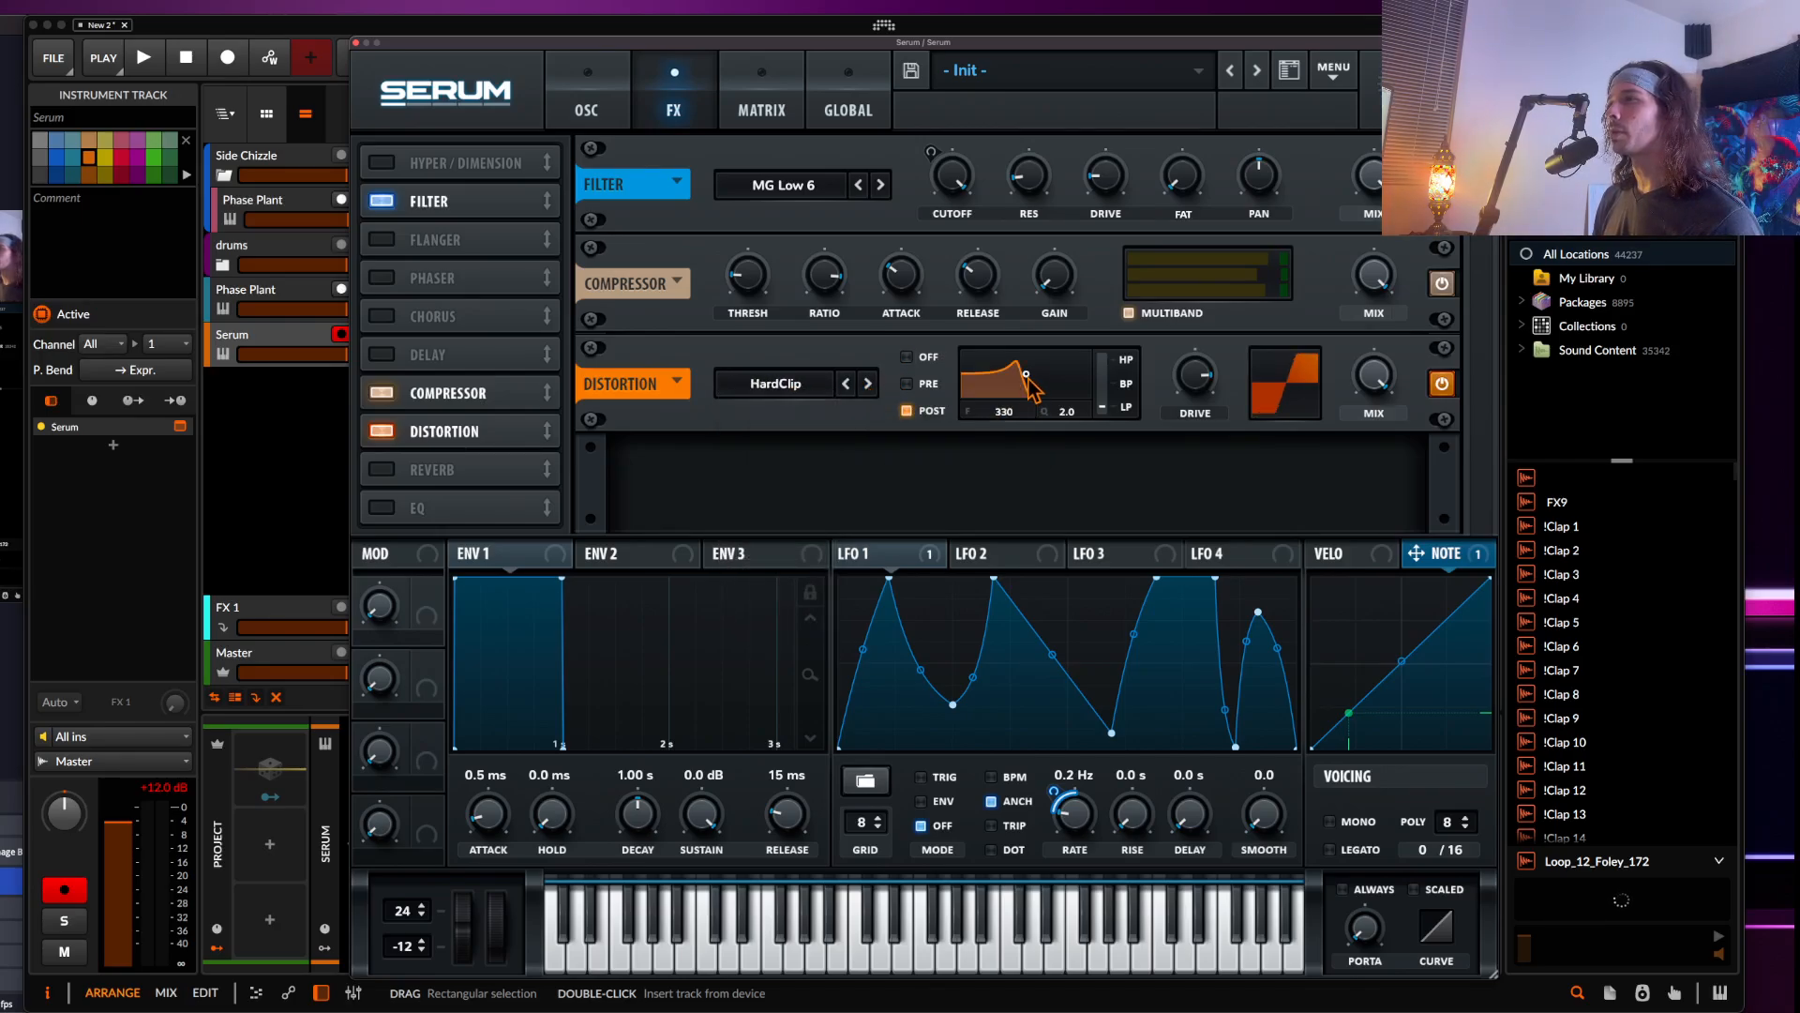
{"action": "left_click_drag", "start_coordinate": [1027, 375], "coordinate": [1277, 433]}
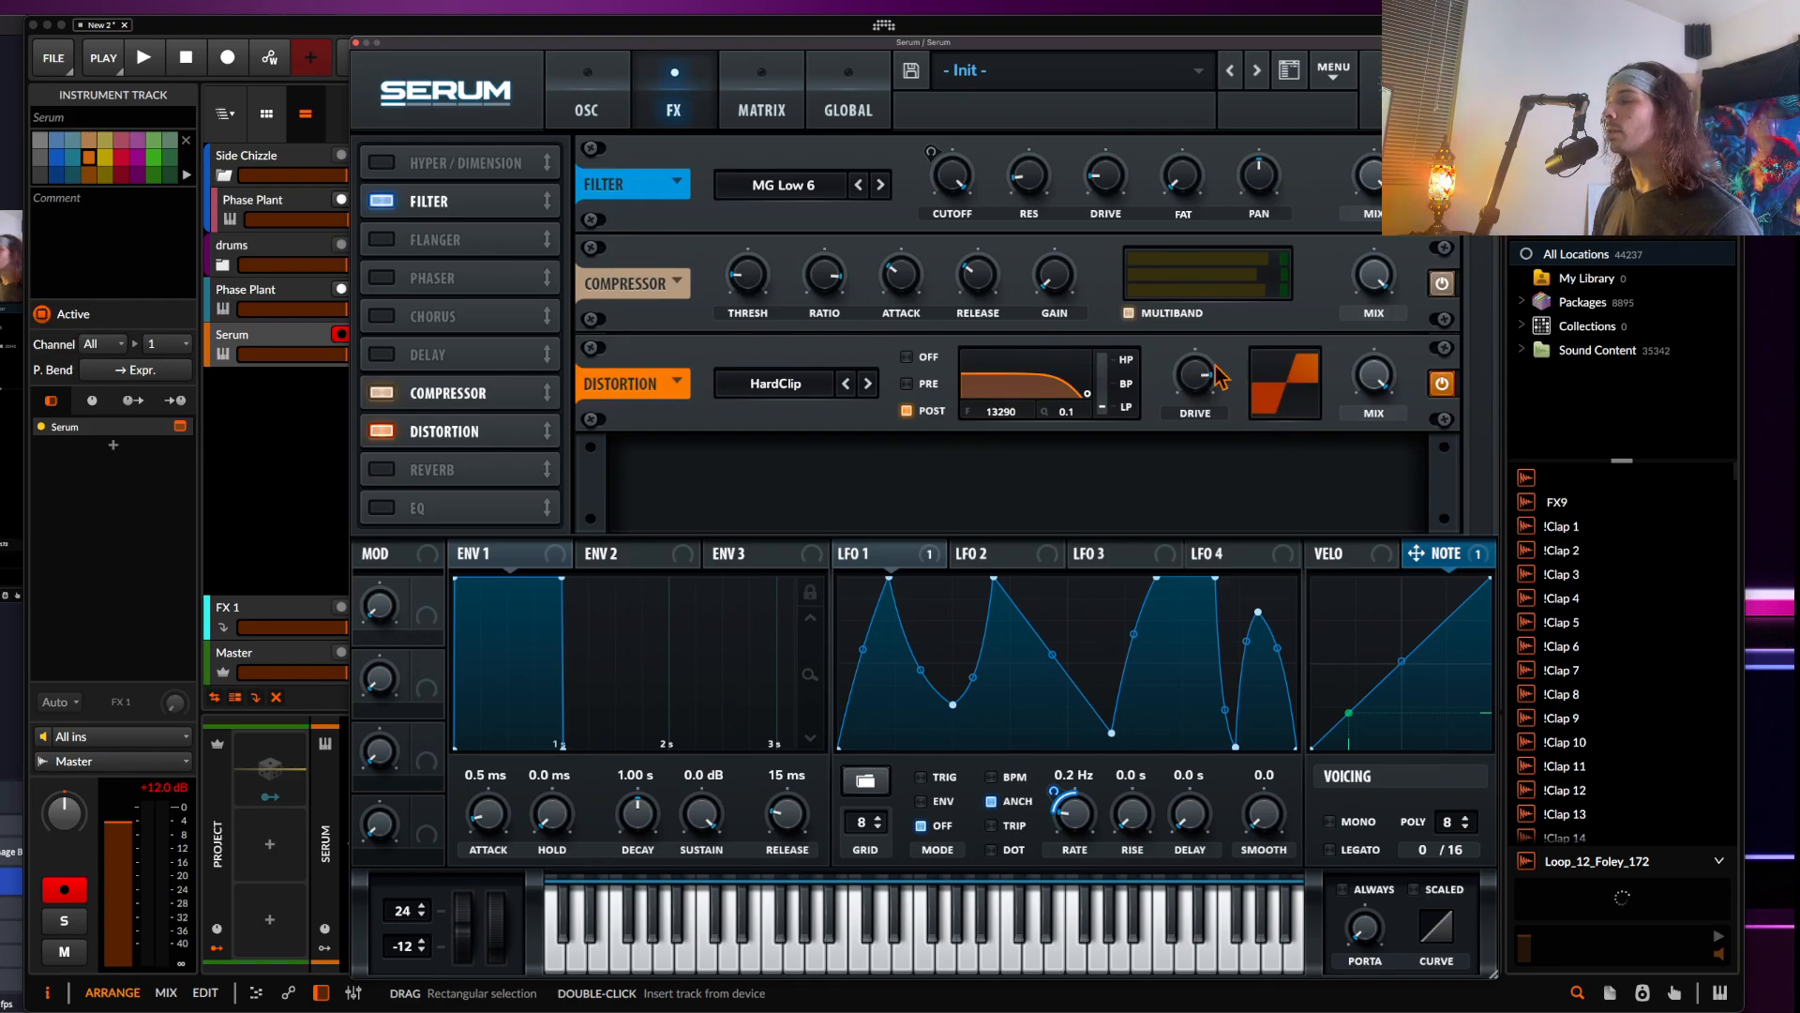
{"action": "left_click", "coordinate": [167, 789]}
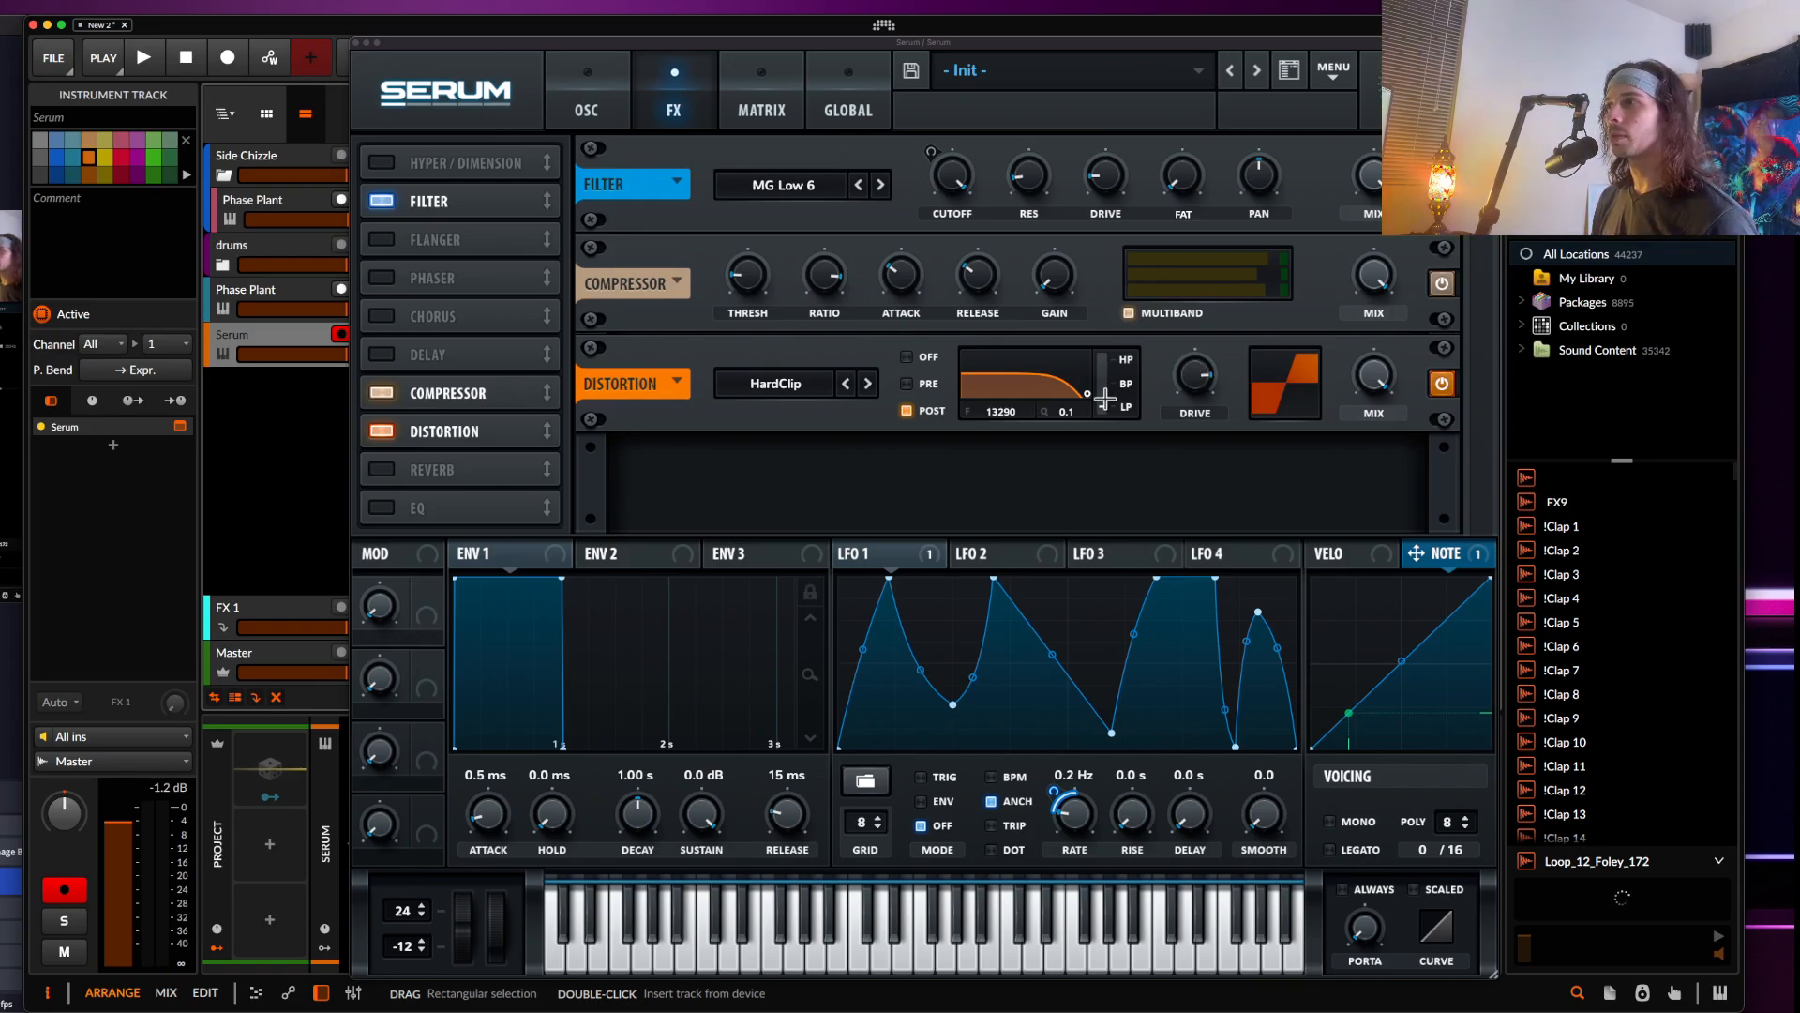
{"action": "left_click_drag", "start_coordinate": [1091, 395], "coordinate": [1110, 414]}
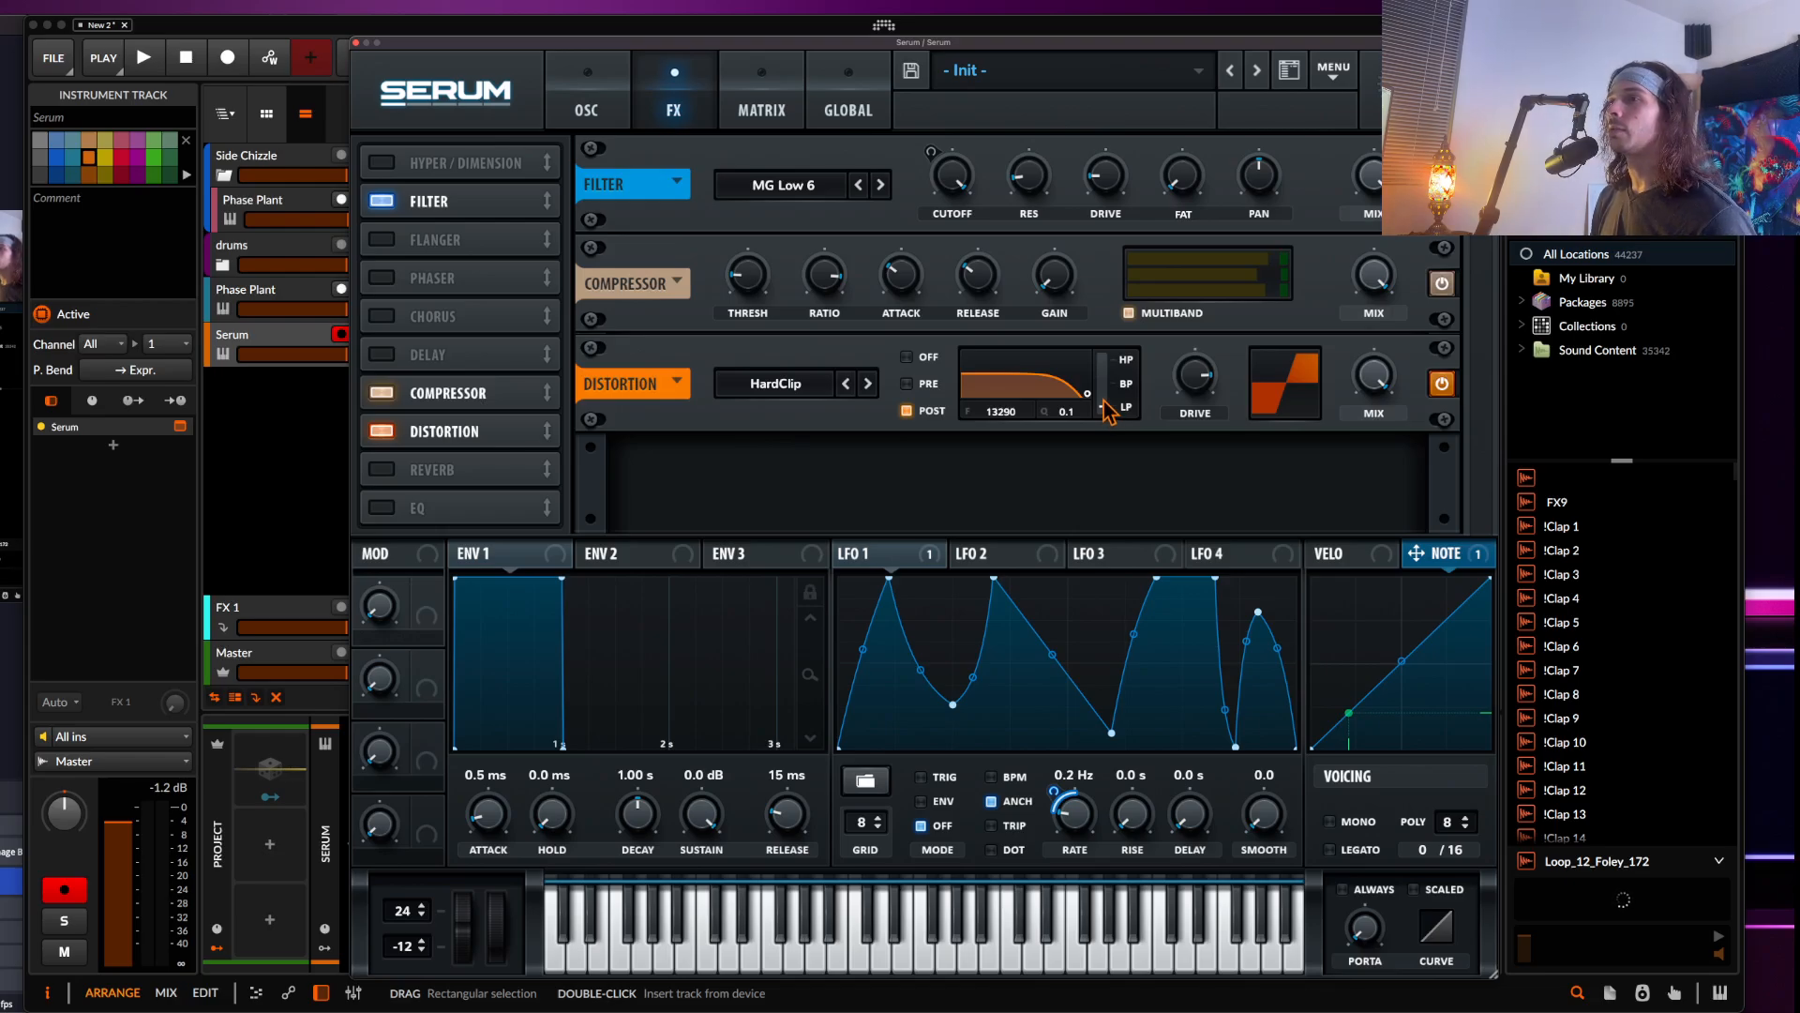
{"action": "left_click", "coordinate": [1439, 385]}
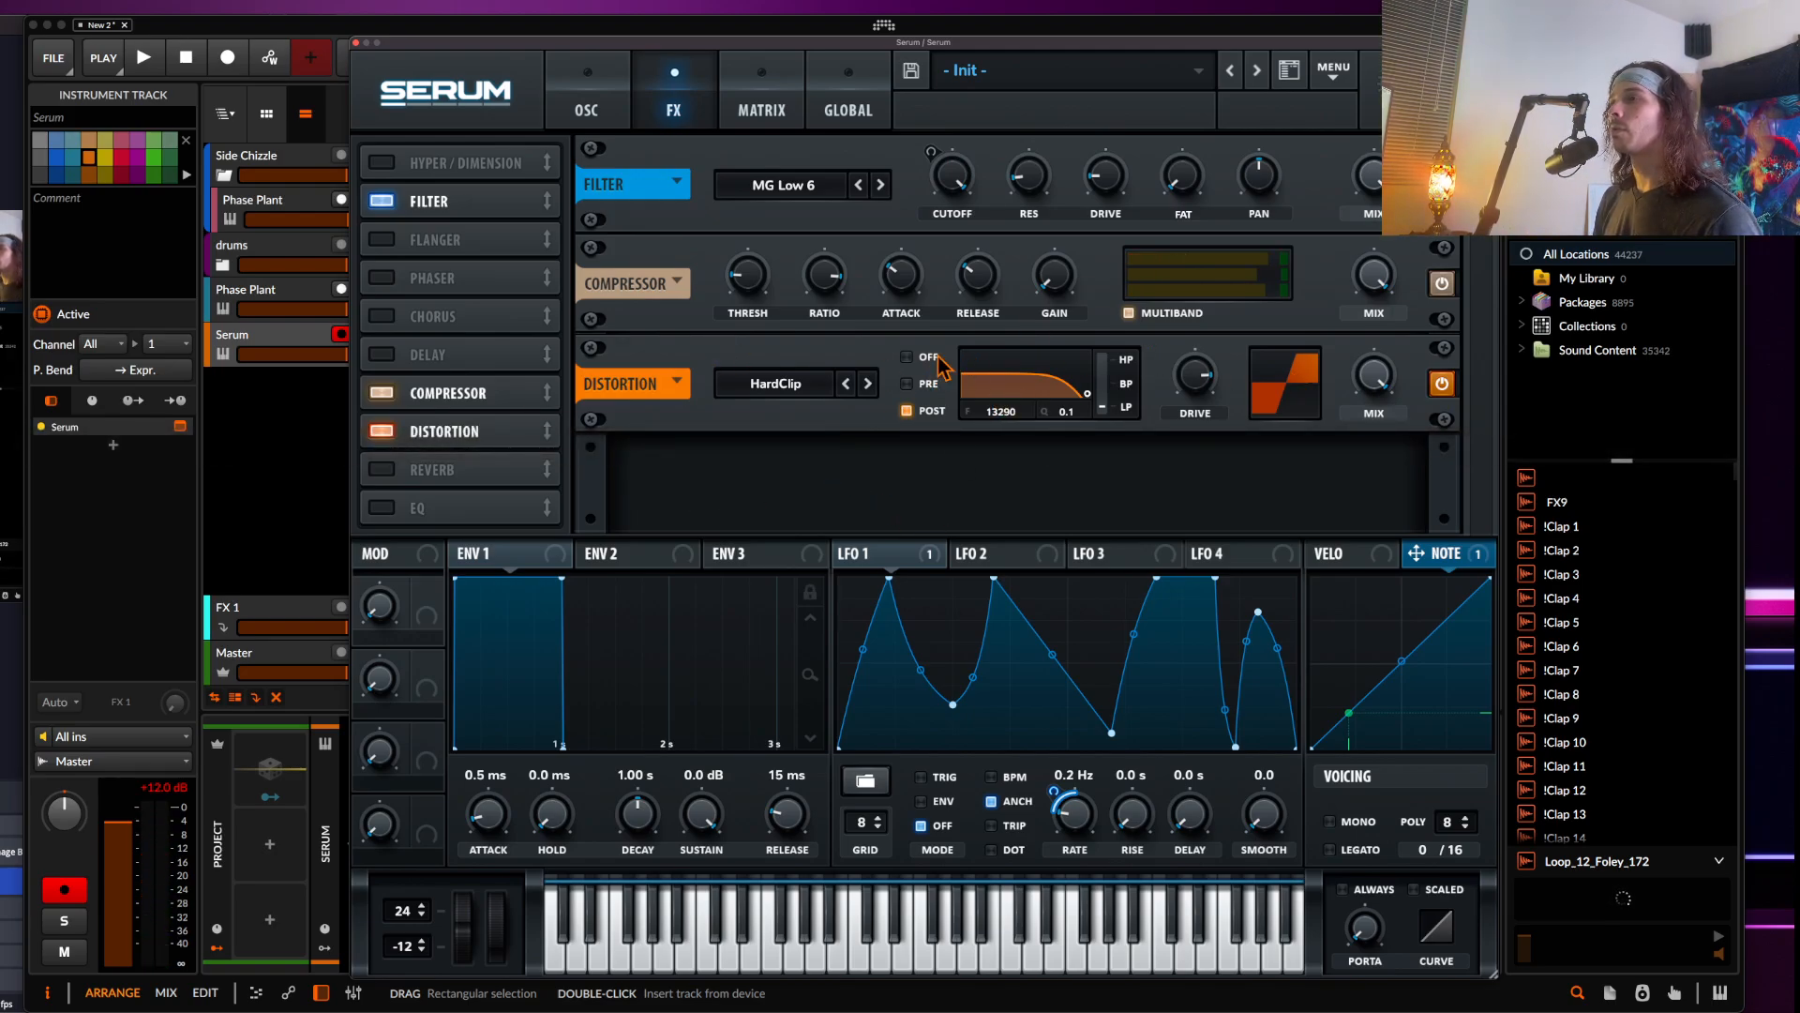
Assign LFO 2 to modulate the distortion filter frequency and check the route in the matrix
{"action": "left_click", "coordinate": [992, 558]}
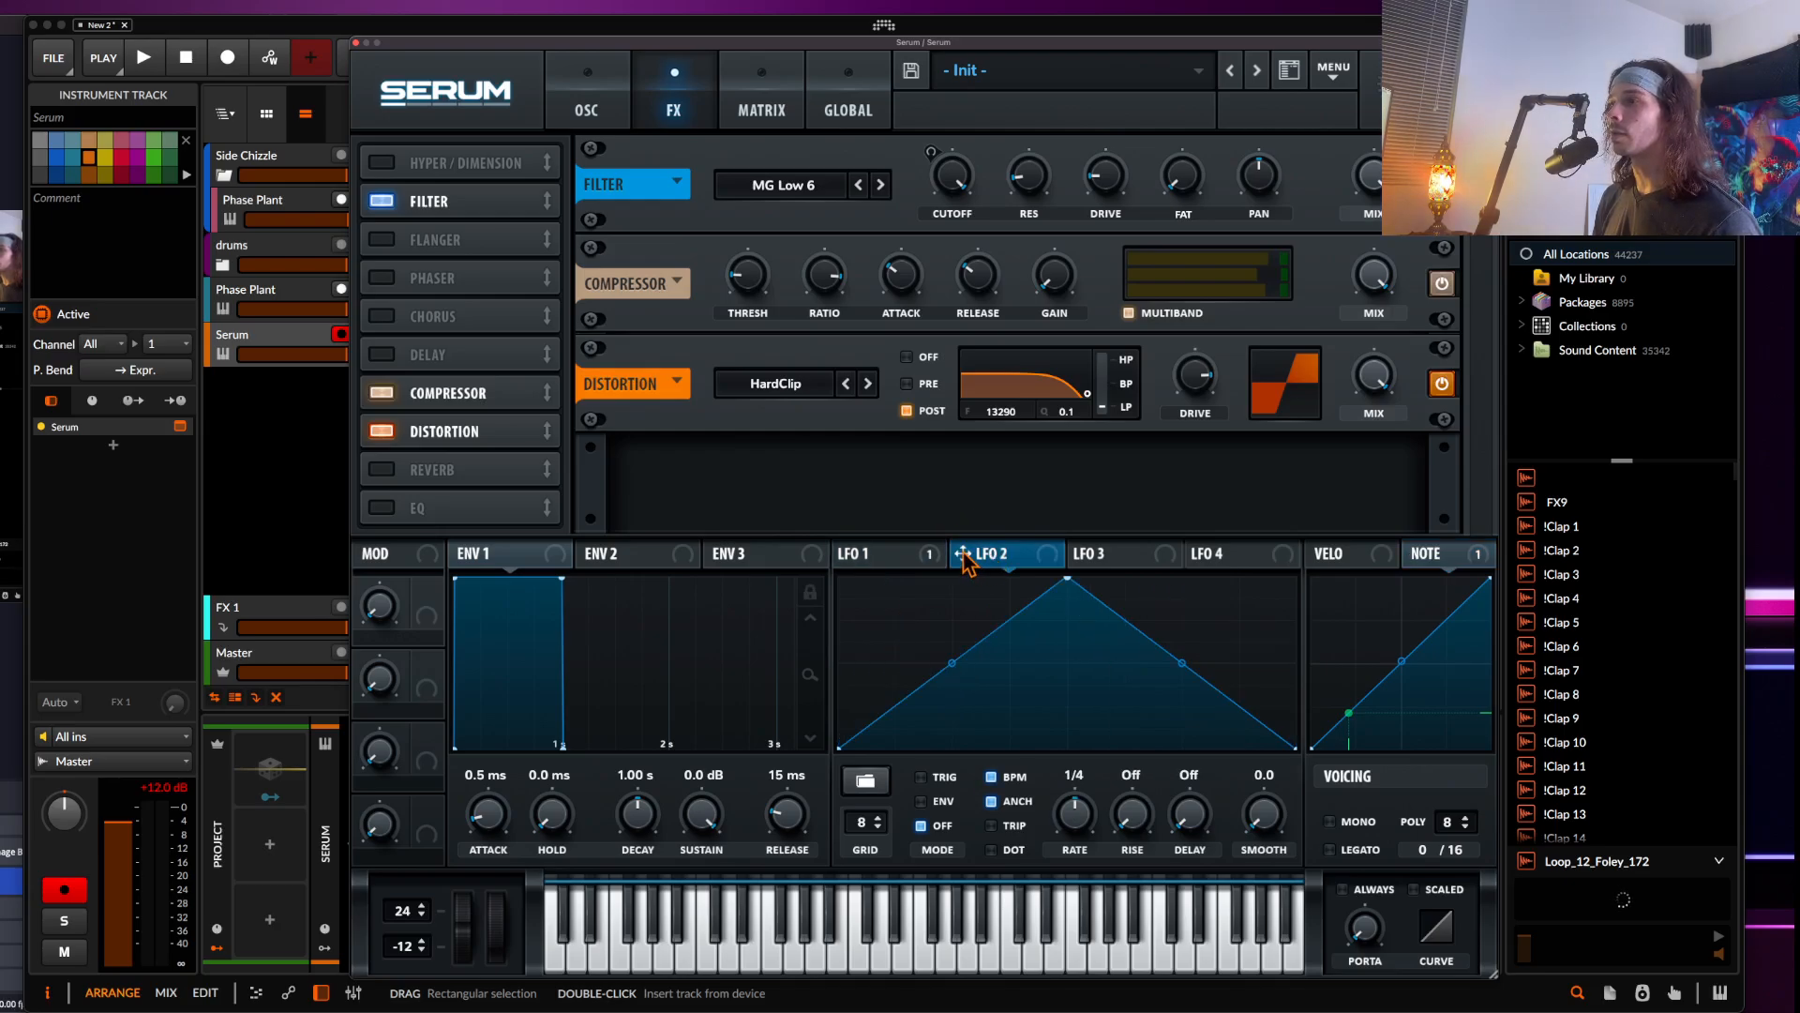
{"action": "left_click_drag", "start_coordinate": [965, 554], "coordinate": [1003, 417]}
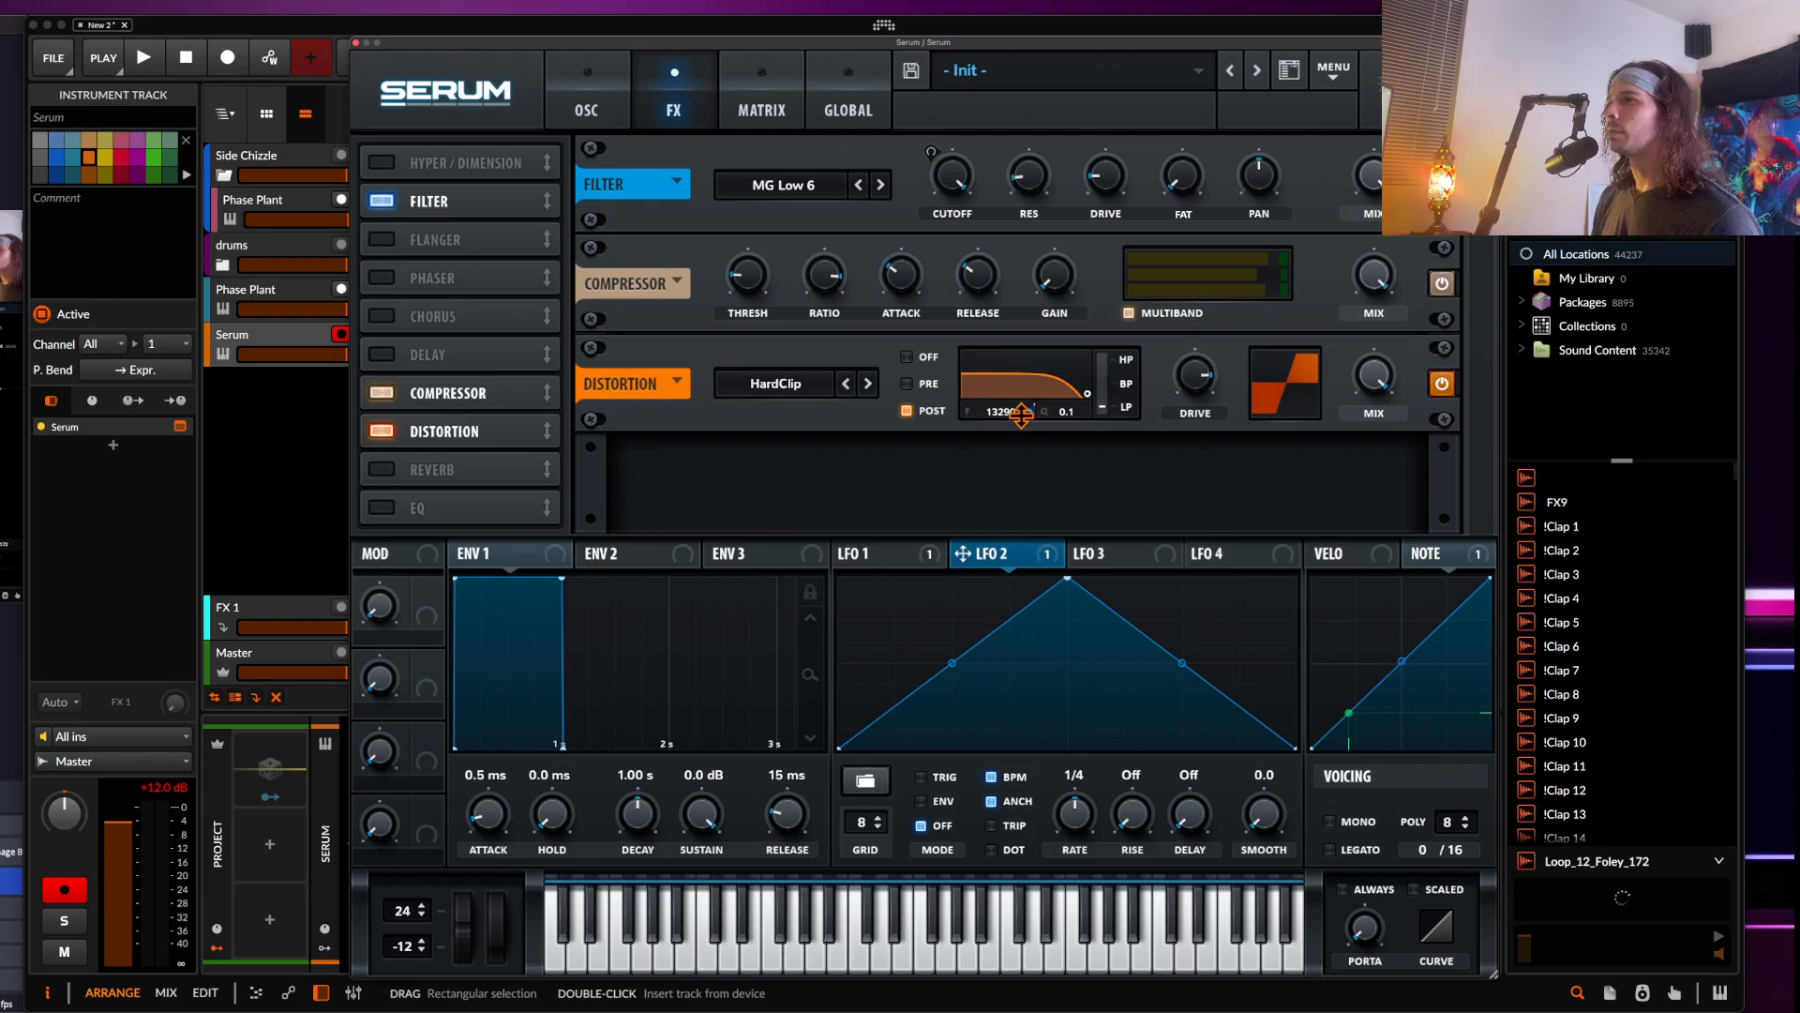
{"action": "left_click", "coordinate": [591, 108]}
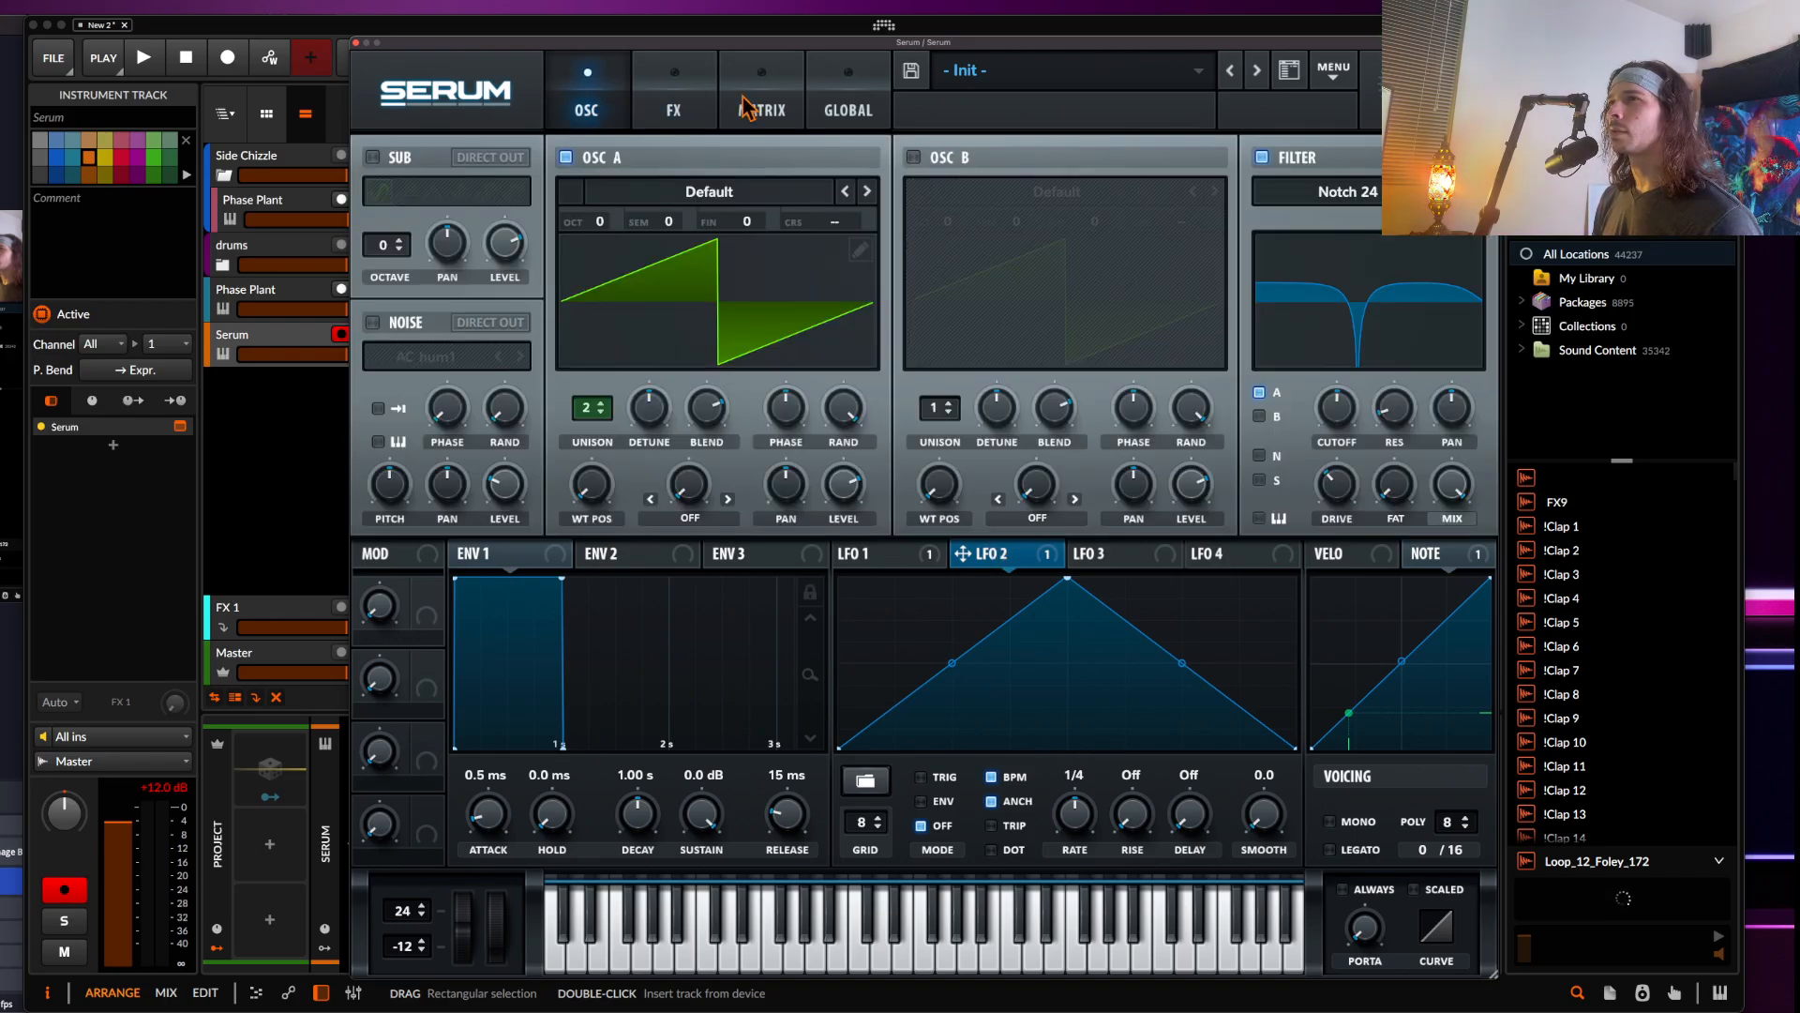
{"action": "left_click", "coordinate": [761, 110]}
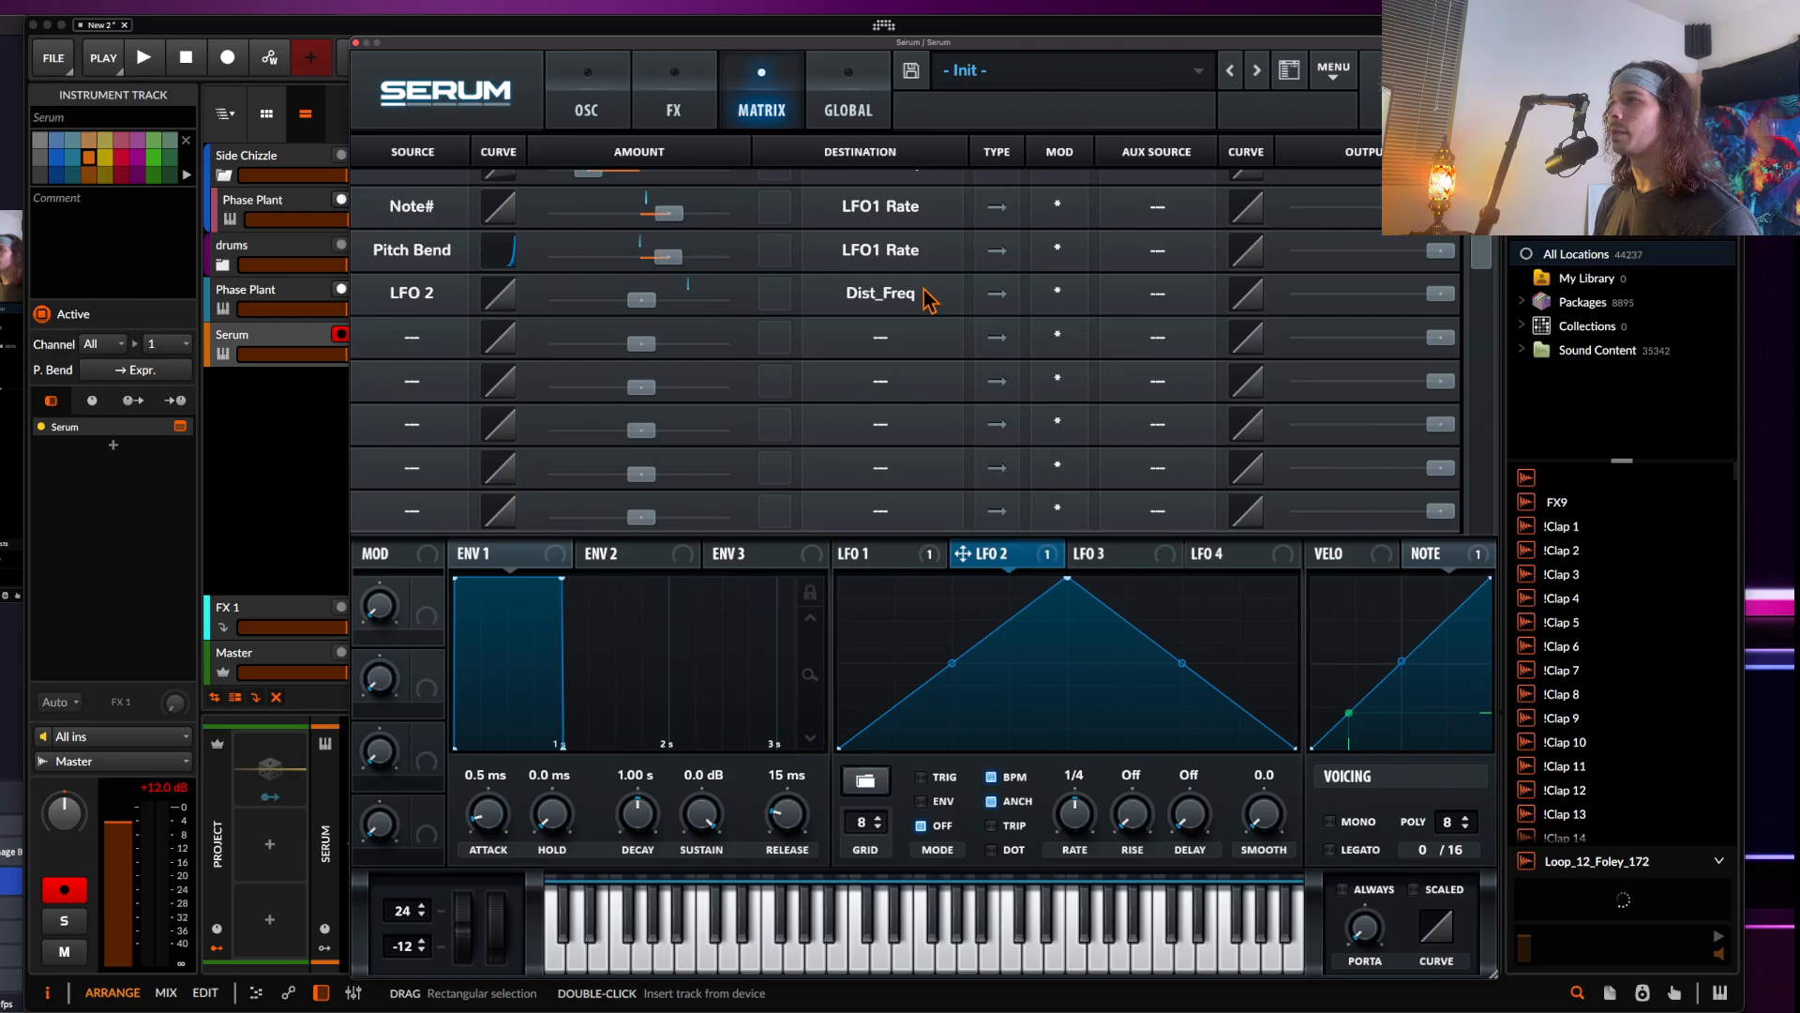
{"action": "left_click", "coordinate": [834, 318]}
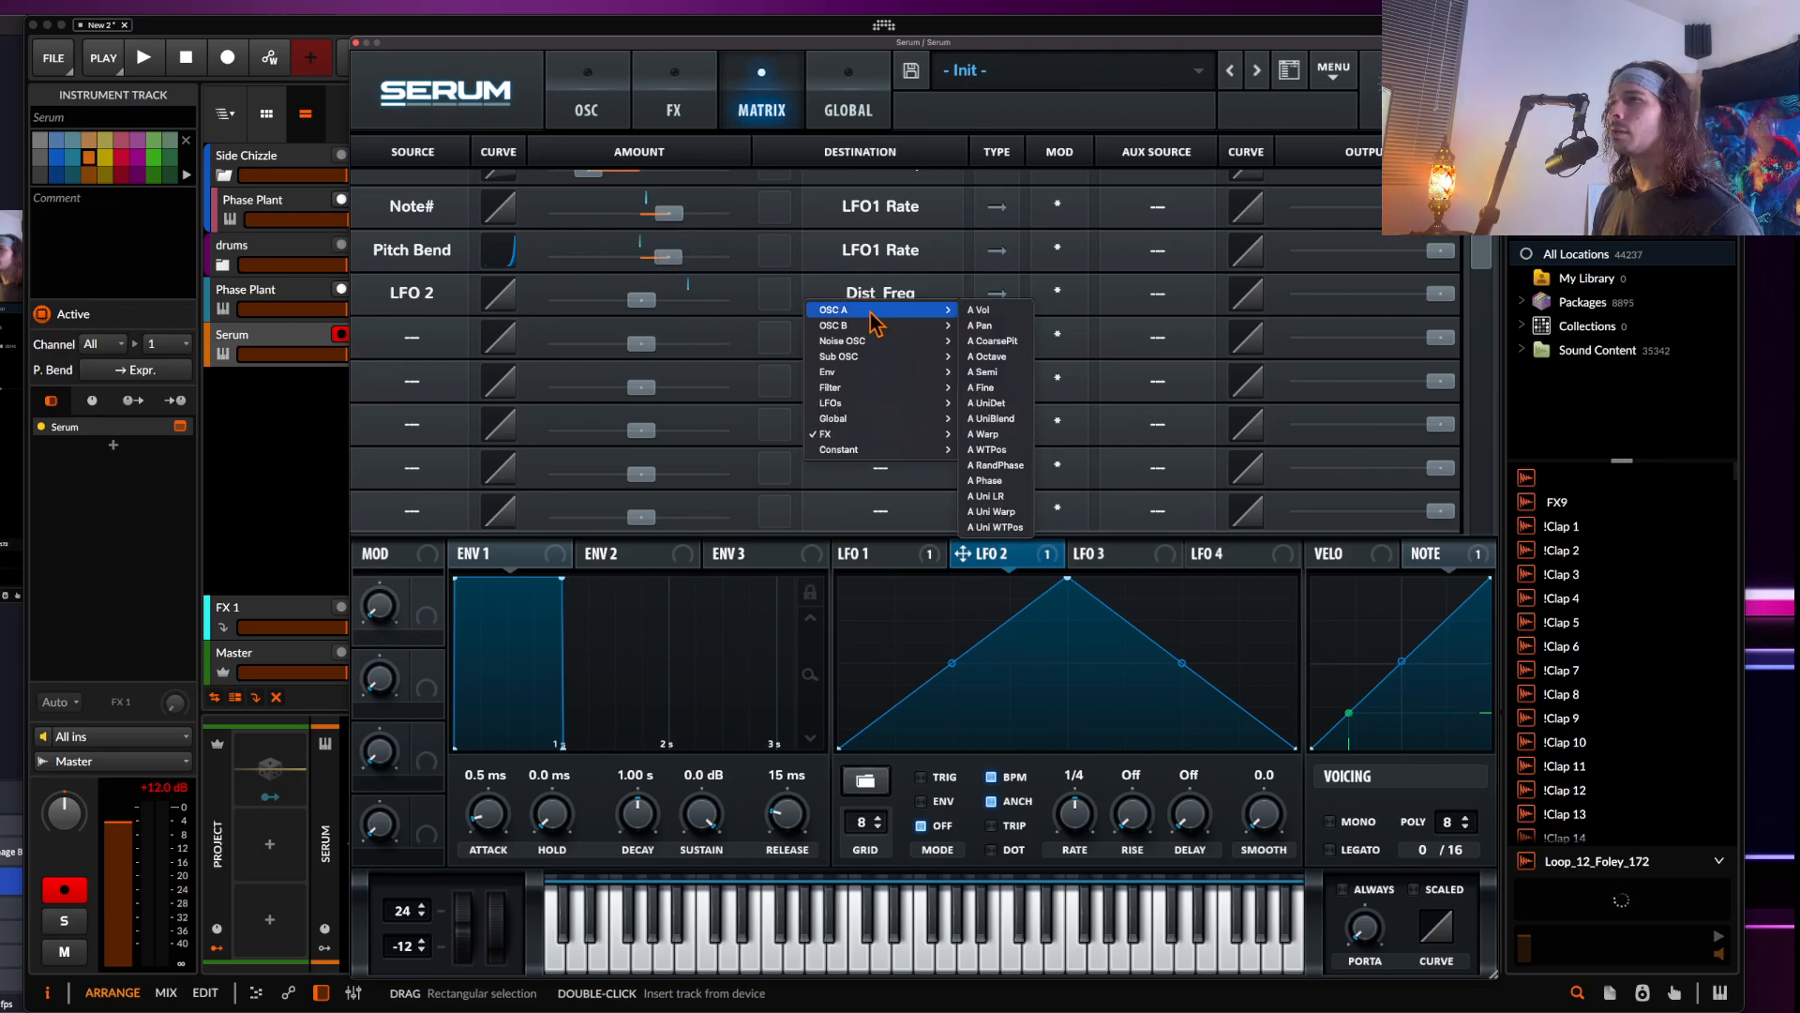
{"action": "left_click", "coordinate": [444, 281]}
Assign LFO 1 to modulate an additional parameter in the effects section
{"action": "left_click", "coordinate": [609, 110]}
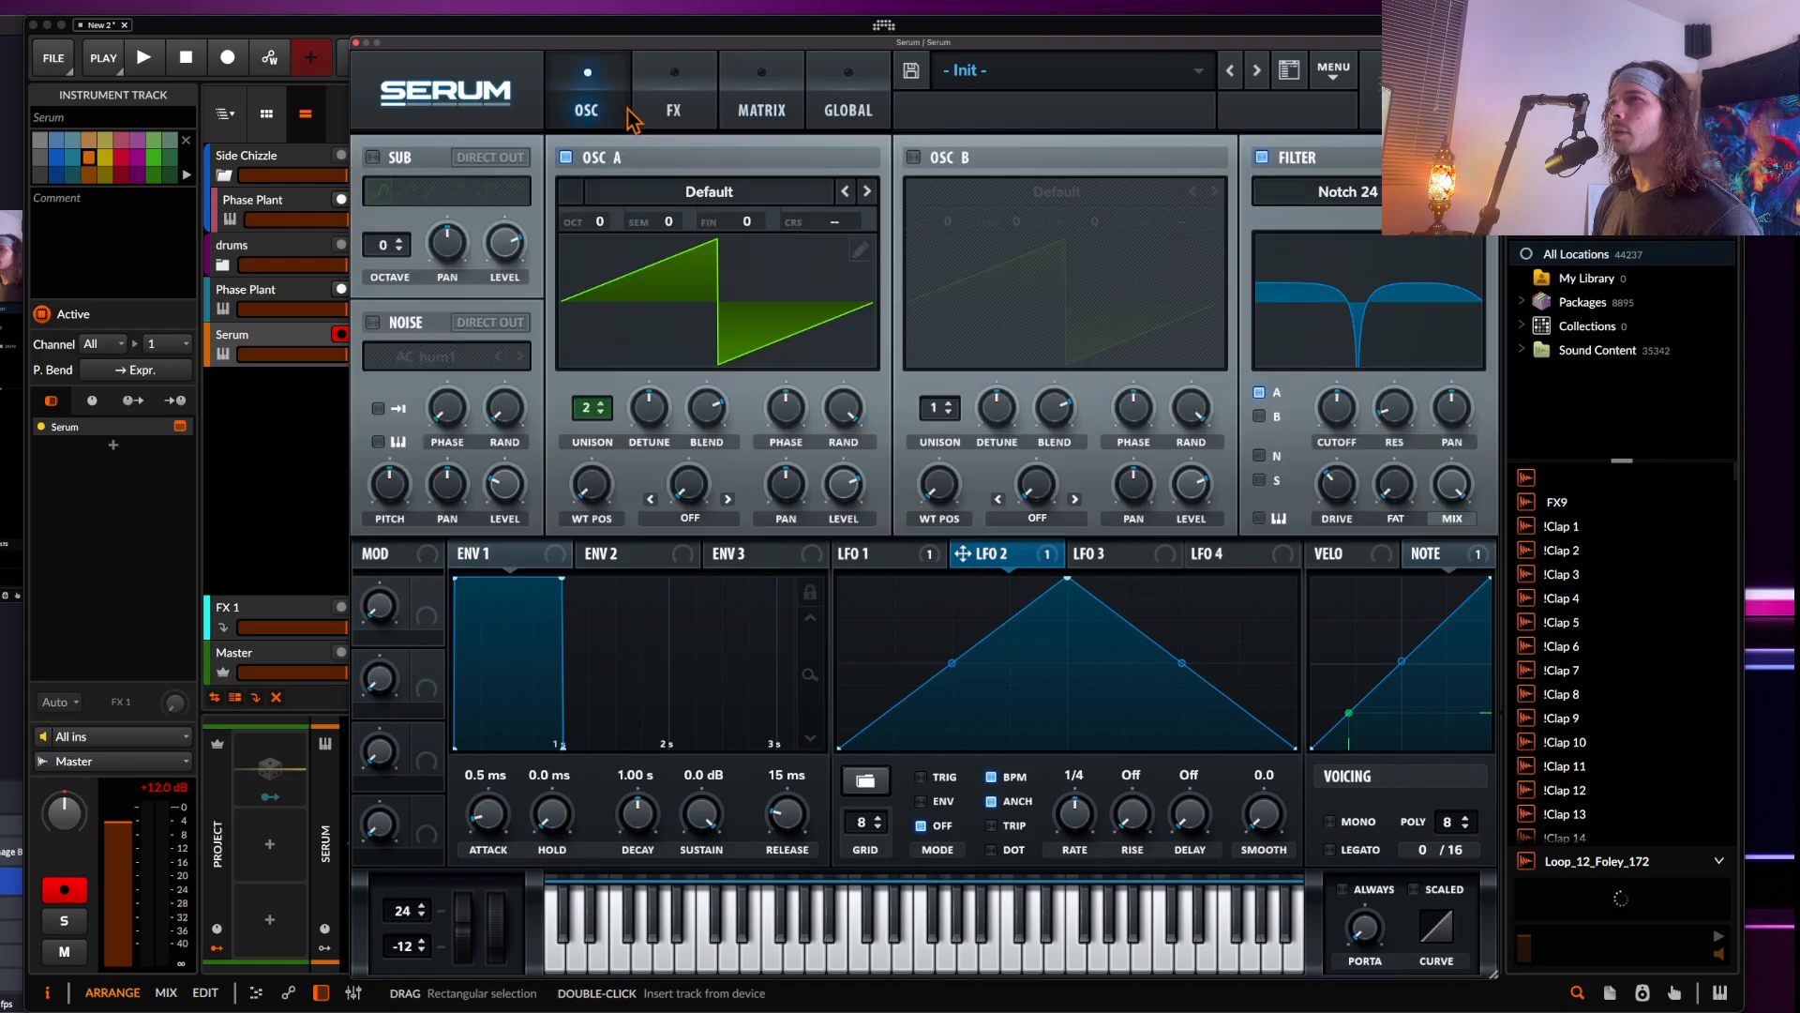
{"action": "left_click", "coordinate": [662, 109]}
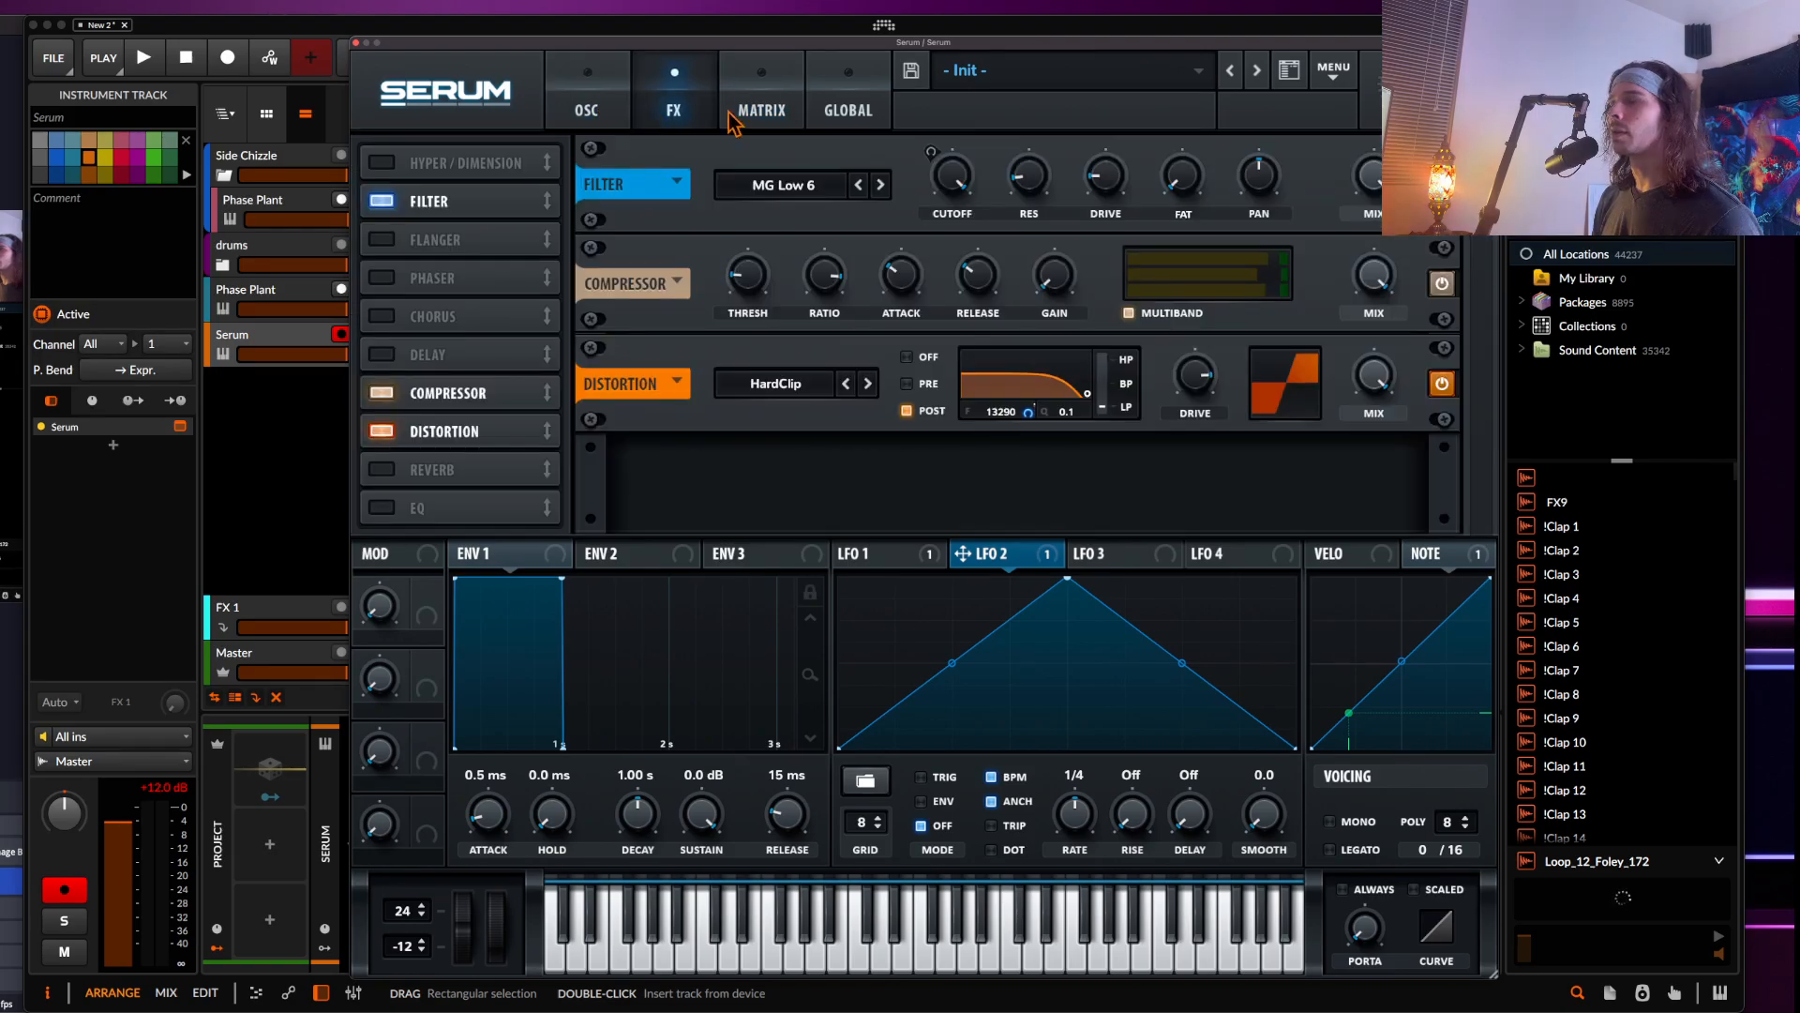
{"action": "left_click", "coordinate": [847, 561]}
{"action": "left_click_drag", "start_coordinate": [849, 560], "coordinate": [1029, 501]}
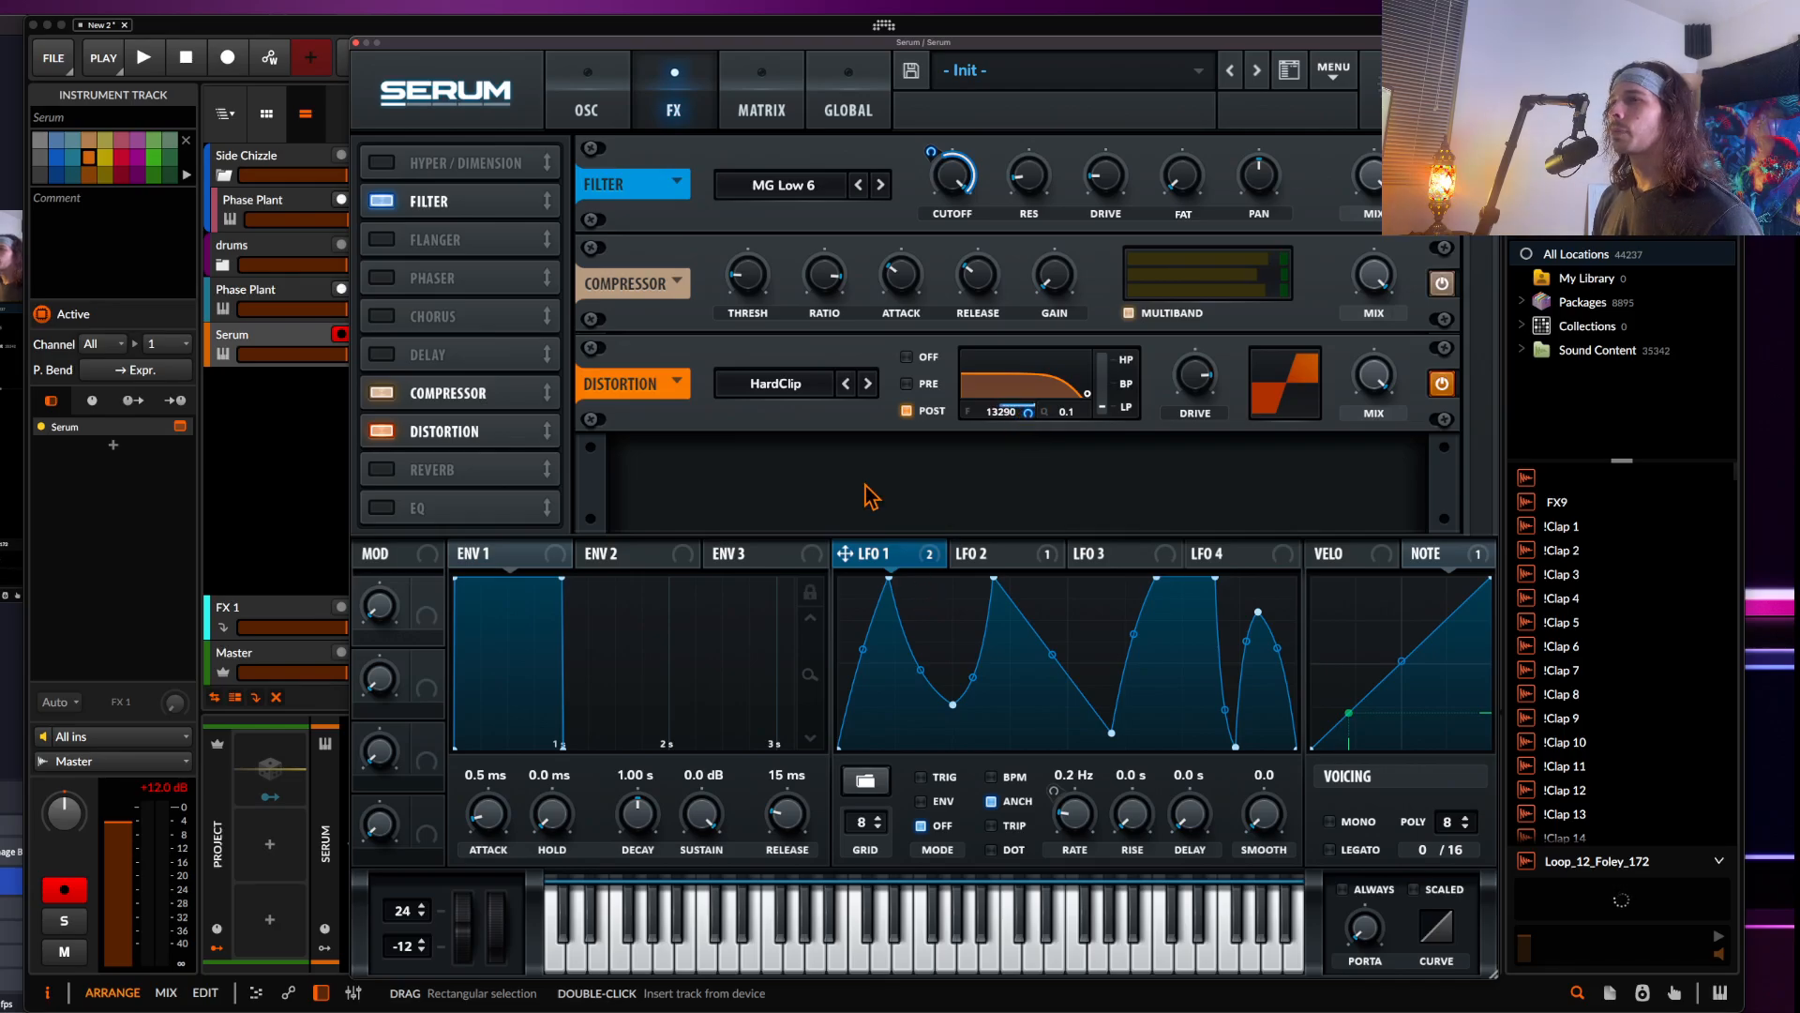
Switch the Serum FX filter type to PN 12 and adjust the modulation amount on its cutoff
{"action": "left_click", "coordinate": [806, 186]}
{"action": "mouse_move", "coordinate": [807, 220]}
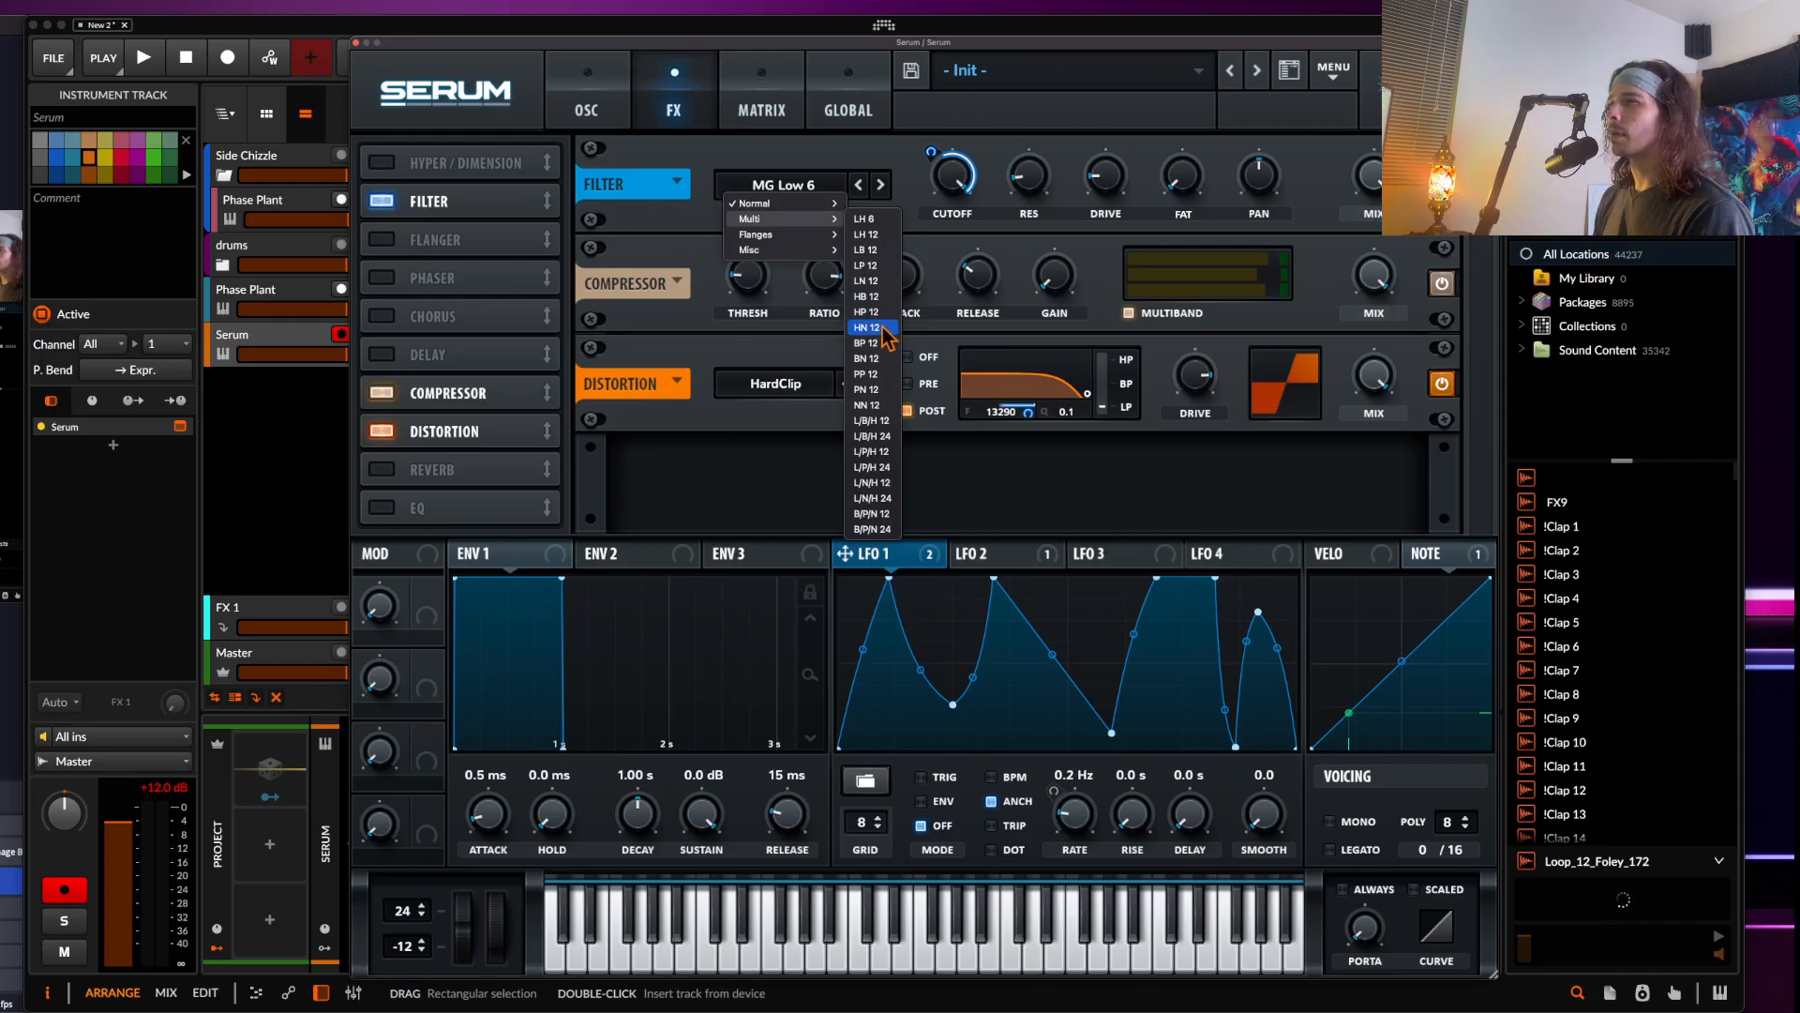
{"action": "left_click", "coordinate": [869, 389]}
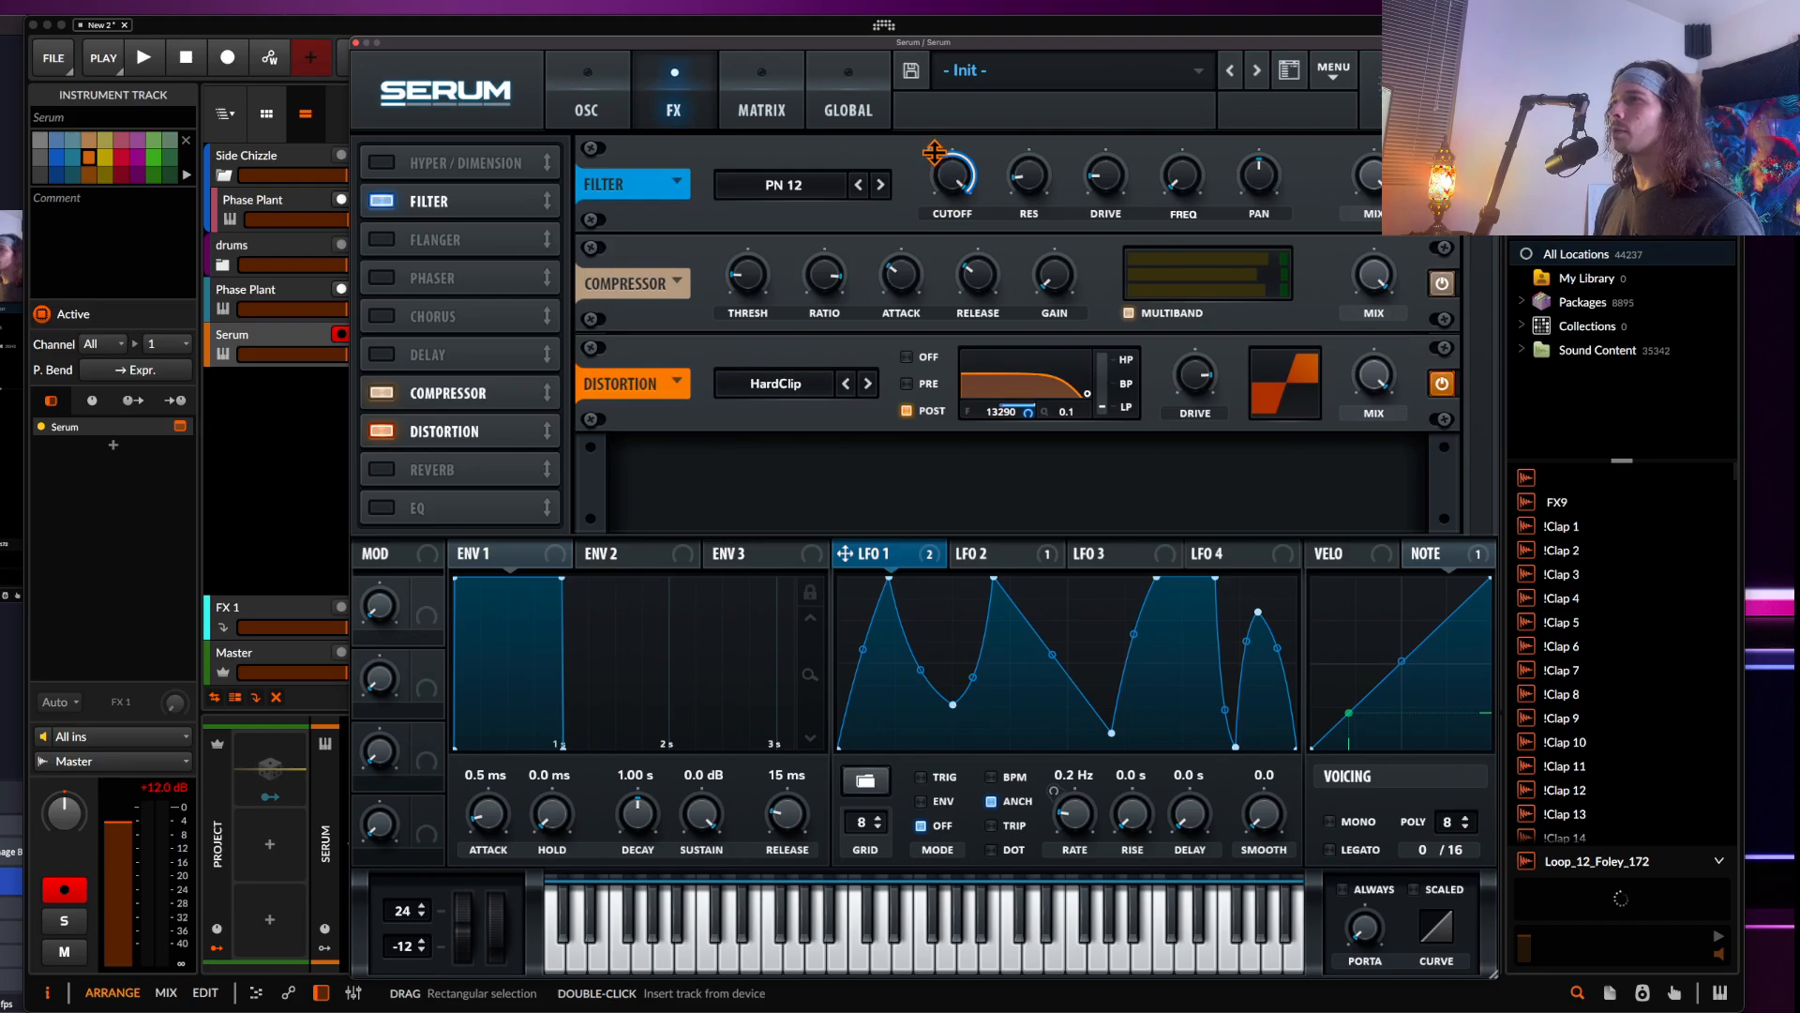
{"action": "left_click_drag", "start_coordinate": [934, 152], "coordinate": [962, 258]}
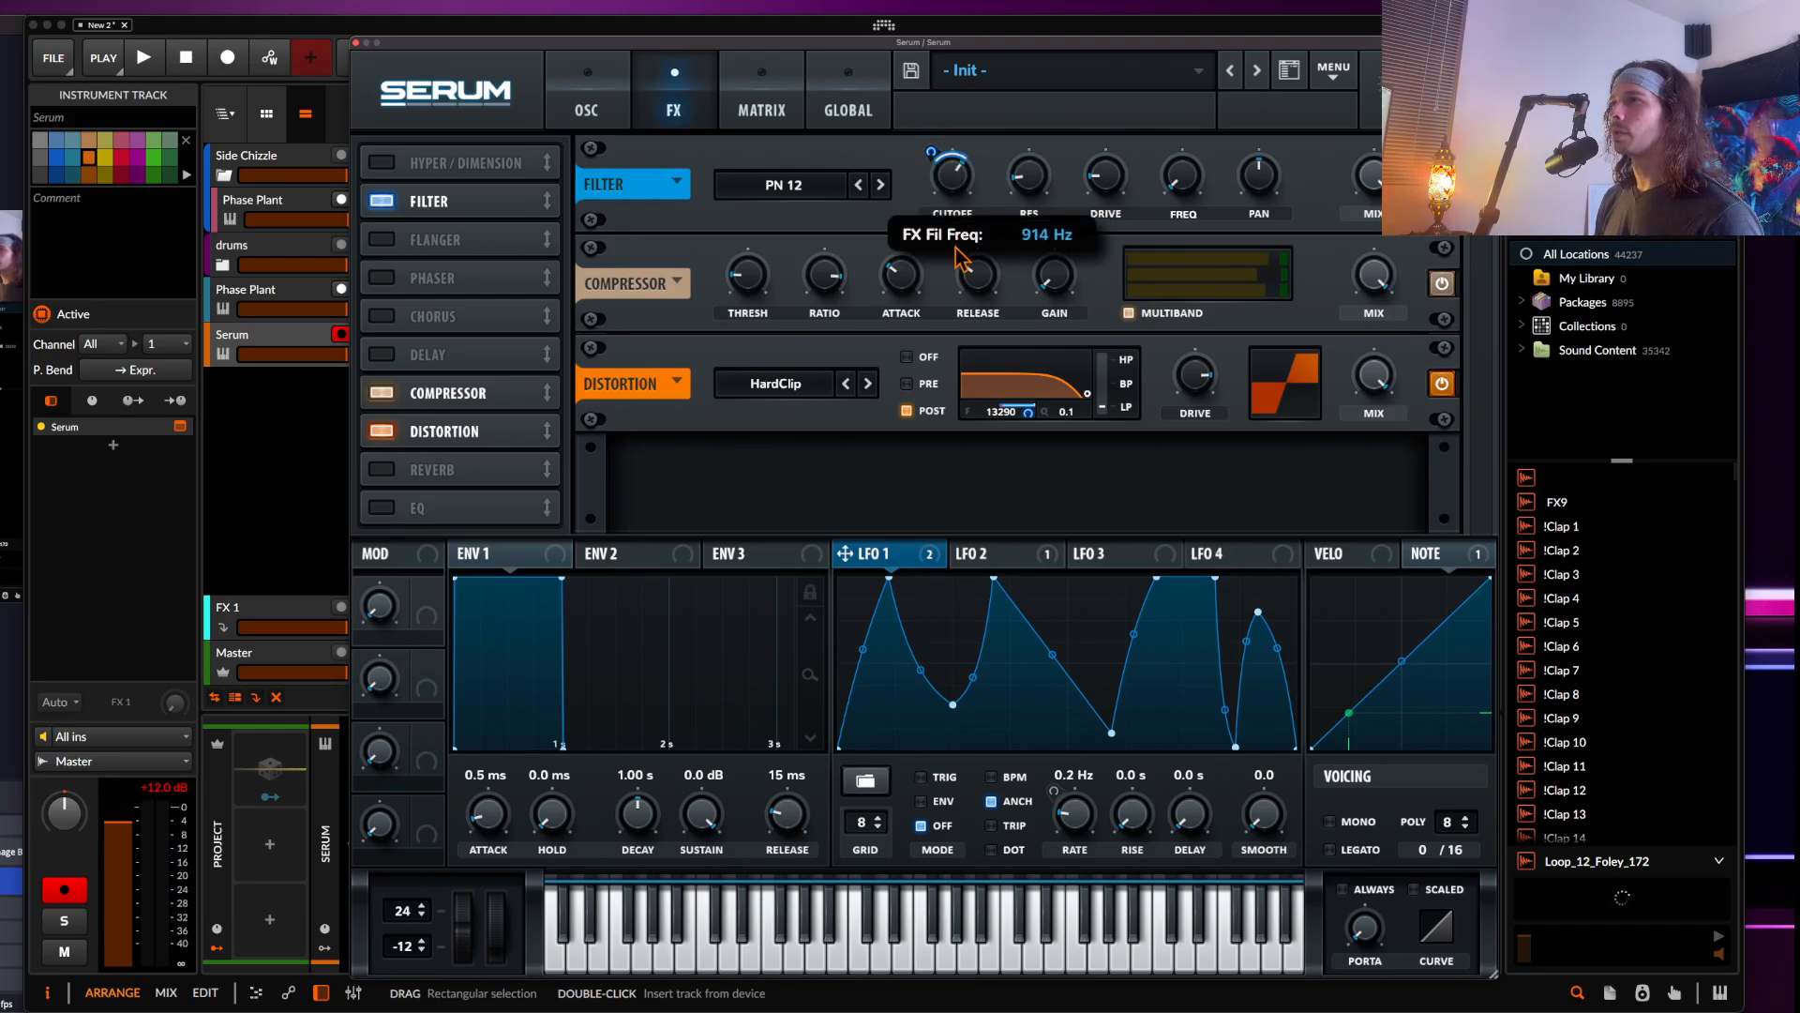
{"action": "mouse_move", "coordinate": [931, 151]}
{"action": "left_mouse_down"}
{"action": "mouse_move", "coordinate": [929, 101]}
{"action": "mouse_move", "coordinate": [944, 171]}
{"action": "left_mouse_up"}
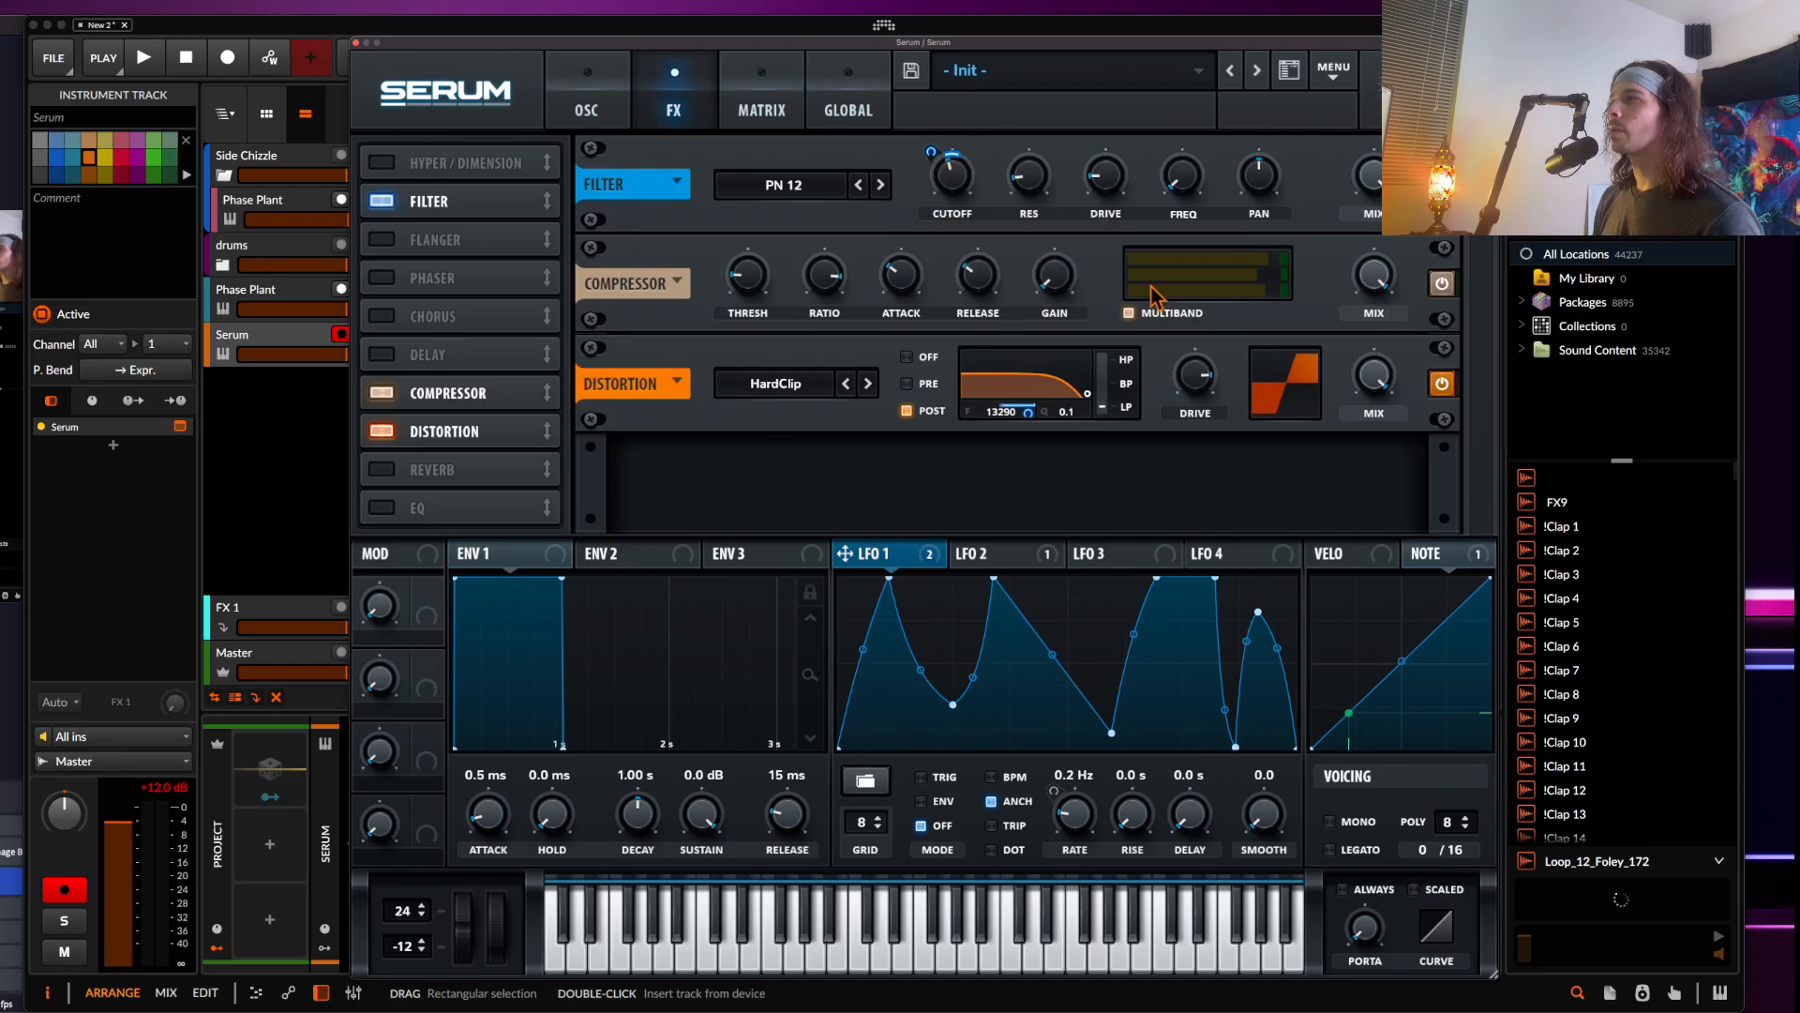
{"action": "left_click", "coordinate": [384, 208]}
{"action": "left_click", "coordinate": [355, 43]}
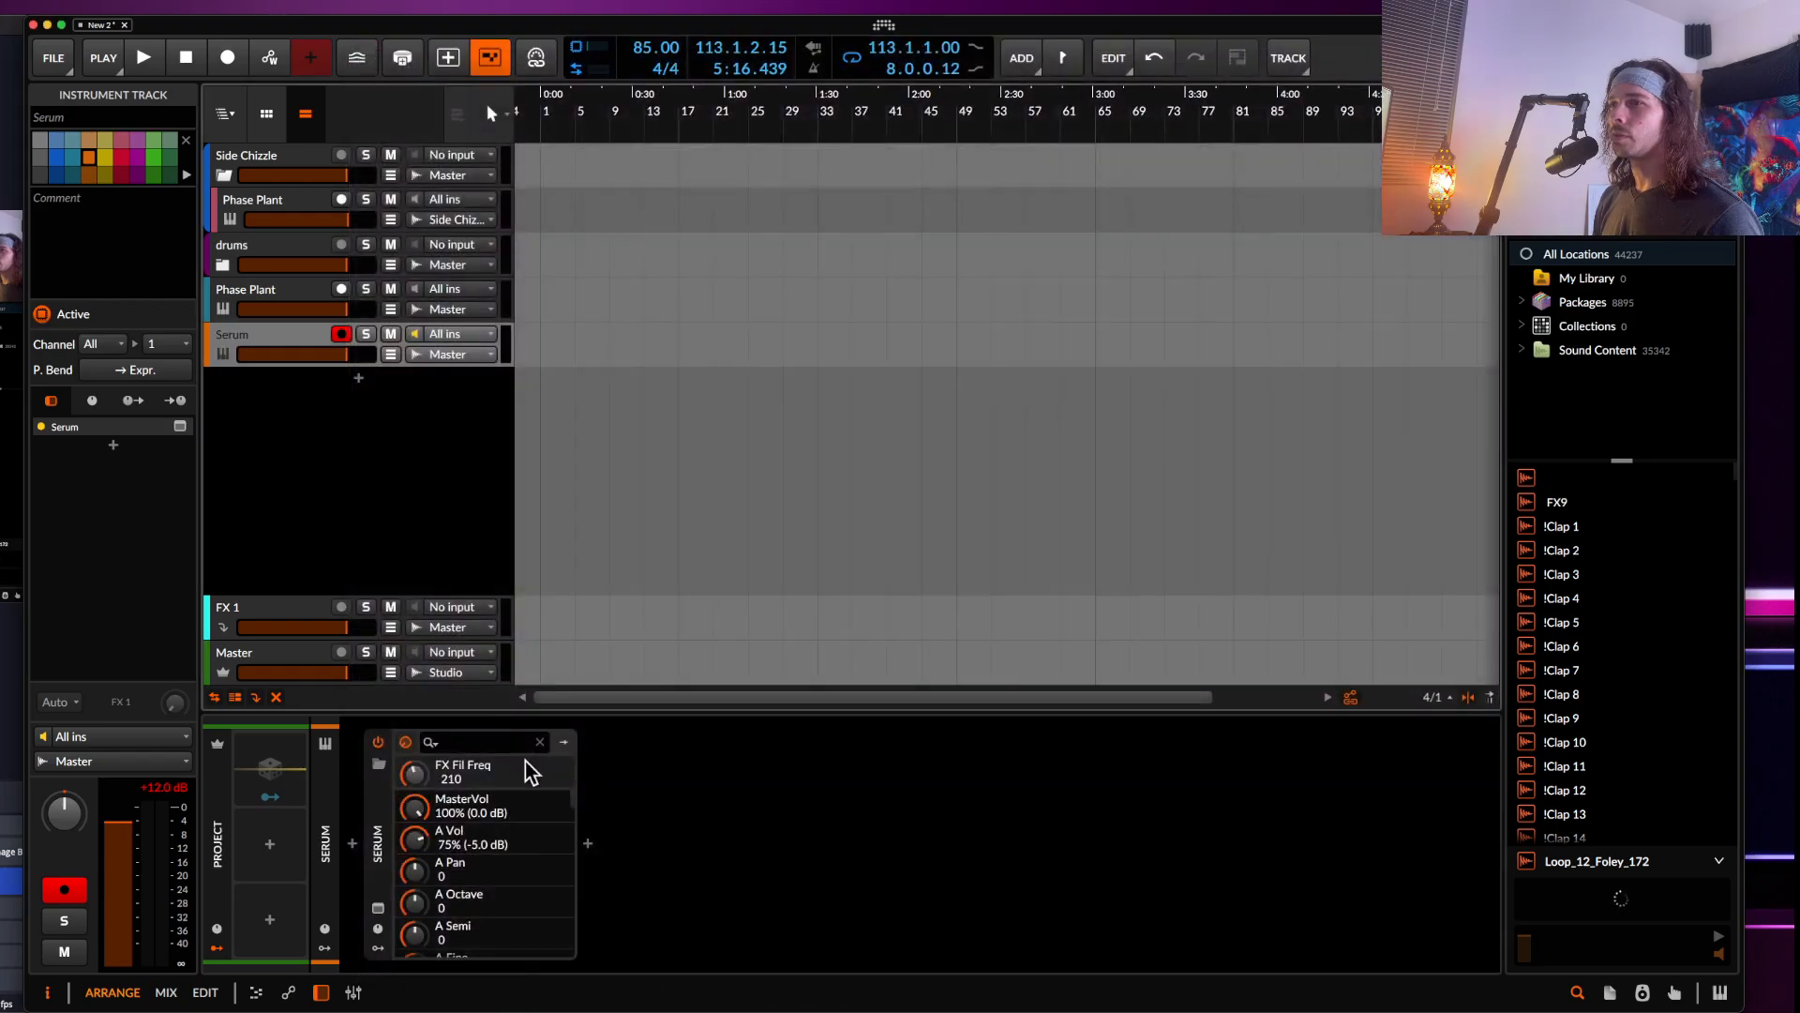
{"action": "left_click", "coordinate": [588, 843]}
{"action": "type", "text": "PRO"}
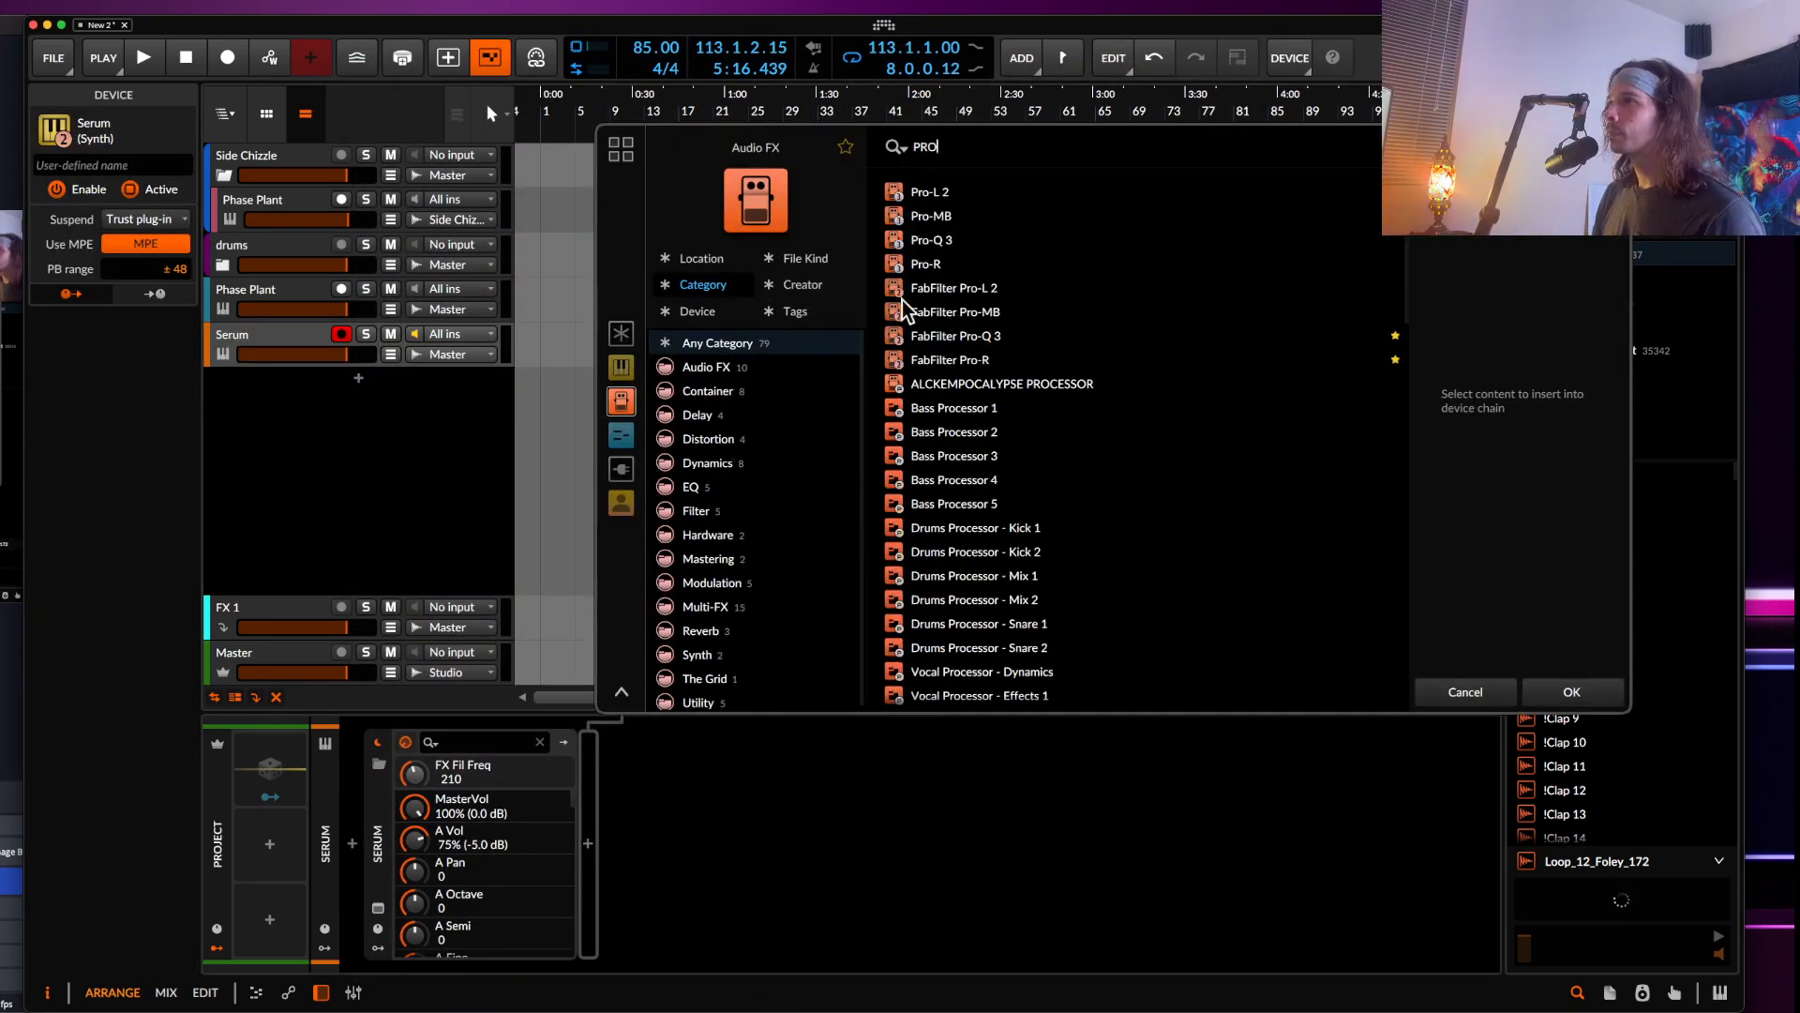
{"action": "left_click", "coordinate": [929, 240]}
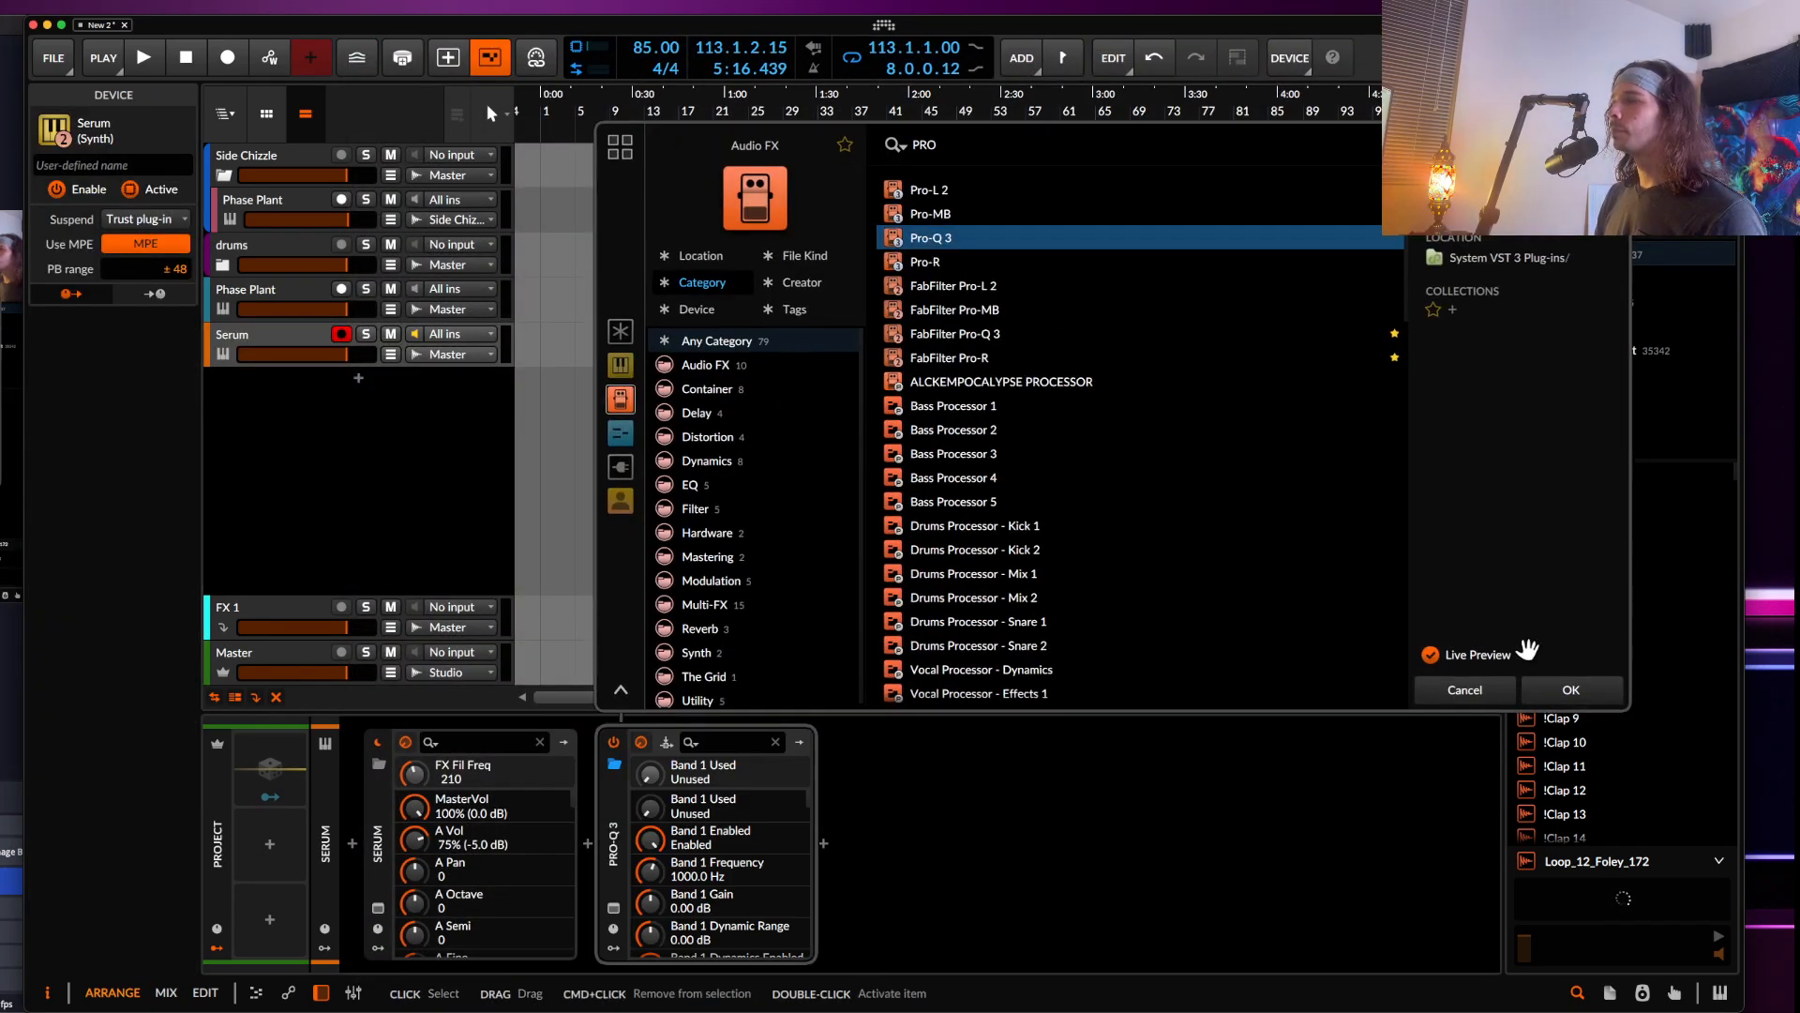
{"action": "left_click", "coordinate": [1572, 691]}
{"action": "left_click_drag", "start_coordinate": [672, 446], "coordinate": [577, 272]}
{"action": "scroll", "coordinate": [568, 277], "scroll_direction": "up", "scroll_amount": 5}
{"action": "scroll", "coordinate": [485, 368], "scroll_direction": "up", "scroll_amount": 2}
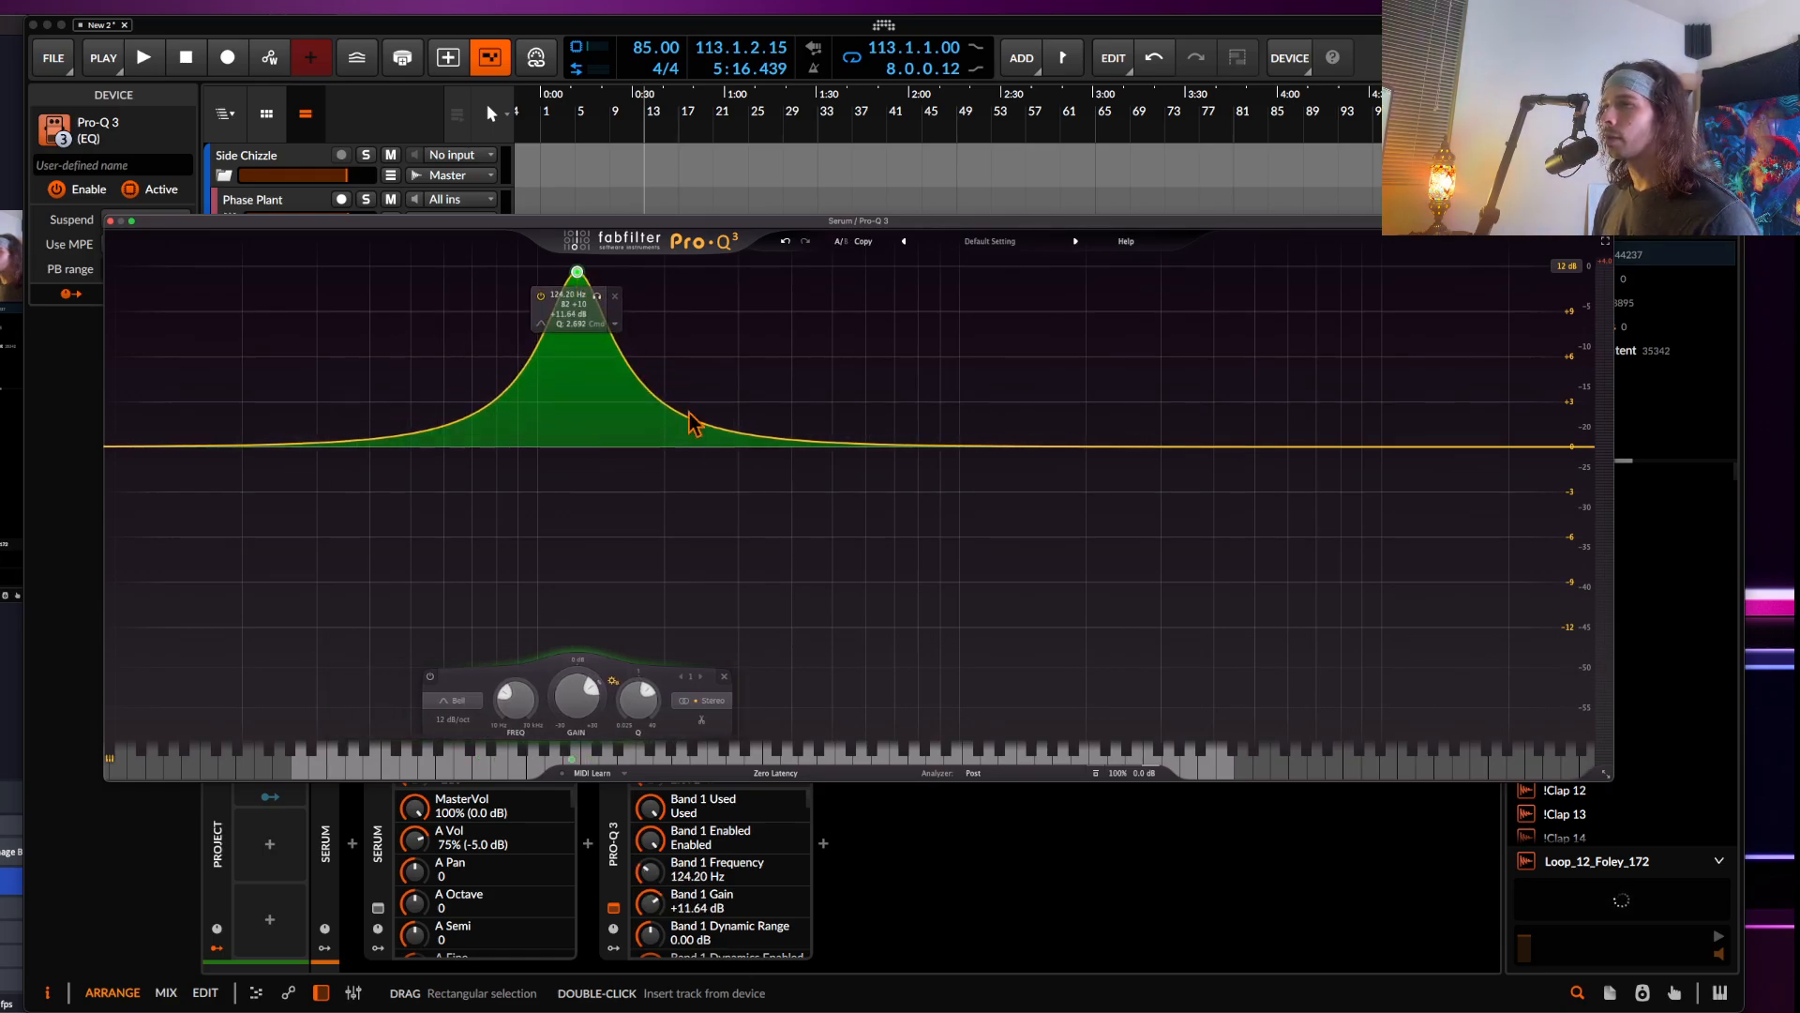
{"action": "left_click_drag", "start_coordinate": [815, 448], "coordinate": [685, 546]}
{"action": "scroll", "coordinate": [687, 547], "scroll_direction": "up", "scroll_amount": 10}
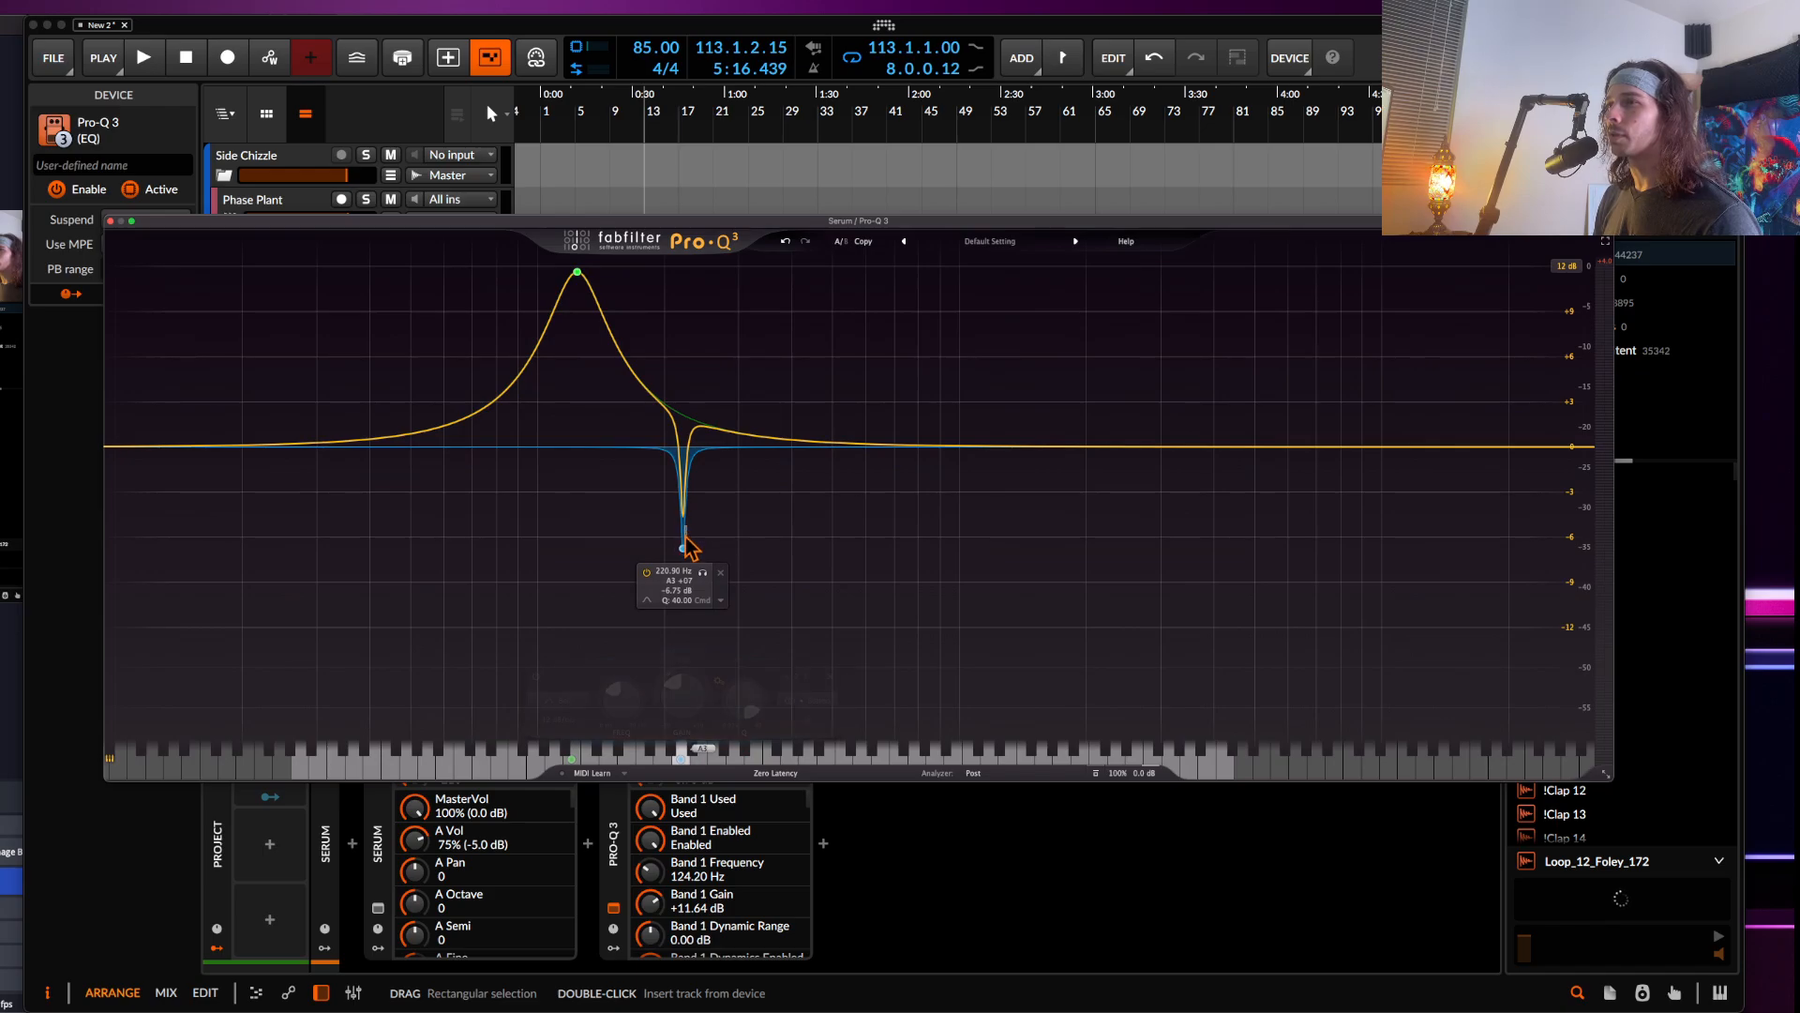
{"action": "scroll", "coordinate": [687, 549], "scroll_direction": "down", "scroll_amount": 6}
{"action": "left_click_drag", "start_coordinate": [687, 549], "coordinate": [677, 601]}
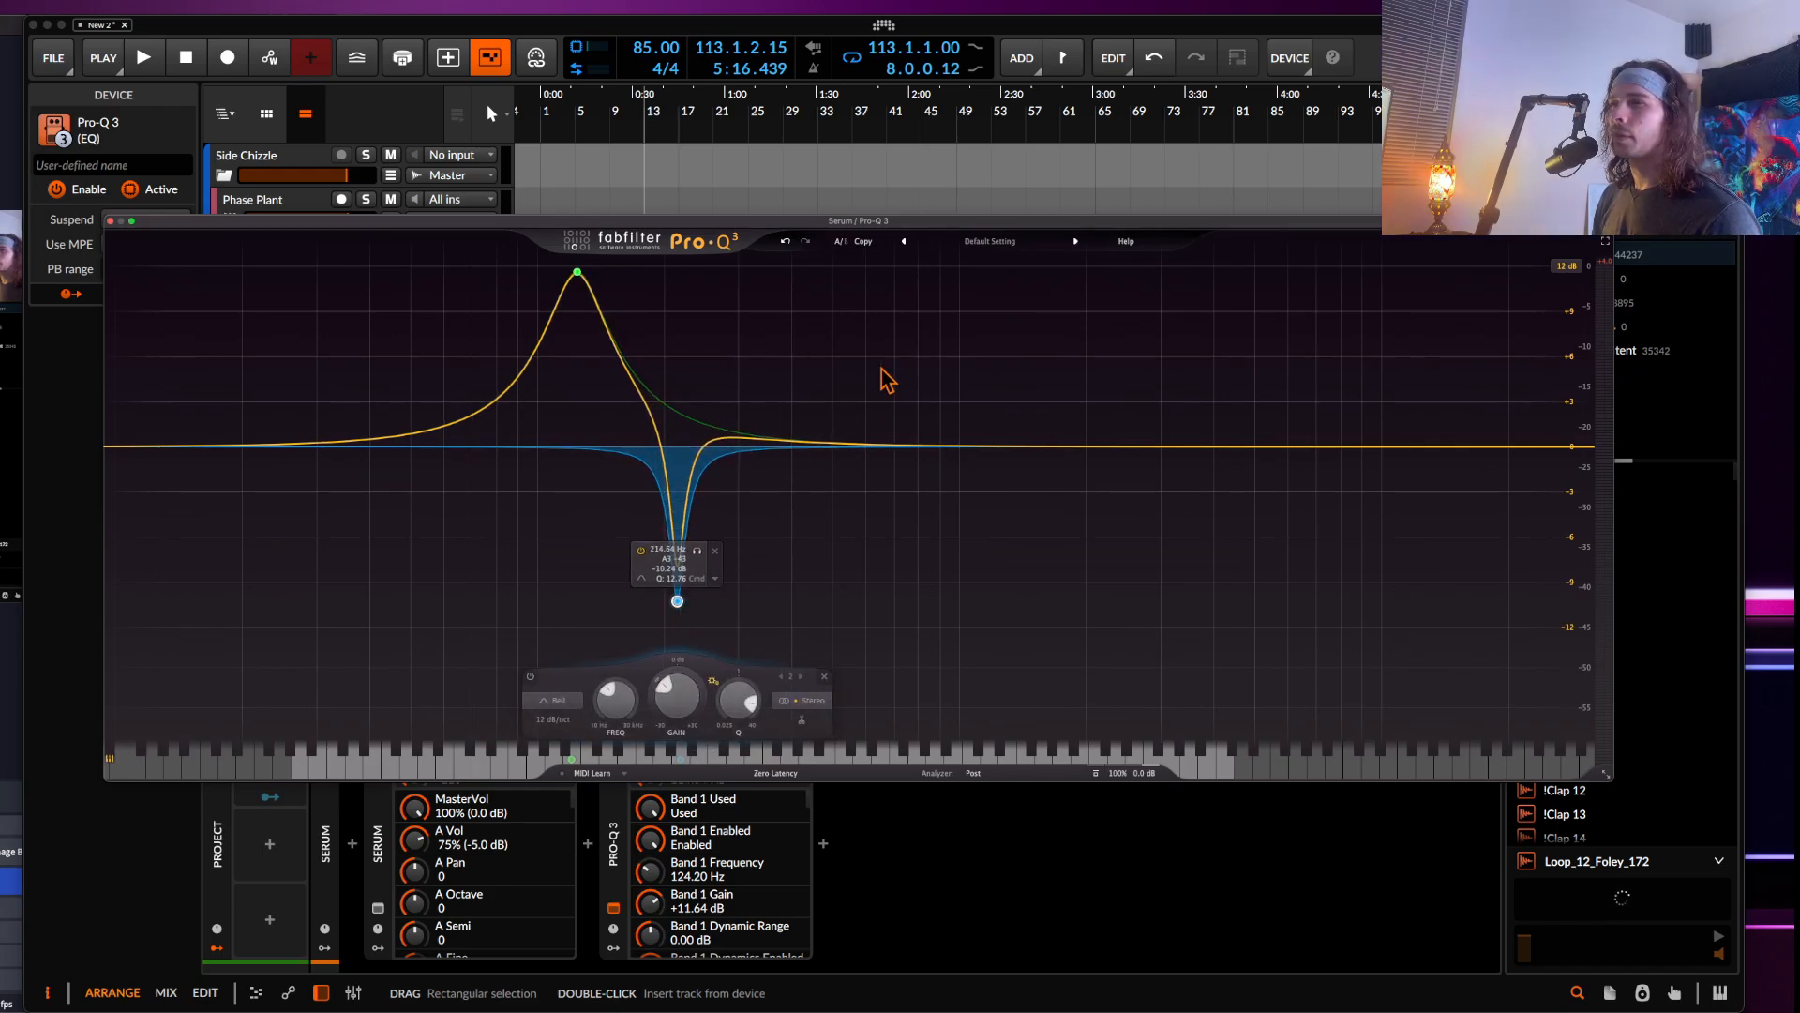
{"action": "left_click_drag", "start_coordinate": [826, 446], "coordinate": [781, 390]}
{"action": "scroll", "coordinate": [781, 391], "scroll_direction": "down", "scroll_amount": 10}
{"action": "scroll", "coordinate": [781, 391], "scroll_direction": "up", "scroll_amount": 10}
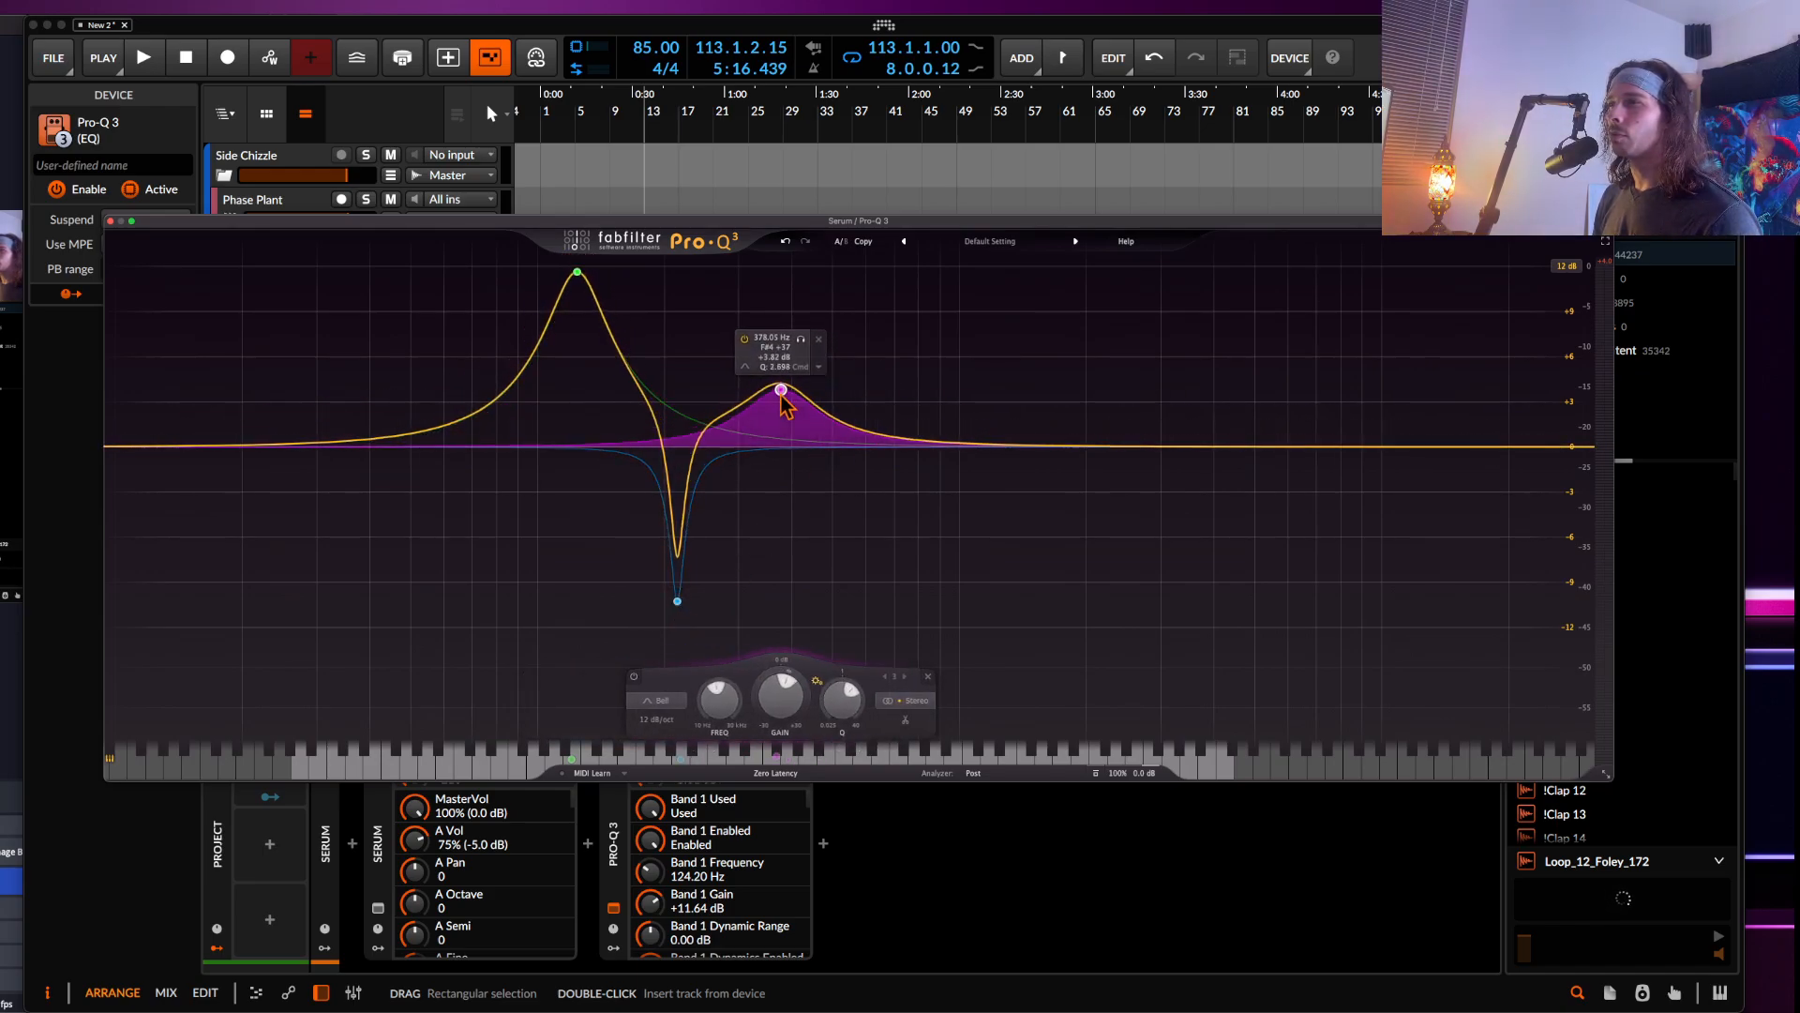
{"action": "left_click_drag", "start_coordinate": [900, 448], "coordinate": [897, 528]}
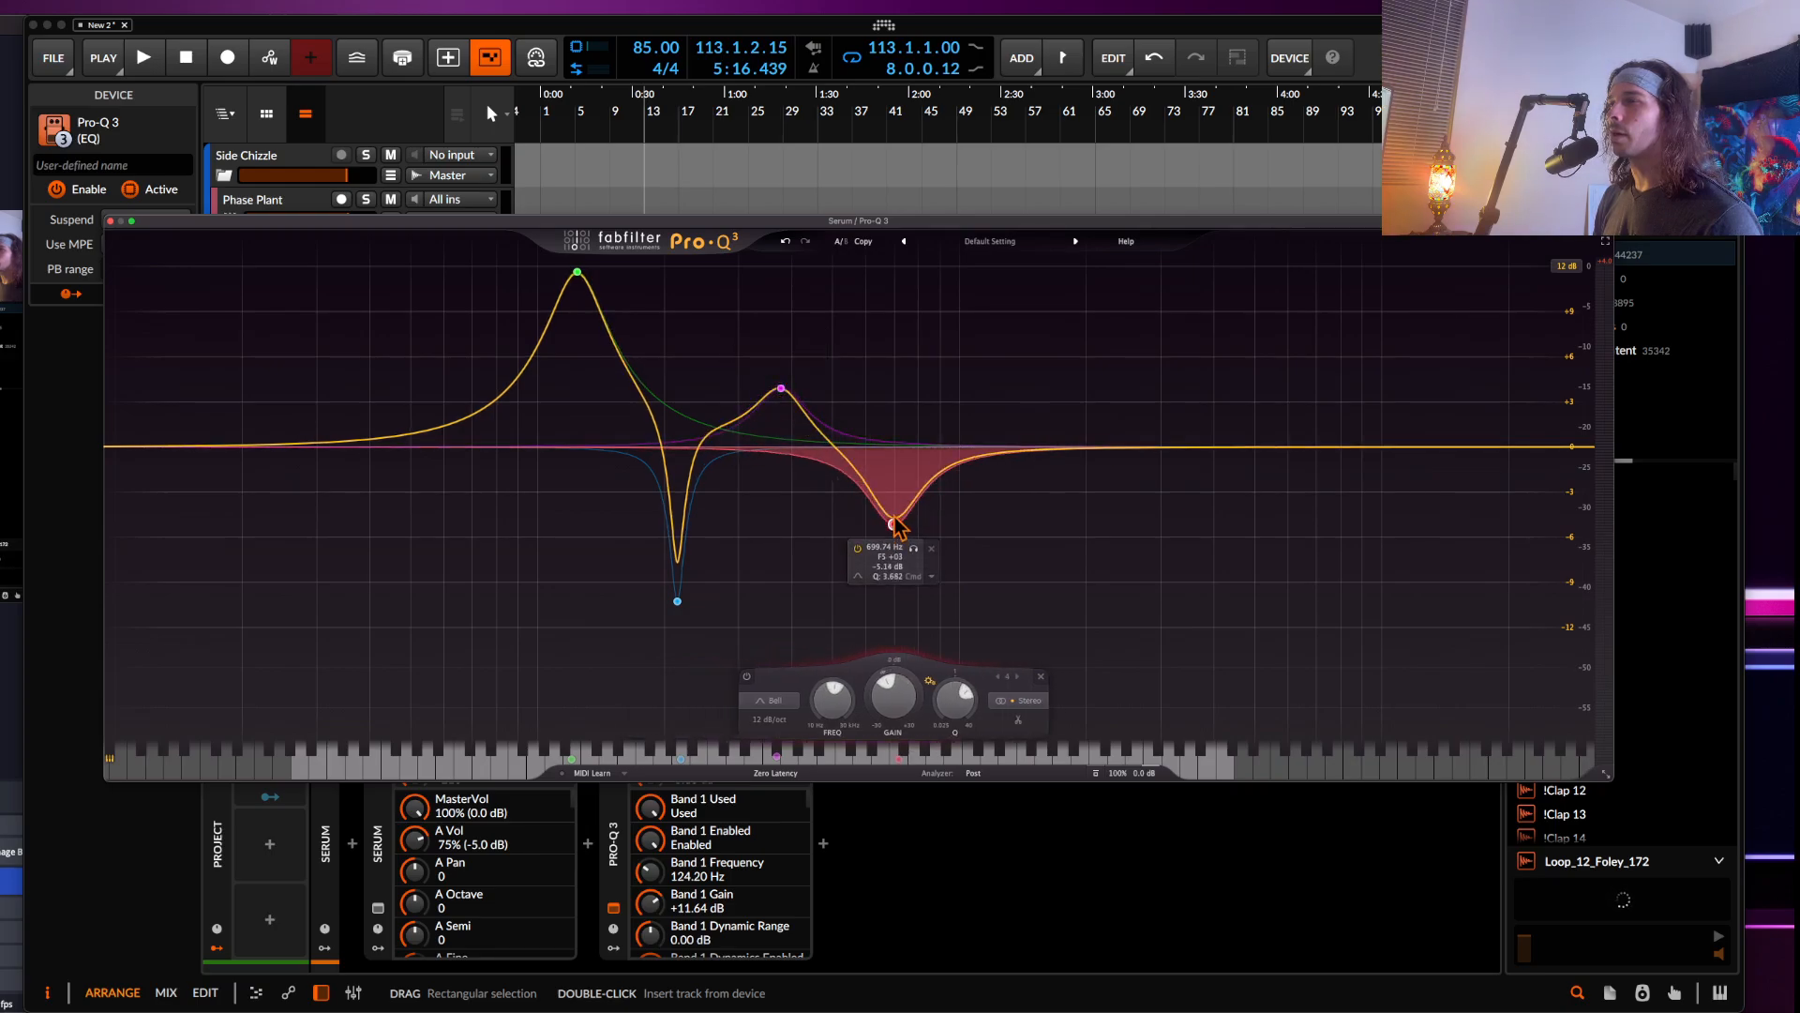
{"action": "scroll", "coordinate": [897, 528], "scroll_direction": "up", "scroll_amount": 1}
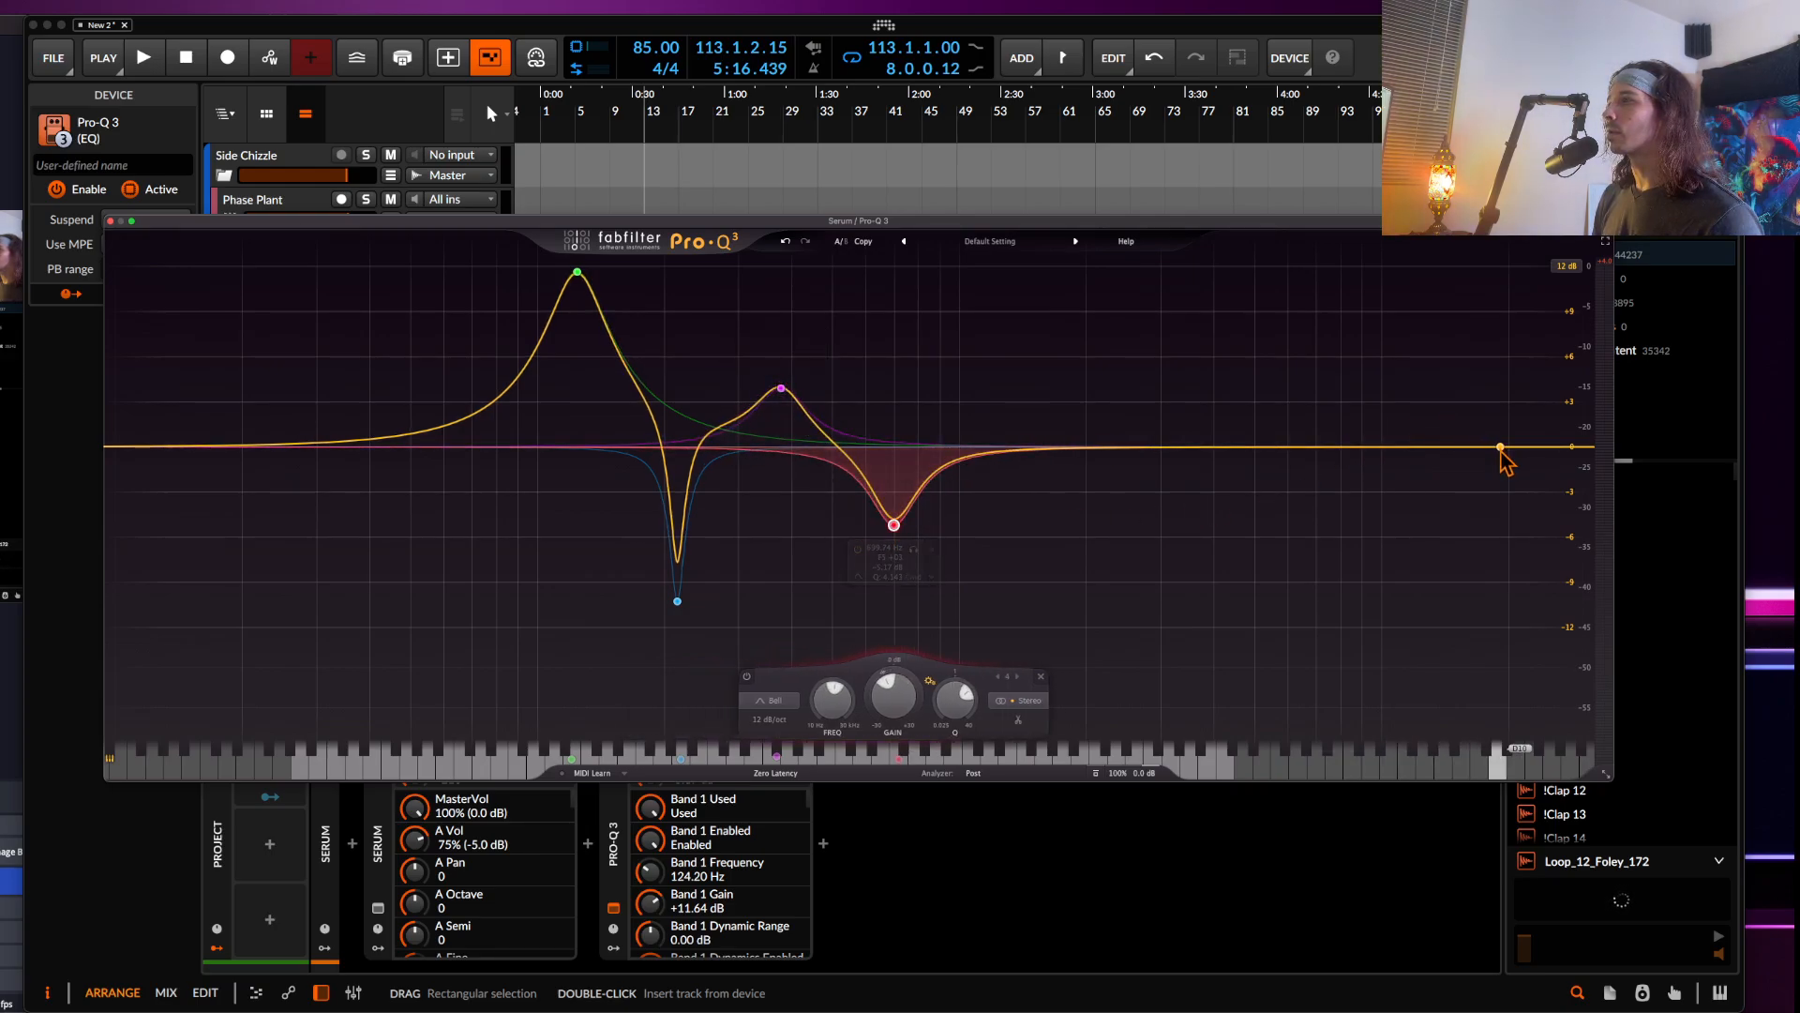
{"action": "left_click_drag", "start_coordinate": [1503, 448], "coordinate": [1245, 450]}
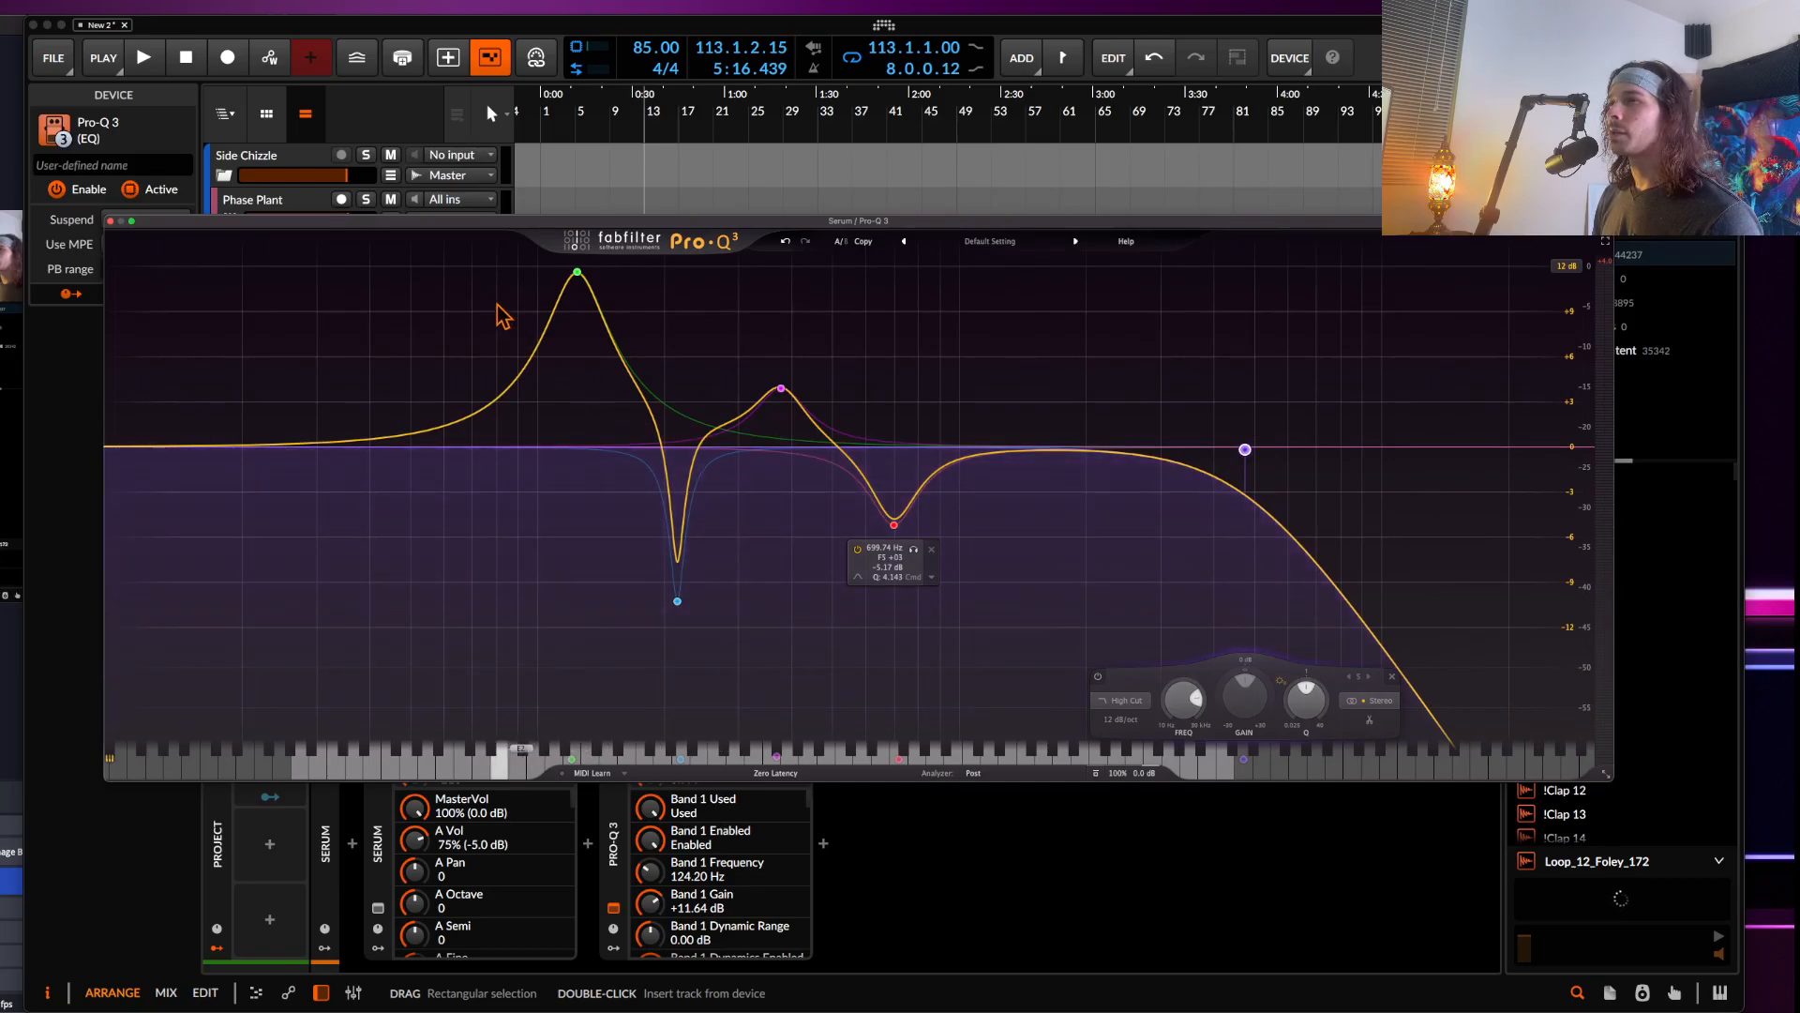
{"action": "left_click_drag", "start_coordinate": [474, 278], "coordinate": [1322, 750]}
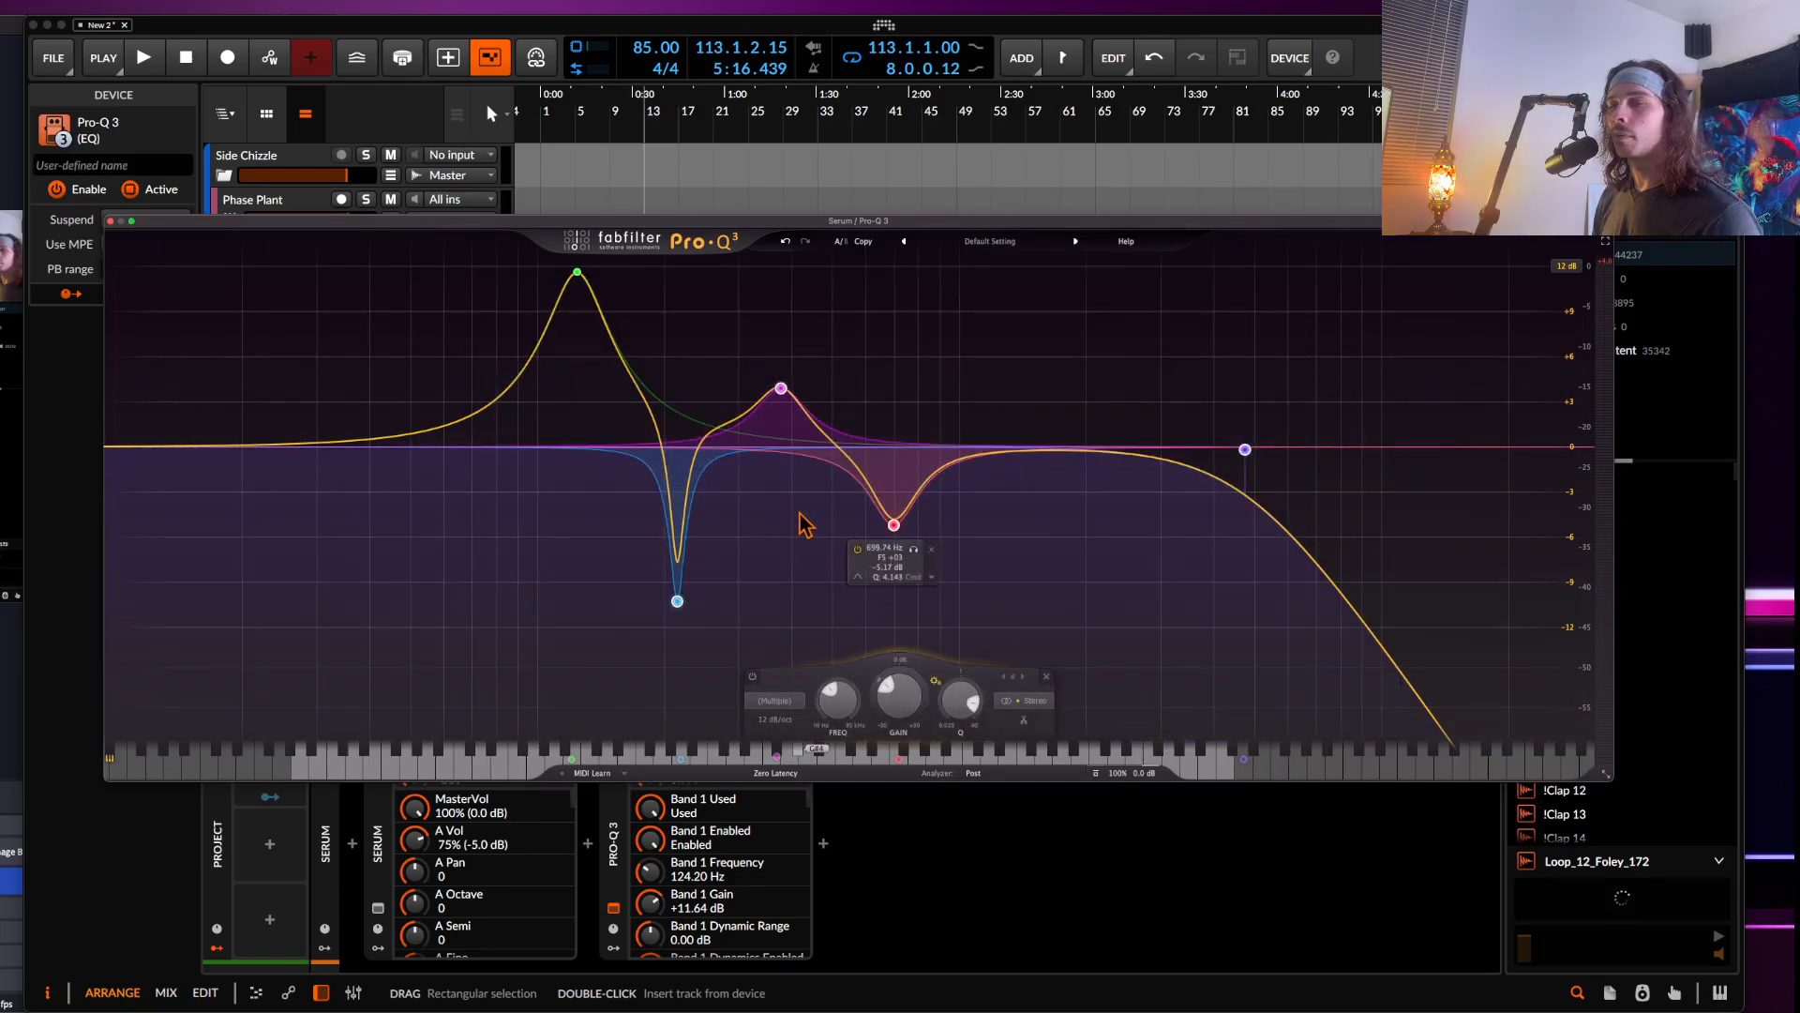
{"action": "left_click", "coordinate": [957, 490]}
{"action": "left_click_drag", "start_coordinate": [1245, 449], "coordinate": [1198, 461]}
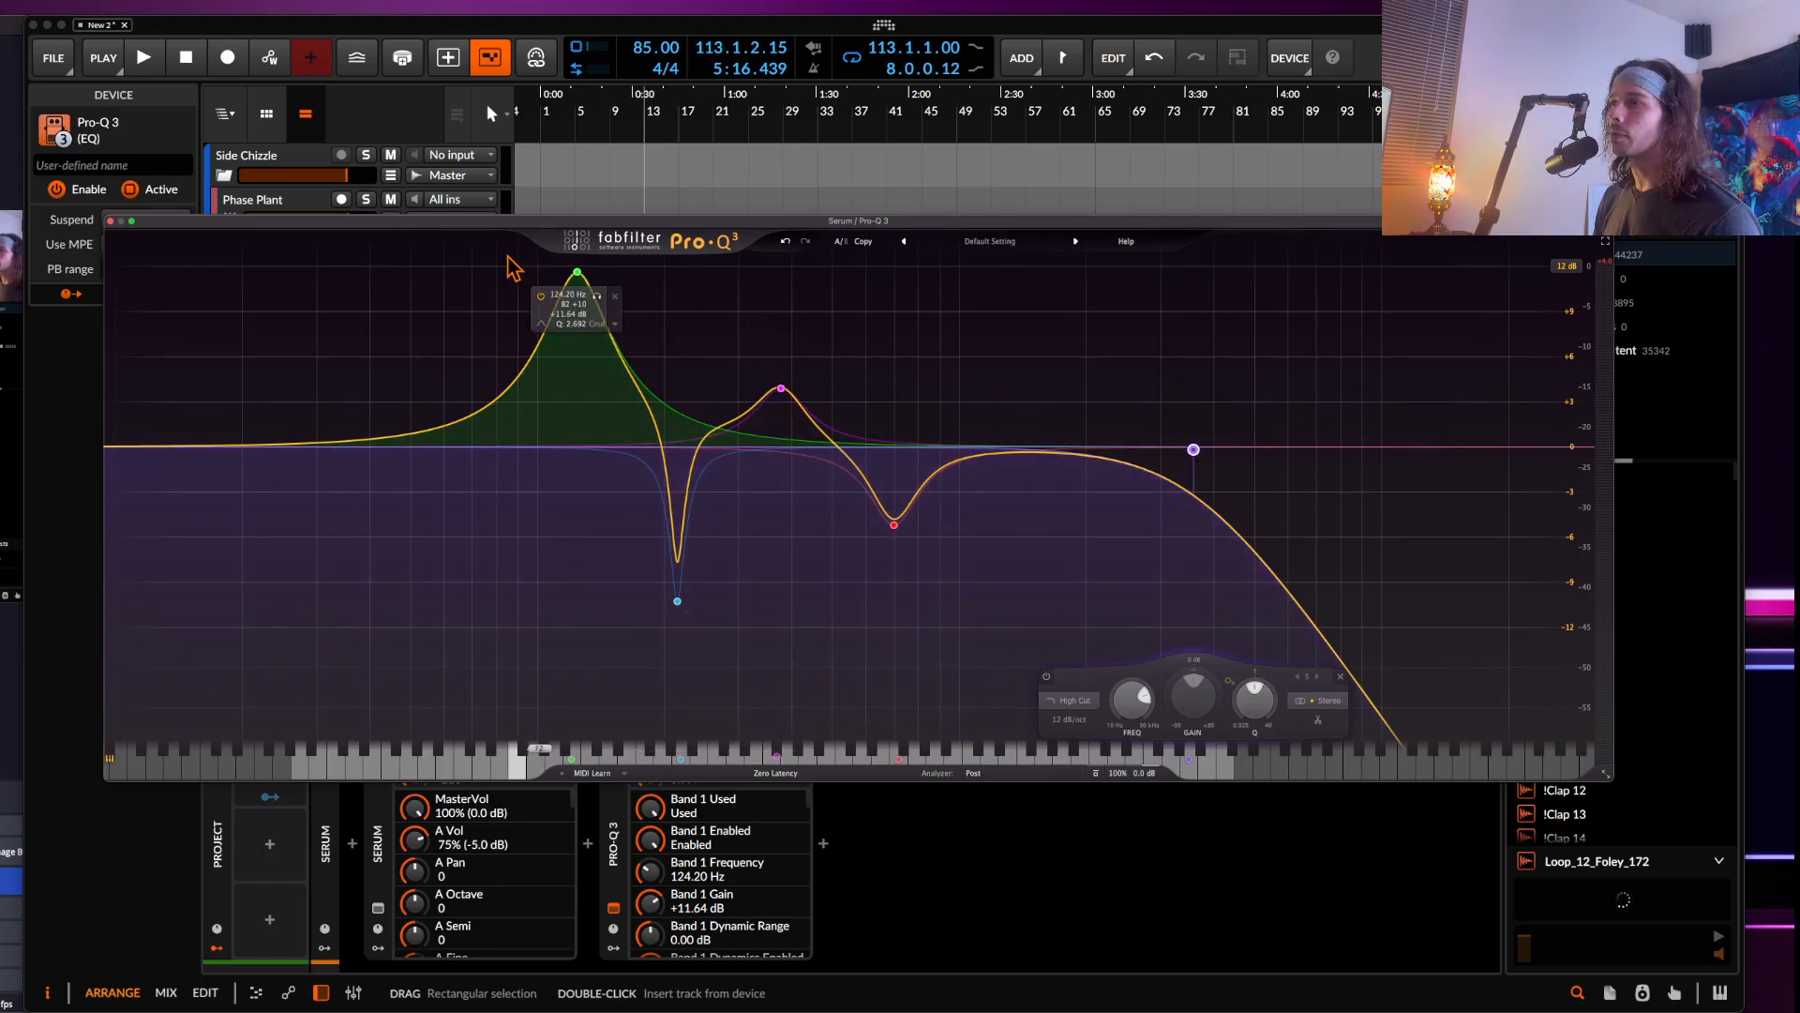
{"action": "left_click_drag", "start_coordinate": [513, 269], "coordinate": [1261, 667]}
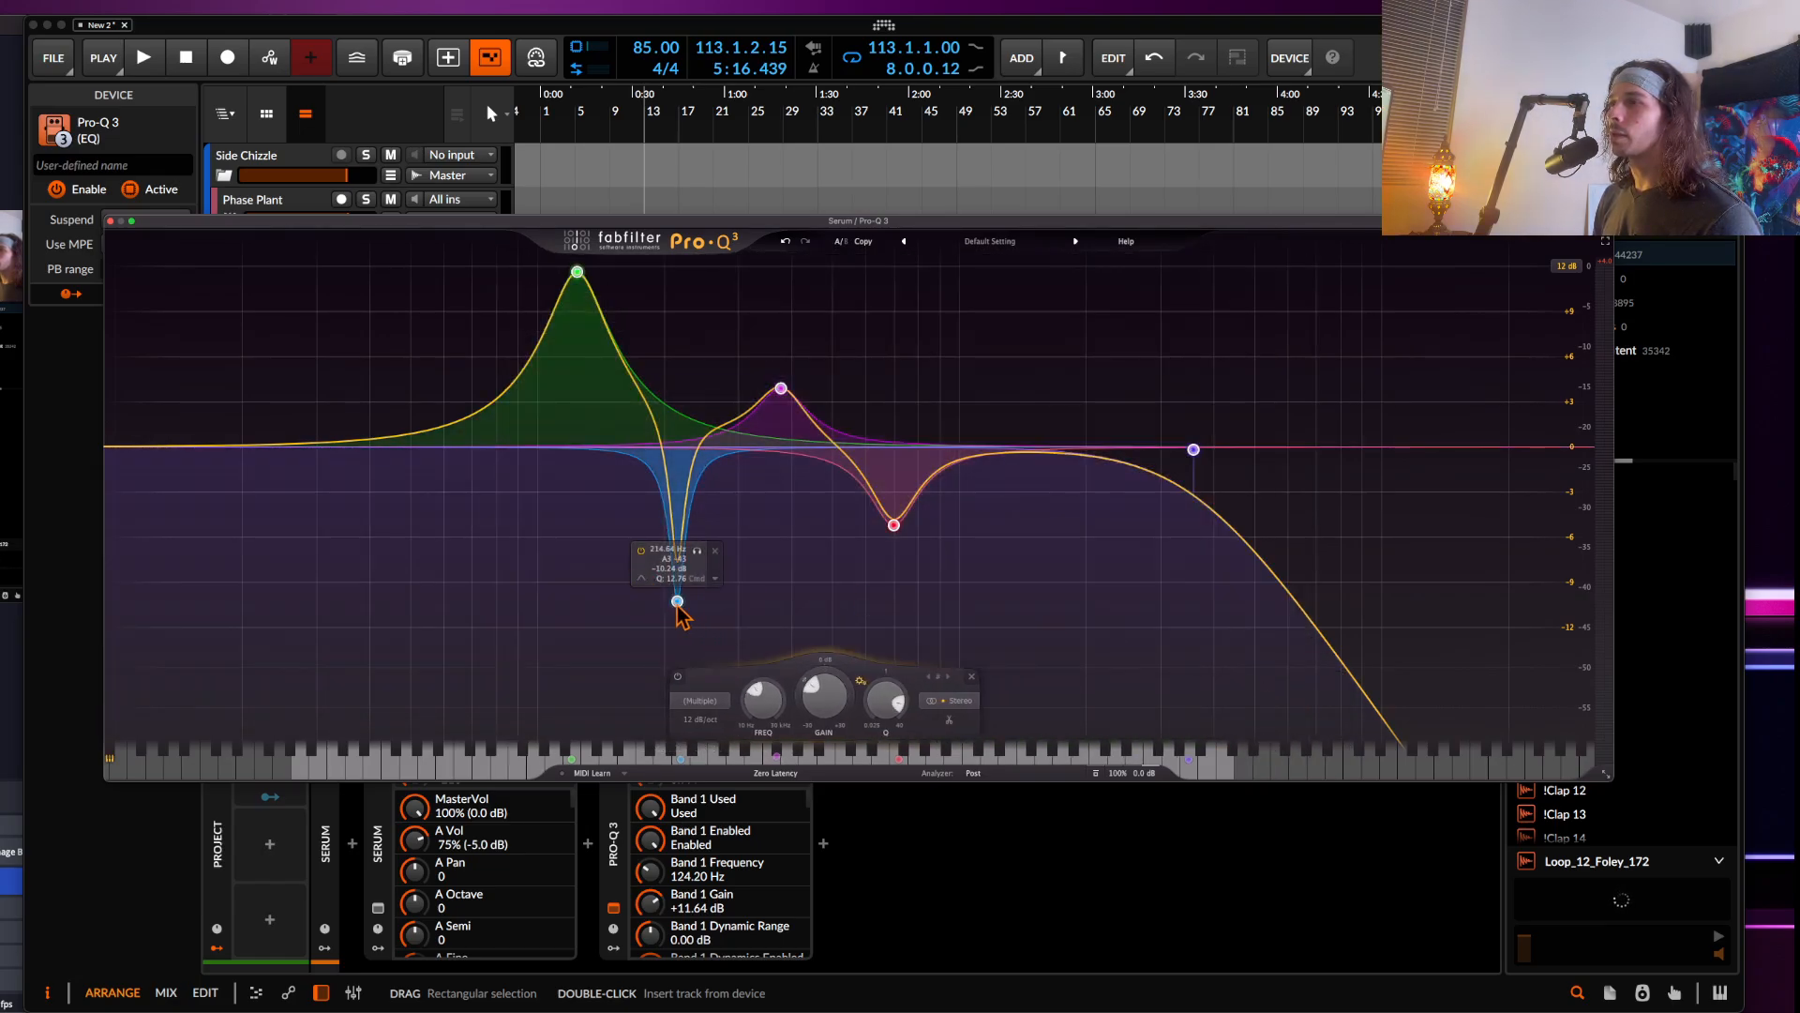
{"action": "mouse_move", "coordinate": [678, 603]}
{"action": "left_mouse_down"}
{"action": "mouse_move", "coordinate": [735, 605]}
{"action": "mouse_move", "coordinate": [684, 609]}
{"action": "mouse_move", "coordinate": [681, 578]}
{"action": "left_mouse_up"}
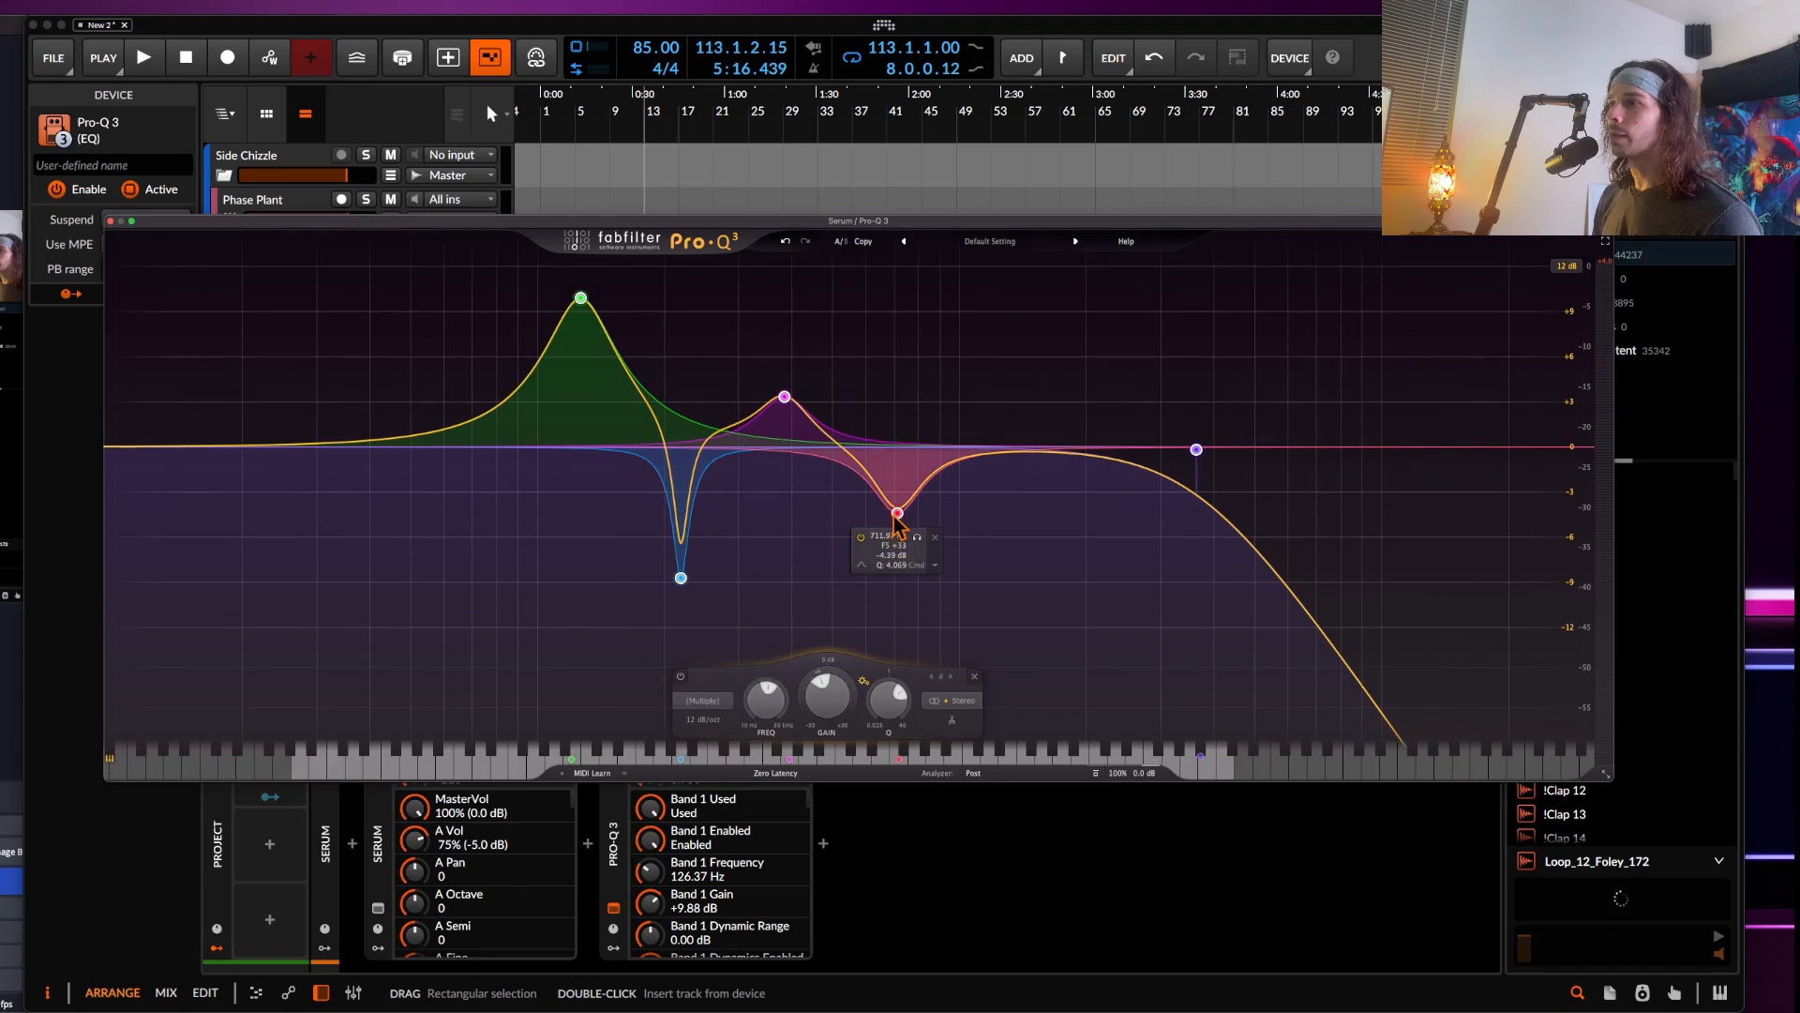
{"action": "left_click_drag", "start_coordinate": [895, 515], "coordinate": [895, 524]}
{"action": "left_click", "coordinate": [708, 370]}
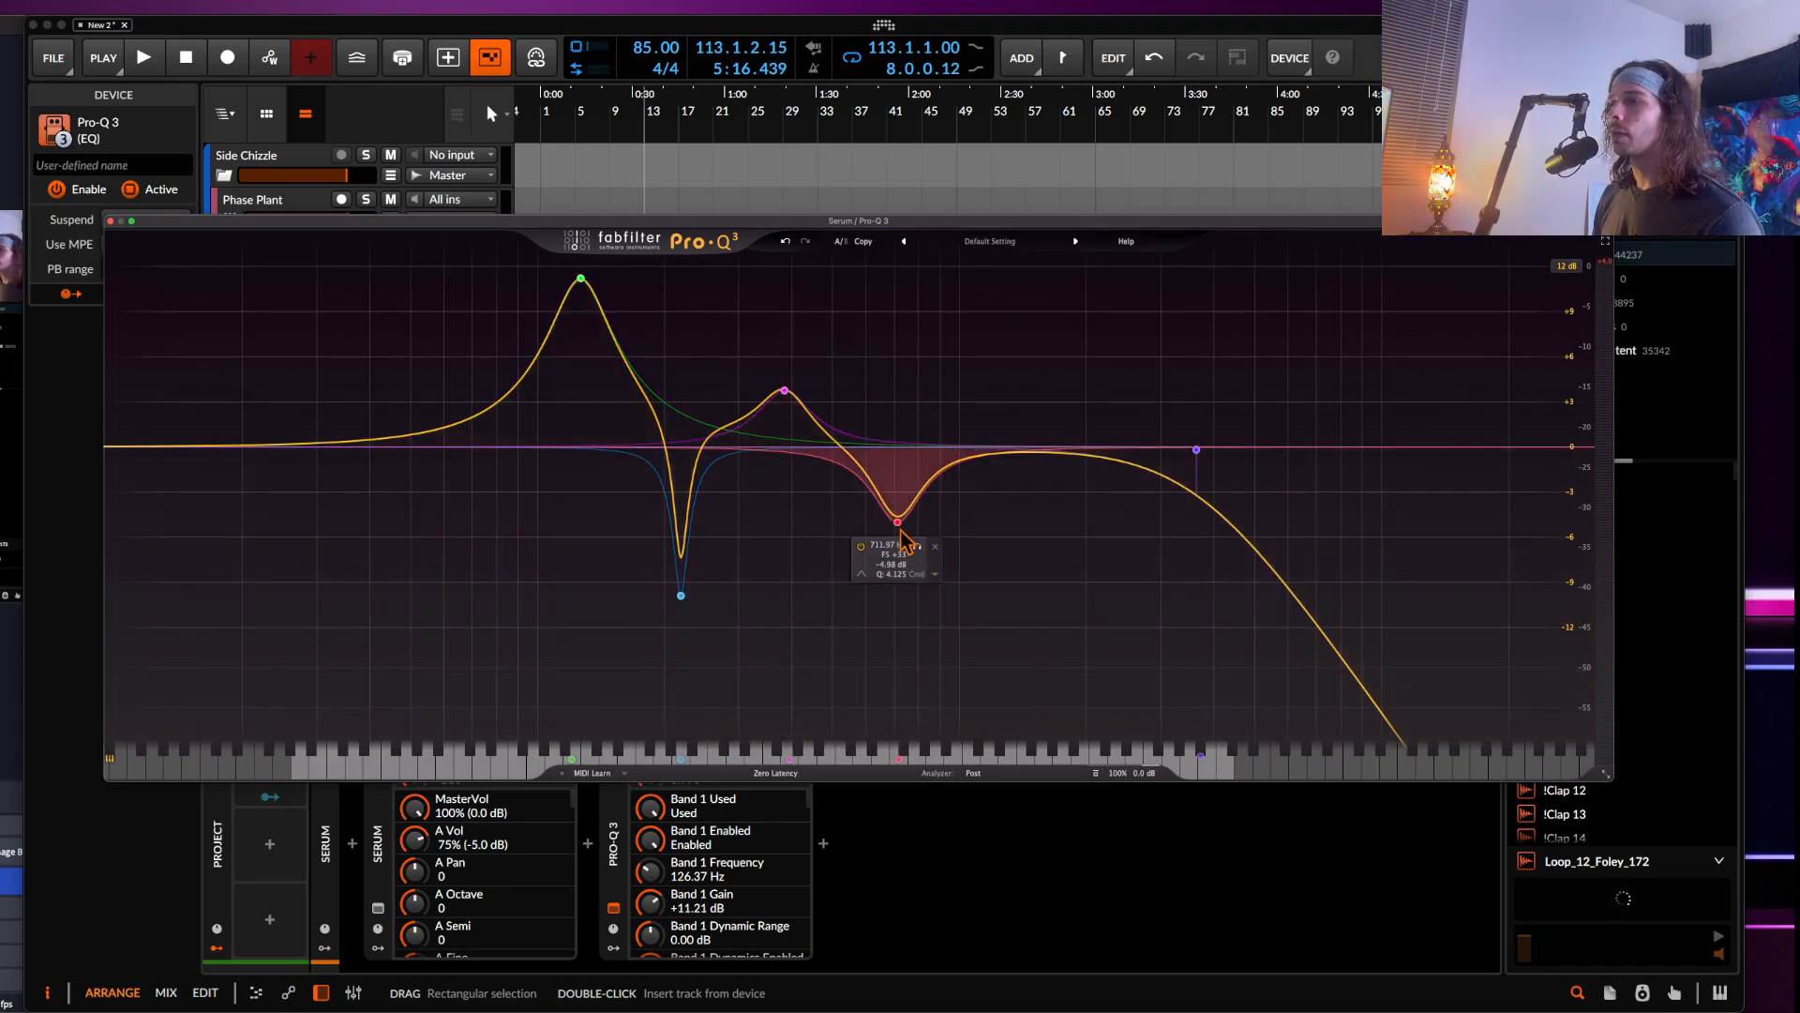
{"action": "mouse_move", "coordinate": [899, 525]}
{"action": "left_mouse_down"}
{"action": "mouse_move", "coordinate": [825, 522]}
{"action": "mouse_move", "coordinate": [925, 528]}
{"action": "left_mouse_up"}
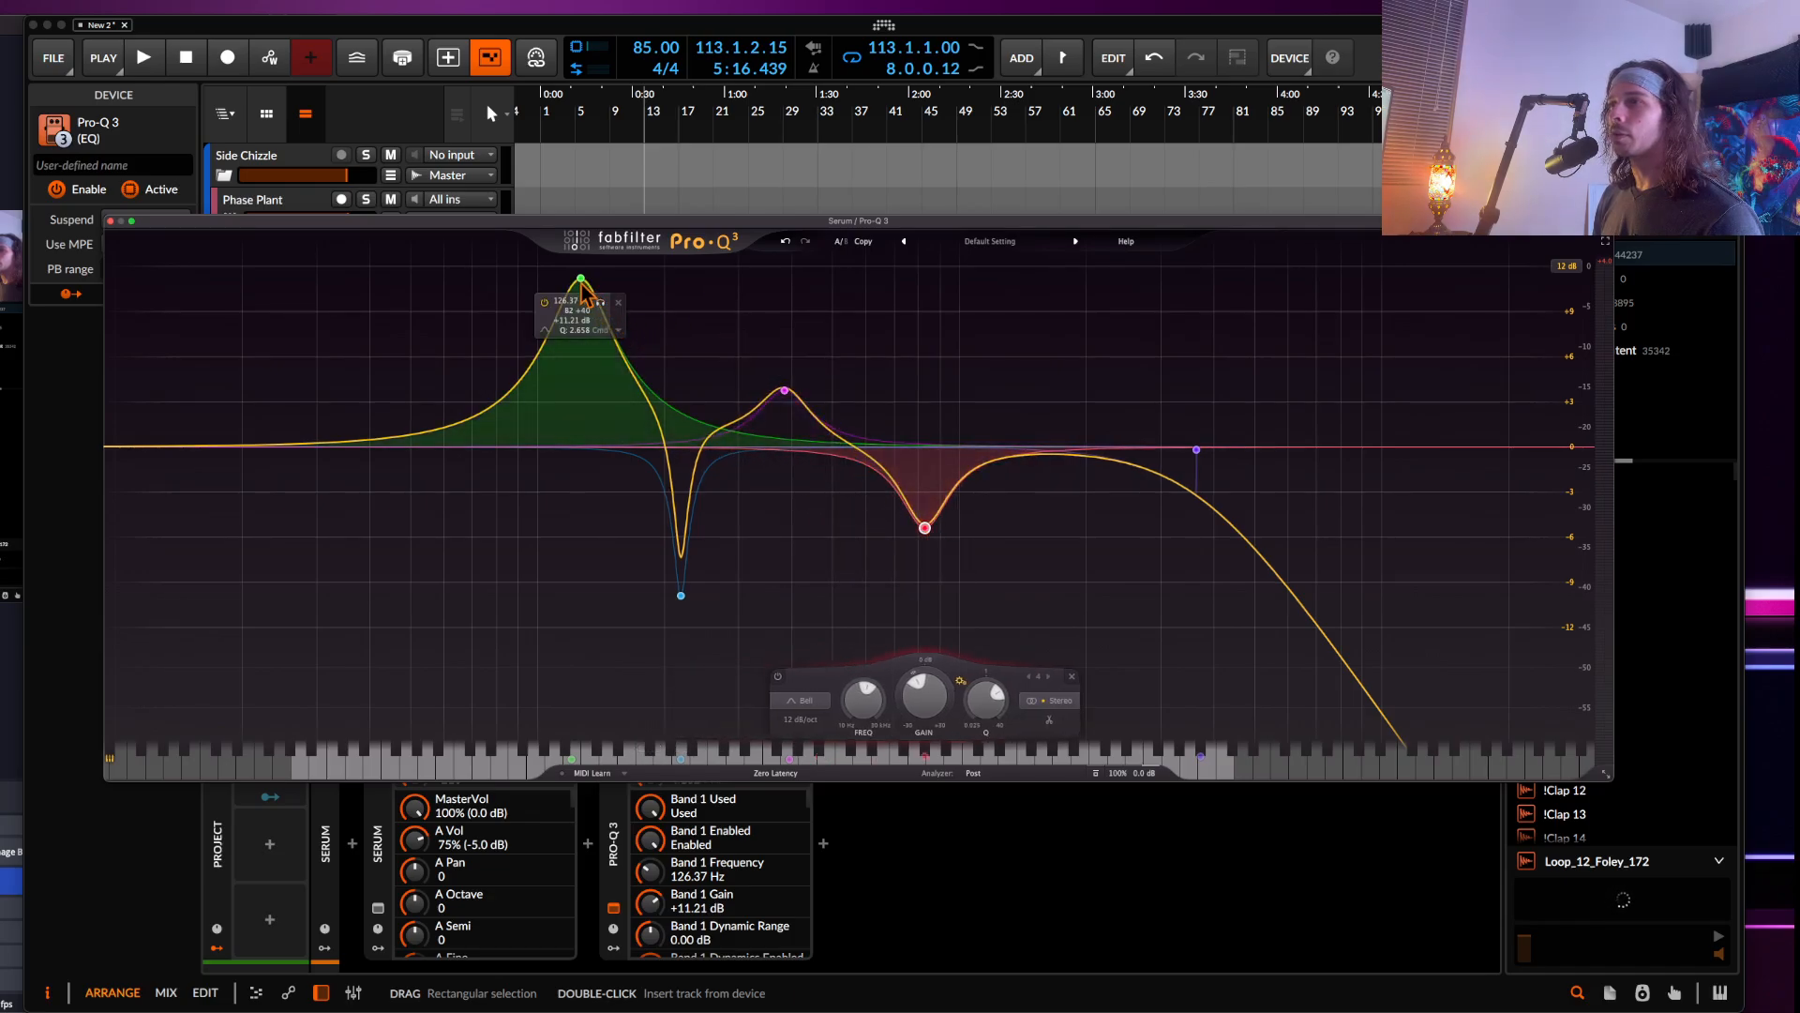
{"action": "left_click_drag", "start_coordinate": [581, 283], "coordinate": [644, 261]}
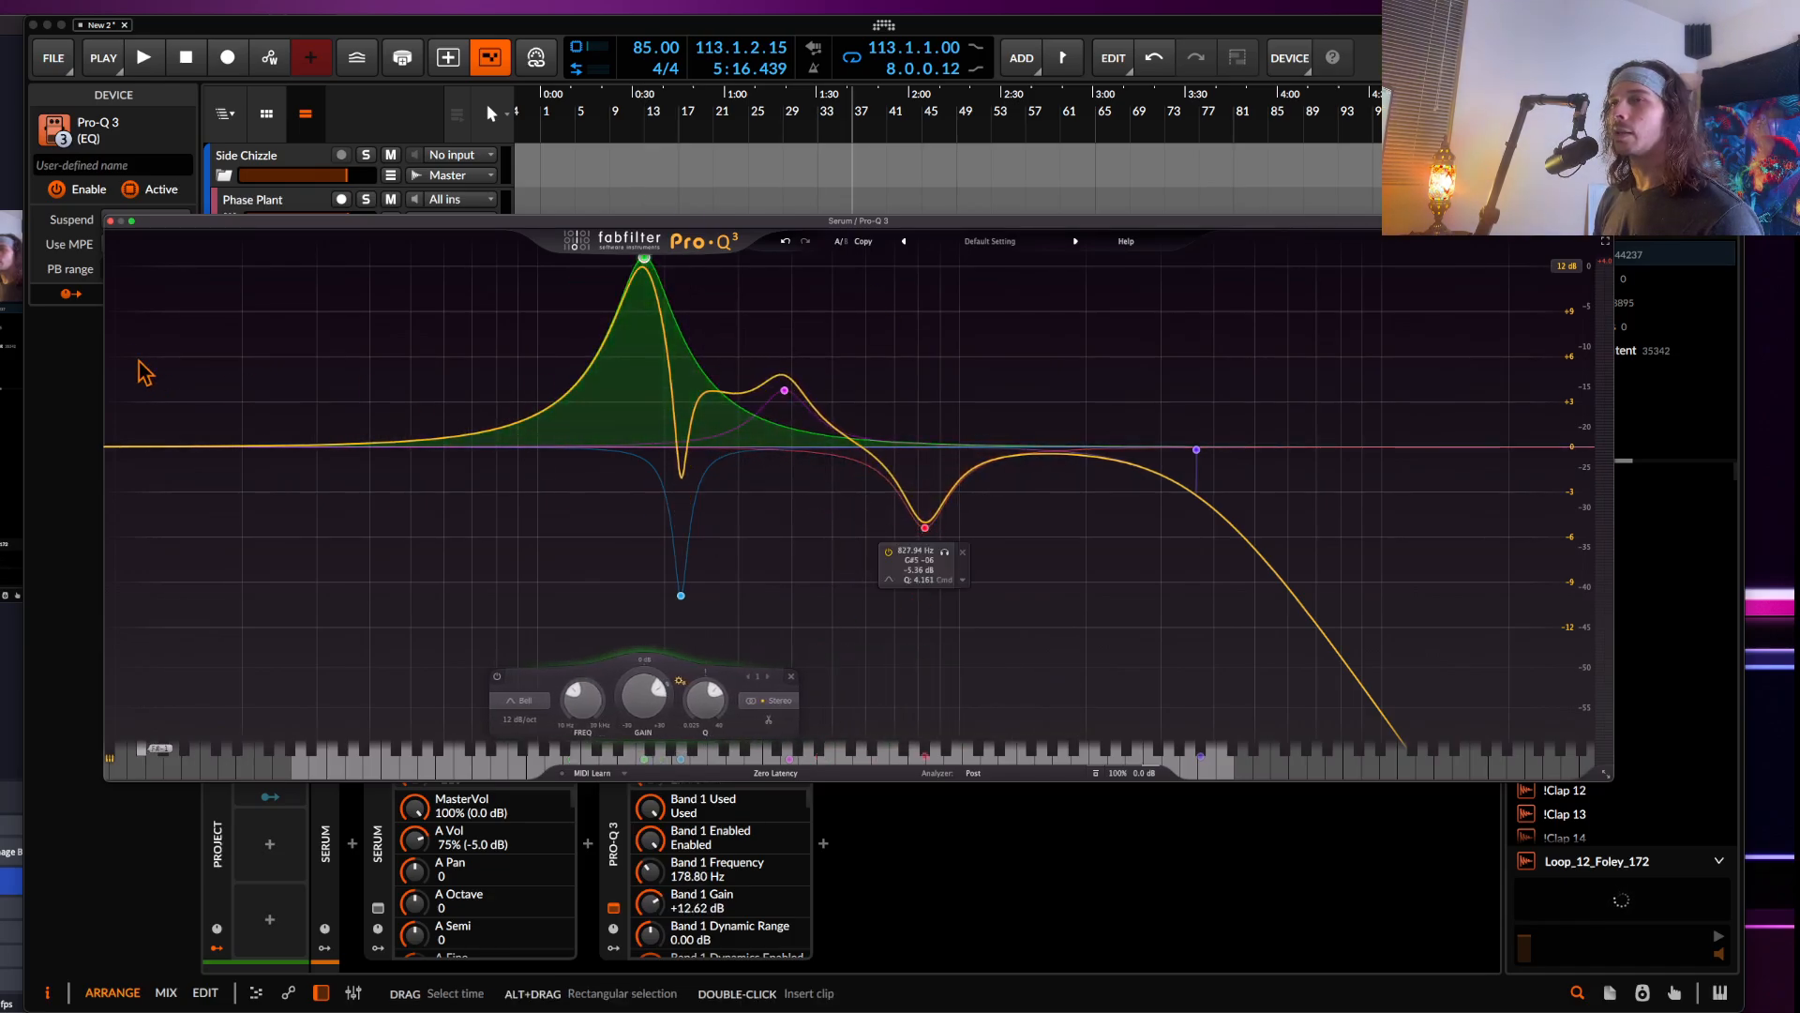
{"action": "left_click", "coordinate": [109, 220]}
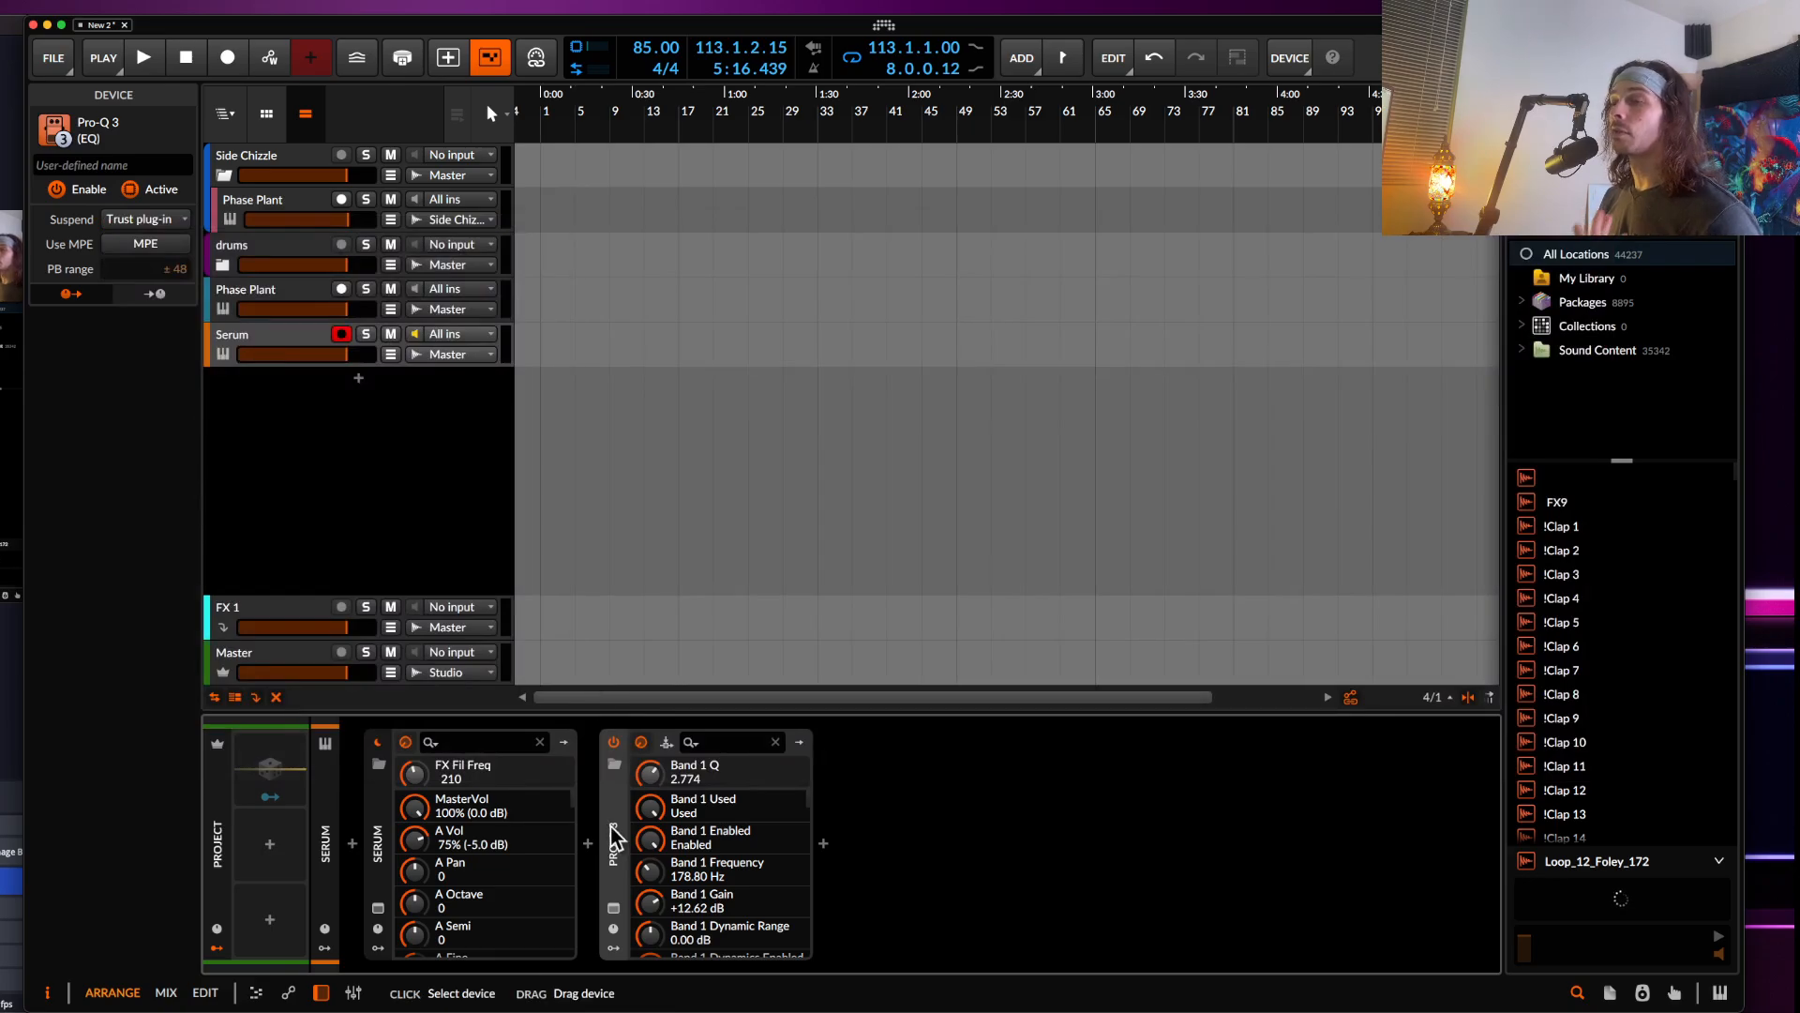
{"action": "key", "text": "Delete"}
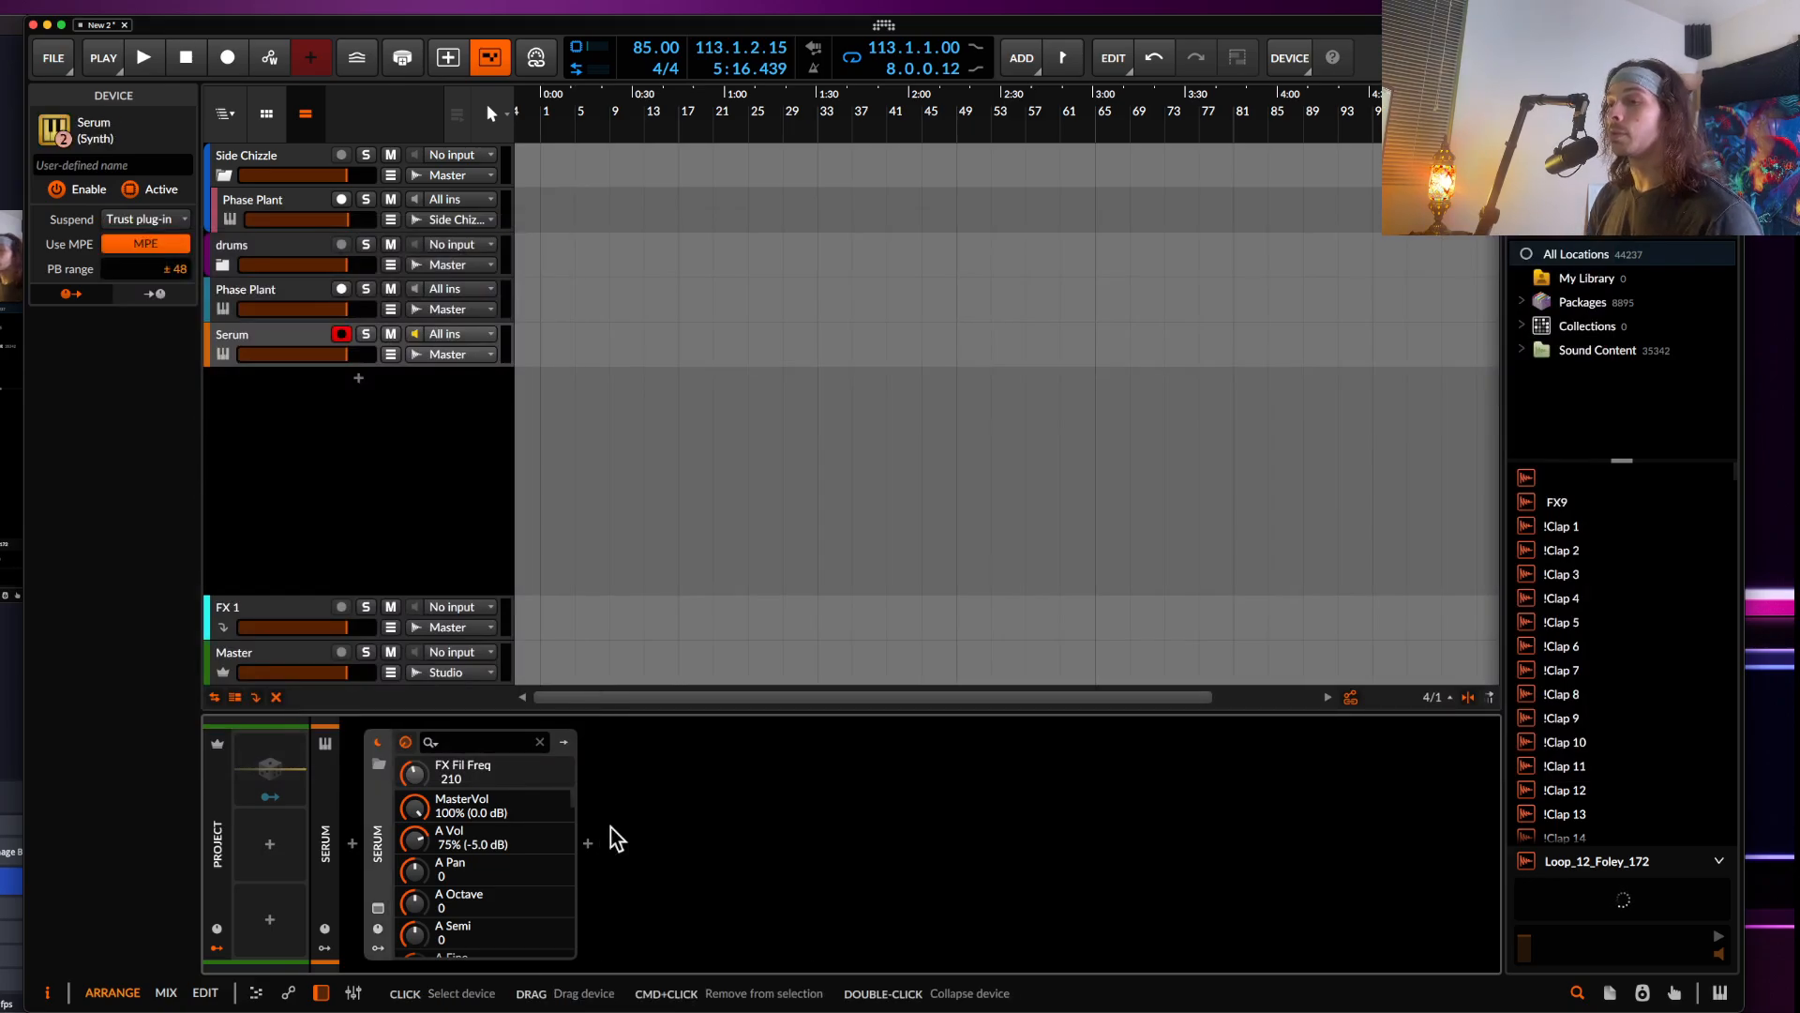
Reopen Serum's FX page, re-enable the Filter effect and raise its Freq knob
{"action": "left_click", "coordinate": [379, 908]}
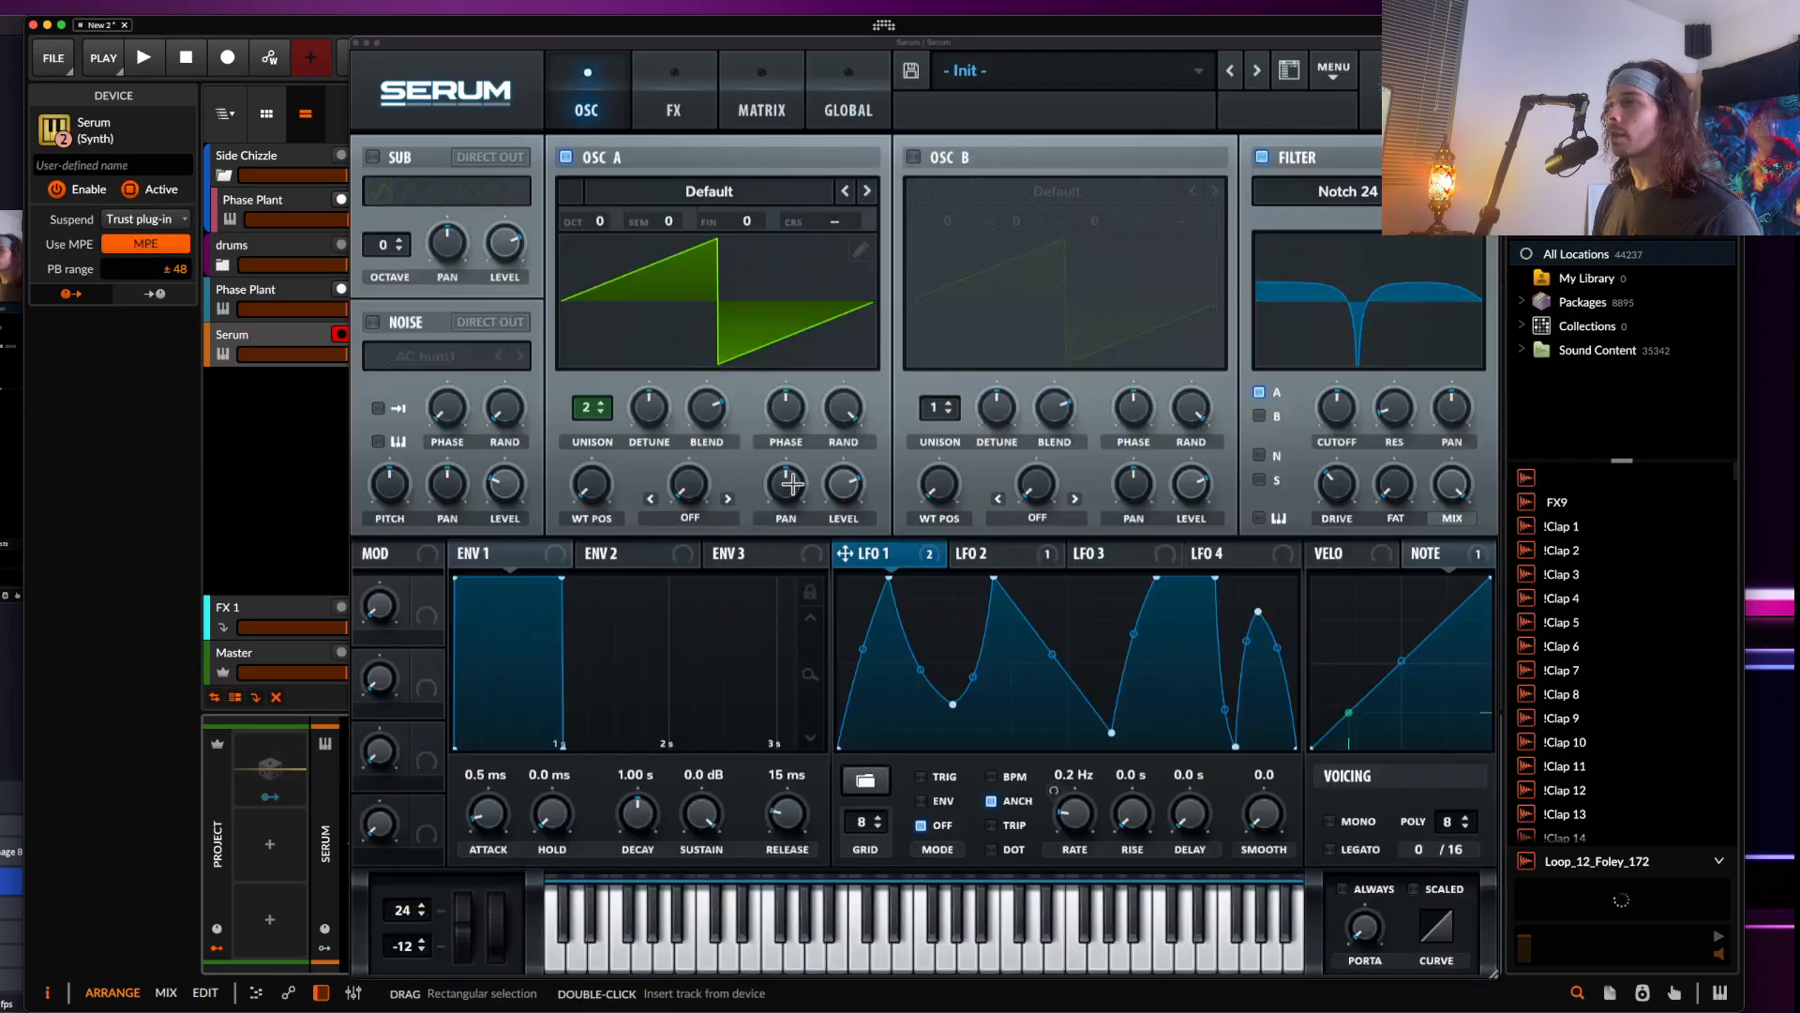
{"action": "left_click", "coordinate": [673, 111]}
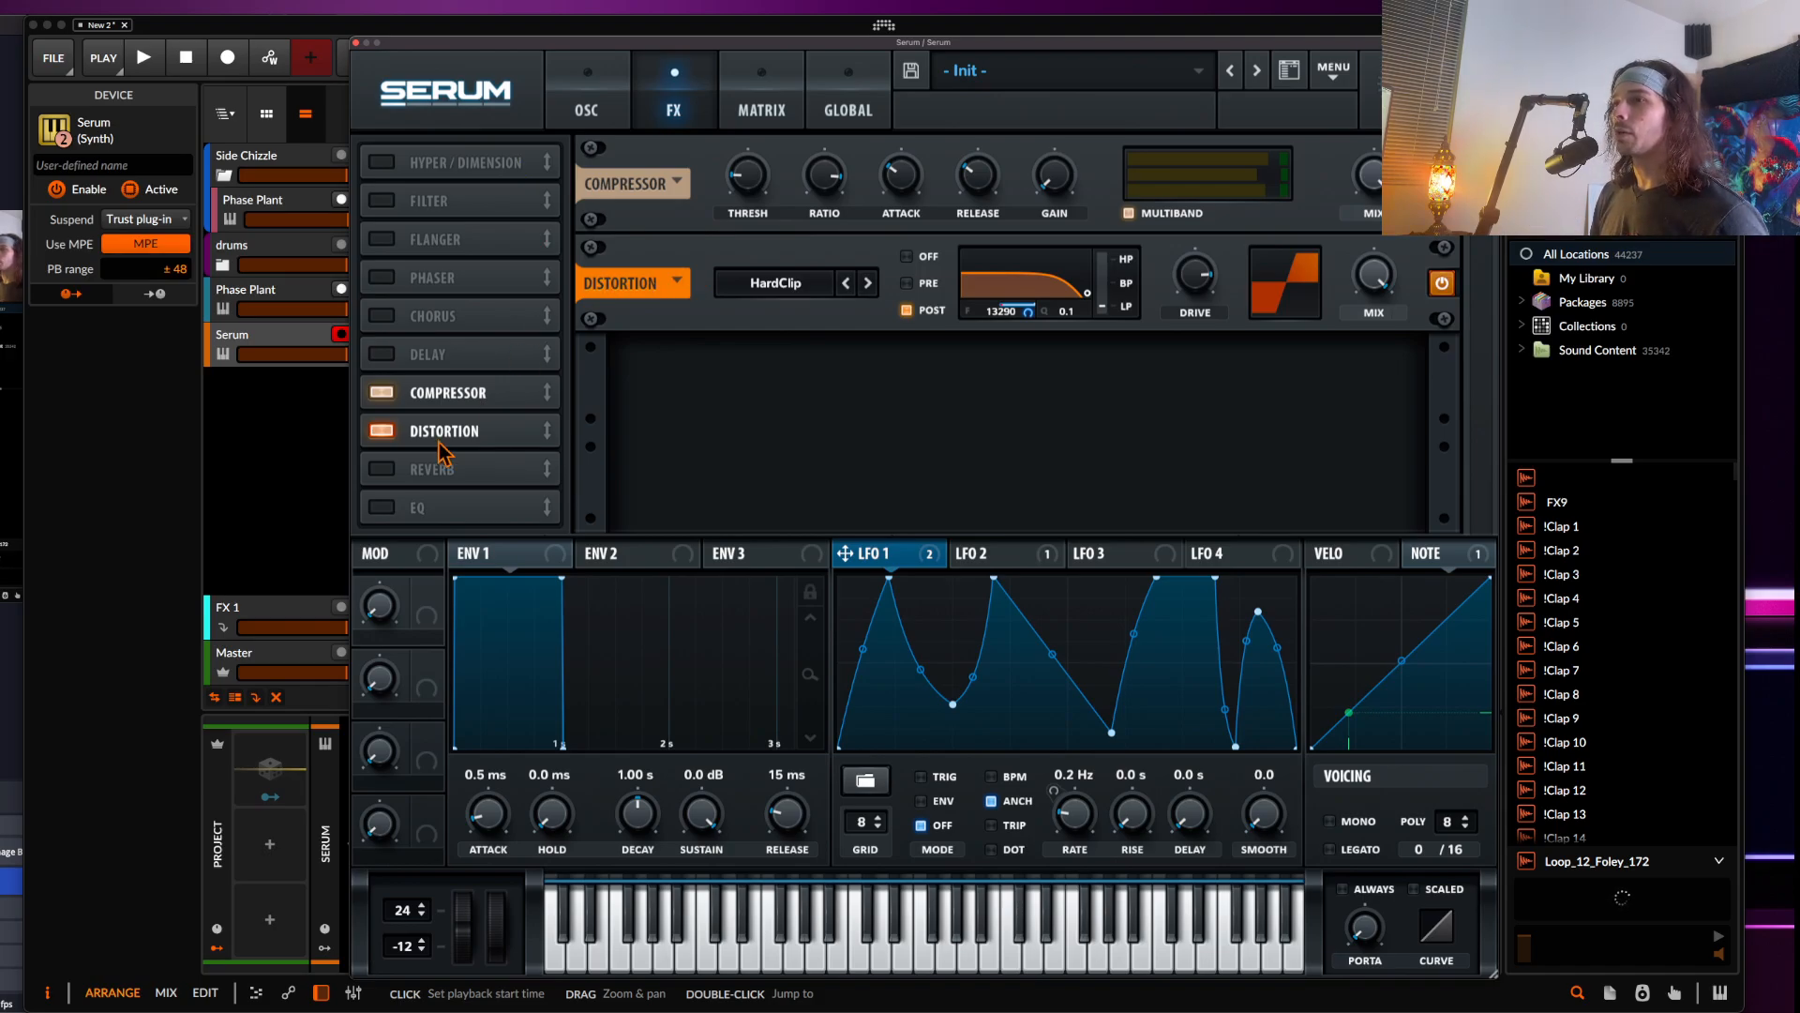
{"action": "left_click", "coordinate": [382, 203]}
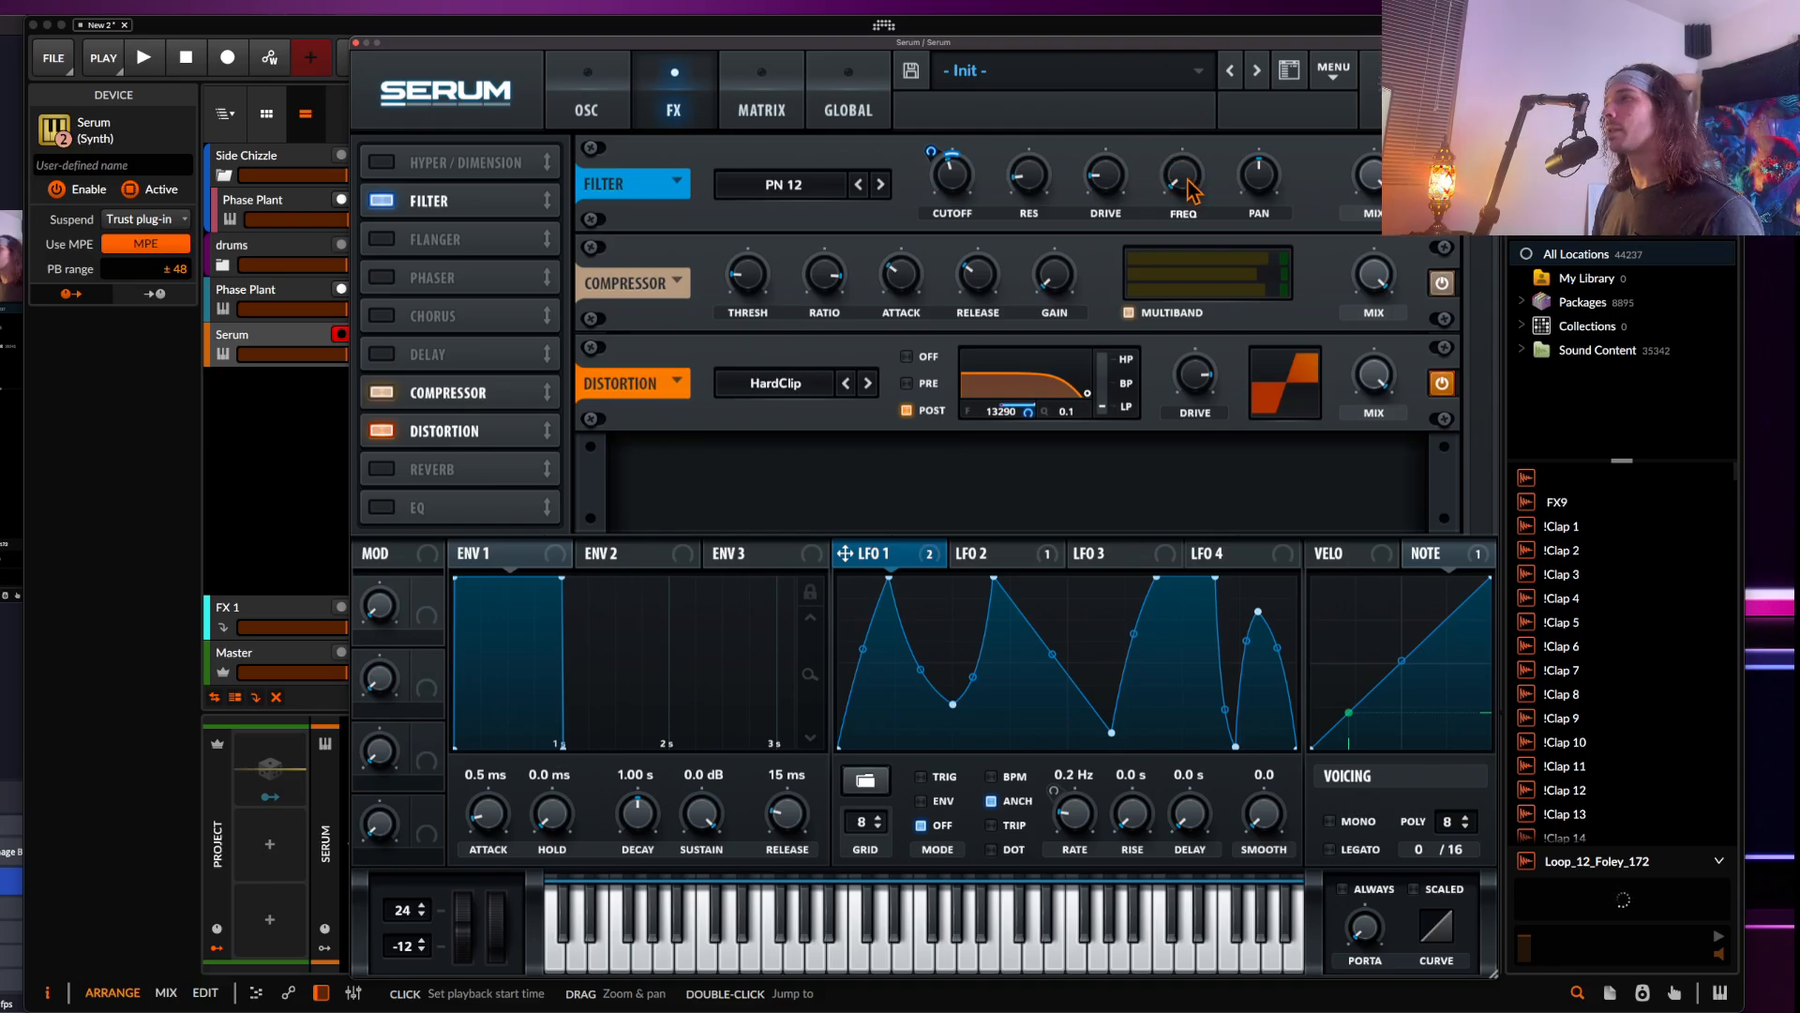
{"action": "left_click_drag", "start_coordinate": [1187, 181], "coordinate": [1185, 89]}
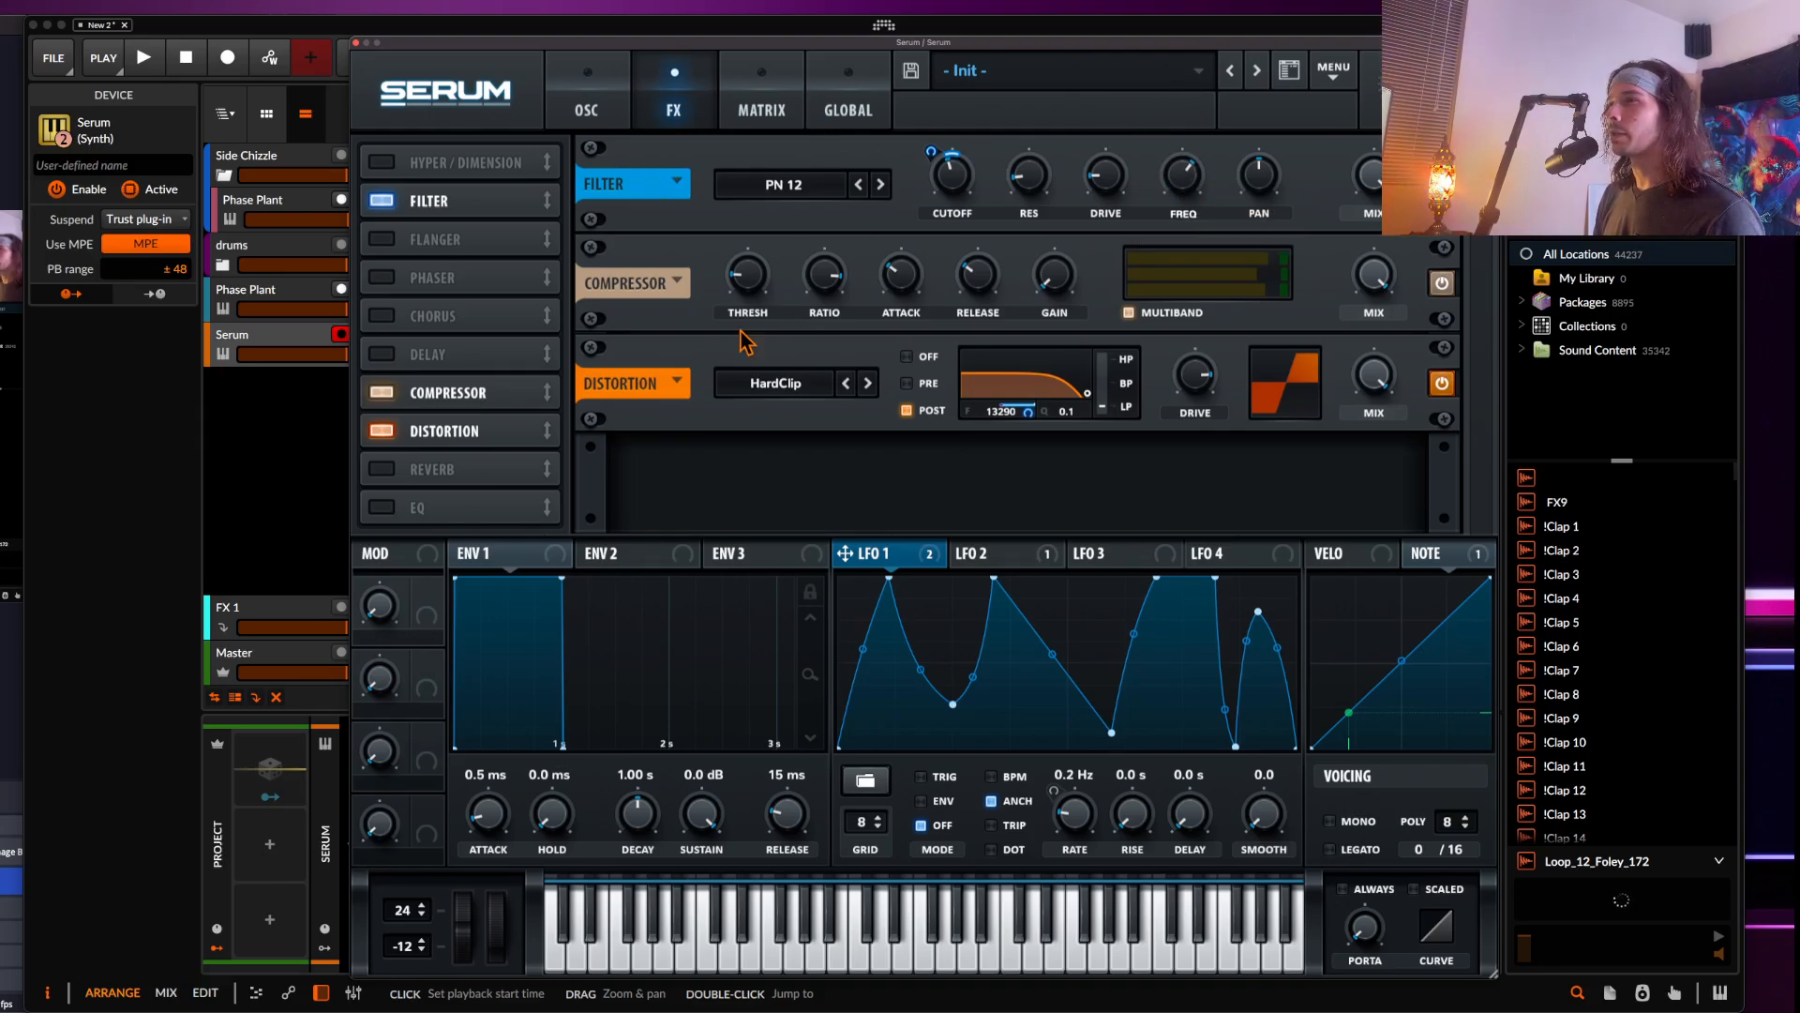
Assign LFO 1 to the filter's Freq knob and set its modulation depth
{"action": "left_click_drag", "start_coordinate": [1099, 327], "coordinate": [1185, 183]}
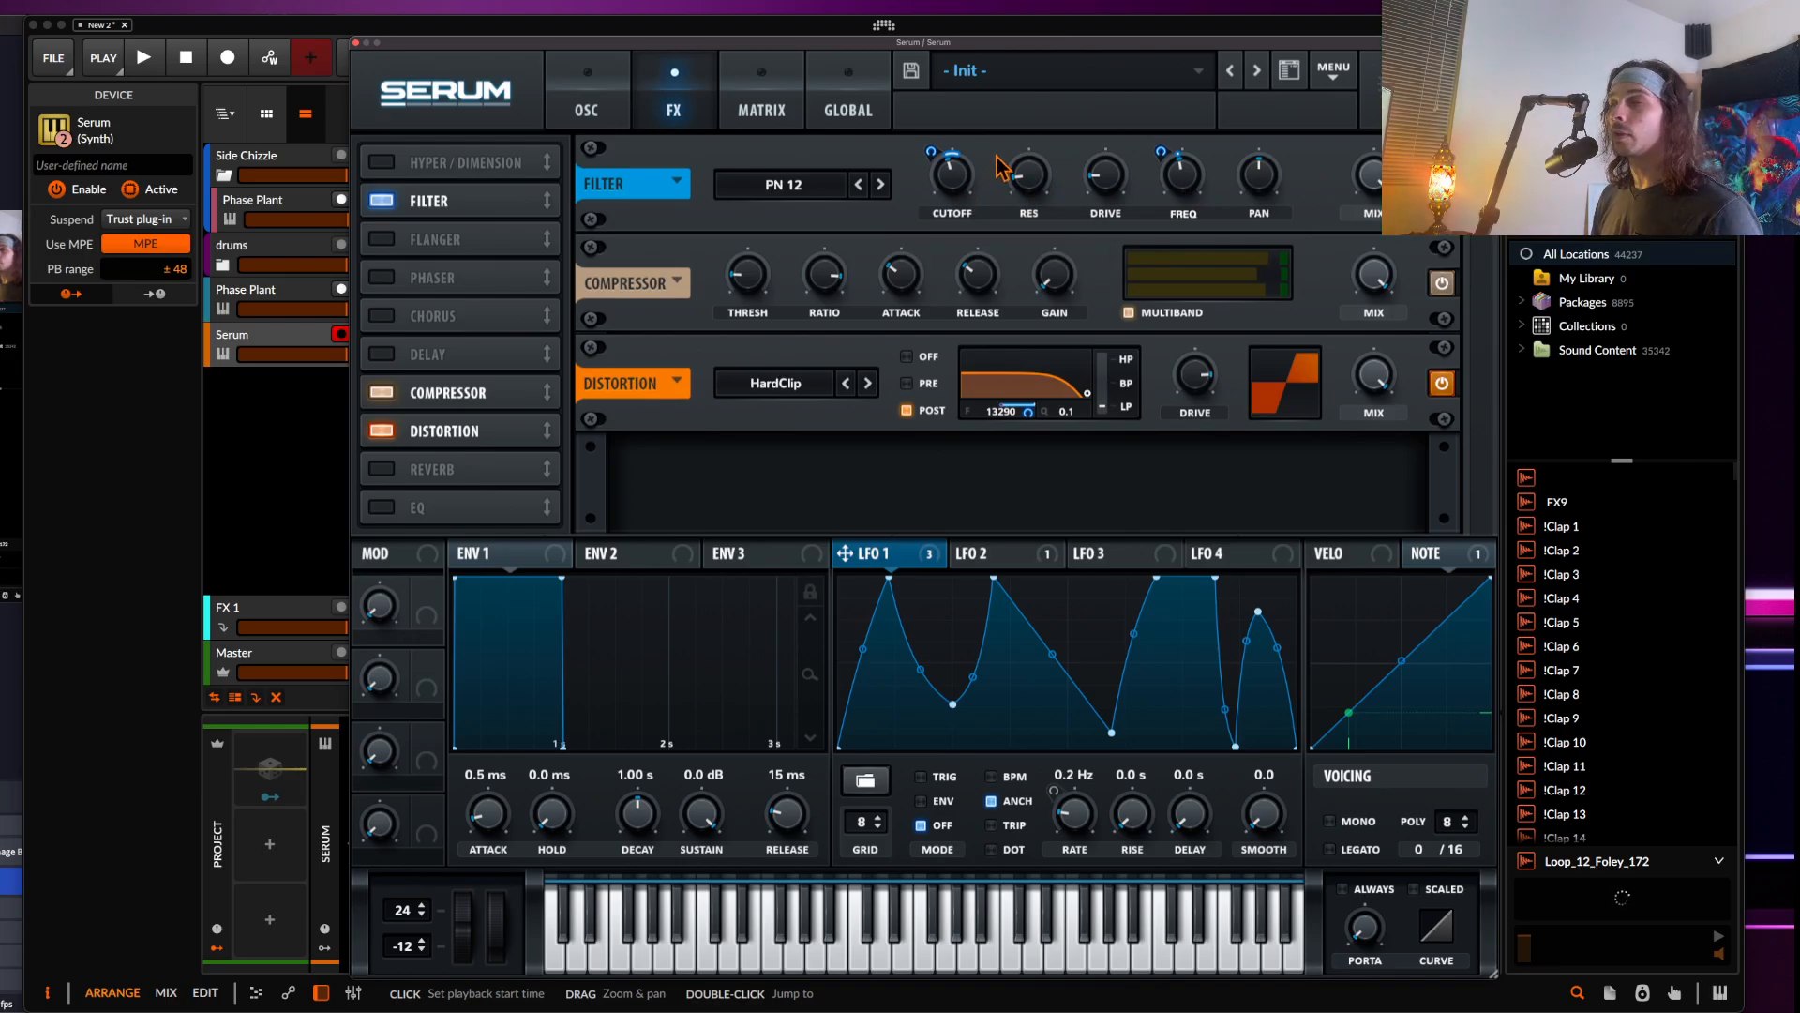
{"action": "left_click_drag", "start_coordinate": [1162, 151], "coordinate": [1161, 162]}
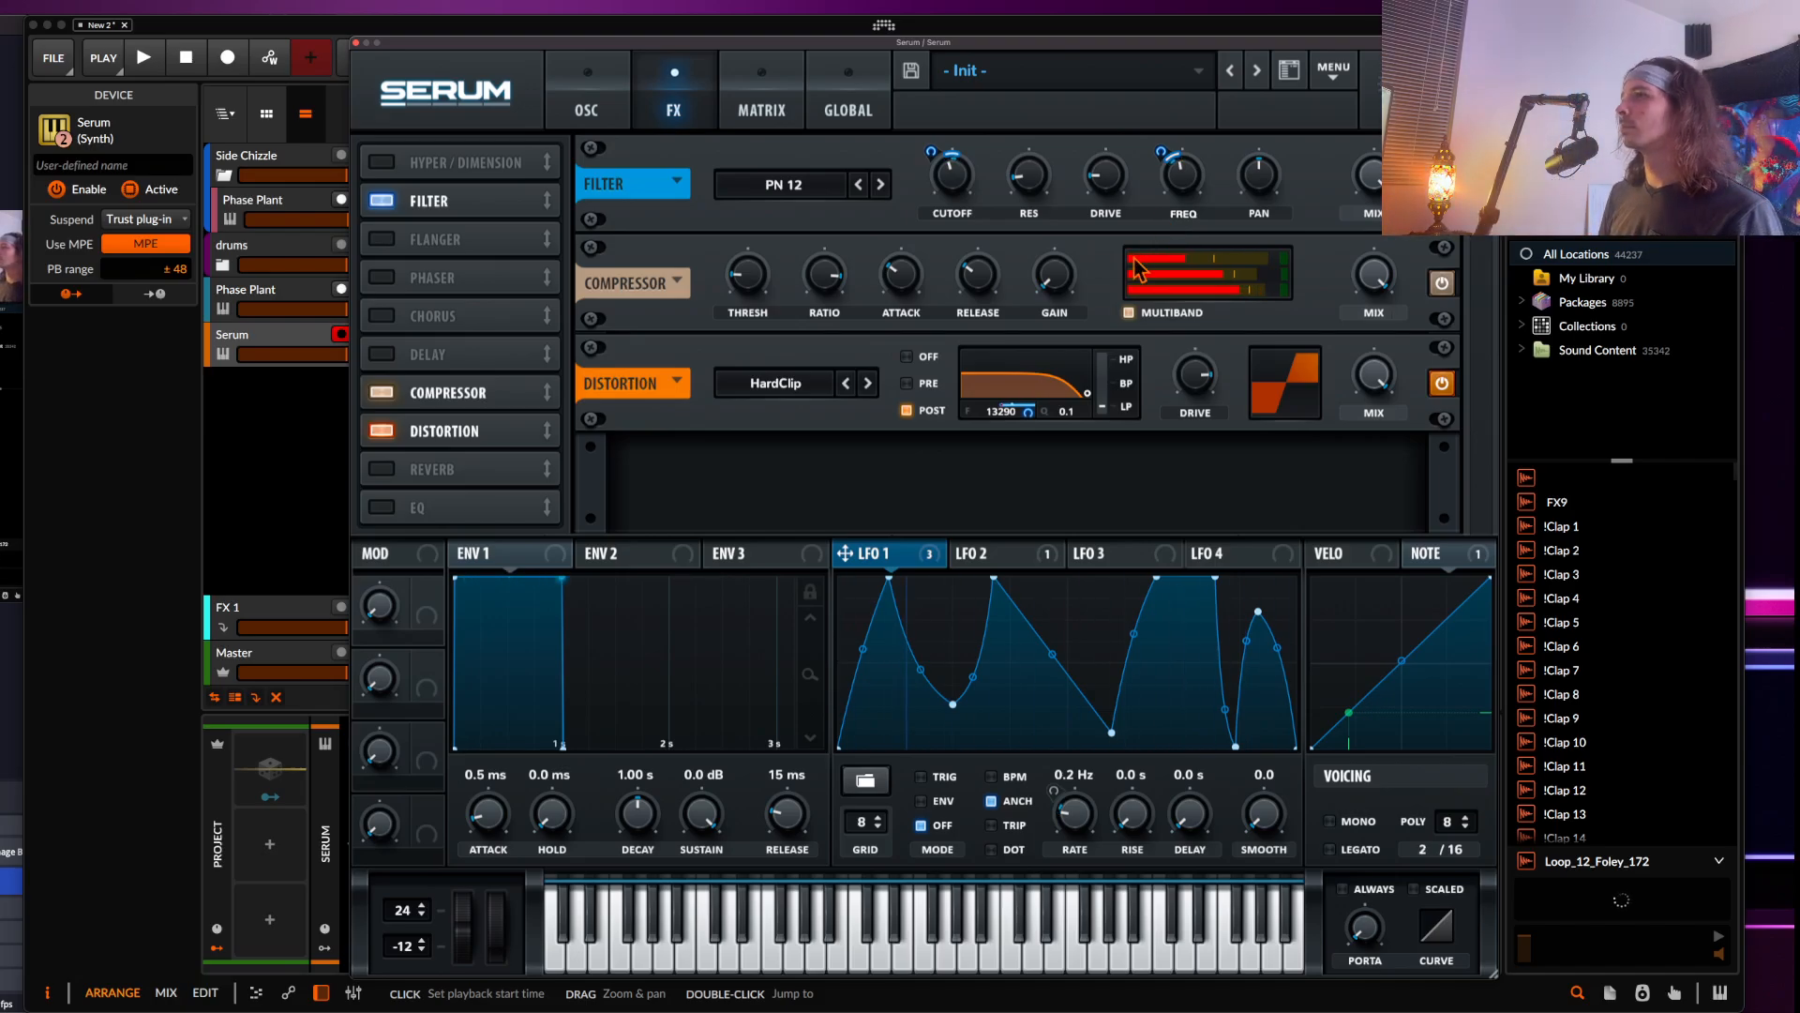
Lower the Distortion effect's mix slightly
{"action": "left_click_drag", "start_coordinate": [1365, 380], "coordinate": [1377, 406]}
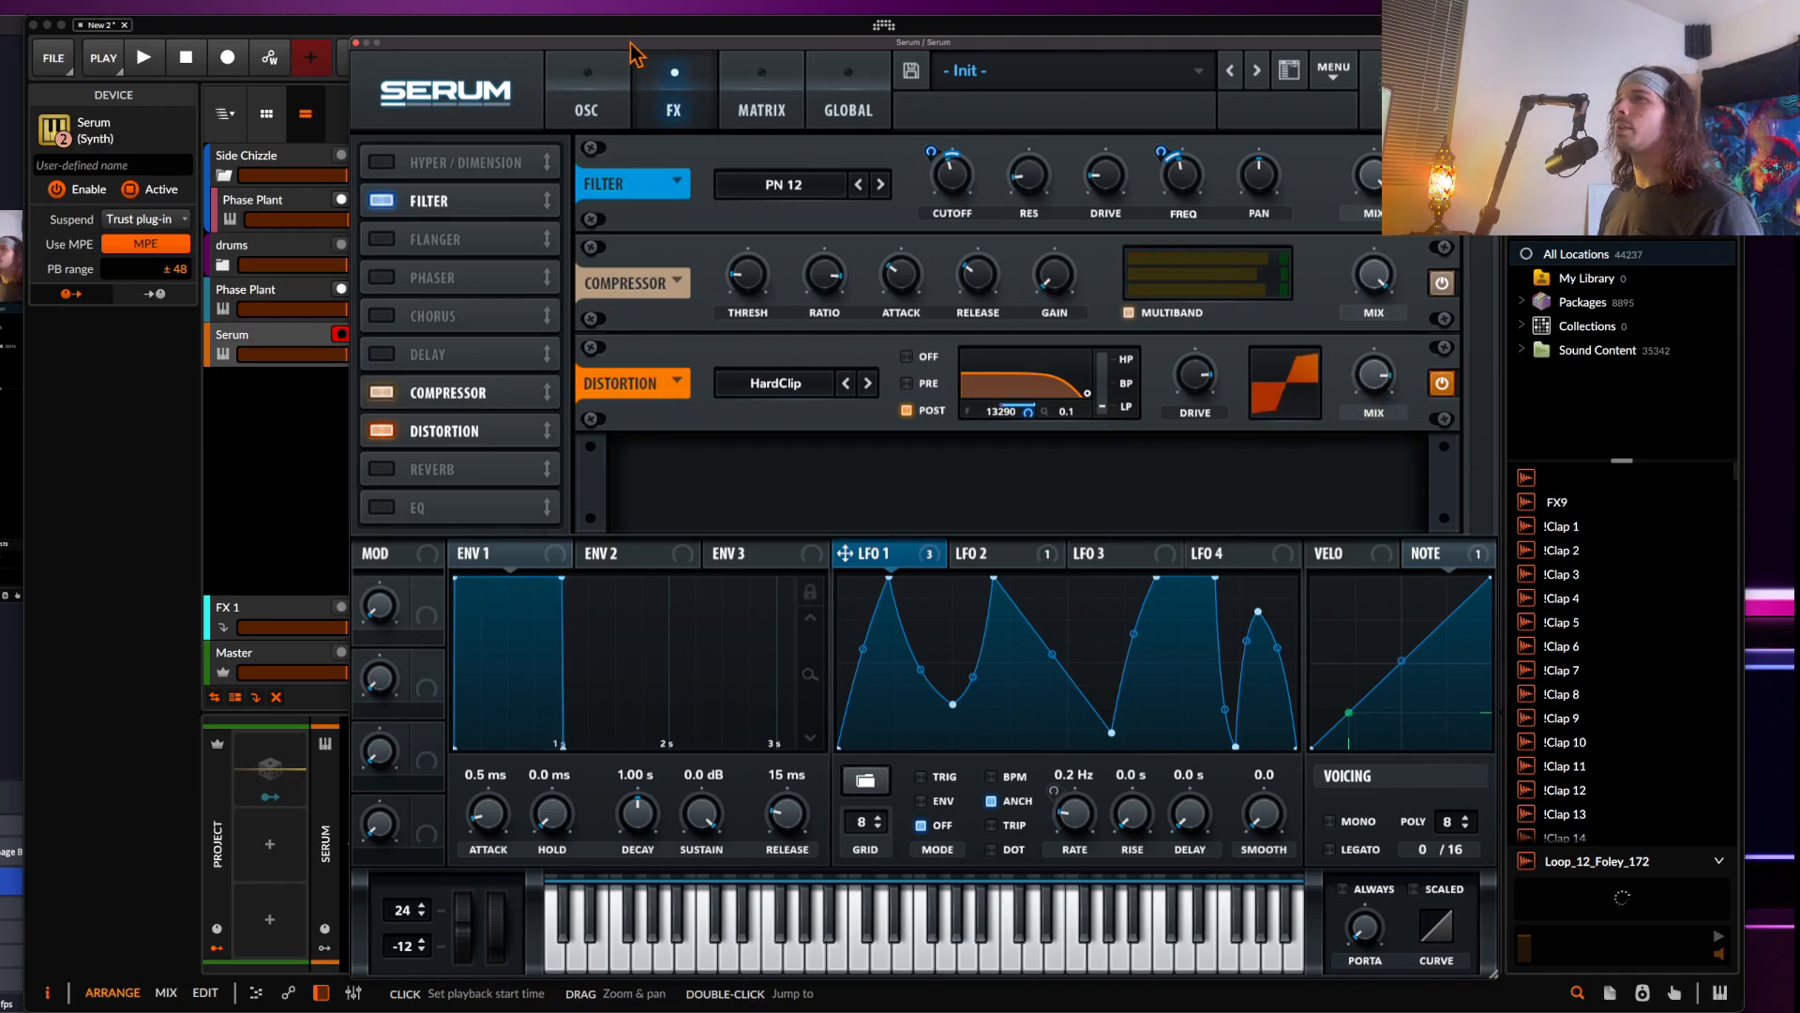
{"action": "left_click_drag", "start_coordinate": [631, 44], "coordinate": [745, 27]}
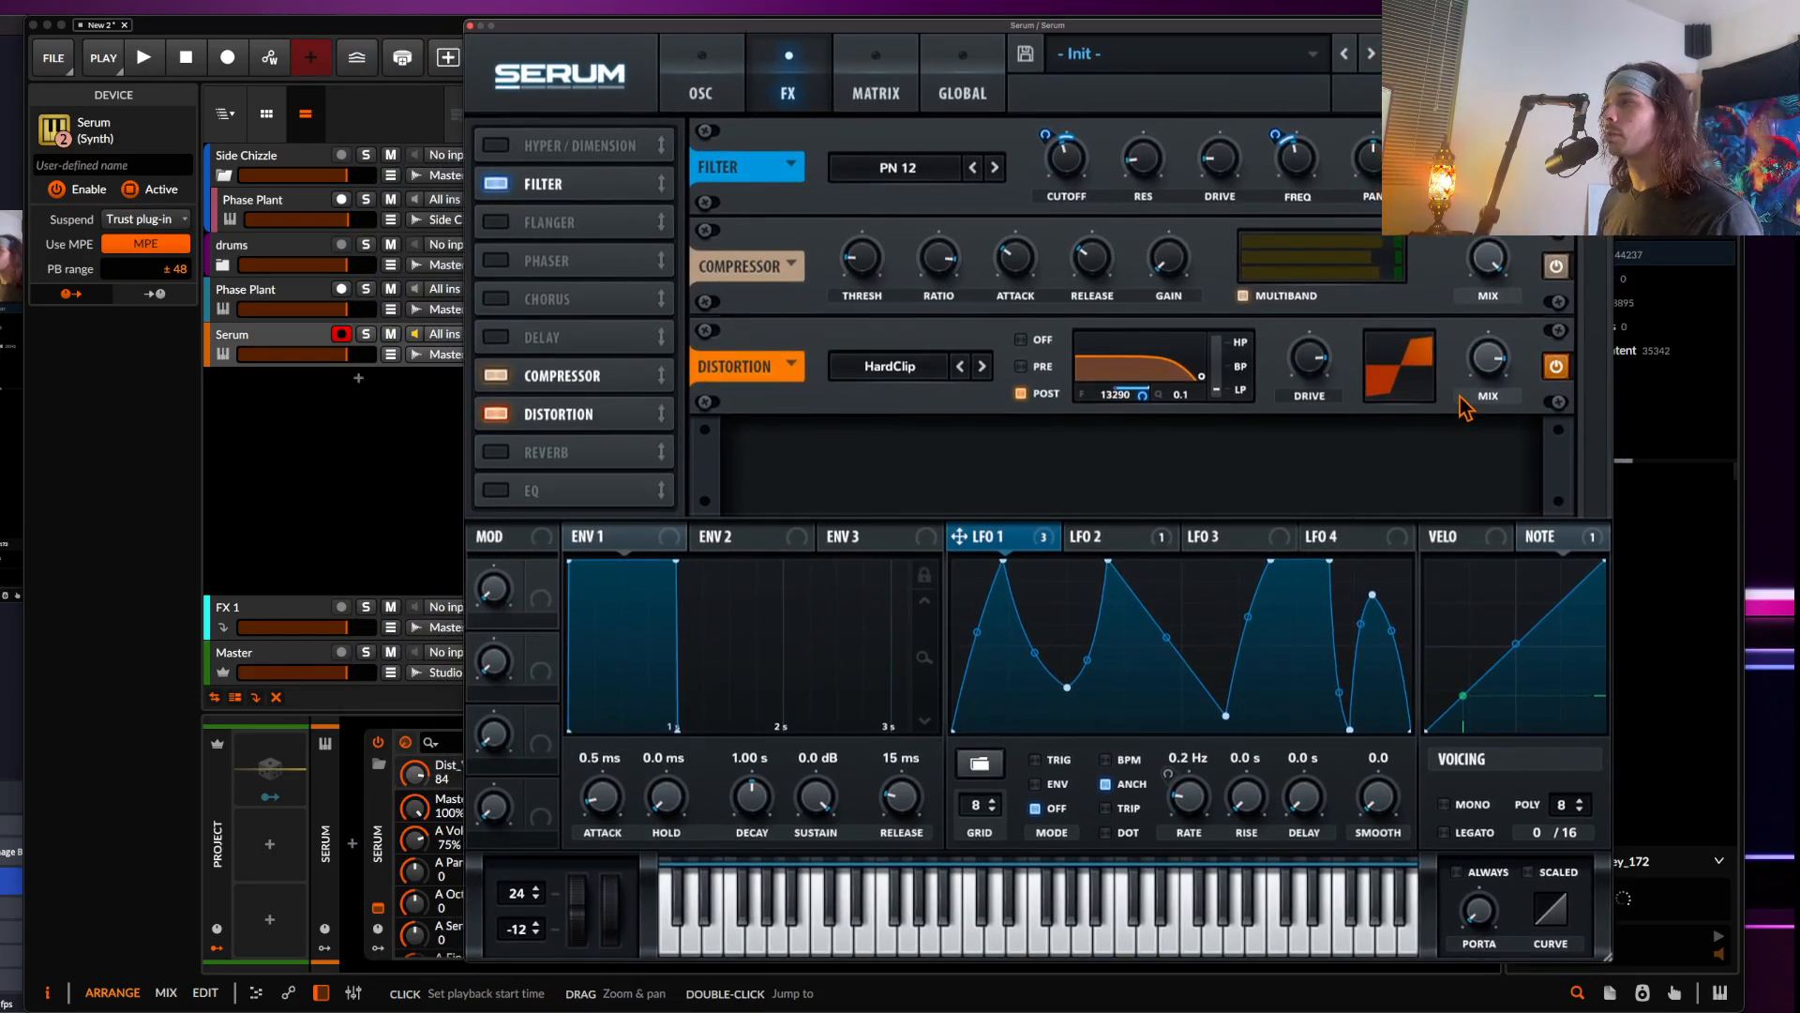
Enable the EQ effect and move it directly below the Filter in the FX chain
{"action": "mouse_move", "coordinate": [1491, 368]}
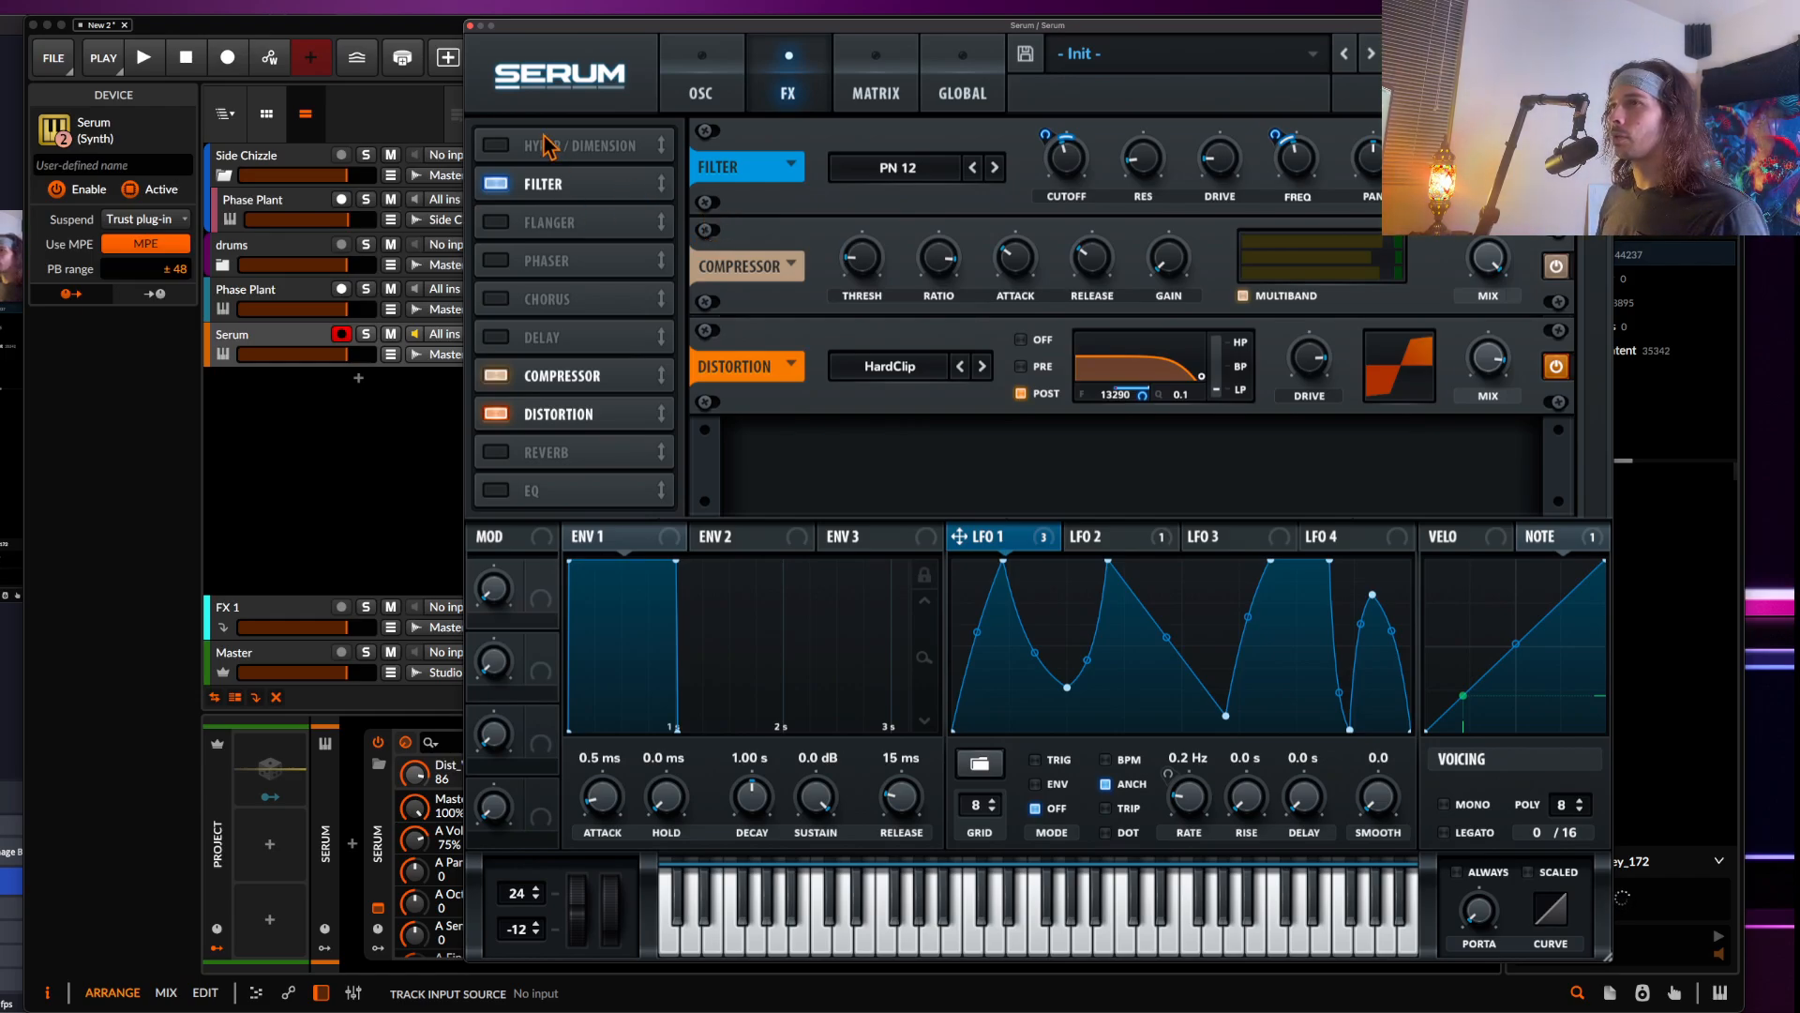
{"action": "left_click", "coordinate": [497, 491]}
{"action": "left_click_drag", "start_coordinate": [567, 490], "coordinate": [572, 225]}
Set both EQ bands to Peak, boost the low band, cut the high band and adjust the low band's frequency
{"action": "left_click", "coordinate": [1054, 267]}
{"action": "left_click", "coordinate": [1204, 267]}
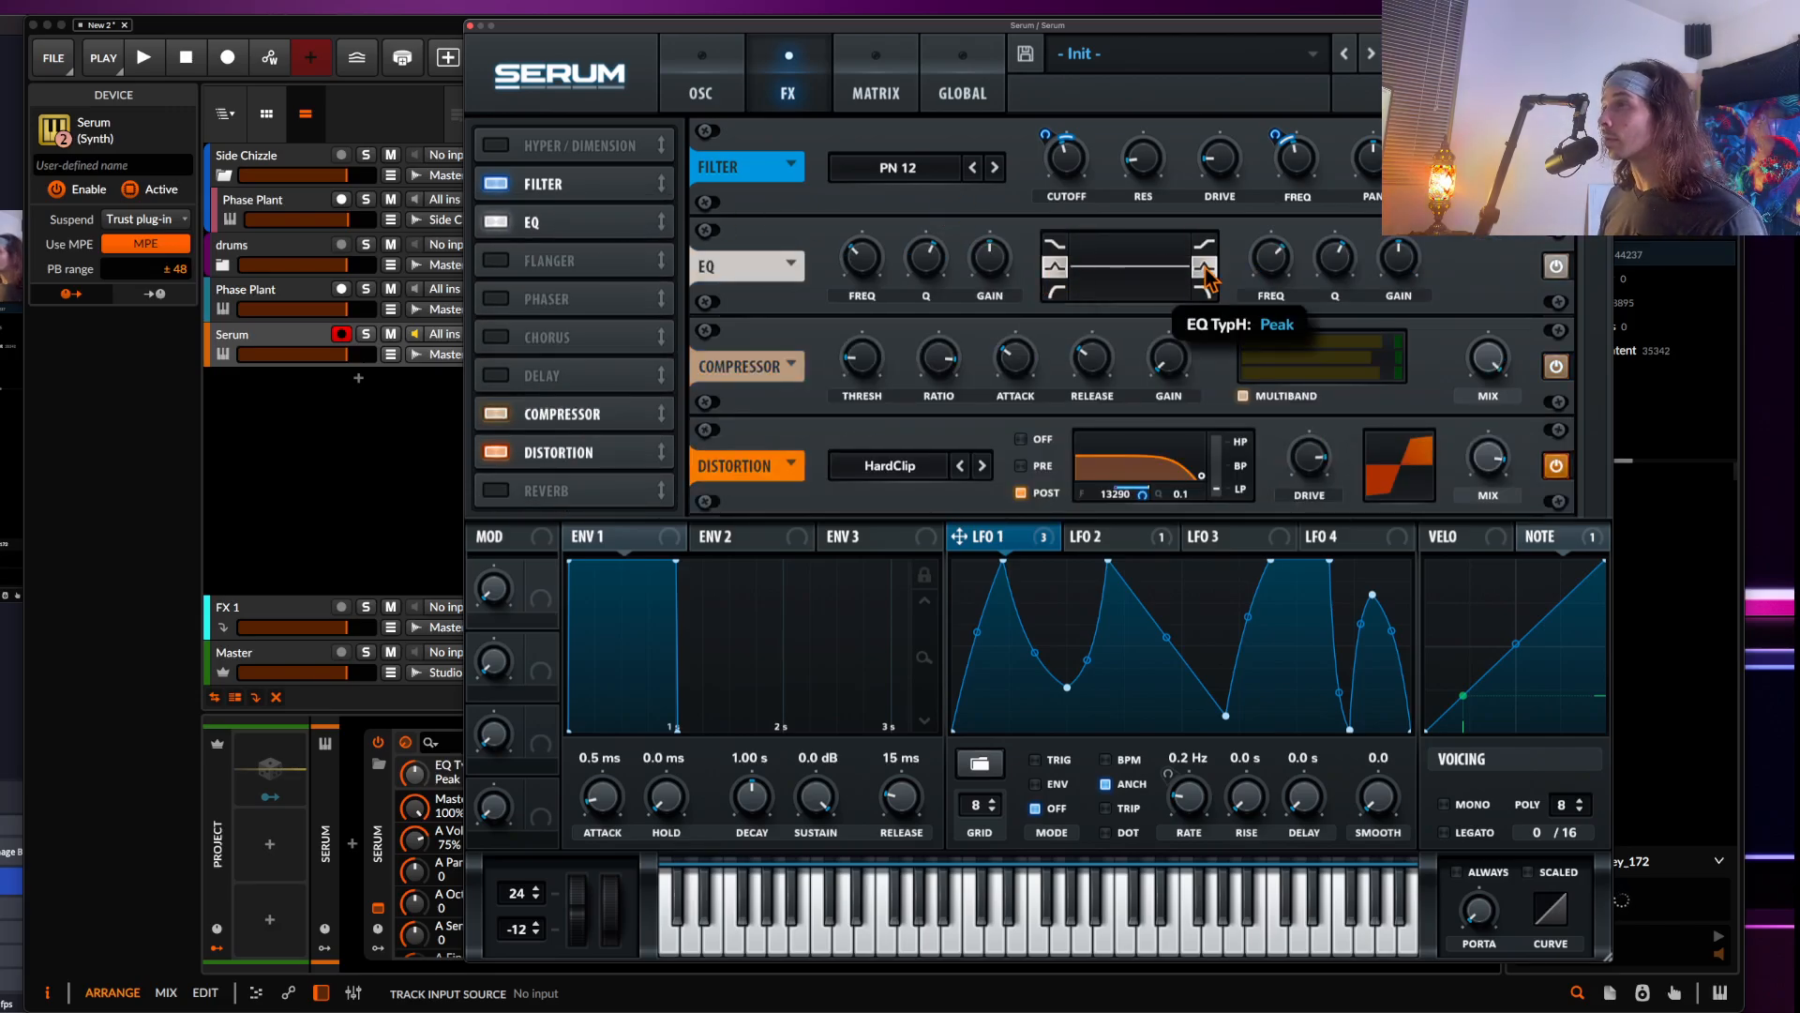
{"action": "left_click_drag", "start_coordinate": [987, 272], "coordinate": [989, 202]}
{"action": "left_click_drag", "start_coordinate": [1403, 276], "coordinate": [1404, 350]}
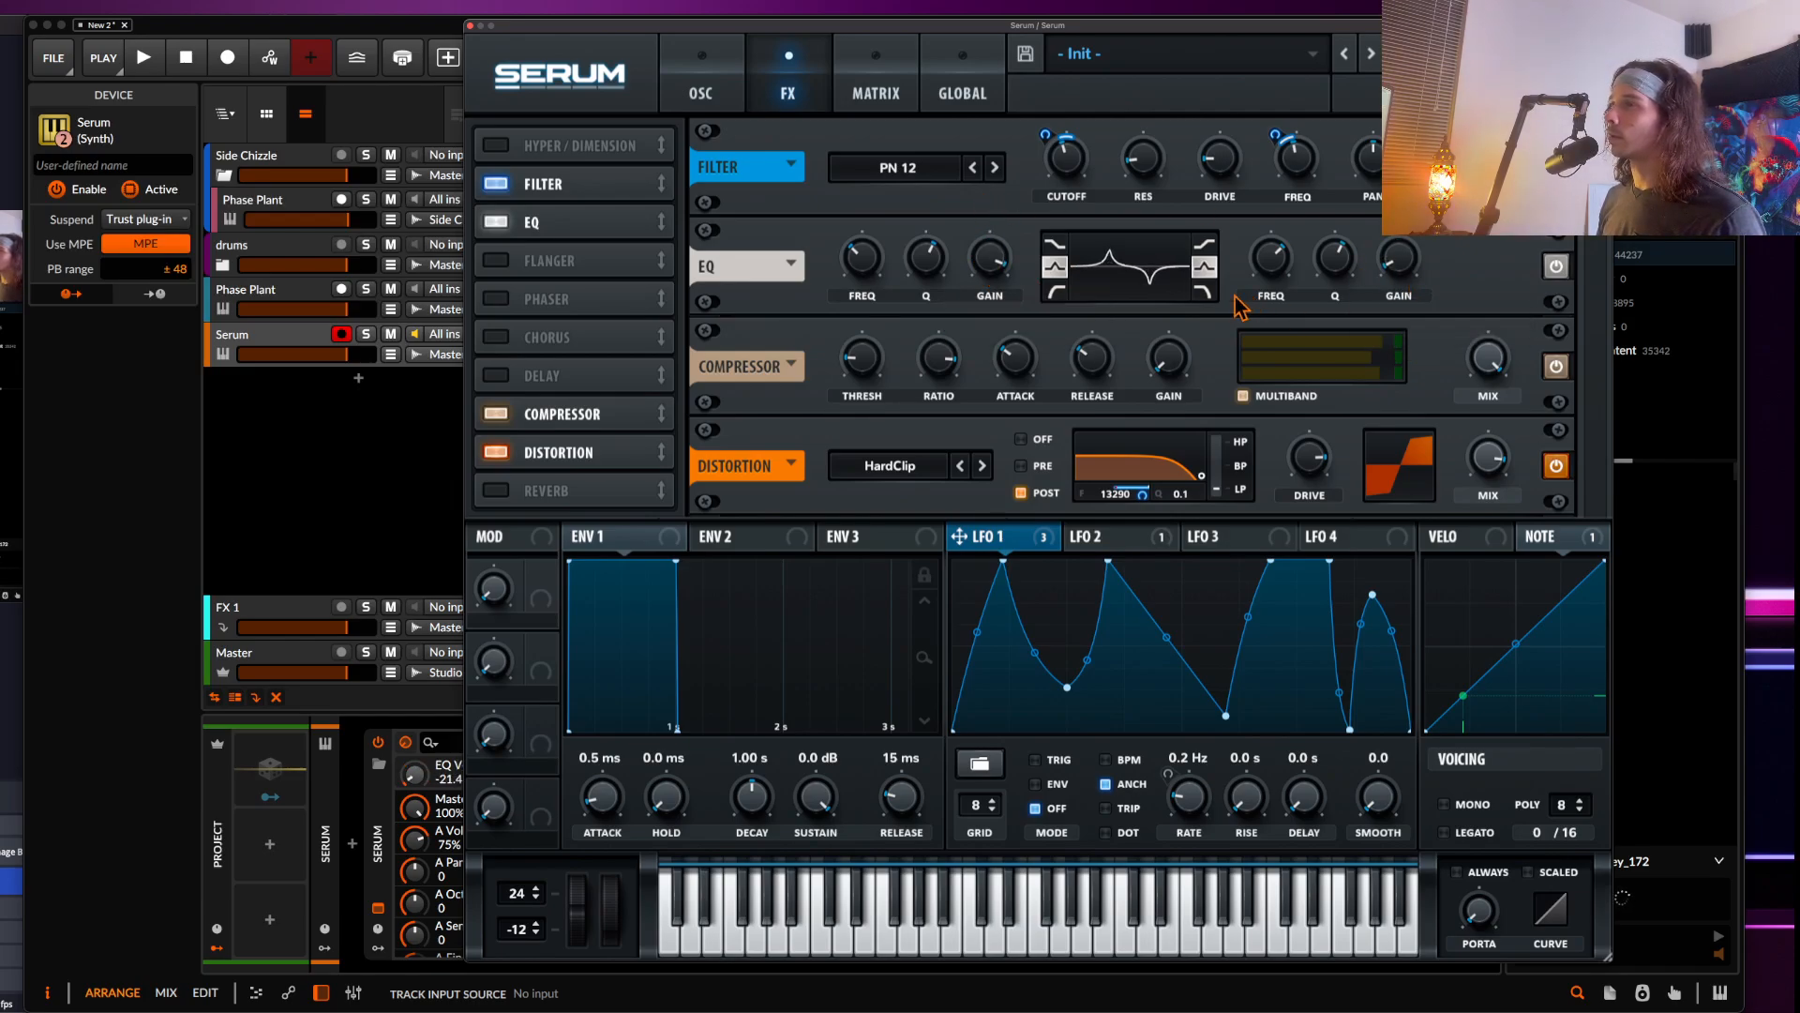
{"action": "mouse_move", "coordinate": [863, 267]}
{"action": "left_mouse_down"}
{"action": "mouse_move", "coordinate": [853, 251]}
{"action": "mouse_move", "coordinate": [854, 281]}
{"action": "left_mouse_up"}
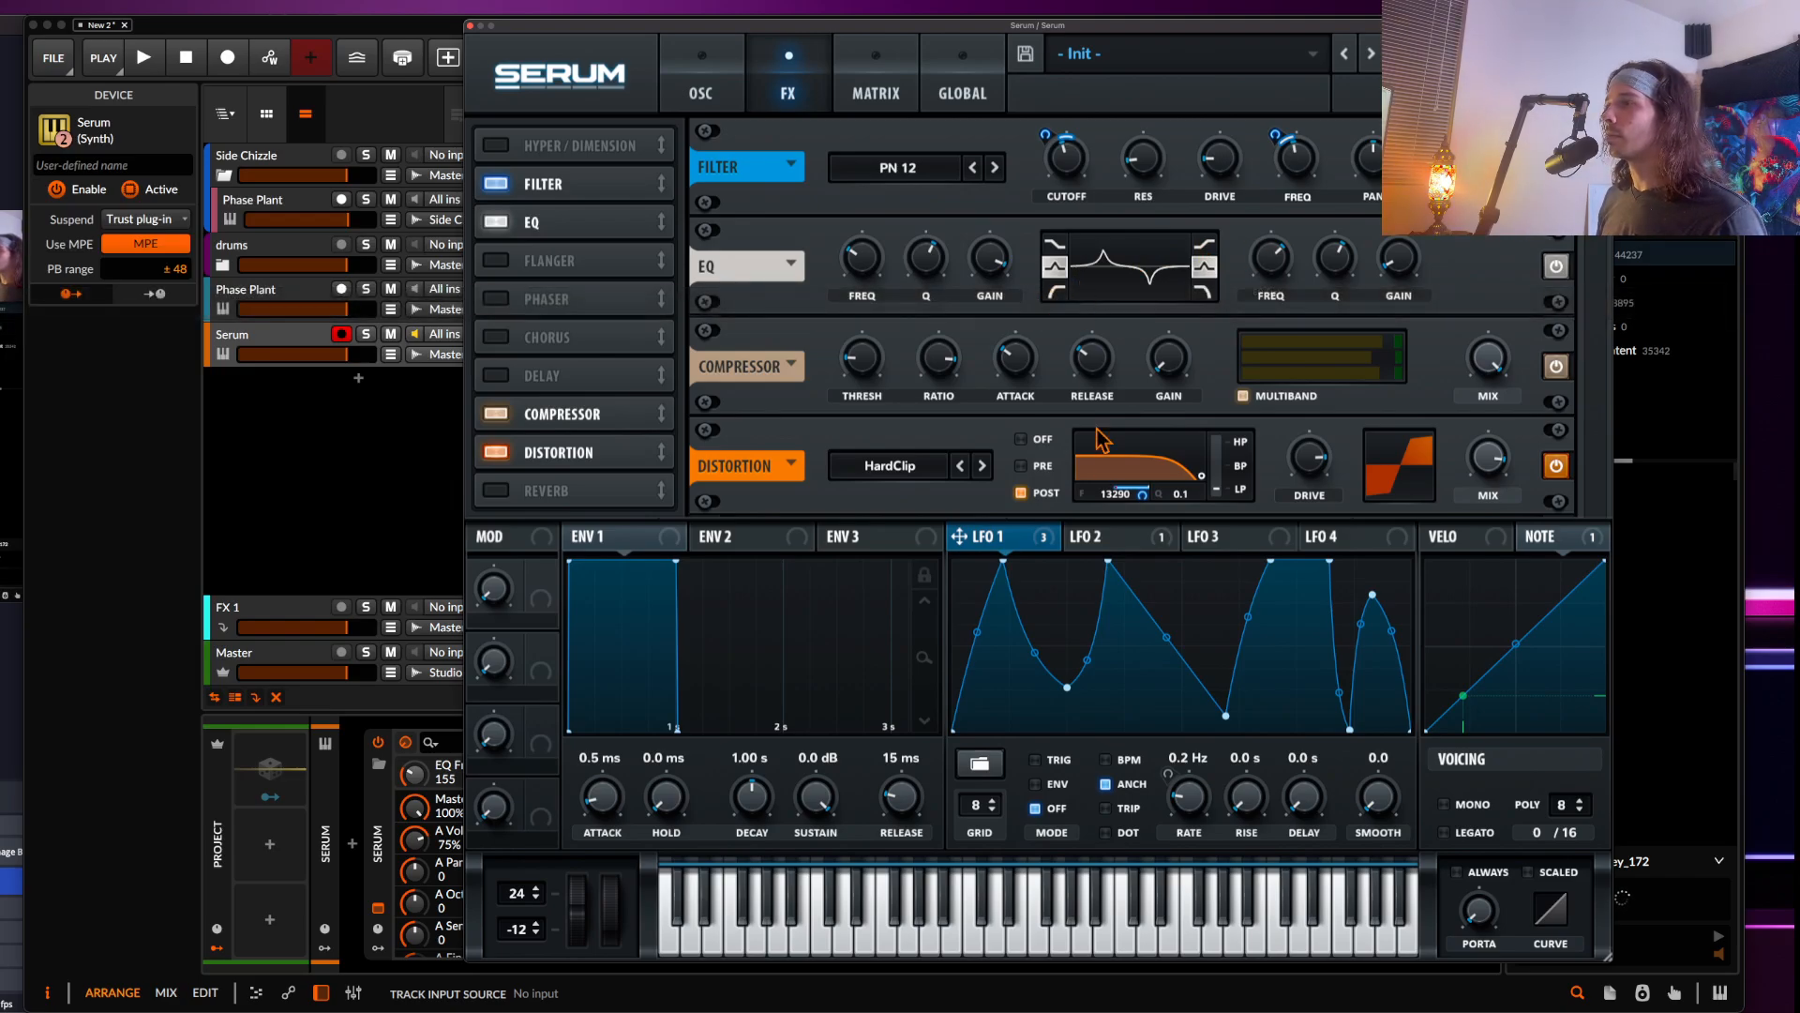
Modulate both EQ band frequencies with LFO 1 and set the high band's depth to -23
{"action": "left_click_drag", "start_coordinate": [975, 542], "coordinate": [839, 278]}
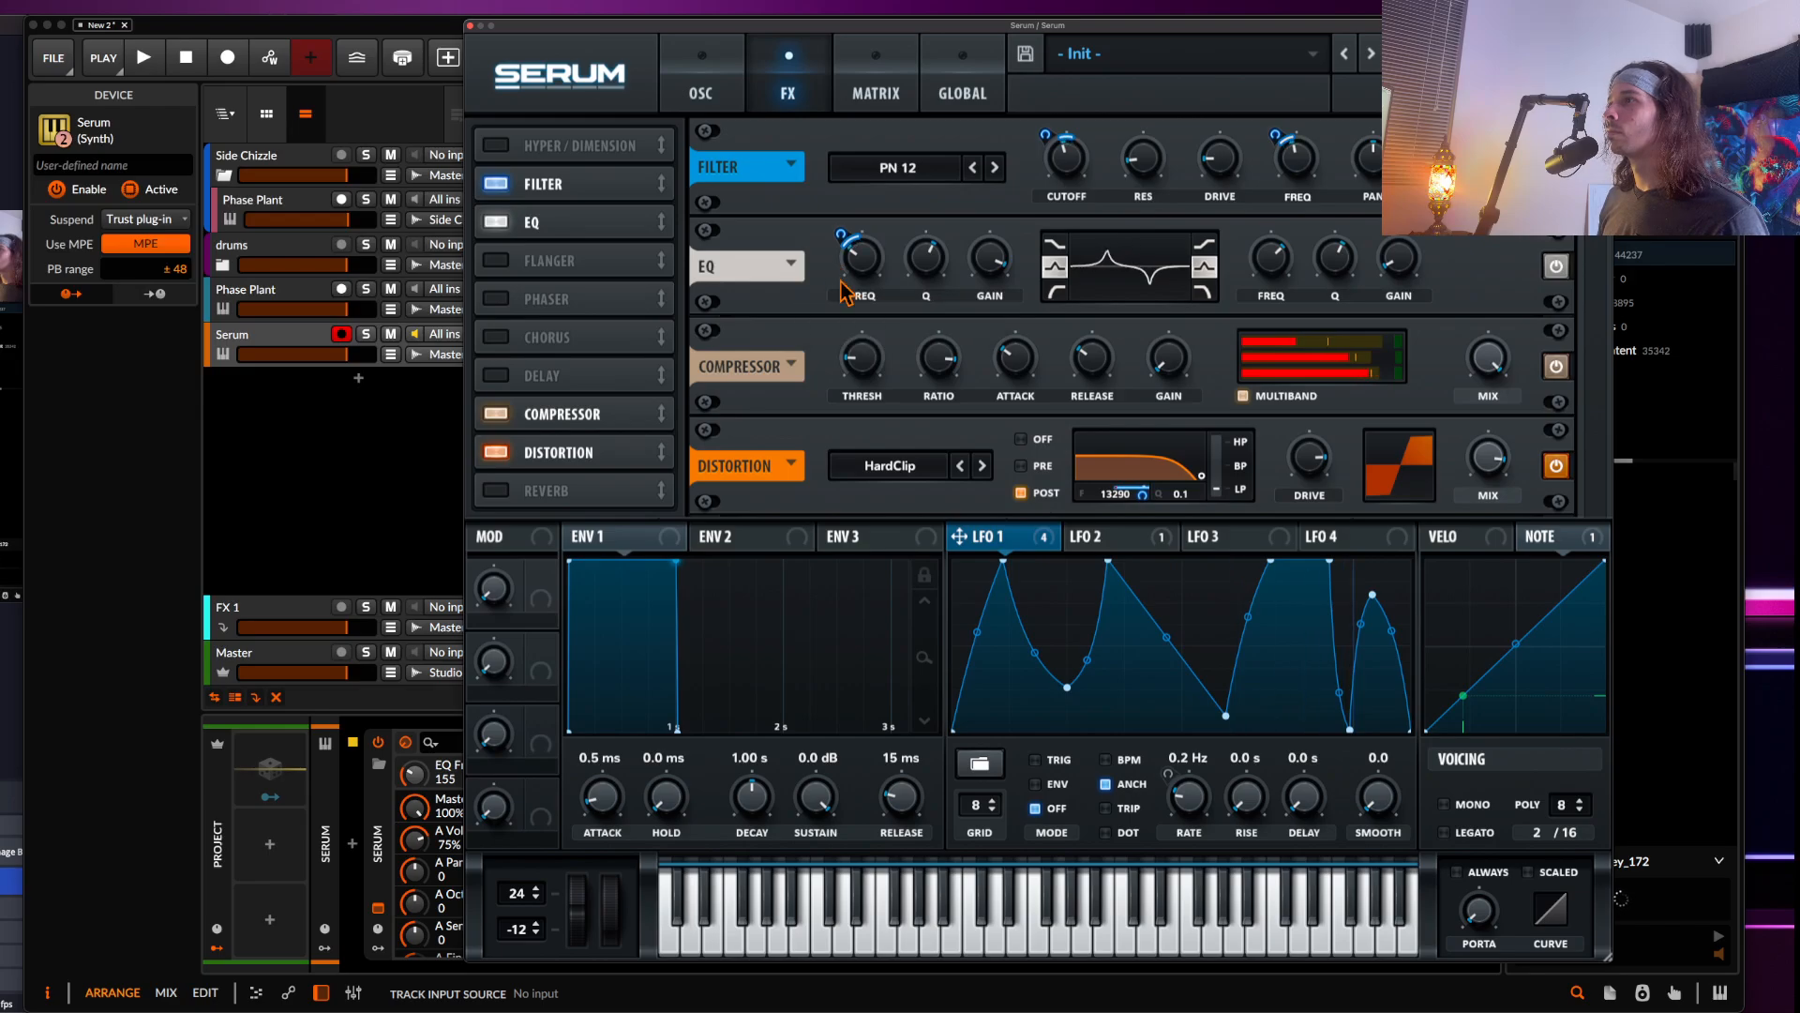
{"action": "left_click_drag", "start_coordinate": [959, 536], "coordinate": [1253, 282]}
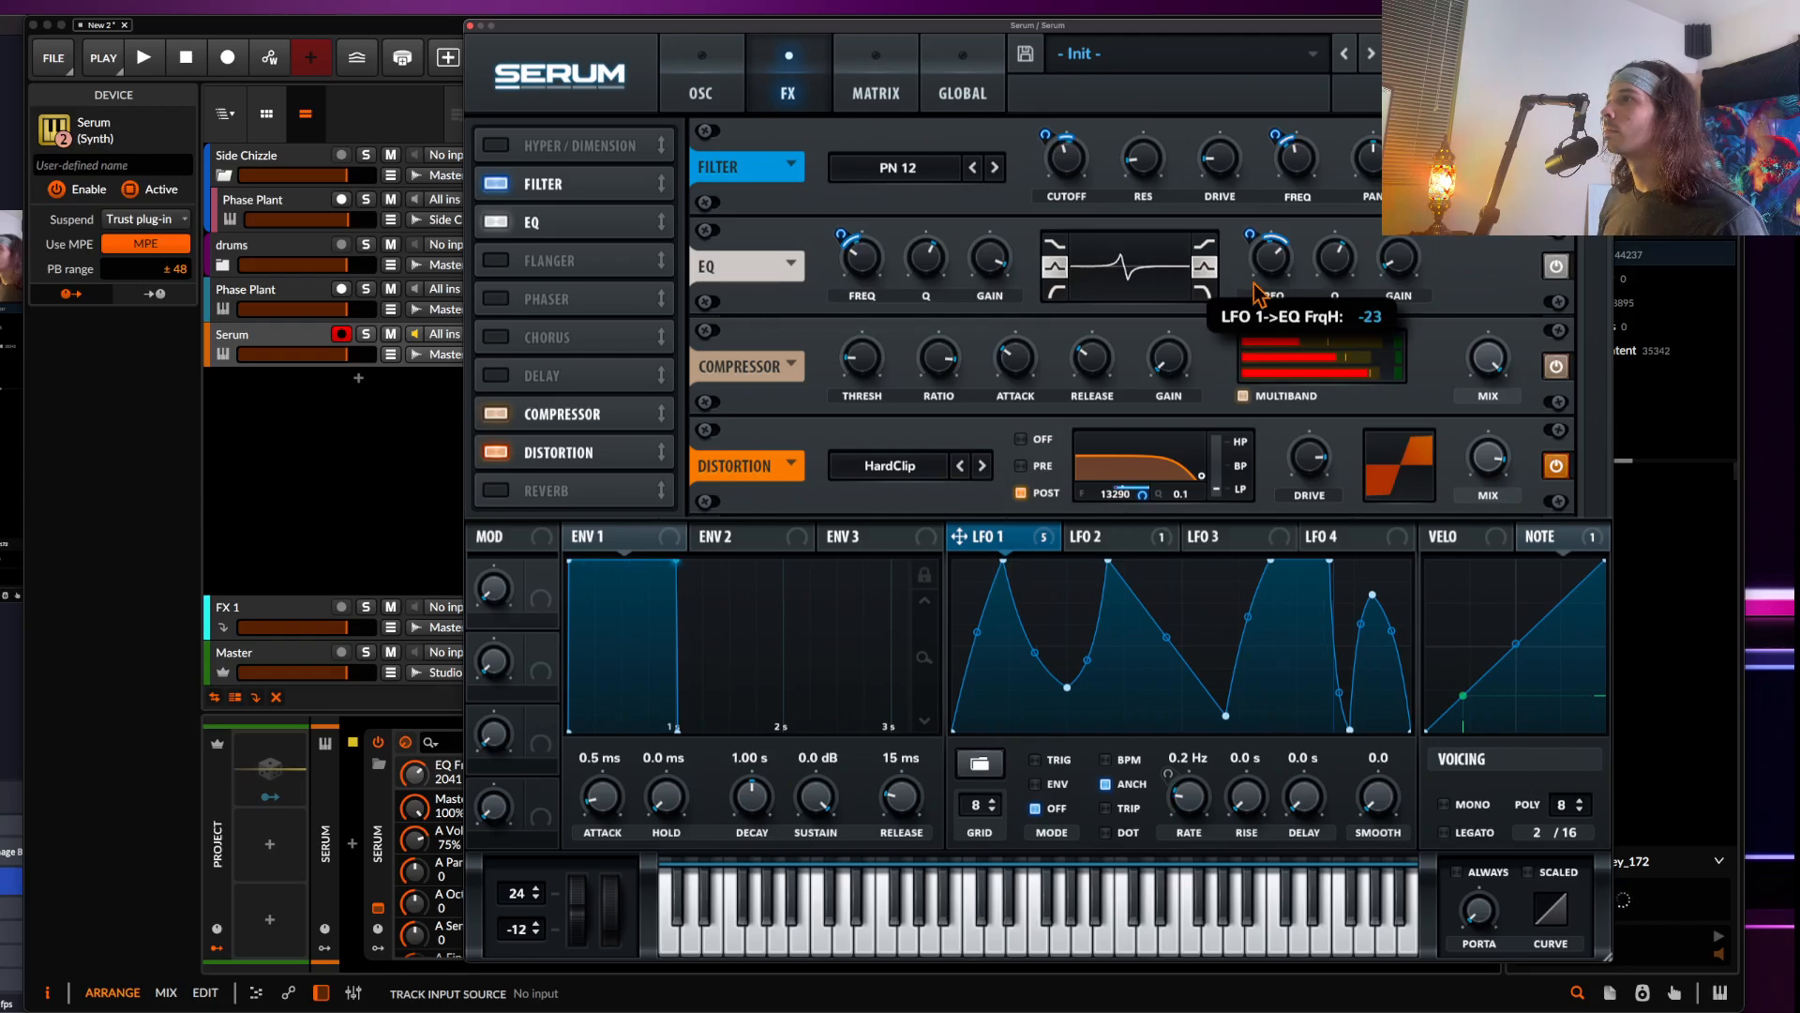
{"action": "left_click_drag", "start_coordinate": [871, 259], "coordinate": [871, 270]}
{"action": "left_click_drag", "start_coordinate": [1260, 245], "coordinate": [1285, 281]}
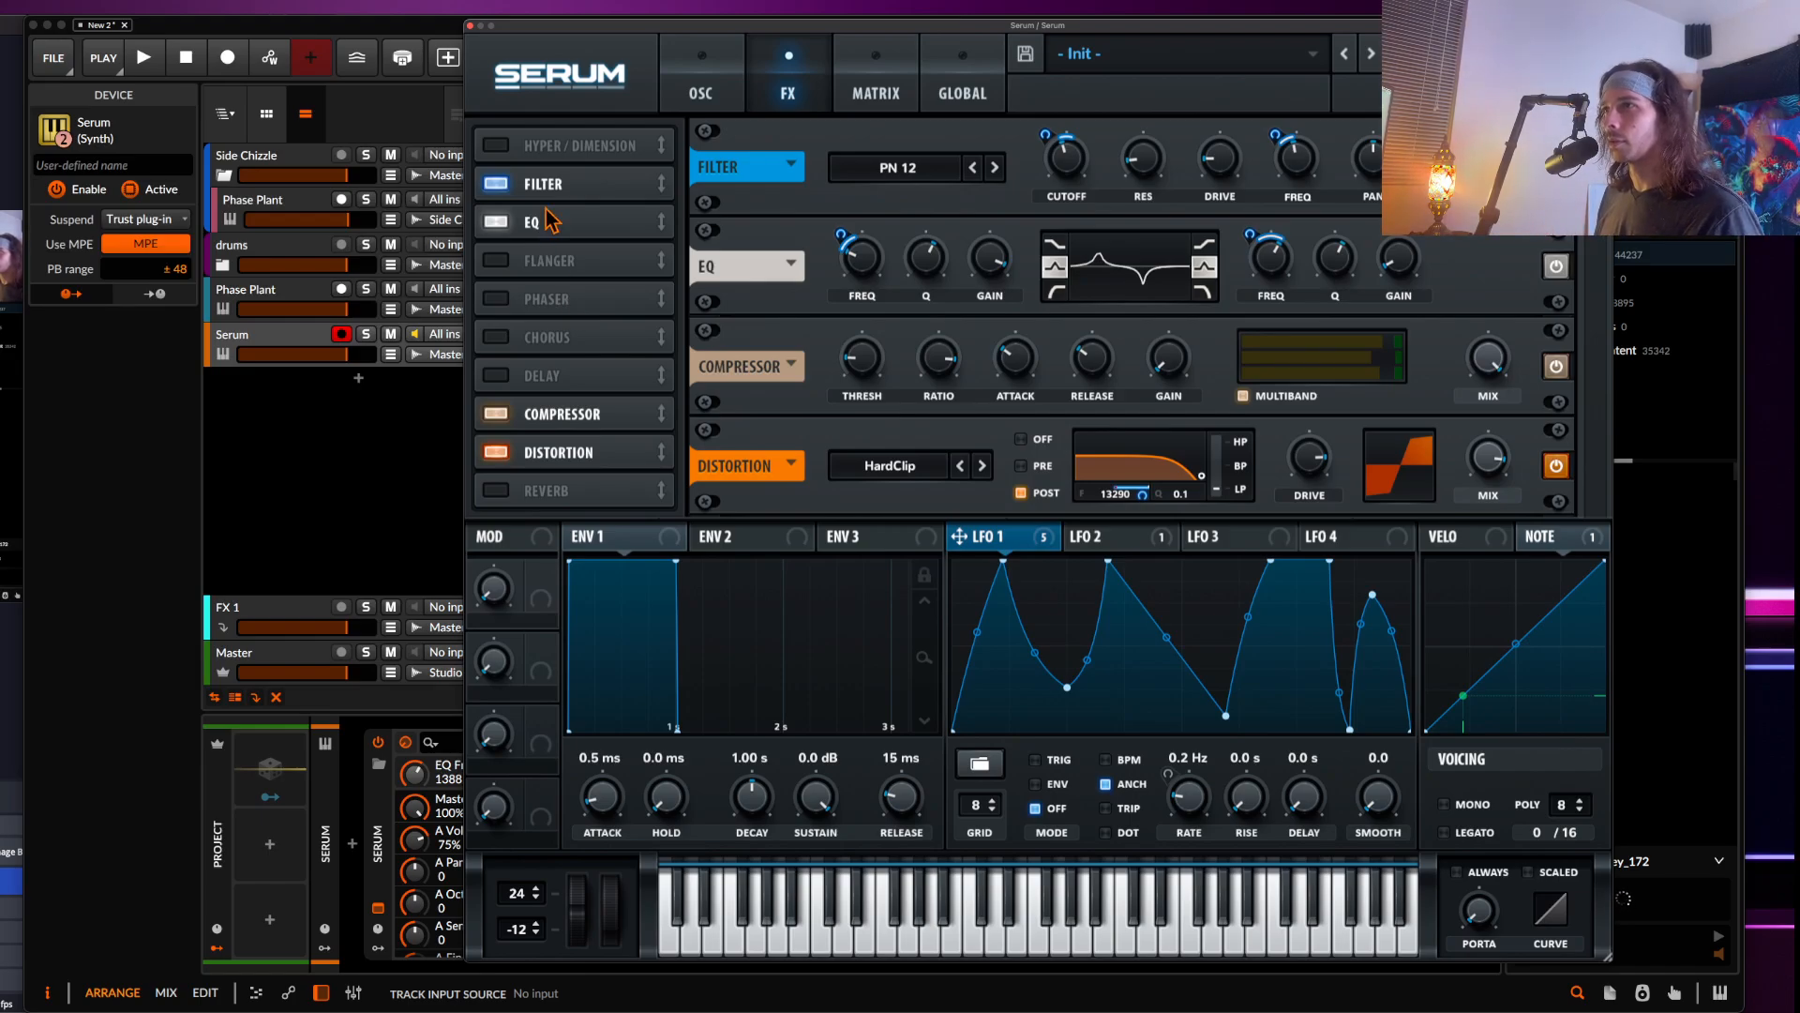
Enable the Sub oscillator on the oscillator page
{"action": "left_click", "coordinate": [699, 94]}
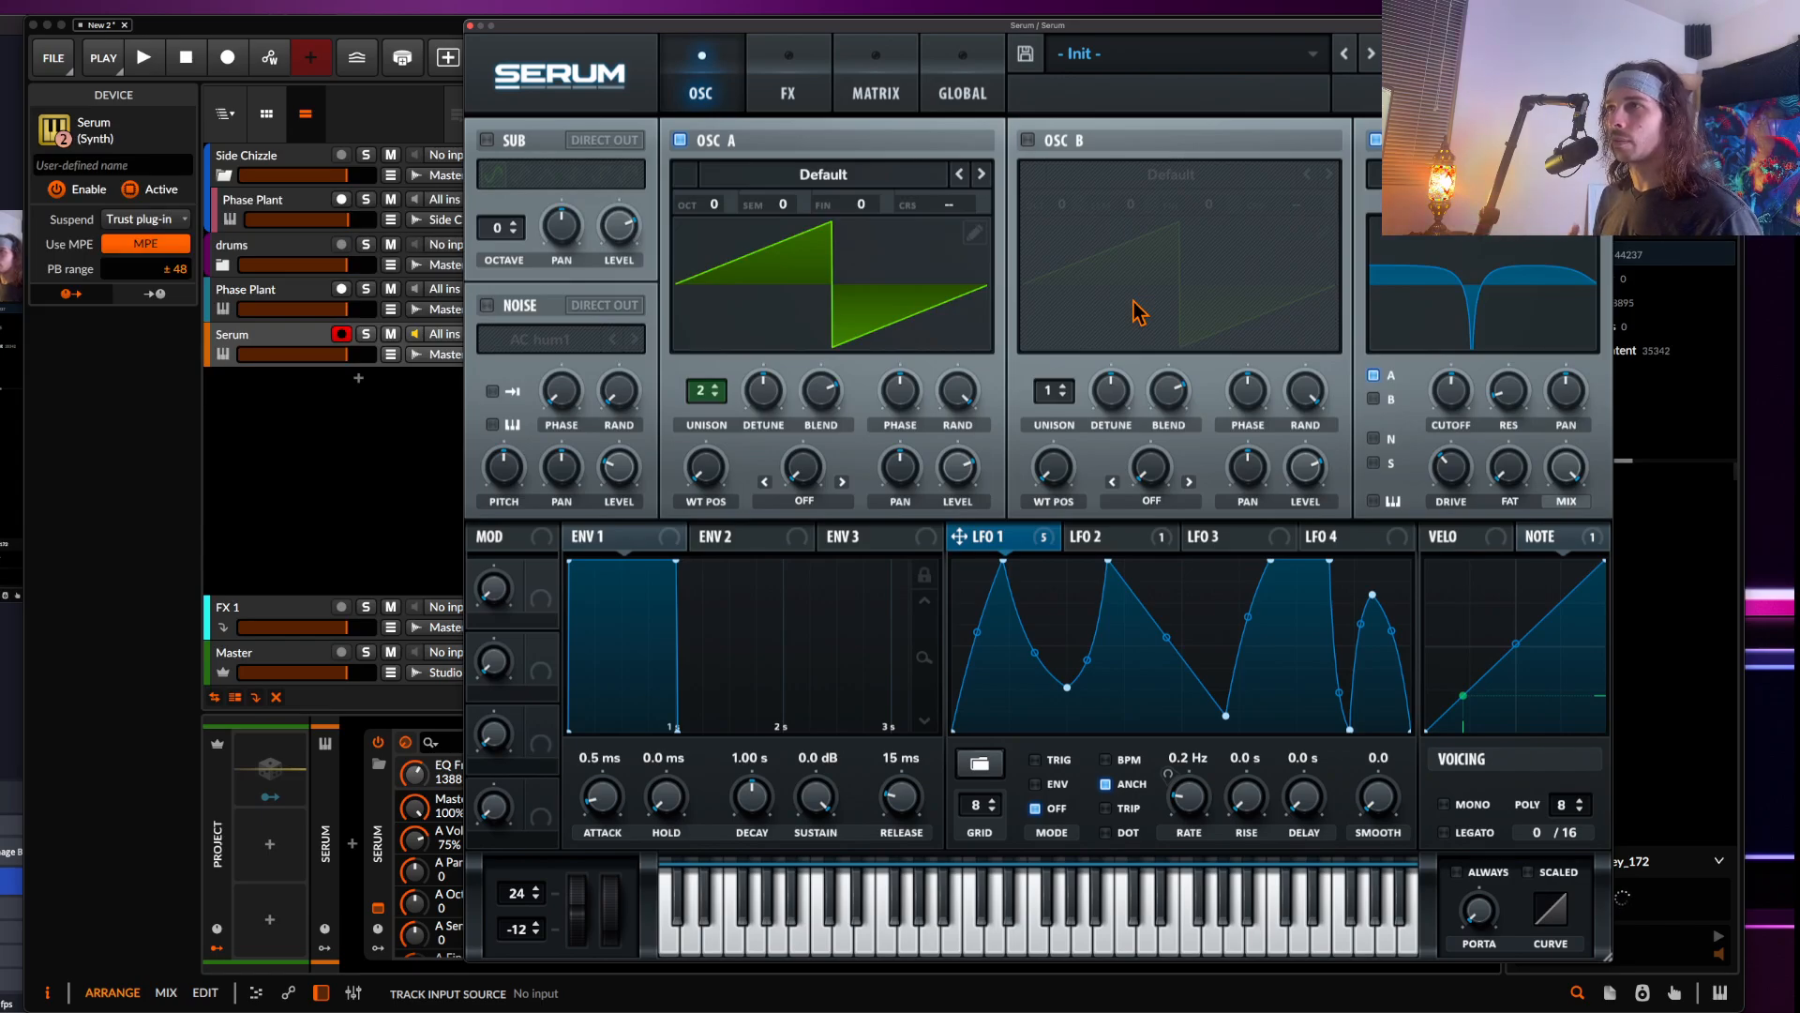
{"action": "left_click", "coordinate": [487, 141]}
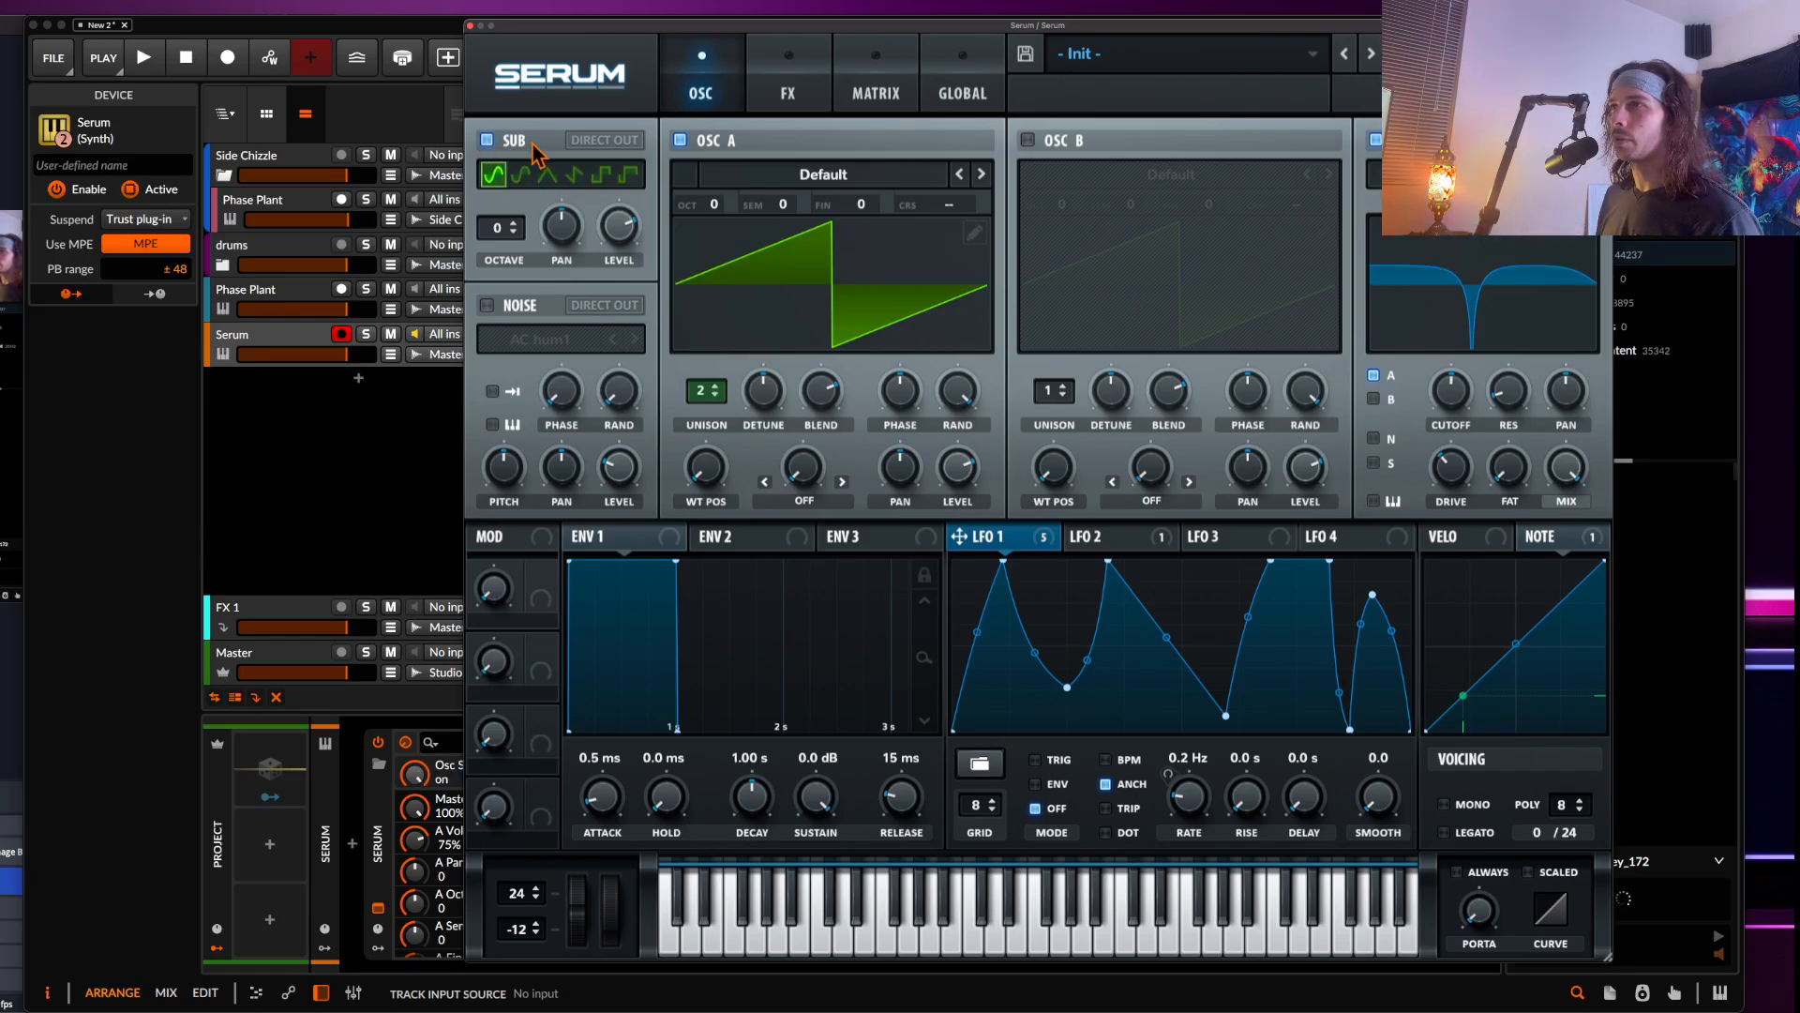
Try boosting the first harmonic bin of Oscillator A's wavetable, then restore the original saw
{"action": "left_click", "coordinate": [975, 232]}
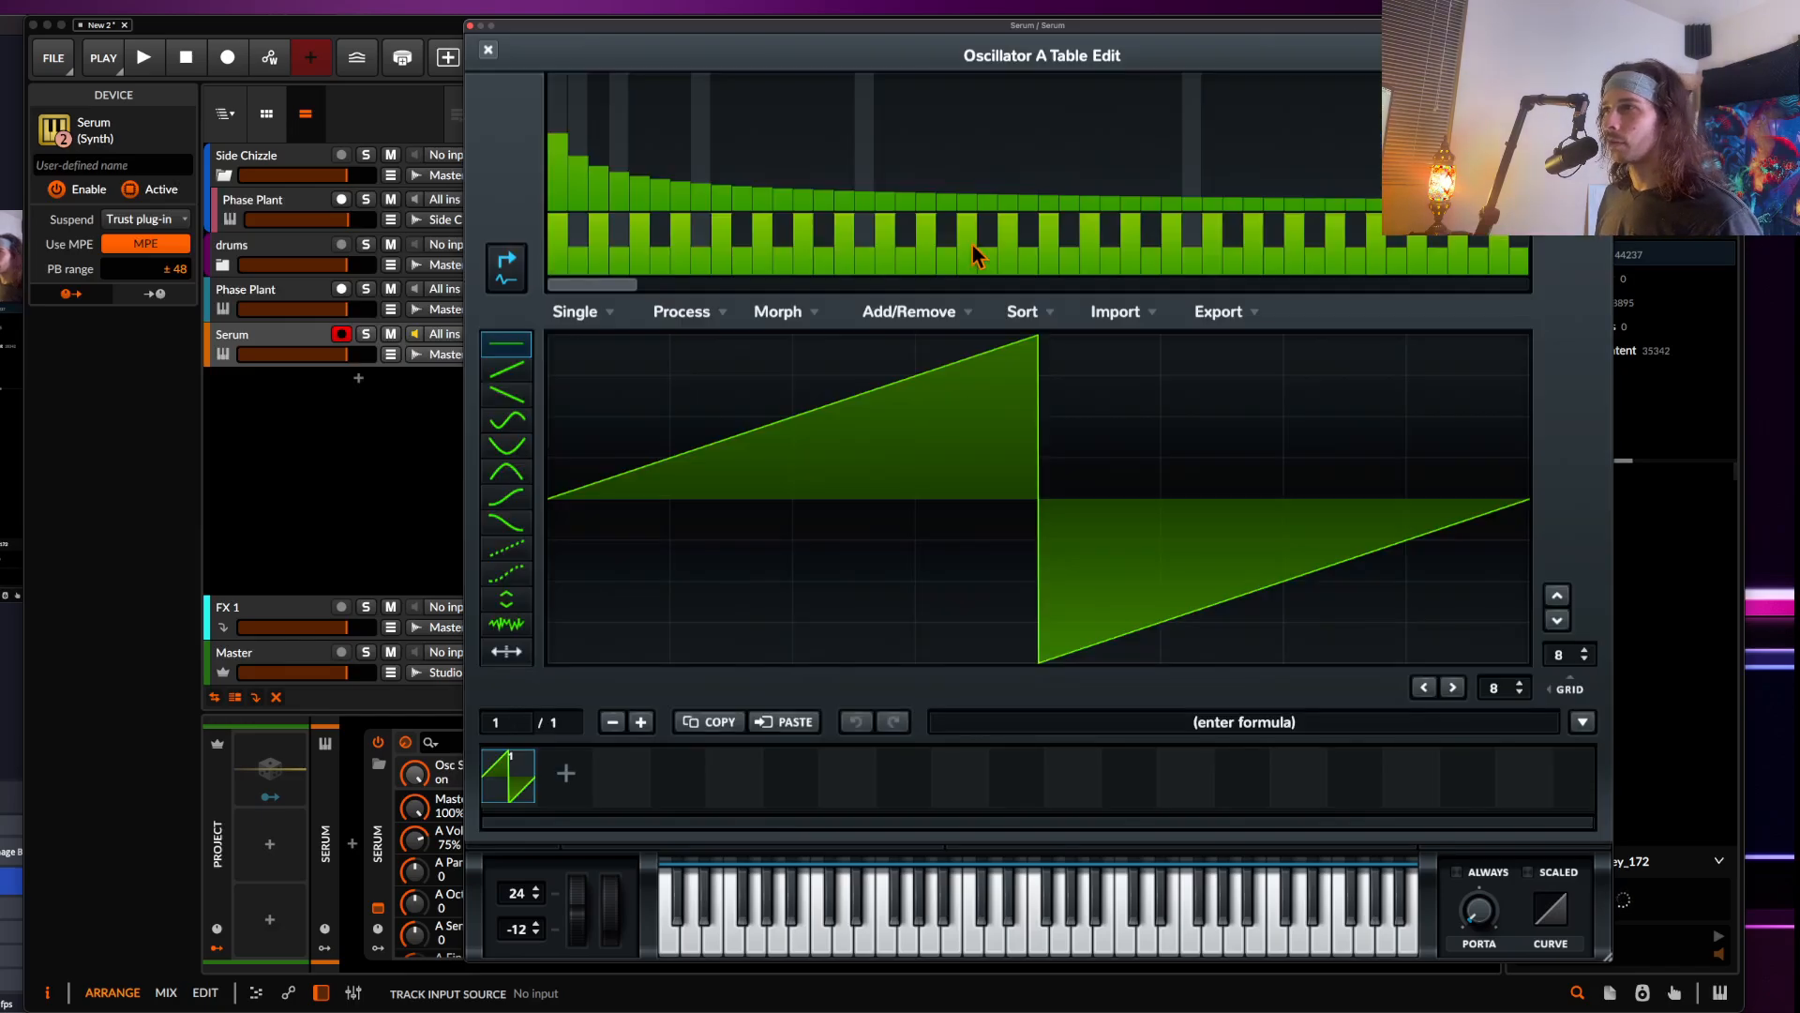
{"action": "left_click_drag", "start_coordinate": [560, 164], "coordinate": [560, 230]}
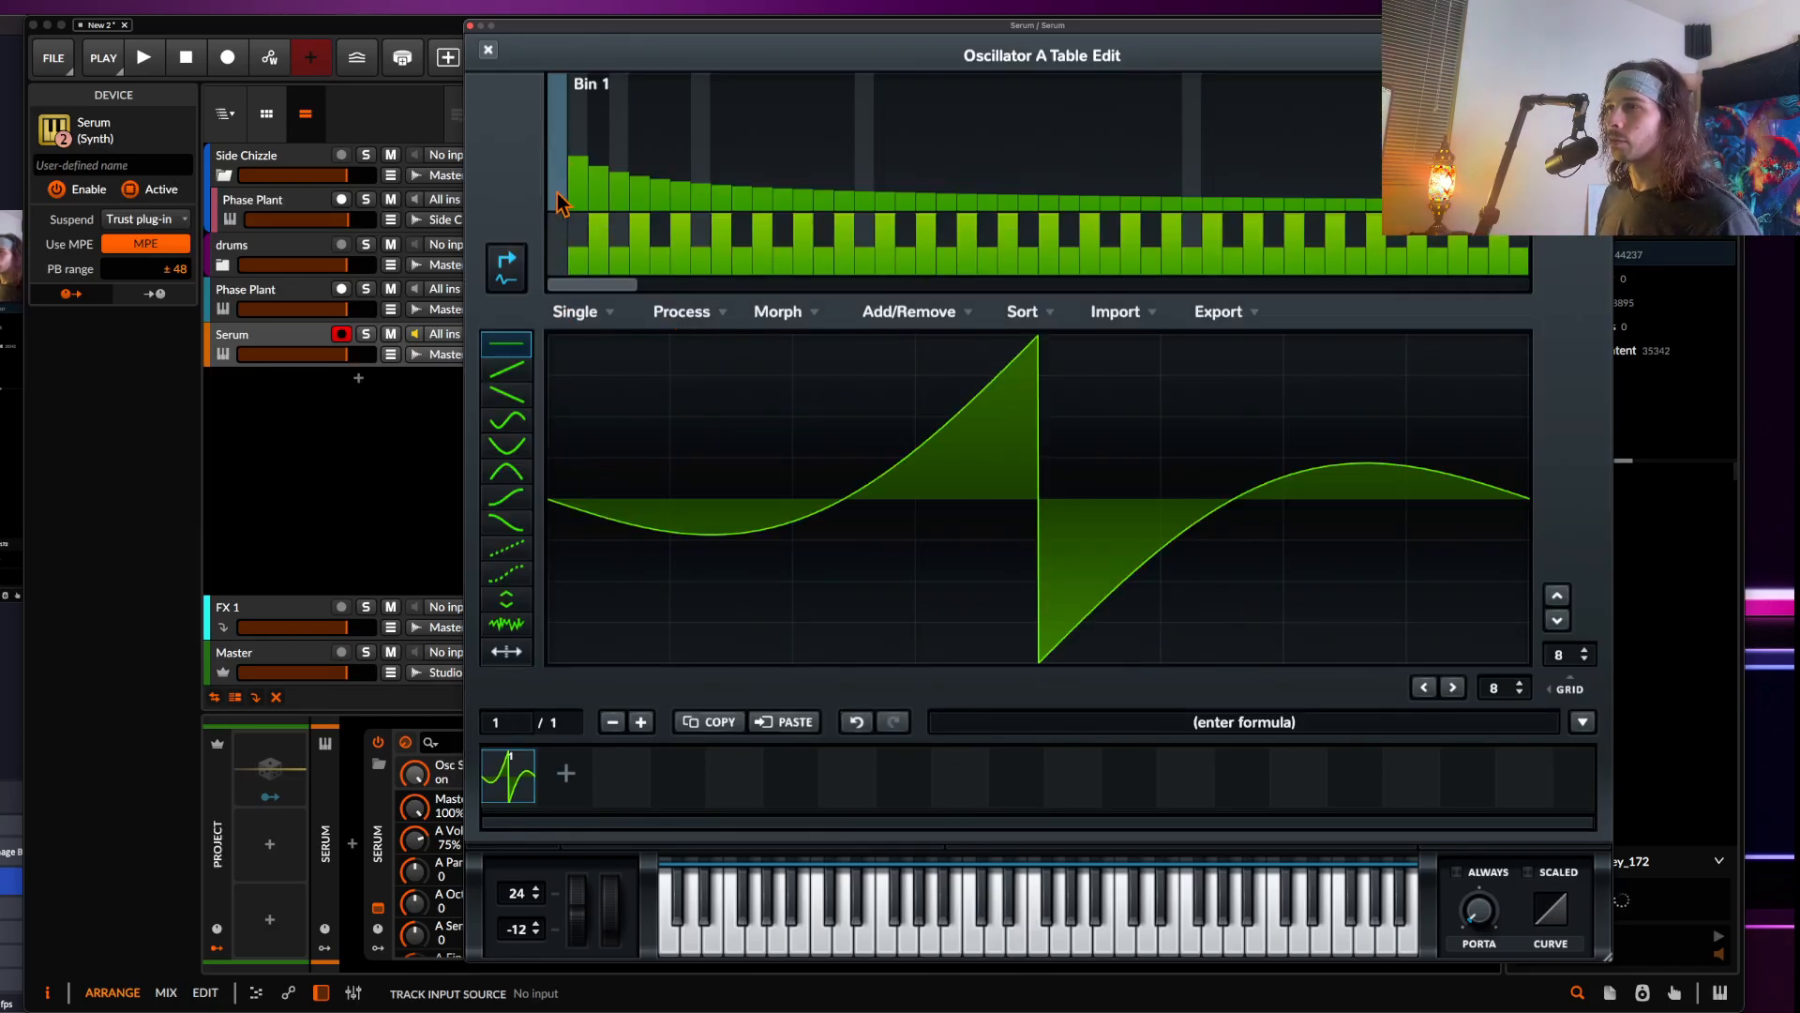
{"action": "left_click", "coordinate": [488, 49]}
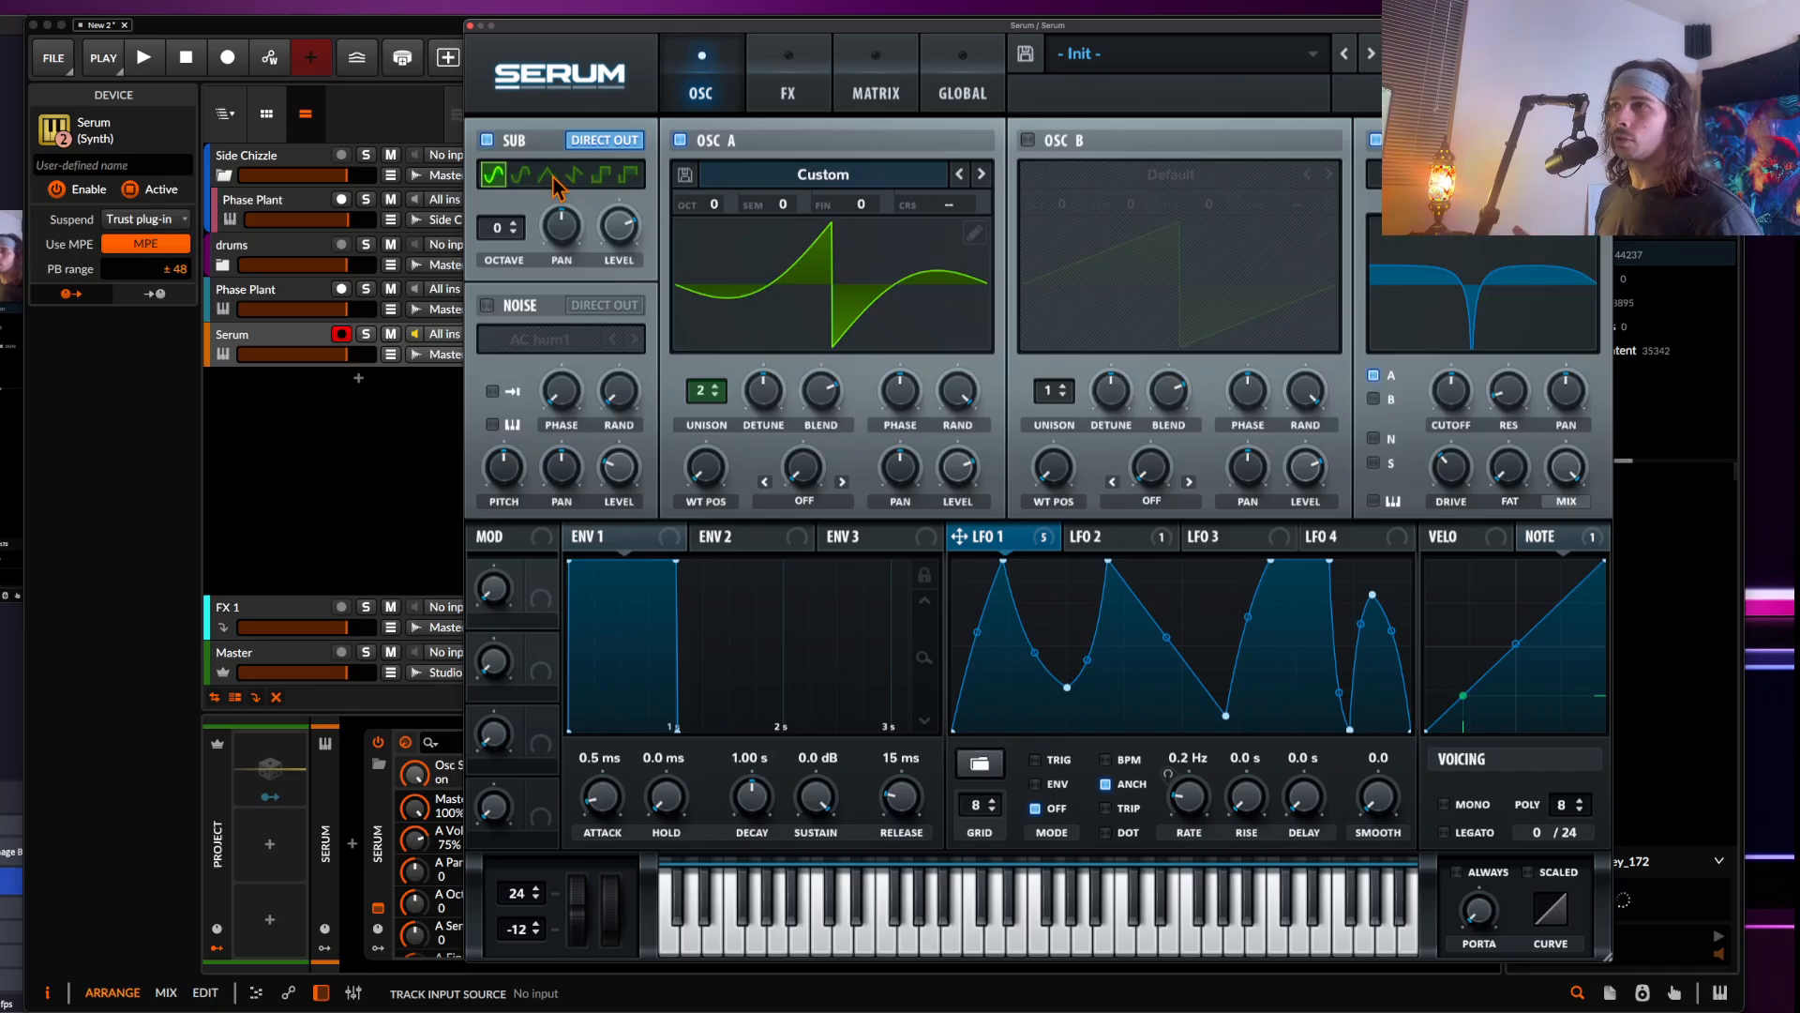
{"action": "left_click", "coordinate": [975, 231]}
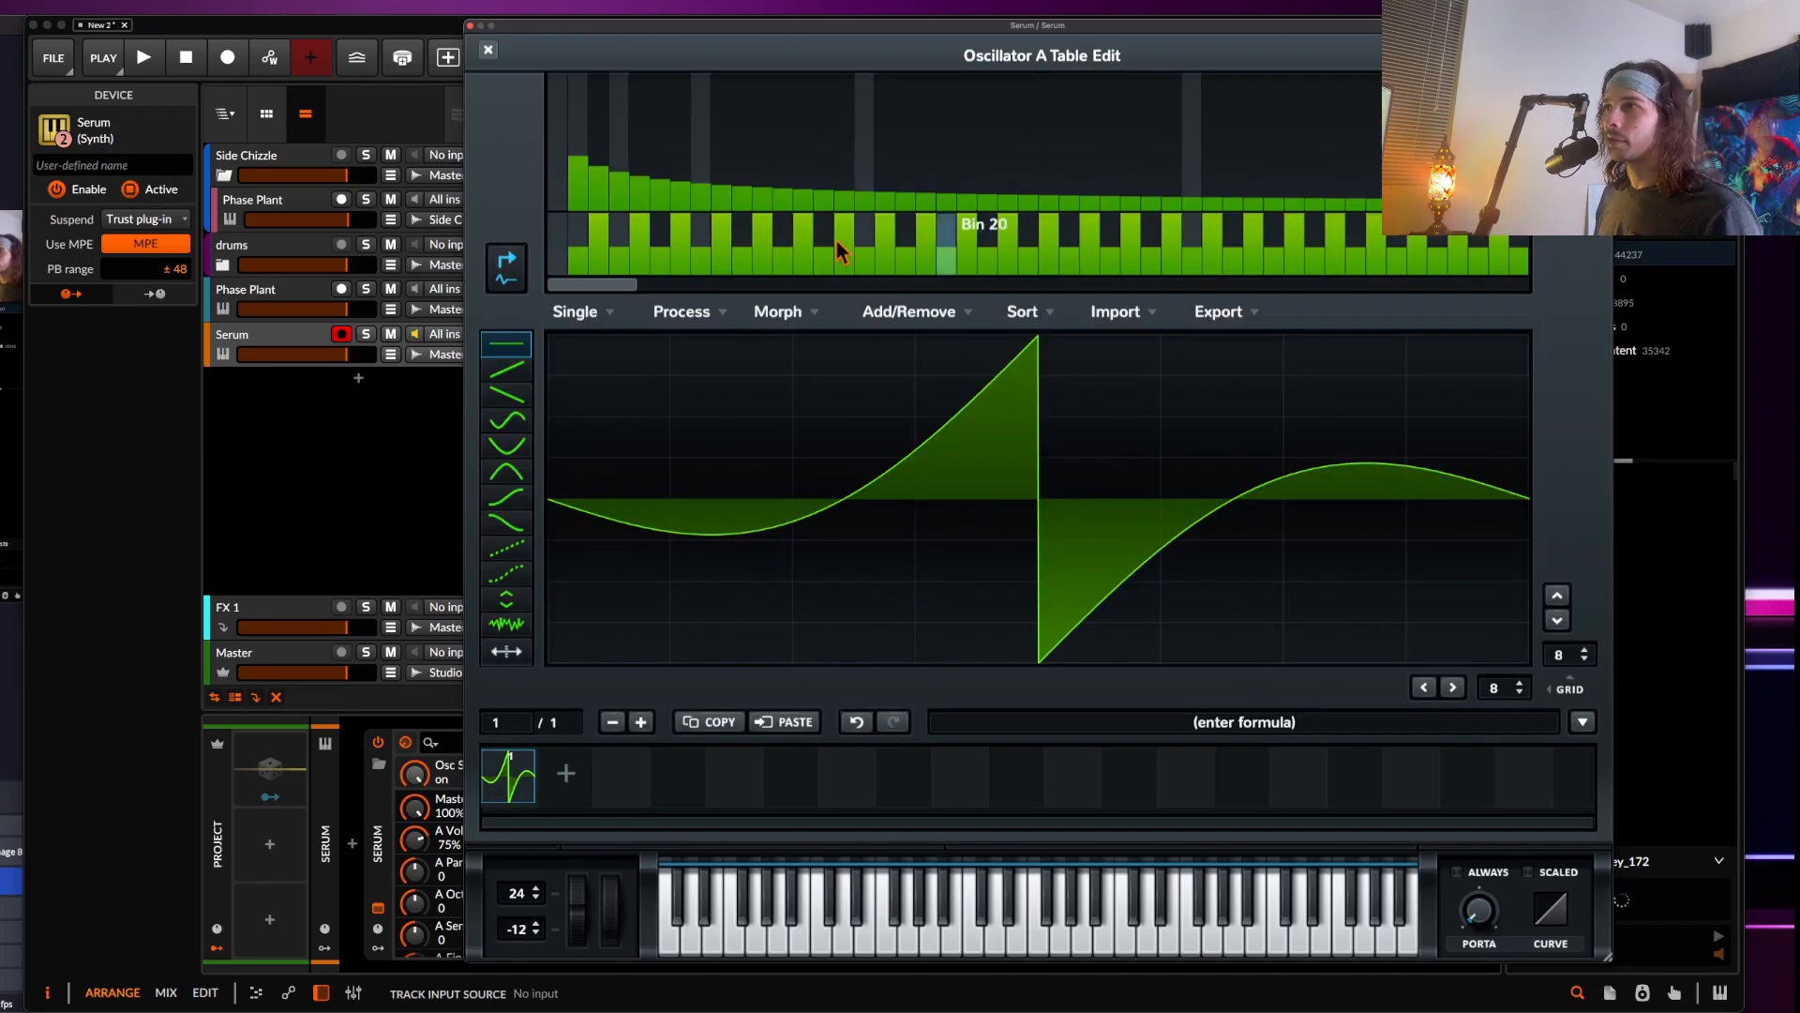
{"action": "mouse_move", "coordinate": [554, 98]}
{"action": "left_mouse_down"}
{"action": "mouse_move", "coordinate": [553, 72]}
{"action": "mouse_move", "coordinate": [553, 133]}
{"action": "left_mouse_up"}
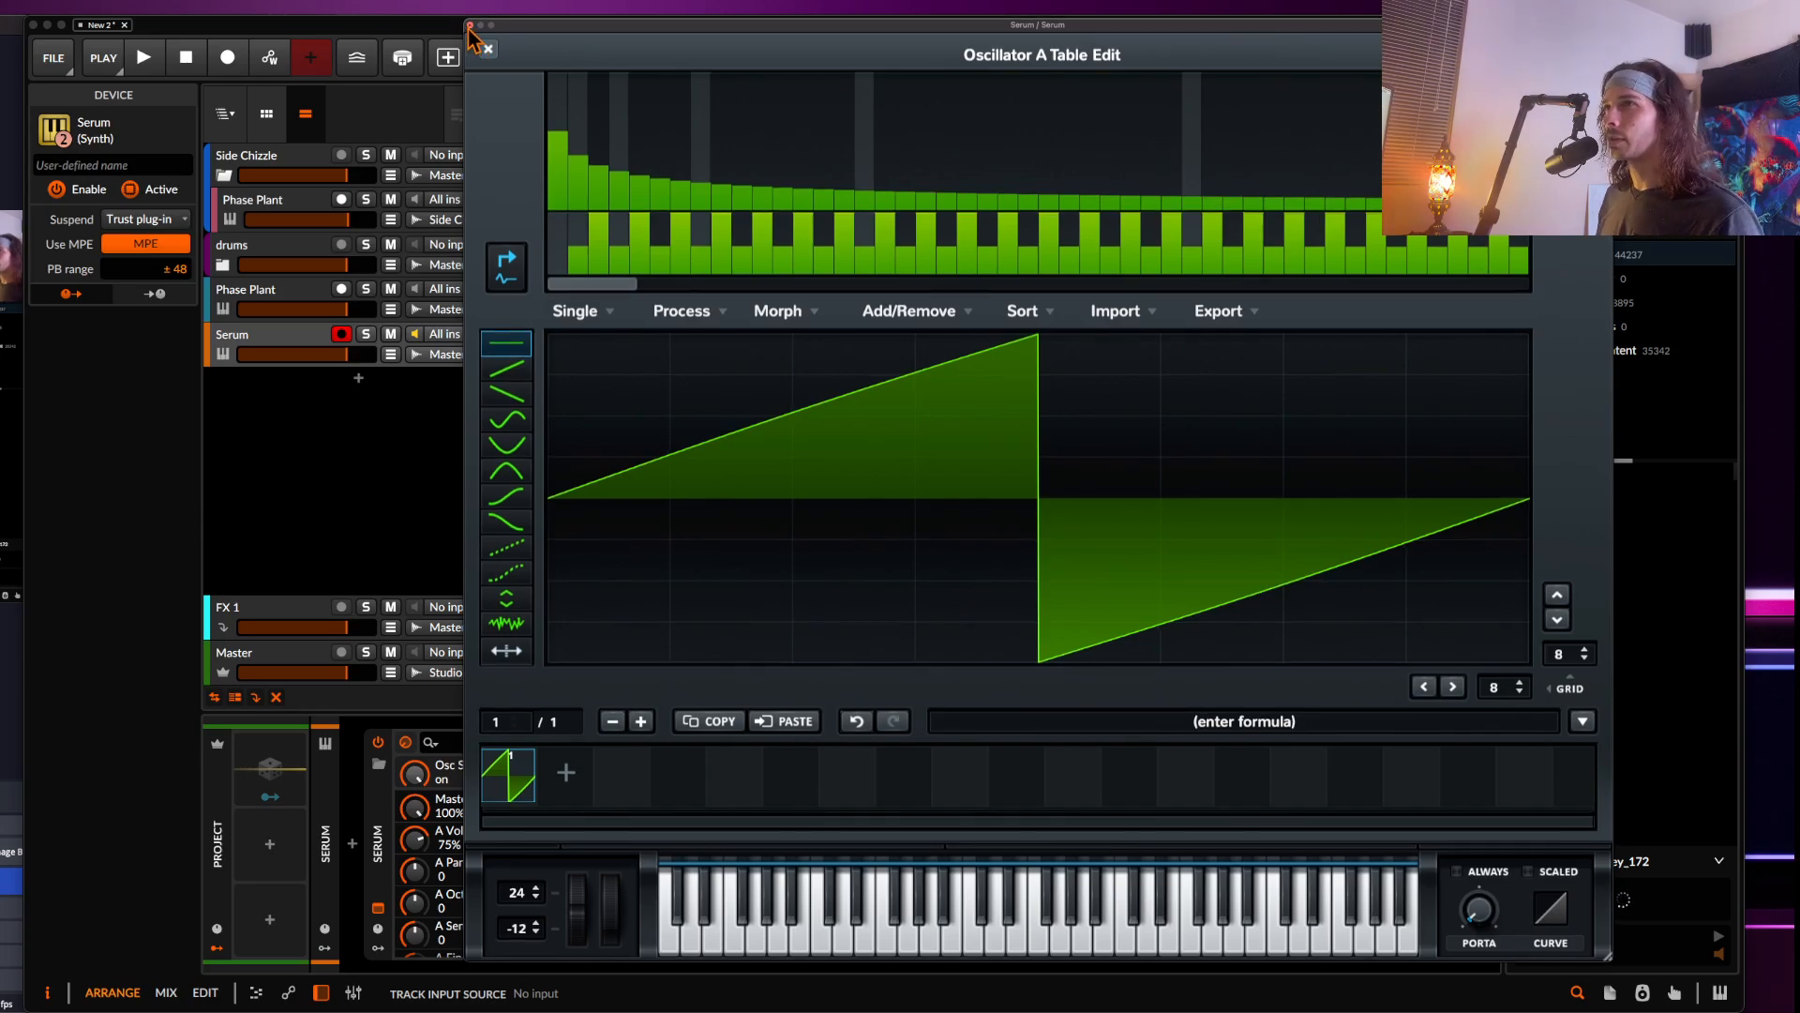
{"action": "left_click", "coordinate": [470, 26]}
{"action": "left_click", "coordinate": [270, 339]}
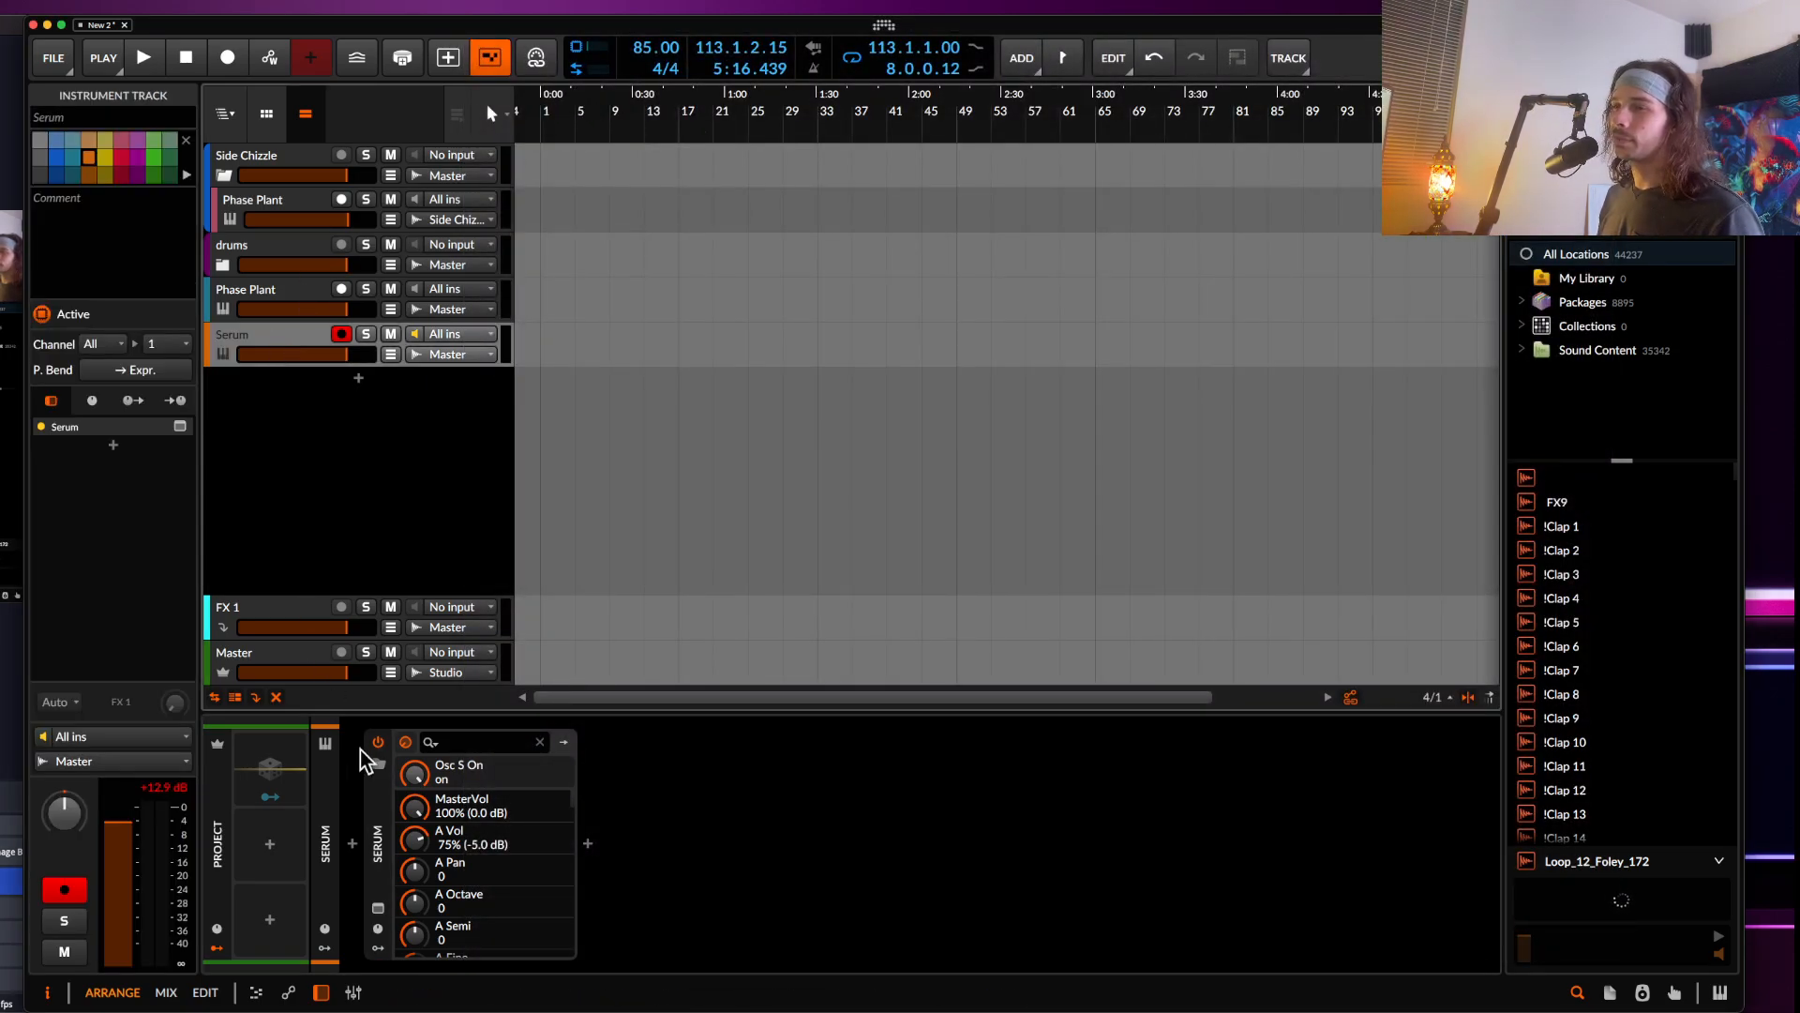
{"action": "left_click", "coordinate": [378, 907]}
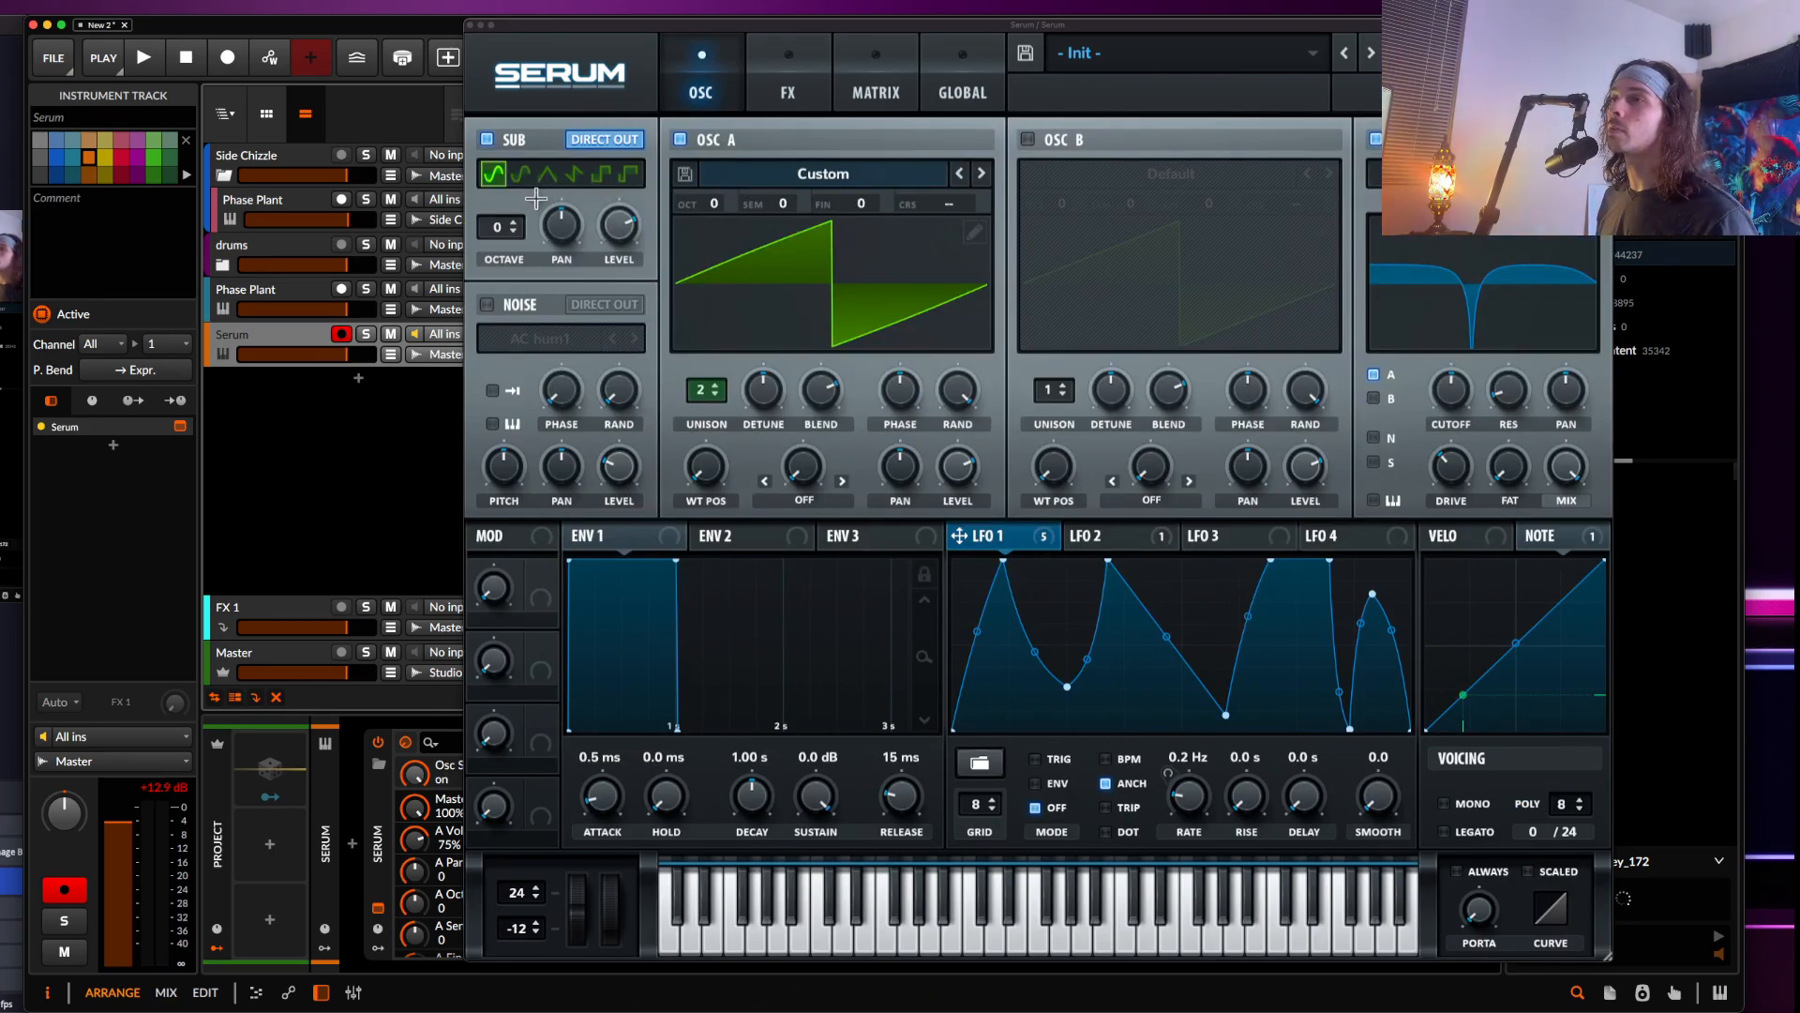
Try lowering the Sub oscillator's level and changing its waveform, then turn the Sub oscillator off
{"action": "mouse_move", "coordinate": [619, 225]}
{"action": "left_mouse_down"}
{"action": "mouse_move", "coordinate": [611, 272]}
{"action": "mouse_move", "coordinate": [617, 225]}
{"action": "left_mouse_up"}
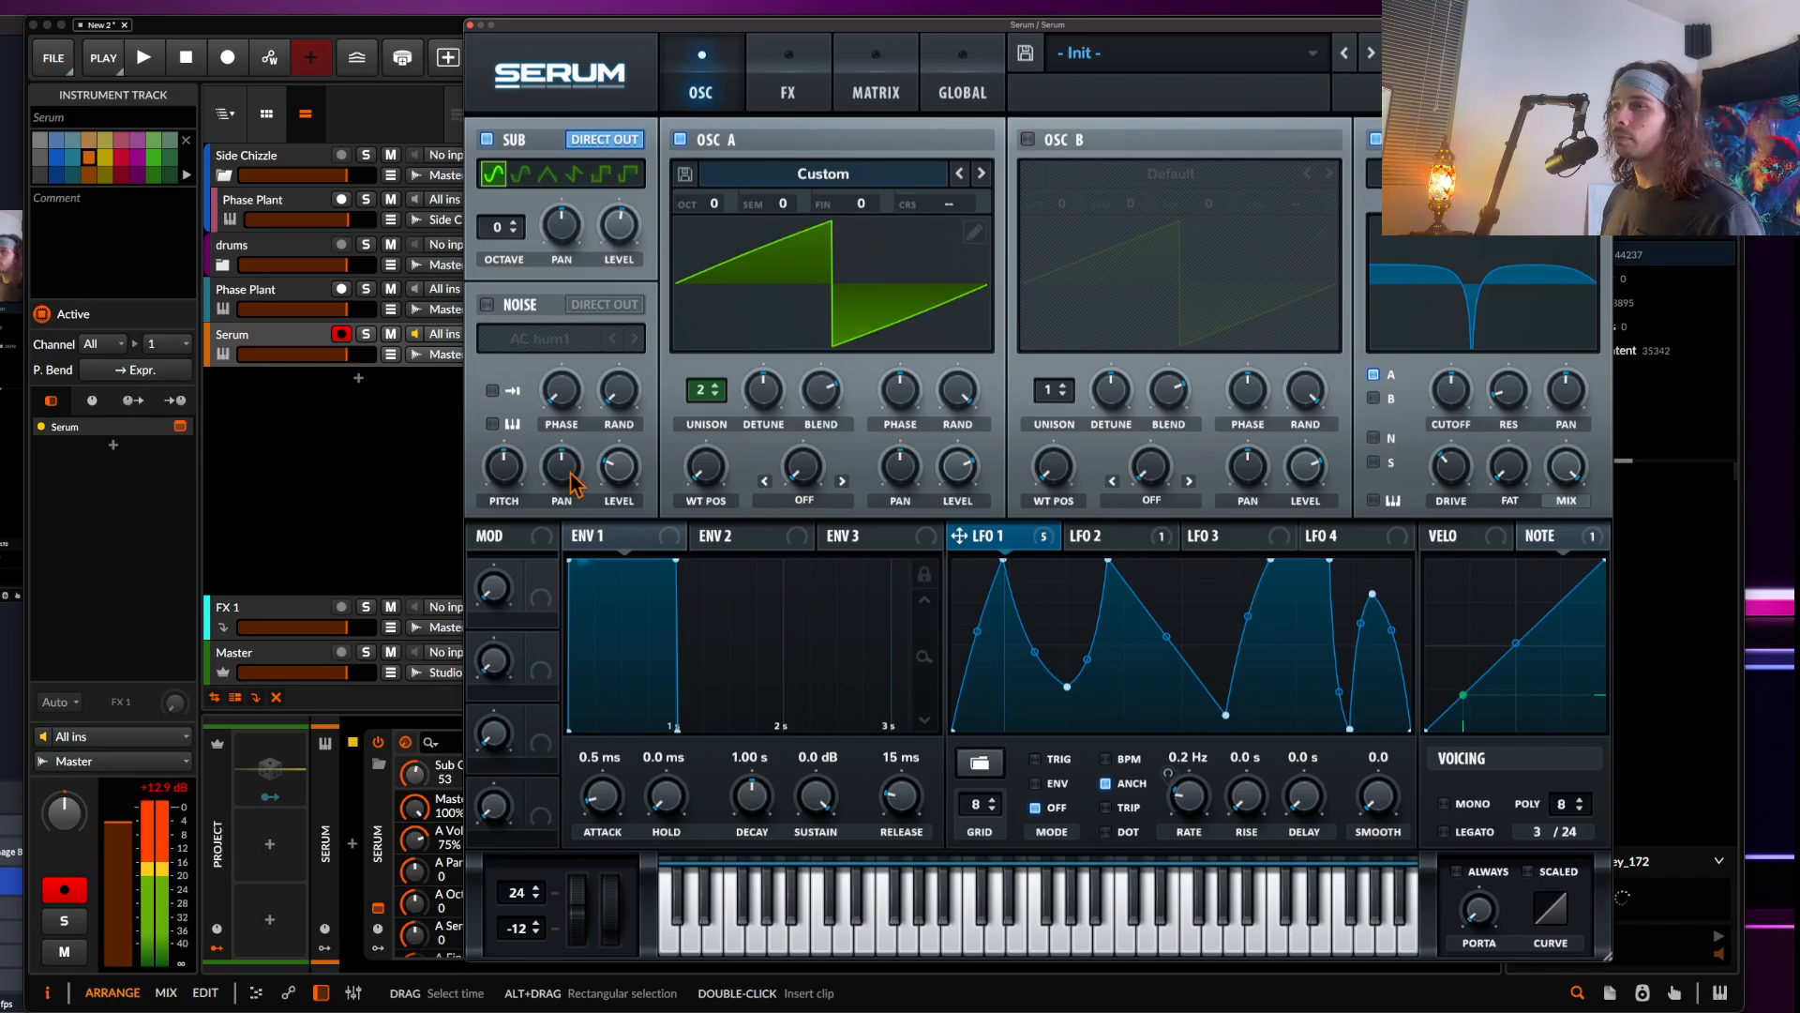
{"action": "left_click_drag", "start_coordinate": [579, 917], "coordinate": [548, 835]}
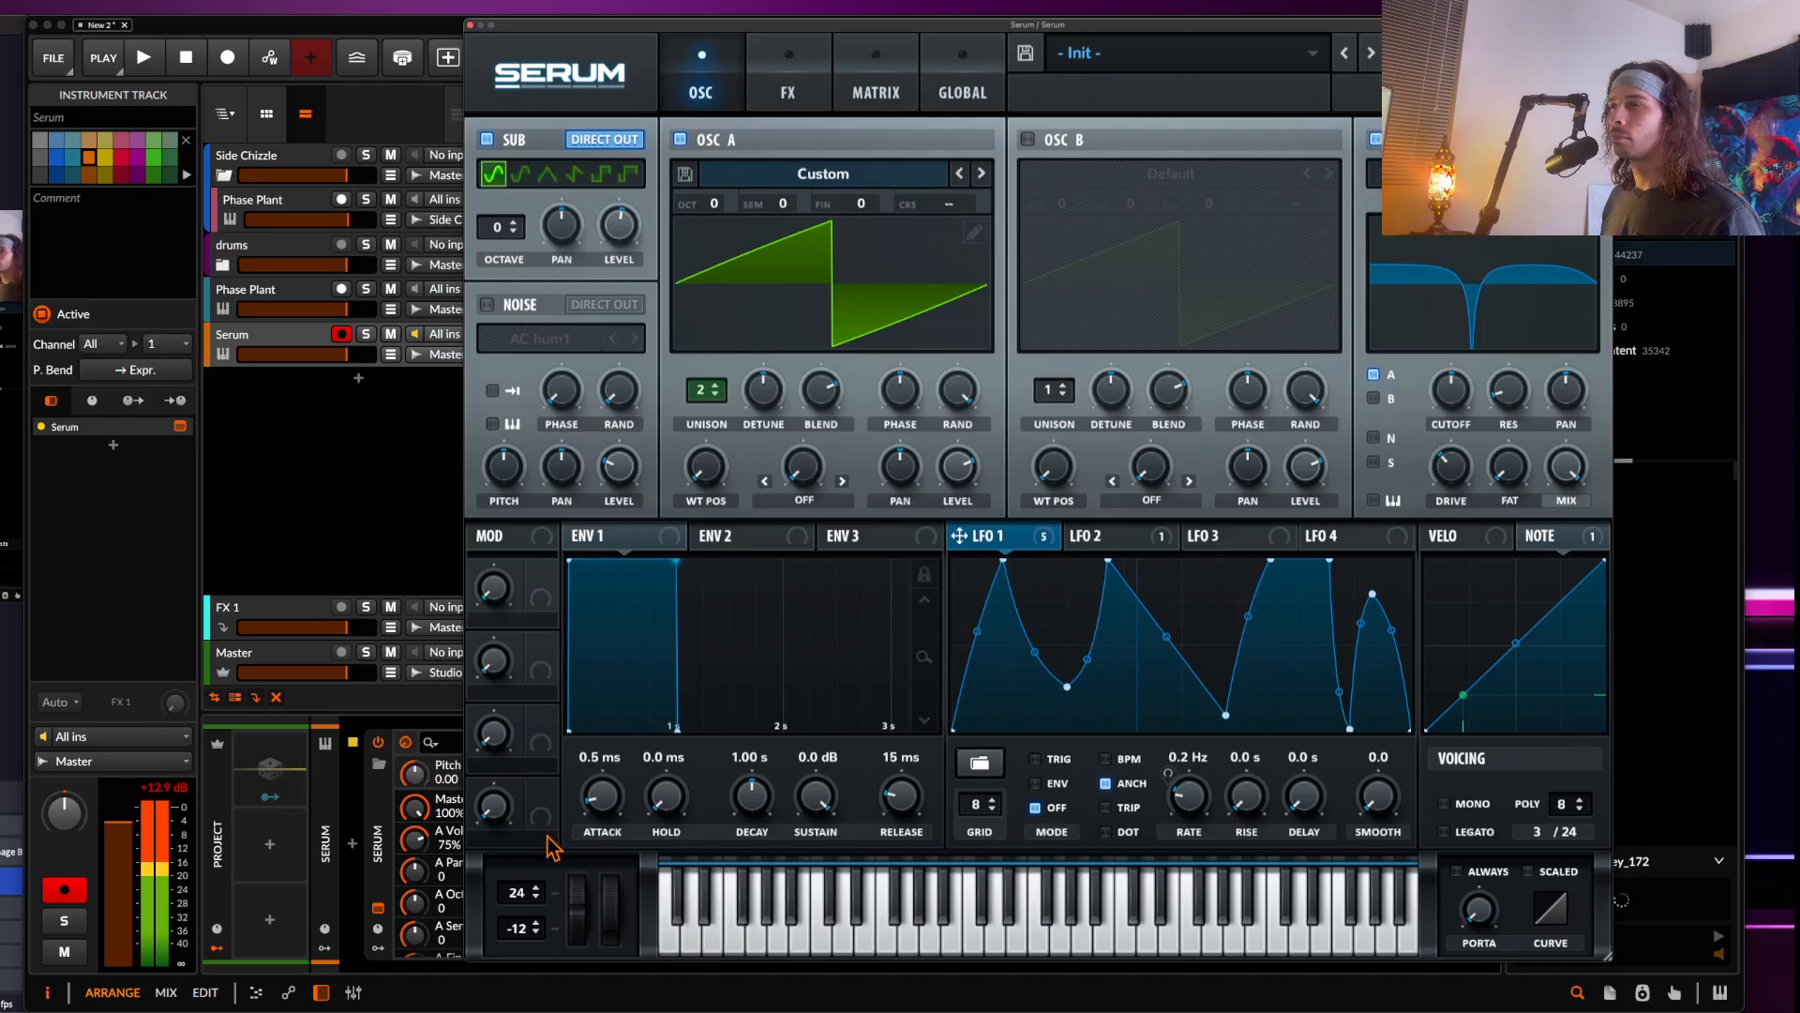
{"action": "left_click", "coordinate": [616, 230]}
{"action": "left_click_drag", "start_coordinate": [617, 239], "coordinate": [622, 290]}
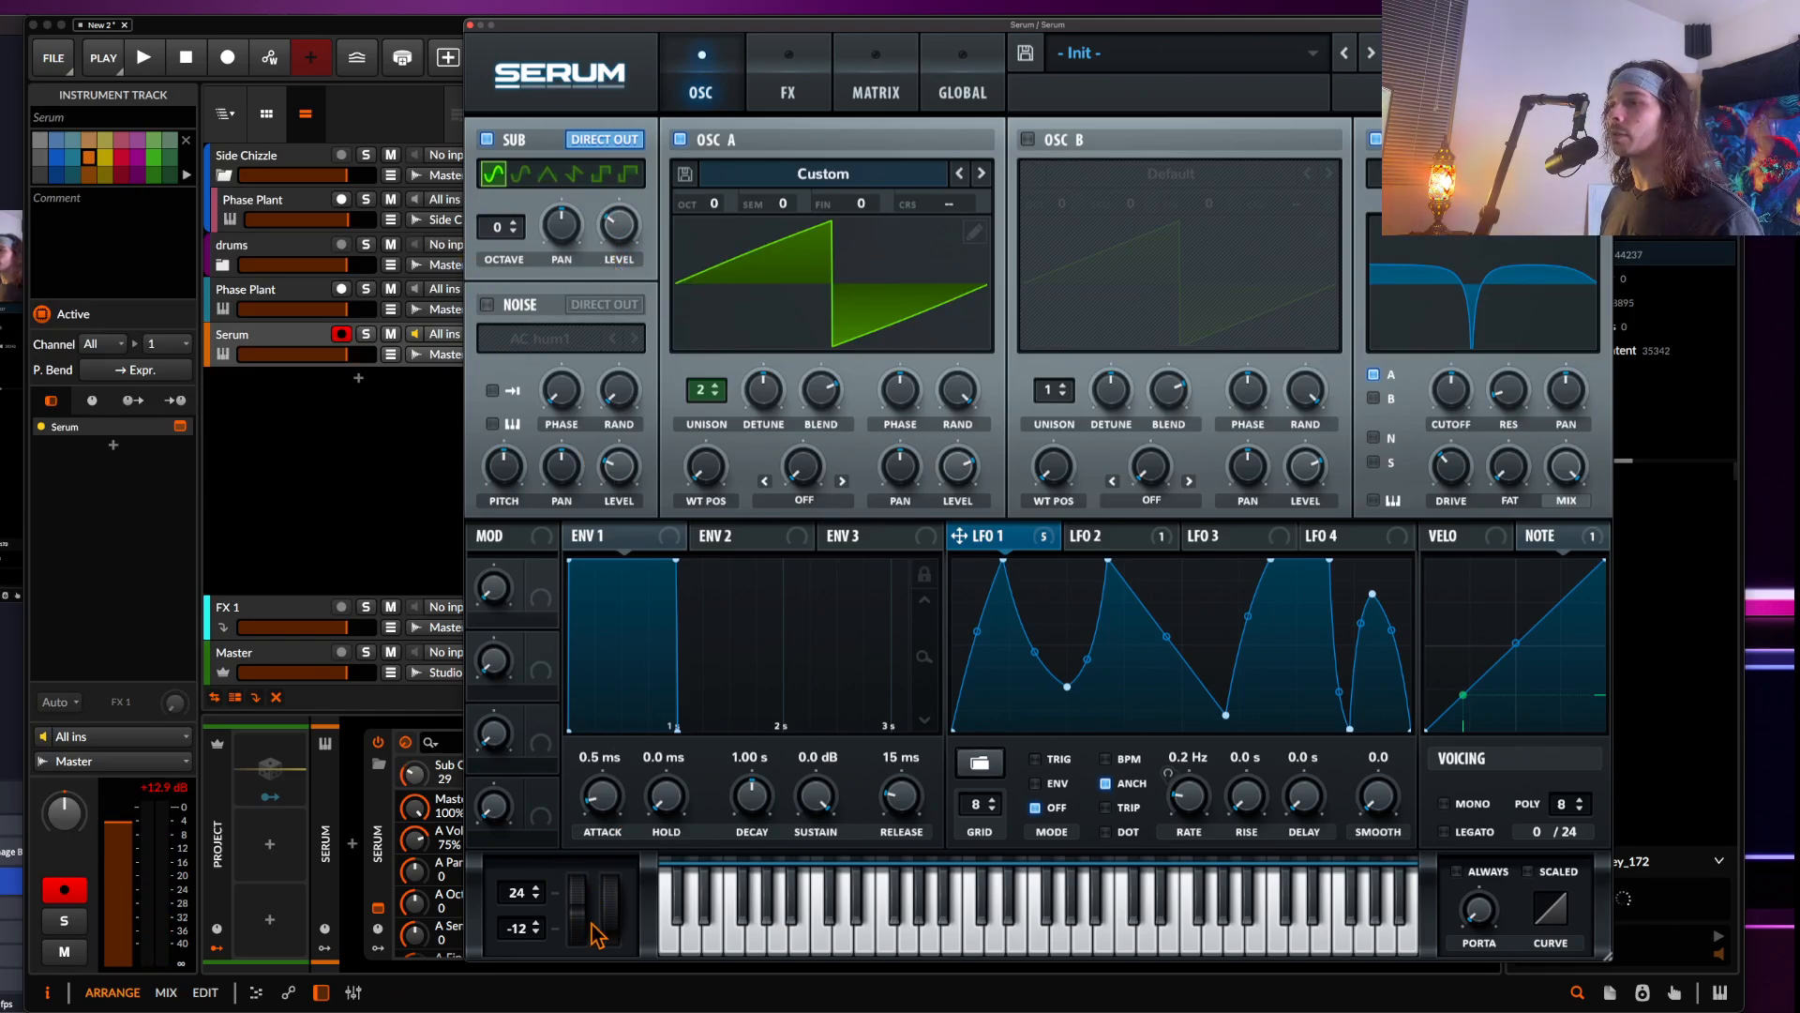
{"action": "left_click_drag", "start_coordinate": [579, 917], "coordinate": [582, 877]}
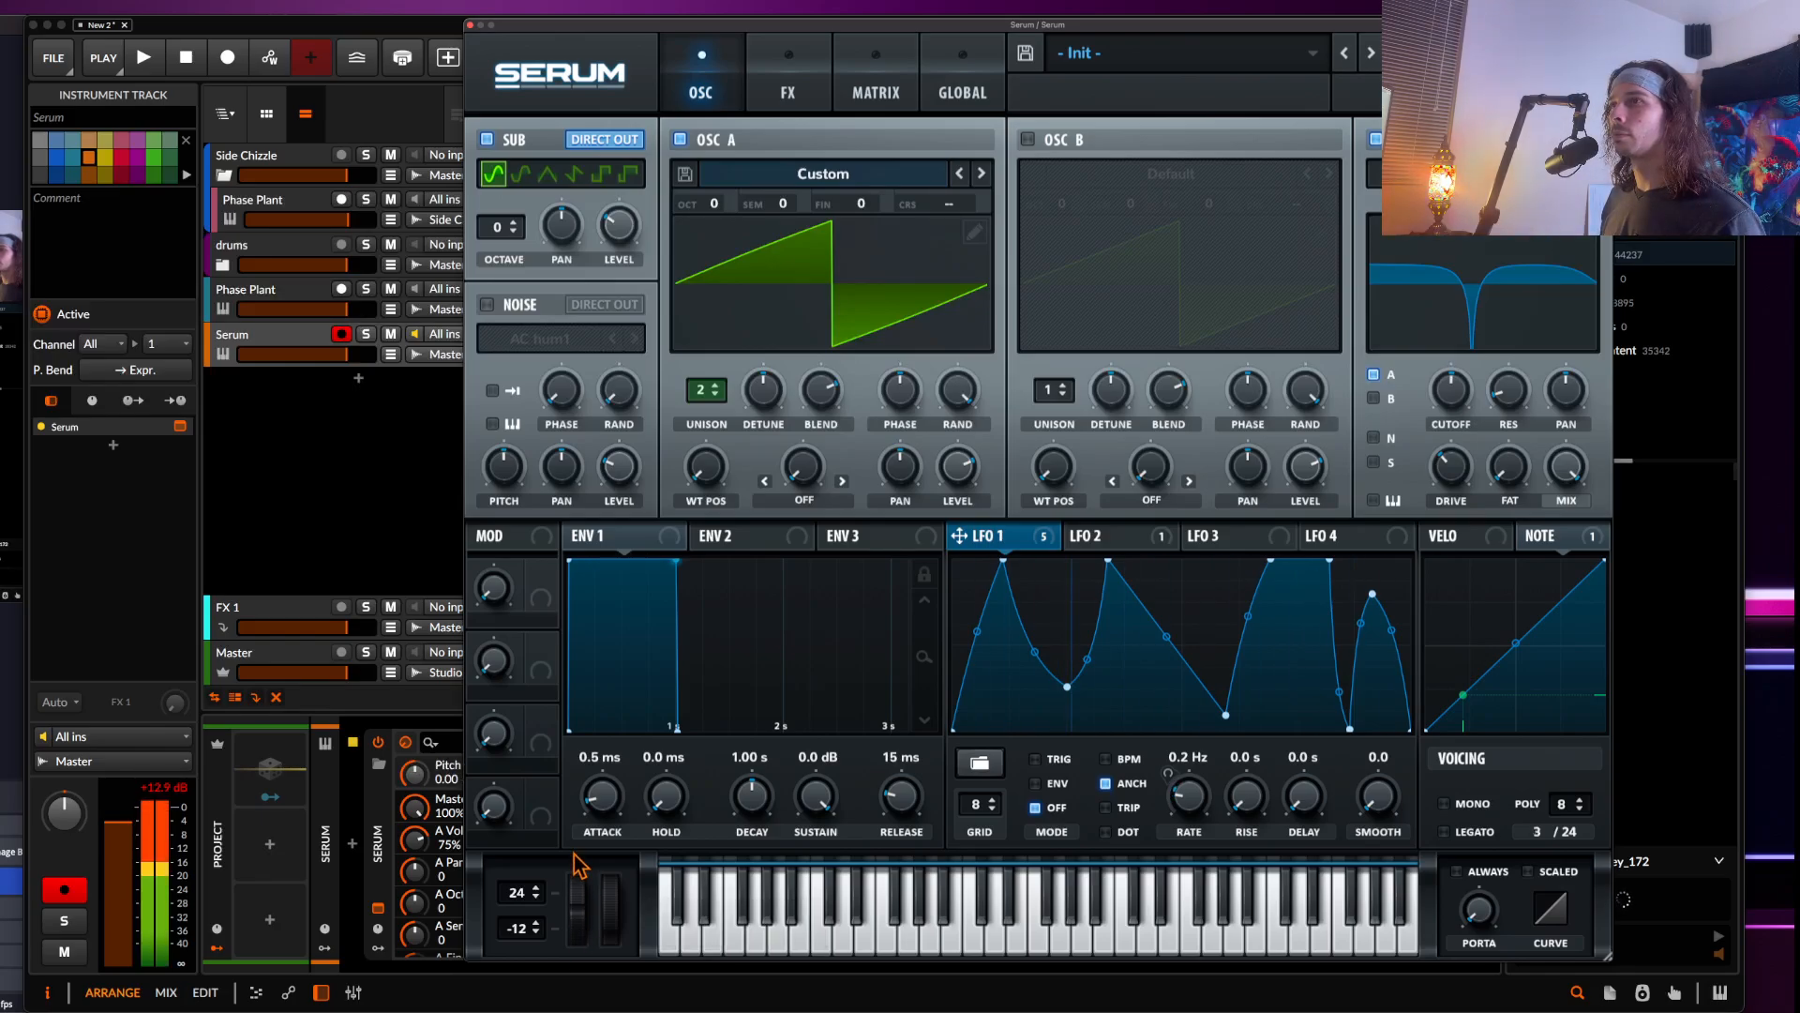
{"action": "left_click", "coordinate": [575, 175]}
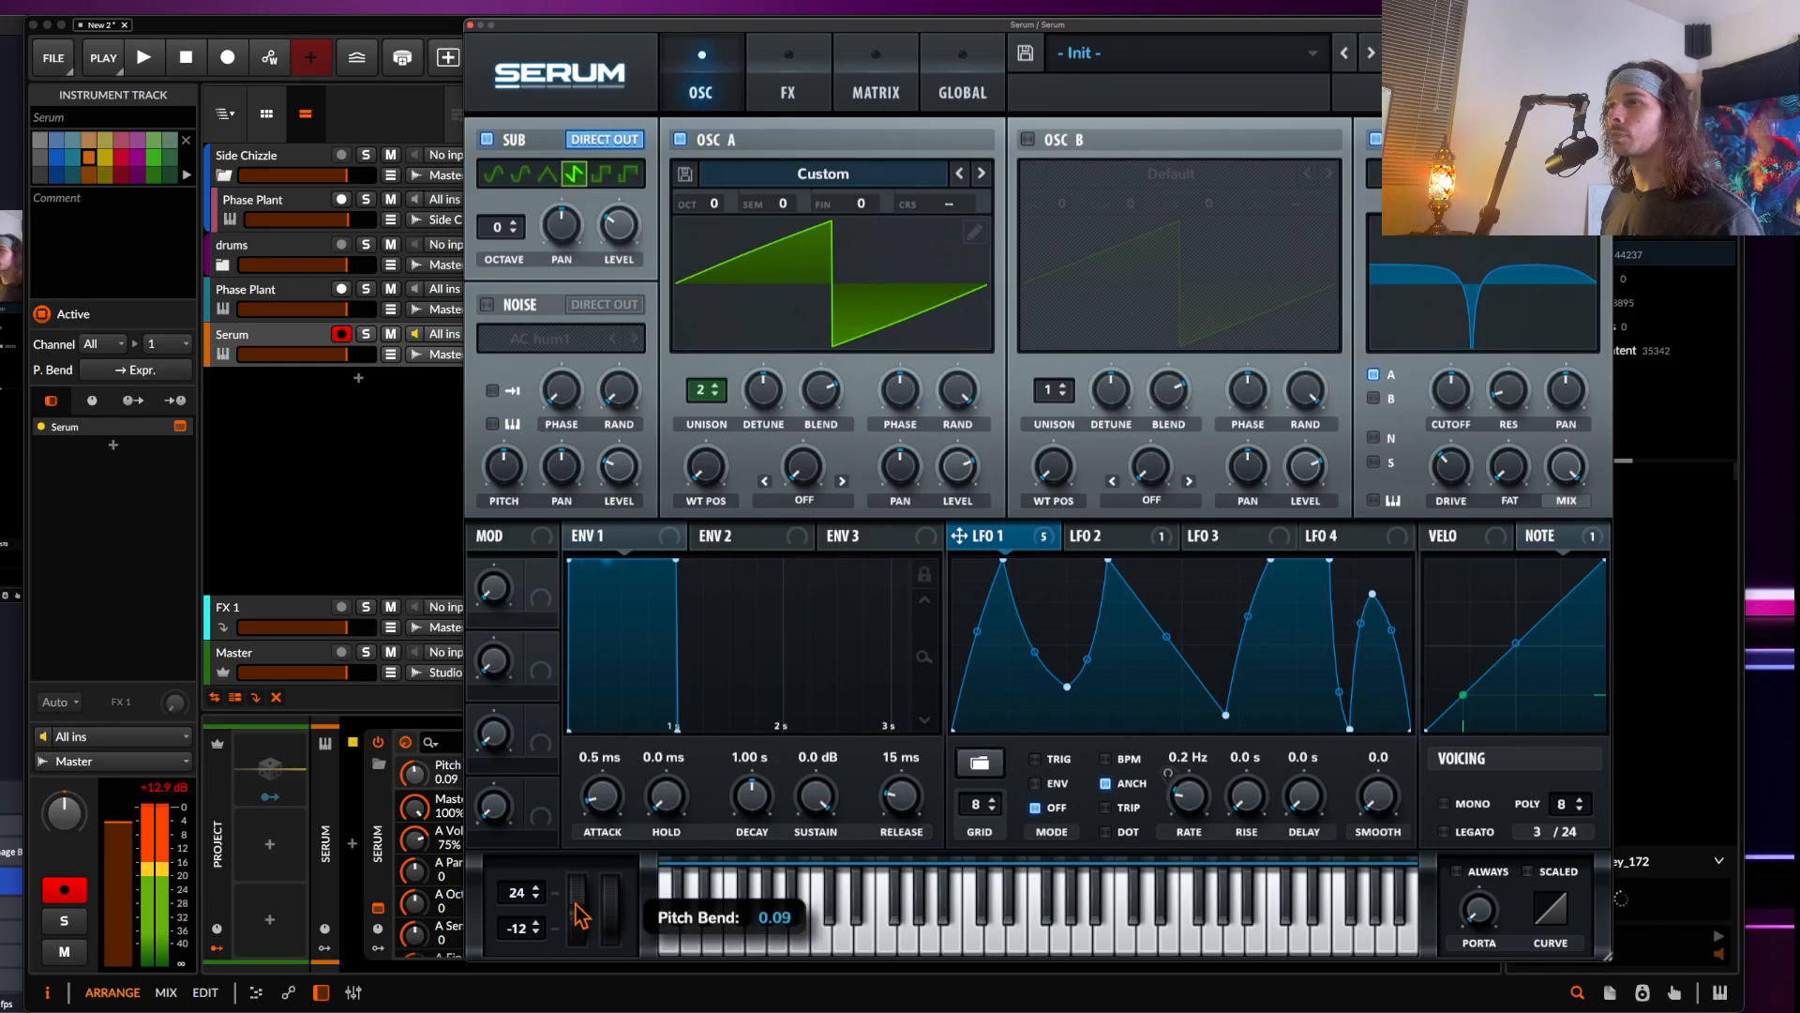
{"action": "mouse_move", "coordinate": [581, 915]}
{"action": "left_mouse_down"}
{"action": "mouse_move", "coordinate": [569, 837]}
{"action": "mouse_move", "coordinate": [570, 897]}
{"action": "left_mouse_up"}
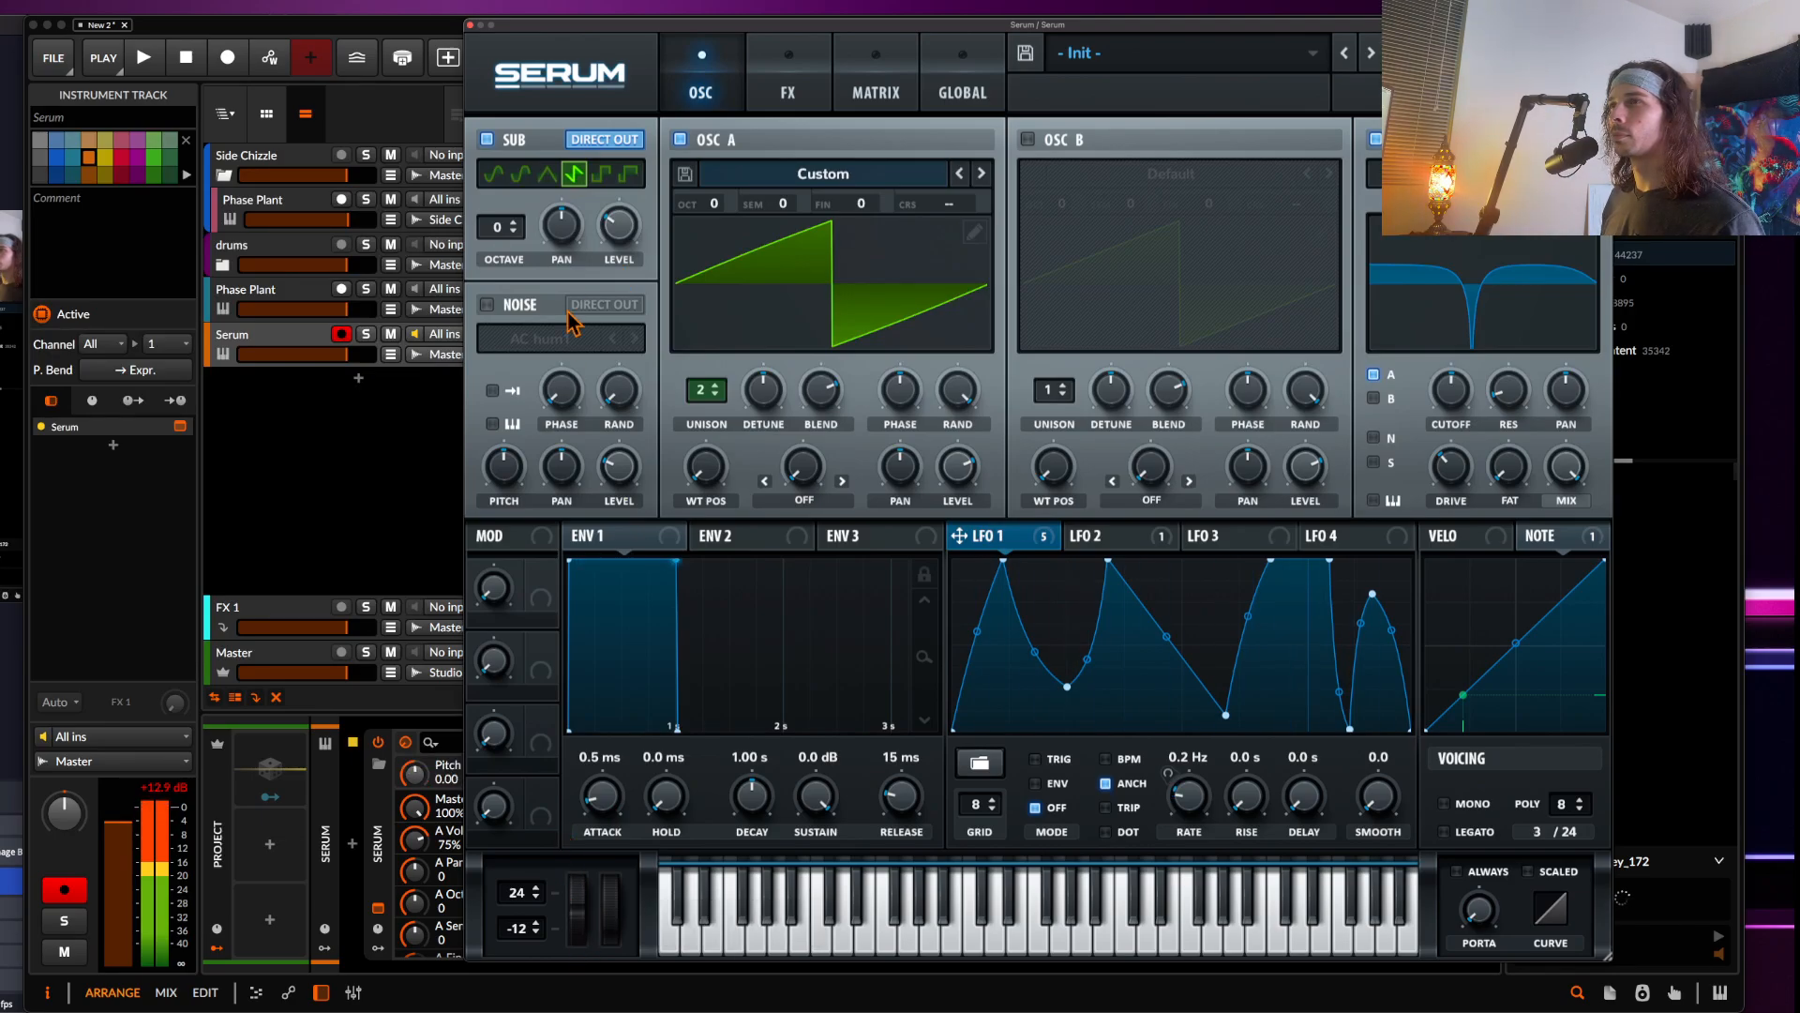
{"action": "left_click", "coordinate": [487, 140]}
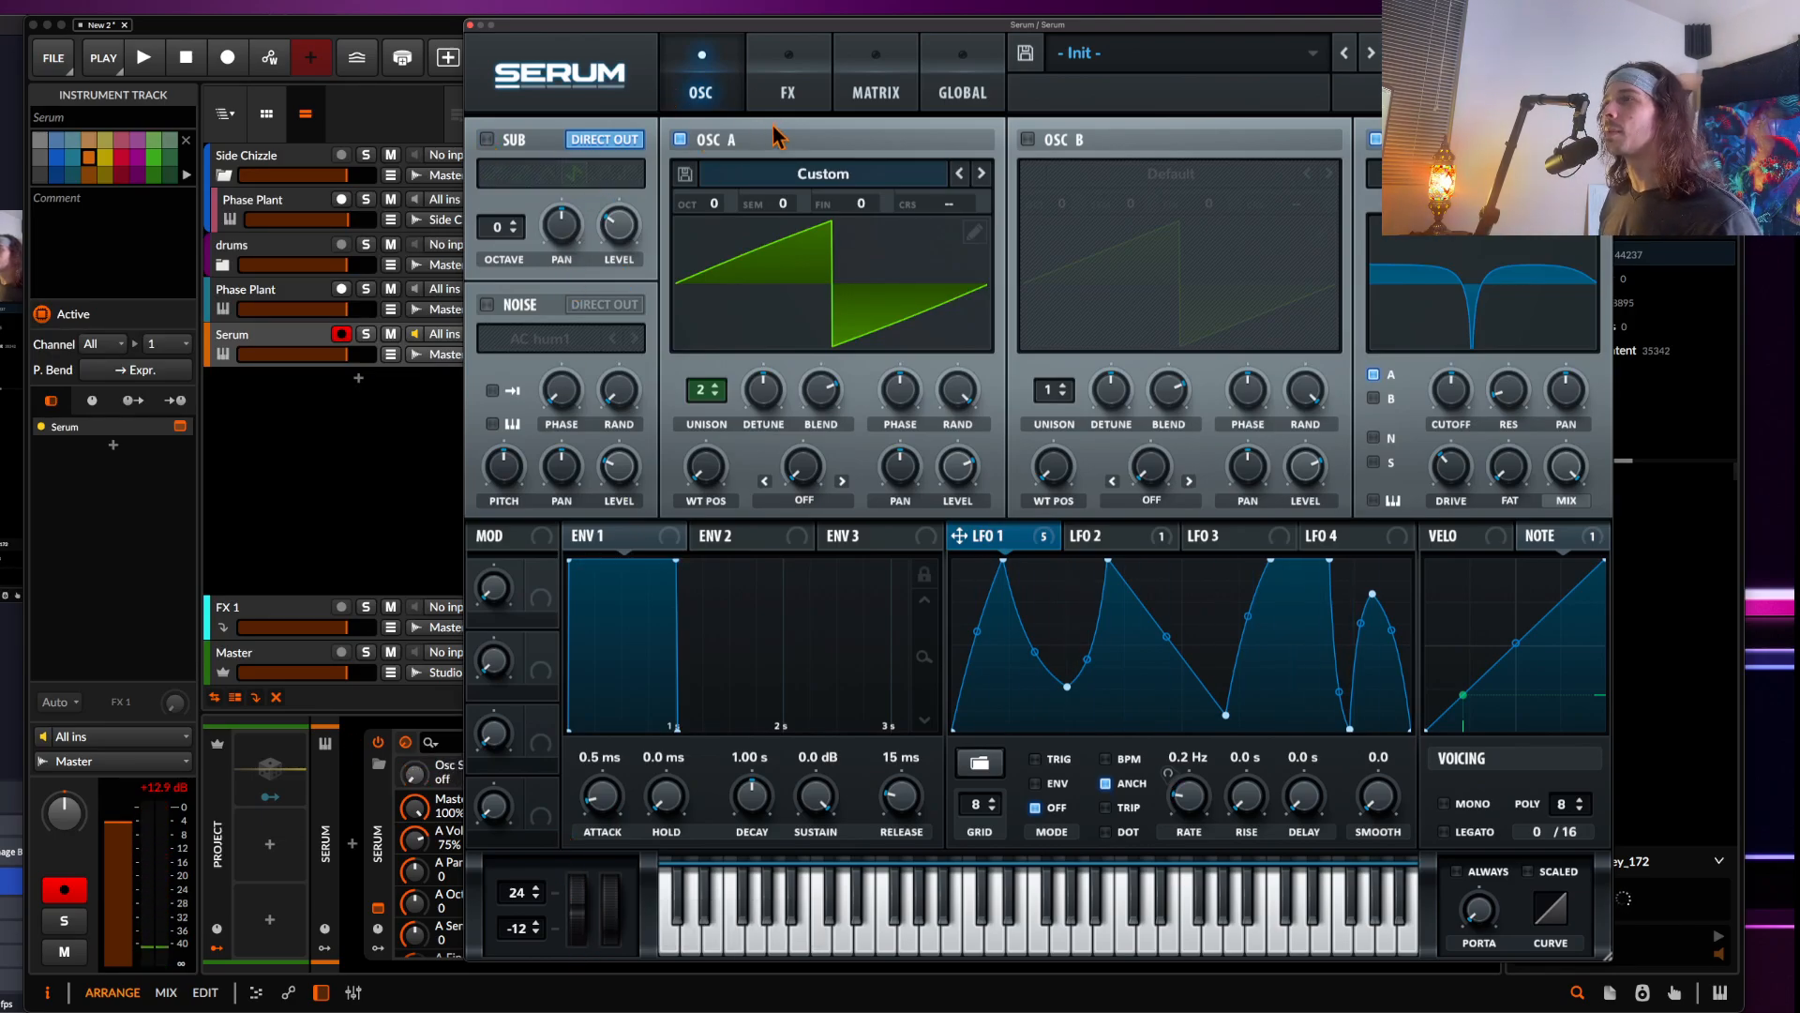
Enable the Chorus effect and set its mix to about 34%
{"action": "left_click", "coordinate": [789, 92]}
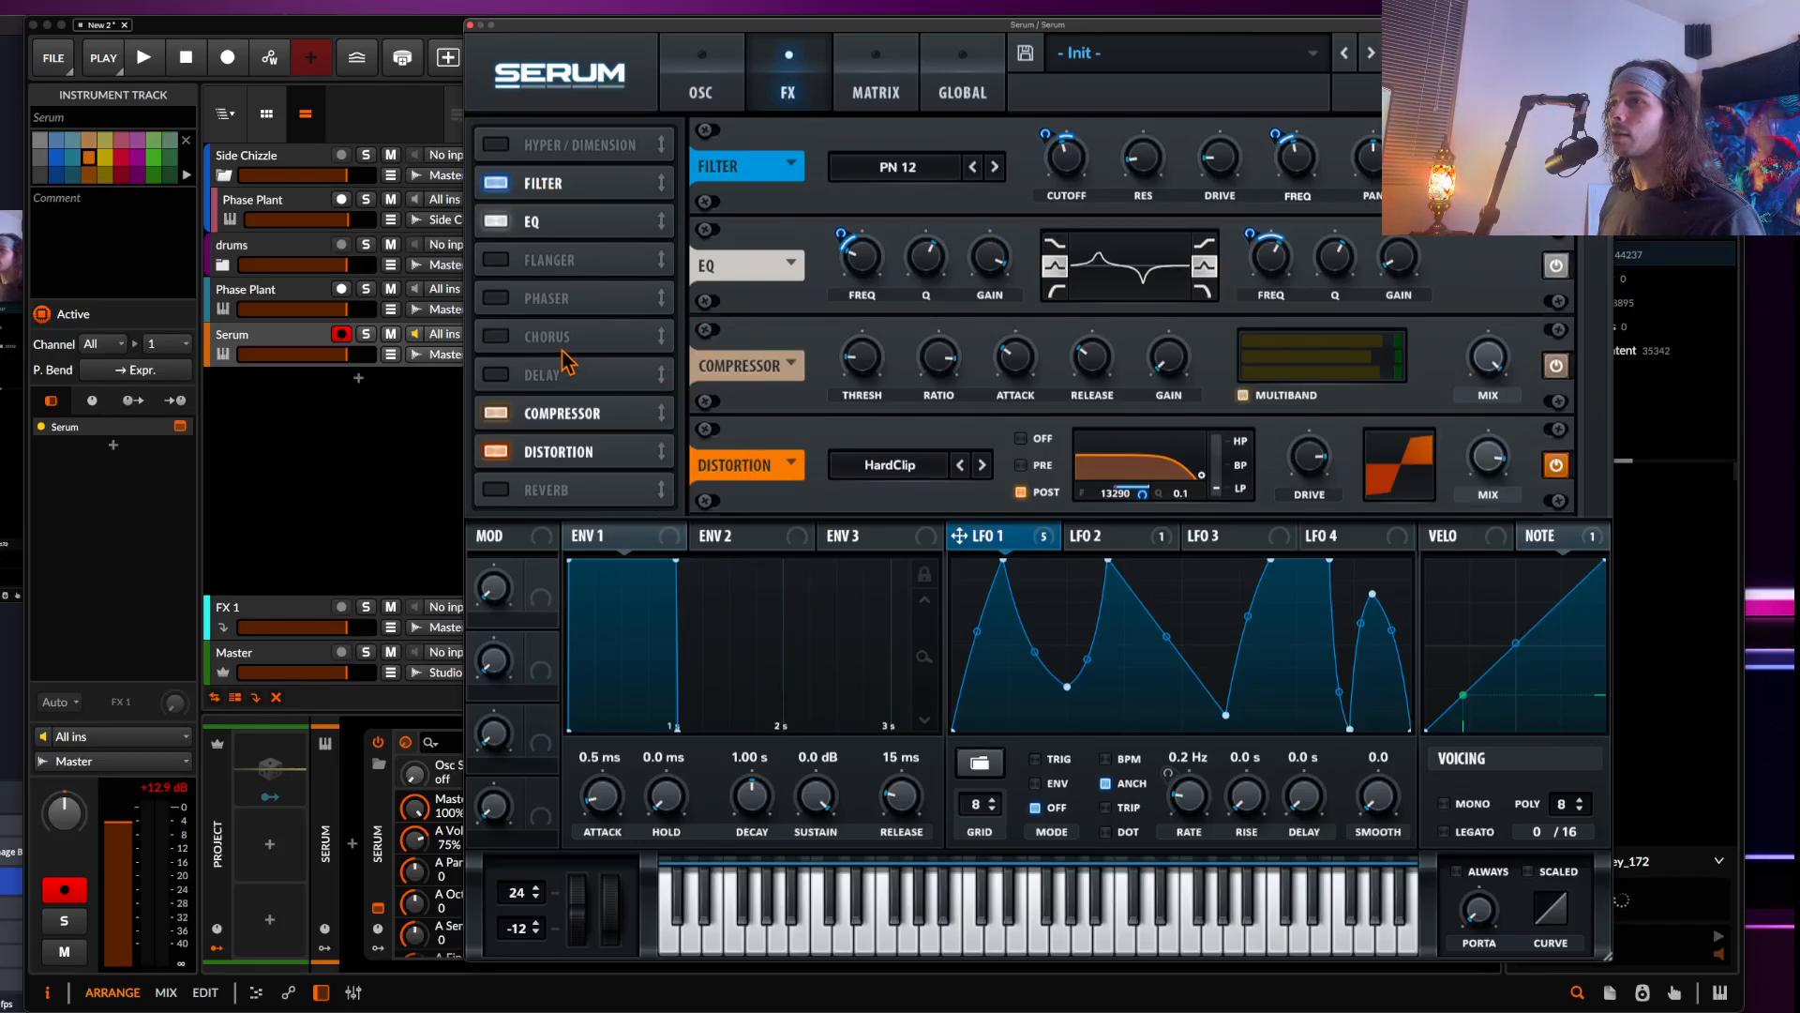
{"action": "left_click", "coordinate": [495, 337]}
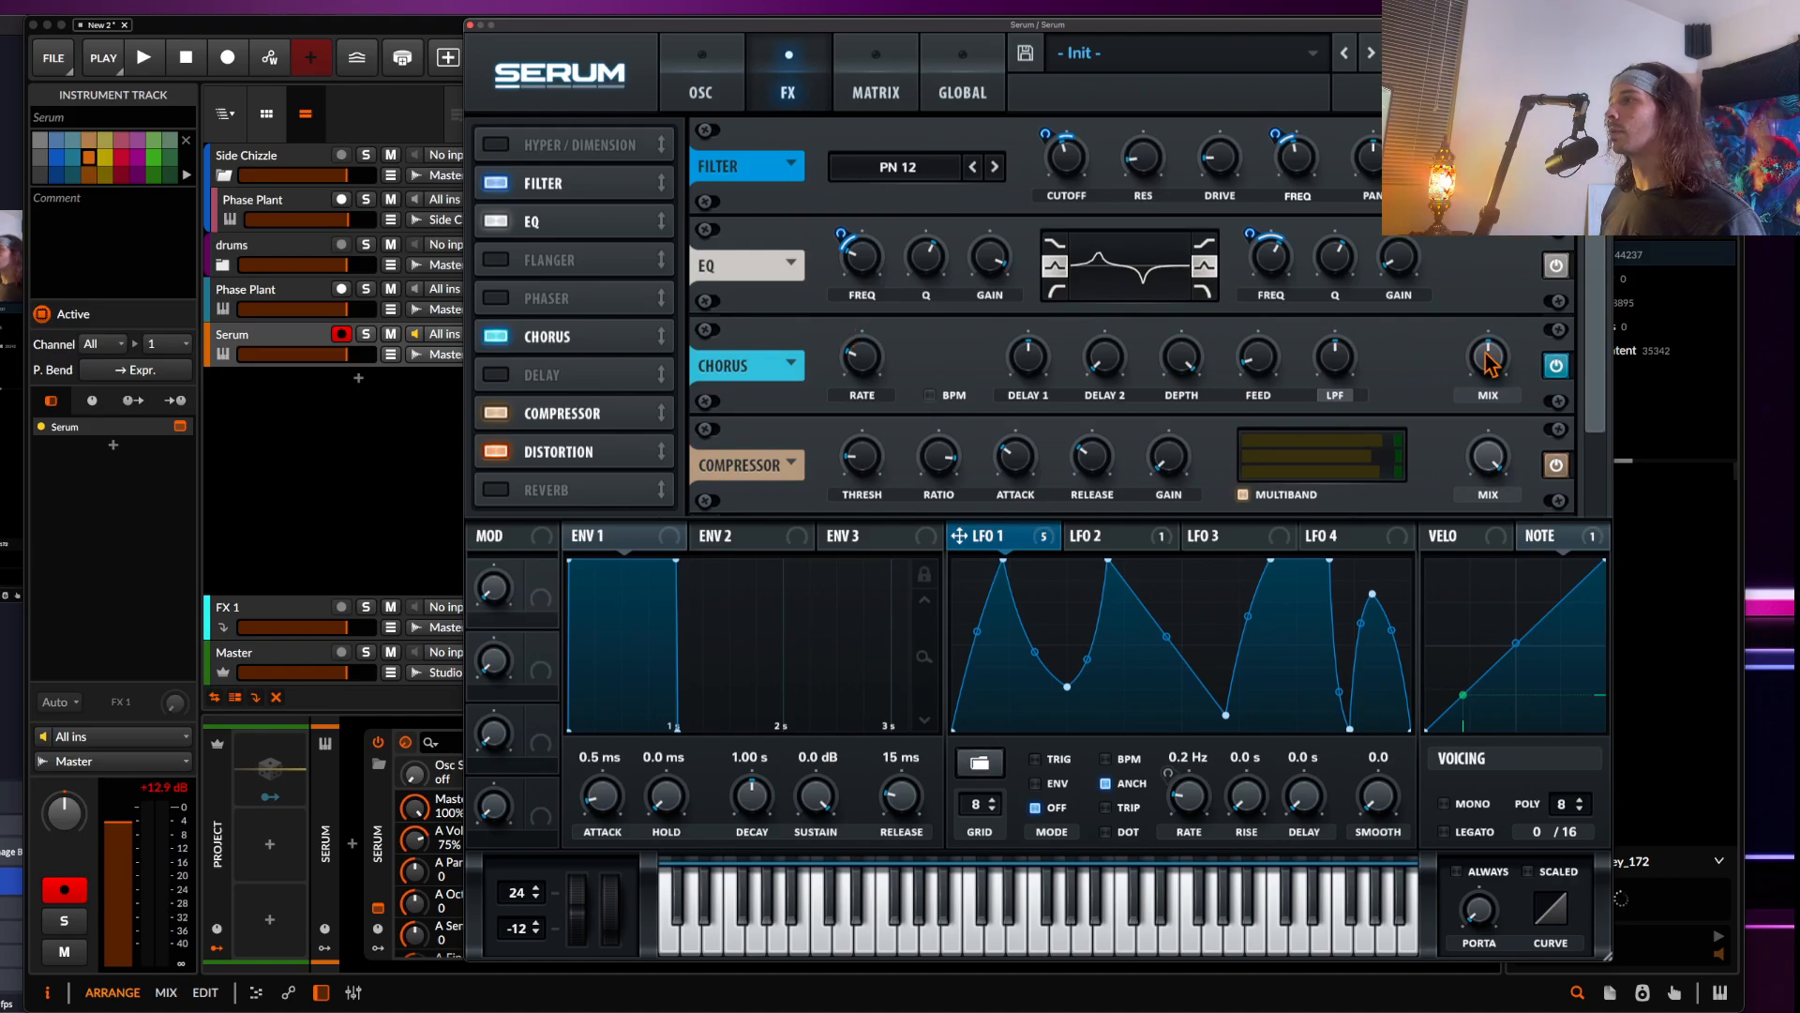
{"action": "mouse_move", "coordinate": [1488, 361]}
{"action": "left_mouse_down"}
{"action": "mouse_move", "coordinate": [1482, 403]}
{"action": "mouse_move", "coordinate": [1467, 383]}
{"action": "left_mouse_up"}
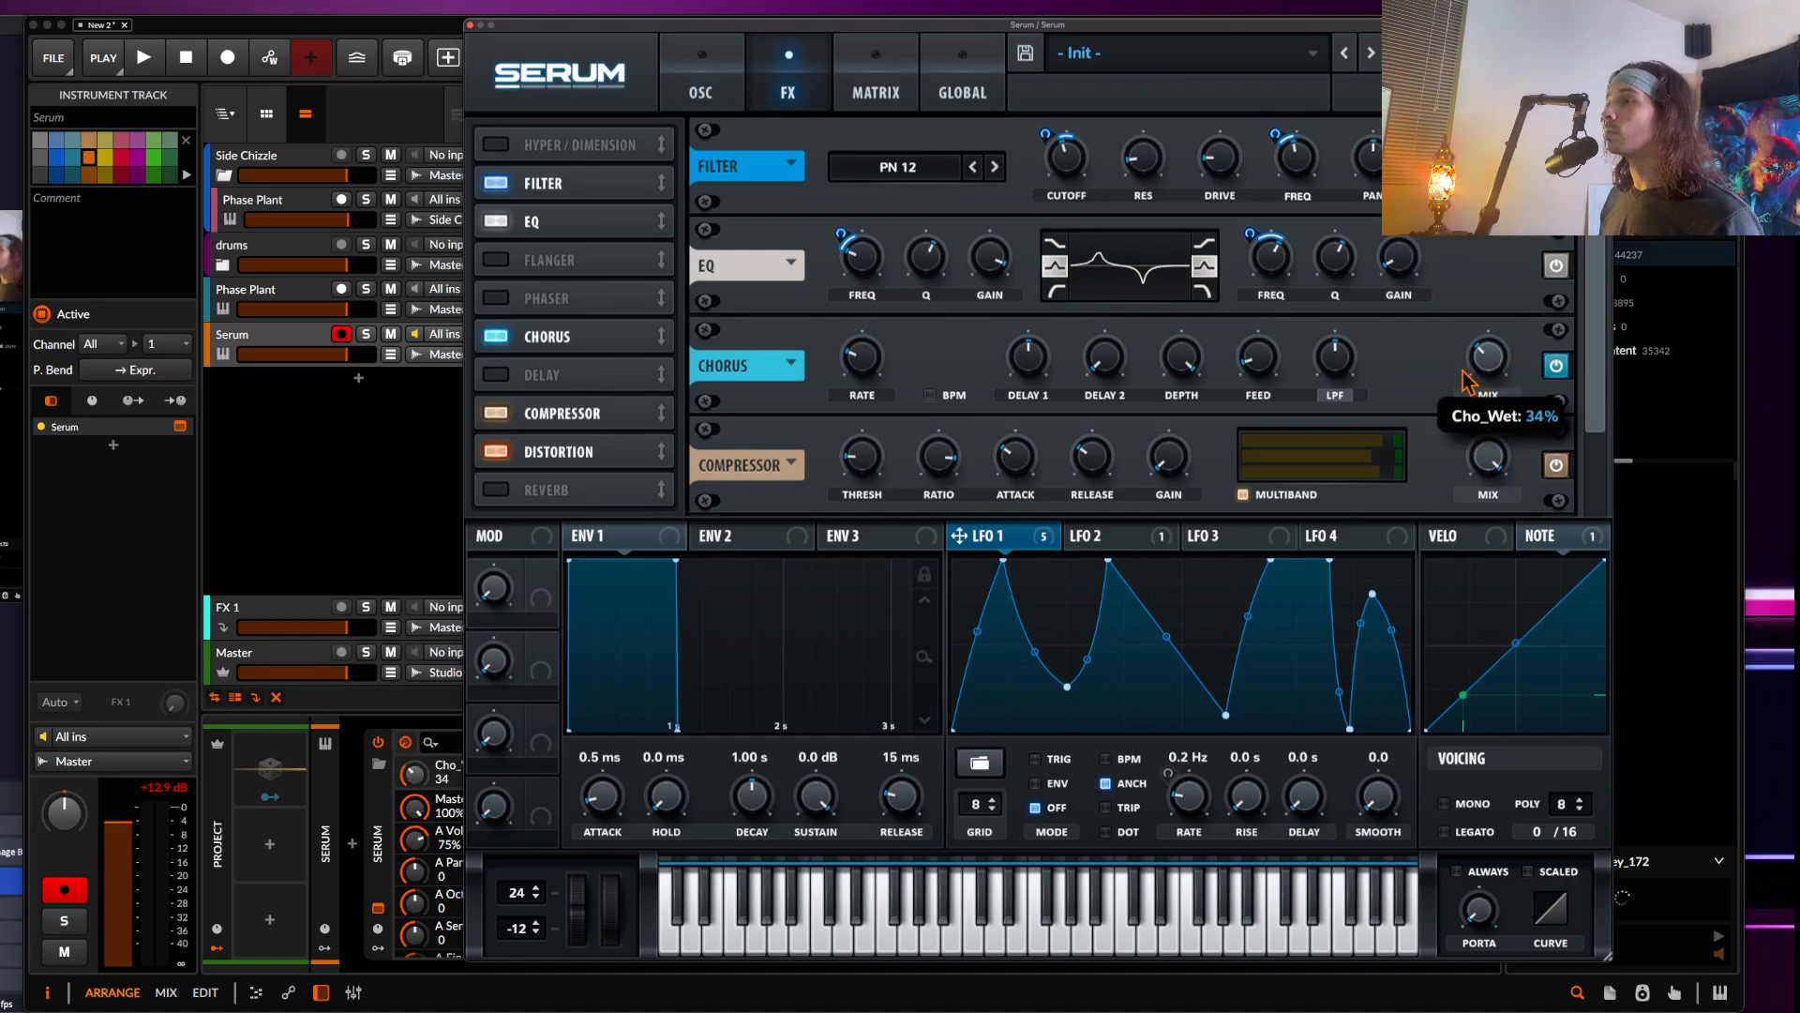
Modulate the Chorus mix with LFO 1 at depth 50 and lower the Chorus delay and rate
{"action": "left_click_drag", "start_coordinate": [961, 536], "coordinate": [1470, 350]}
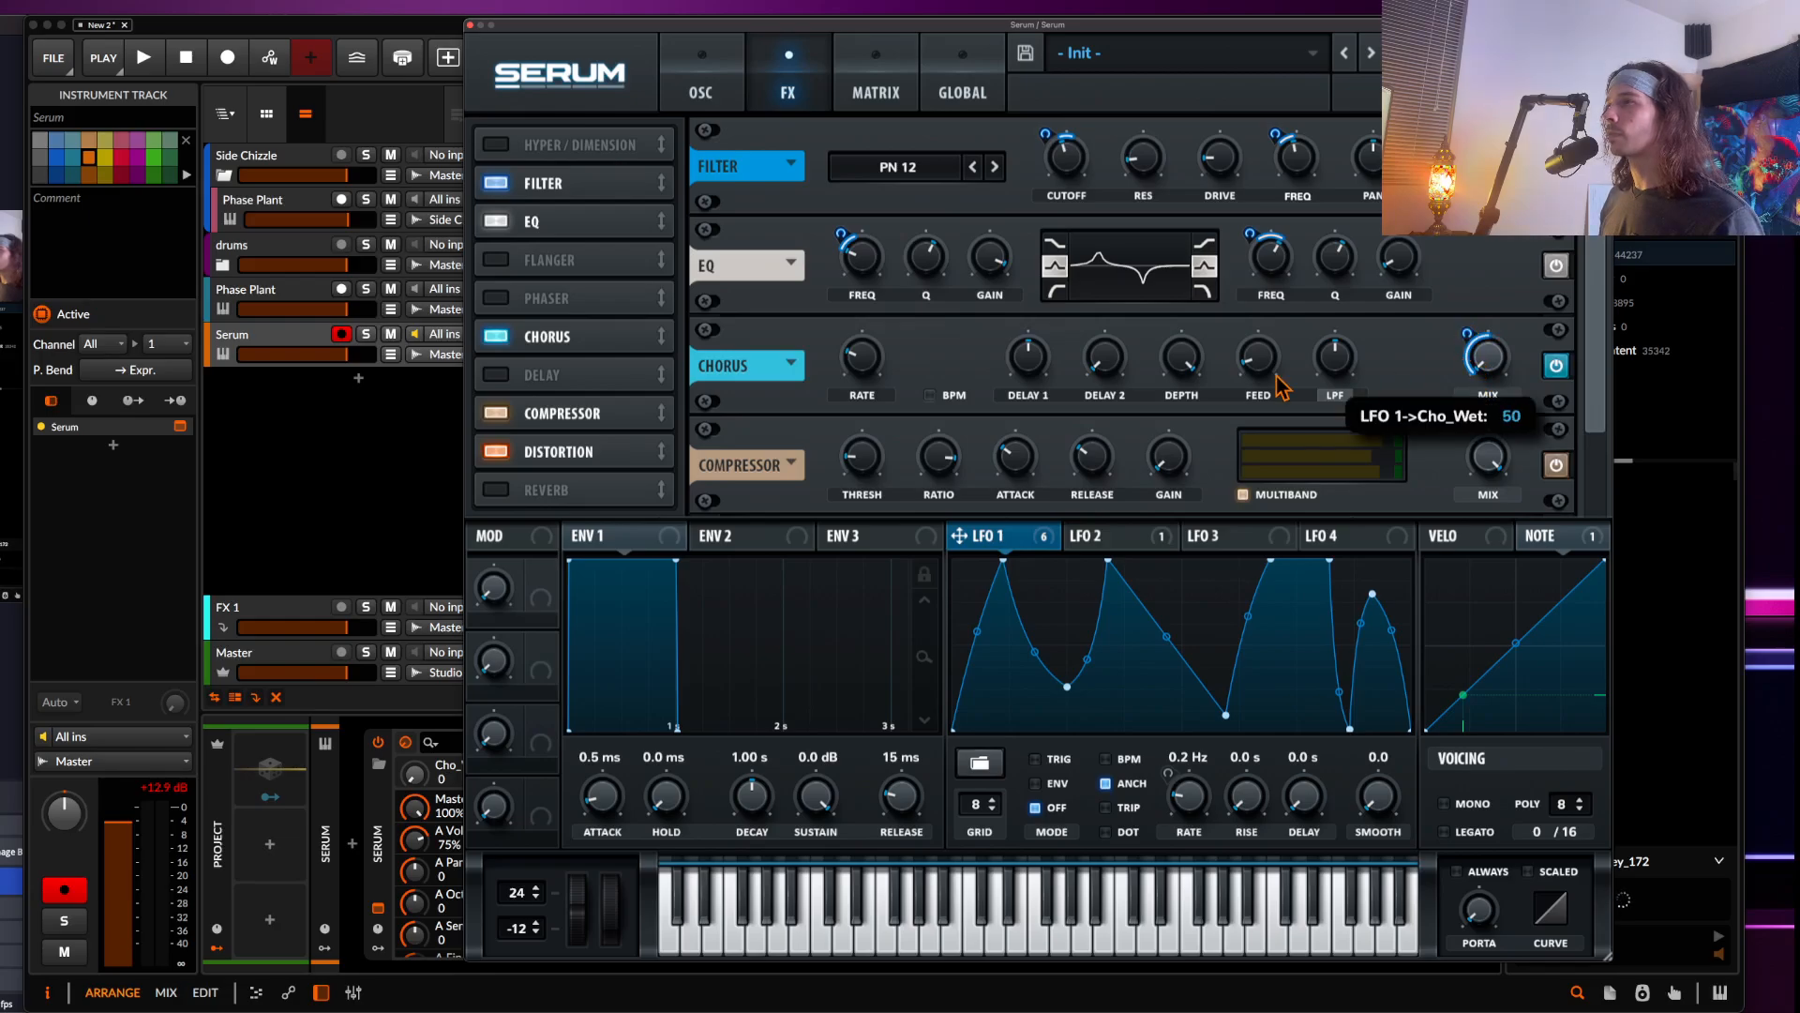
{"action": "left_click_drag", "start_coordinate": [1040, 352], "coordinate": [1035, 418]}
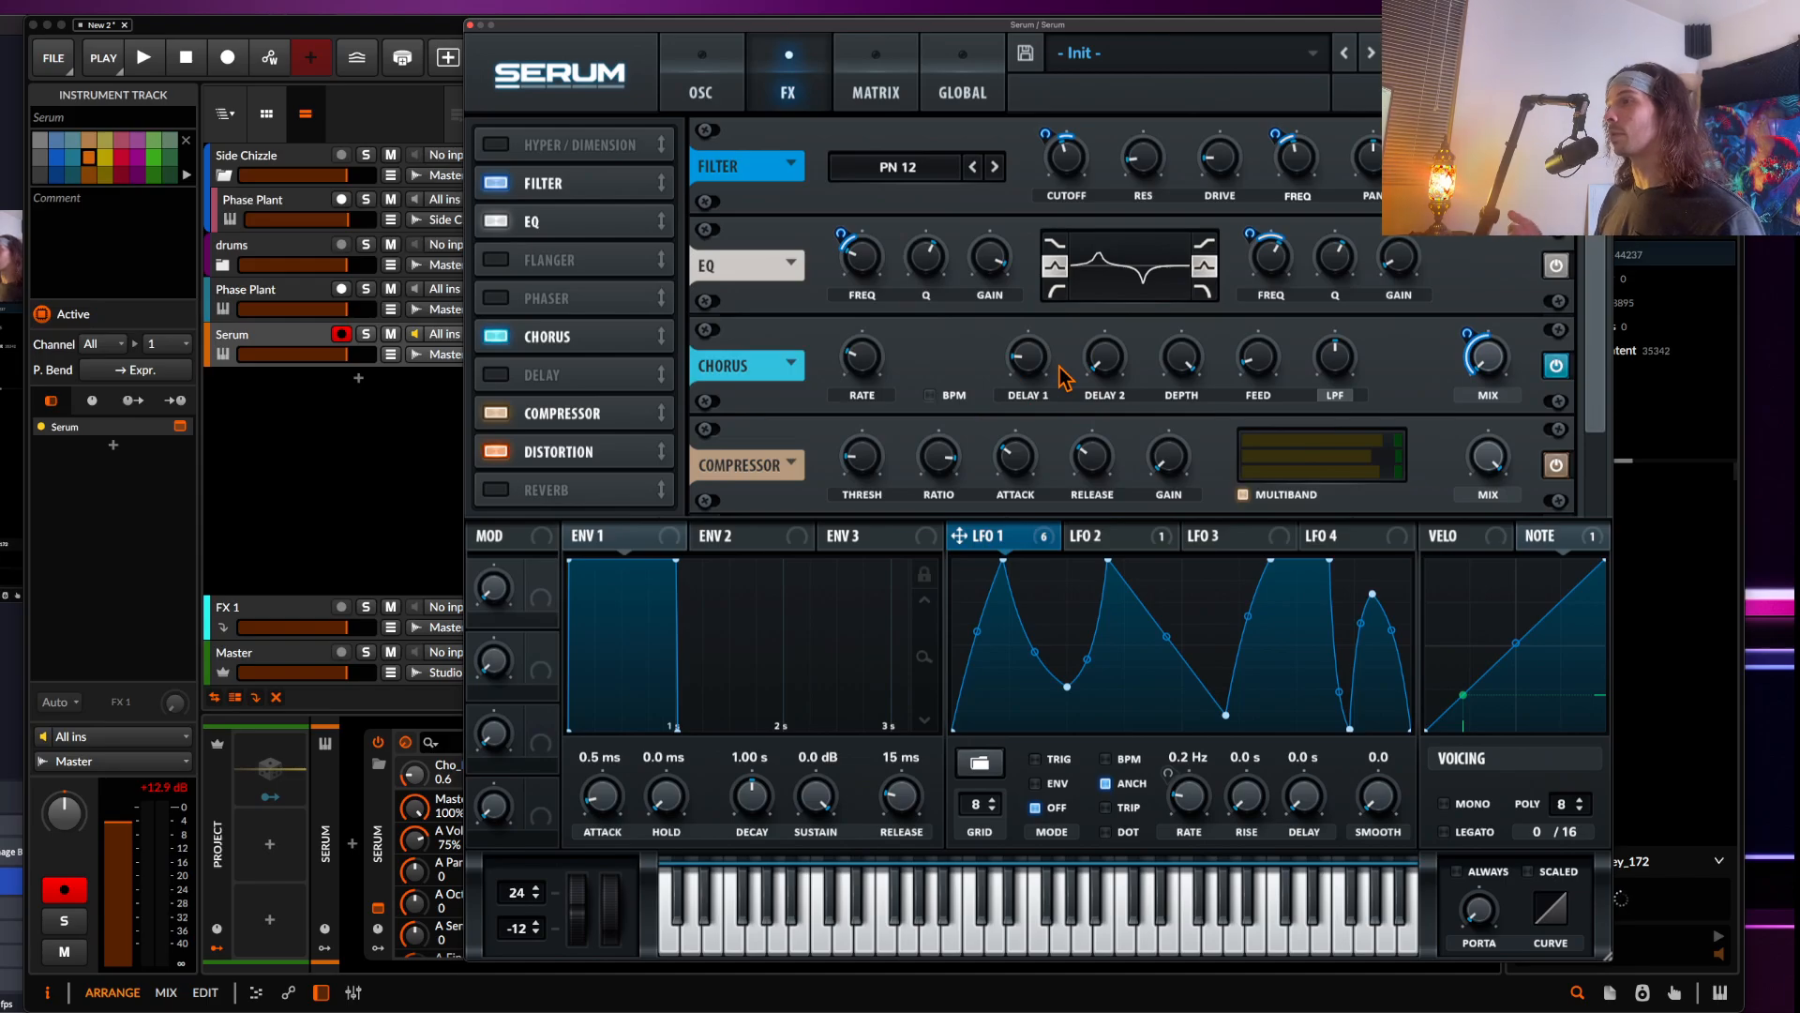
{"action": "left_click_drag", "start_coordinate": [879, 362], "coordinate": [883, 367]}
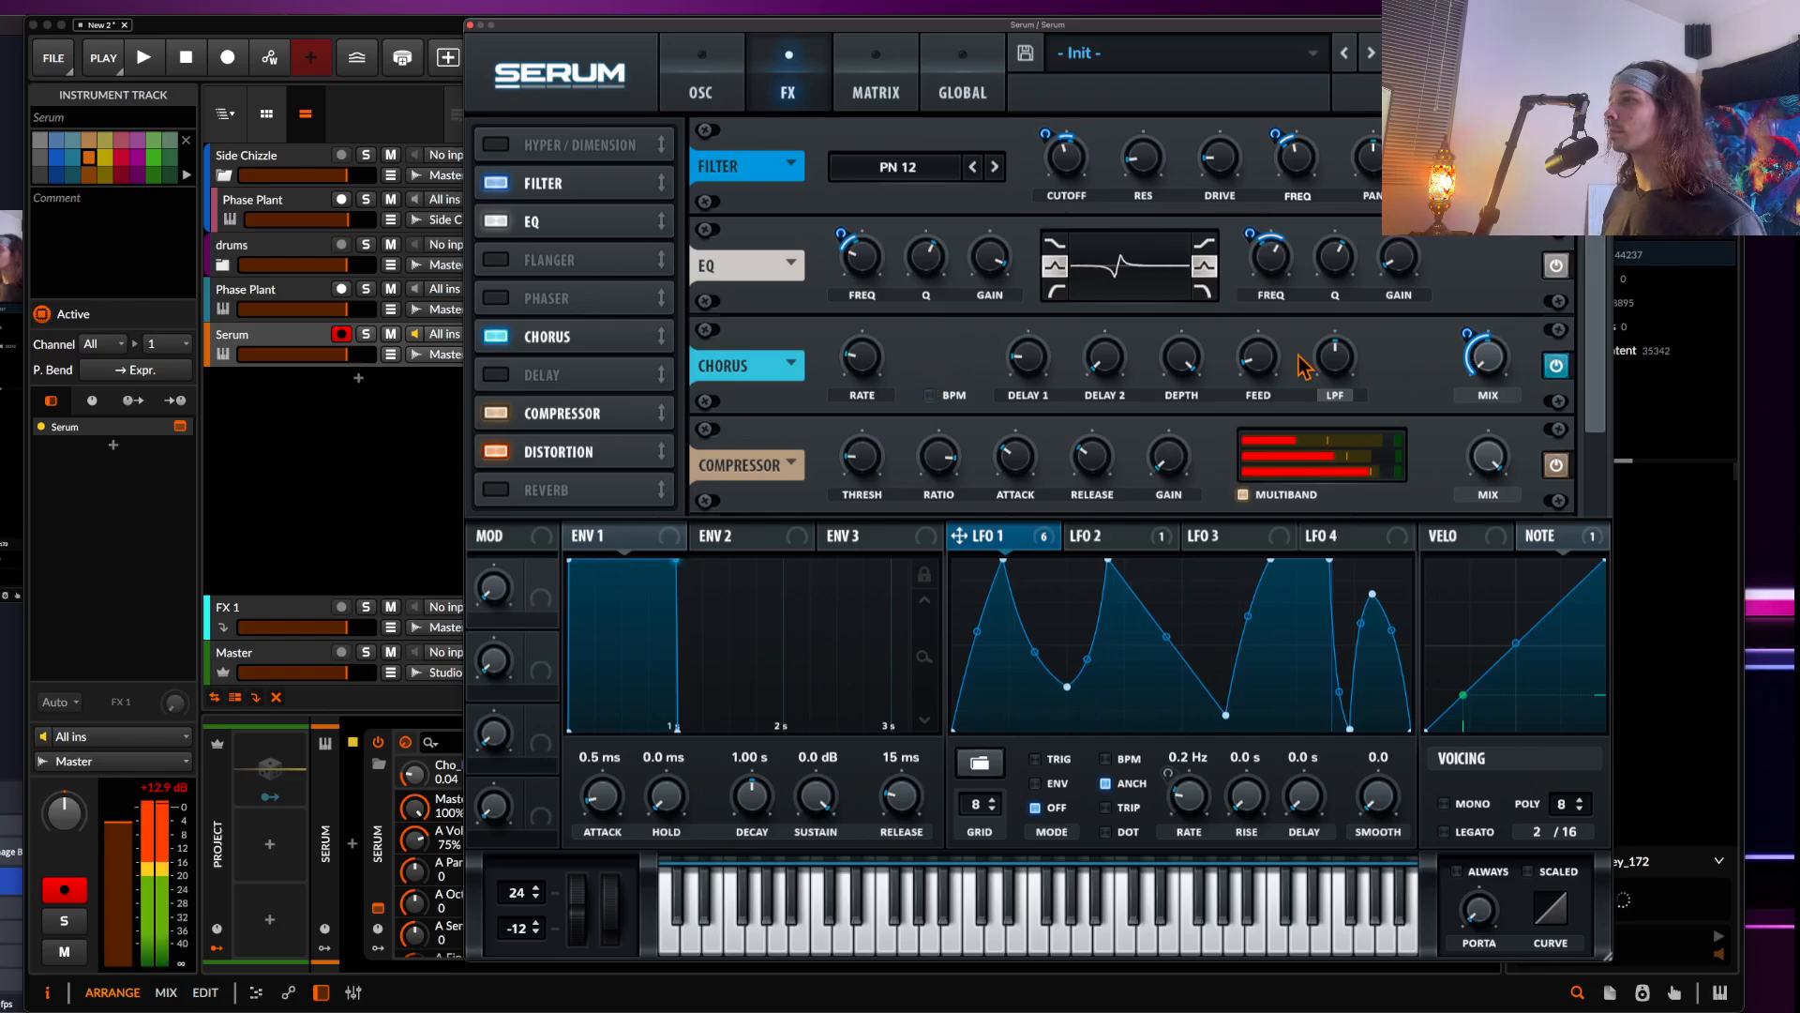
Raise the Chorus low-pass filter and check the Feed and Delay 1 settings
{"action": "left_click", "coordinate": [1335, 365]}
{"action": "left_click_drag", "start_coordinate": [1333, 372], "coordinate": [1324, 272]}
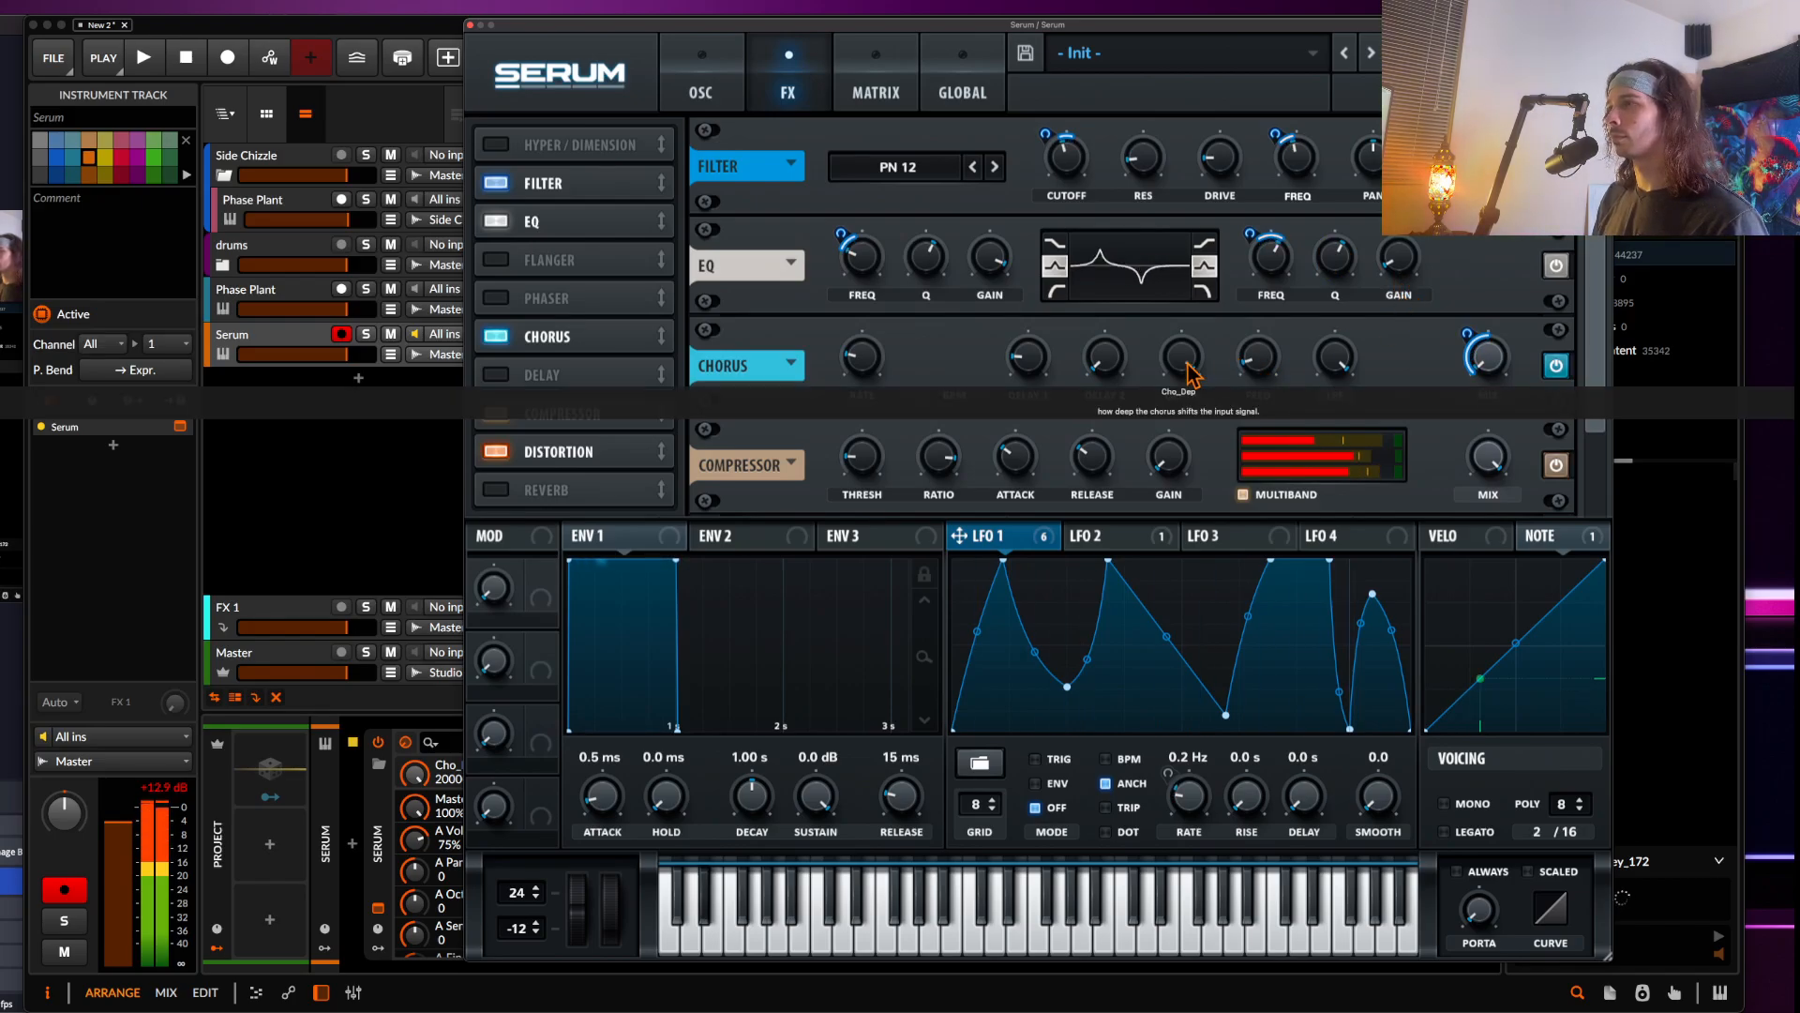
{"action": "left_click", "coordinate": [1257, 373]}
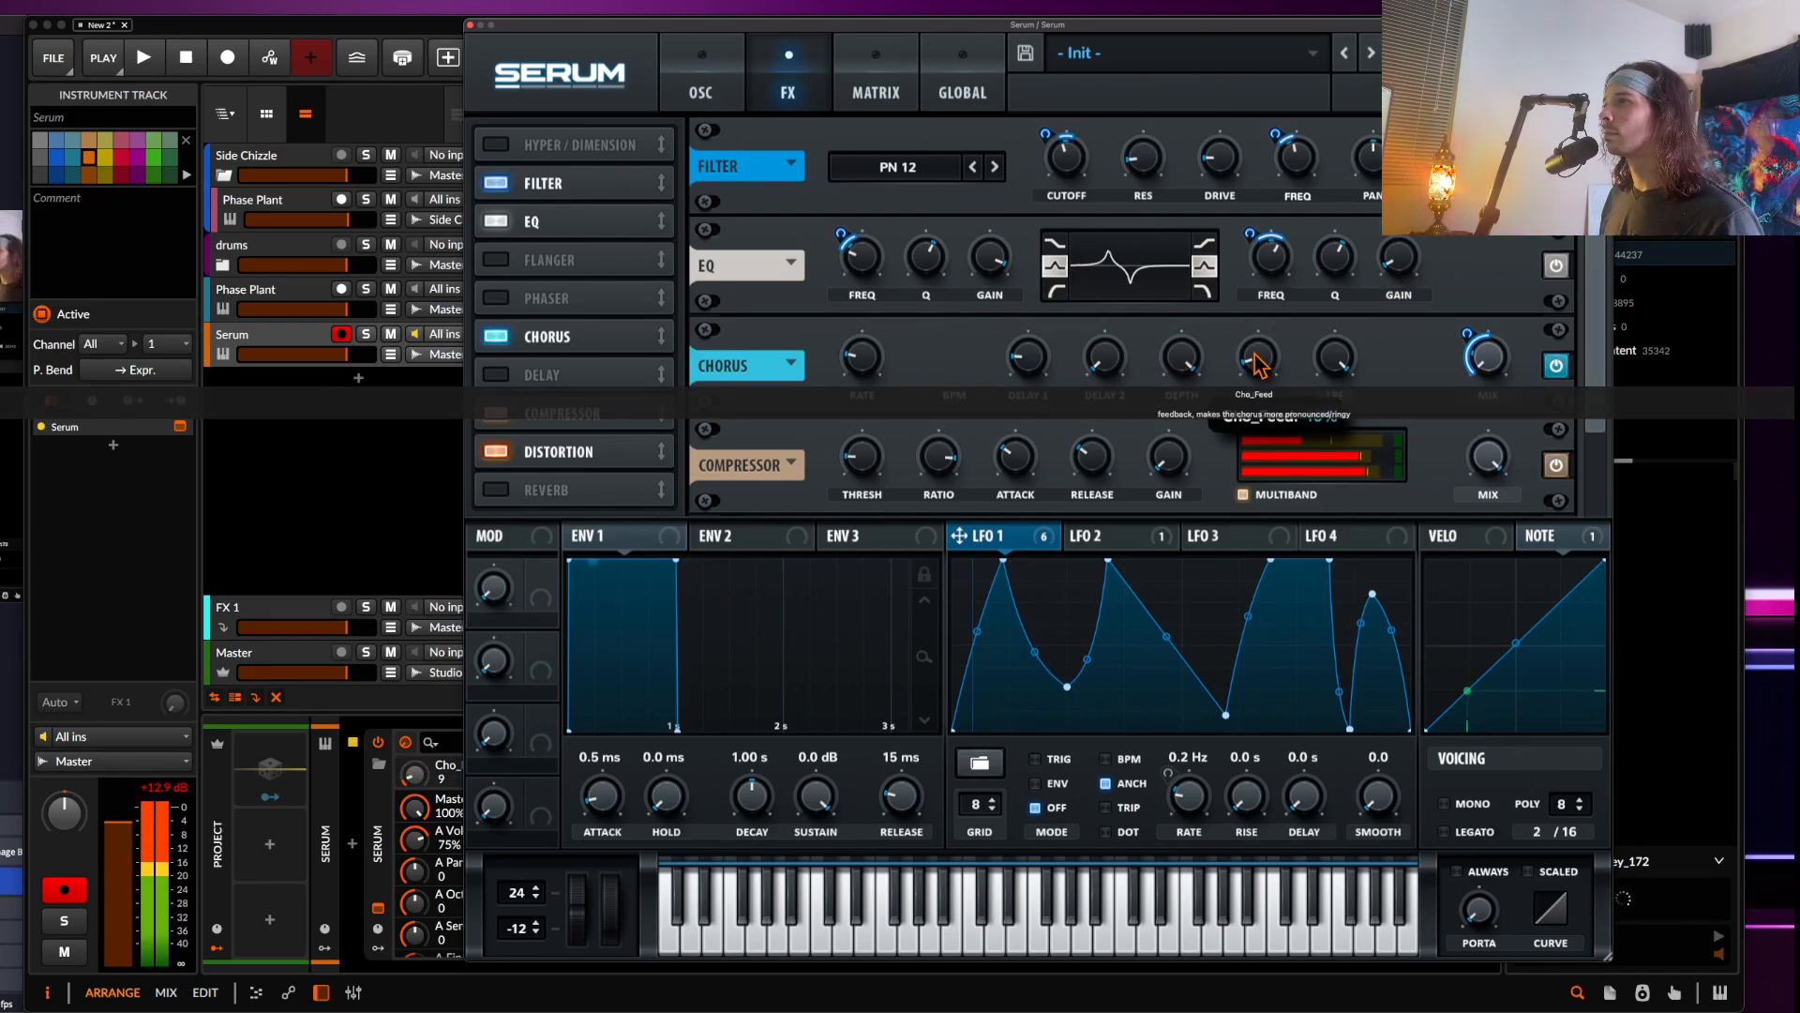
{"action": "left_click", "coordinate": [1025, 373]}
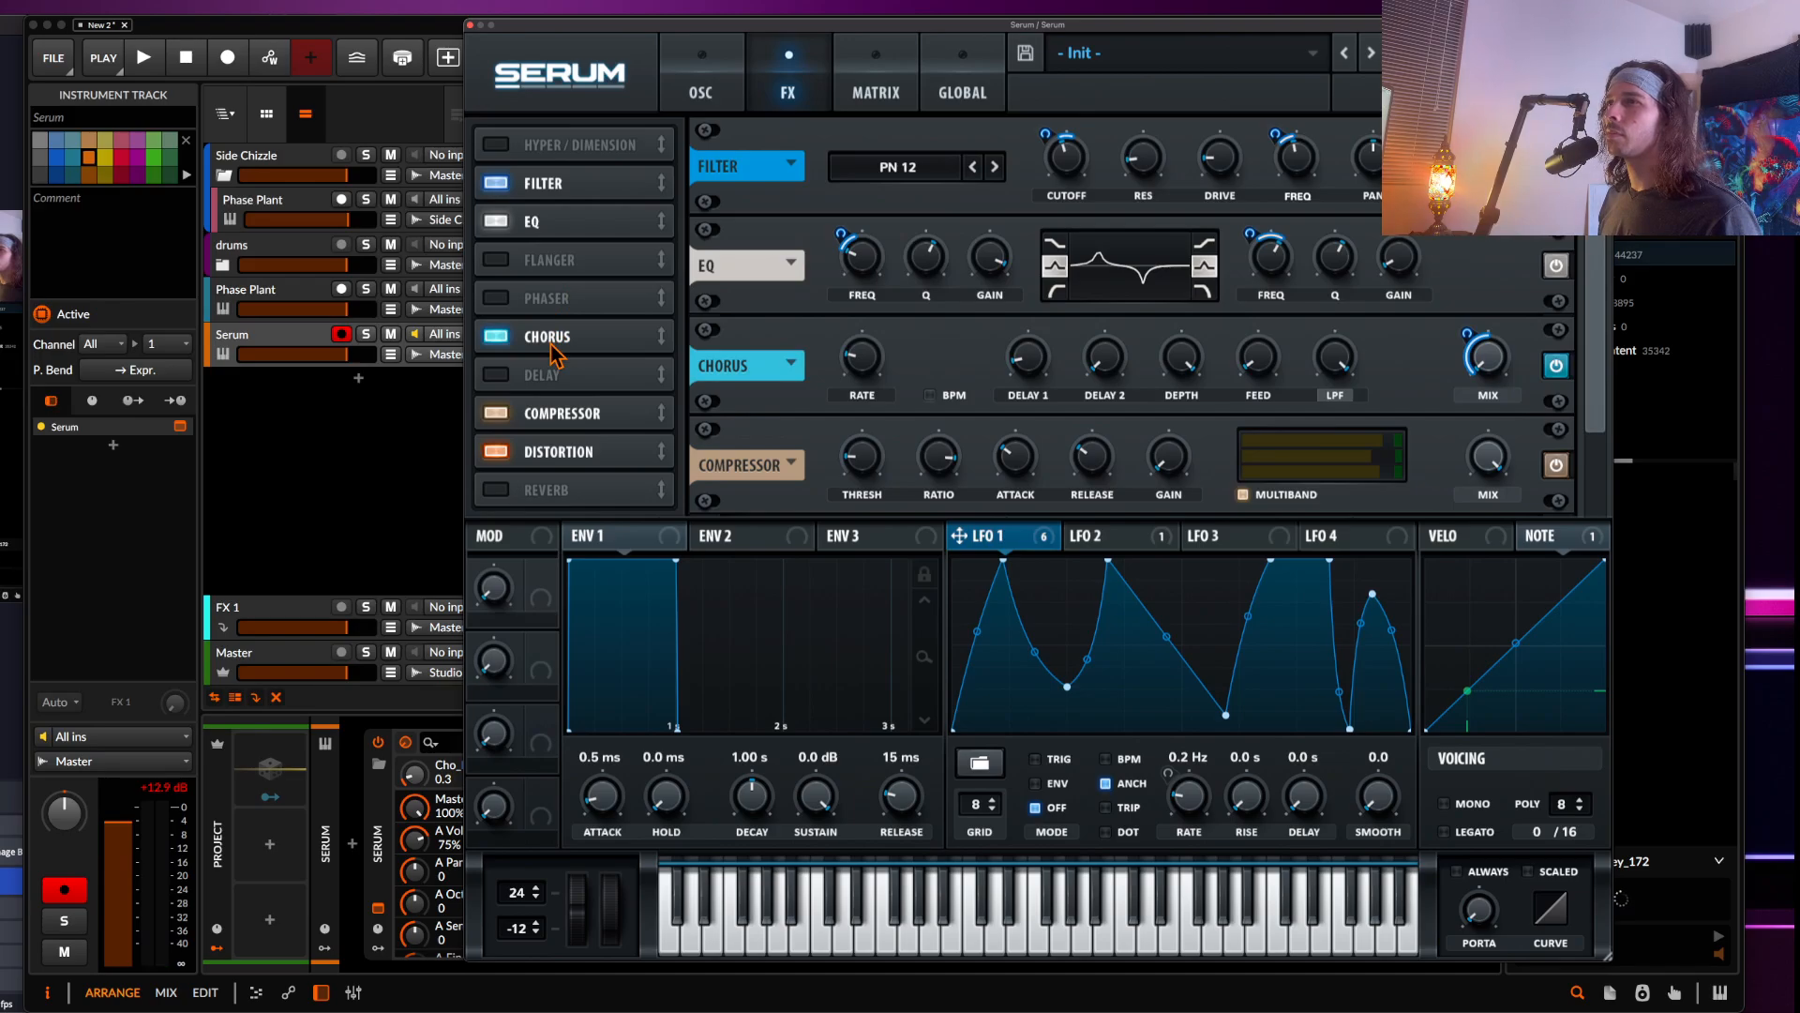
Enable the Phaser effect and set its frequency to about 189 Hz
{"action": "left_click", "coordinate": [495, 298]}
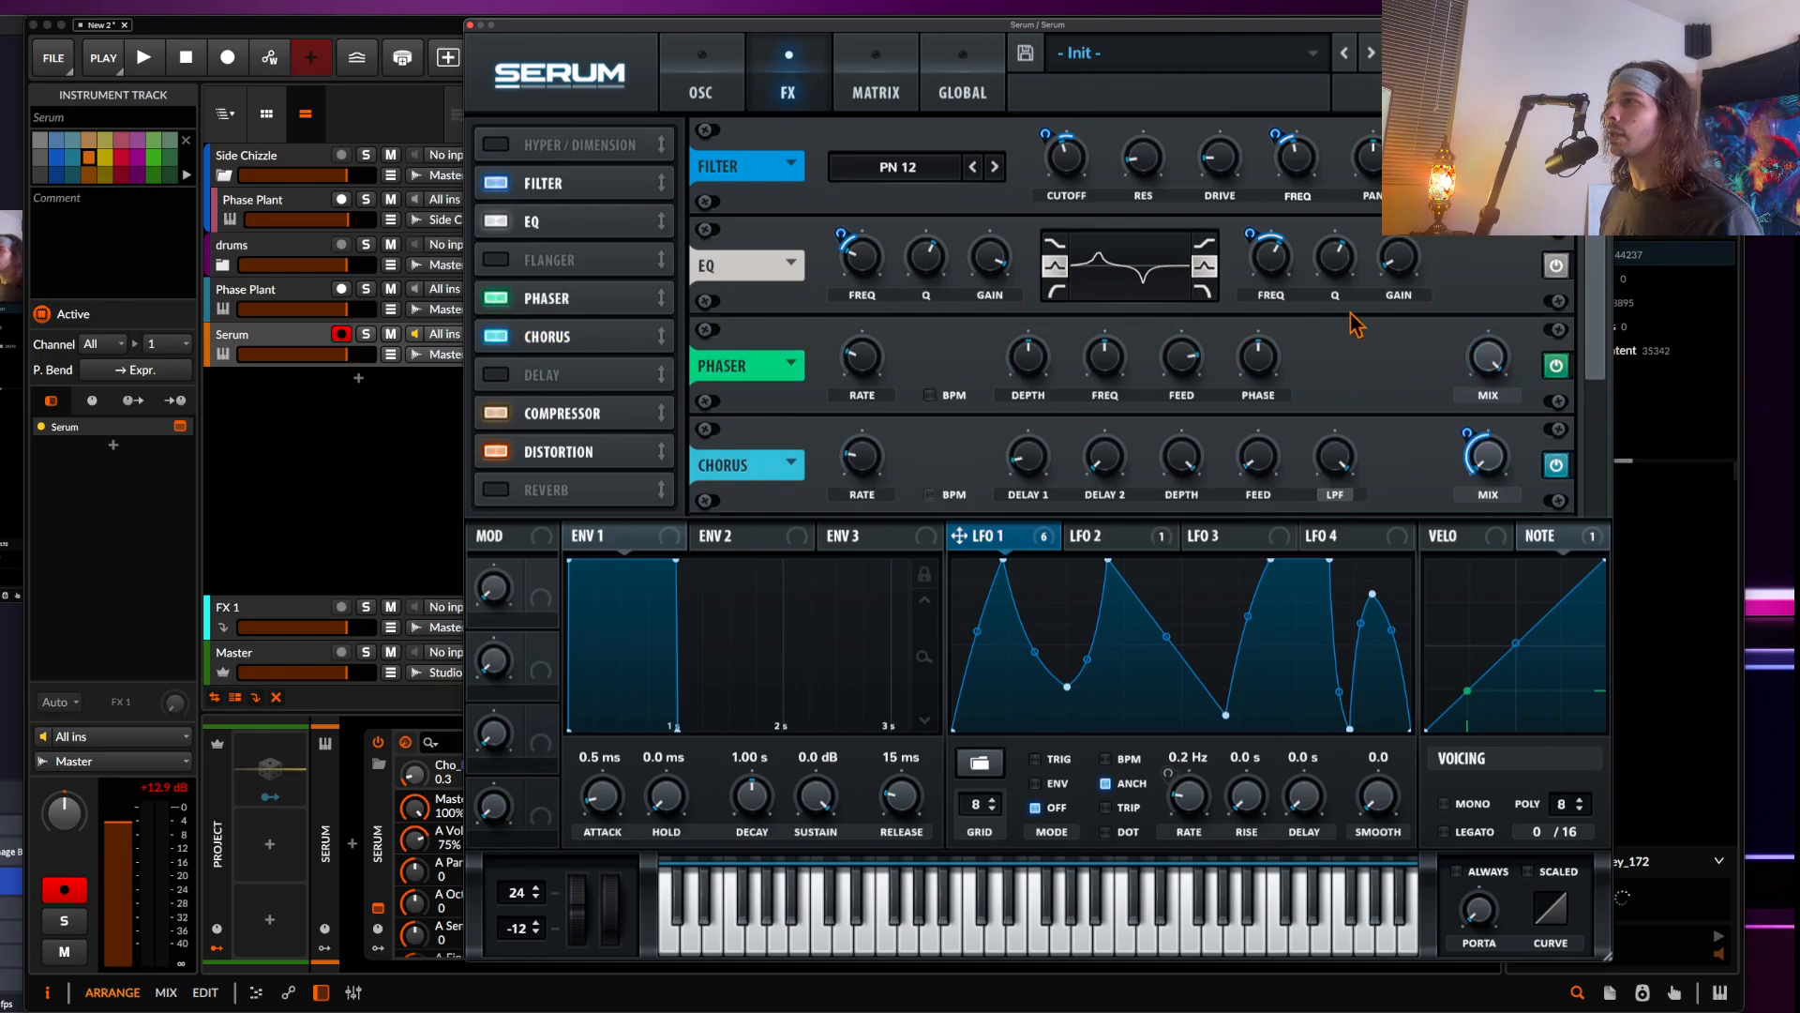
{"action": "left_click_drag", "start_coordinate": [1489, 362], "coordinate": [1474, 469]}
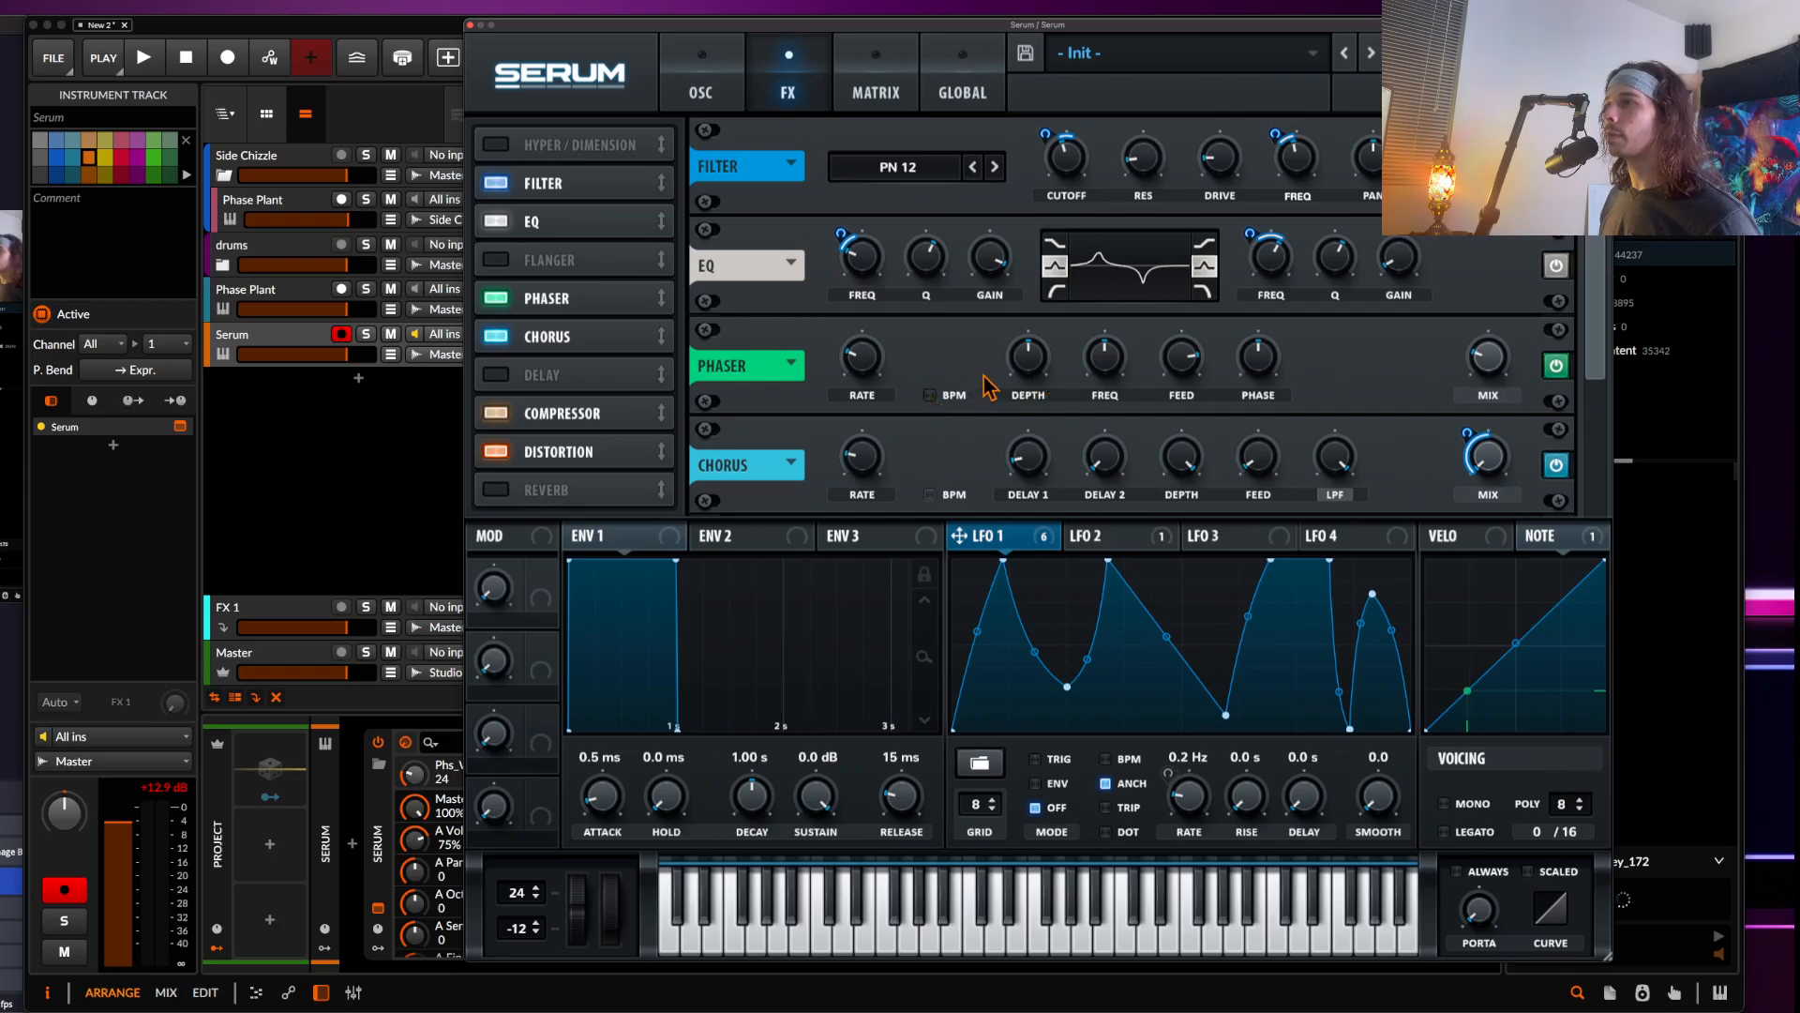
{"action": "mouse_move", "coordinate": [1104, 366]}
{"action": "left_mouse_down"}
{"action": "mouse_move", "coordinate": [1109, 393]}
{"action": "mouse_move", "coordinate": [1099, 349]}
{"action": "left_mouse_up"}
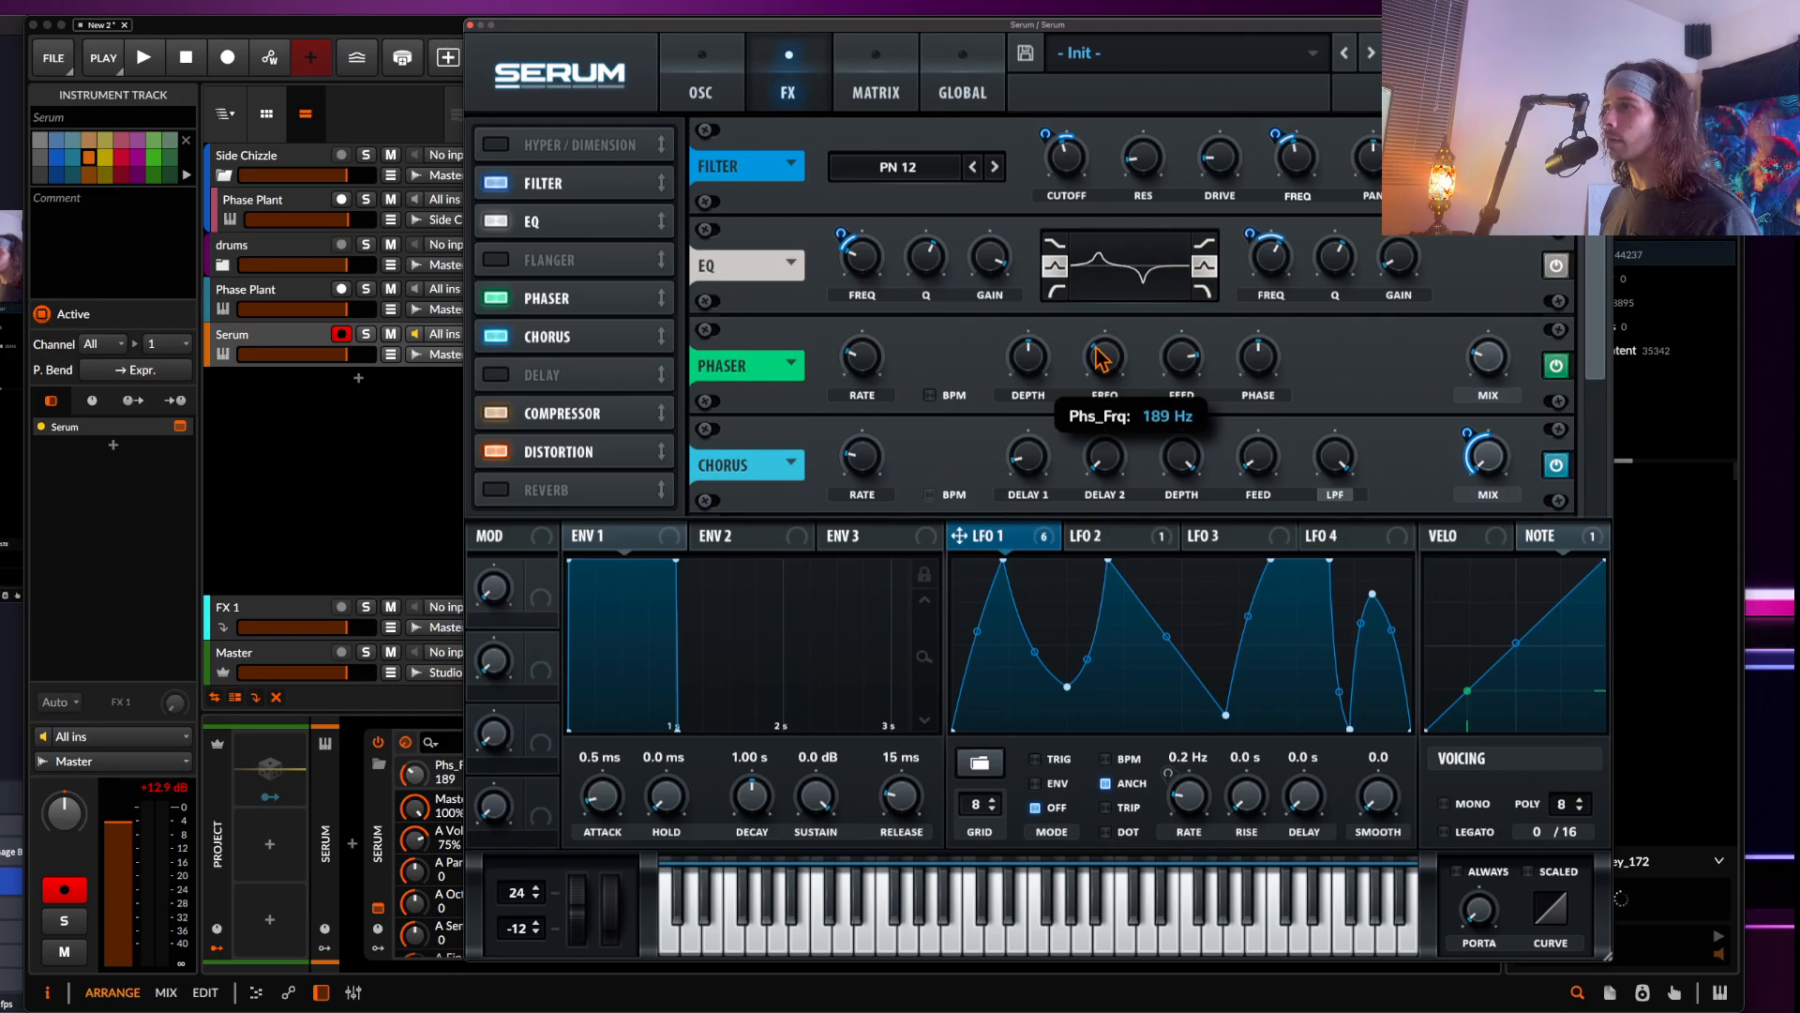
Modulate the Phaser frequency with LFO 1 and set the Phaser mix to 100%
{"action": "left_click_drag", "start_coordinate": [958, 535], "coordinate": [1101, 362]}
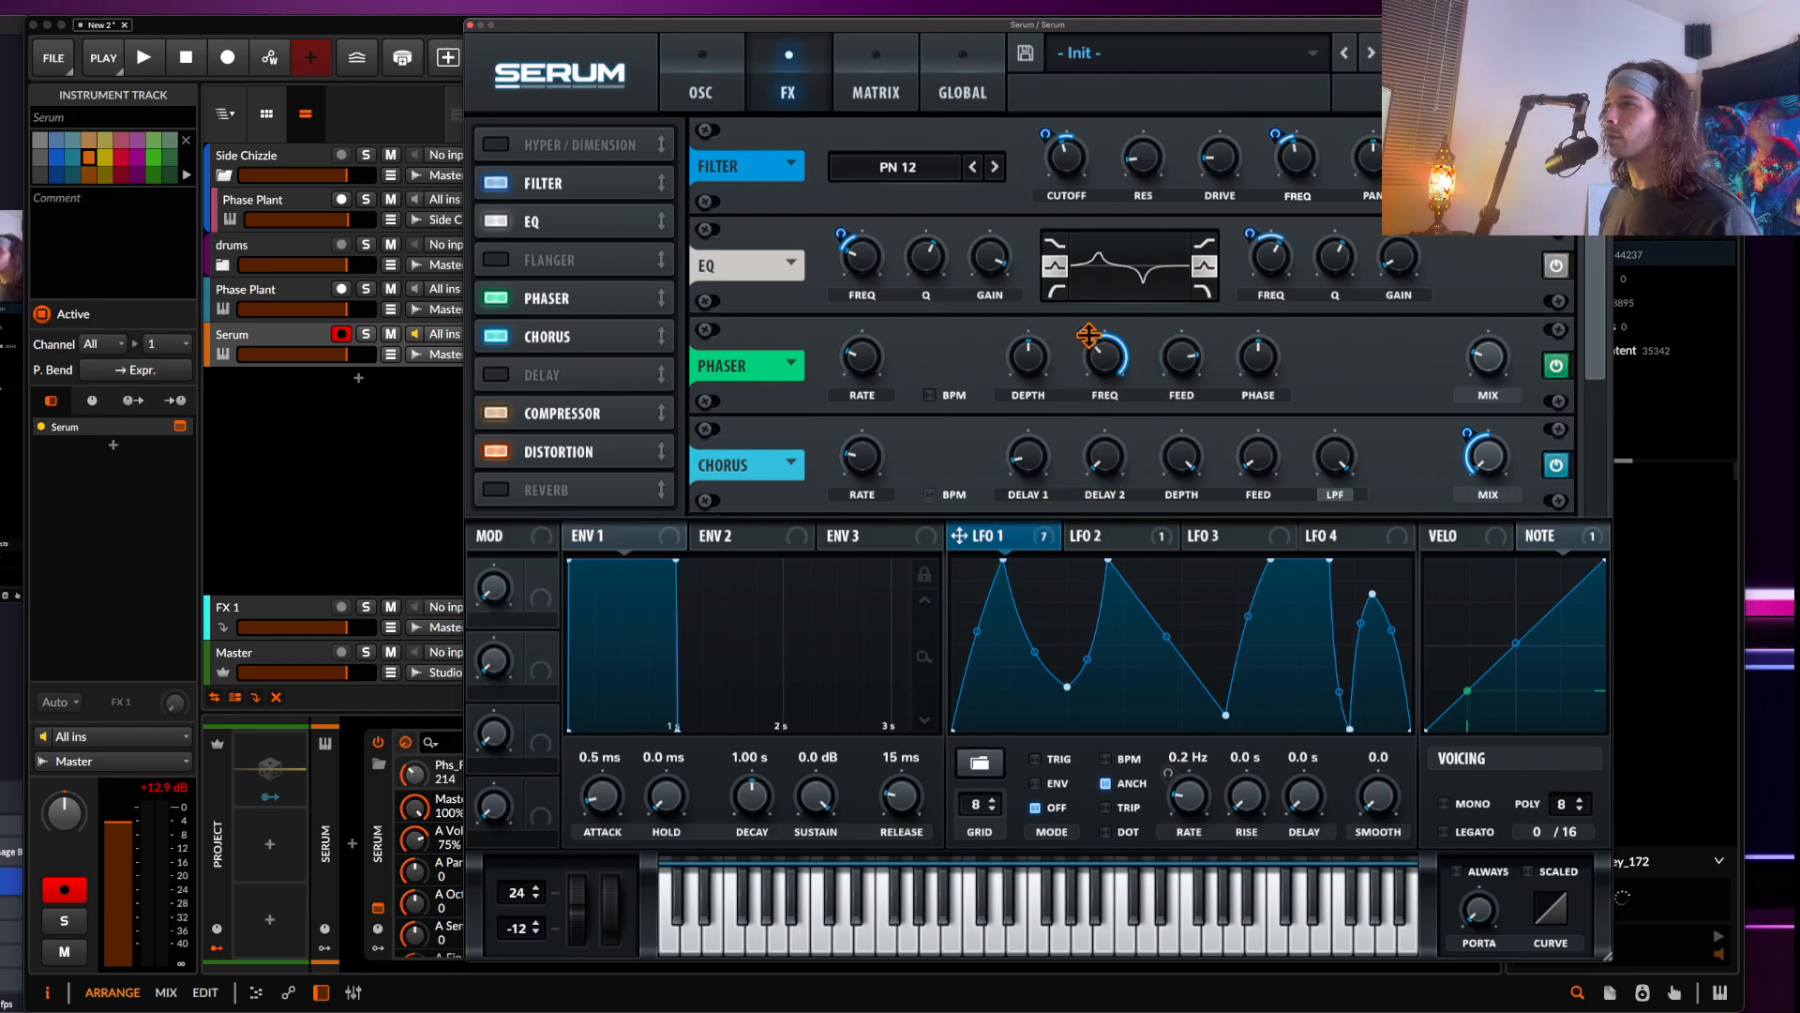
{"action": "left_click_drag", "start_coordinate": [1479, 356], "coordinate": [1482, 235]}
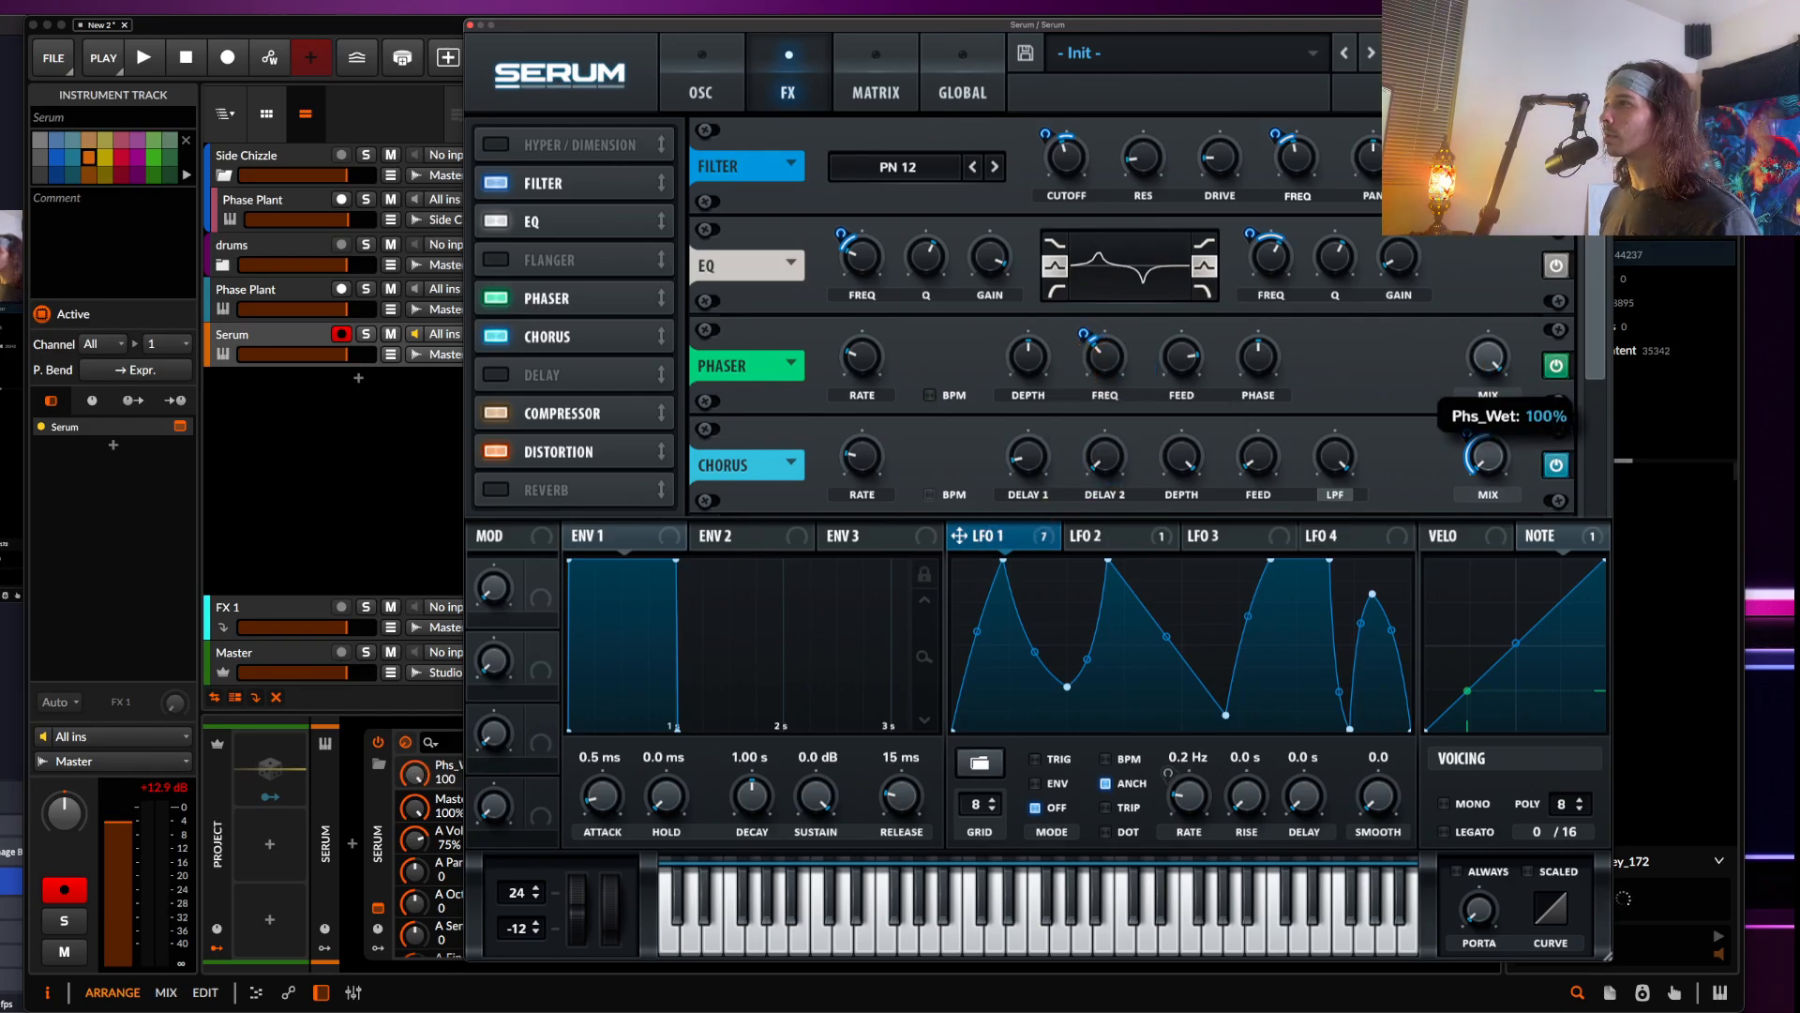
Lower Serum's master volume to 74% and set LFO 1's depth on the Phaser frequency to 3
{"action": "left_click_drag", "start_coordinate": [1532, 75], "coordinate": [1533, 110]}
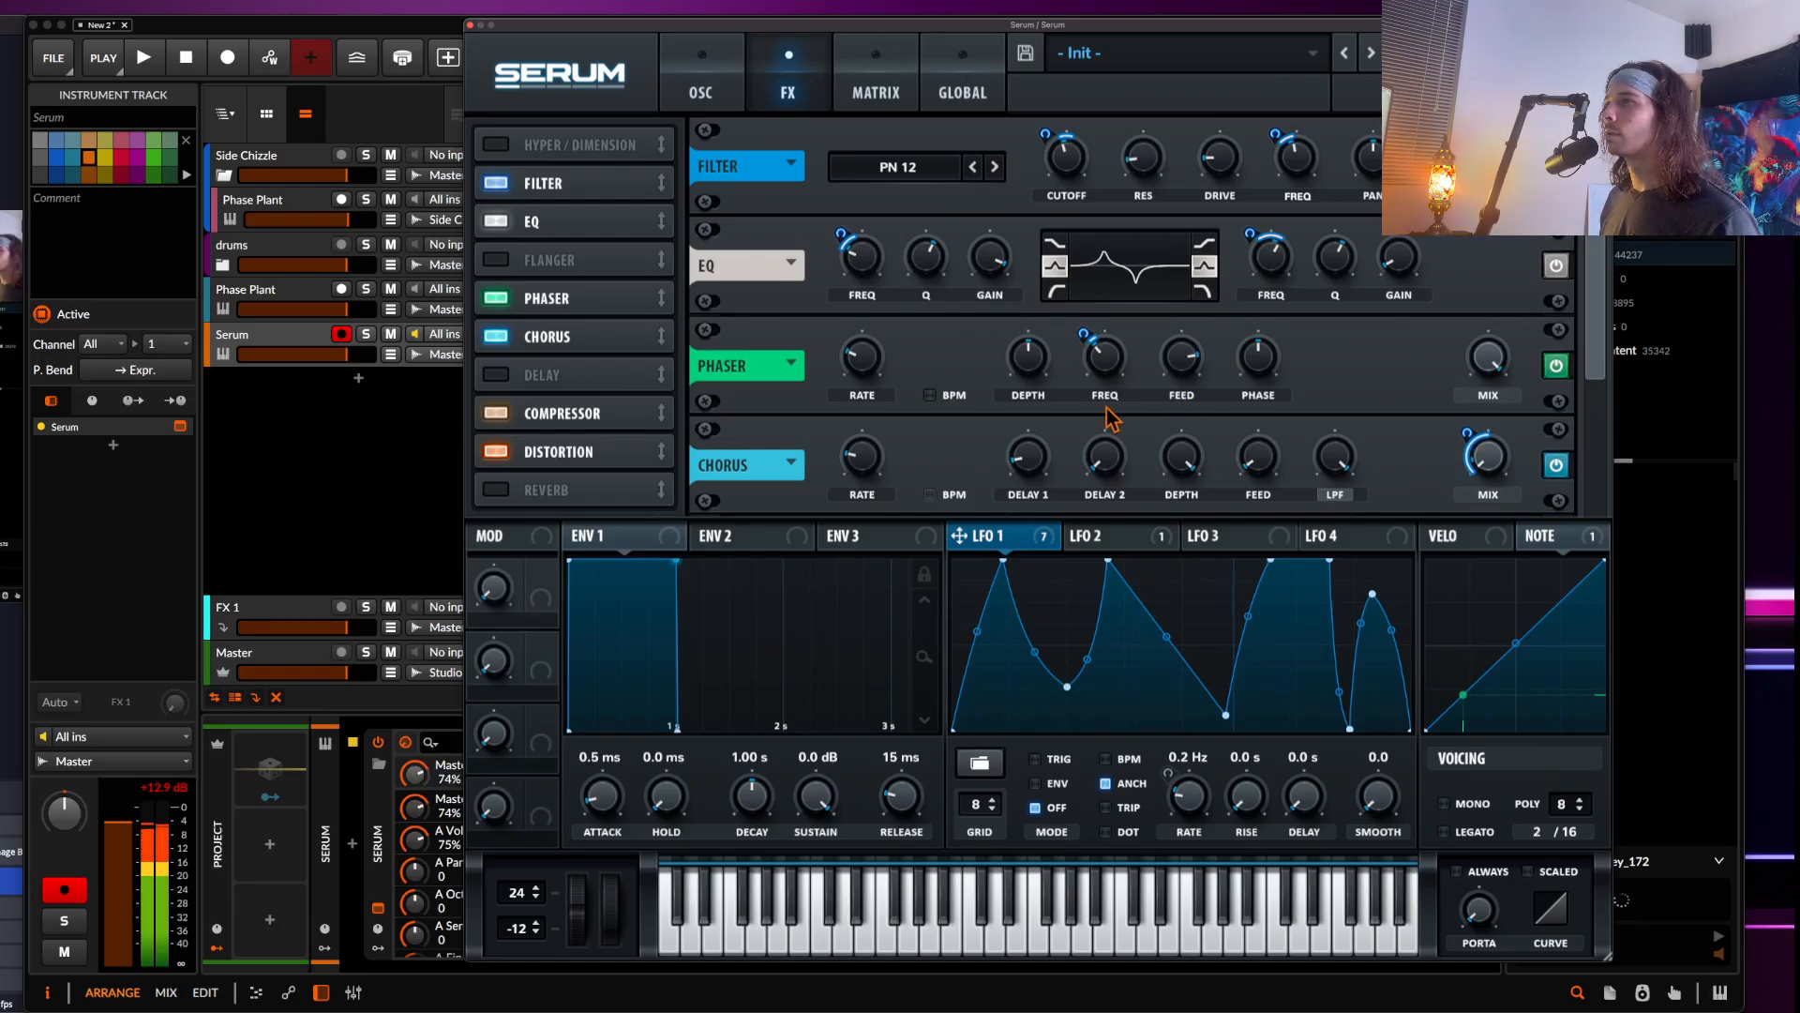
{"action": "left_click", "coordinate": [1080, 336]}
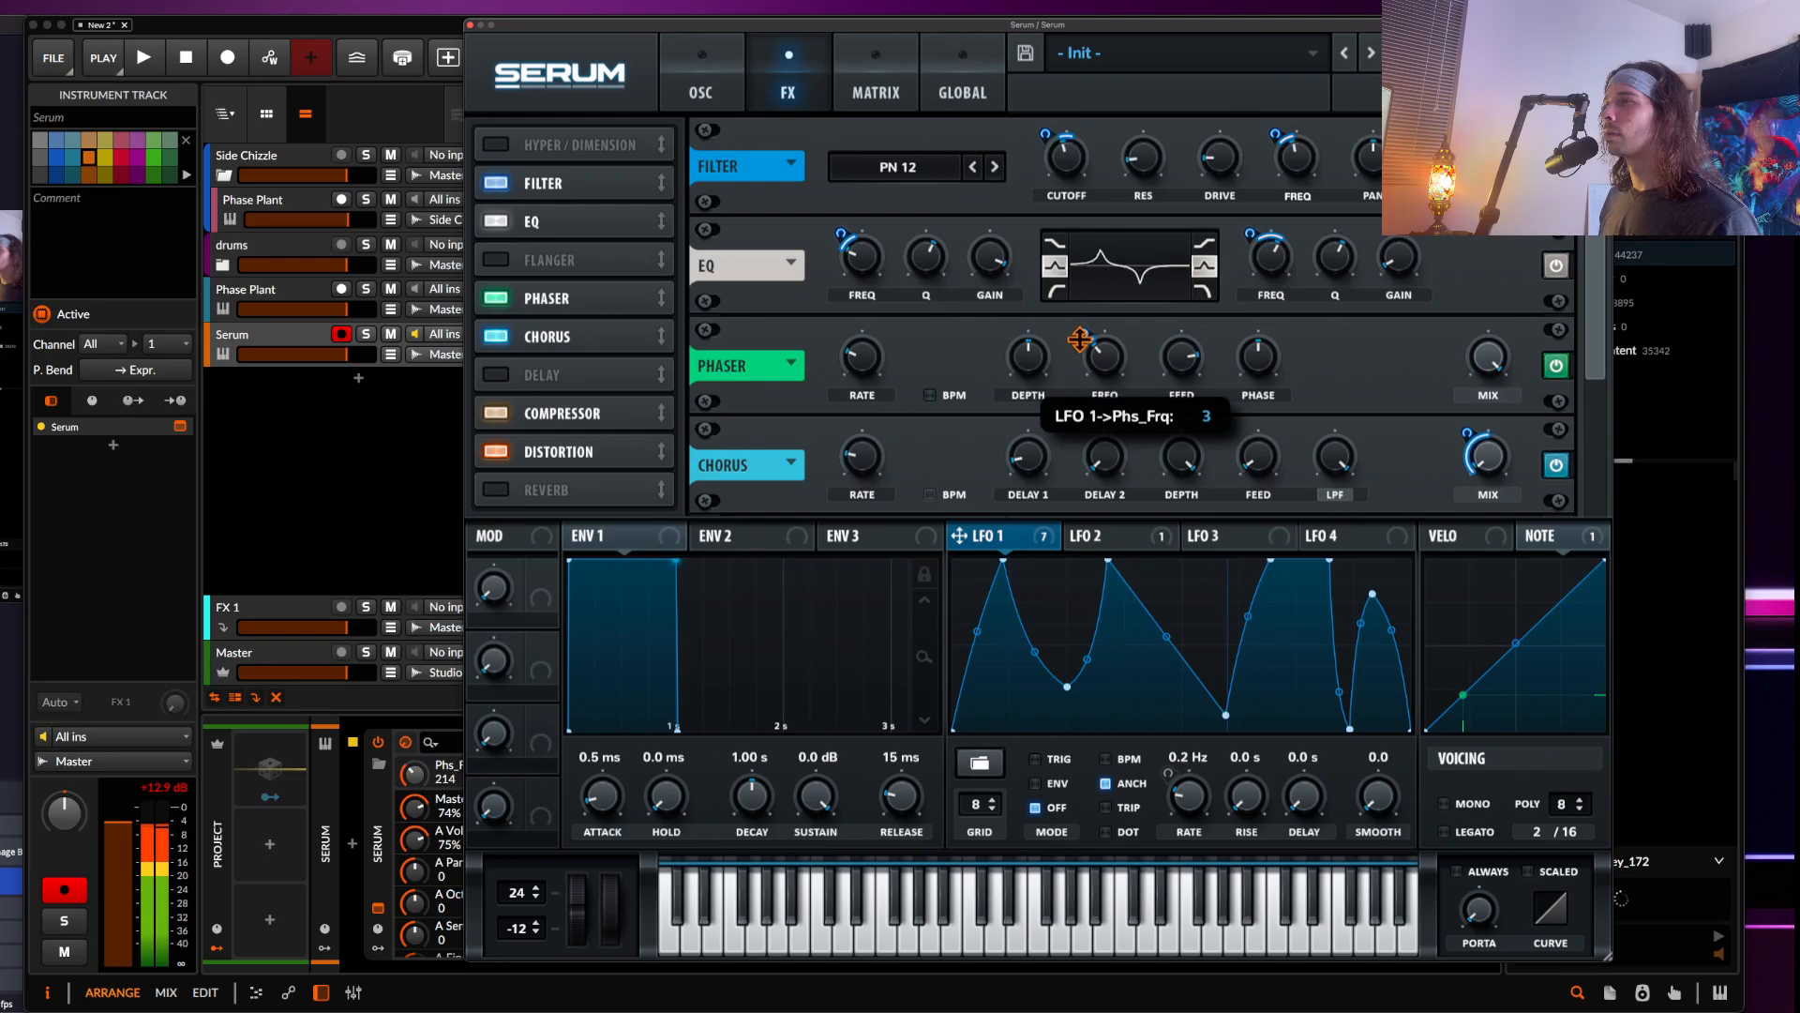
Set the Phaser depth to 13% and lower its rate, feedback and mix
{"action": "left_click_drag", "start_coordinate": [1037, 361], "coordinate": [1043, 430]}
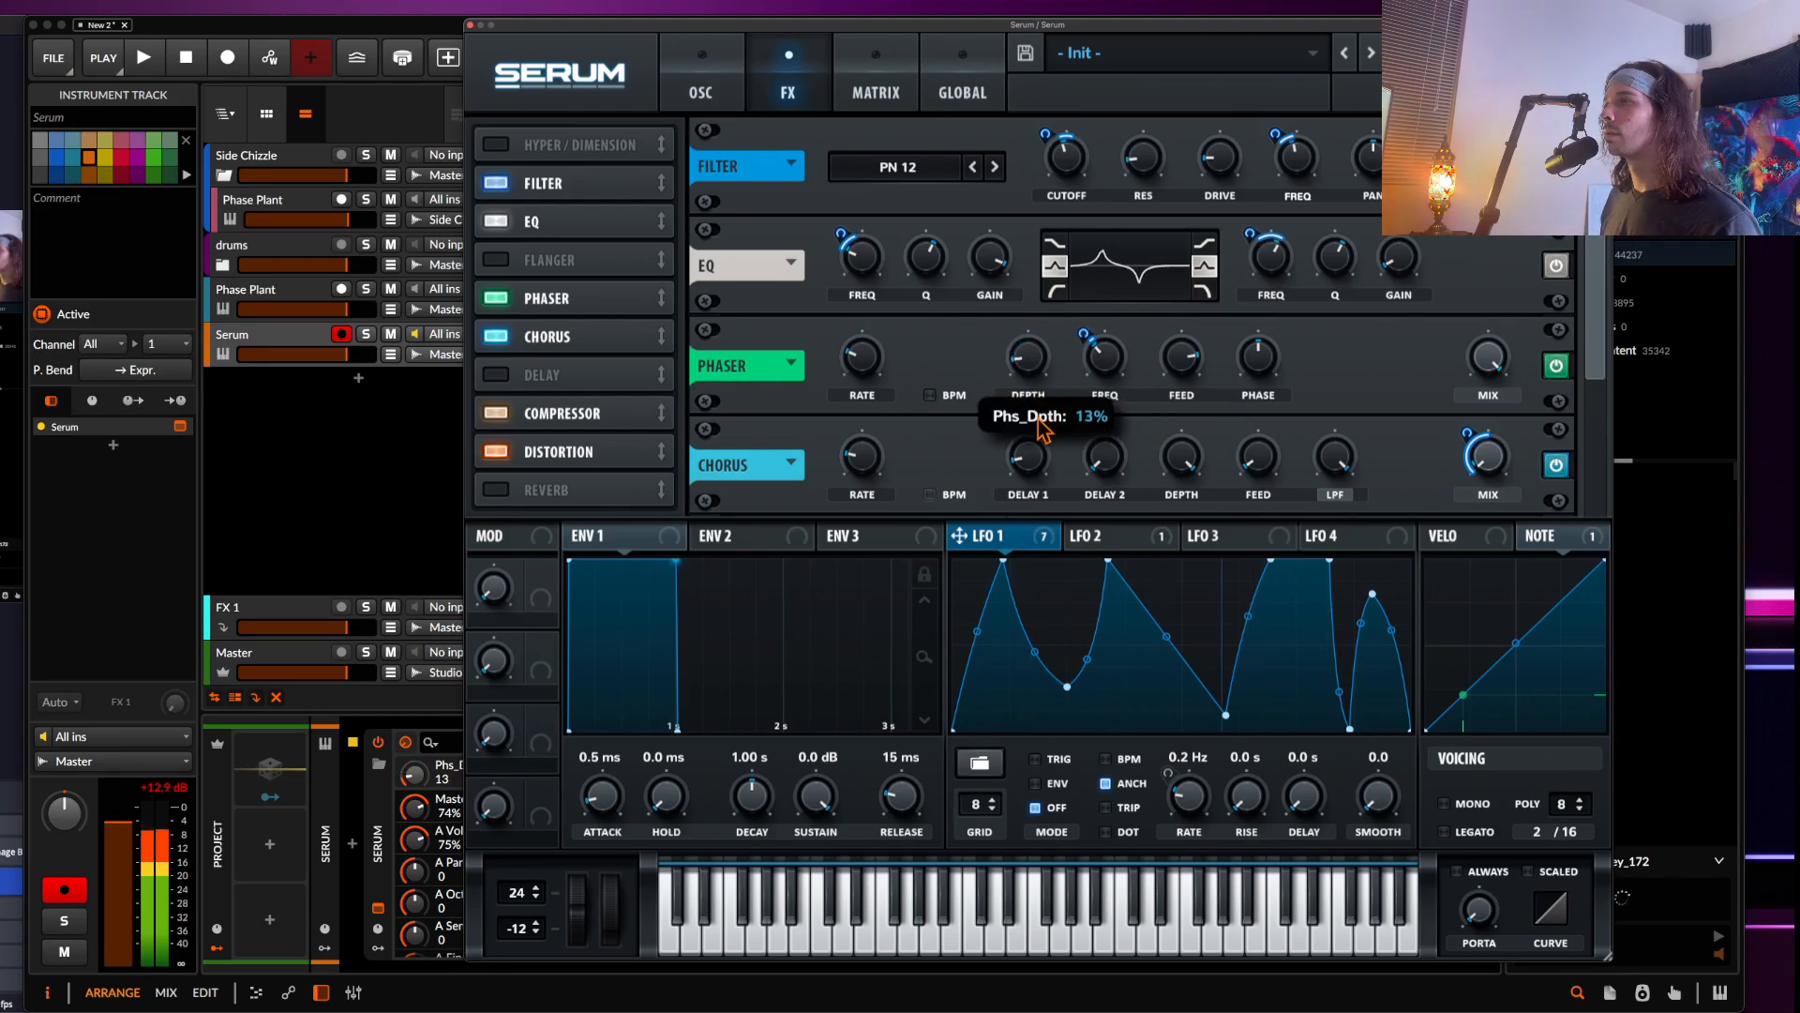
{"action": "left_click_drag", "start_coordinate": [863, 357], "coordinate": [862, 561]}
{"action": "left_click_drag", "start_coordinate": [1182, 356], "coordinate": [1177, 460]}
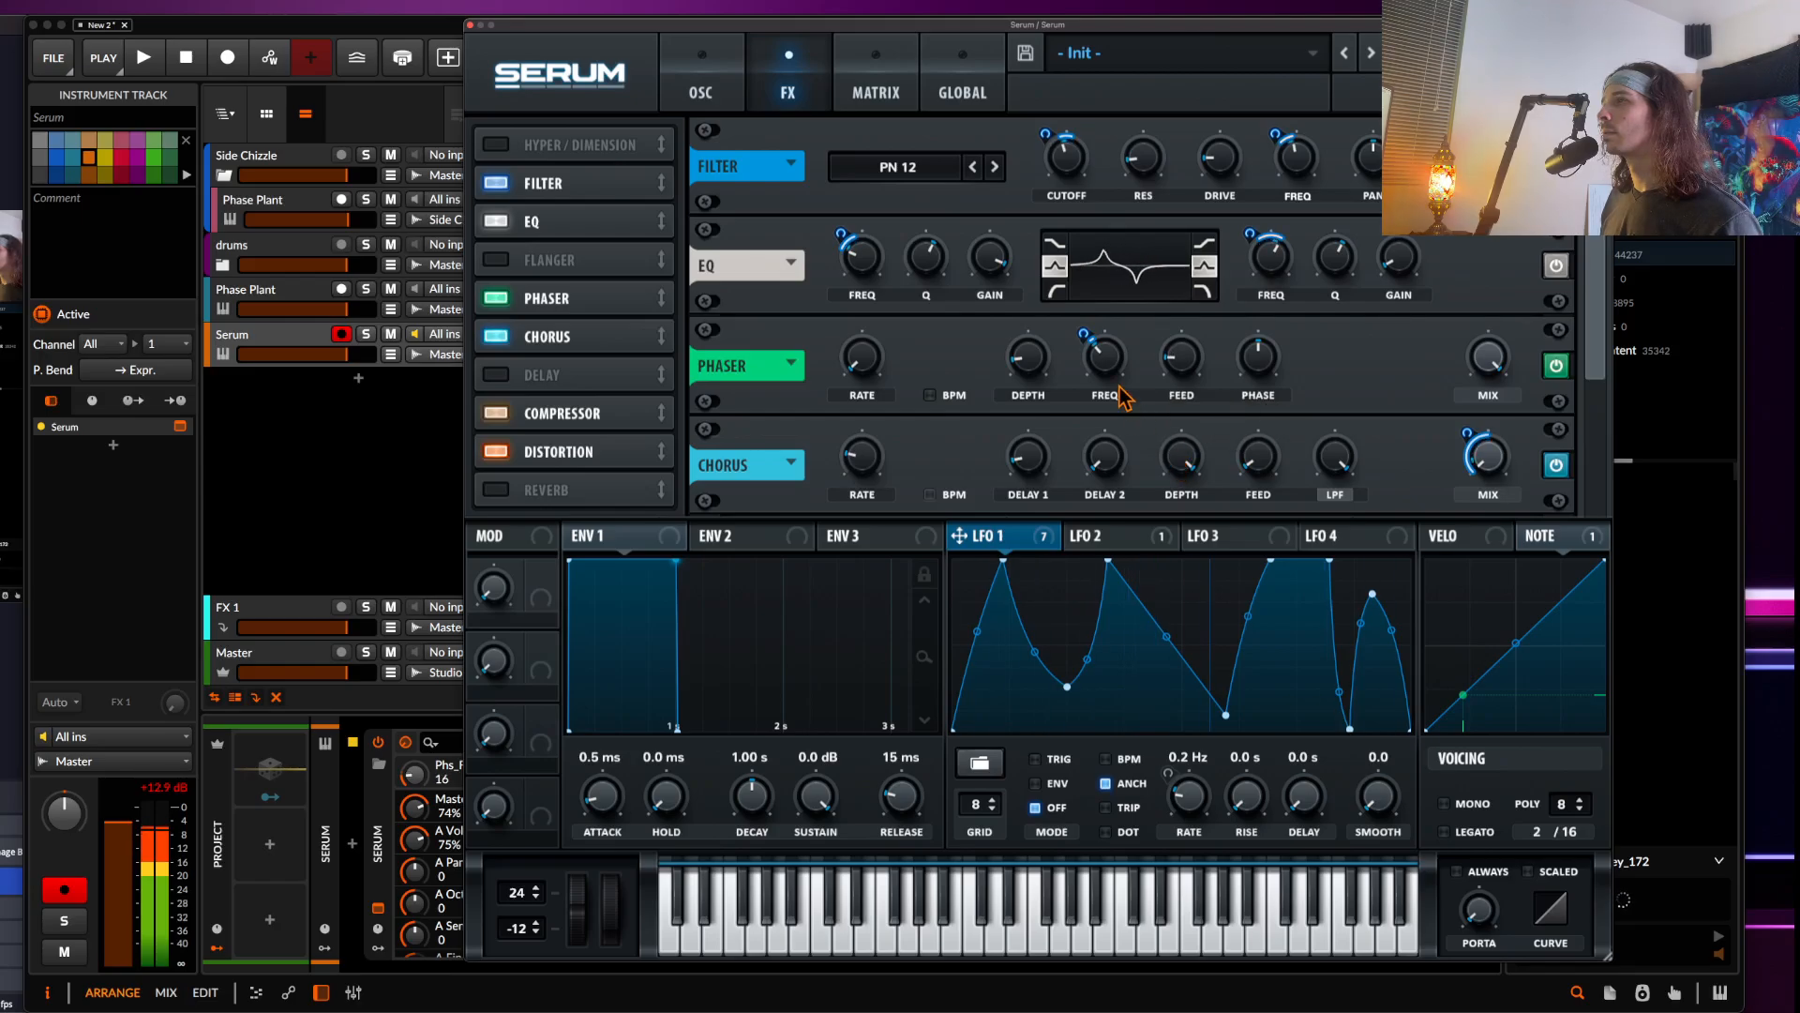
{"action": "left_click_drag", "start_coordinate": [1084, 336], "coordinate": [1083, 328]}
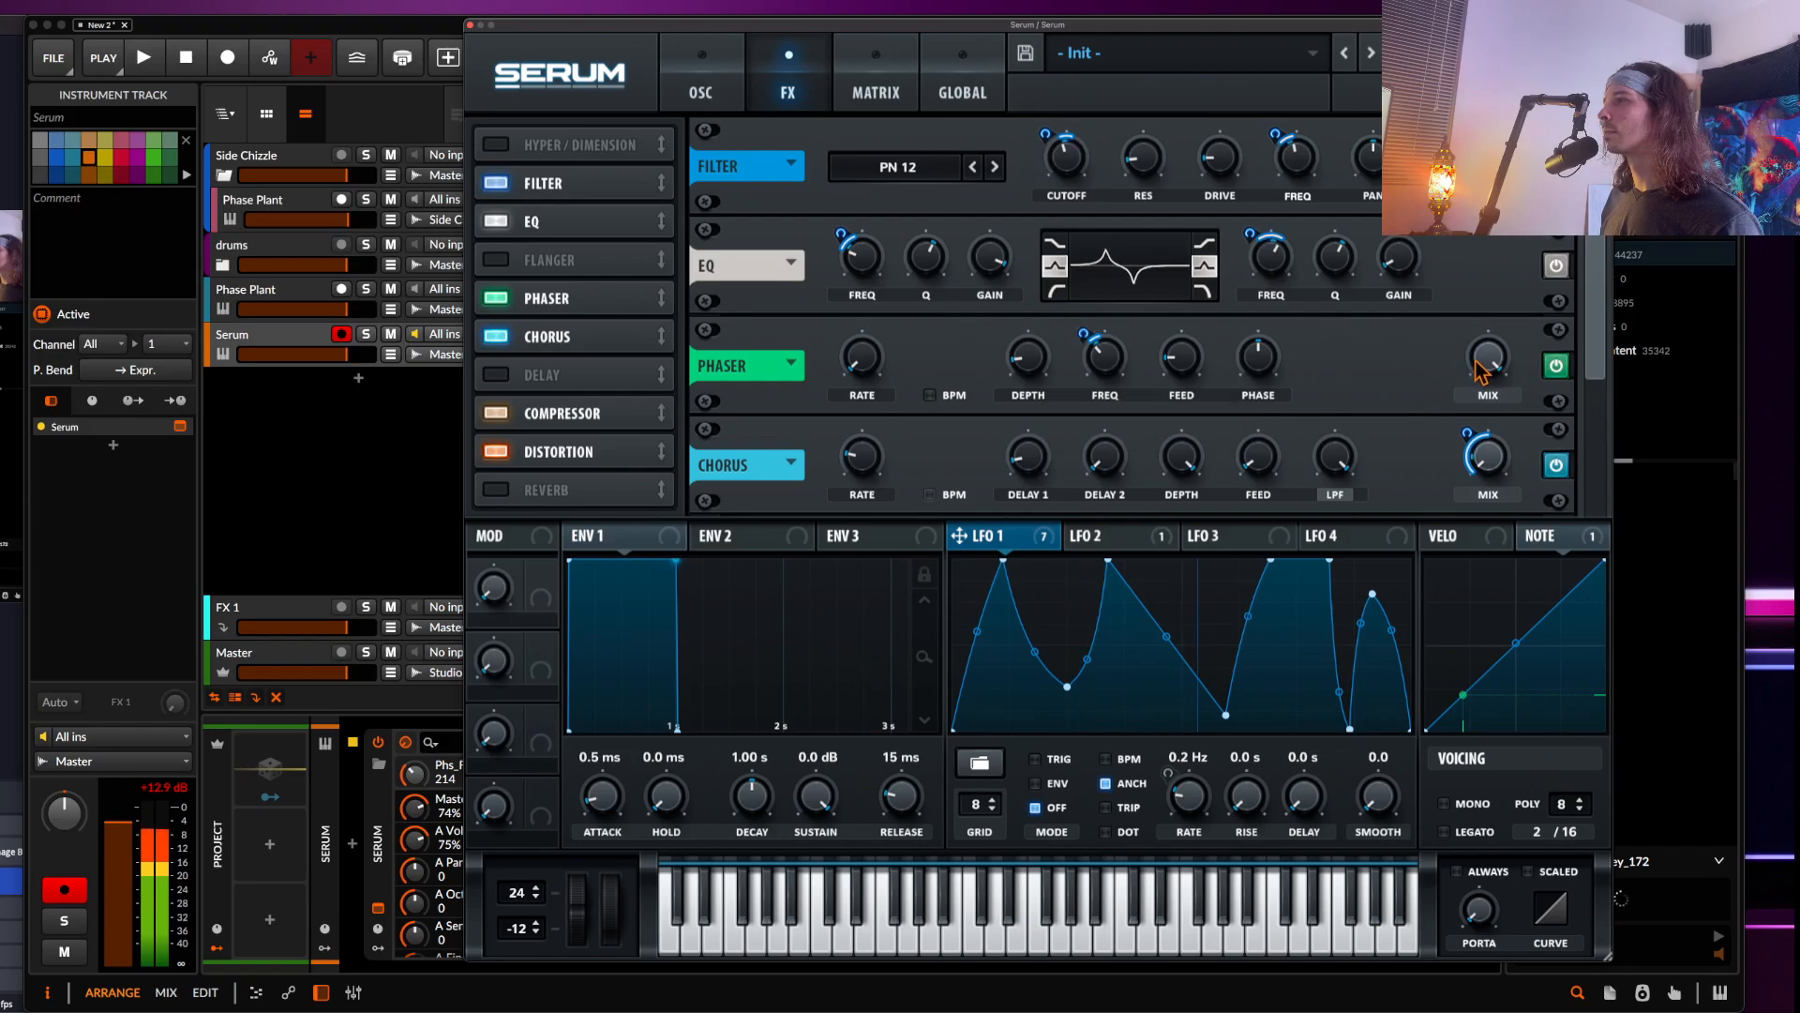
{"action": "left_click_drag", "start_coordinate": [1488, 358], "coordinate": [1477, 485]}
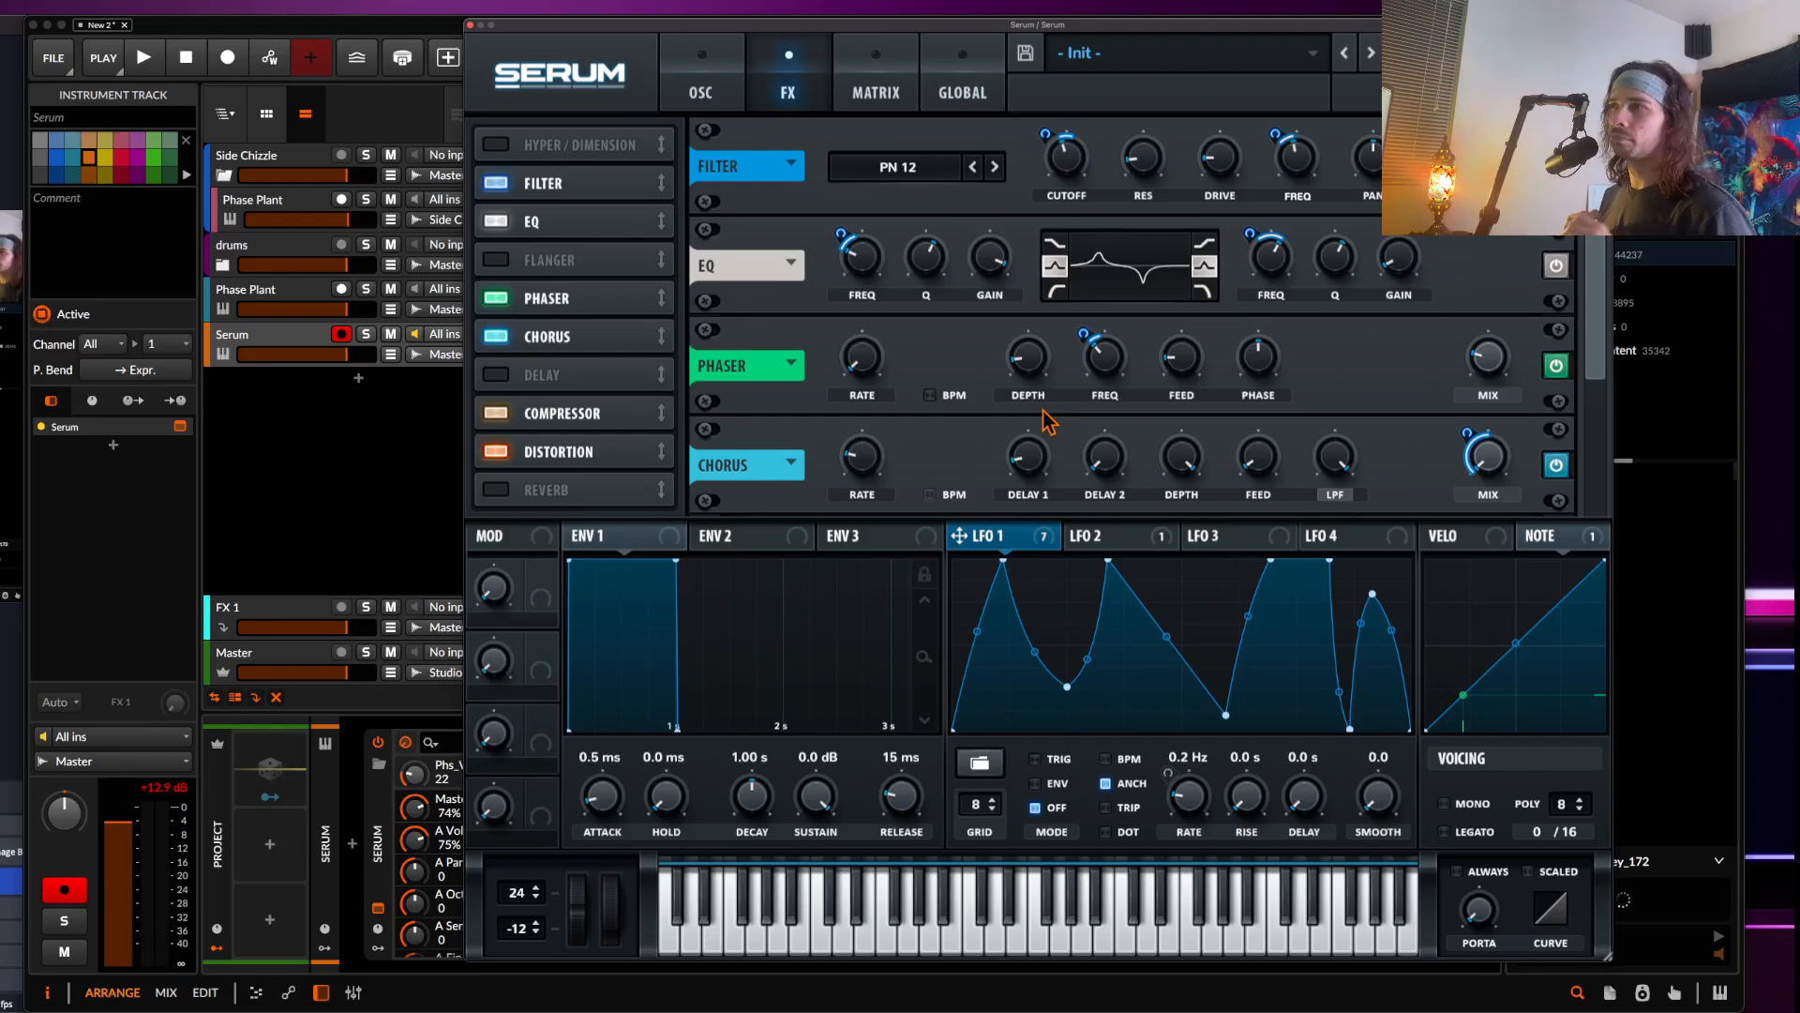
Enable the Hyper/Dimension effect and lower the Hyper mix
{"action": "left_click", "coordinate": [705, 95]}
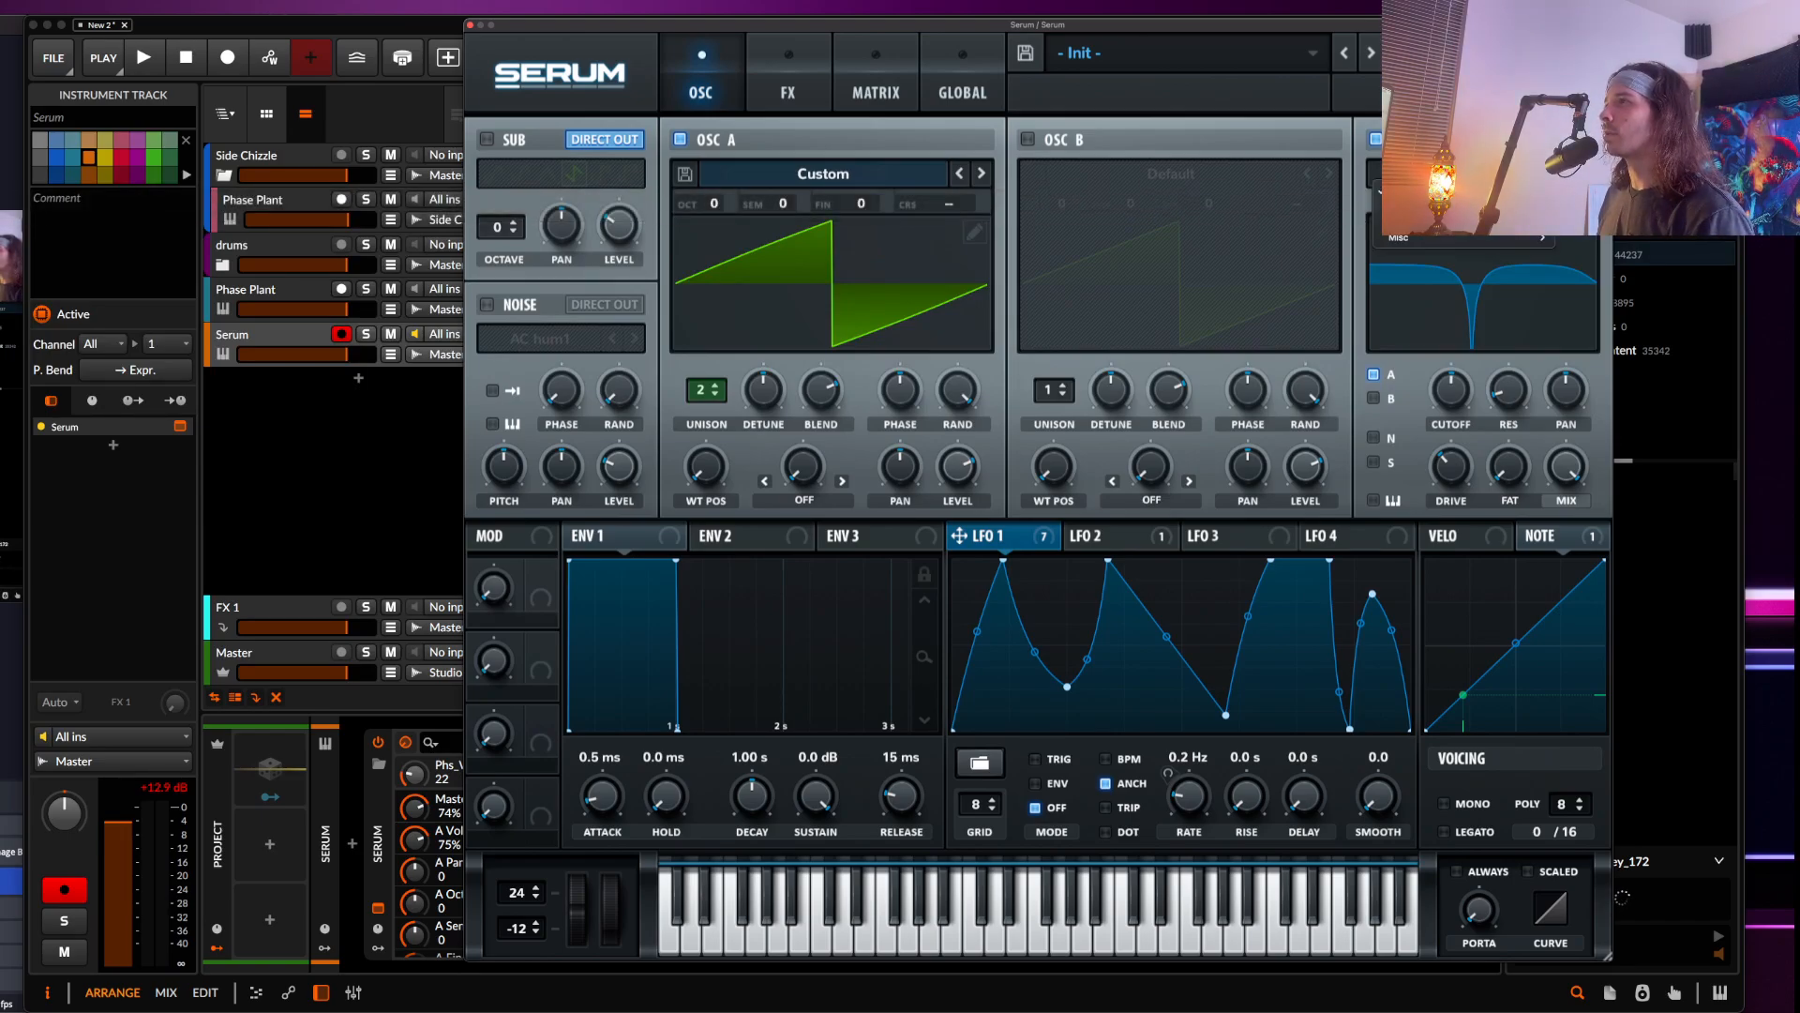
{"action": "left_click", "coordinate": [792, 88]}
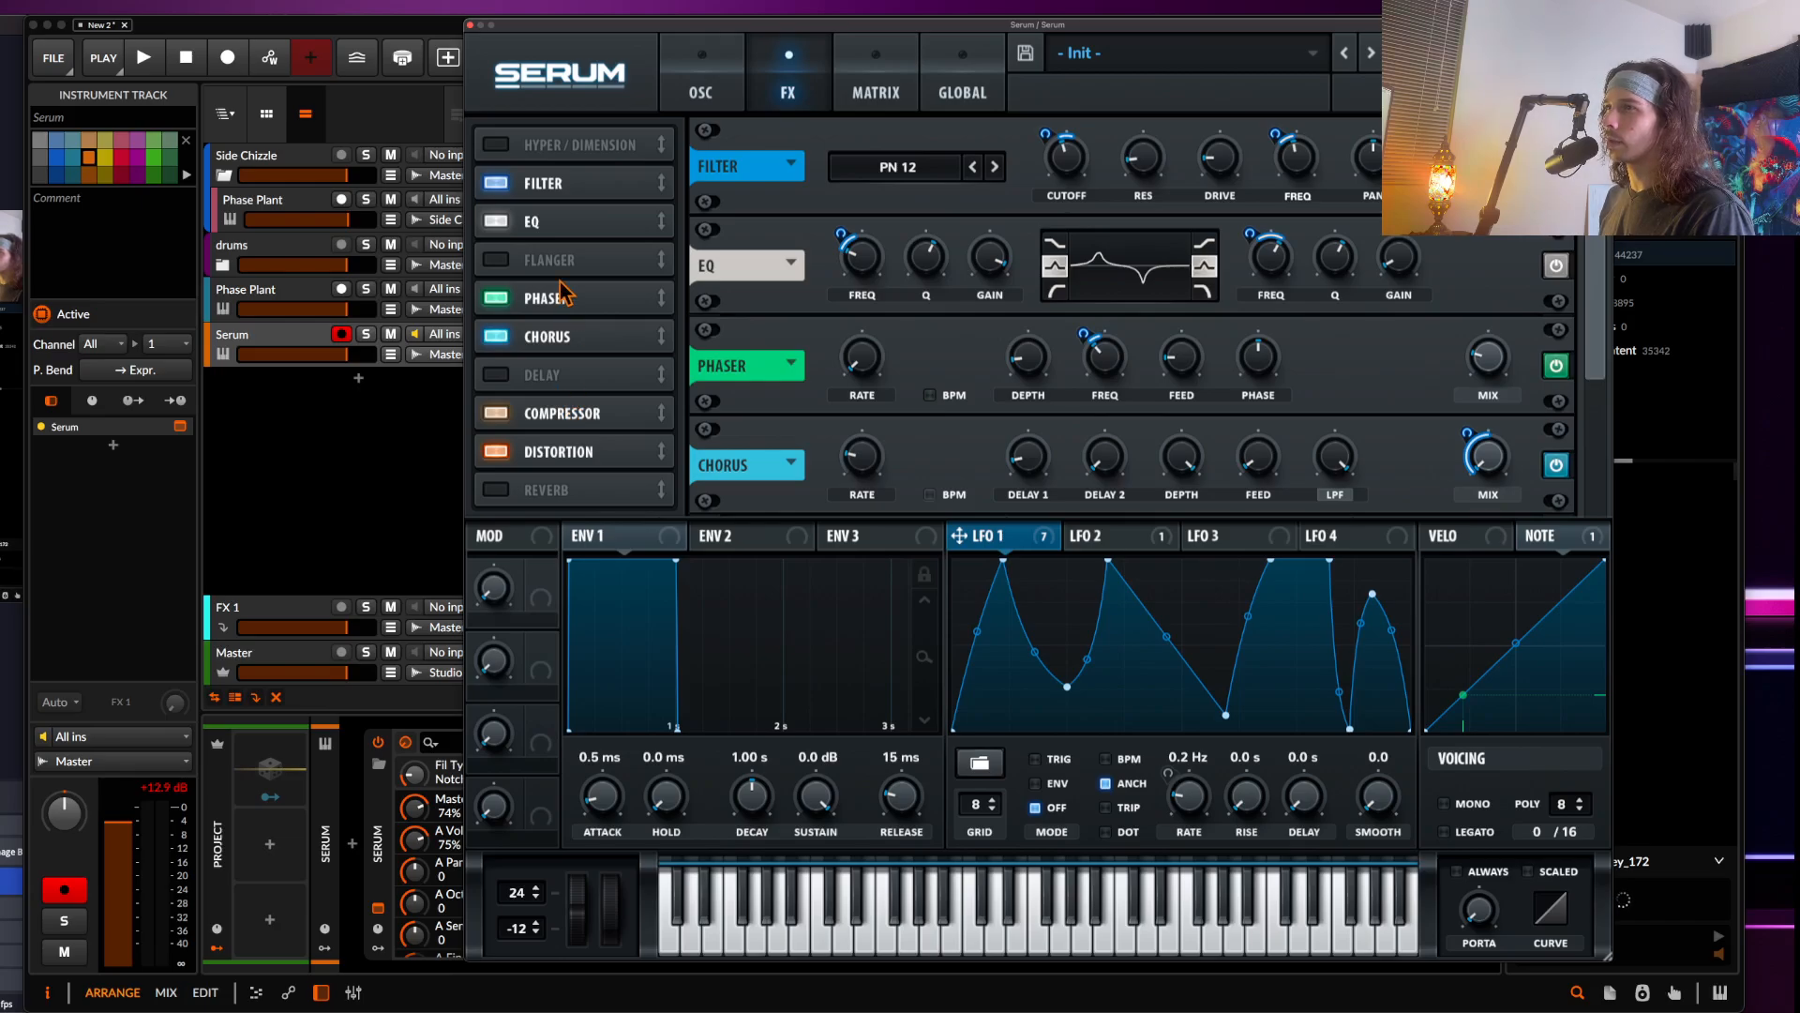
{"action": "left_click", "coordinate": [497, 146]}
{"action": "left_click_drag", "start_coordinate": [1184, 161], "coordinate": [1183, 248]}
{"action": "left_click_drag", "start_coordinate": [1393, 244], "coordinate": [1388, 223]}
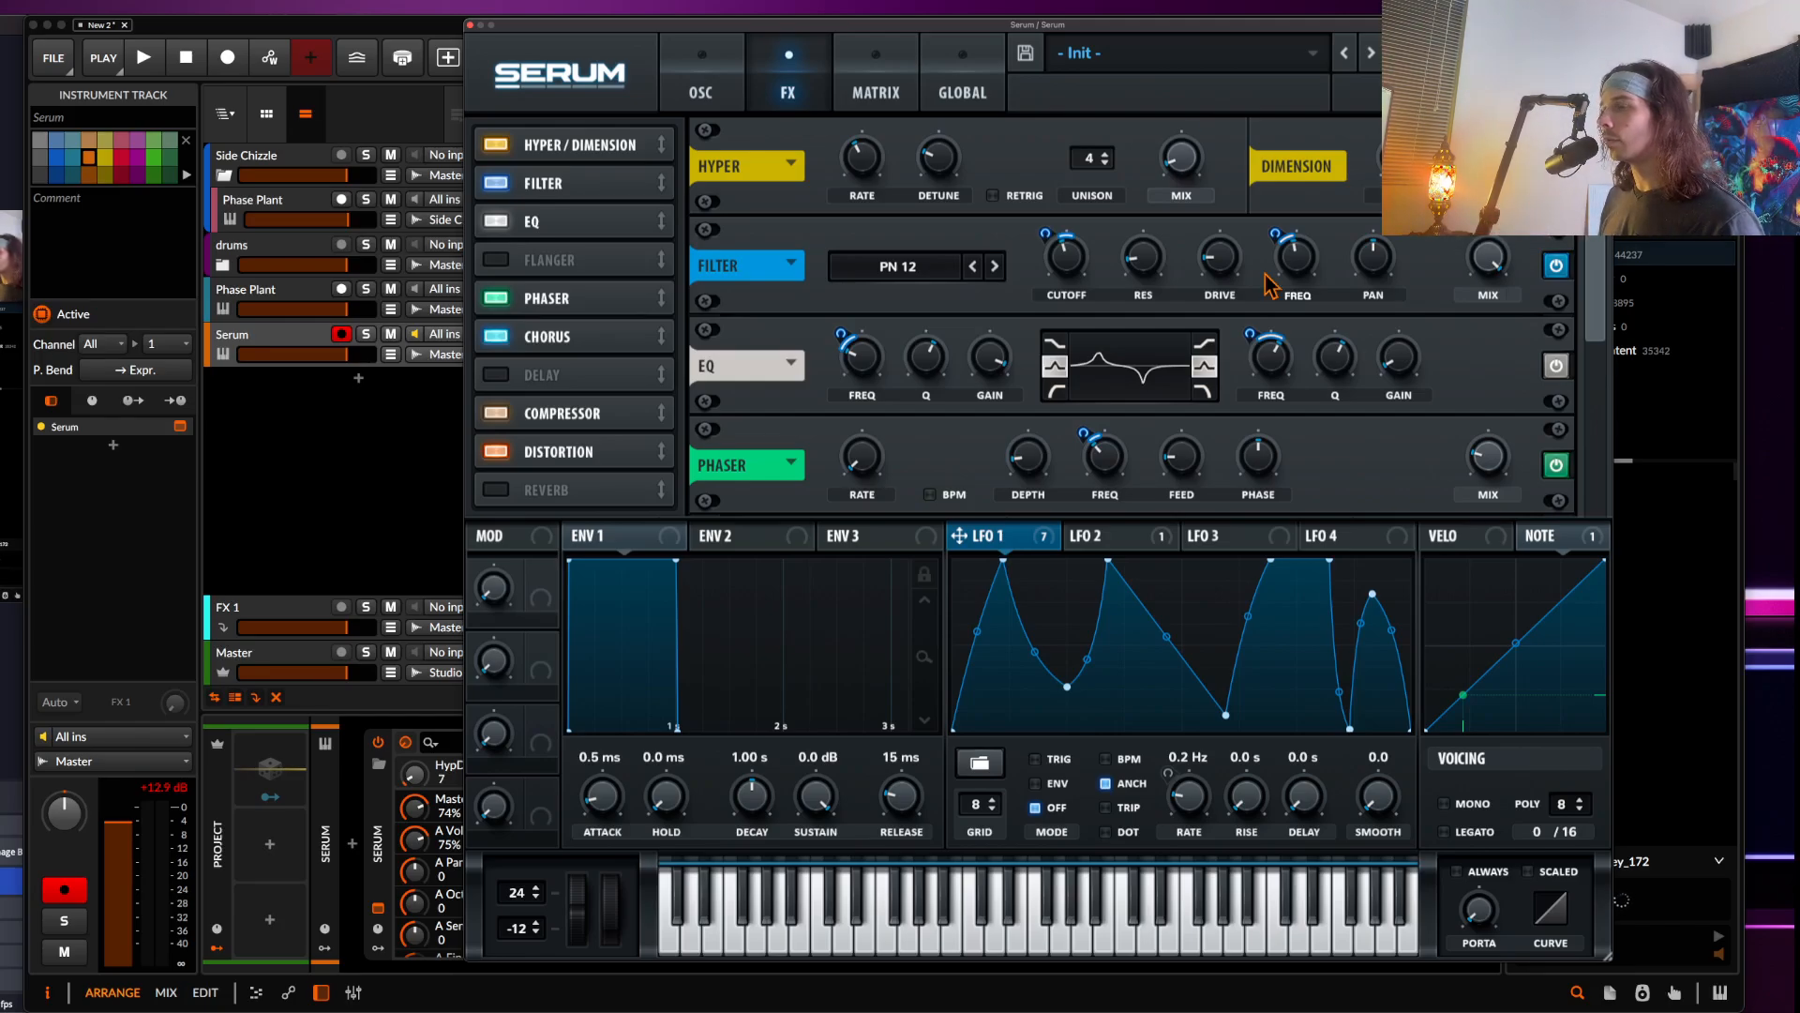
Compare the oscillator unison settings and fine-tune the Dimension and Hyper mix amounts
{"action": "left_click", "coordinate": [701, 103]}
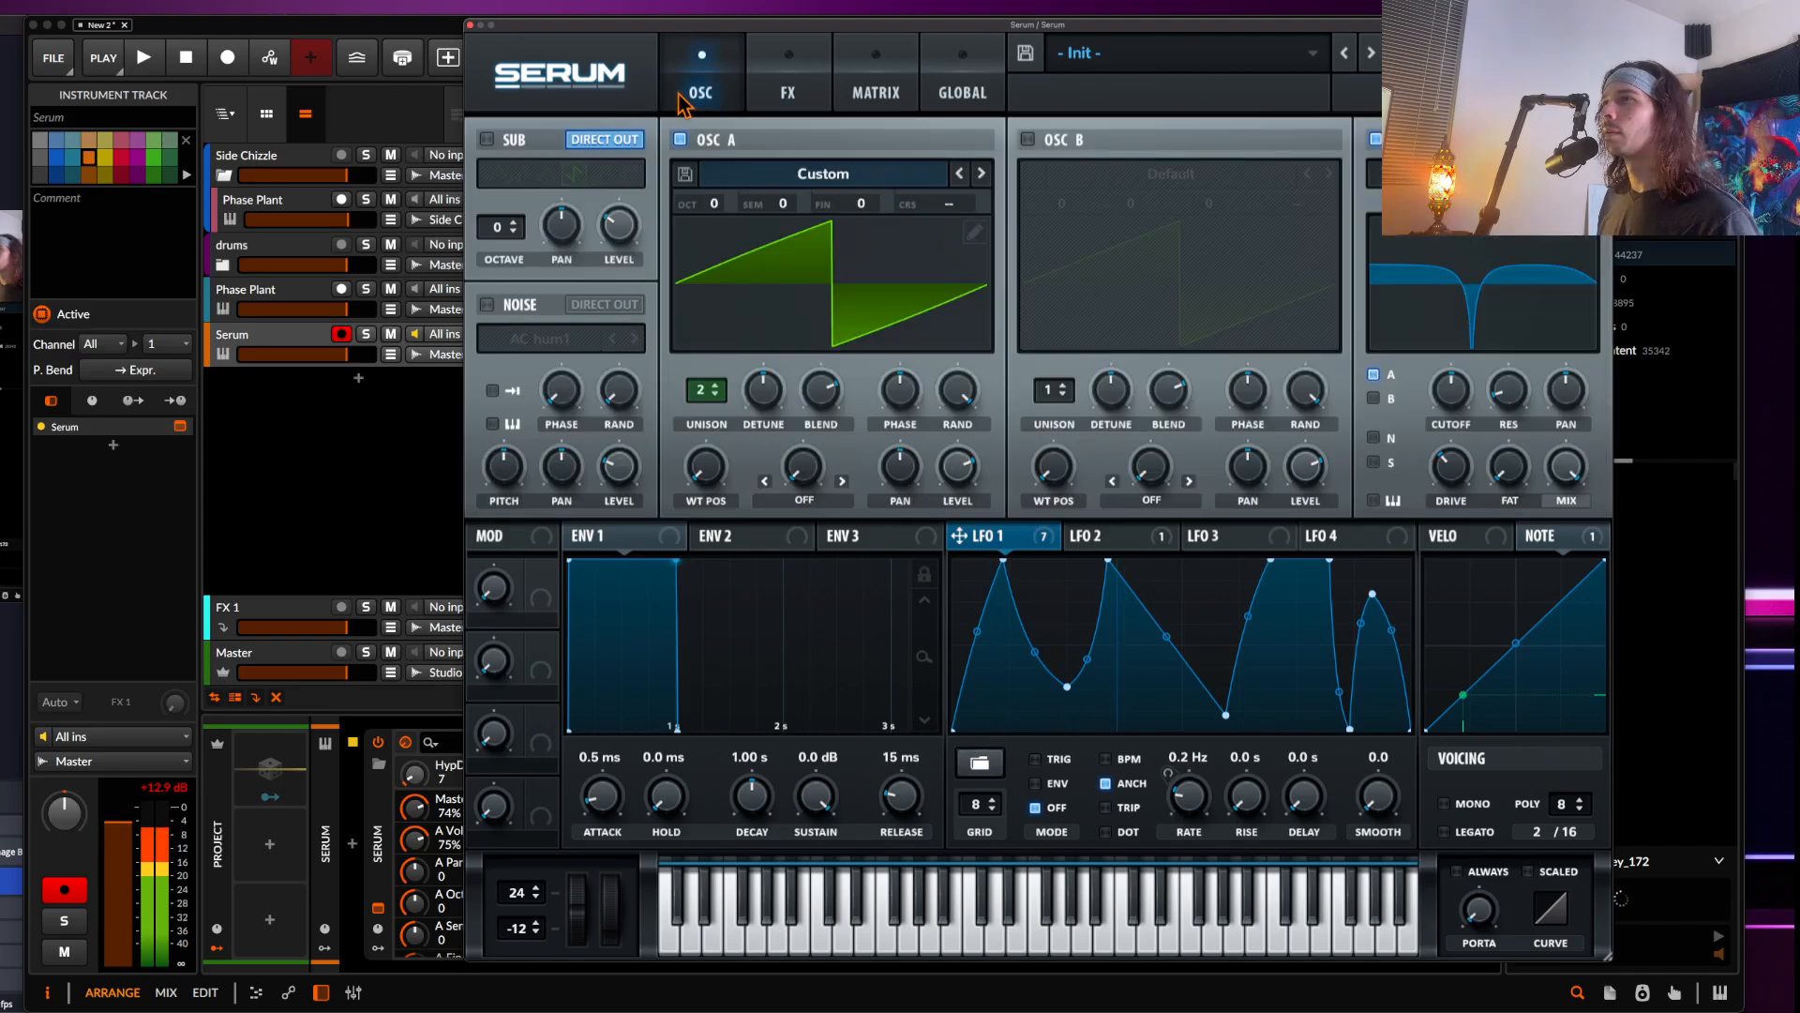
{"action": "mouse_move", "coordinate": [568, 880]}
{"action": "left_mouse_down"}
{"action": "mouse_move", "coordinate": [564, 827]}
{"action": "mouse_move", "coordinate": [572, 872]}
{"action": "mouse_move", "coordinate": [568, 848]}
{"action": "mouse_move", "coordinate": [549, 858]}
{"action": "left_mouse_up"}
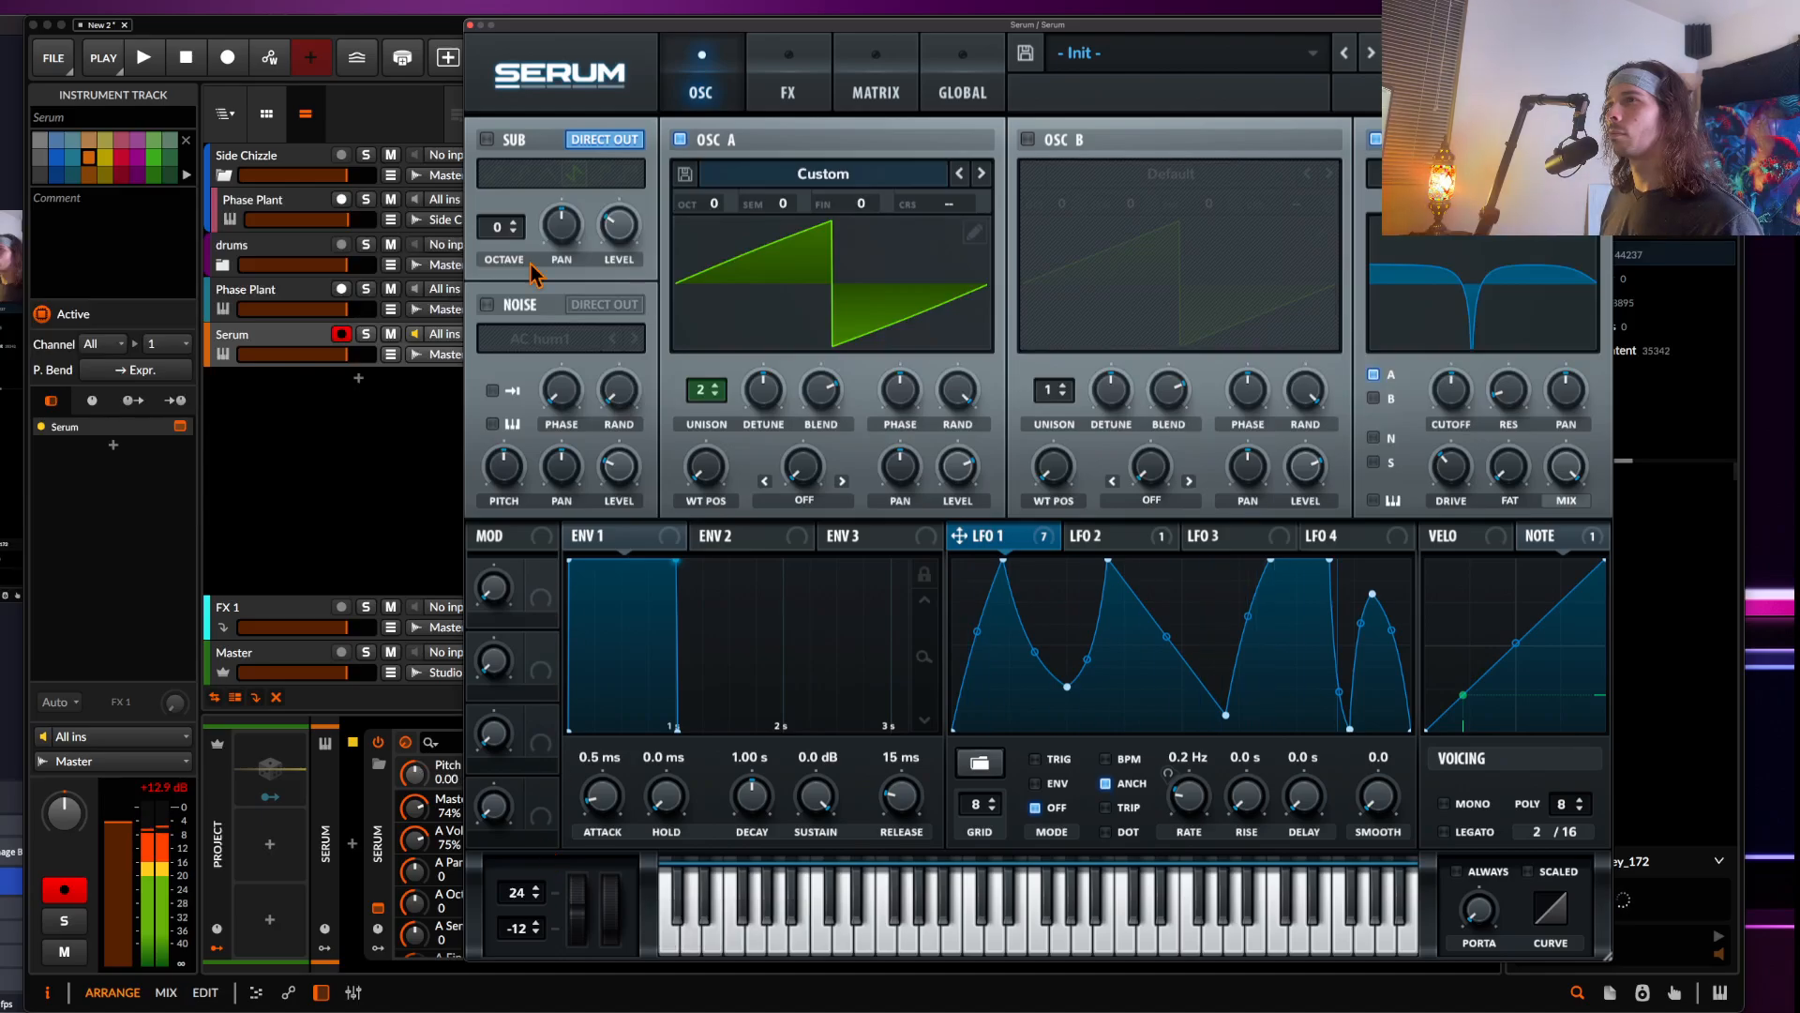
{"action": "left_click", "coordinate": [784, 111]}
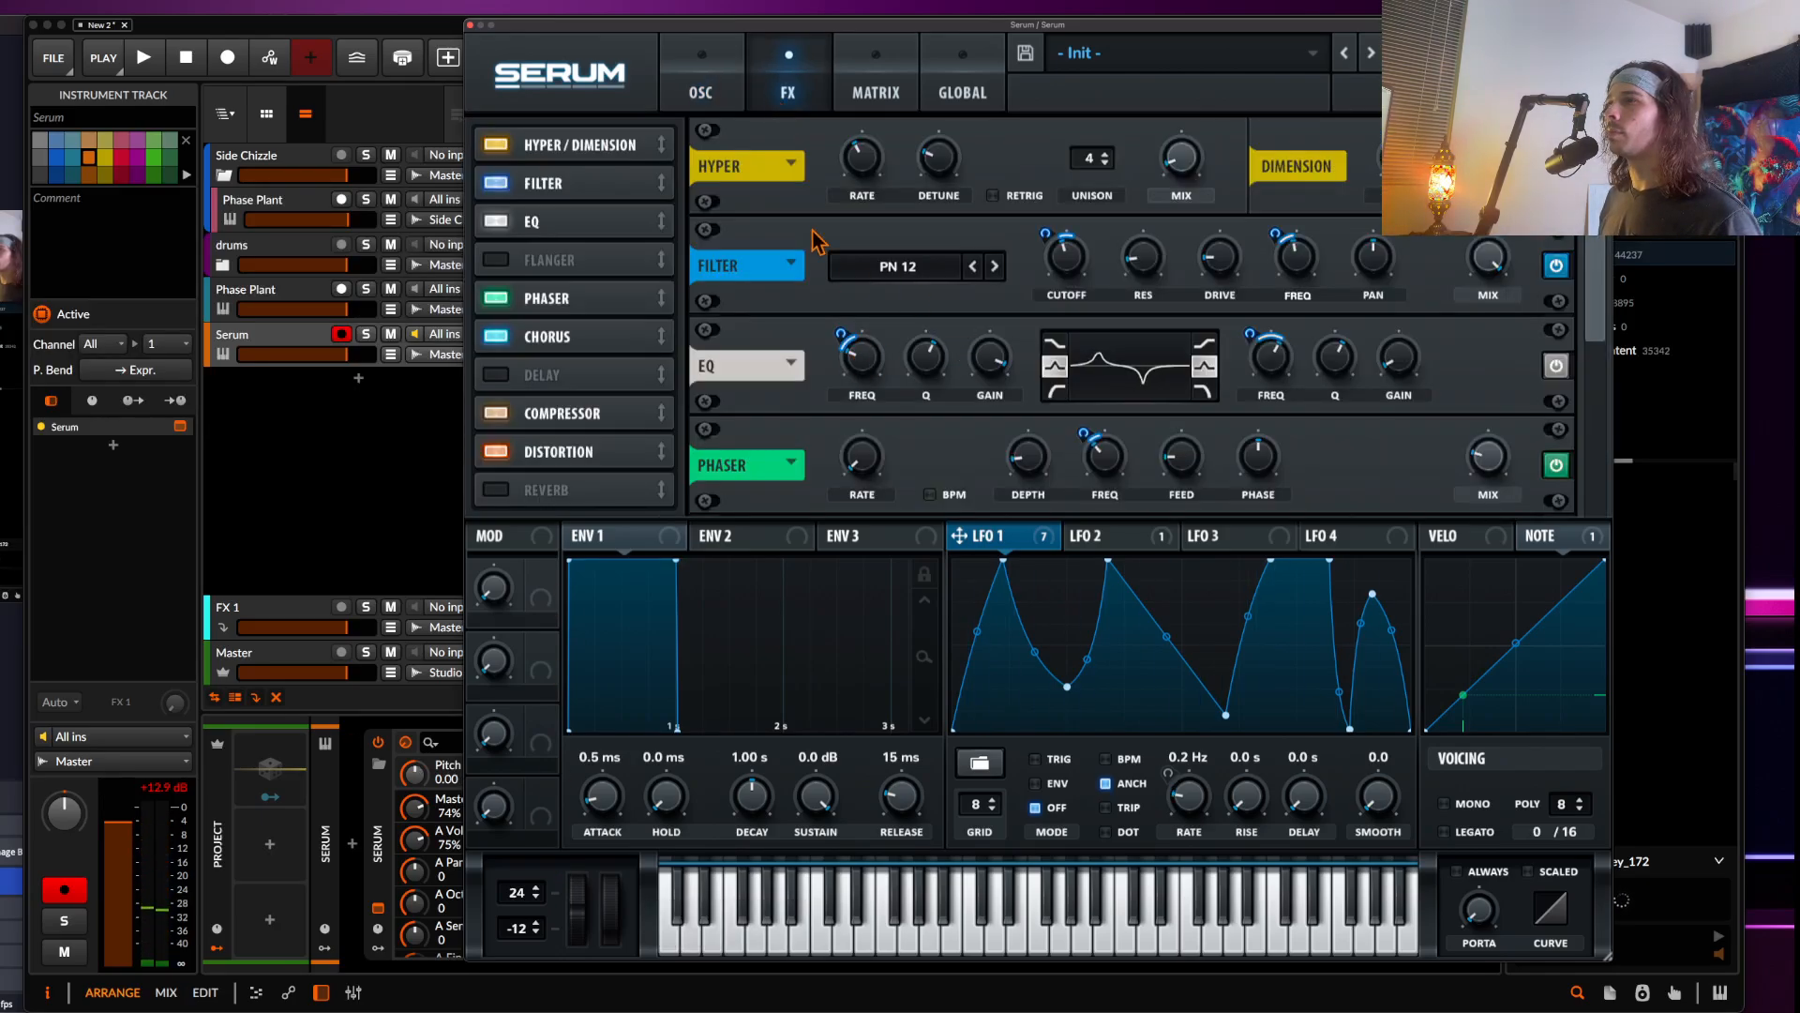
{"action": "left_click_drag", "start_coordinate": [1488, 160], "coordinate": [1488, 150]}
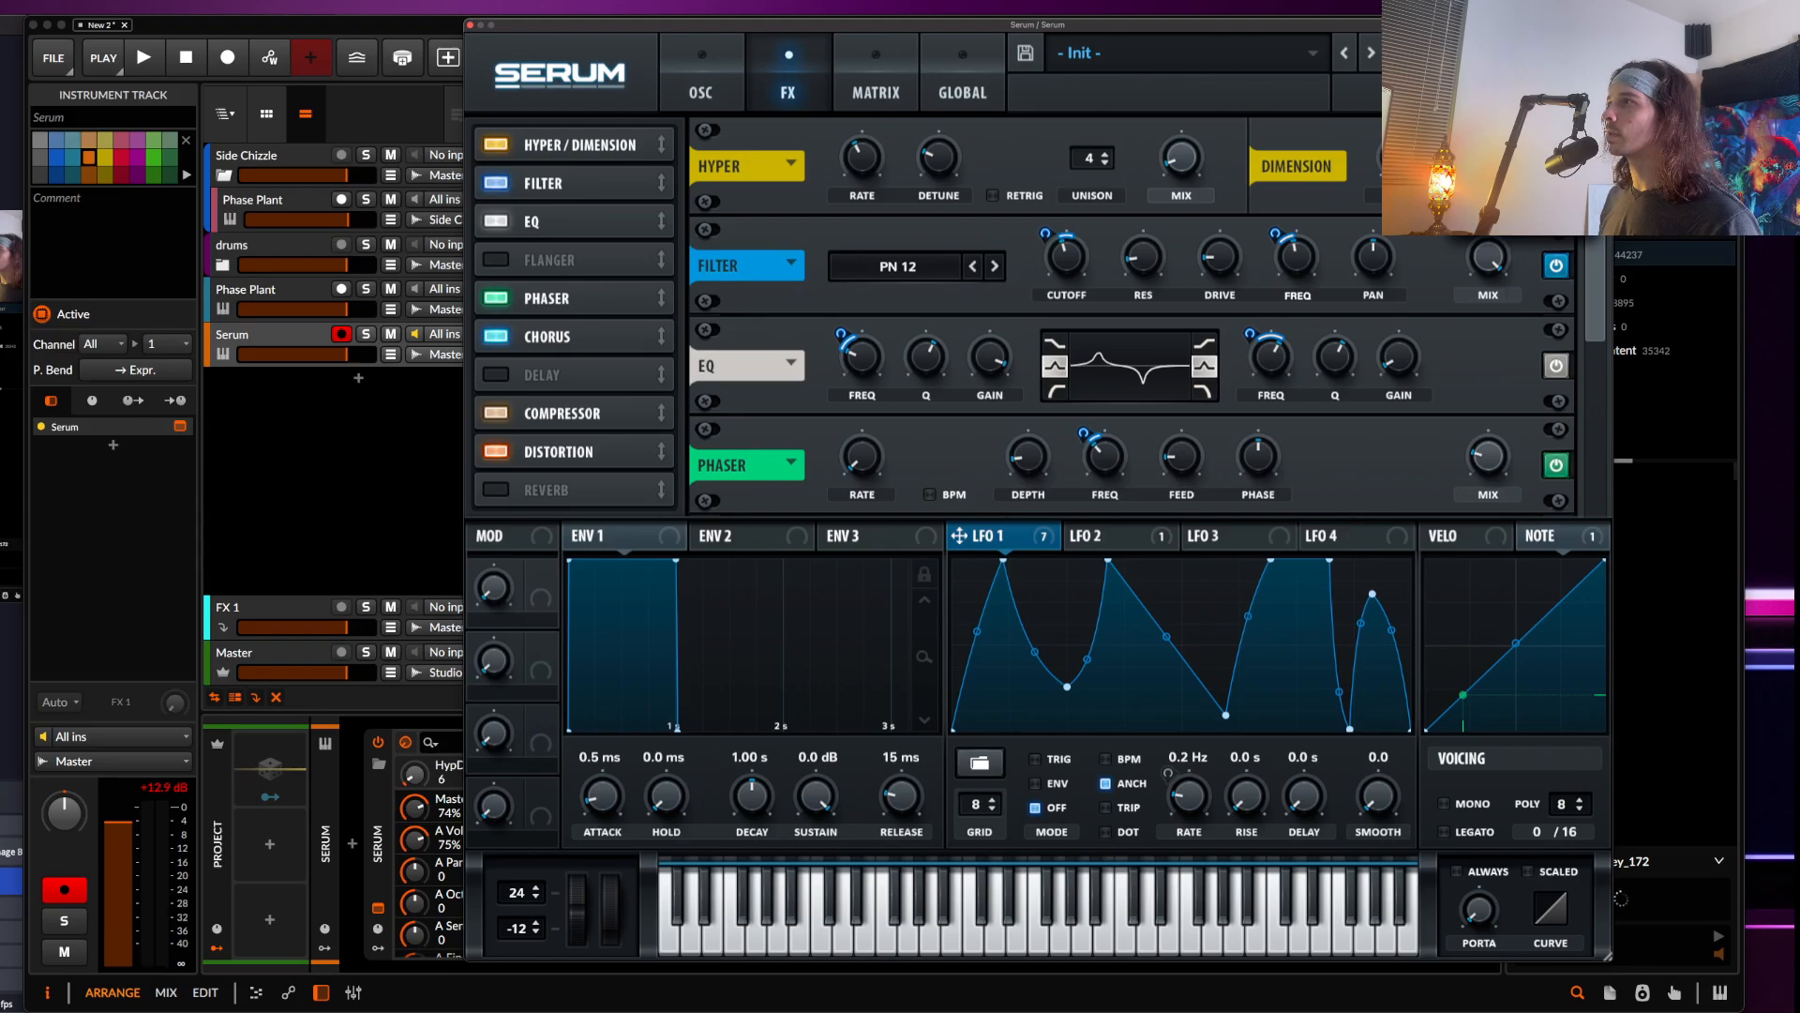
{"action": "left_click", "coordinate": [1174, 167]}
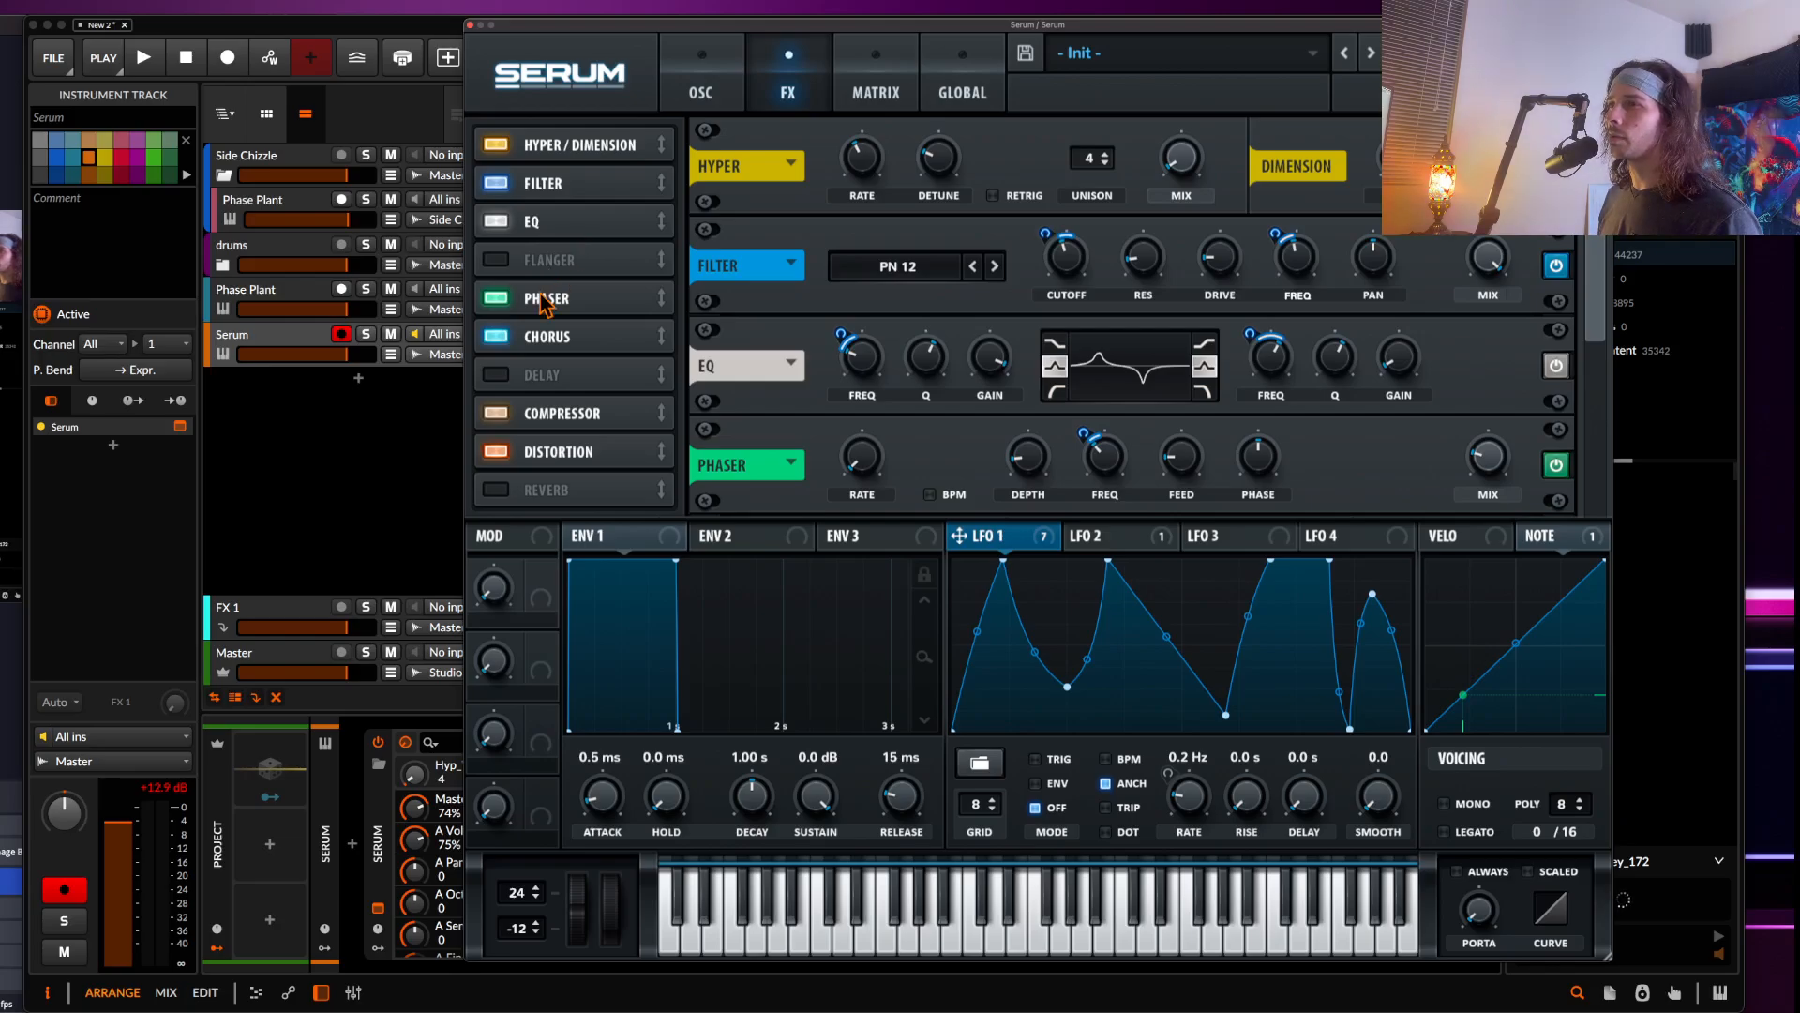
Enable the Delay effect and reshape its filter band to about 1480 Hz with Q 0.8
{"action": "left_click", "coordinate": [497, 375]}
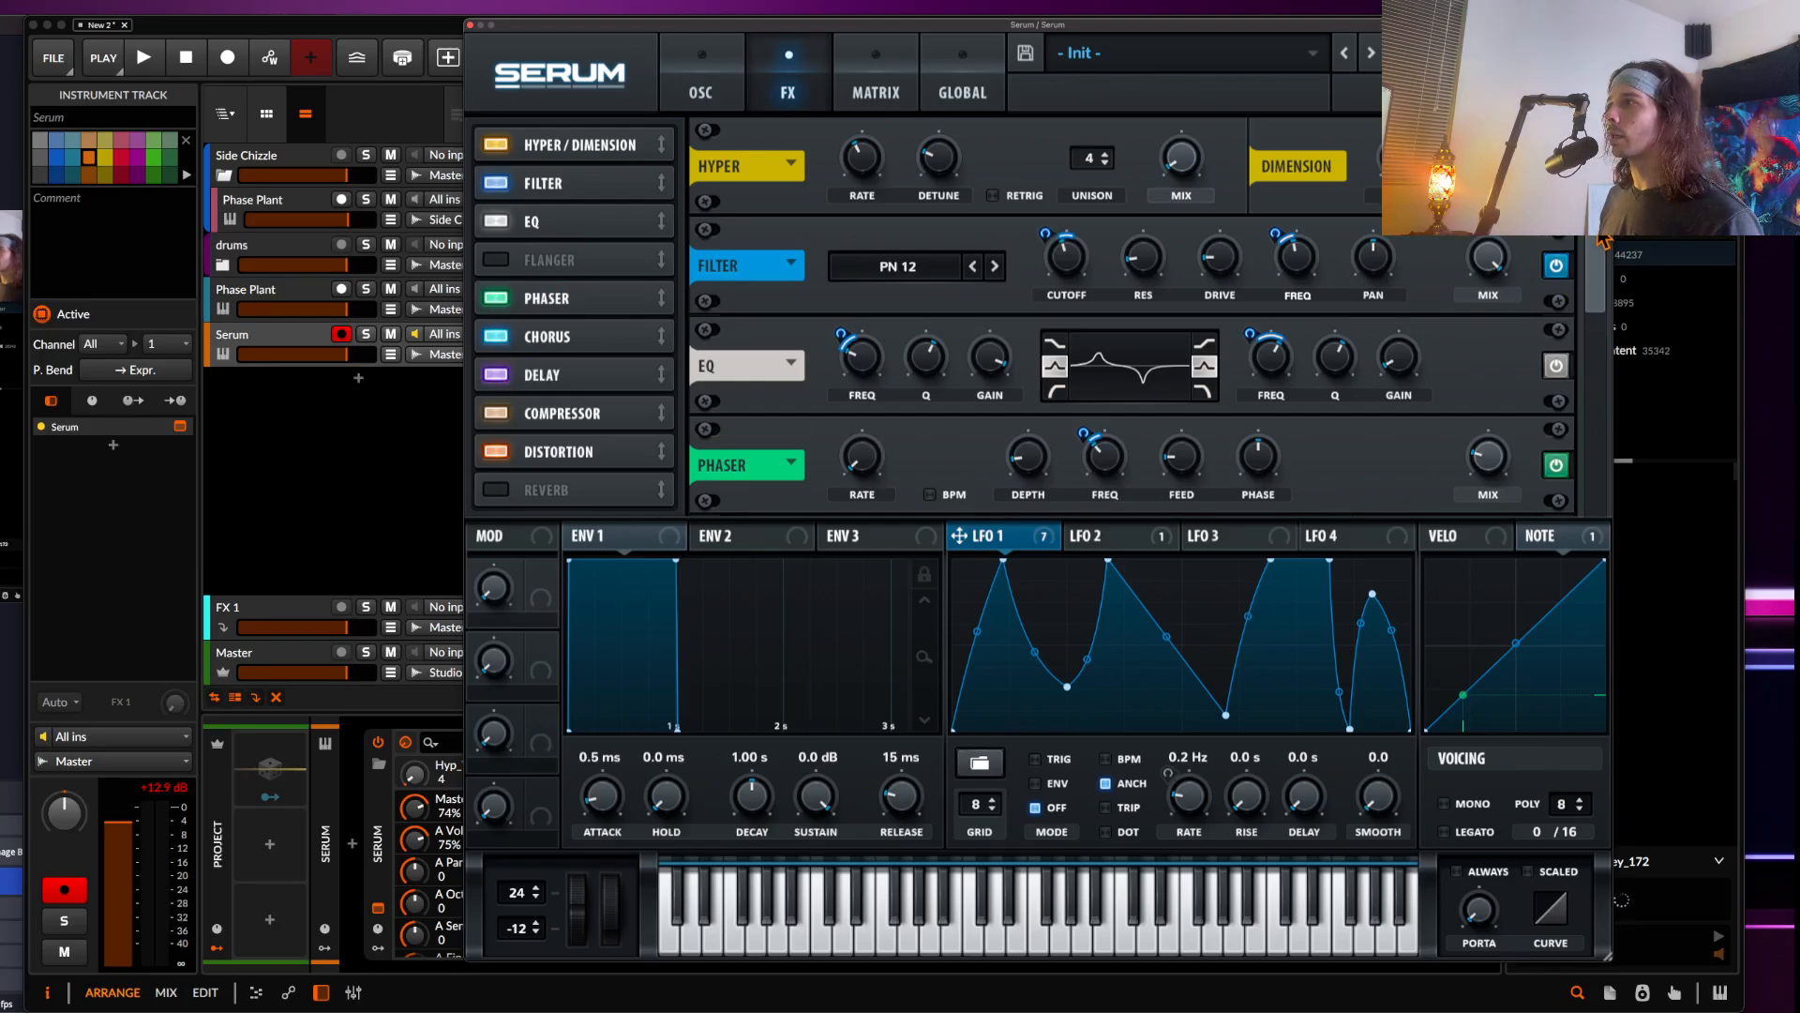
{"action": "scroll", "coordinate": [1561, 422], "scroll_direction": "down", "scroll_amount": 5}
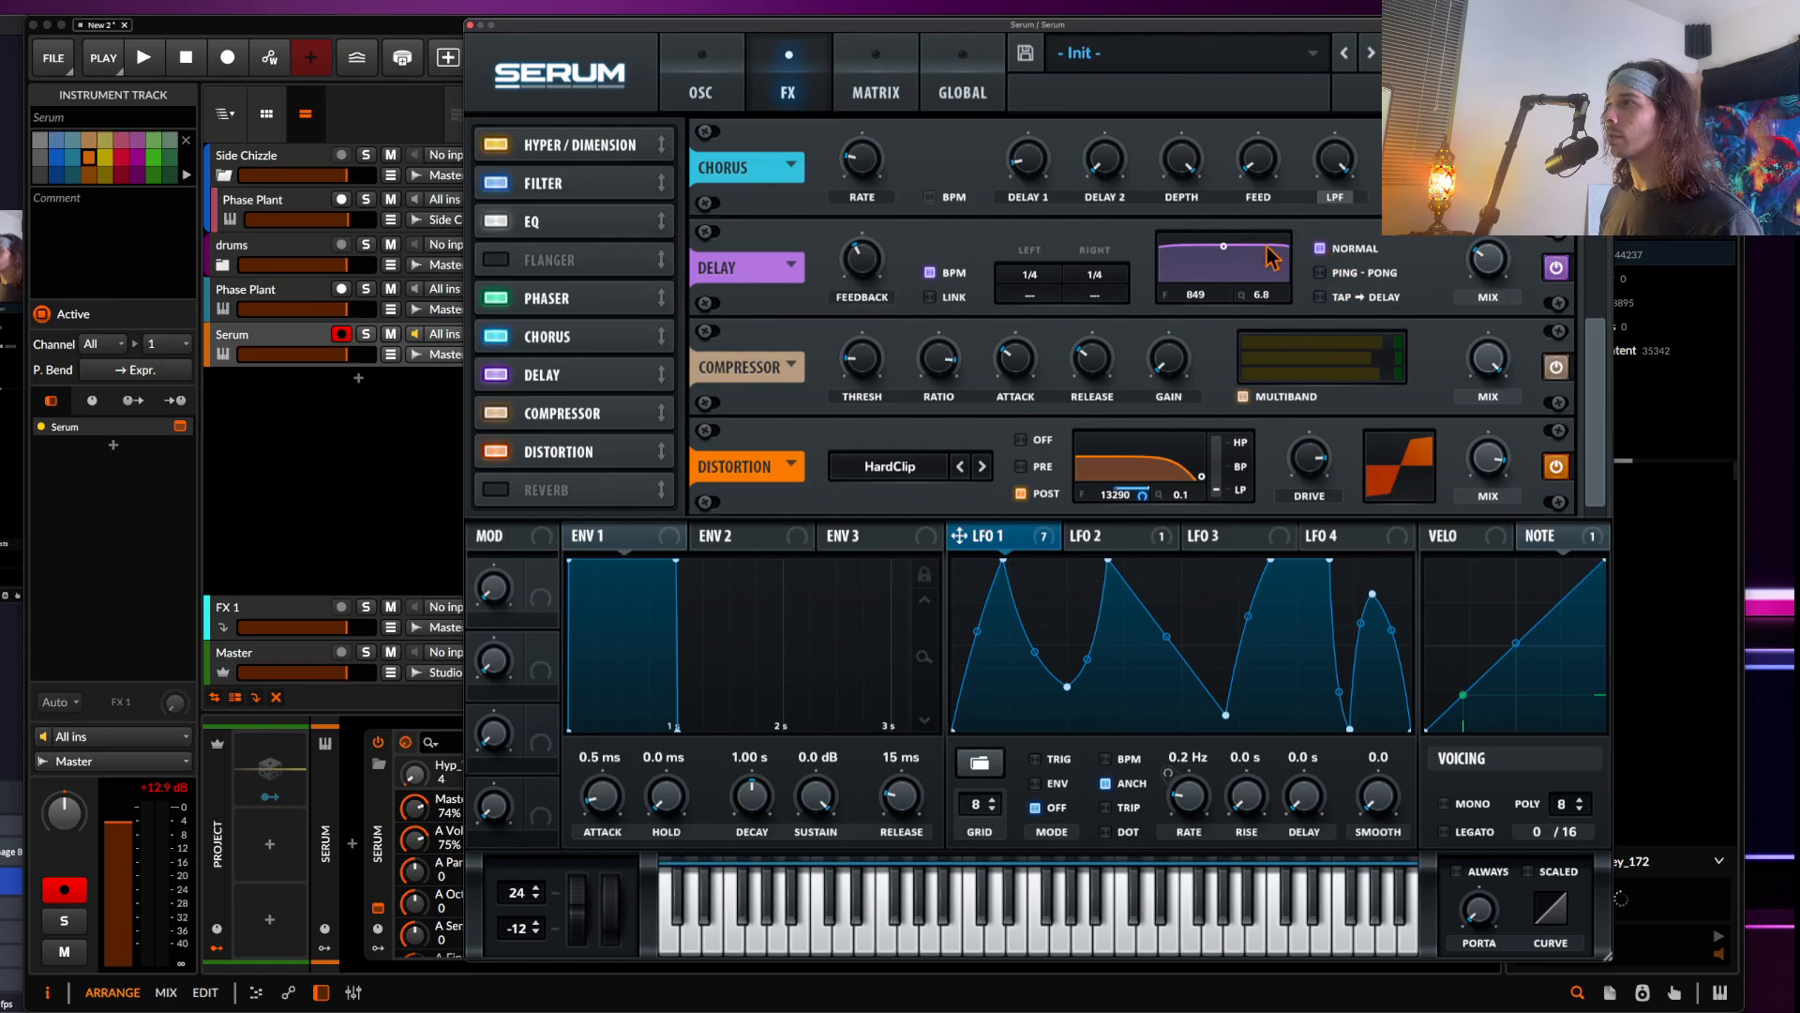
{"action": "left_click_drag", "start_coordinate": [1273, 258], "coordinate": [1233, 349]}
Turn off the delay's BPM sync, link both channels, set the delay time to 12.09 ms and raise the feedback
{"action": "left_click", "coordinate": [930, 273]}
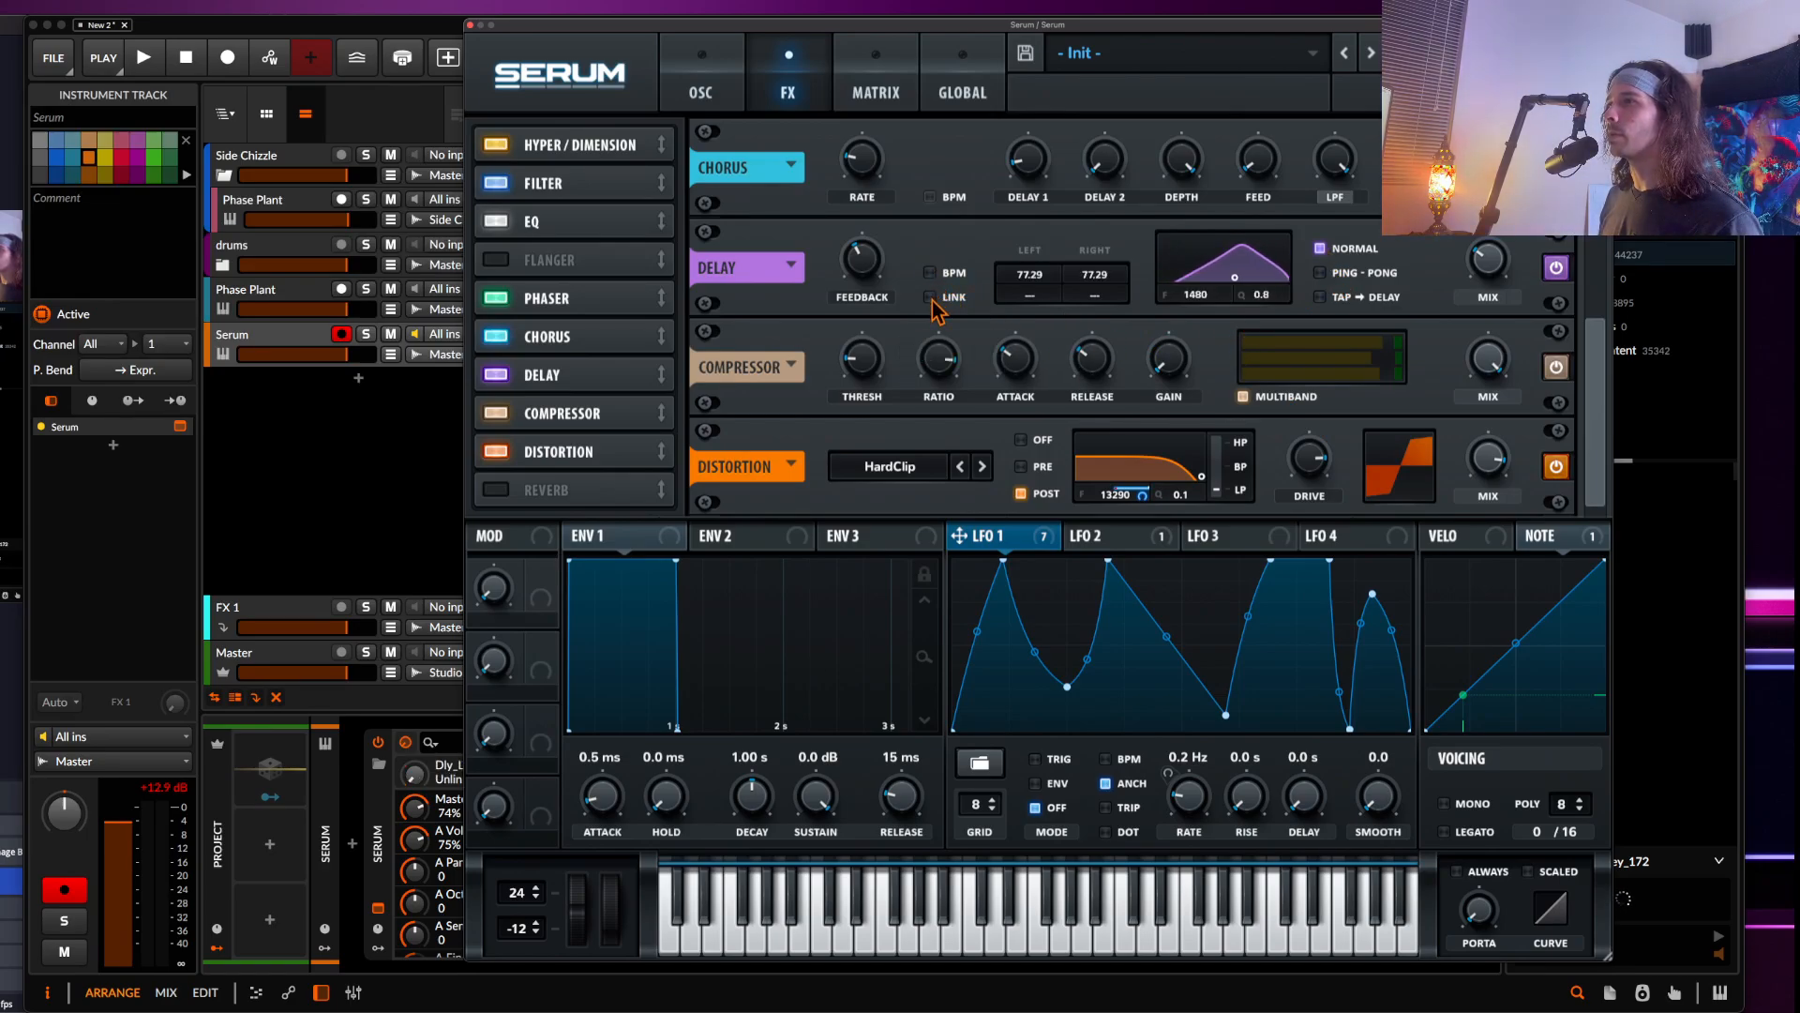
{"action": "left_click", "coordinate": [930, 297]}
{"action": "left_click_drag", "start_coordinate": [1030, 274], "coordinate": [1027, 642]}
{"action": "left_click_drag", "start_coordinate": [1023, 473], "coordinate": [1011, 342]}
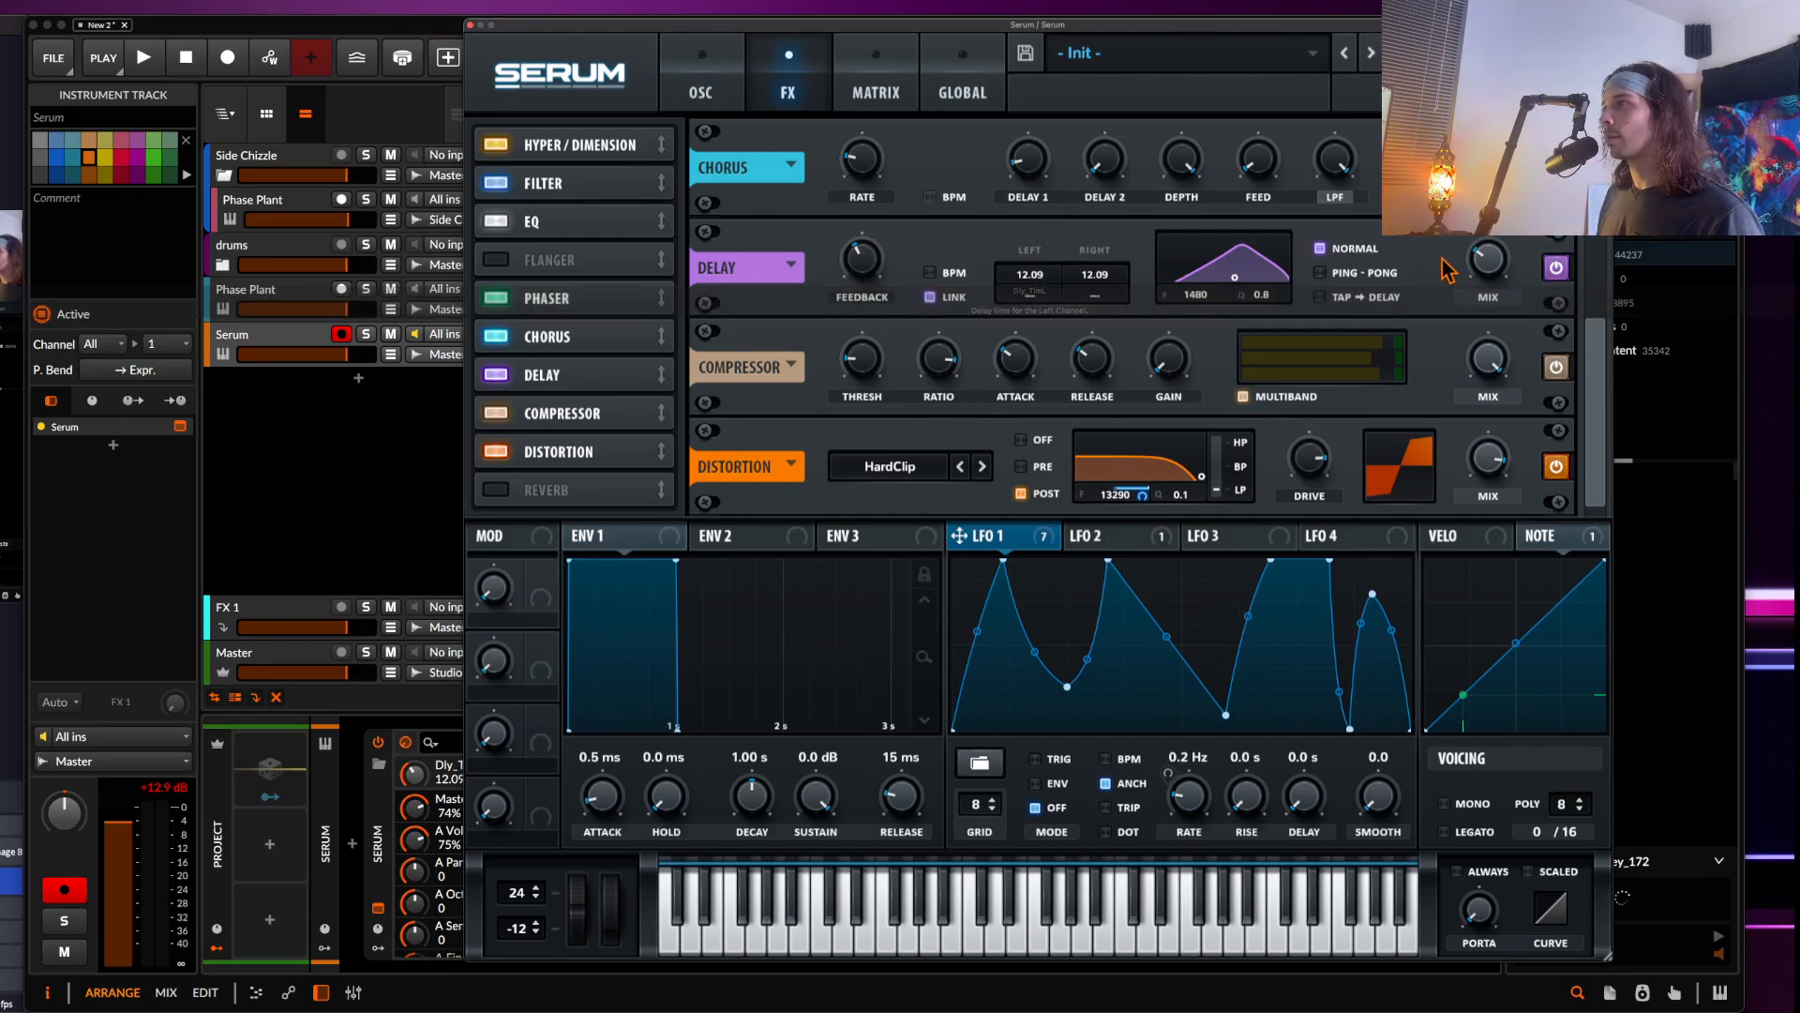
{"action": "left_click_drag", "start_coordinate": [874, 274], "coordinate": [870, 241]}
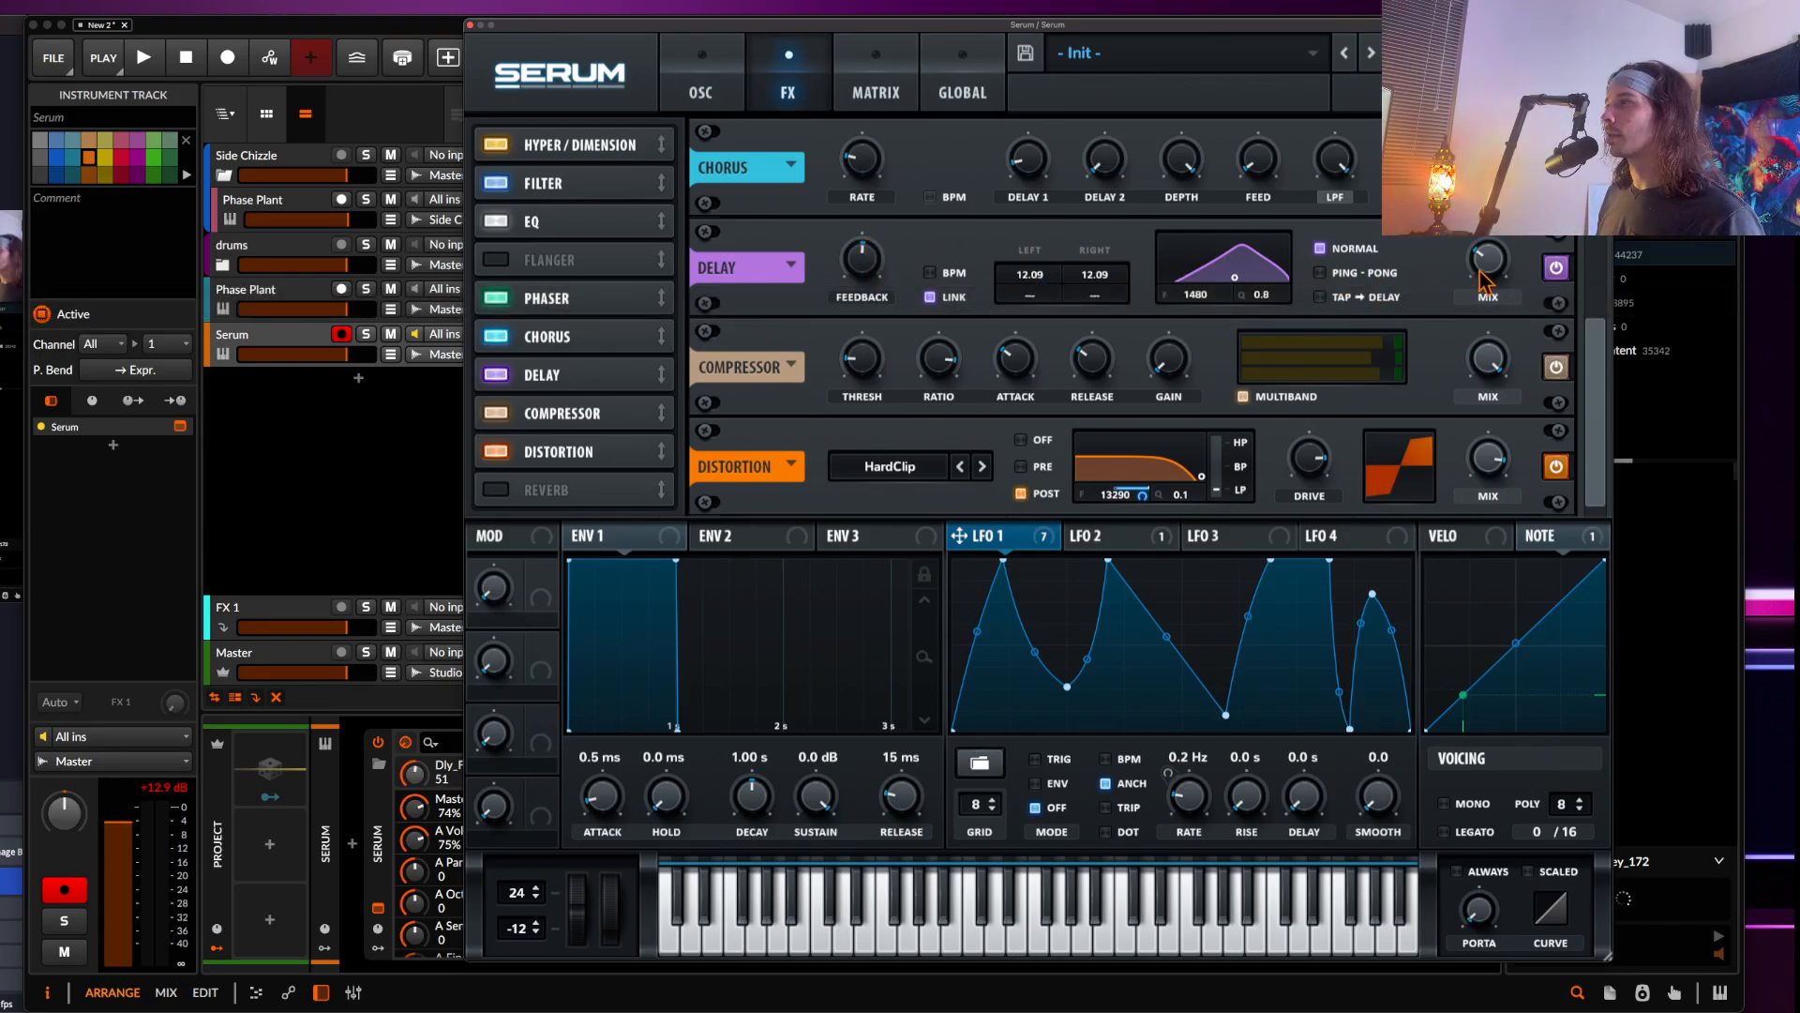
Modulate the delay mix with LFO 1 at amount 50 and move Delay to the top of the effect order
{"action": "left_click_drag", "start_coordinate": [959, 536], "coordinate": [1474, 278]}
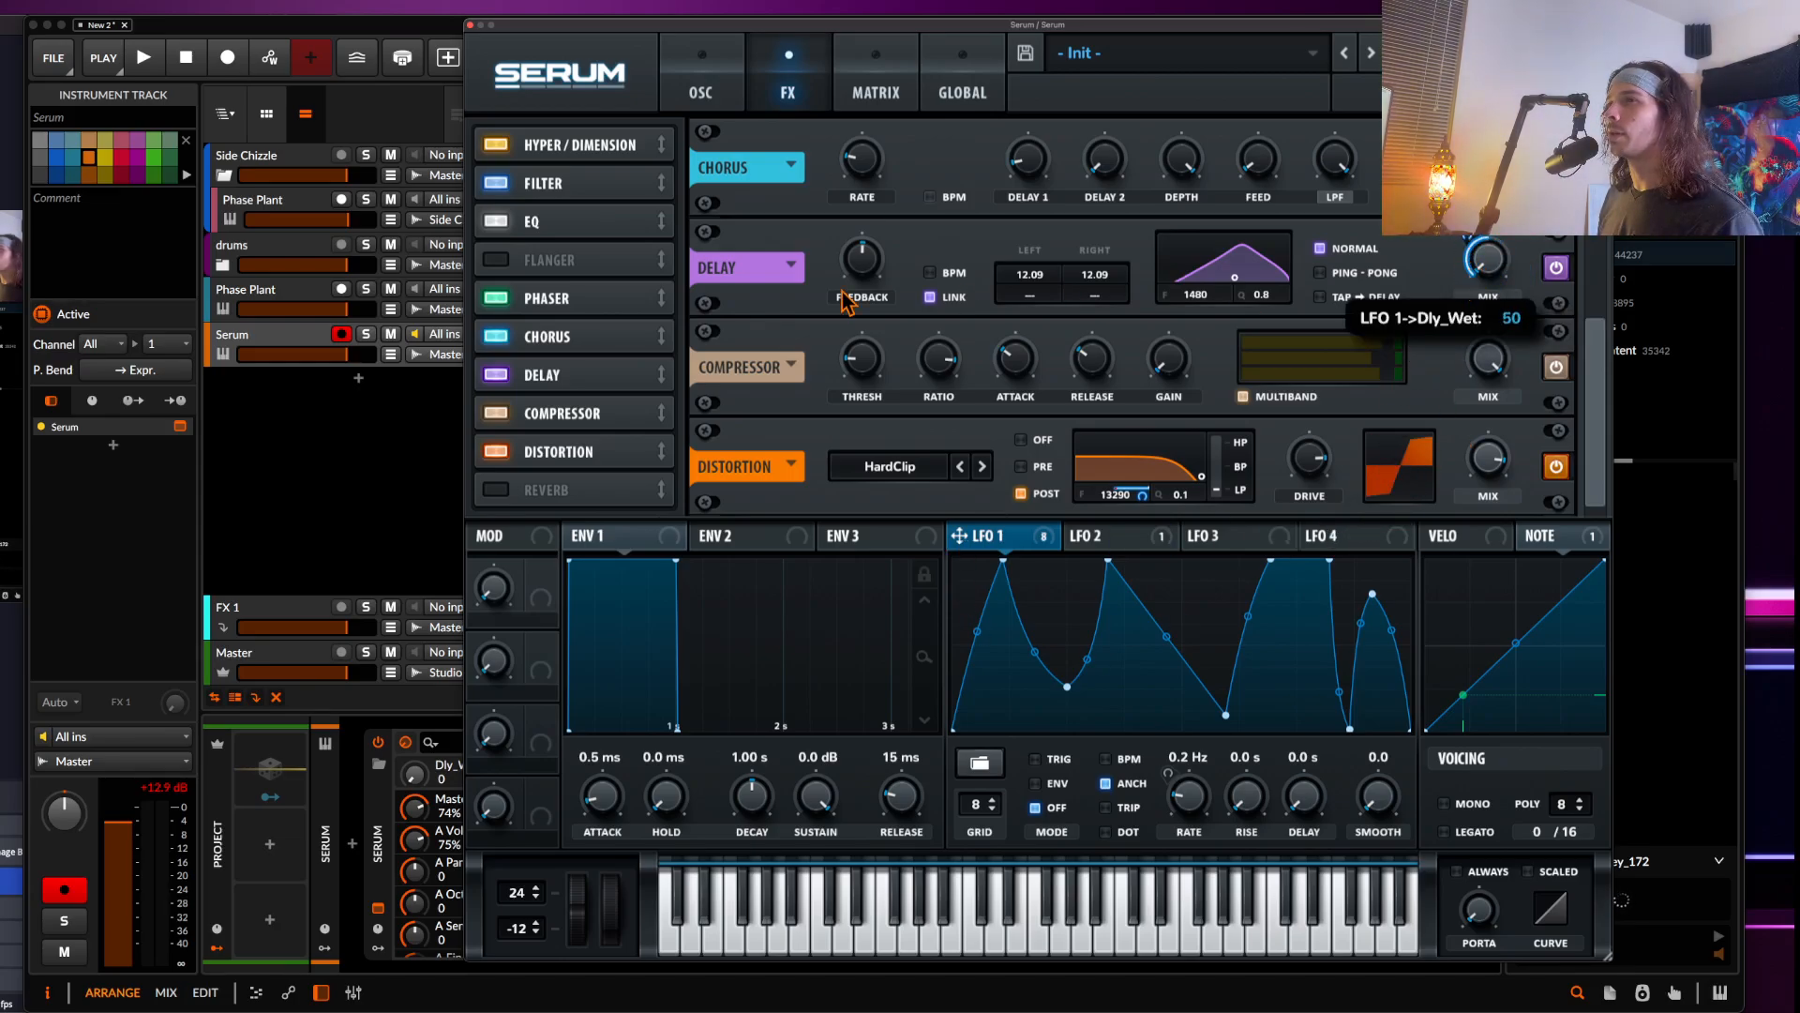
{"action": "mouse_move", "coordinate": [568, 372]}
{"action": "left_mouse_down"}
{"action": "mouse_move", "coordinate": [565, 176]}
{"action": "mouse_move", "coordinate": [598, 389]}
{"action": "left_mouse_up"}
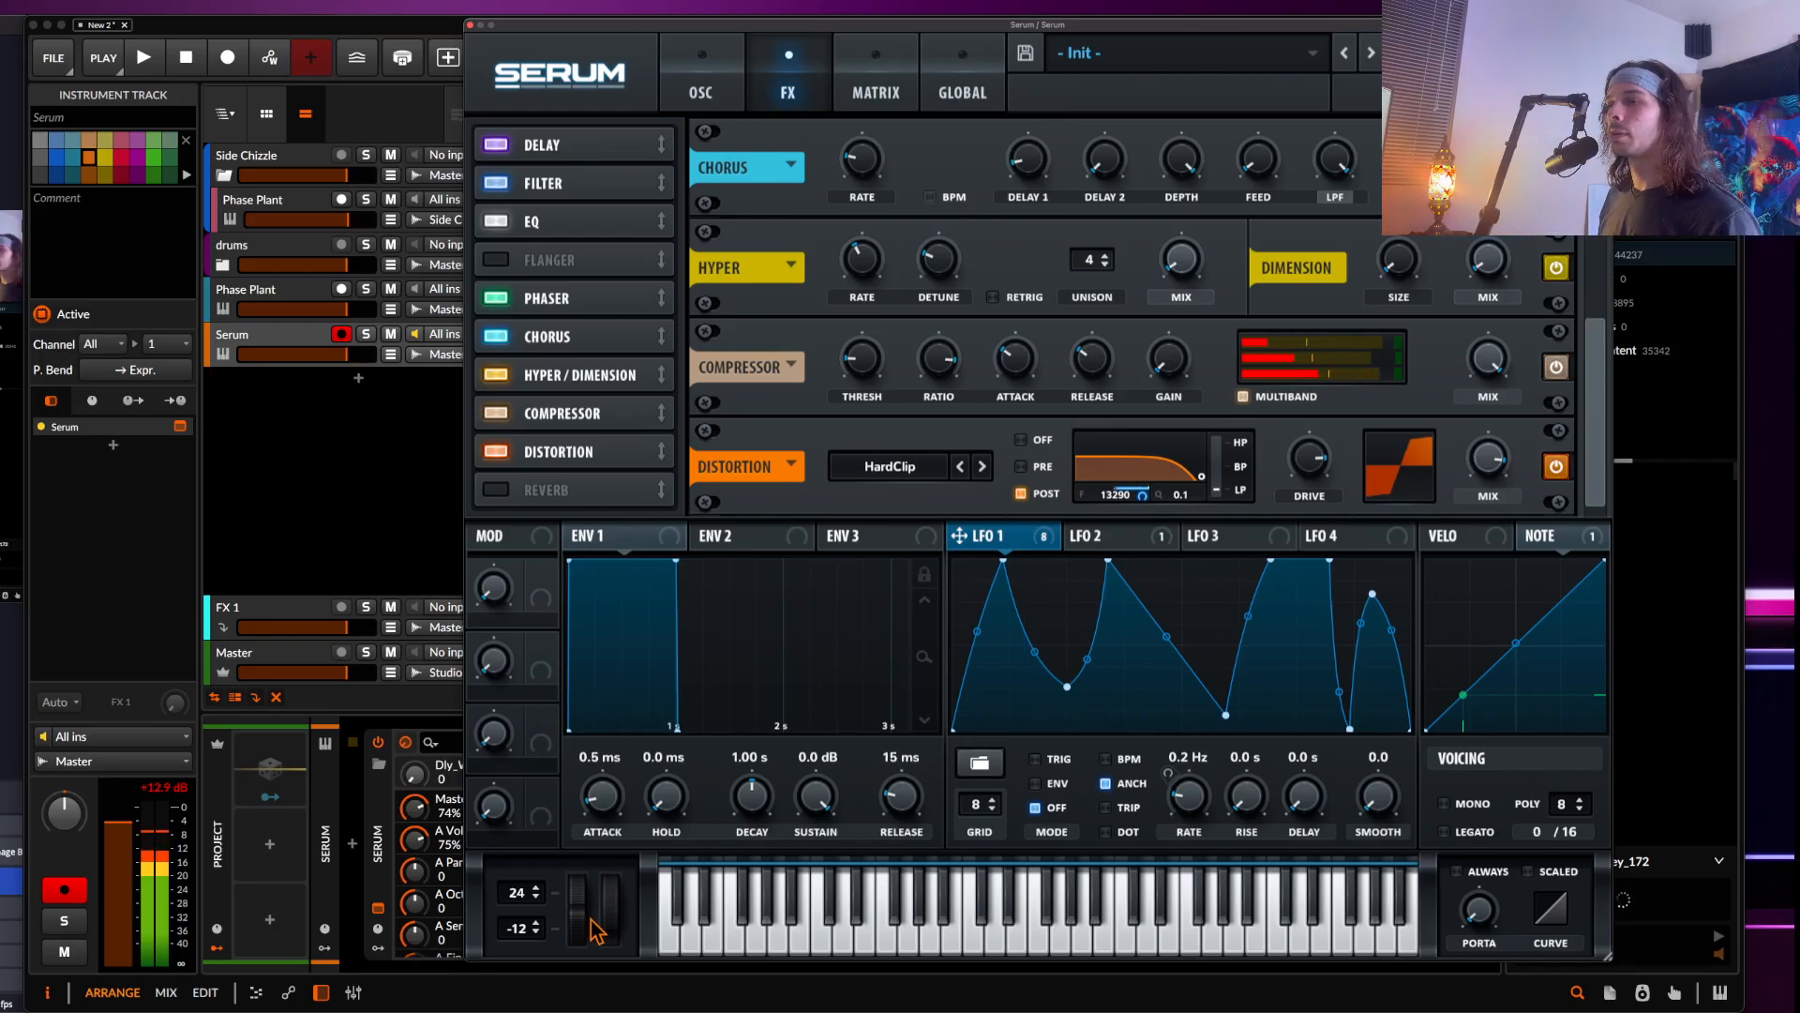
Set the Pitch Bend to LFO1 Rate modulation amount to 18 in the matrix, testing it with the pitch wheel
{"action": "left_click_drag", "start_coordinate": [574, 903], "coordinate": [570, 853]}
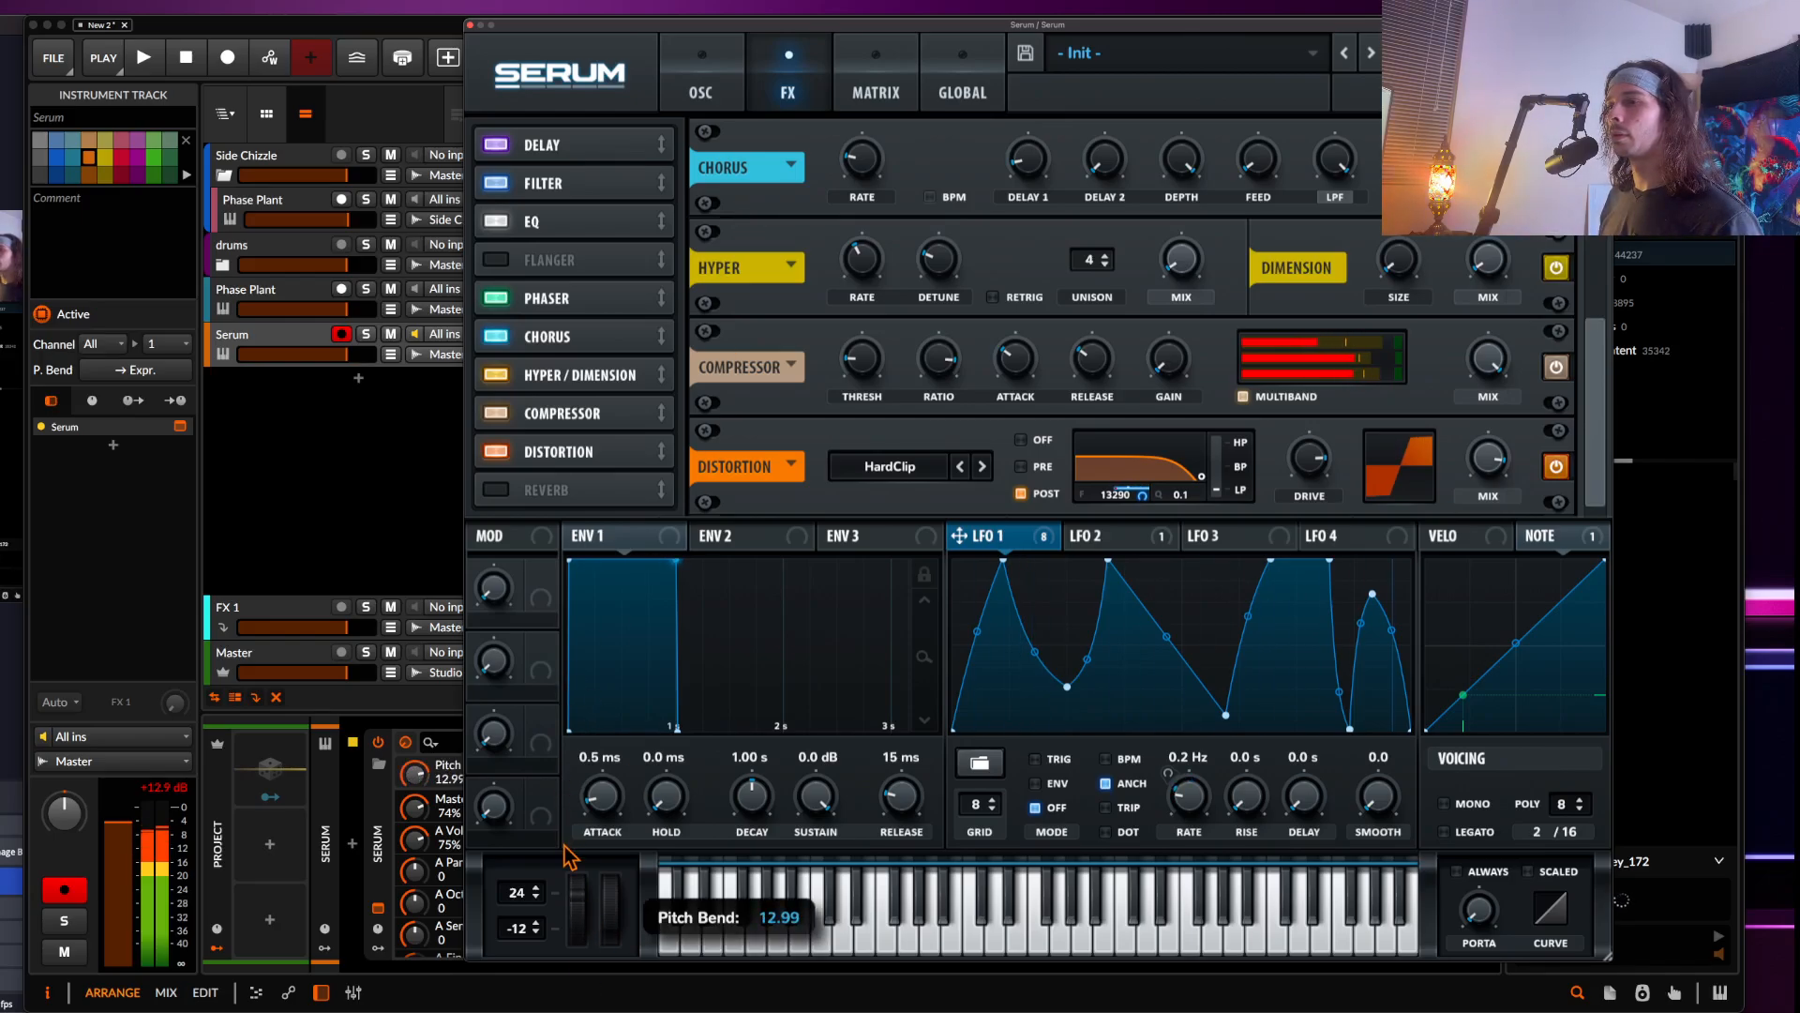
{"action": "left_click", "coordinate": [872, 92]}
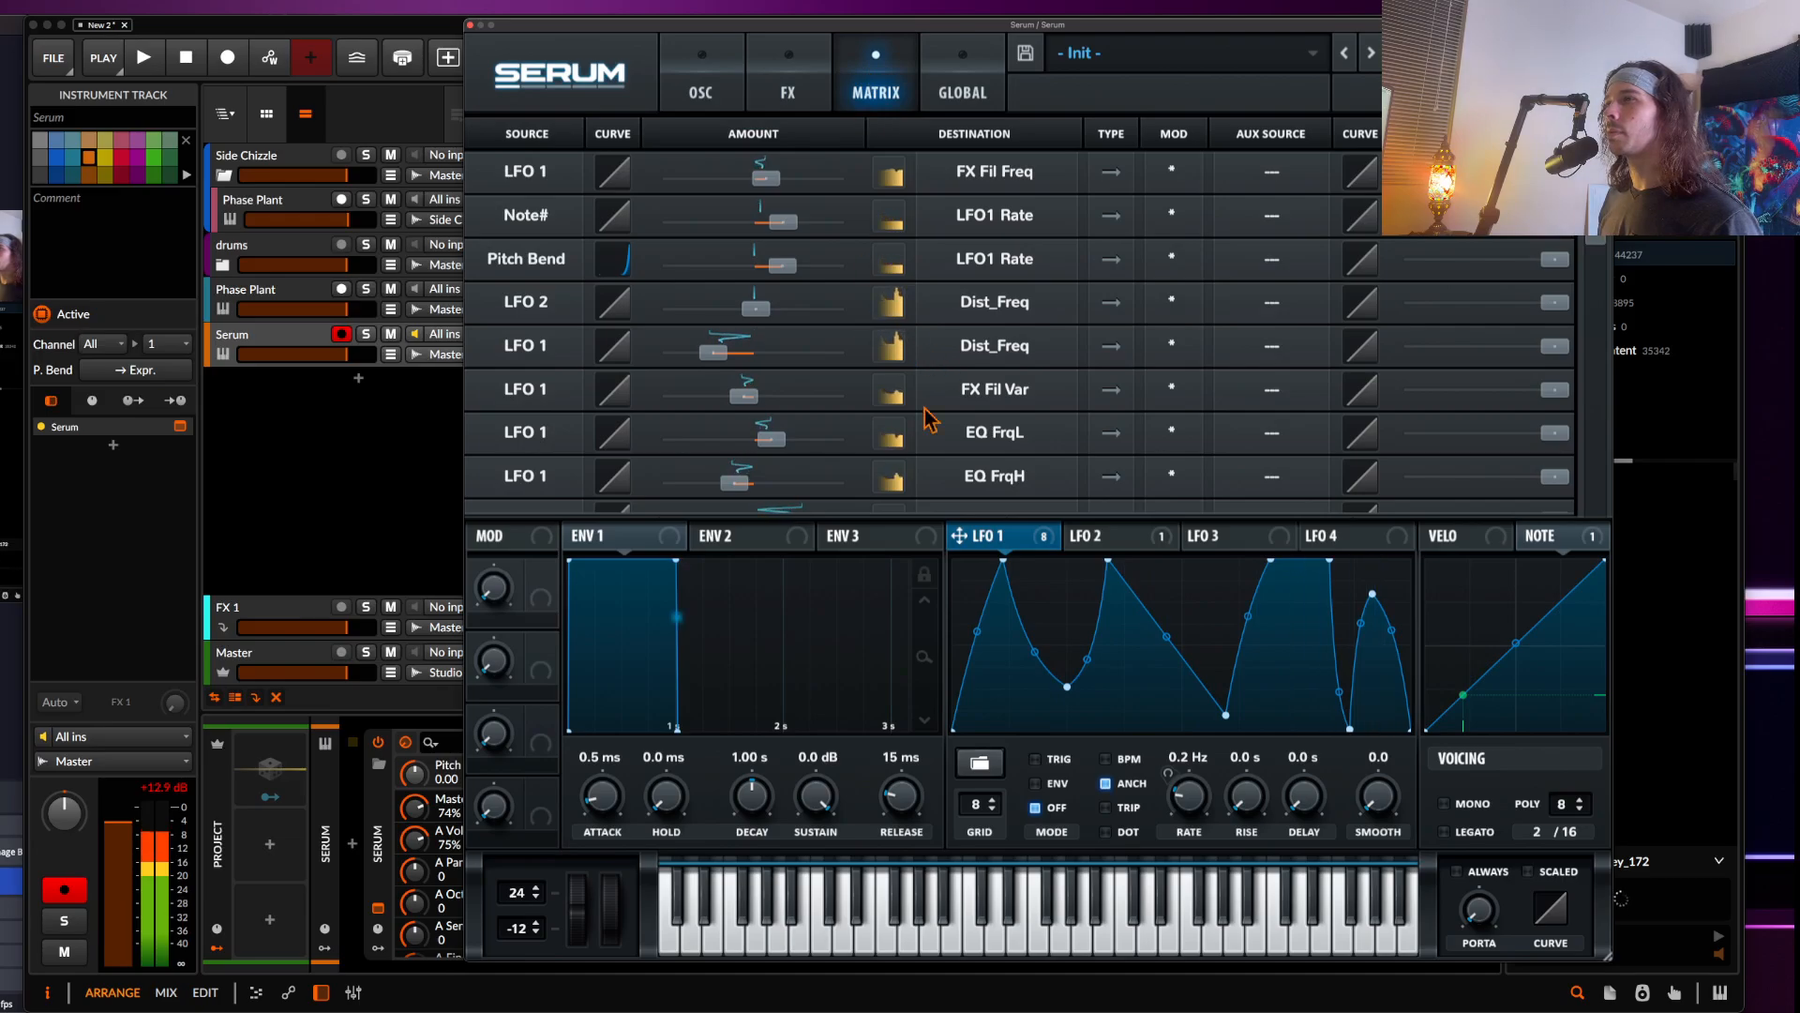
{"action": "scroll", "coordinate": [664, 388], "scroll_direction": "down", "scroll_amount": 1}
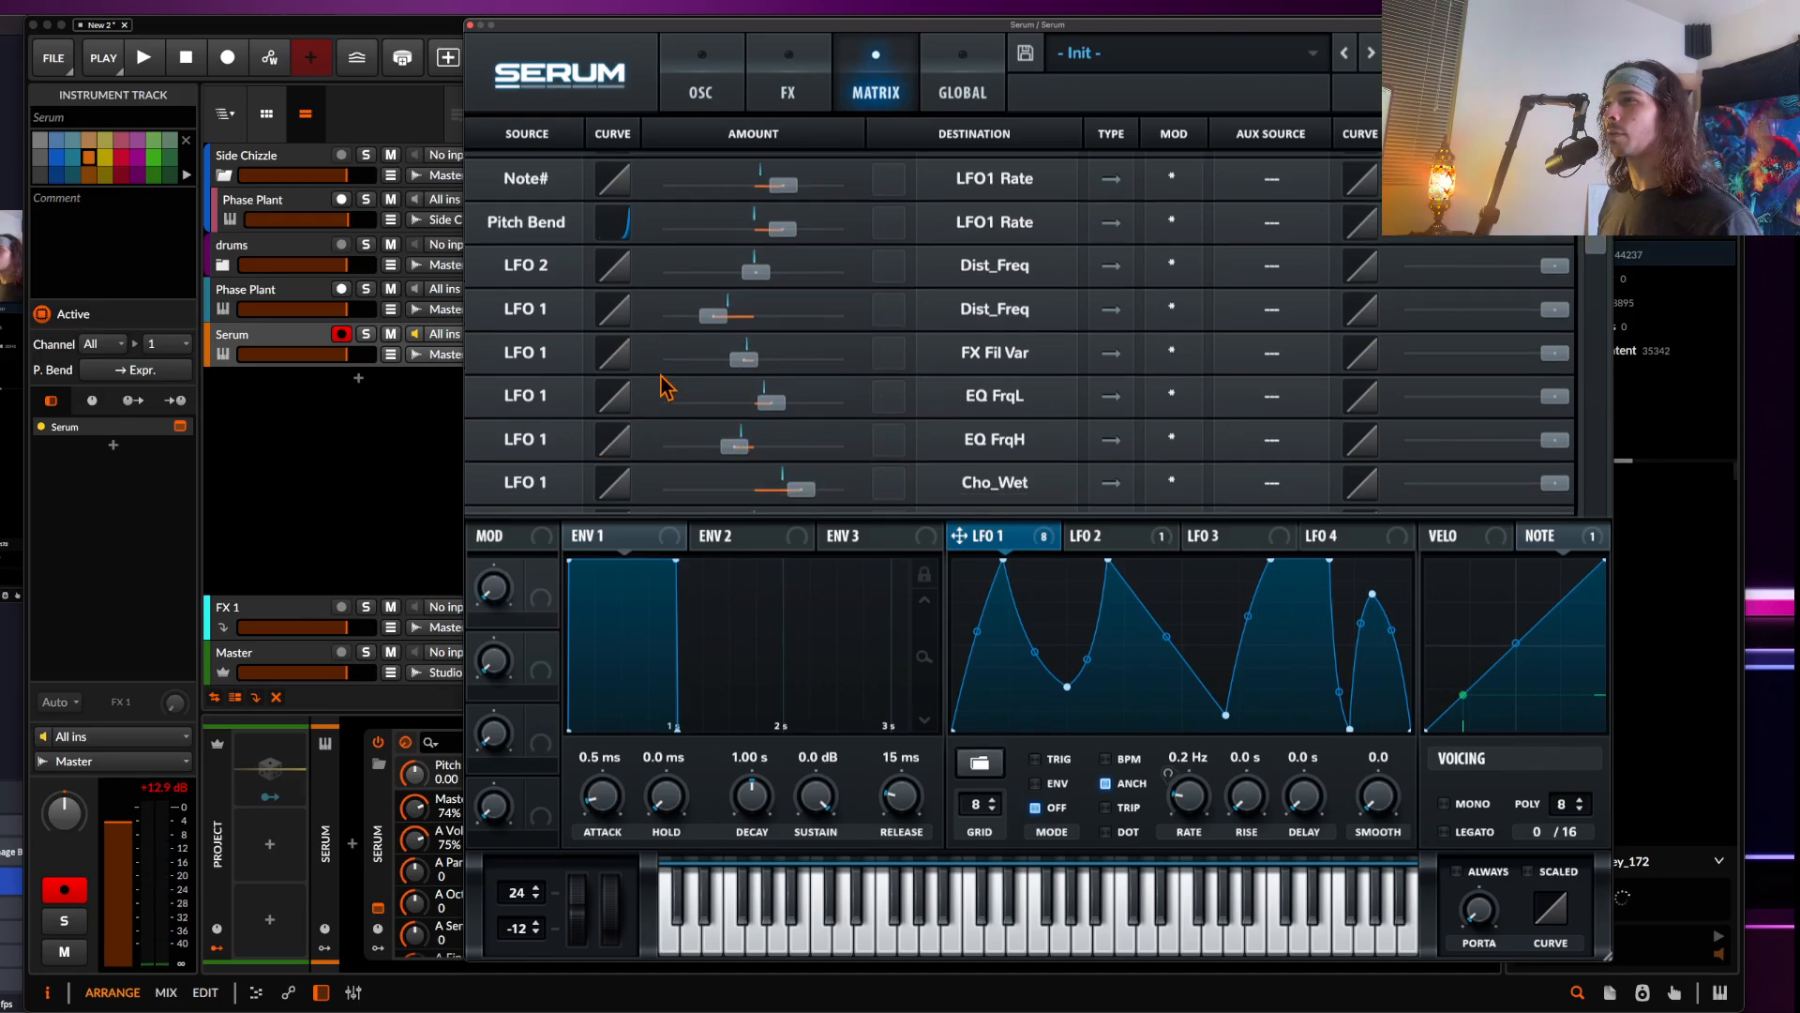
{"action": "scroll", "coordinate": [664, 388], "scroll_direction": "up", "scroll_amount": 1}
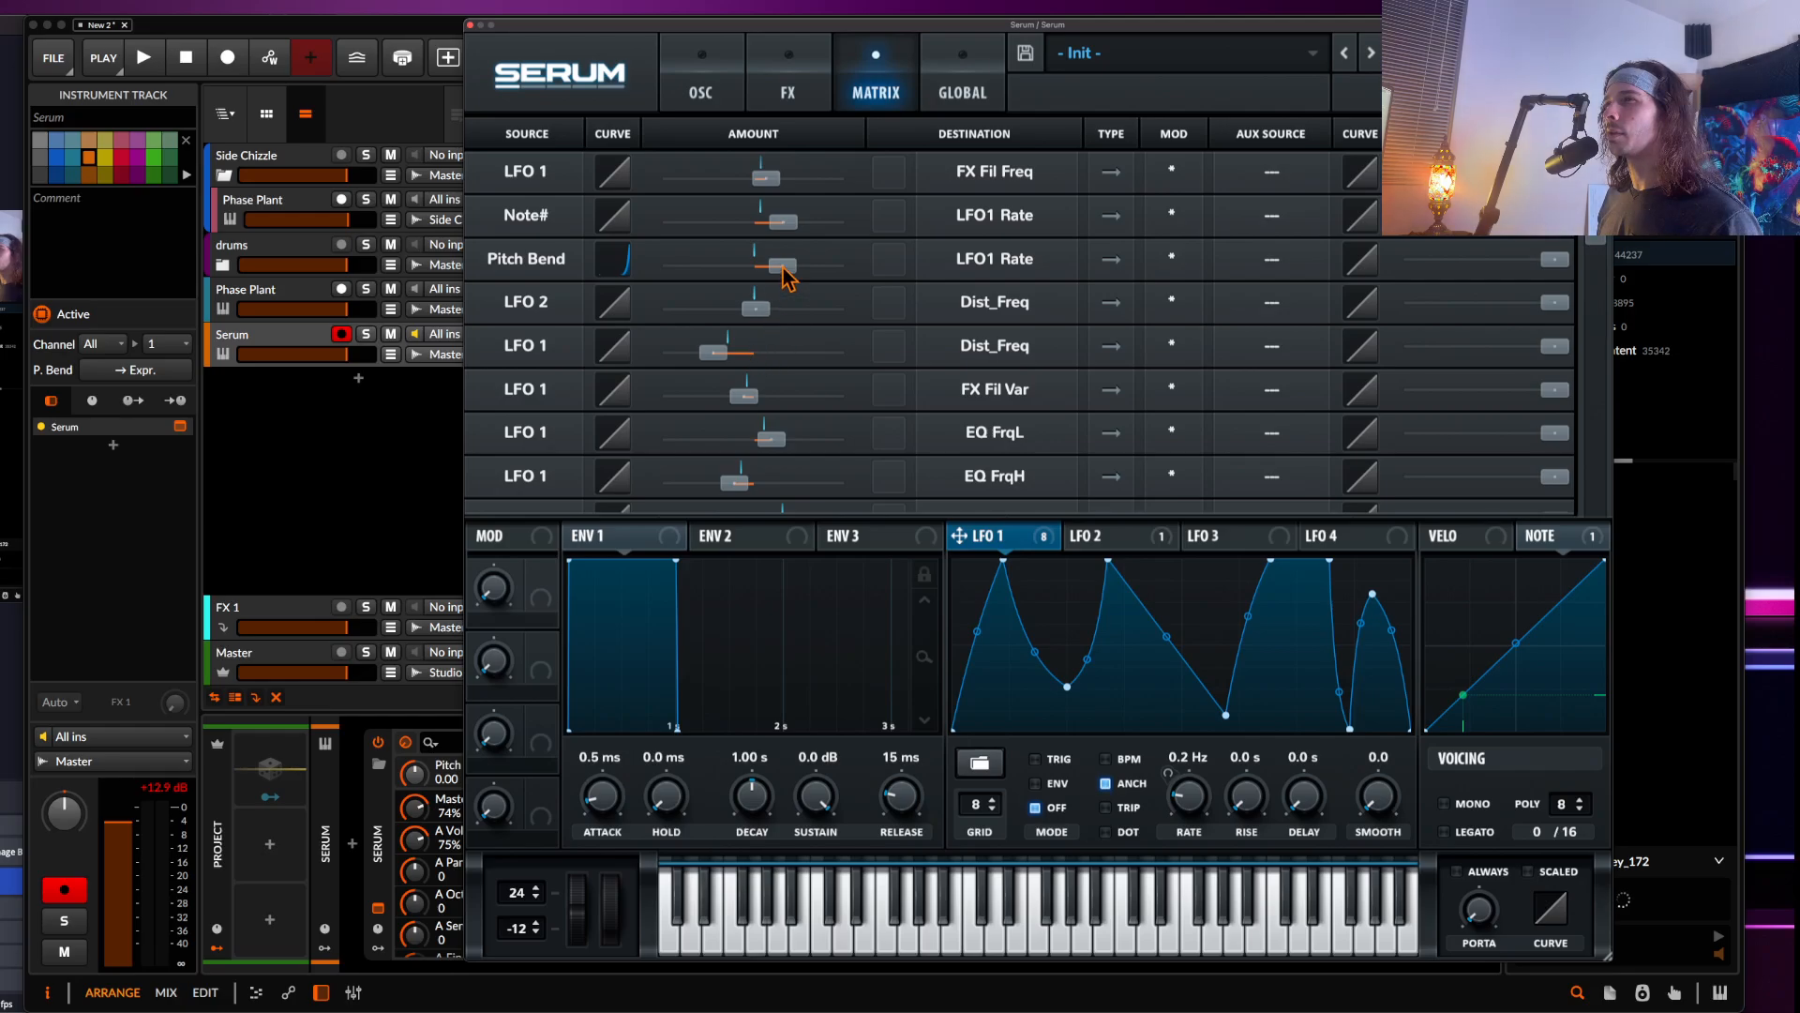
{"action": "left_click_drag", "start_coordinate": [786, 277], "coordinate": [780, 278]}
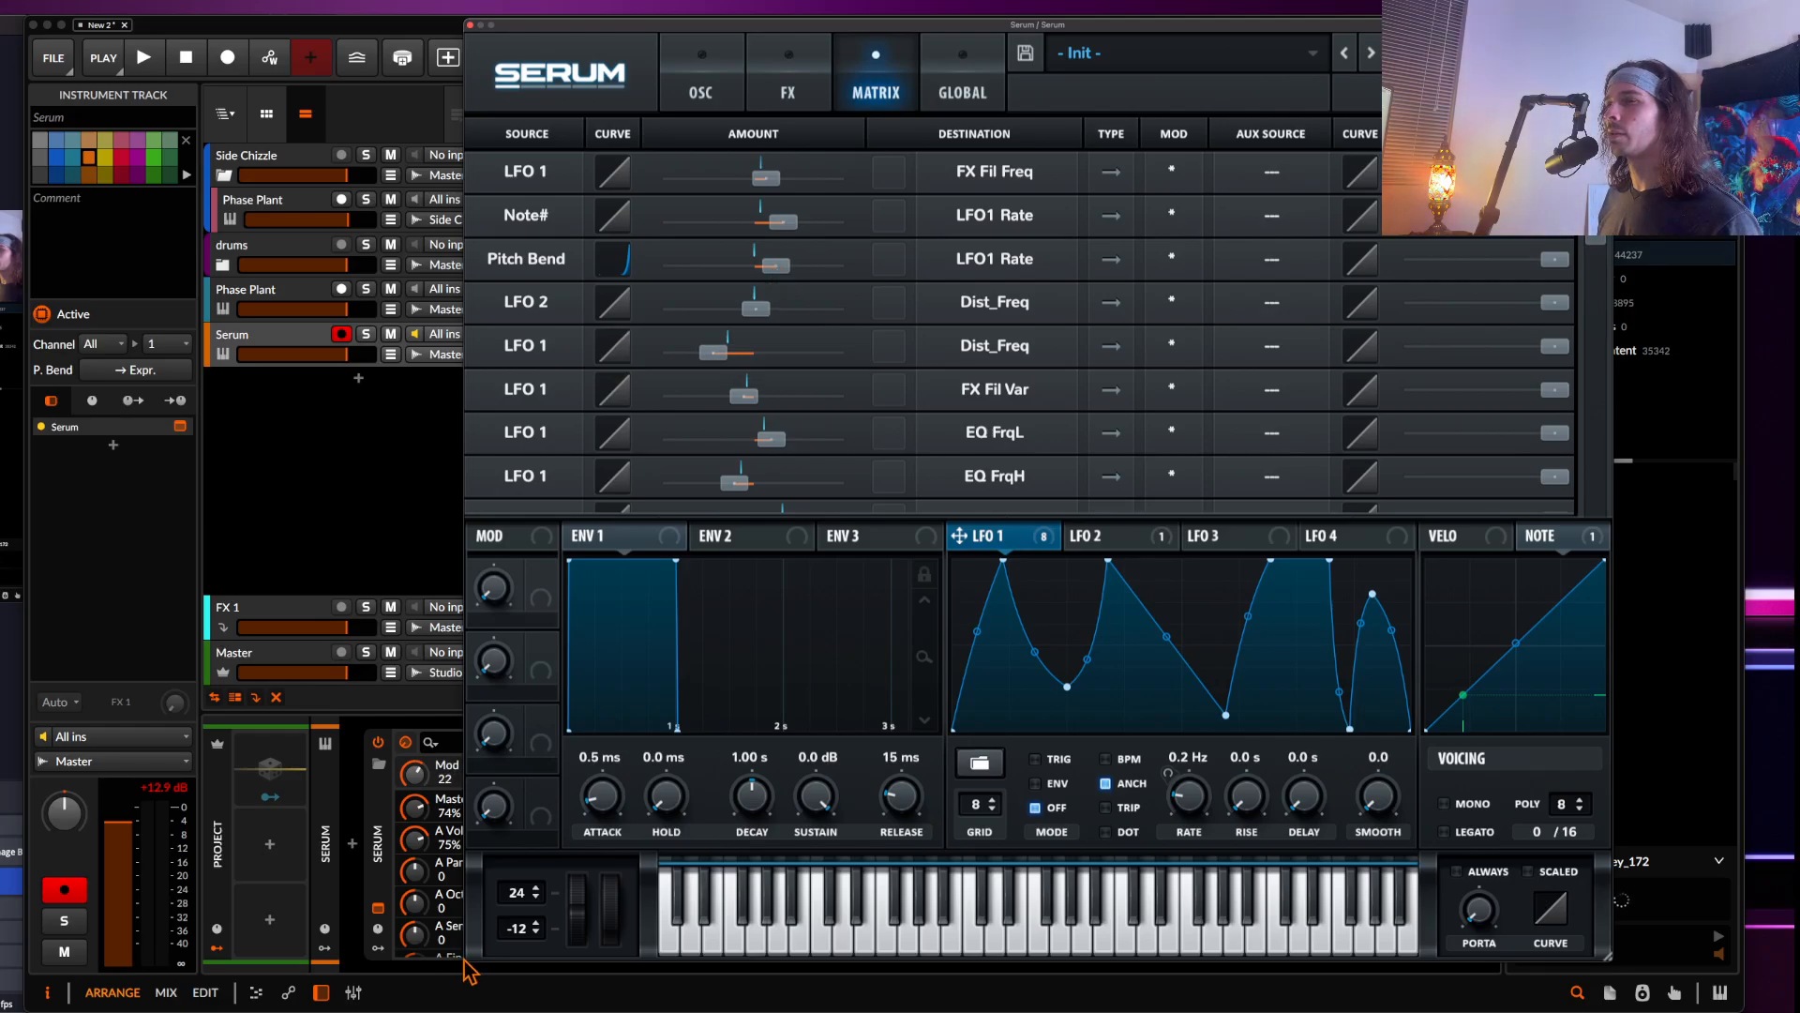
{"action": "left_click_drag", "start_coordinate": [580, 942], "coordinate": [579, 846]}
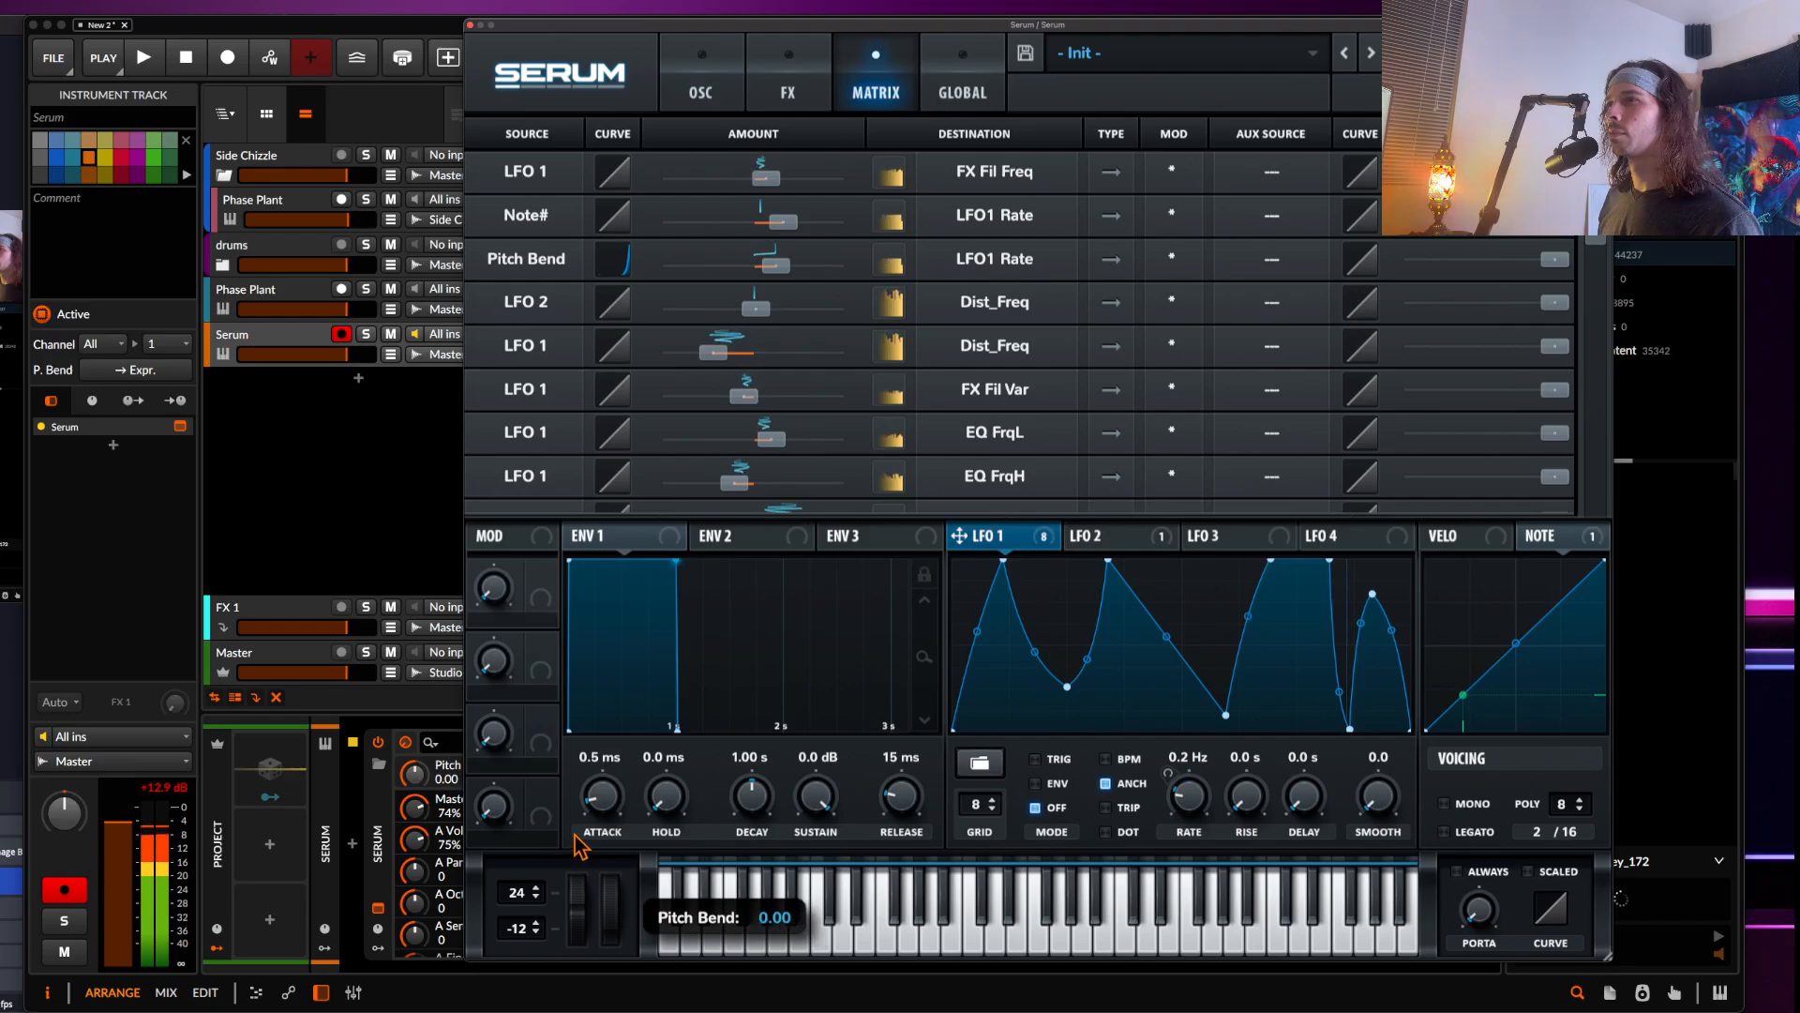
{"action": "left_click_drag", "start_coordinate": [774, 265], "coordinate": [774, 274]}
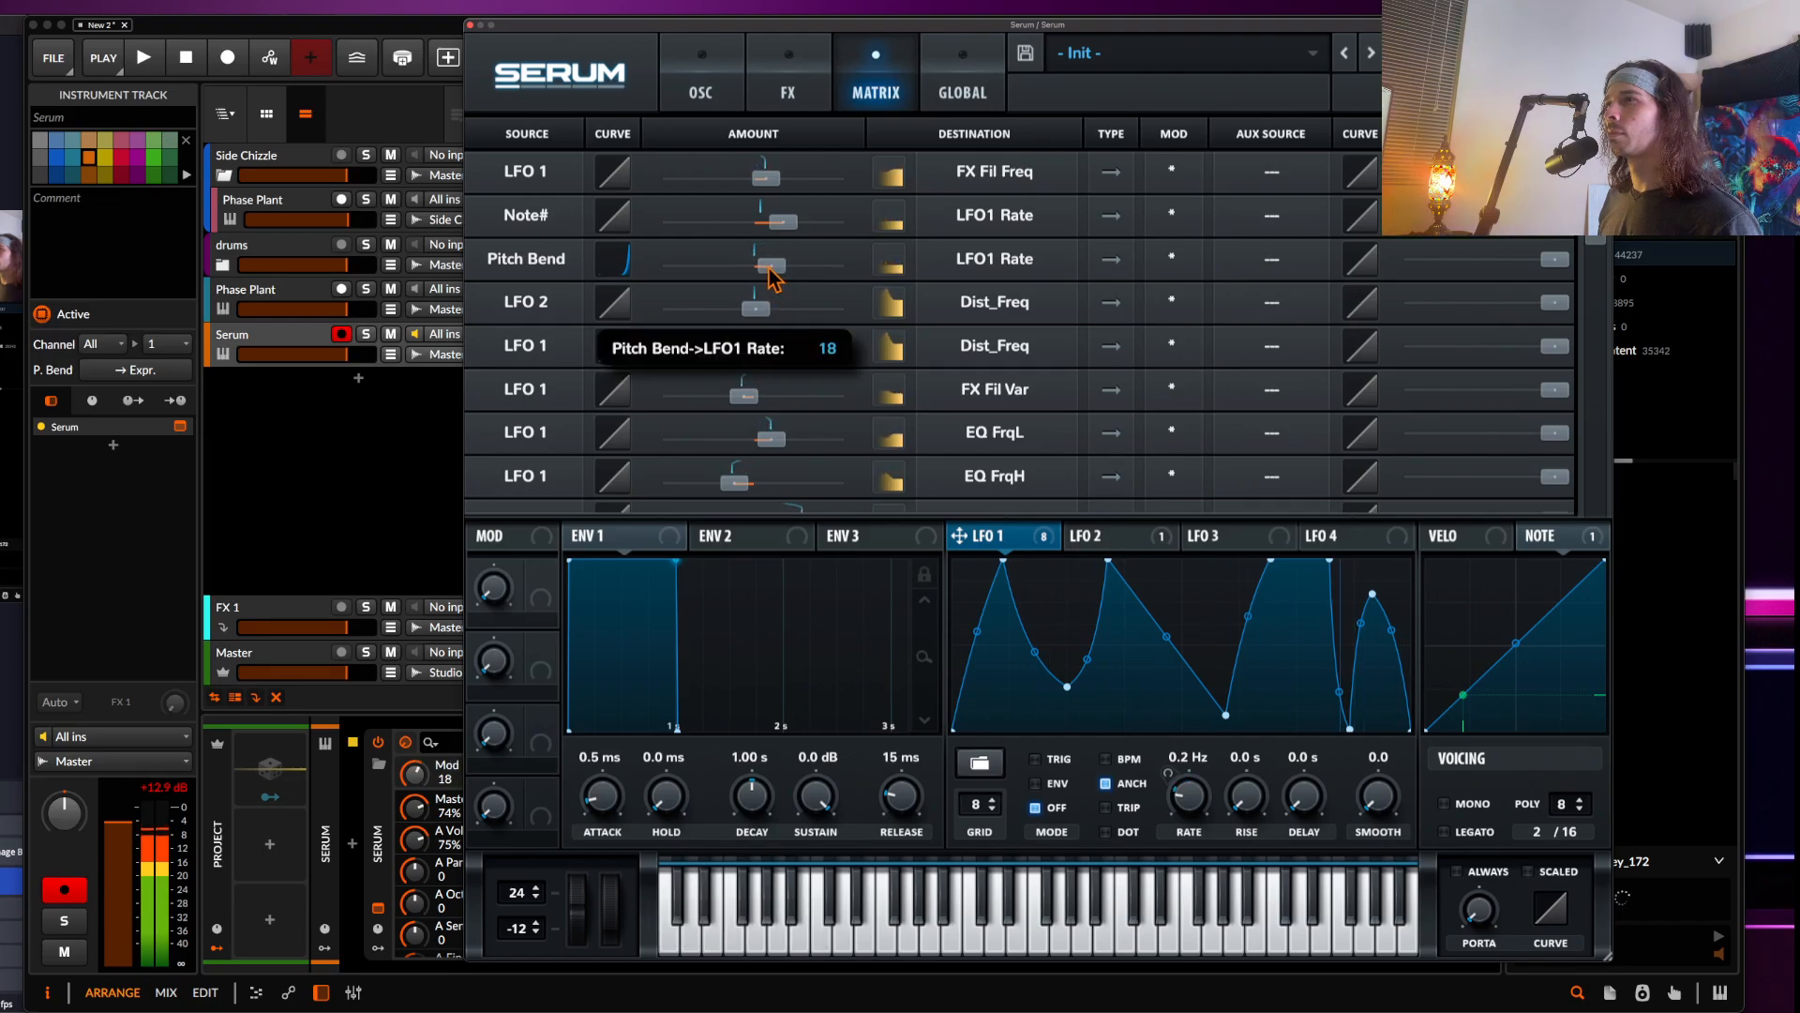
{"action": "left_click_drag", "start_coordinate": [583, 933], "coordinate": [565, 868]}
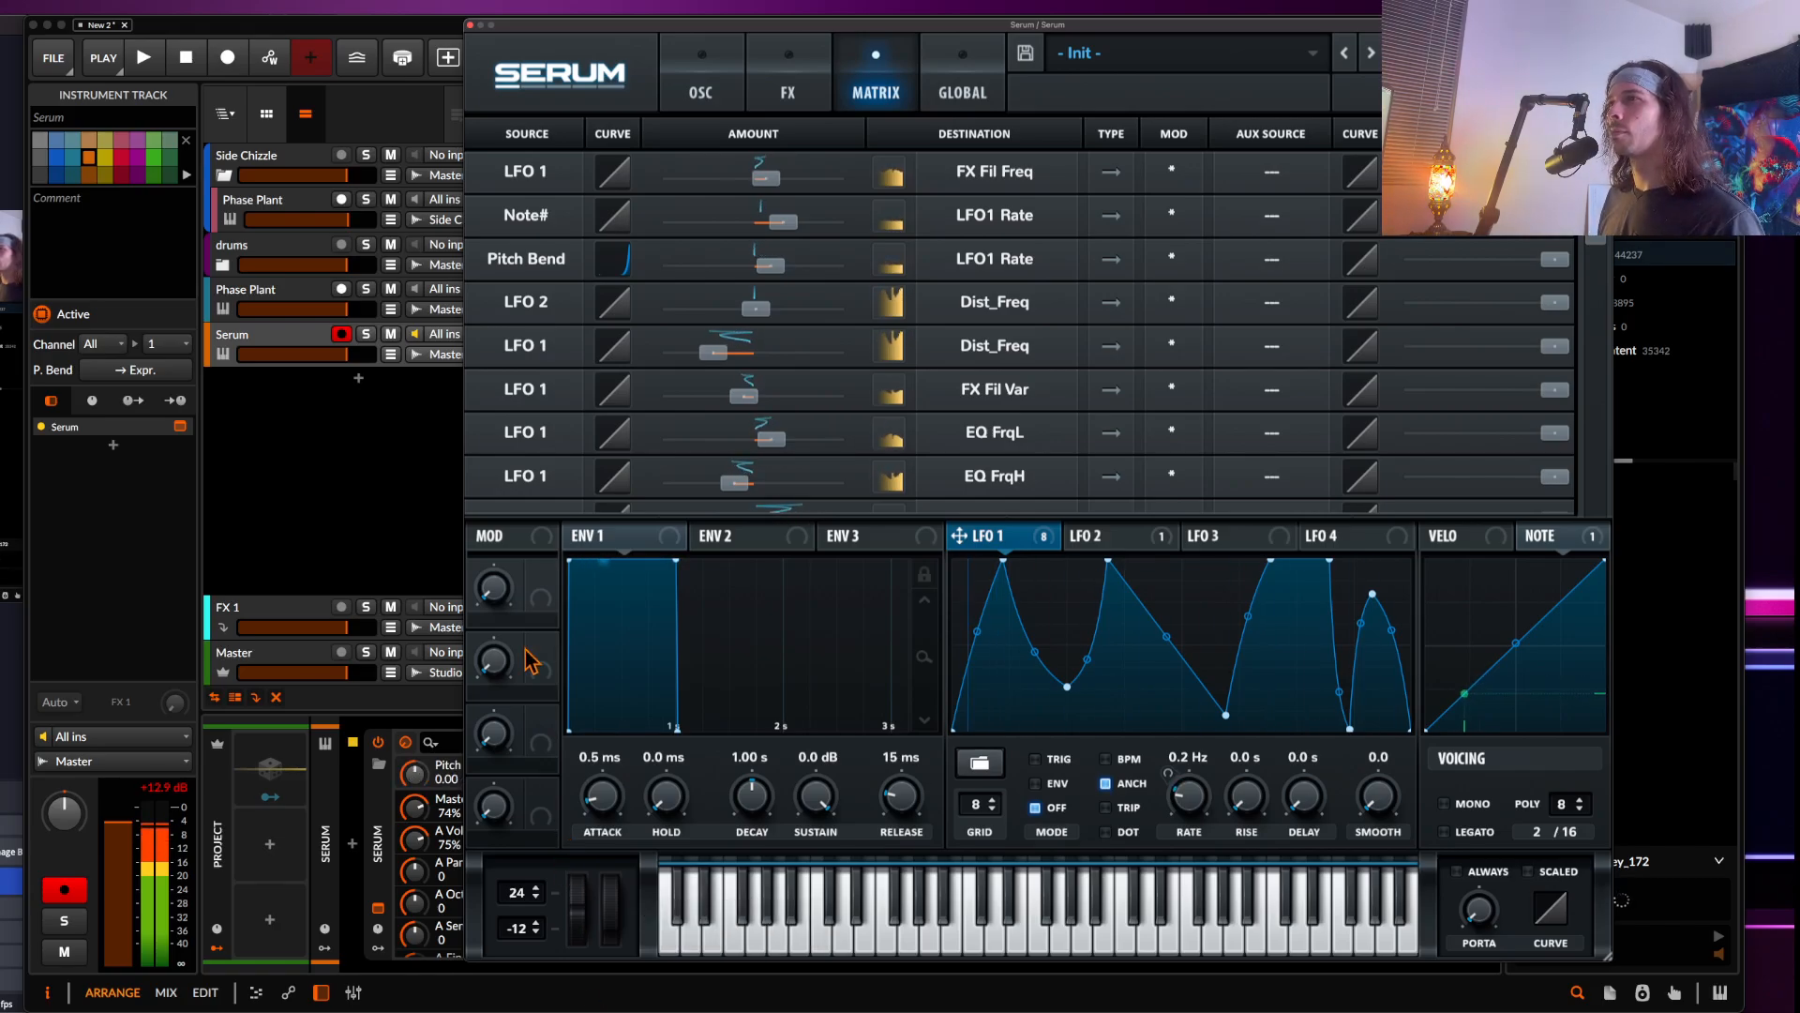
Close the Serum window and insert the Multipass effect after Serum on the track
{"action": "left_click", "coordinate": [701, 84]}
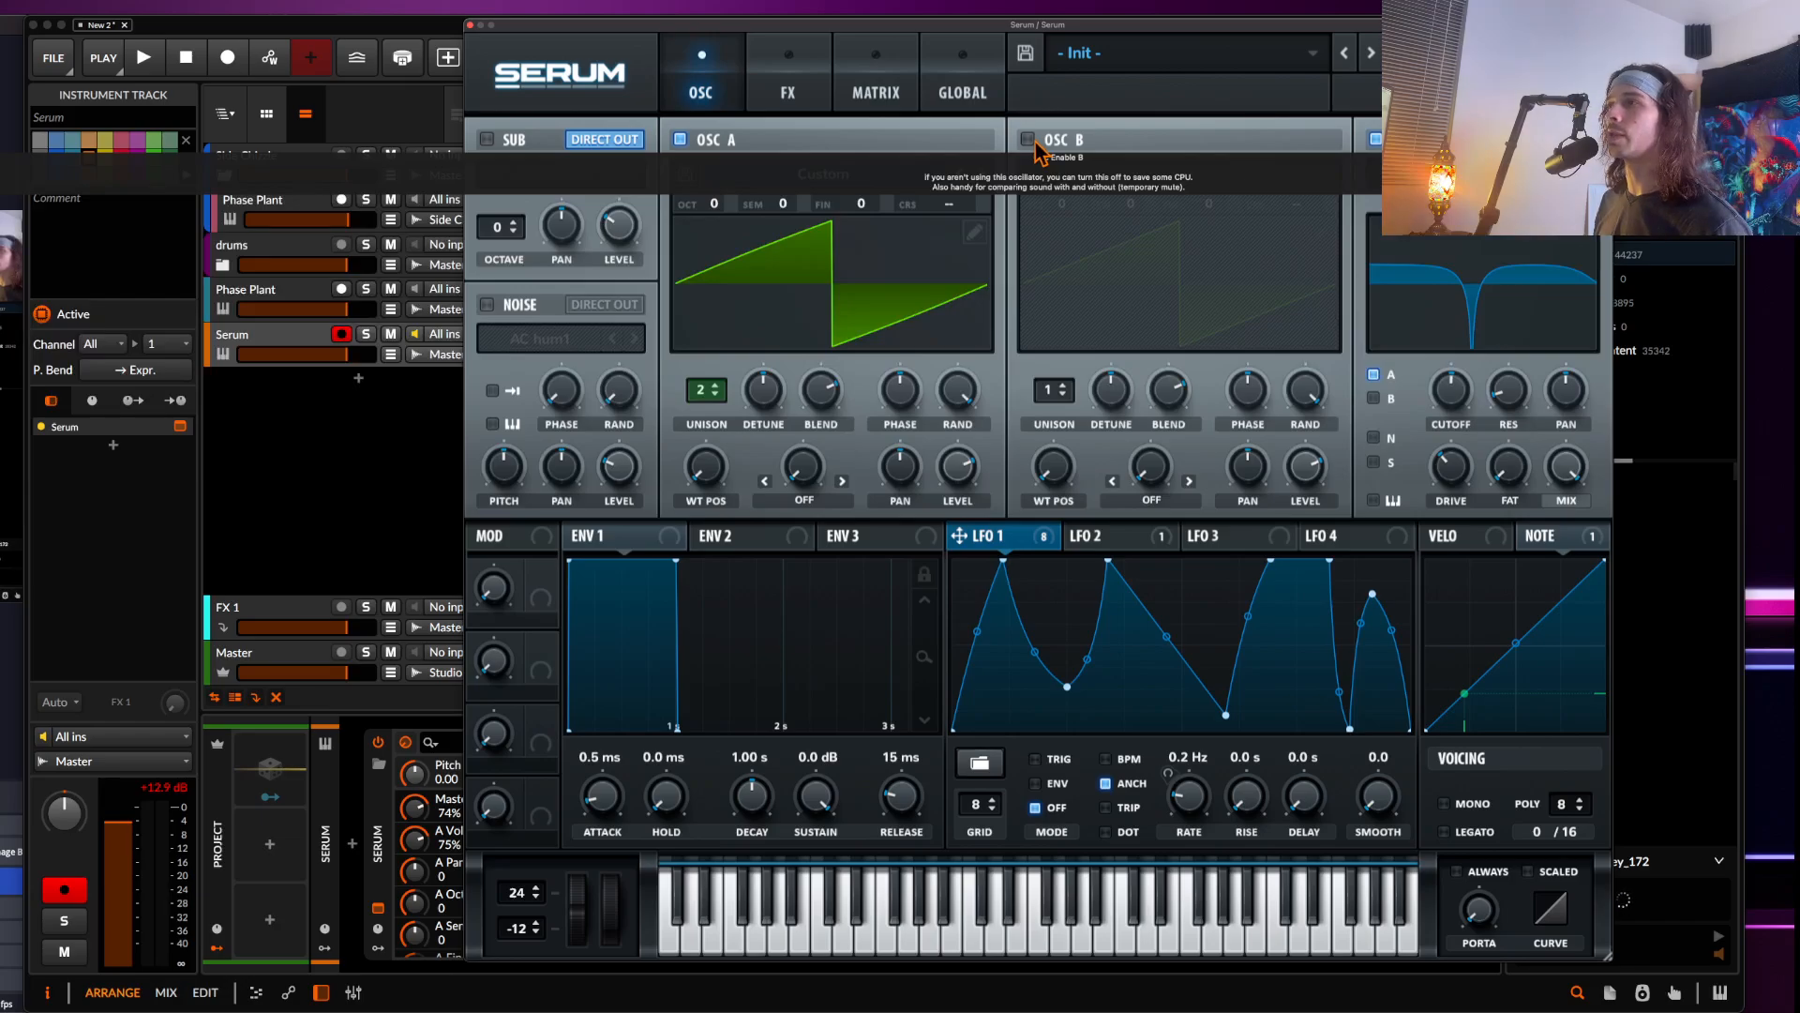
{"action": "left_click", "coordinate": [472, 25]}
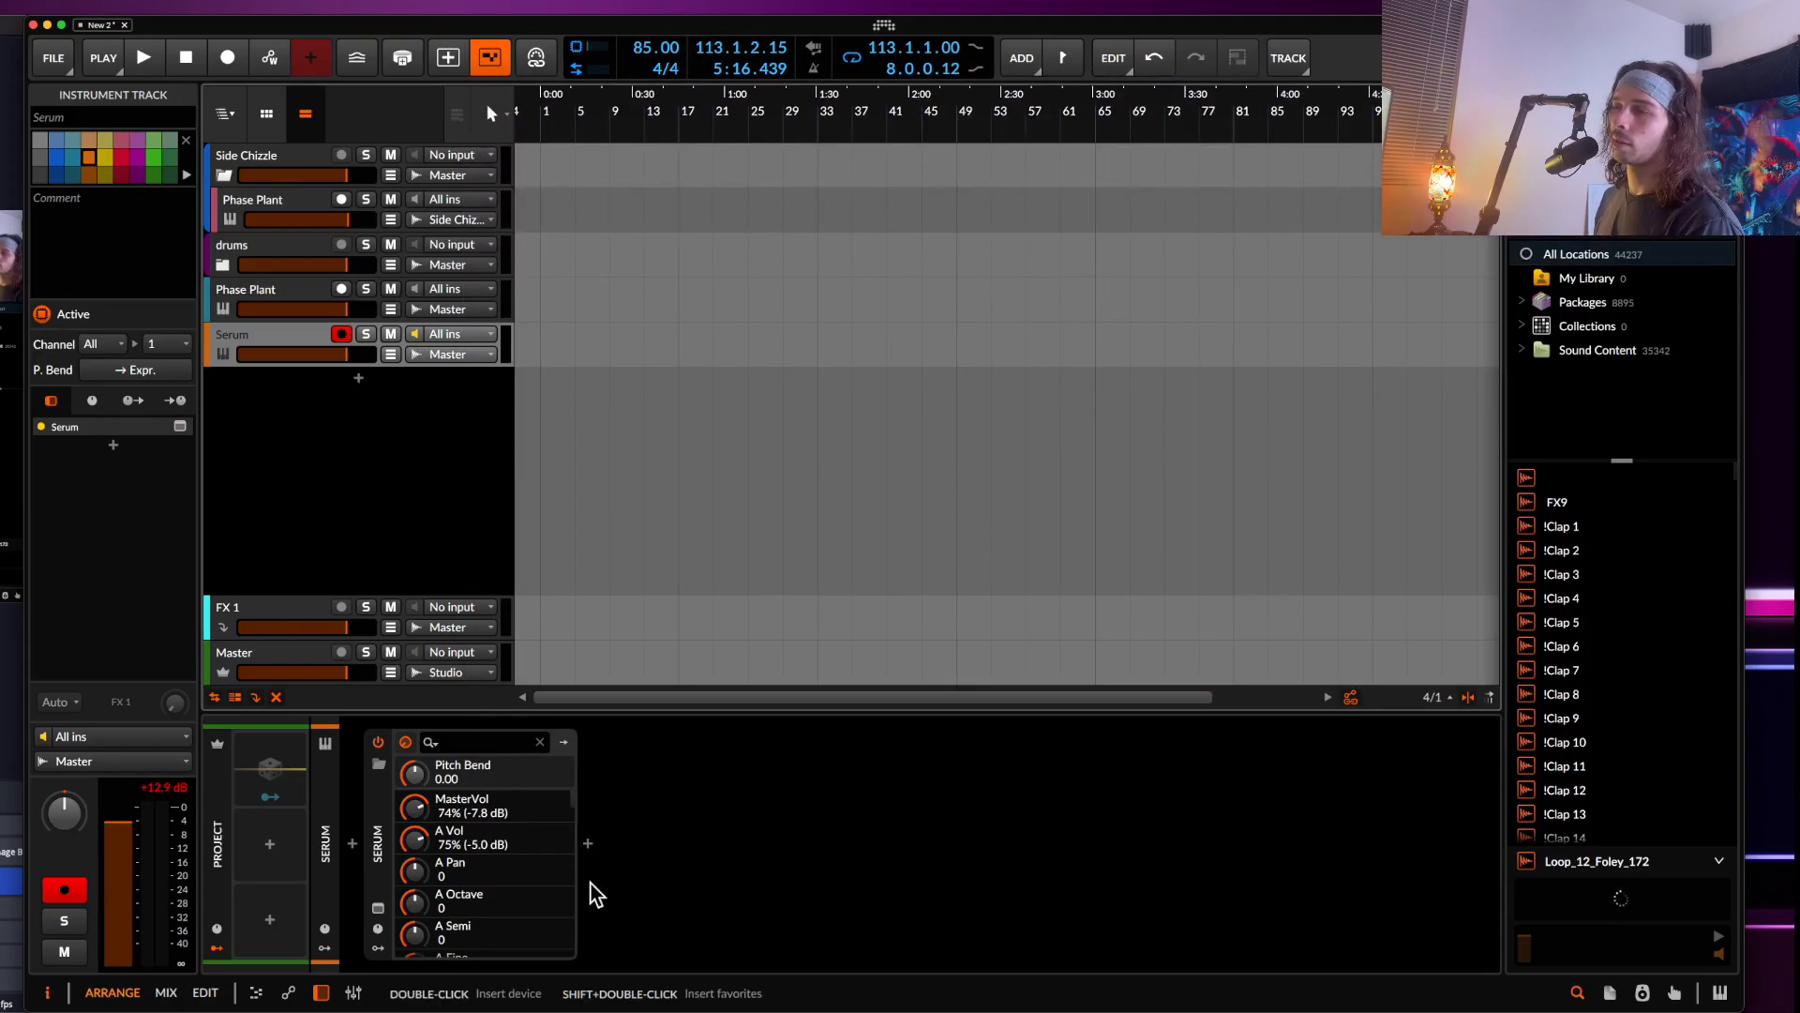
{"action": "double_click", "coordinate": [588, 853]}
{"action": "type", "text": "MUL"}
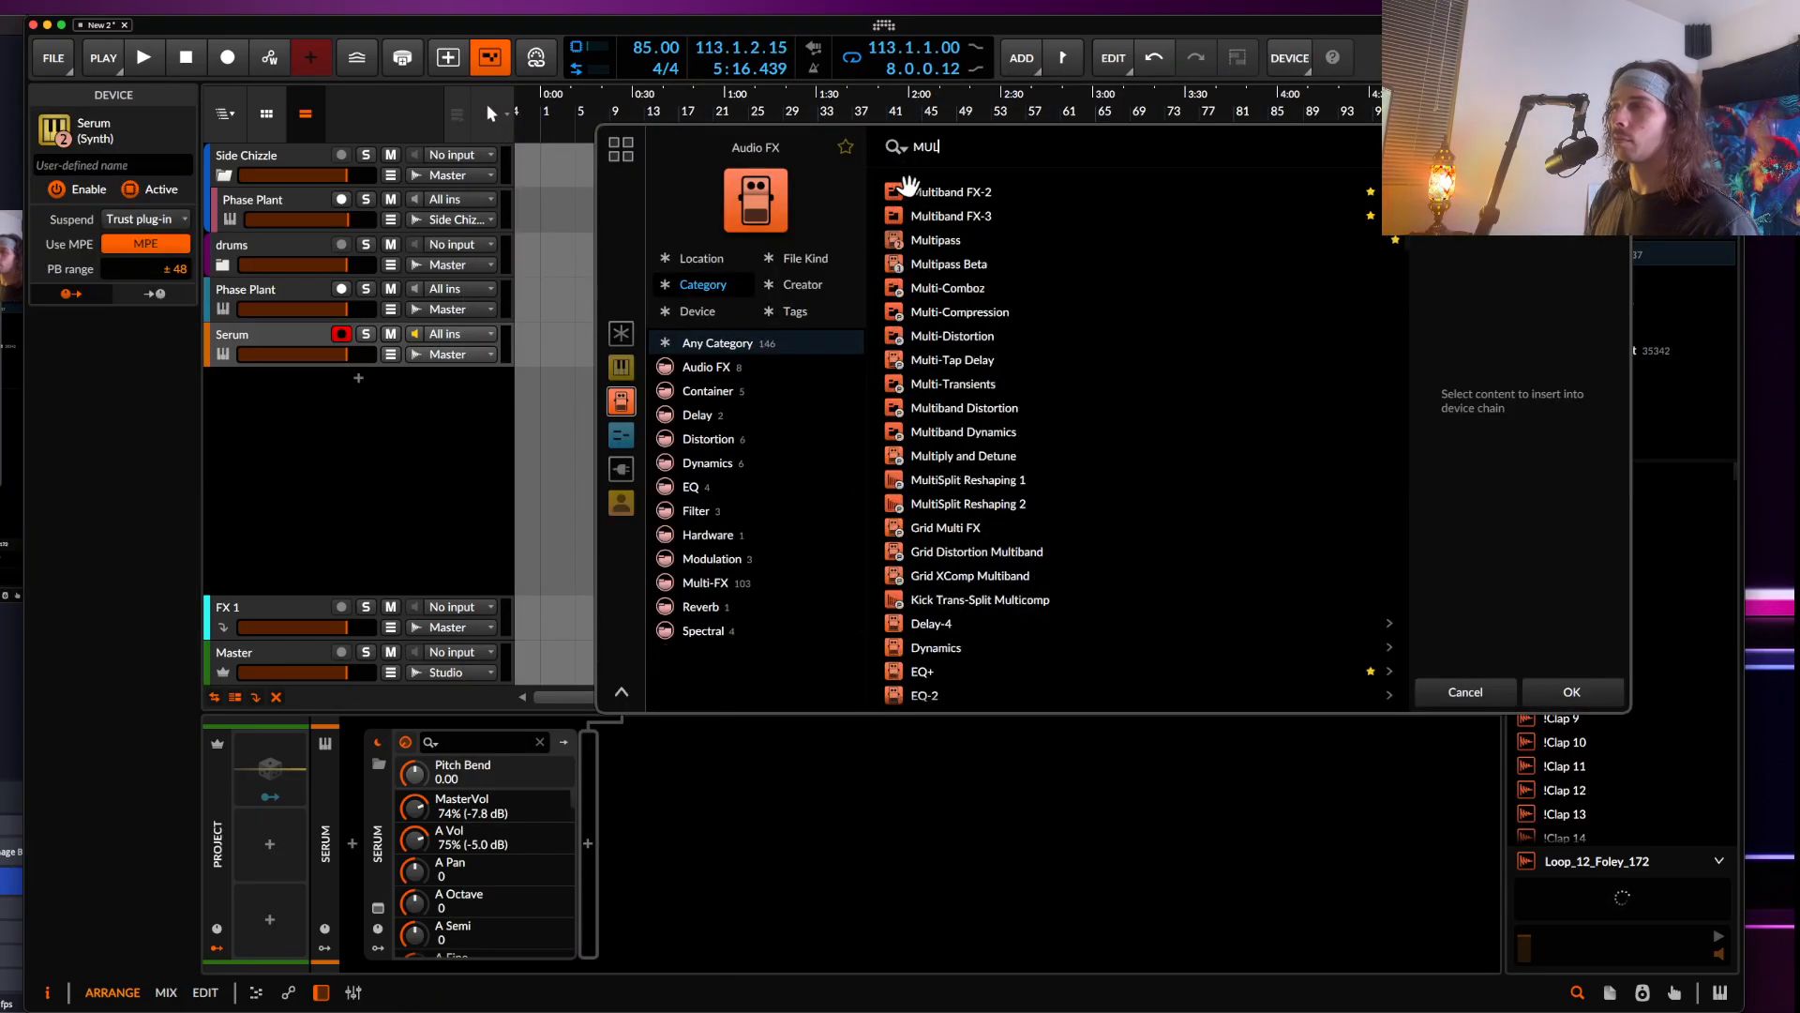
{"action": "left_click", "coordinate": [966, 240]}
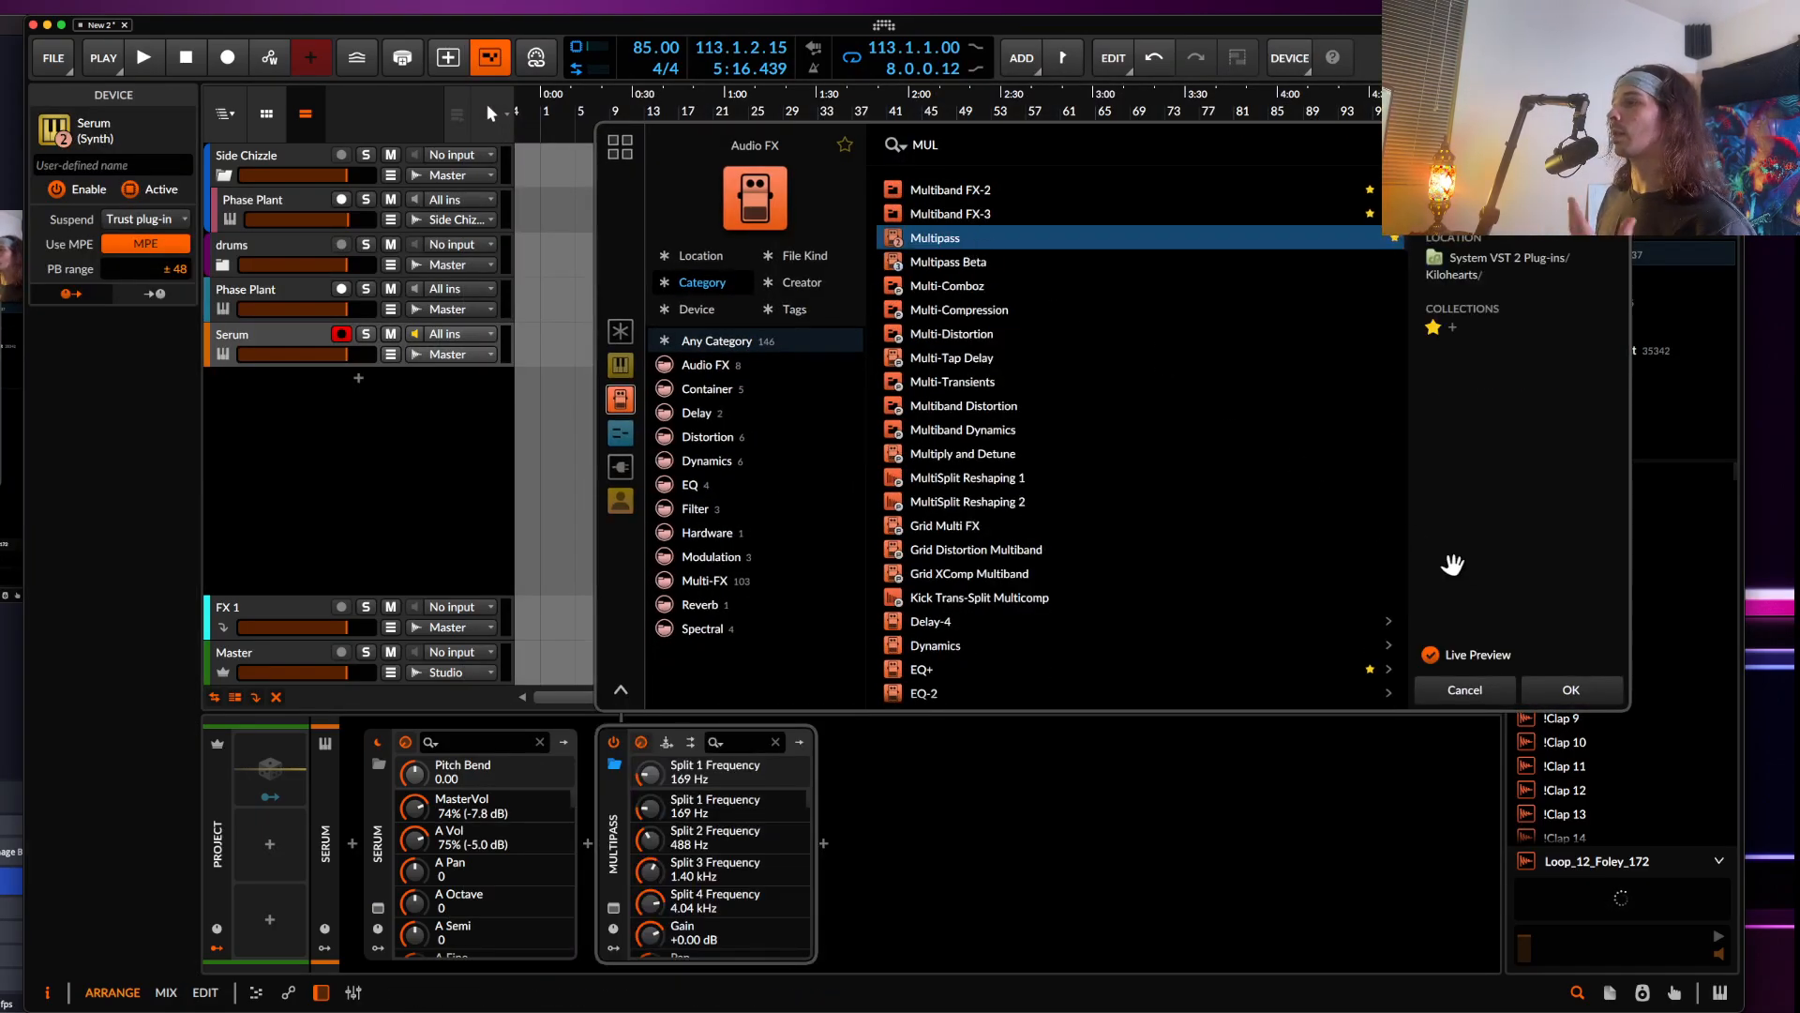
{"action": "left_click", "coordinate": [1571, 691]}
Load the CYBERSTRIKE FILTER preset from the AETURNUM 6 MULTIPASS user folder into Multipass
{"action": "left_click_drag", "start_coordinate": [573, 150], "coordinate": [381, 67]}
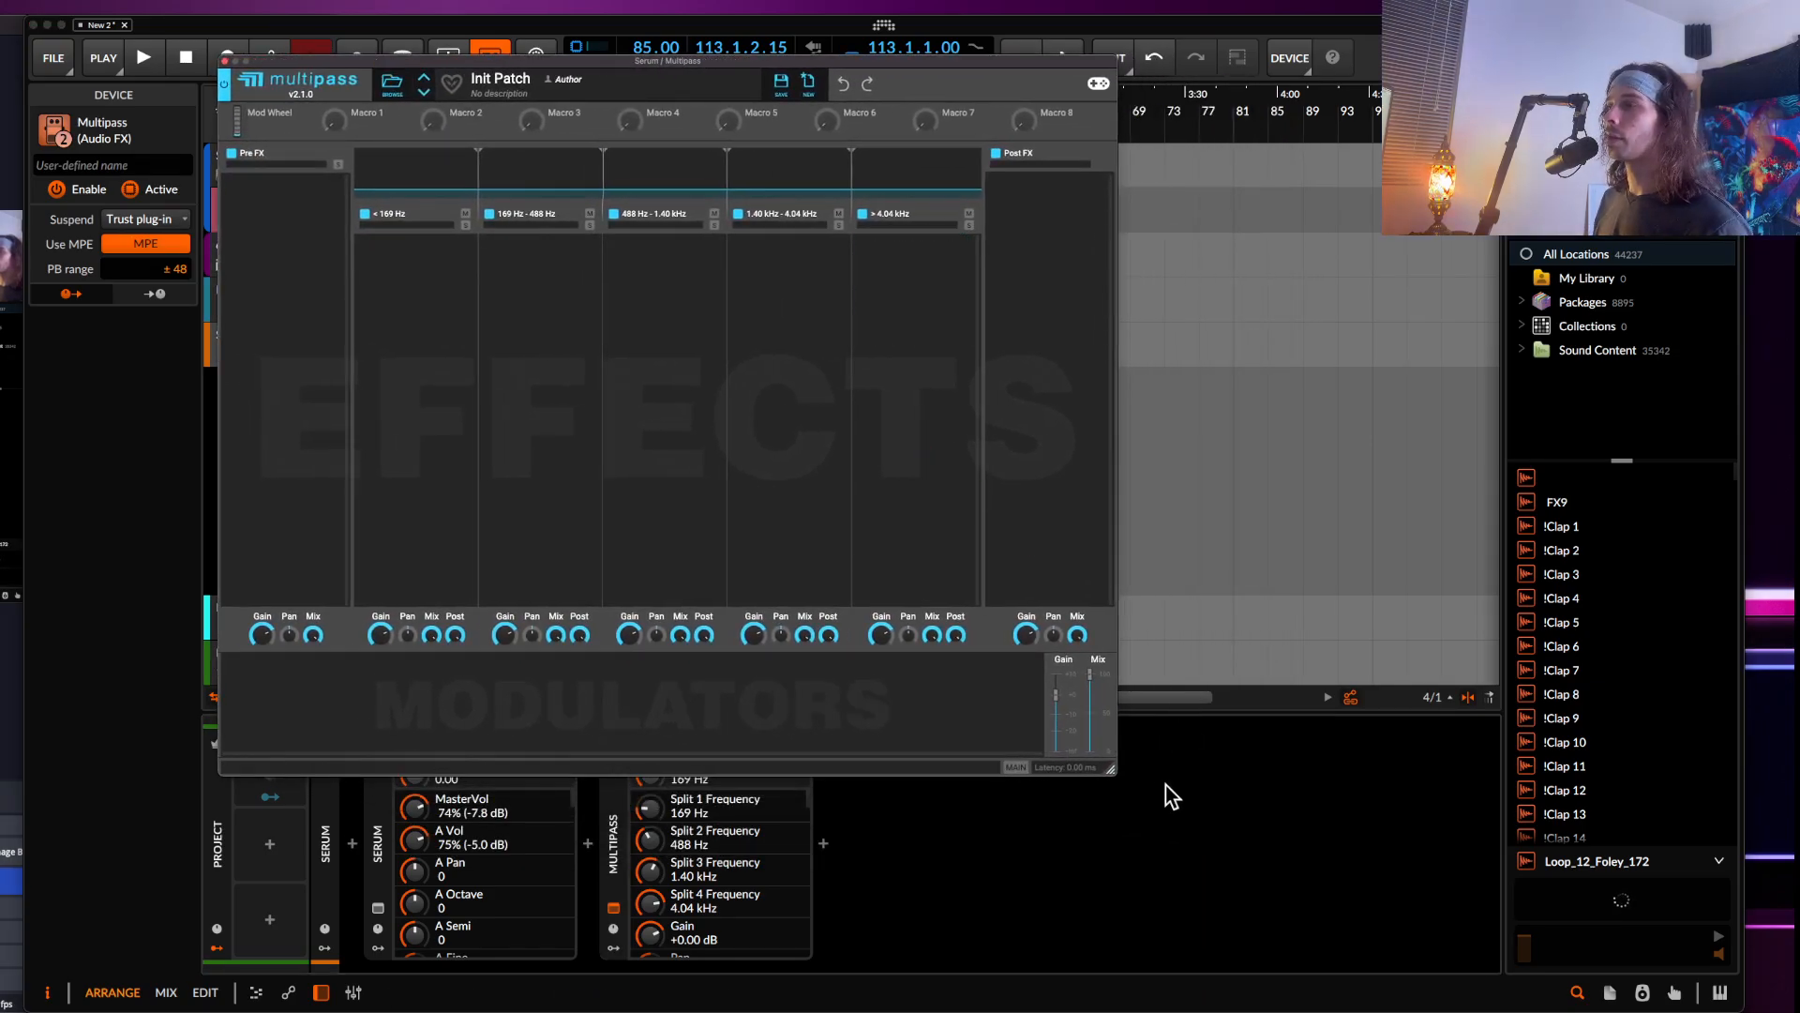
{"action": "left_click_drag", "start_coordinate": [1109, 771], "coordinate": [1537, 980]}
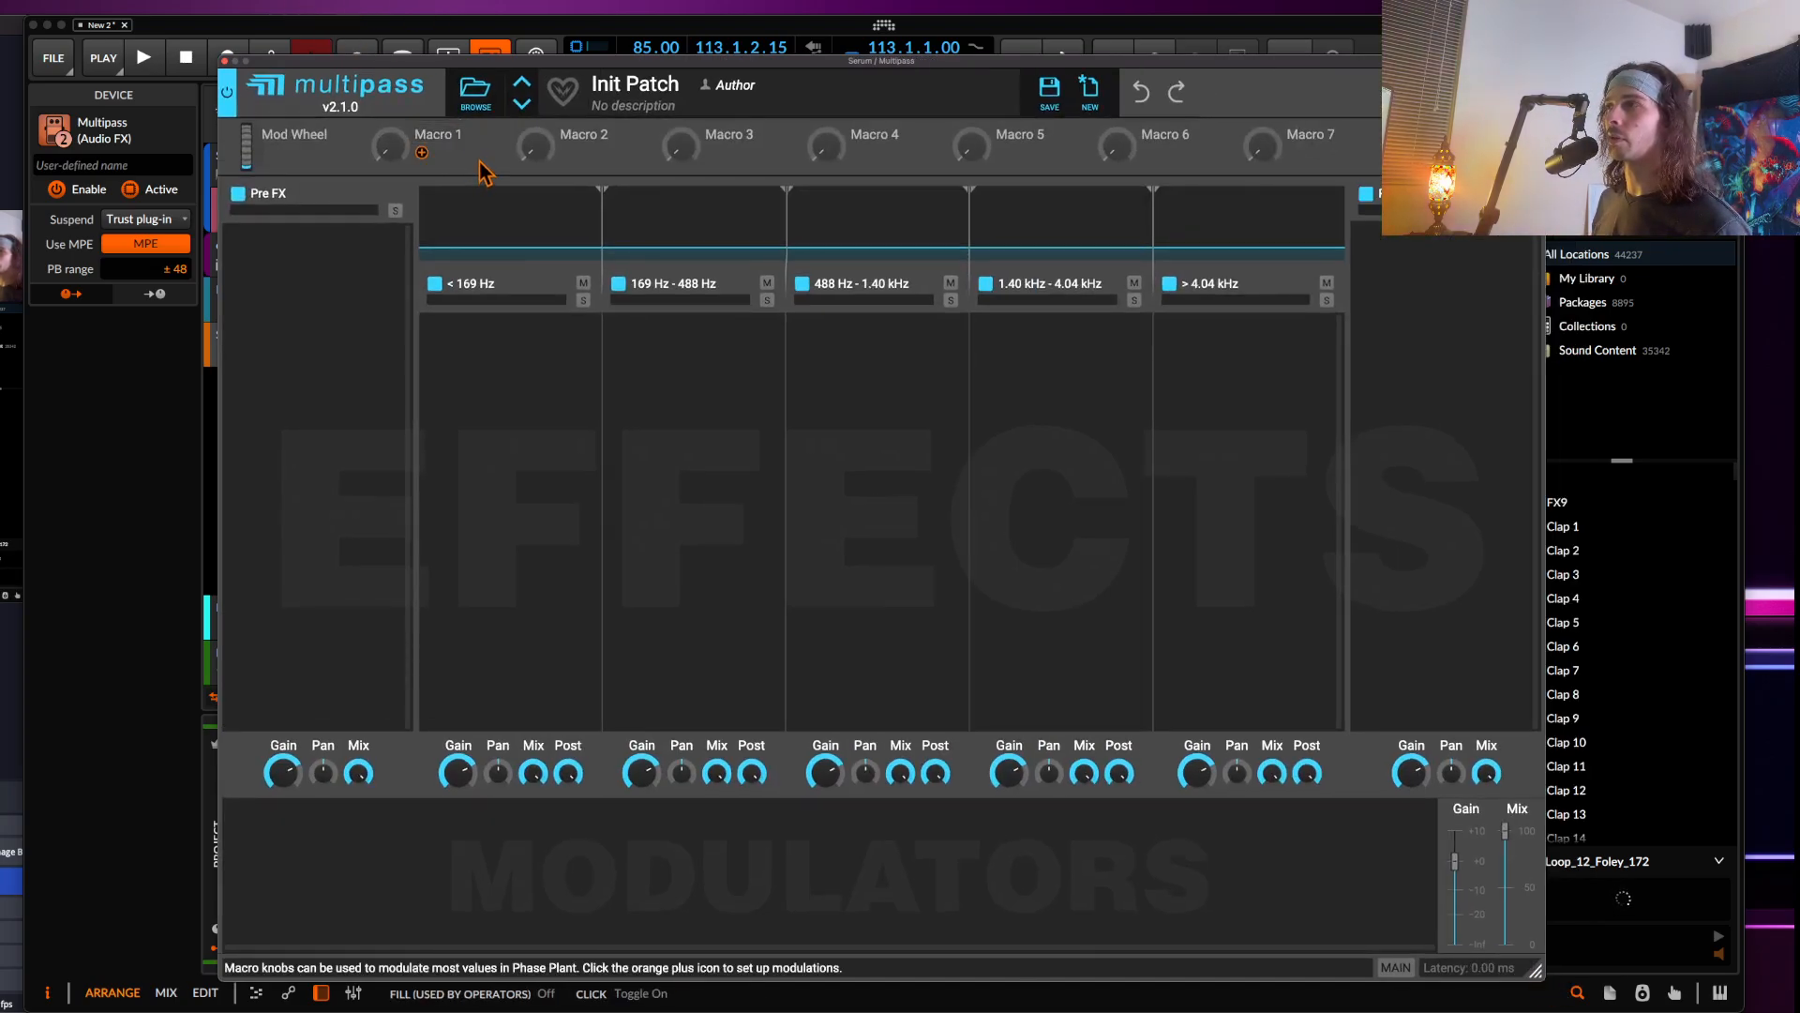
{"action": "left_click", "coordinate": [476, 91]}
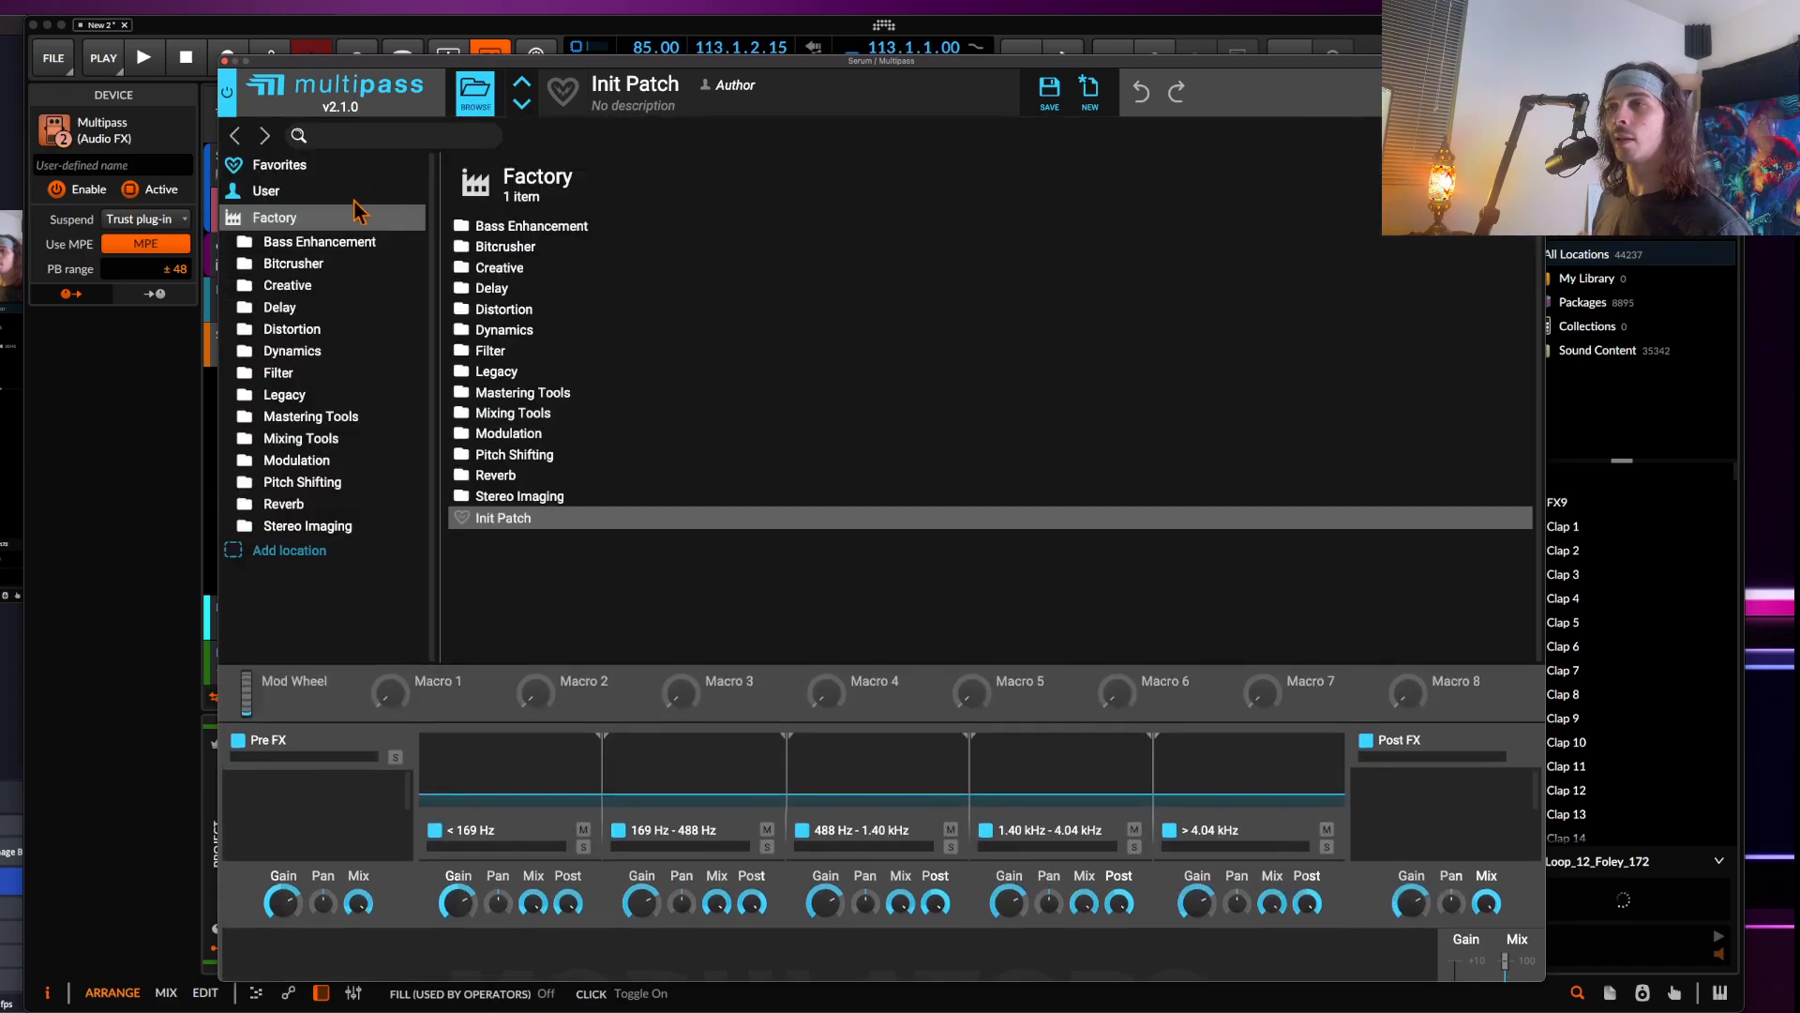
{"action": "left_click", "coordinate": [265, 190]}
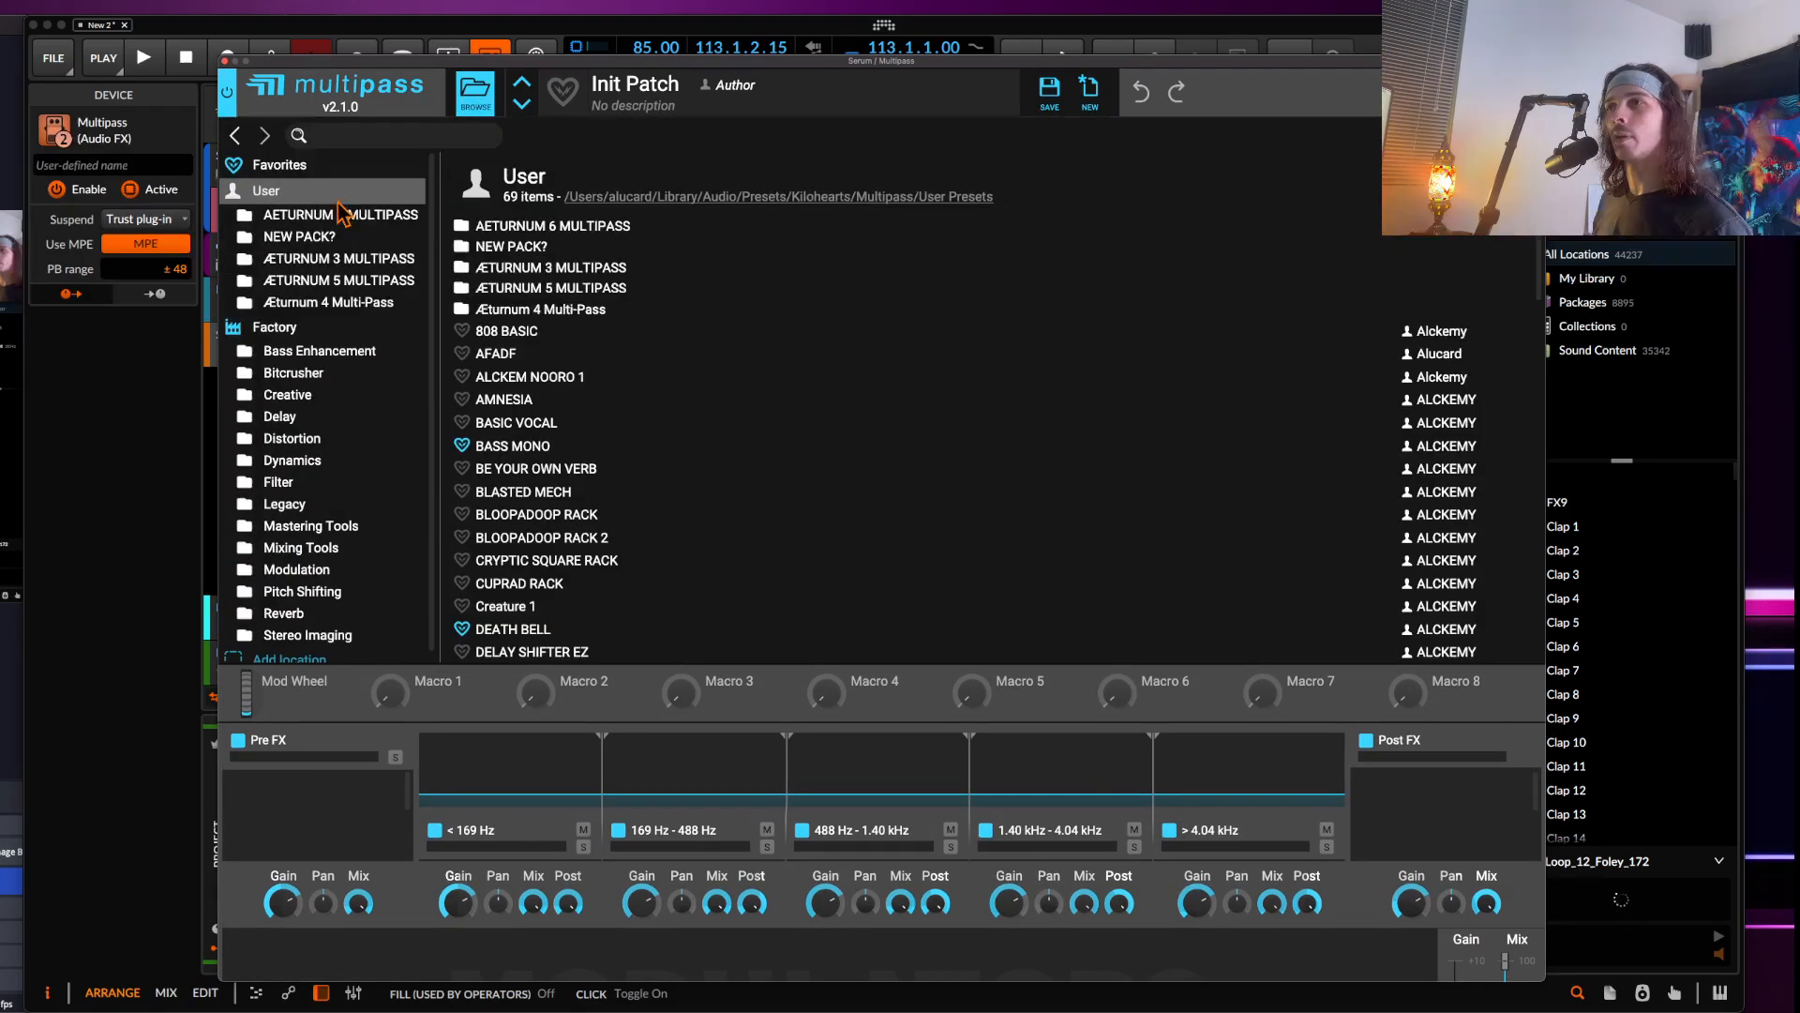
{"action": "left_click", "coordinate": [516, 226]}
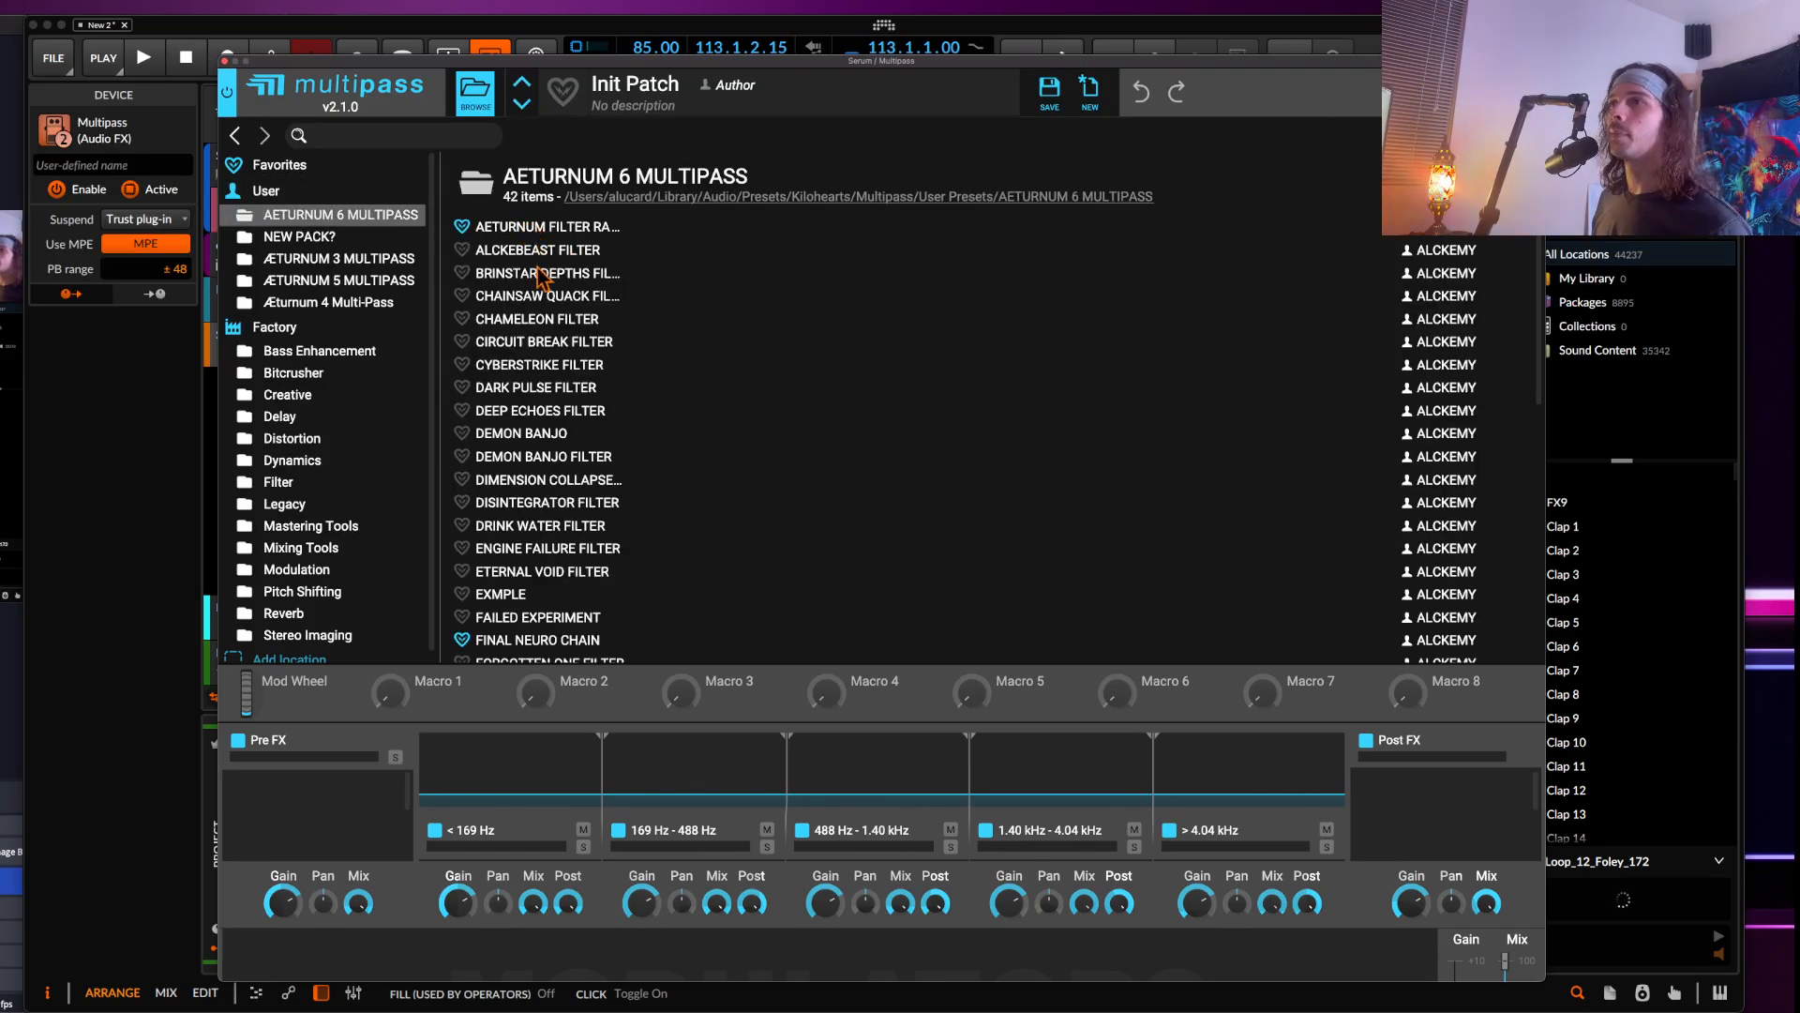
{"action": "left_click", "coordinate": [542, 364]}
{"action": "left_click", "coordinate": [476, 90]}
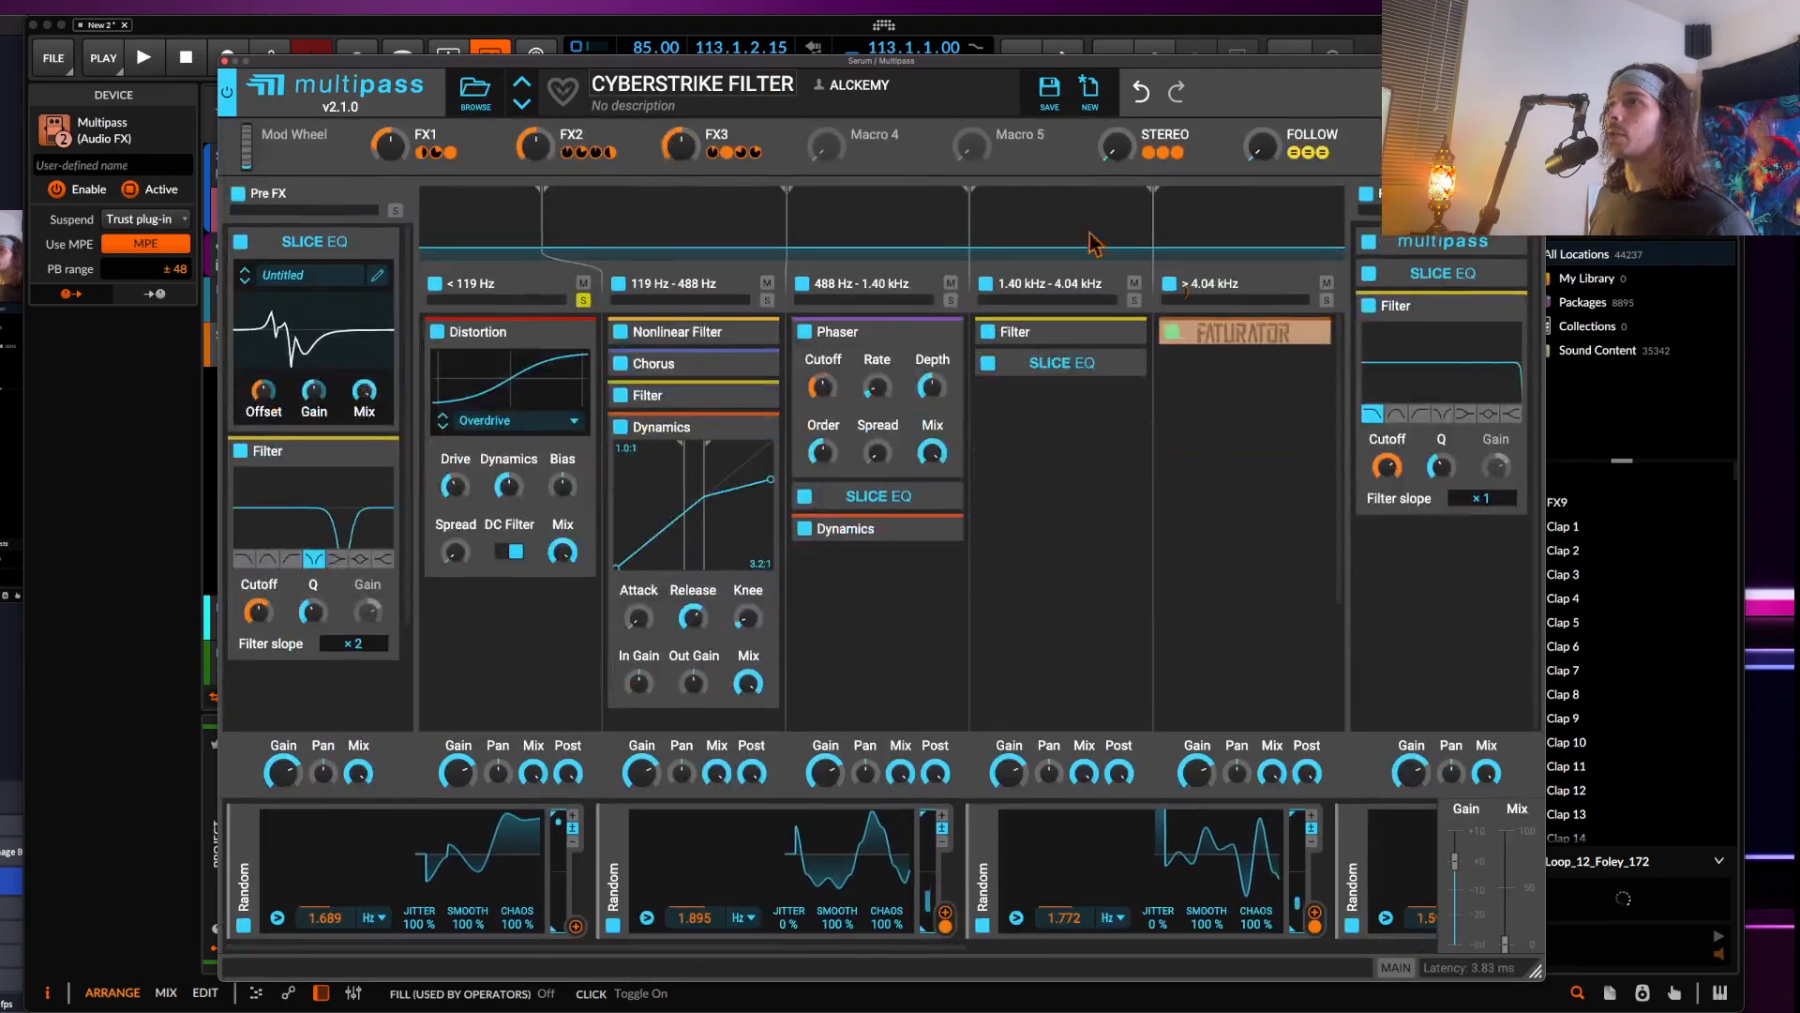
Close the Multipass window and delete the Multipass device from the Serum track
{"action": "left_click_drag", "start_coordinate": [1507, 941], "coordinate": [1508, 827]}
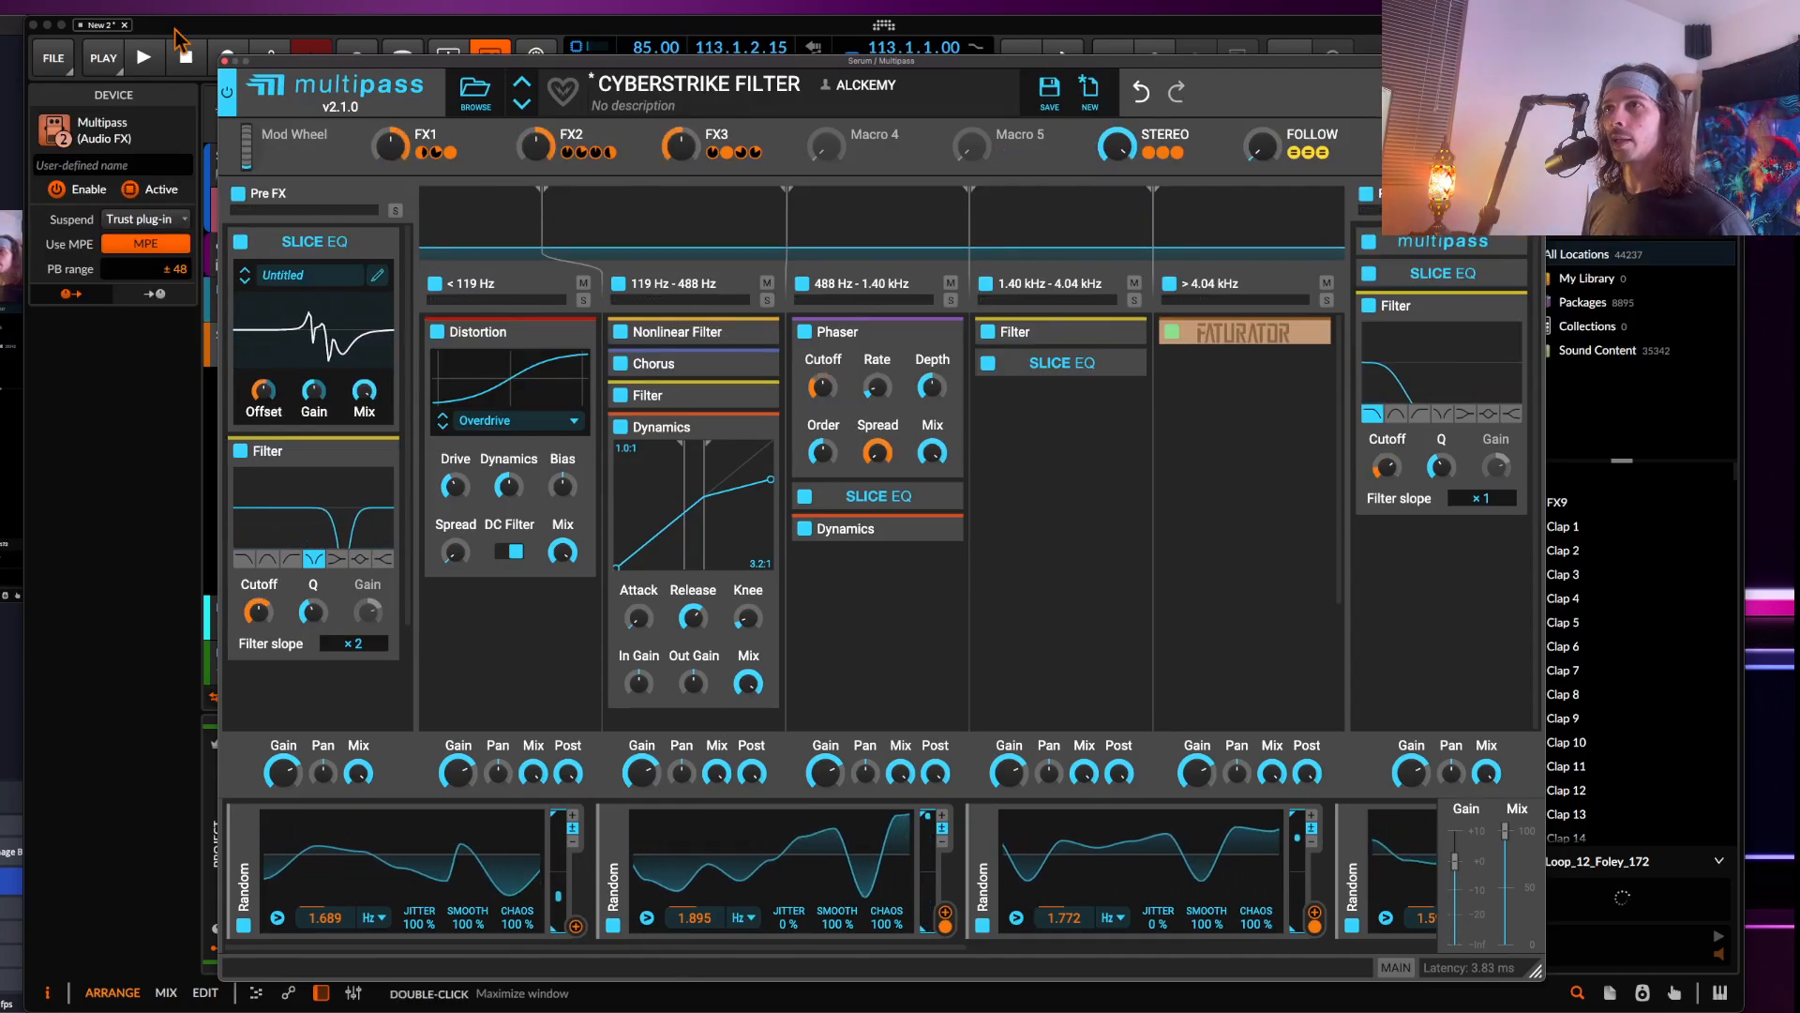
{"action": "left_click", "coordinate": [225, 62]}
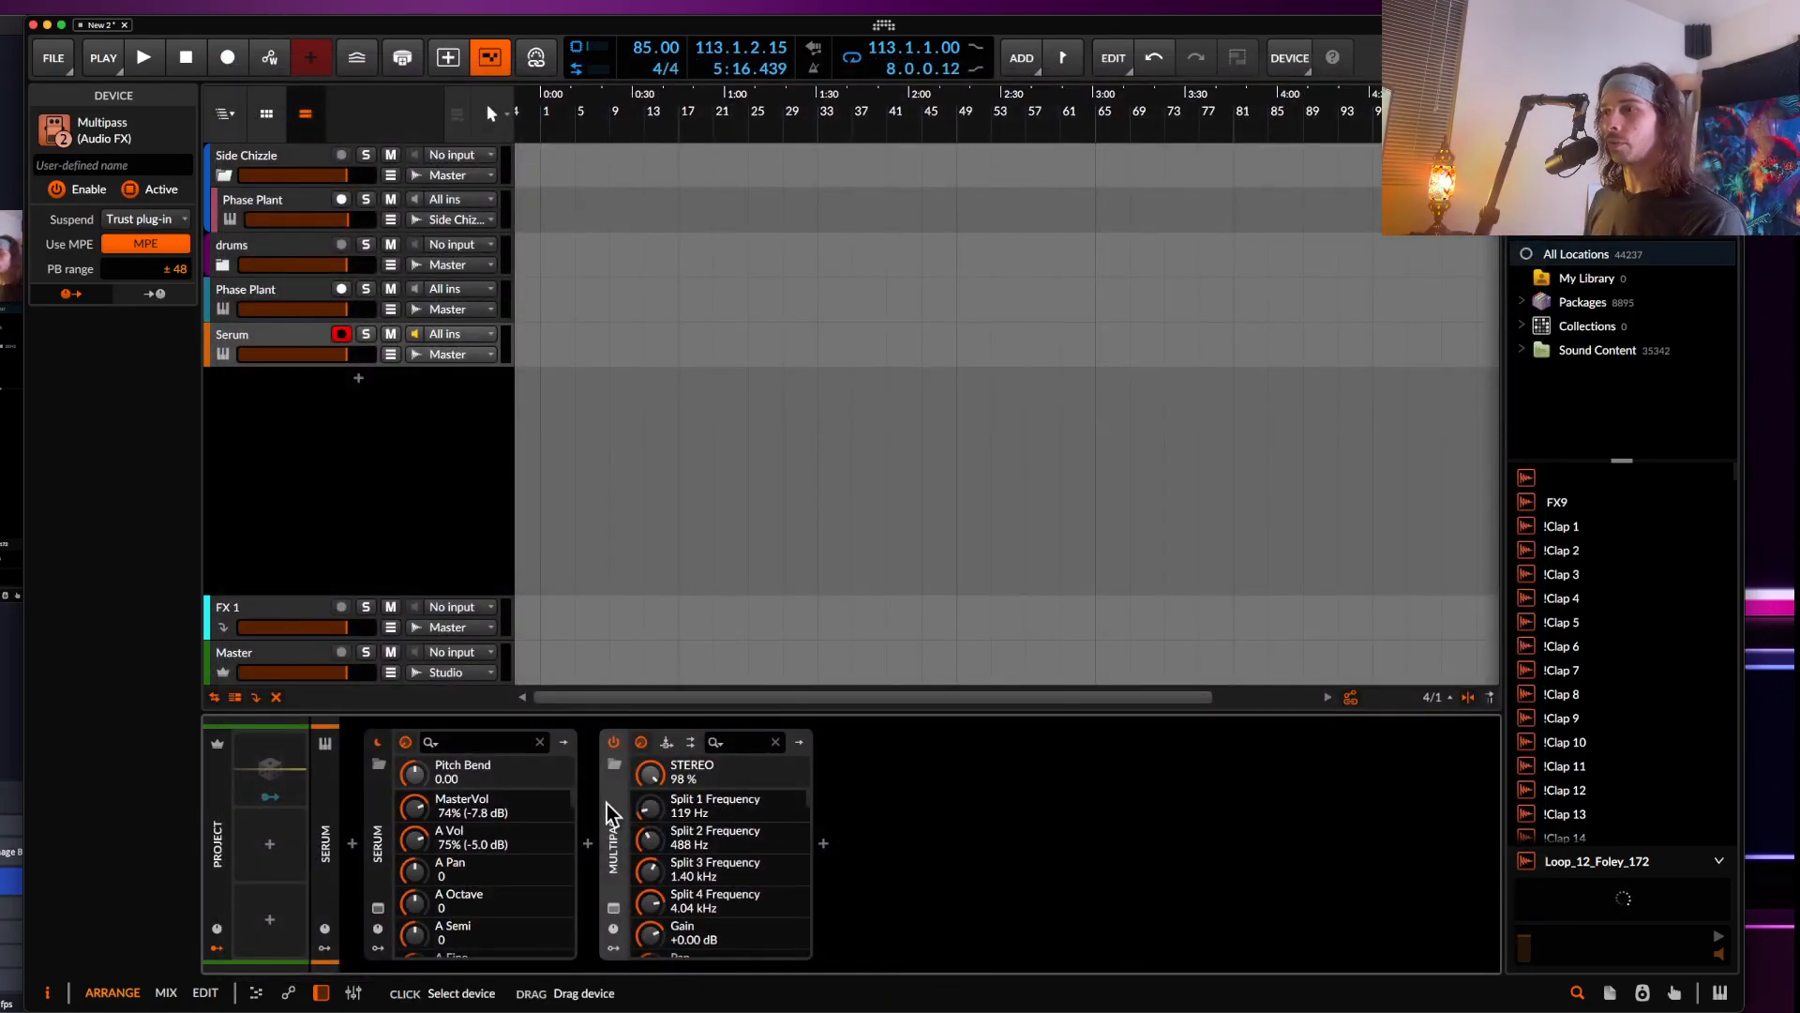
{"action": "key", "text": "Delete"}
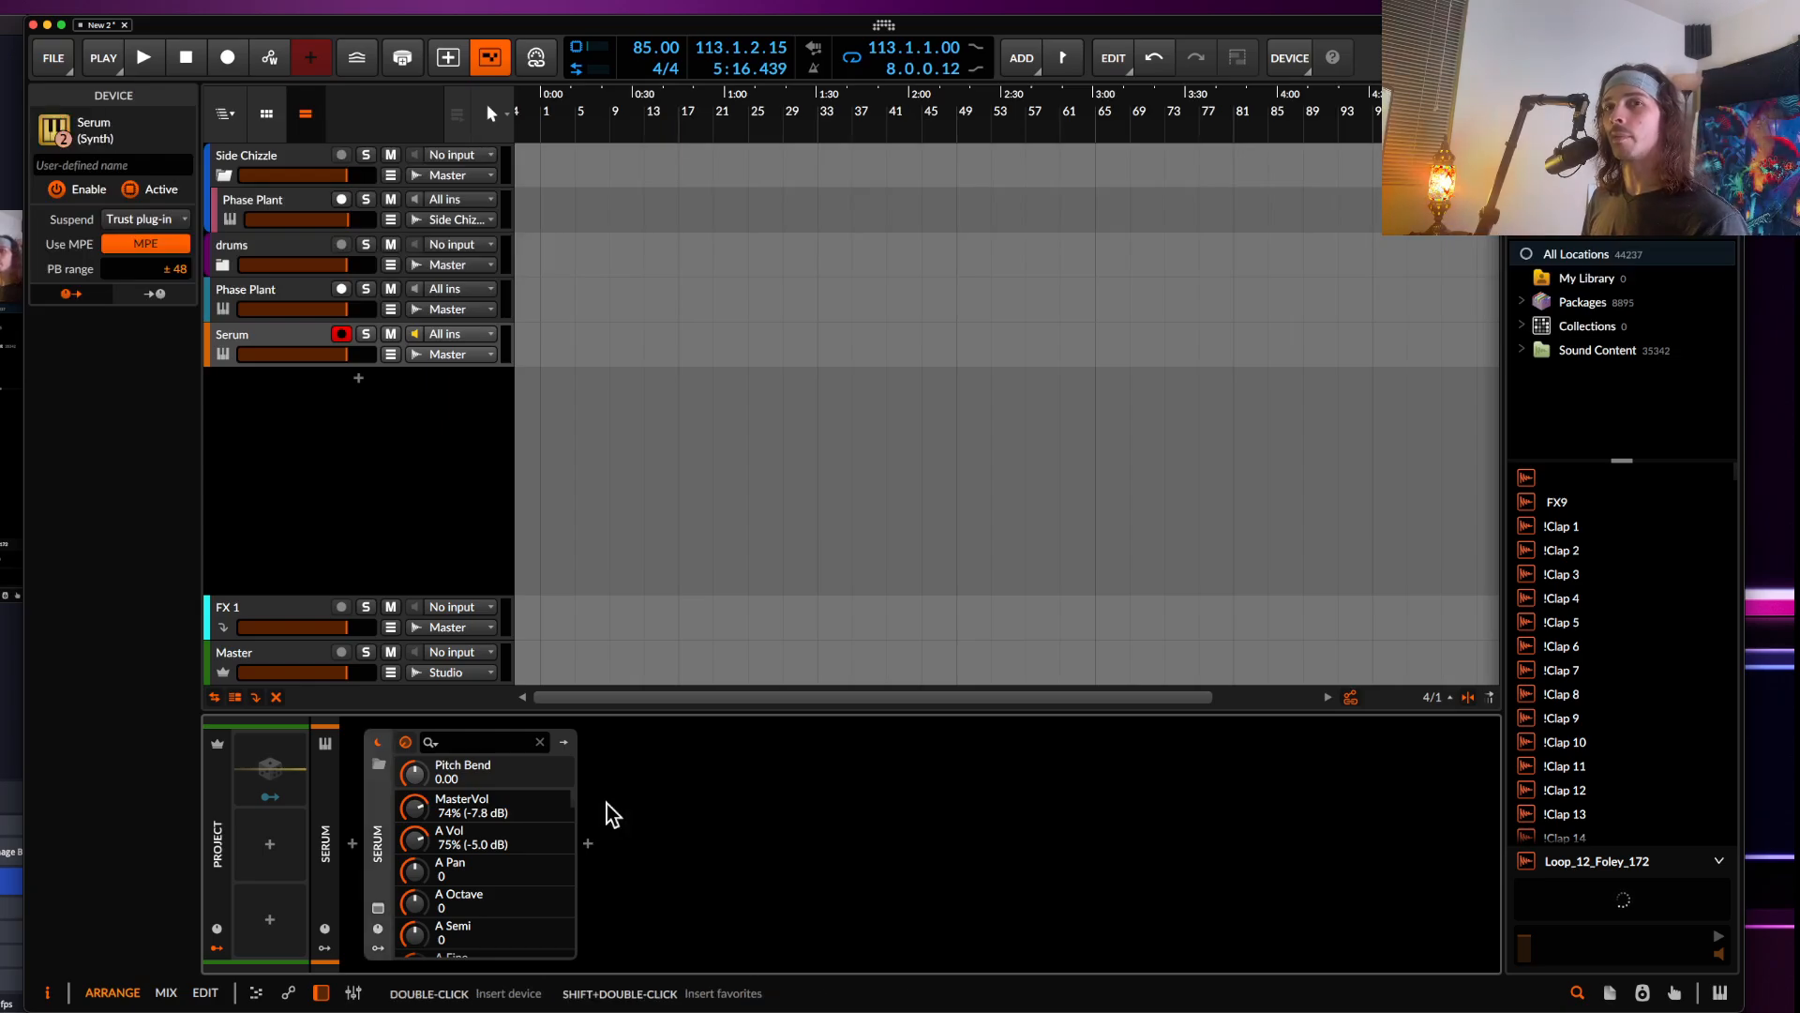
Open Serum and resample its output into oscillator A's wavetable
{"action": "left_click", "coordinate": [378, 908]}
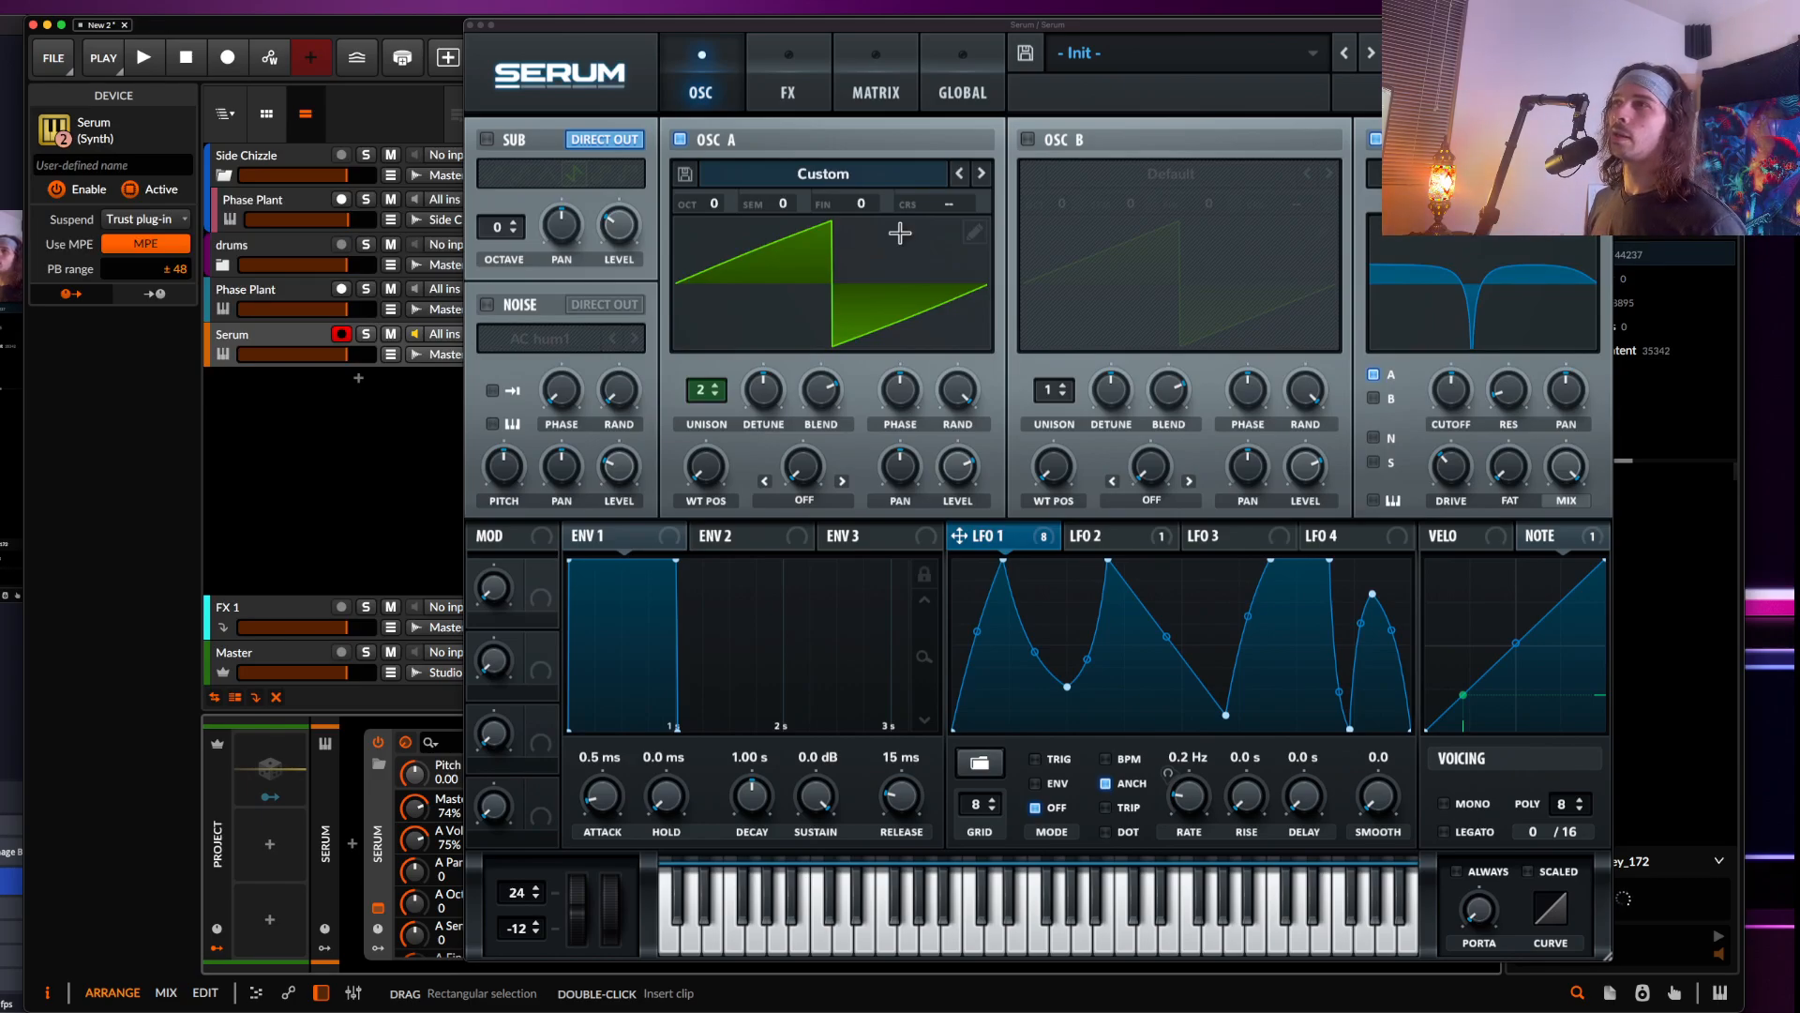
{"action": "left_click", "coordinate": [812, 86]}
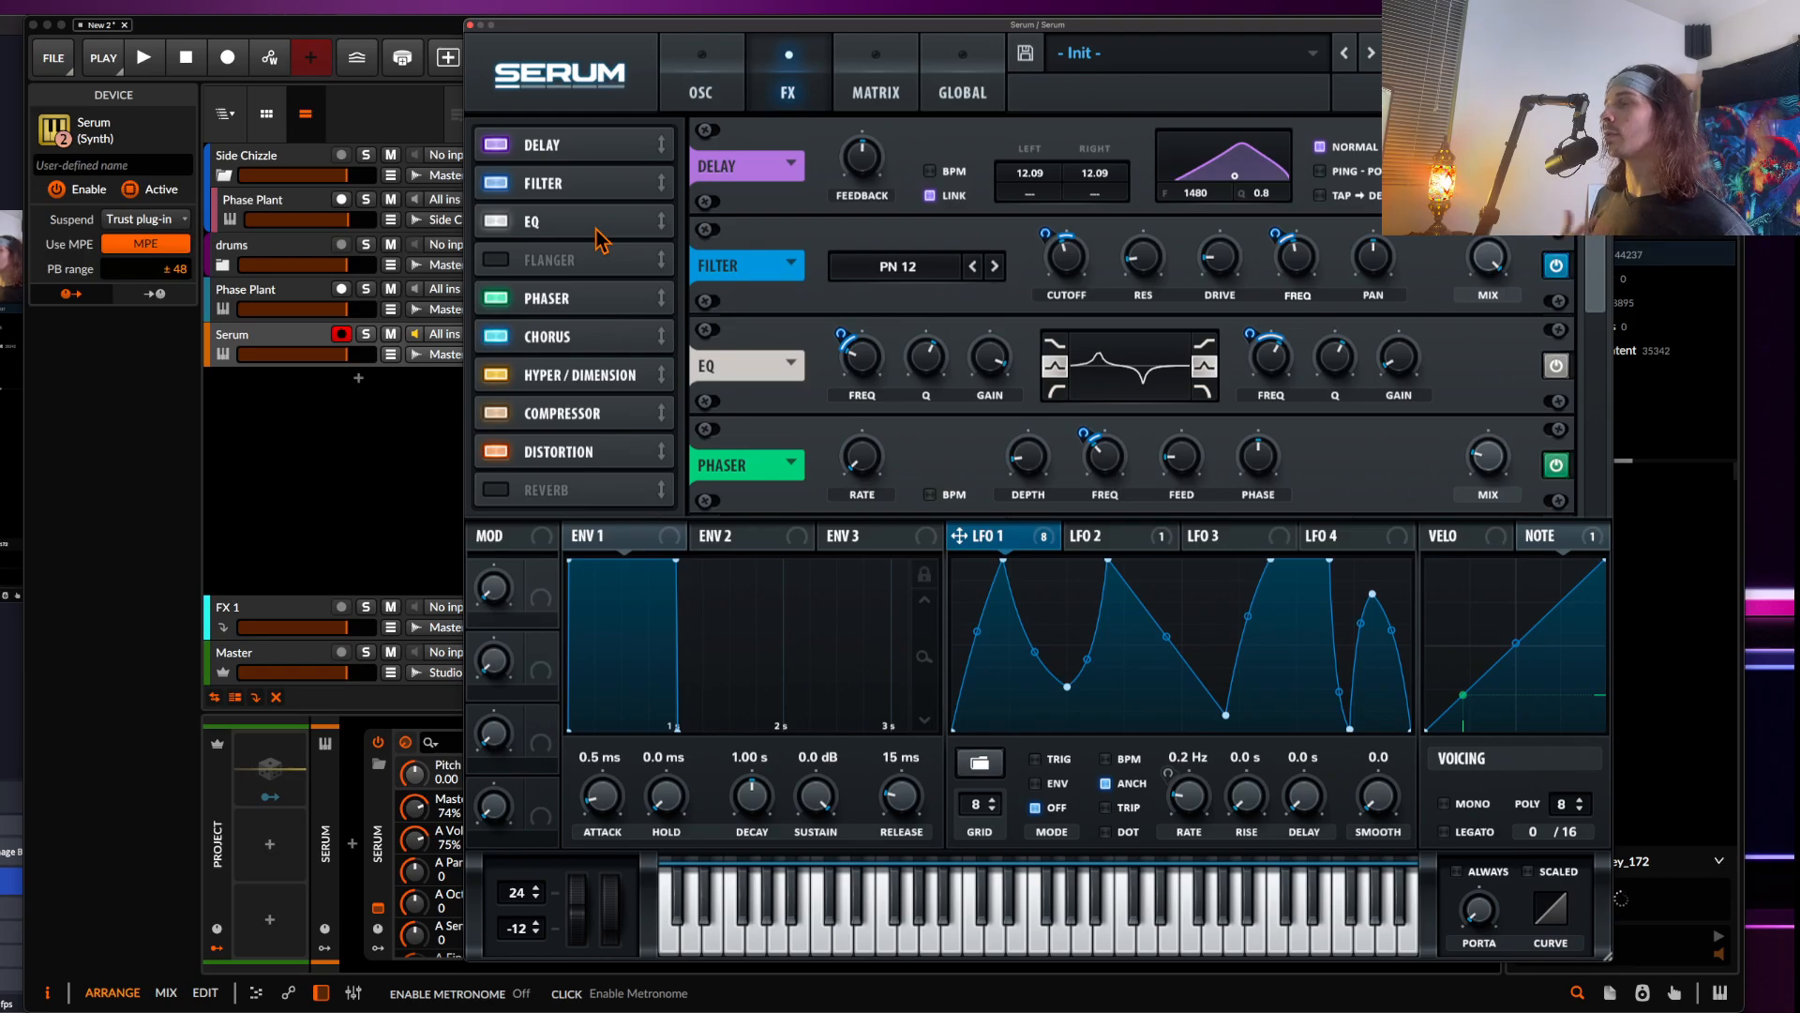
{"action": "left_click", "coordinate": [695, 92]}
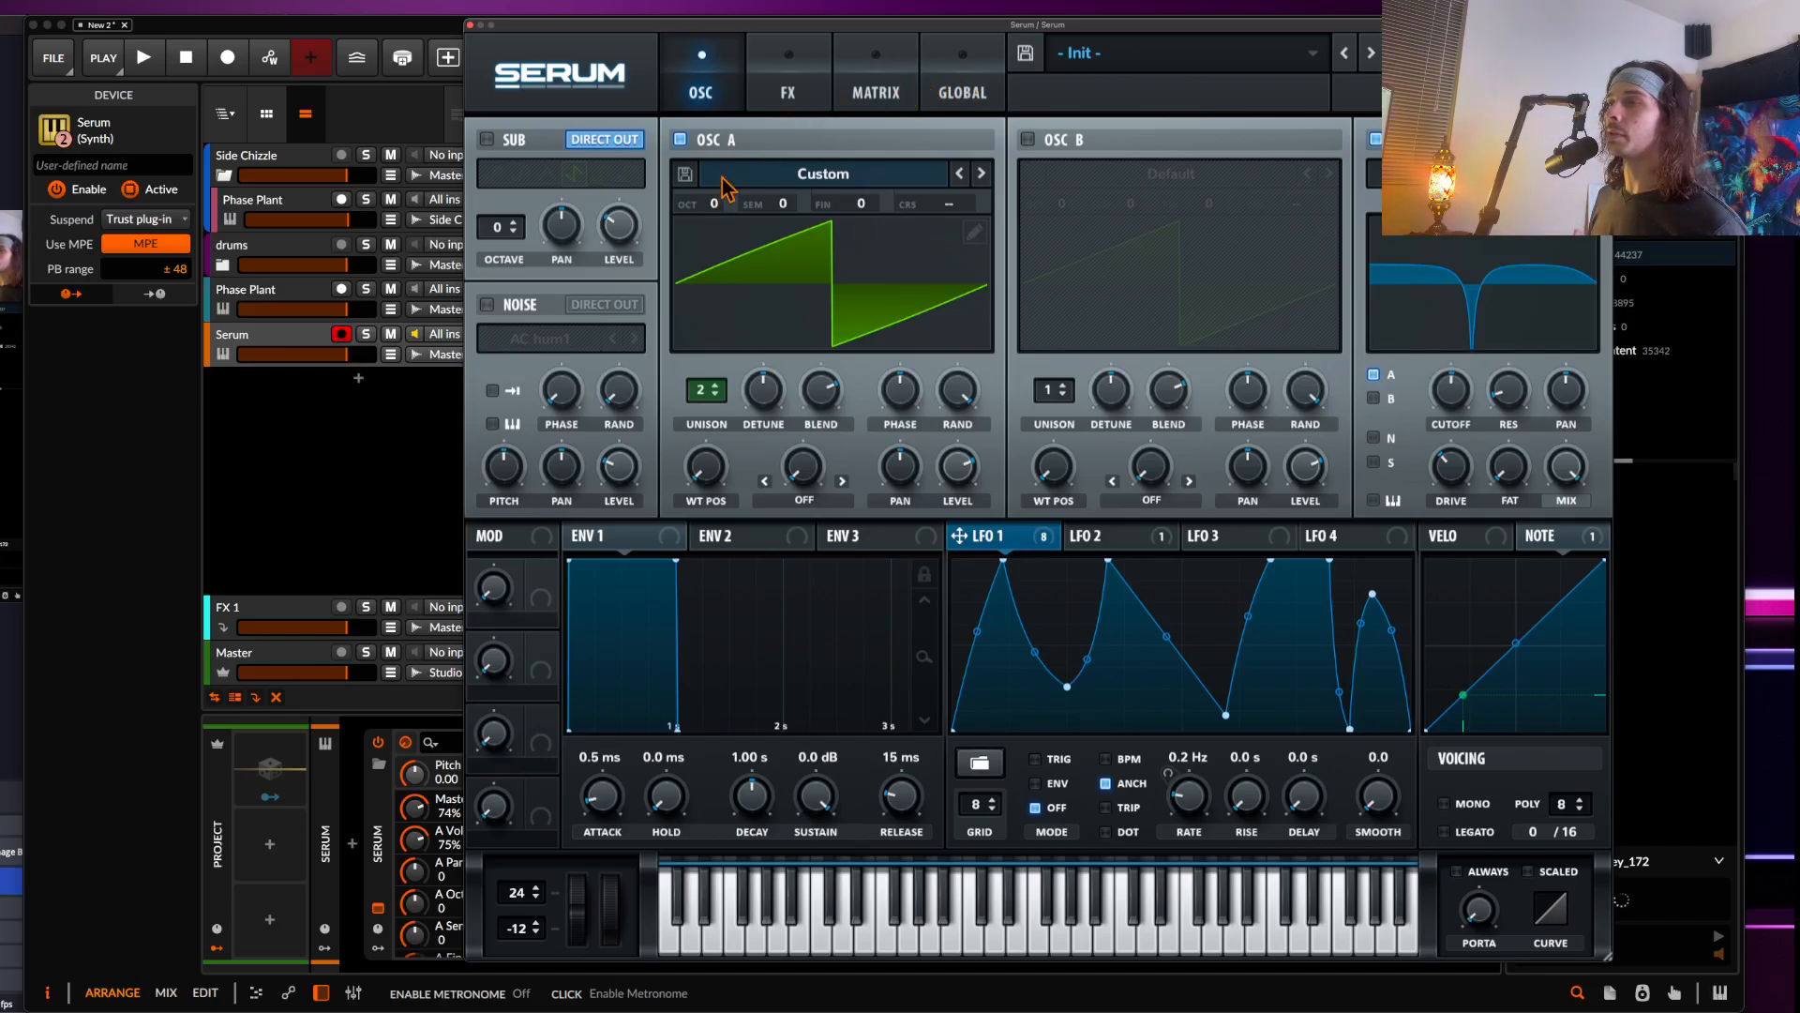
{"action": "left_click", "coordinate": [1431, 54]}
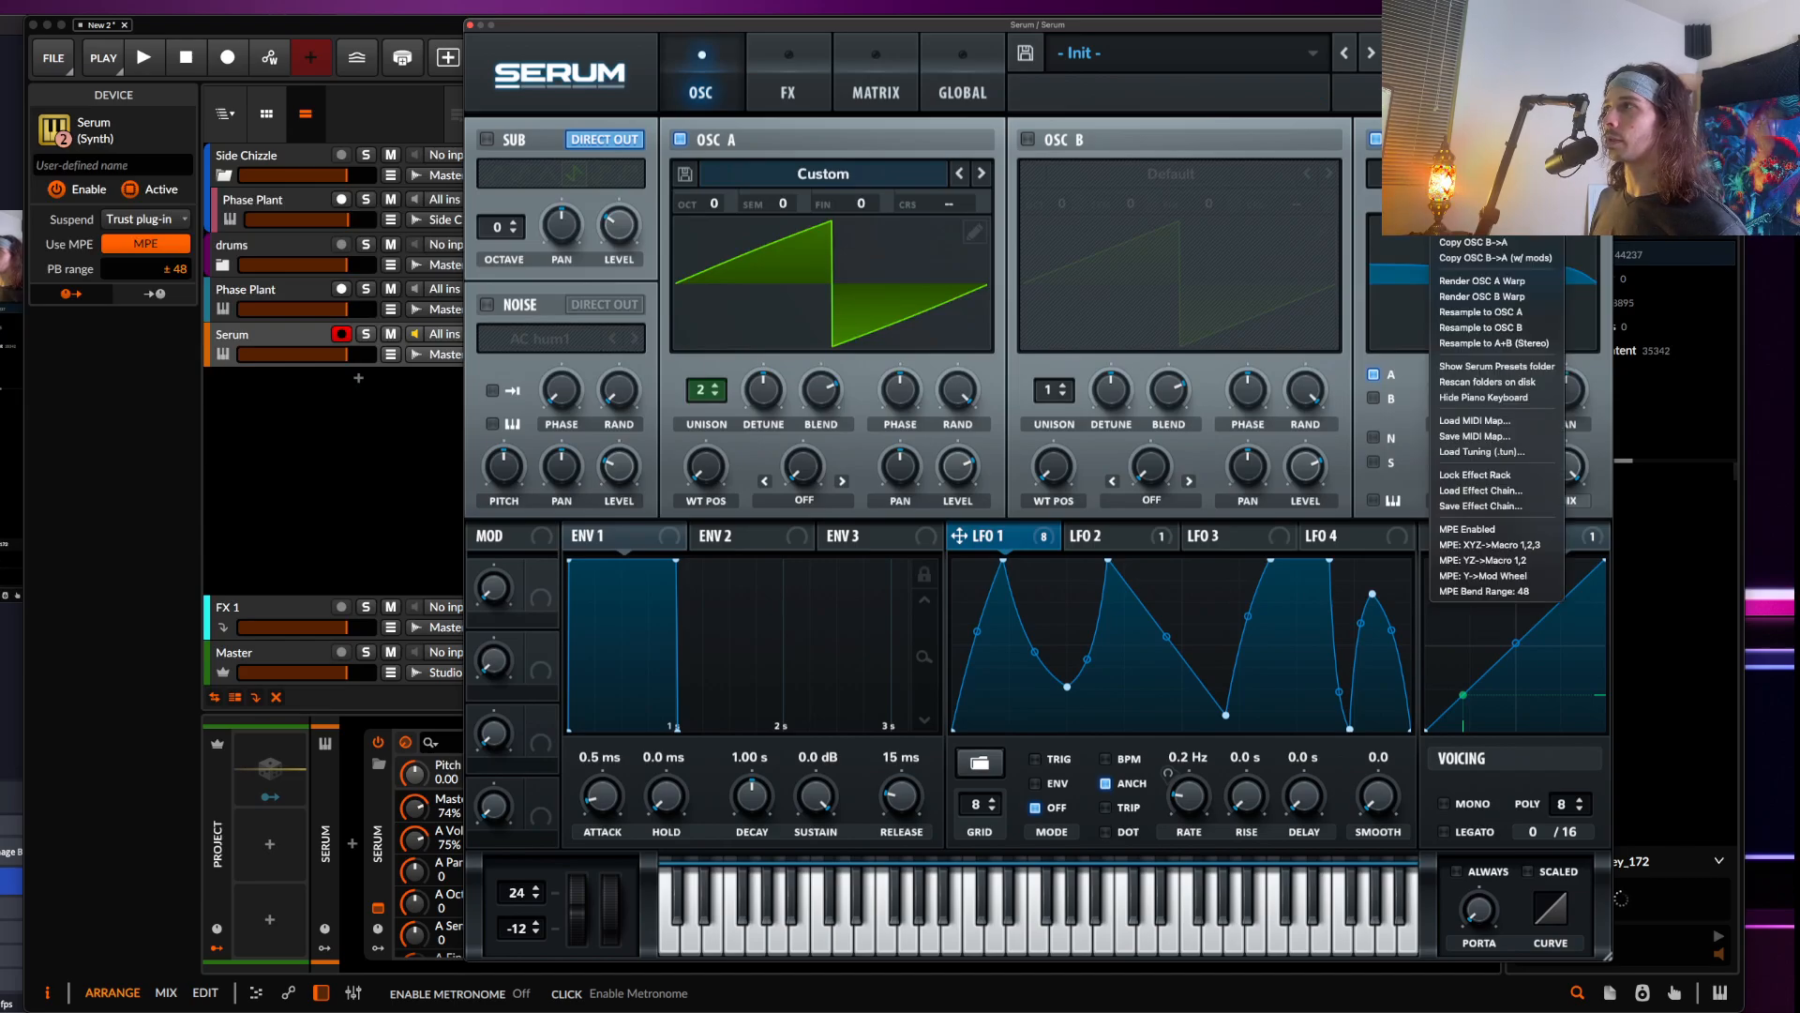
{"action": "left_click", "coordinate": [1514, 319]}
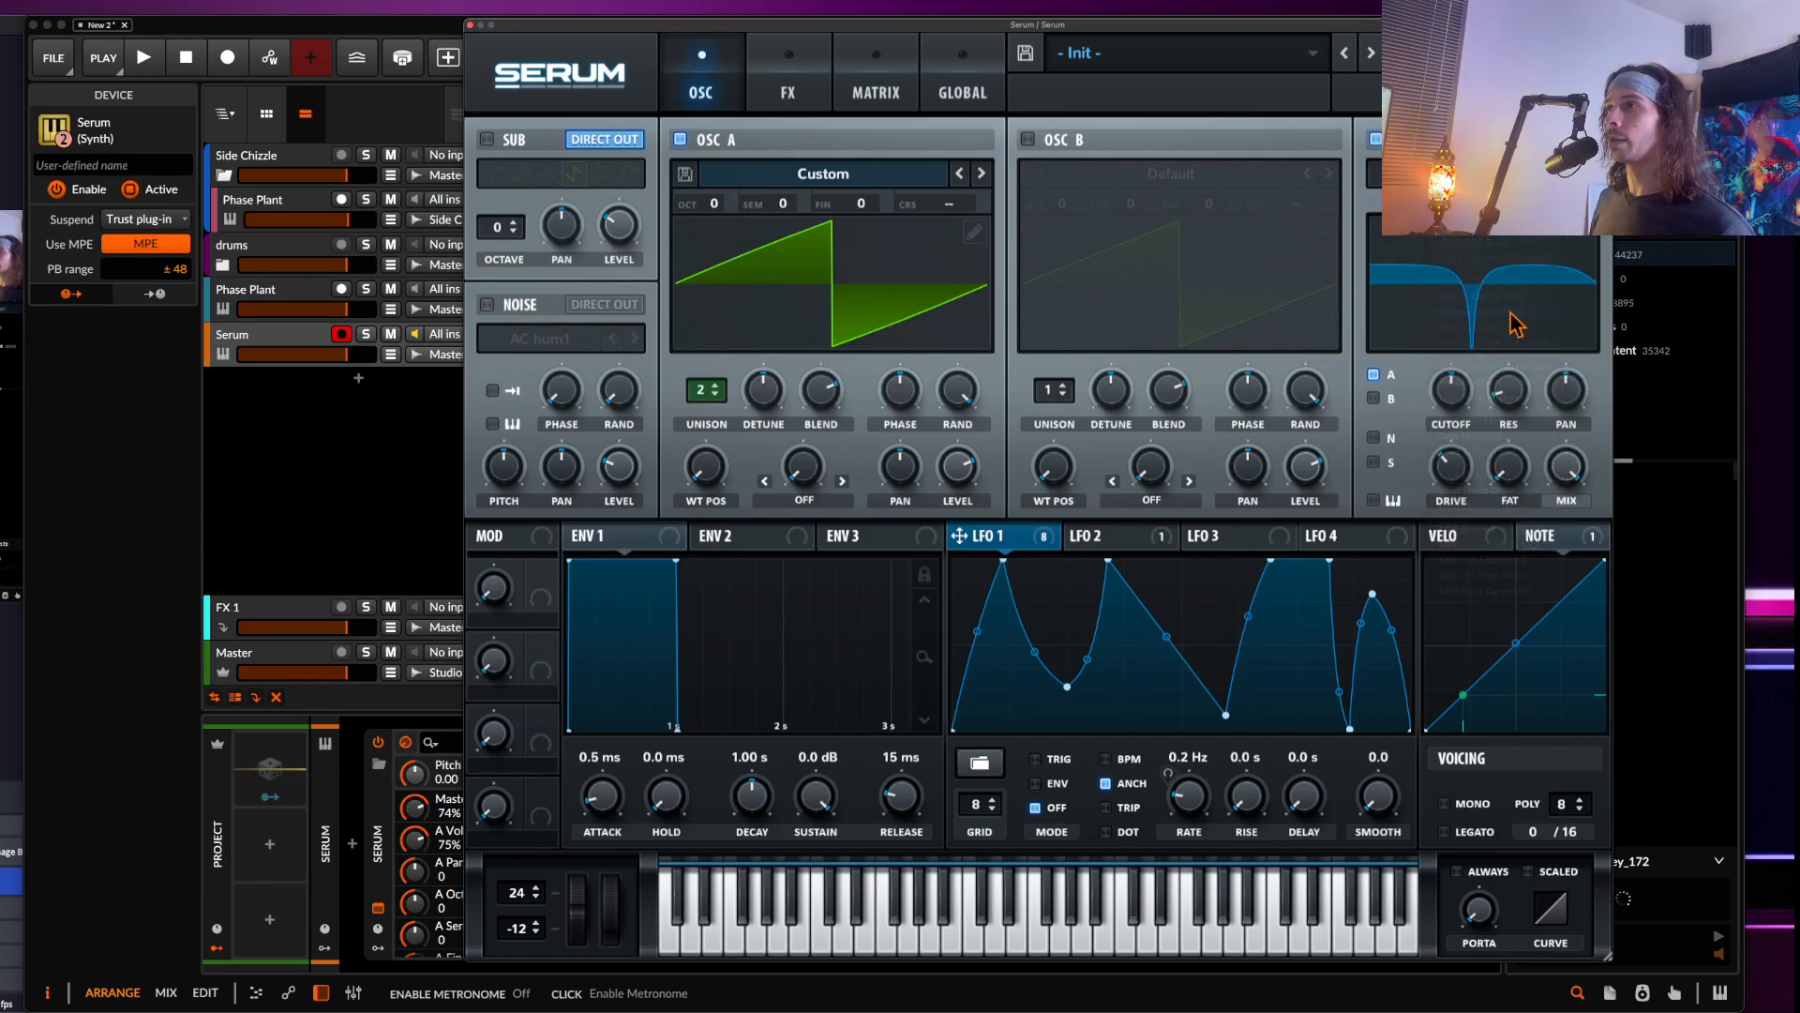
Show oscillator A's wavetable in 3D and sweep through its wavetable positions
{"action": "left_click", "coordinate": [799, 263]}
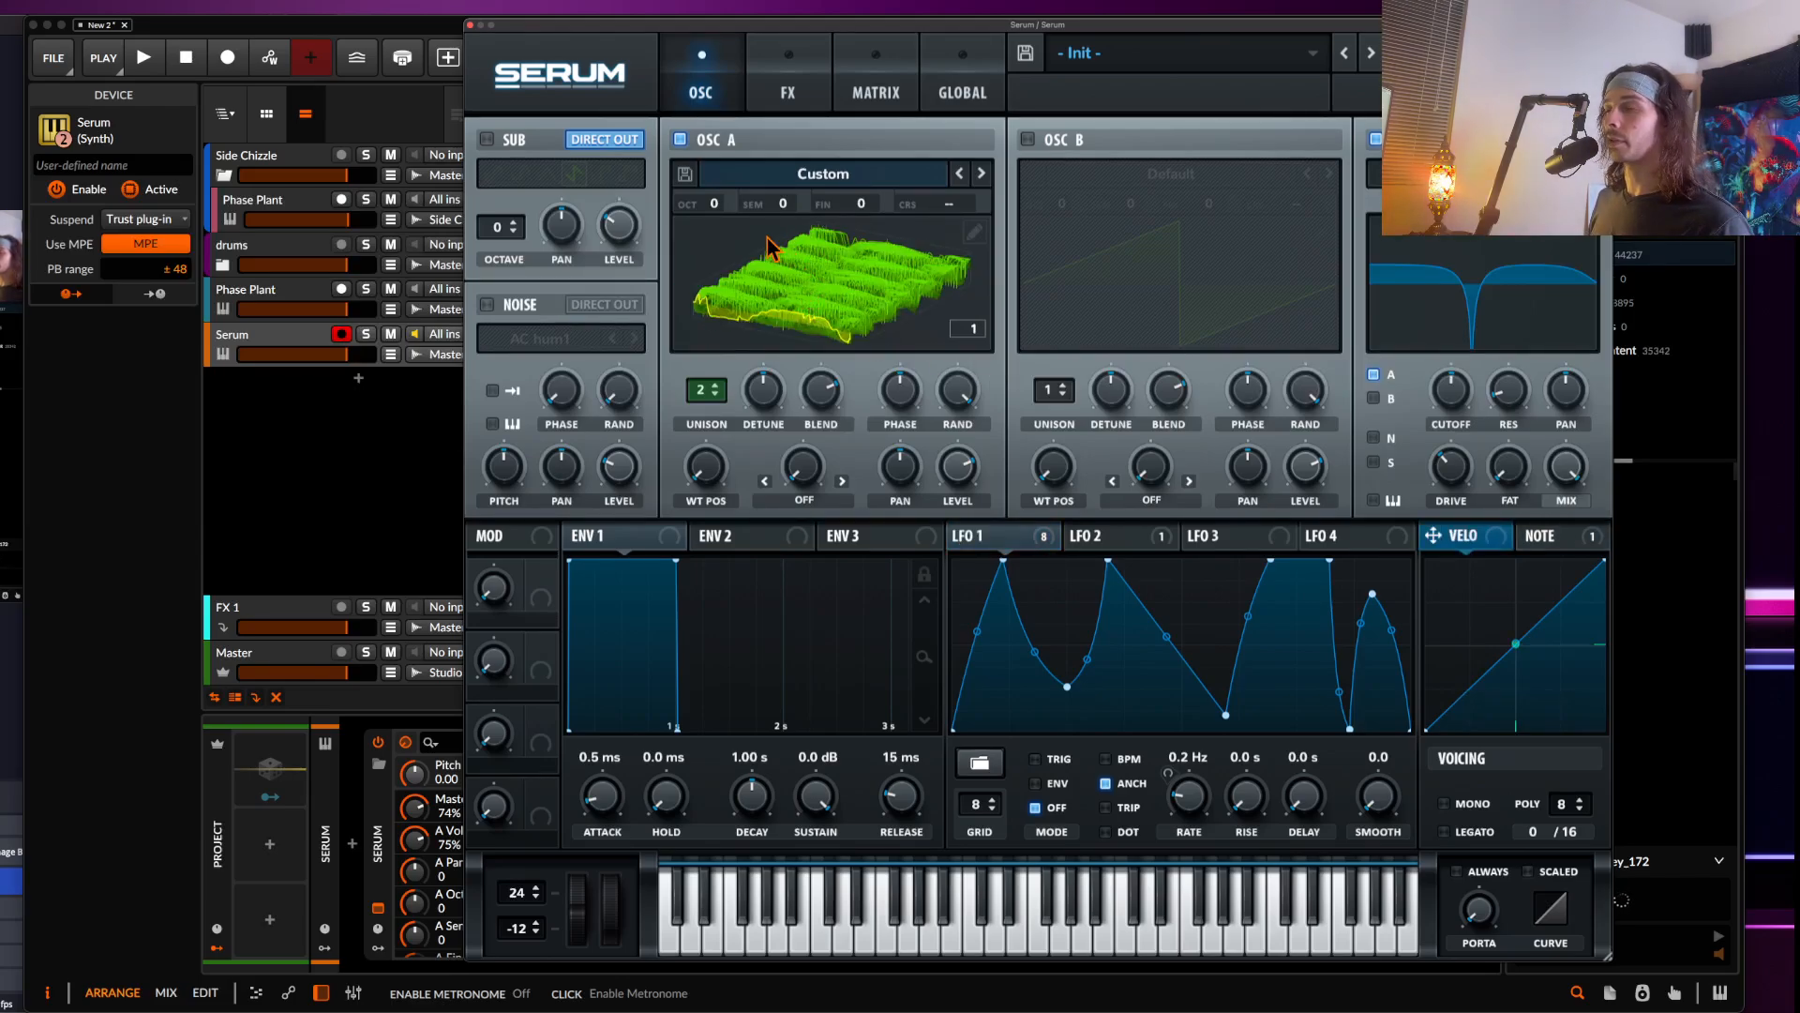
{"action": "left_click", "coordinate": [715, 395]}
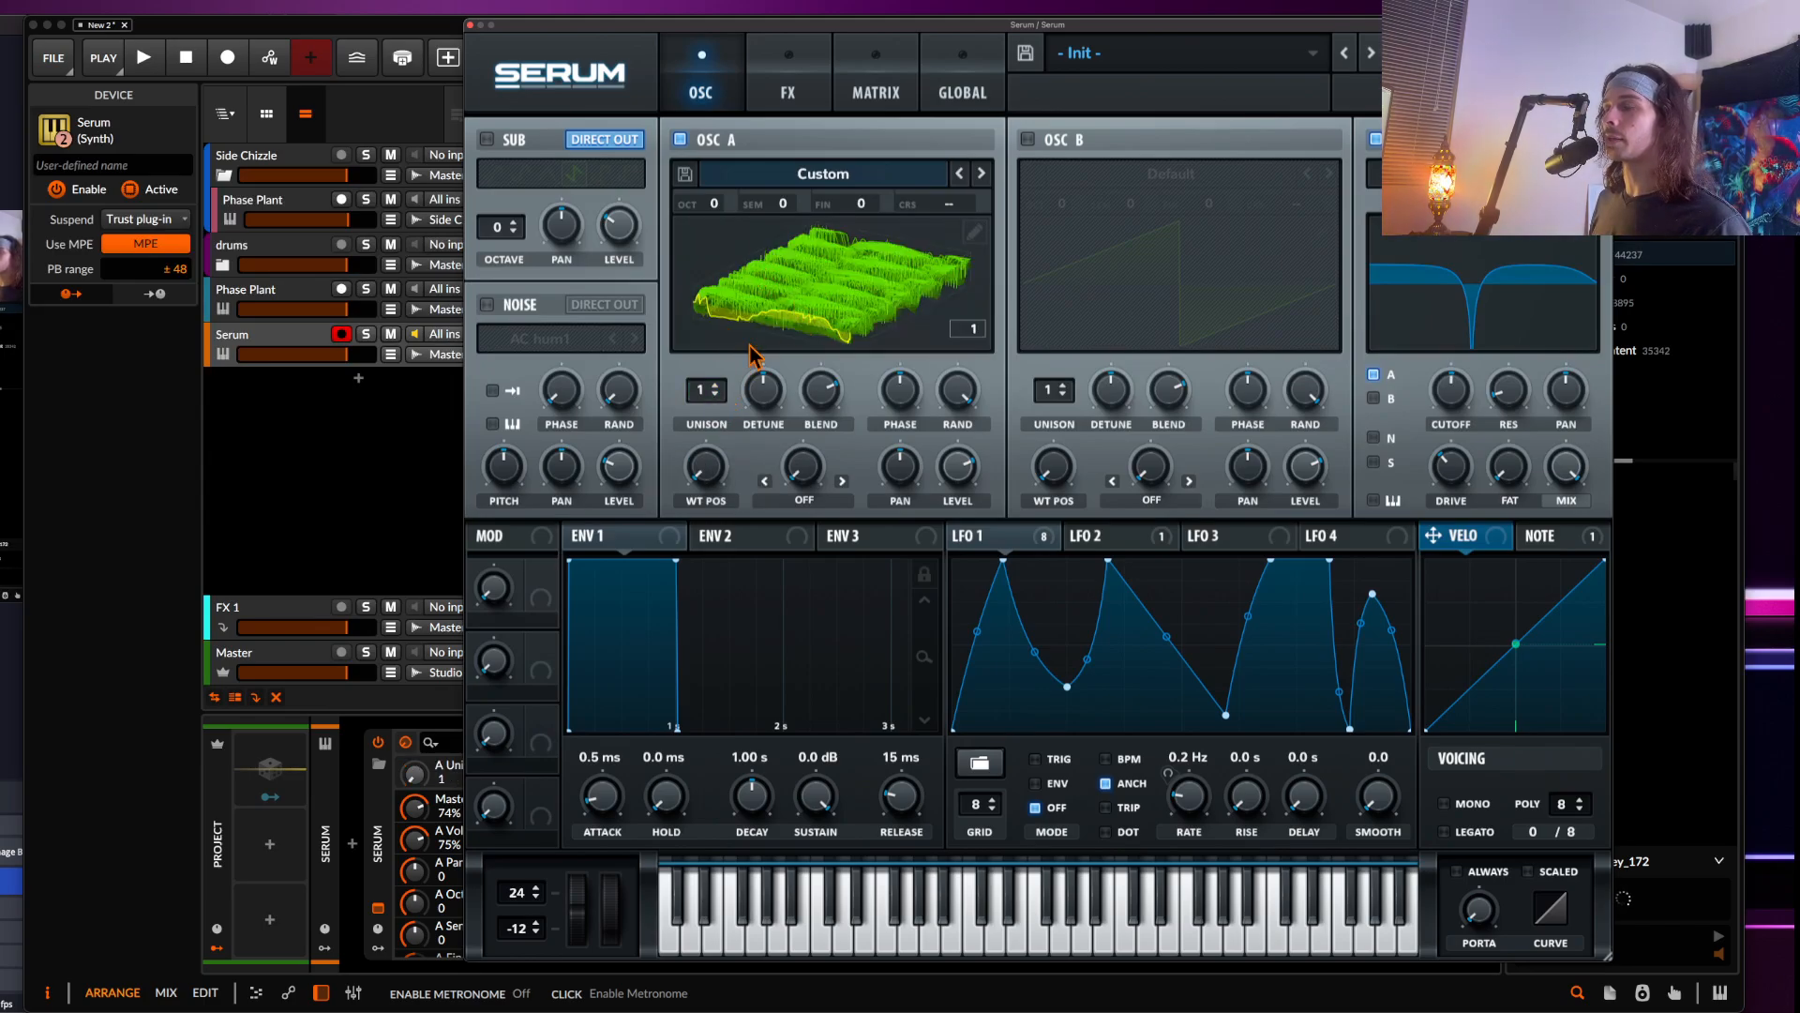
{"action": "left_click_drag", "start_coordinate": [705, 466], "coordinate": [707, 421]}
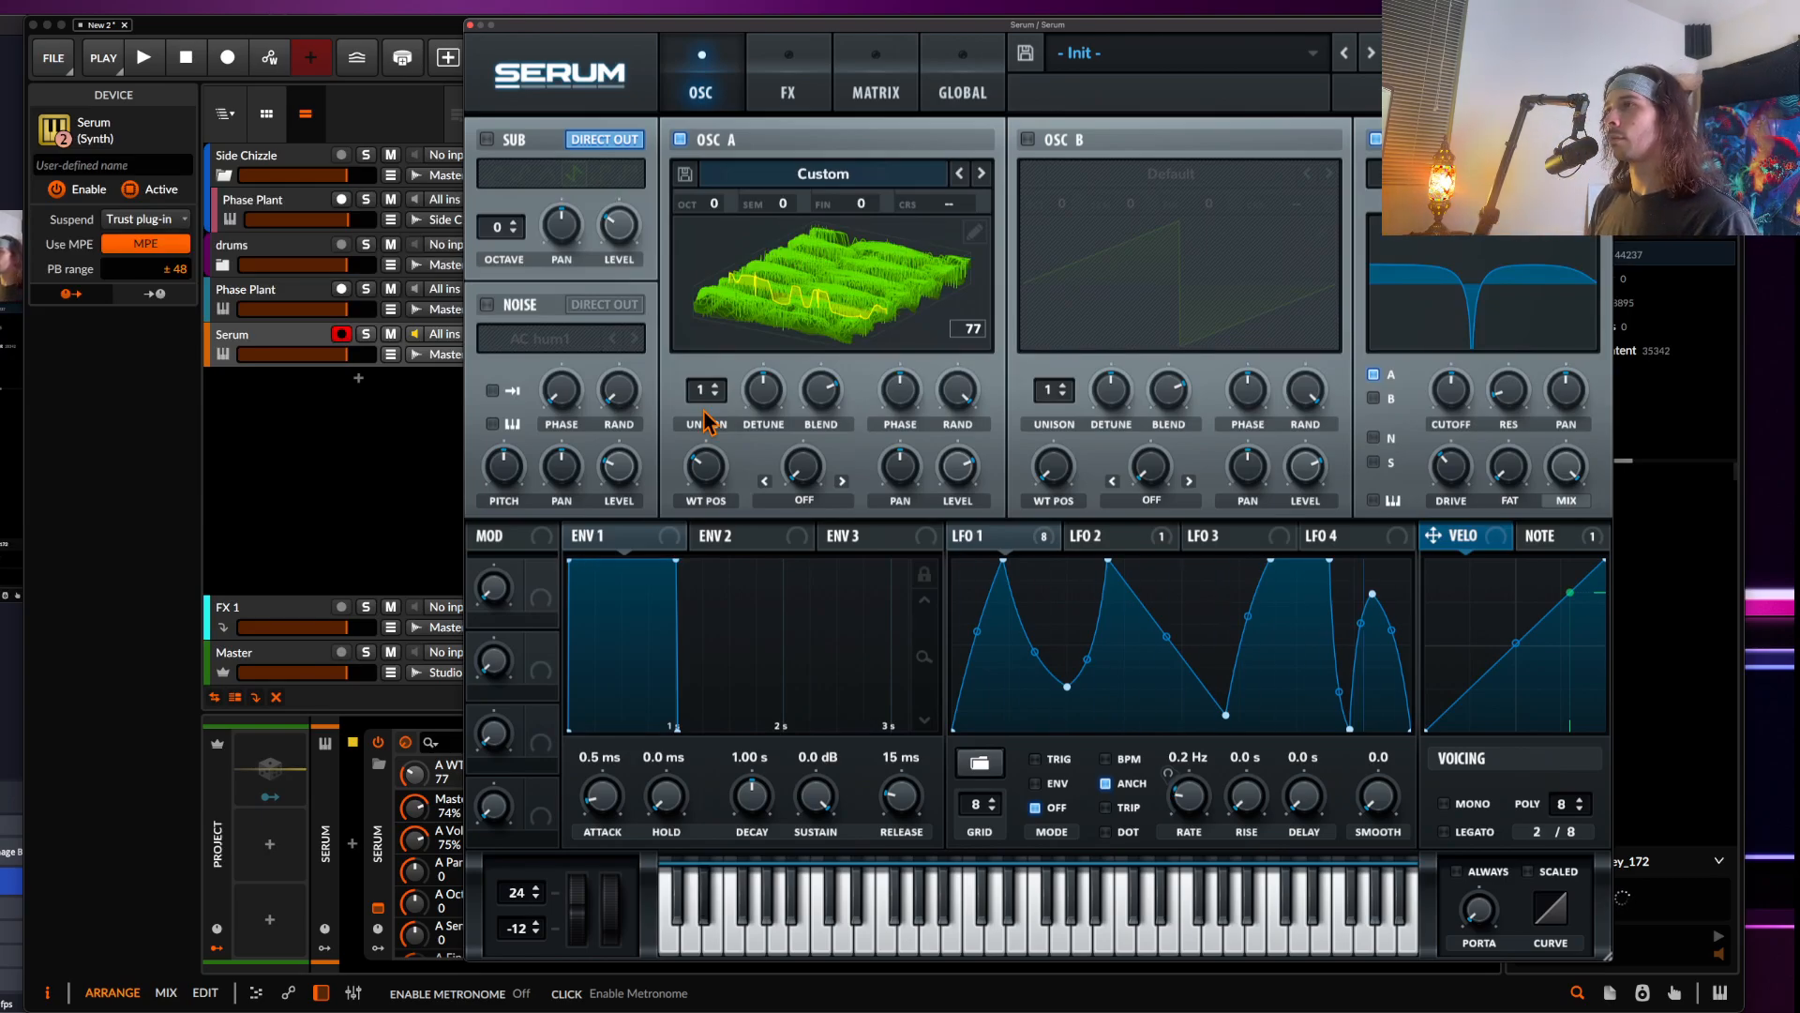
{"action": "left_click_drag", "start_coordinate": [711, 480], "coordinate": [717, 534]}
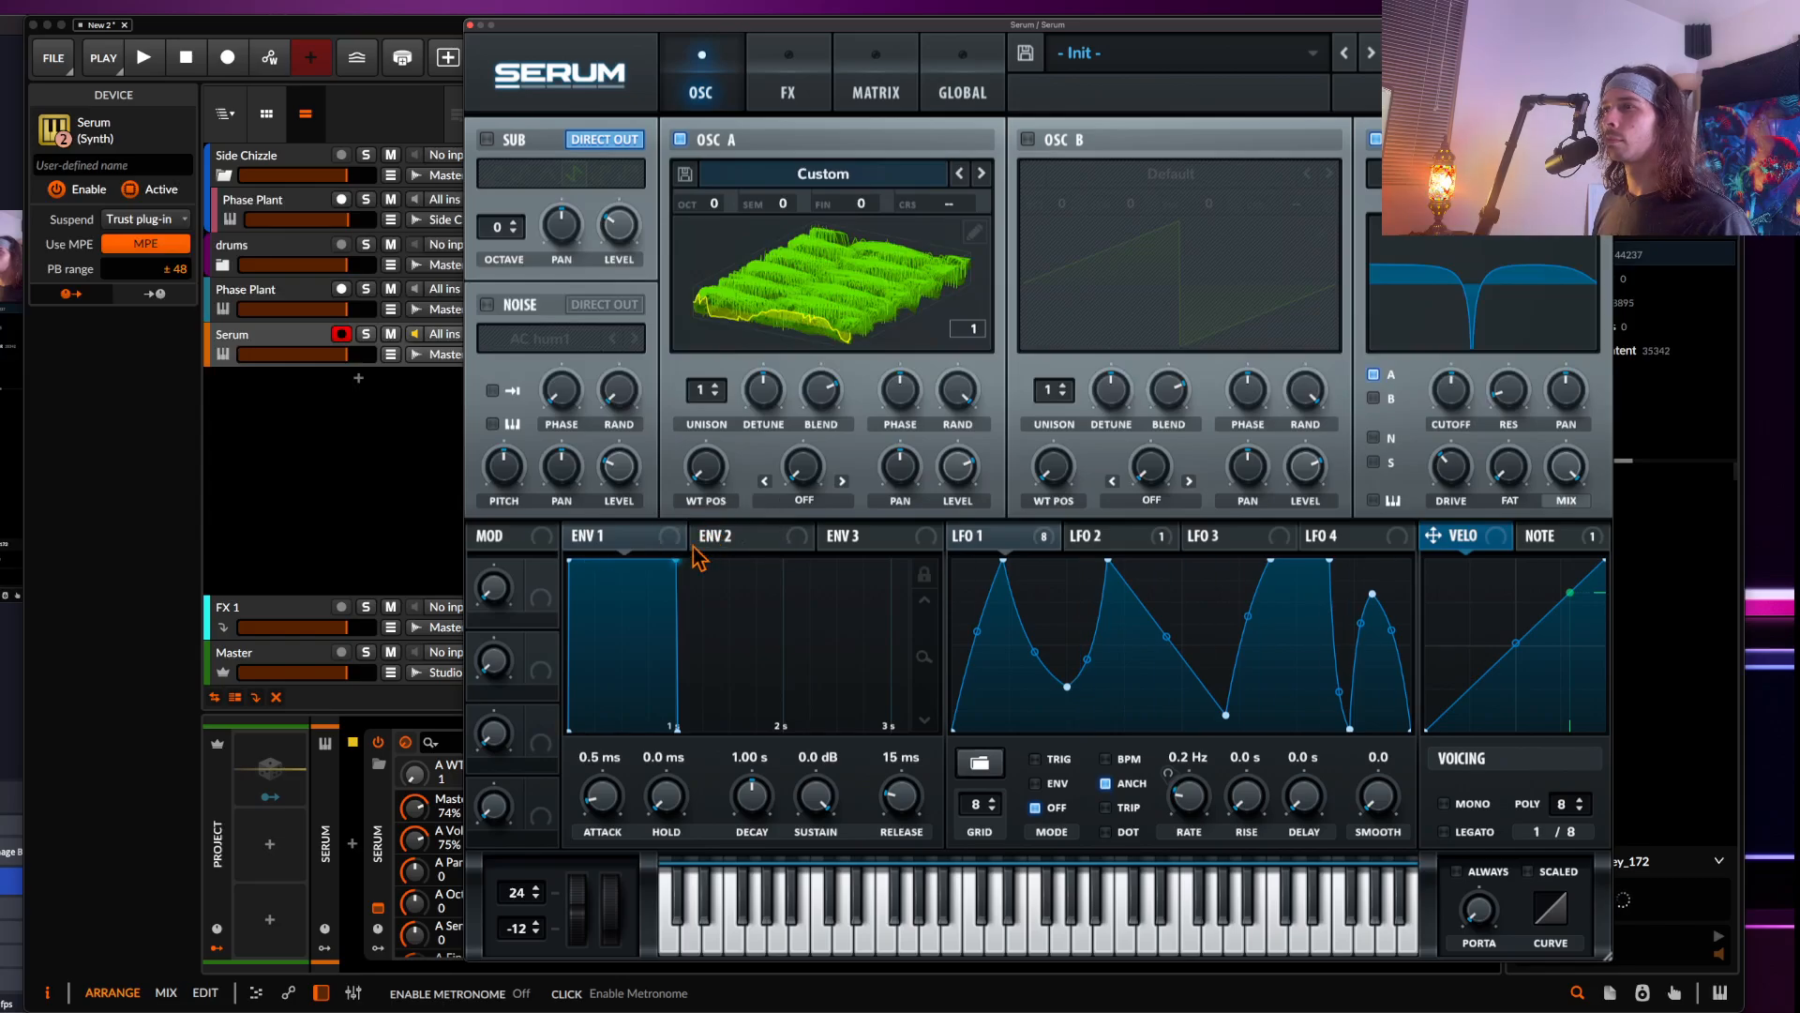
{"action": "left_click", "coordinate": [715, 385]}
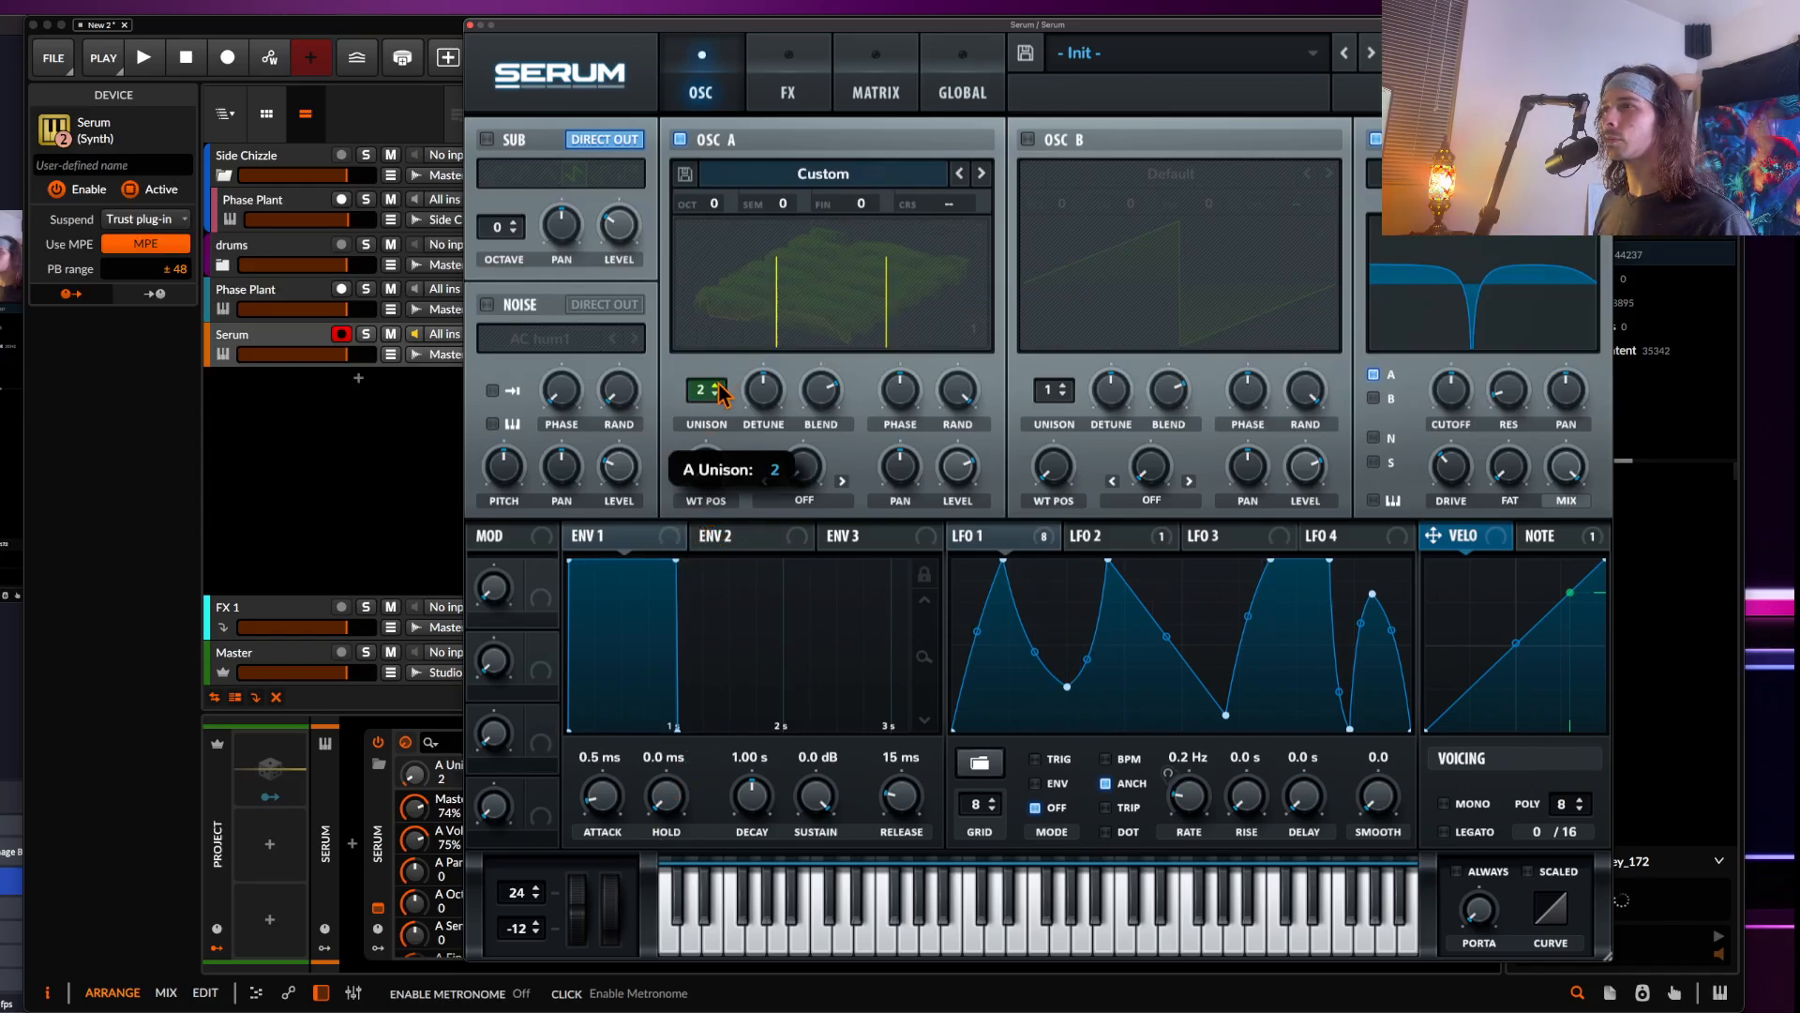
Adjust oscillator A's wavetable position with the 2D wavetable display shown
{"action": "mouse_move", "coordinate": [775, 413]}
{"action": "left_mouse_down"}
{"action": "mouse_move", "coordinate": [708, 461]}
{"action": "mouse_move", "coordinate": [685, 412]}
{"action": "left_mouse_up"}
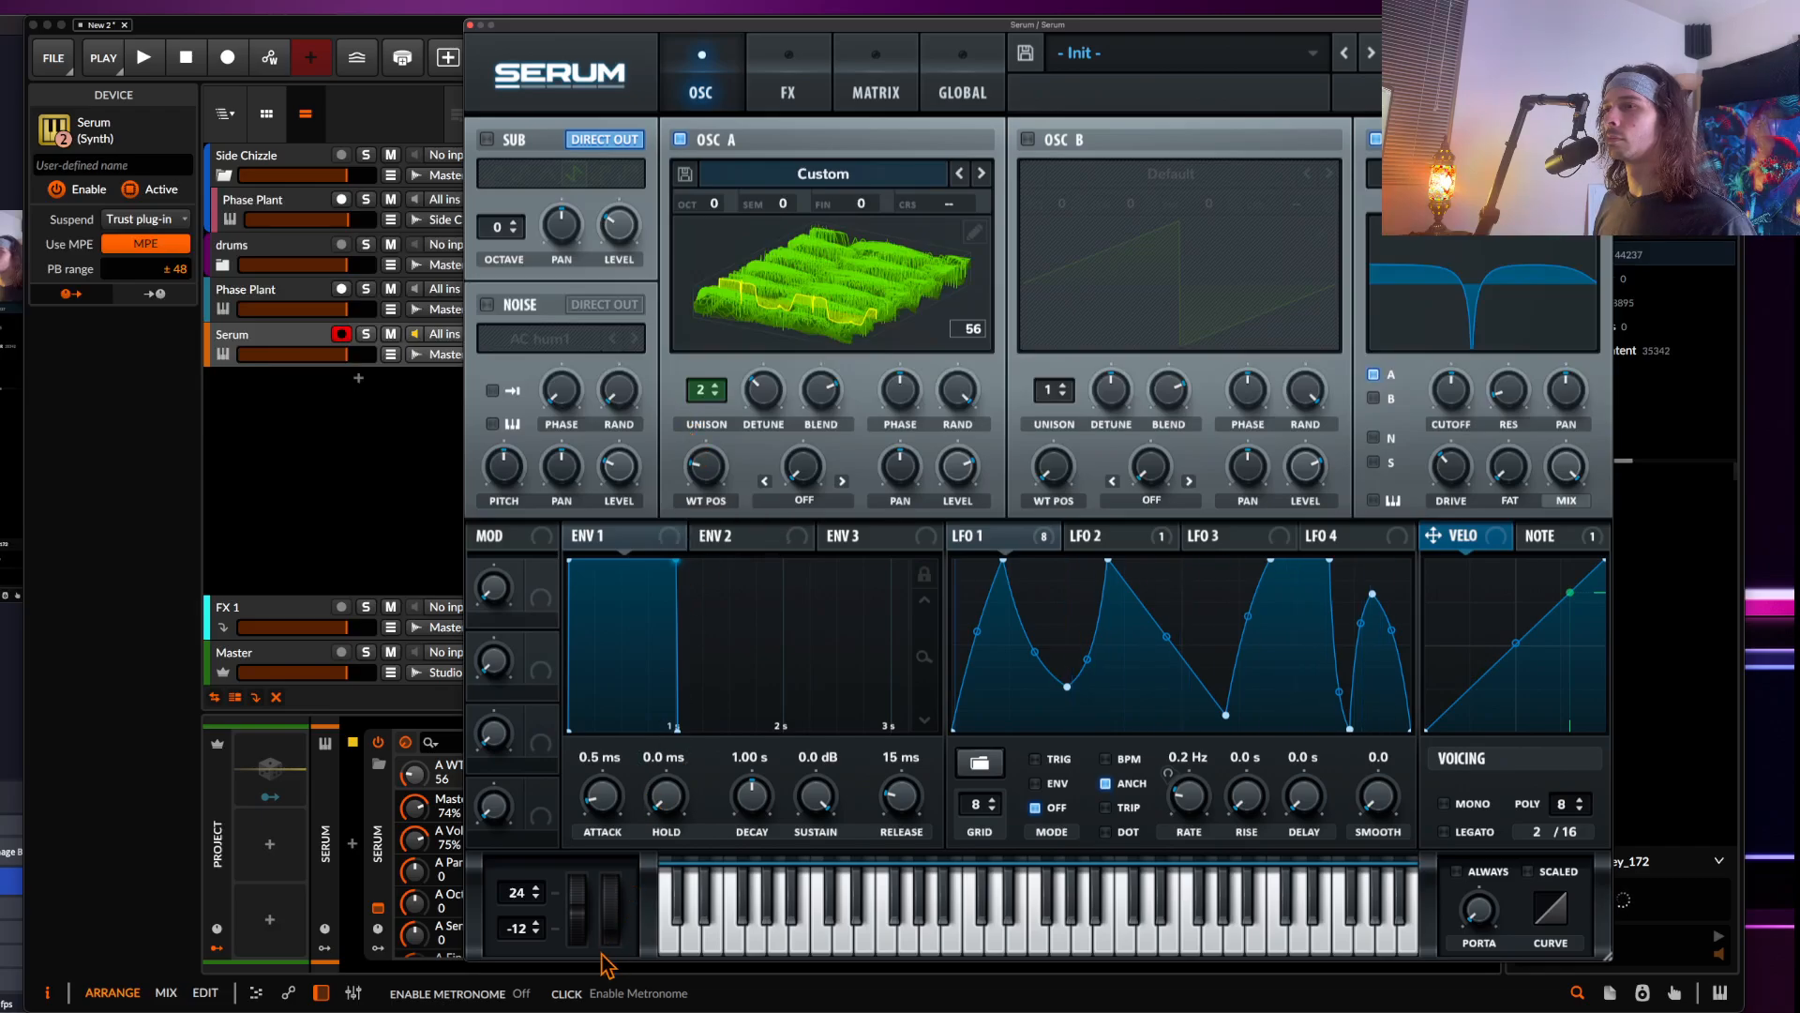
{"action": "mouse_move", "coordinate": [579, 927]}
{"action": "left_mouse_down"}
{"action": "mouse_move", "coordinate": [567, 982]}
{"action": "mouse_move", "coordinate": [544, 861]}
{"action": "mouse_move", "coordinate": [583, 900]}
{"action": "left_mouse_up"}
{"action": "left_click_drag", "start_coordinate": [712, 478], "coordinate": [696, 420]}
{"action": "left_click", "coordinate": [774, 320]}
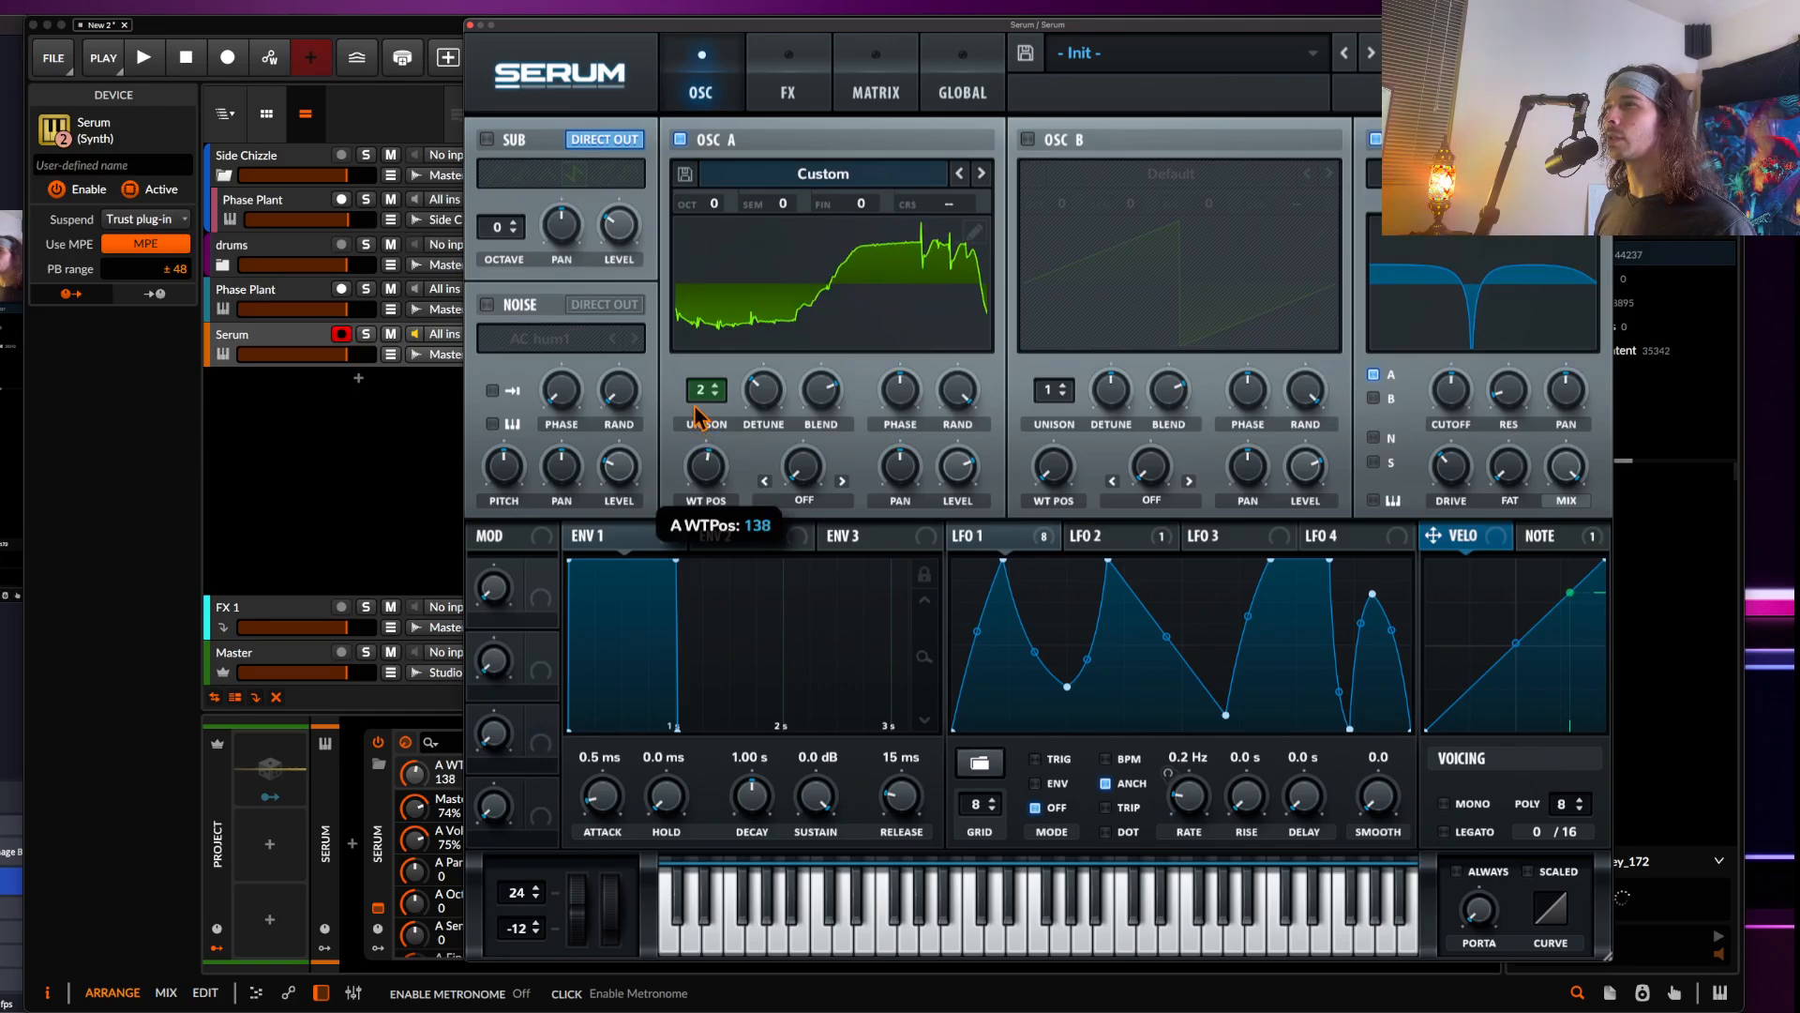
{"action": "left_click_drag", "start_coordinate": [697, 420], "coordinate": [696, 417]}
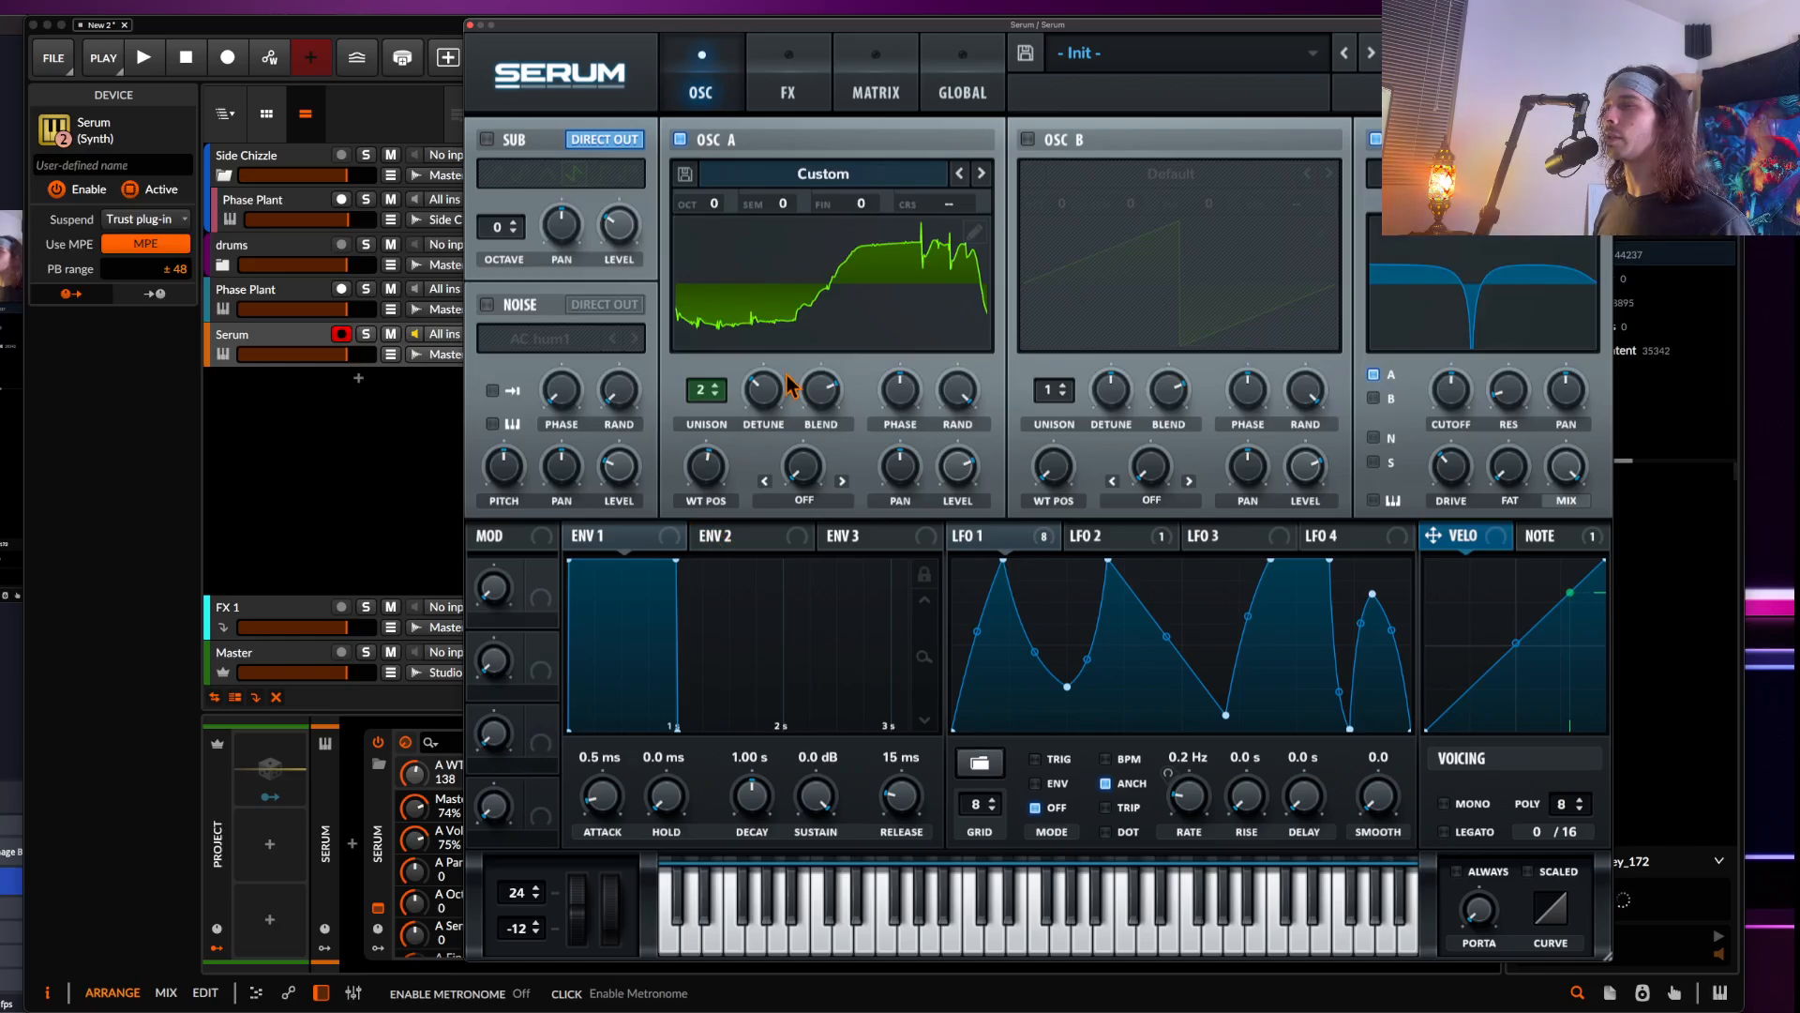
{"action": "left_click_drag", "start_coordinate": [692, 478], "coordinate": [713, 542]}
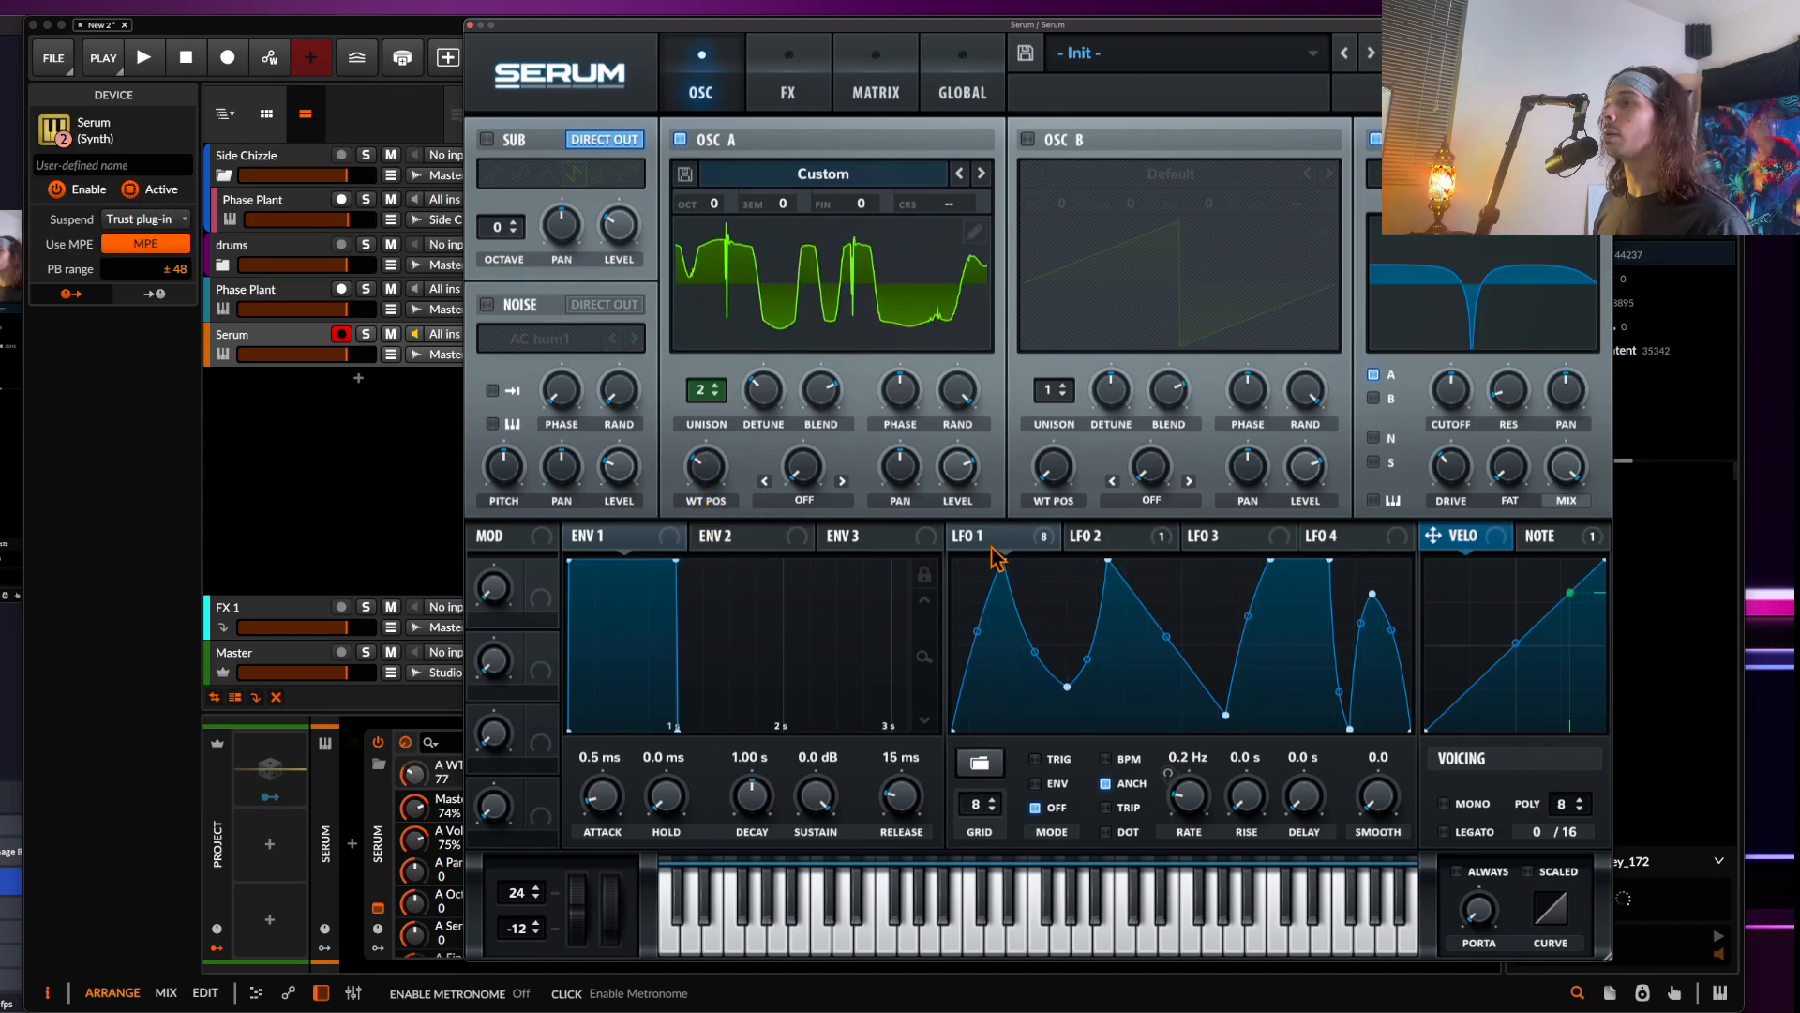
Assign LFO 1 to oscillator A's wavetable position and raise the position to 206
{"action": "left_click_drag", "start_coordinate": [972, 539], "coordinate": [681, 402]}
{"action": "mouse_move", "coordinate": [687, 446]}
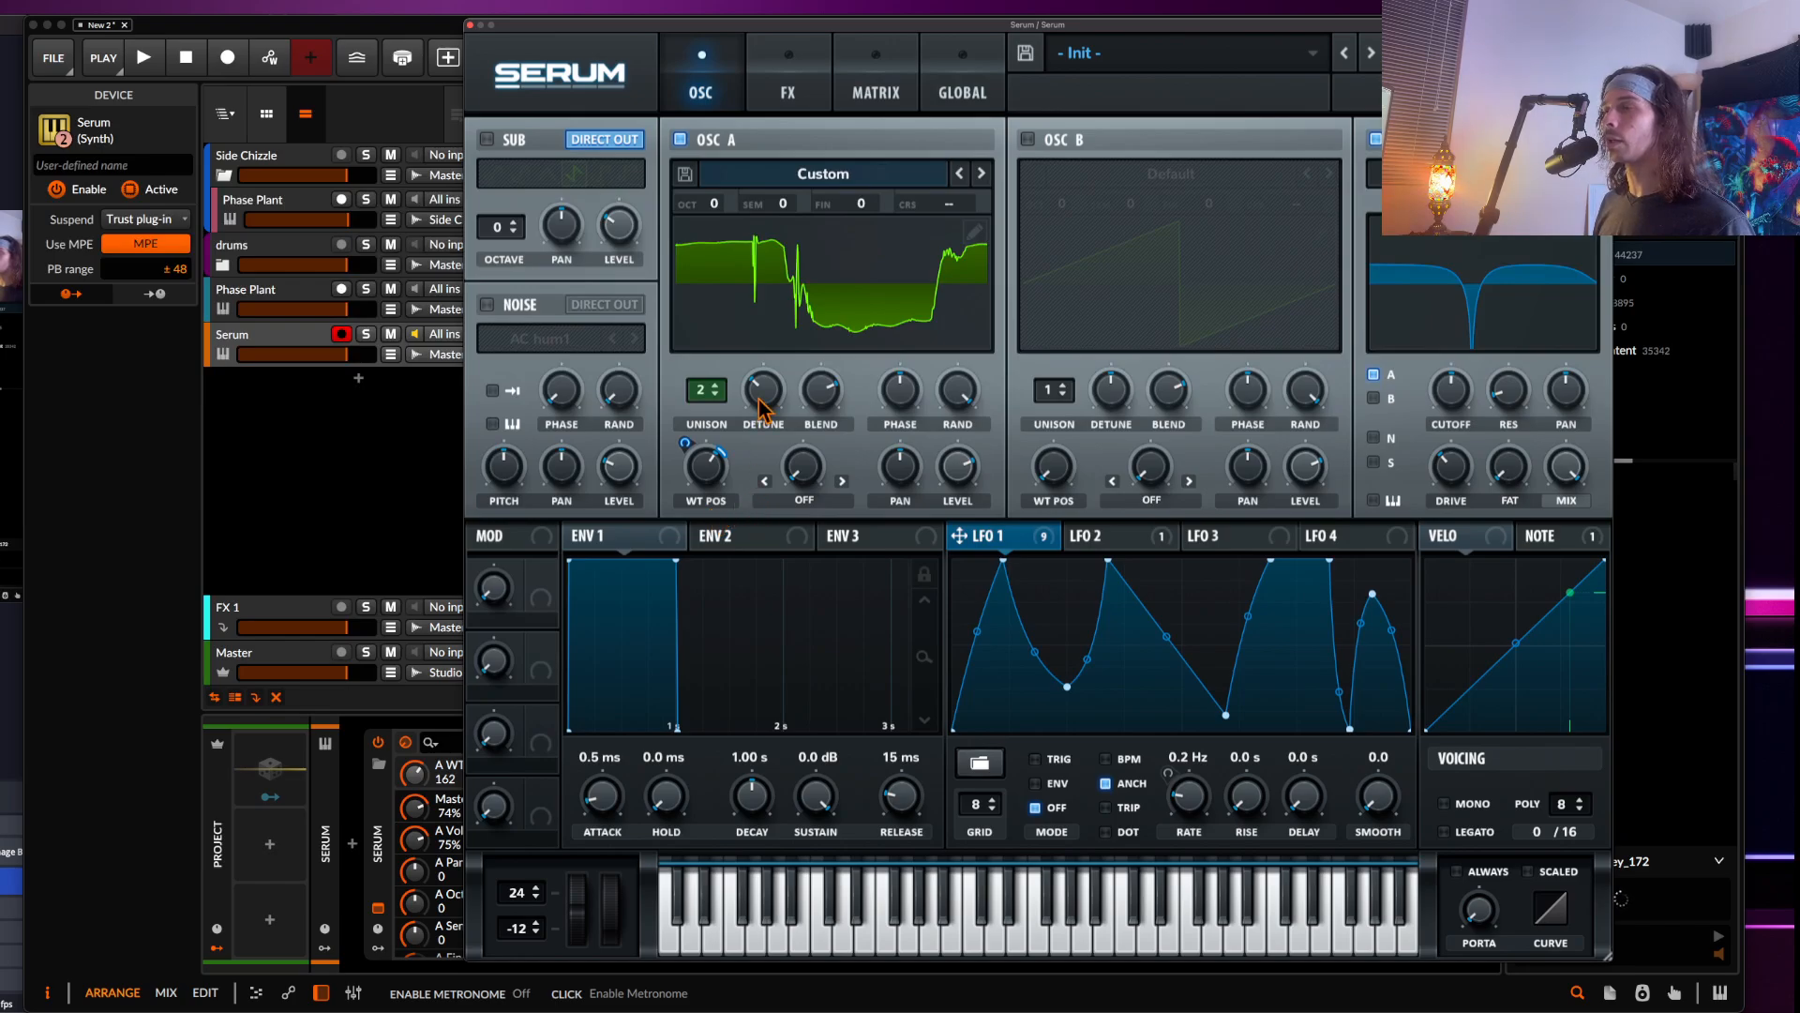
{"action": "mouse_move", "coordinate": [697, 471]}
{"action": "left_mouse_down"}
{"action": "mouse_move", "coordinate": [685, 438]}
{"action": "mouse_move", "coordinate": [704, 461]}
{"action": "left_mouse_up"}
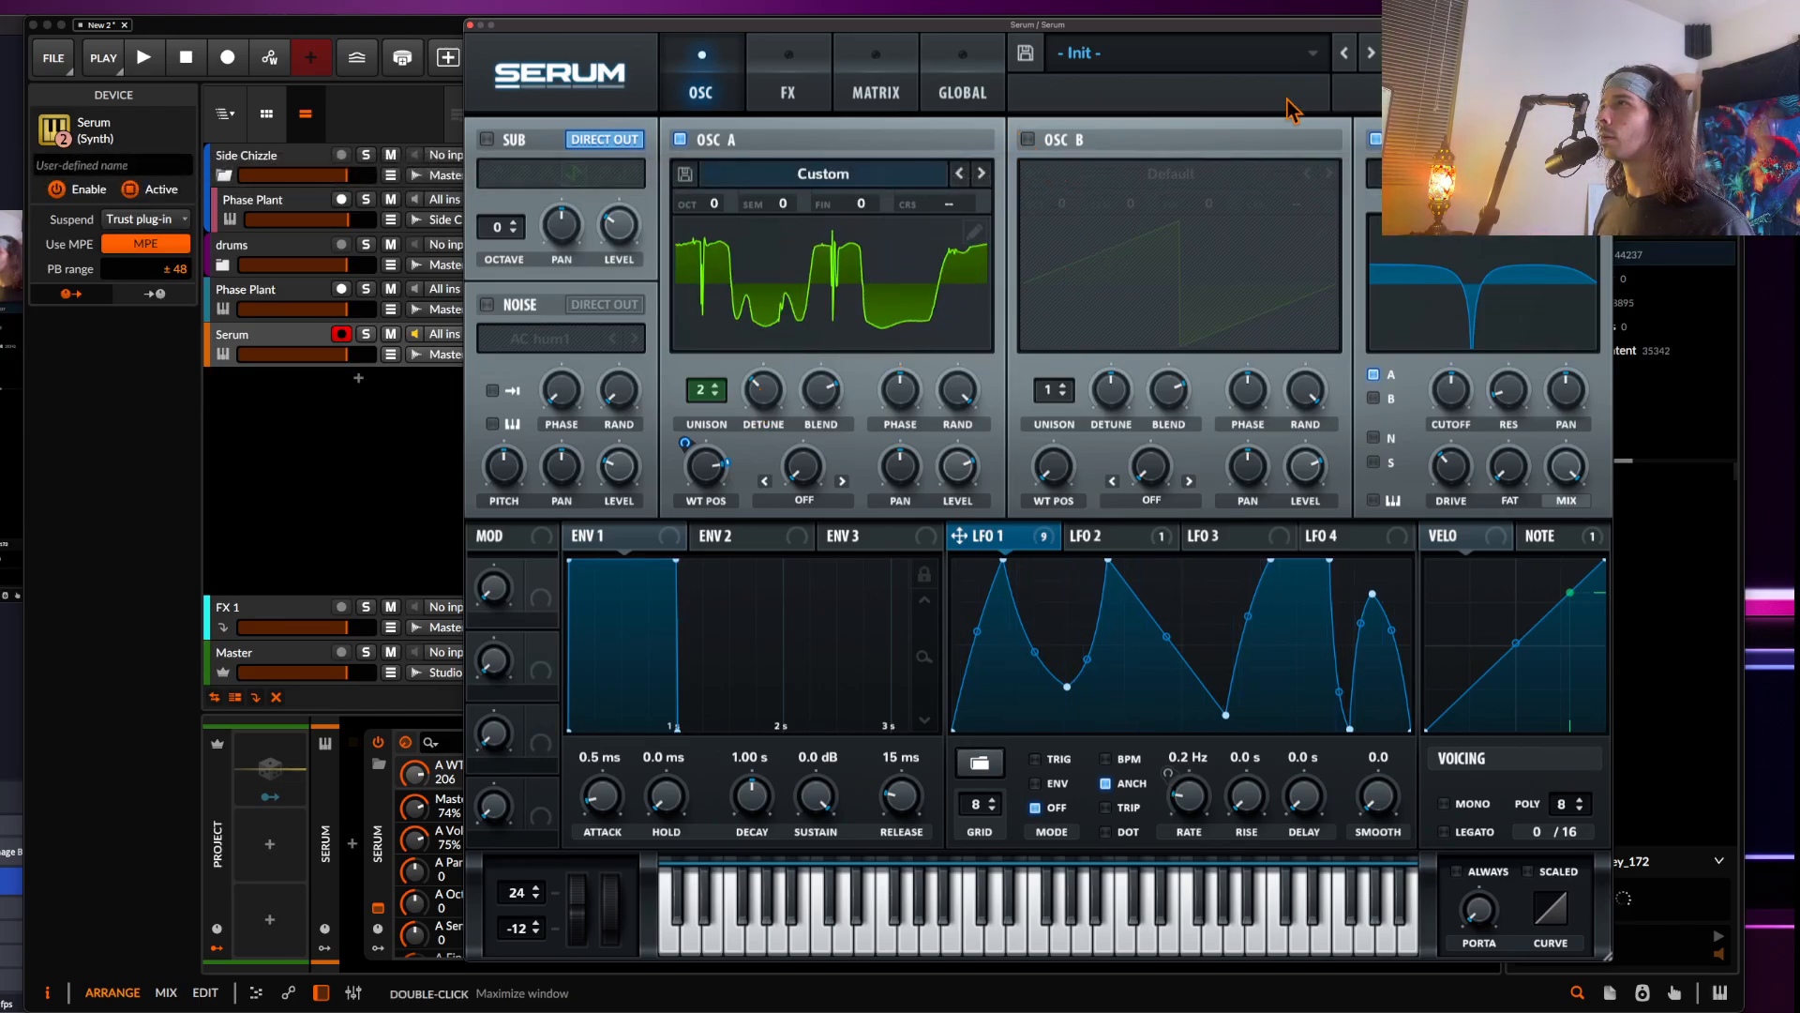
Enable oscillator B
{"action": "left_click", "coordinate": [960, 92]}
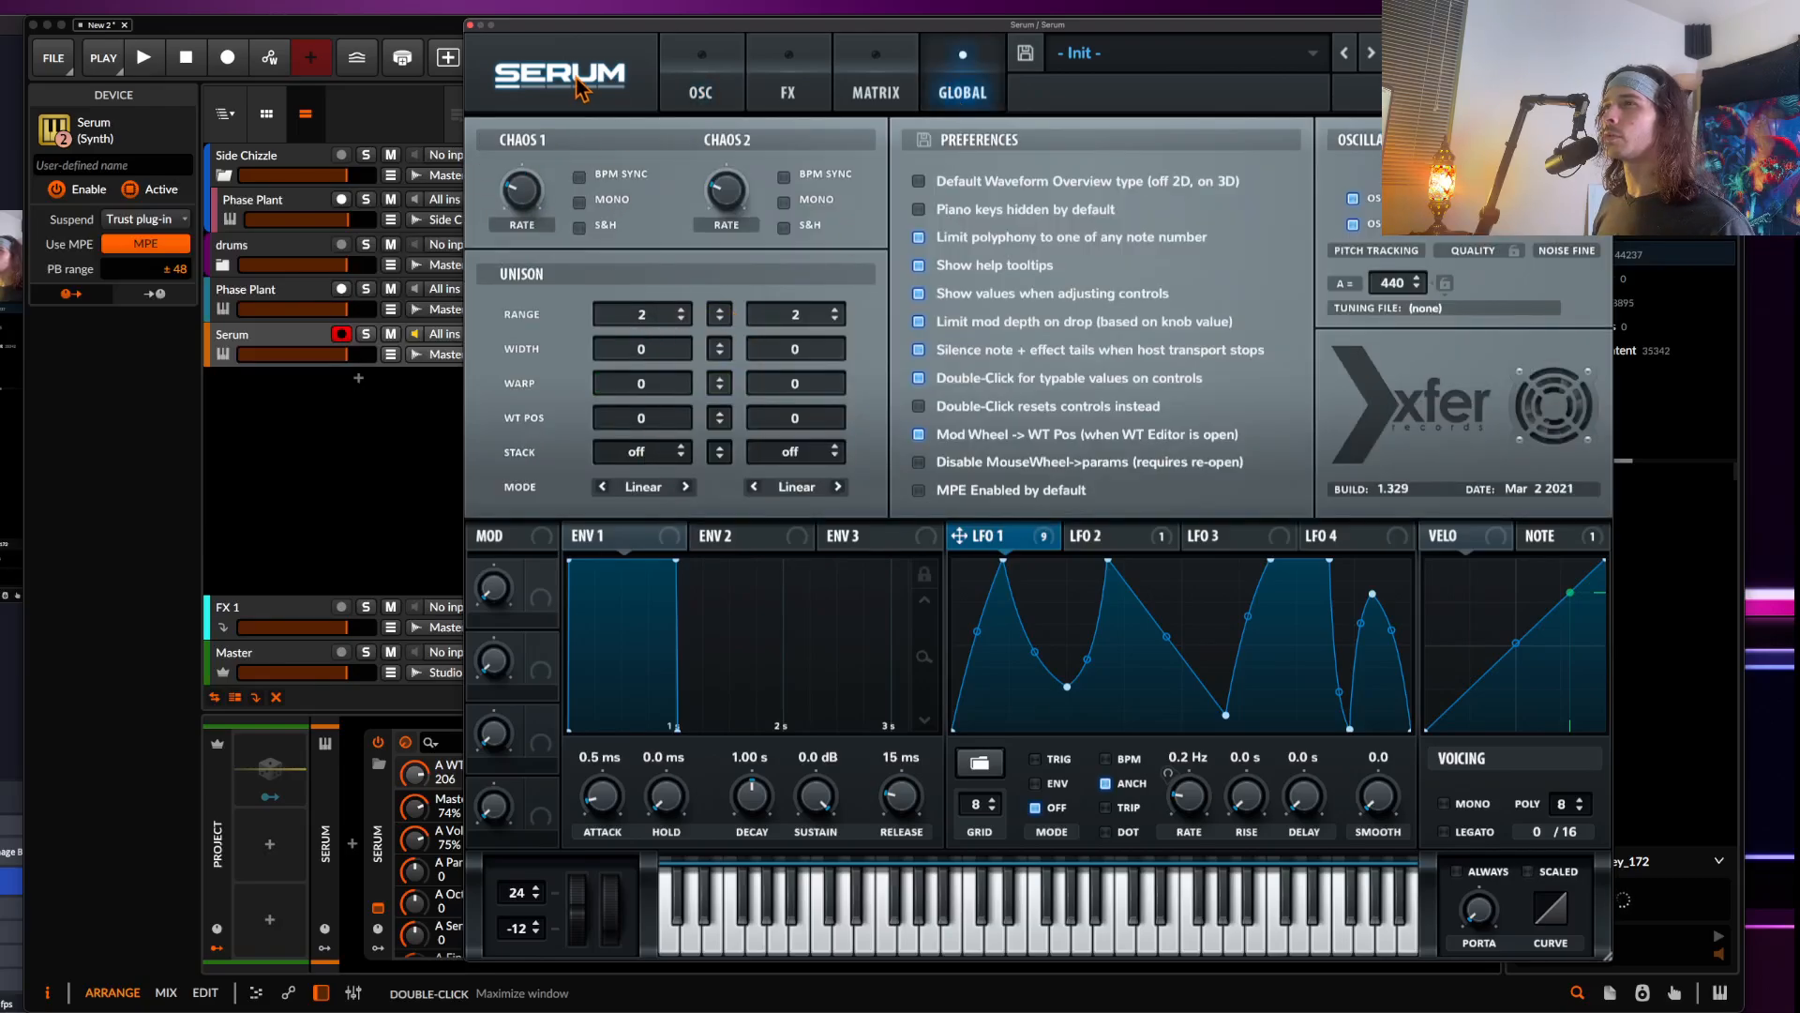
{"action": "left_click", "coordinate": [701, 91]}
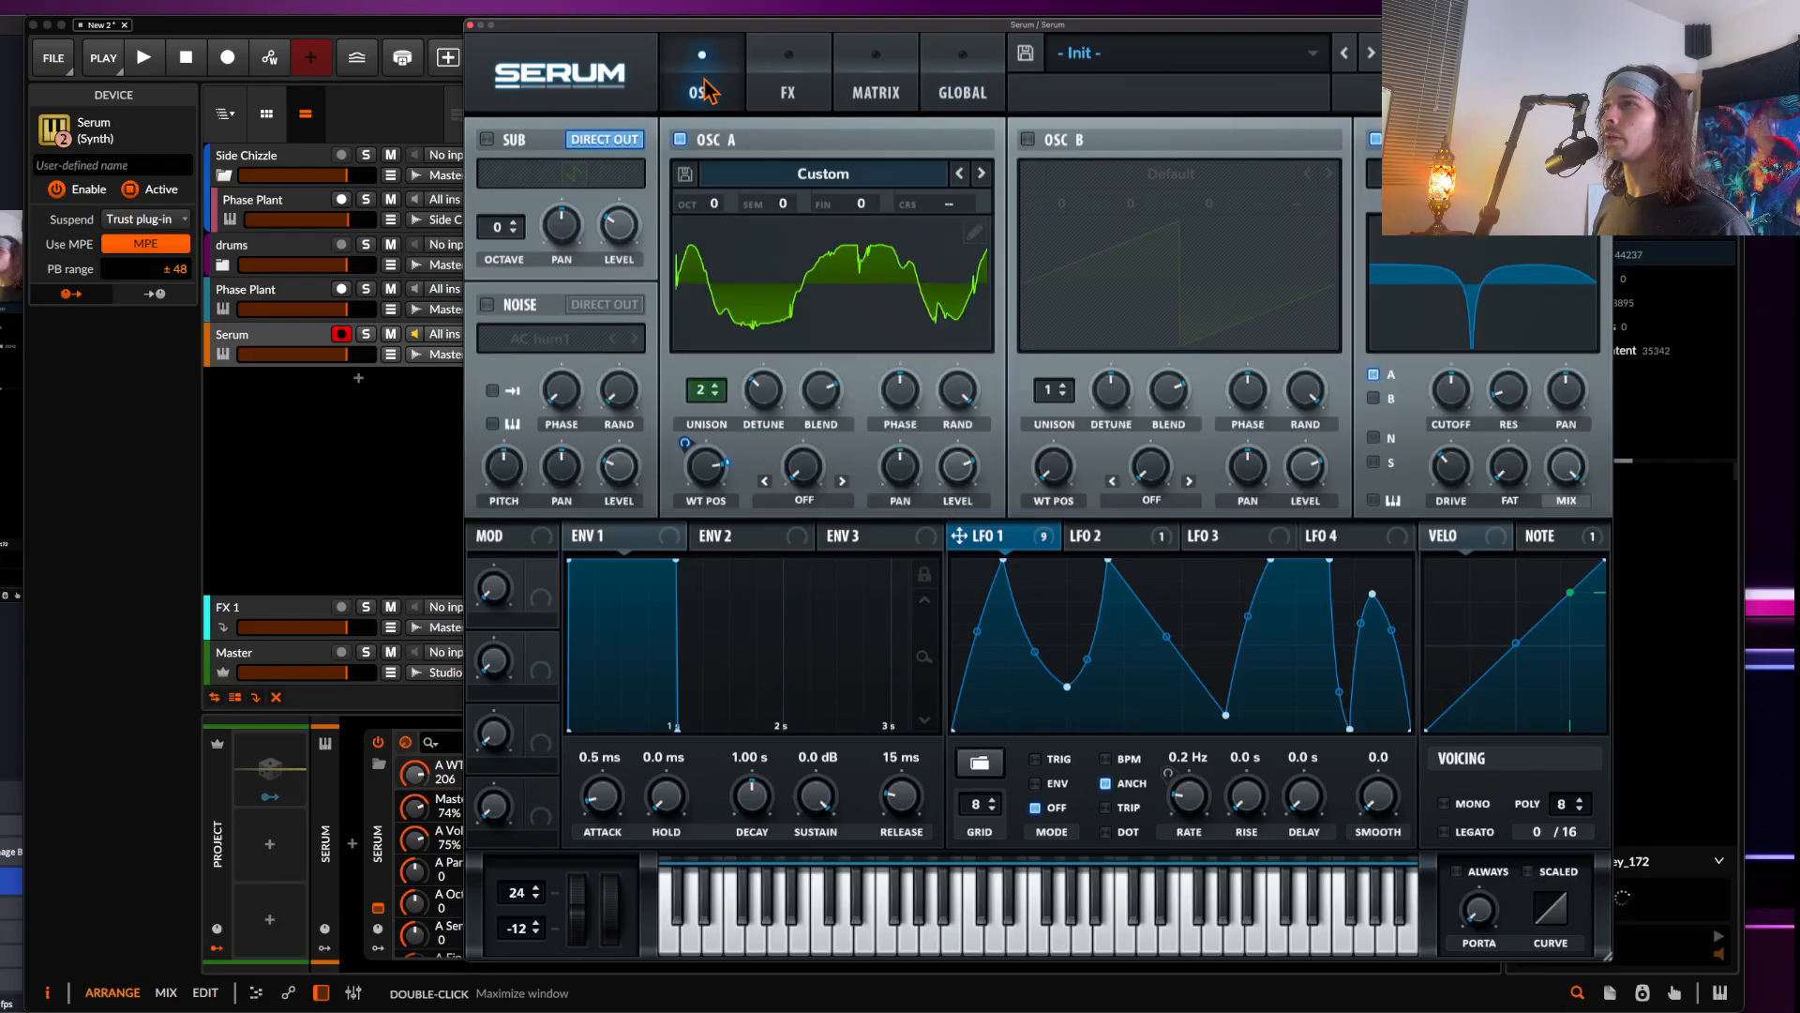
{"action": "left_click", "coordinate": [1029, 140]}
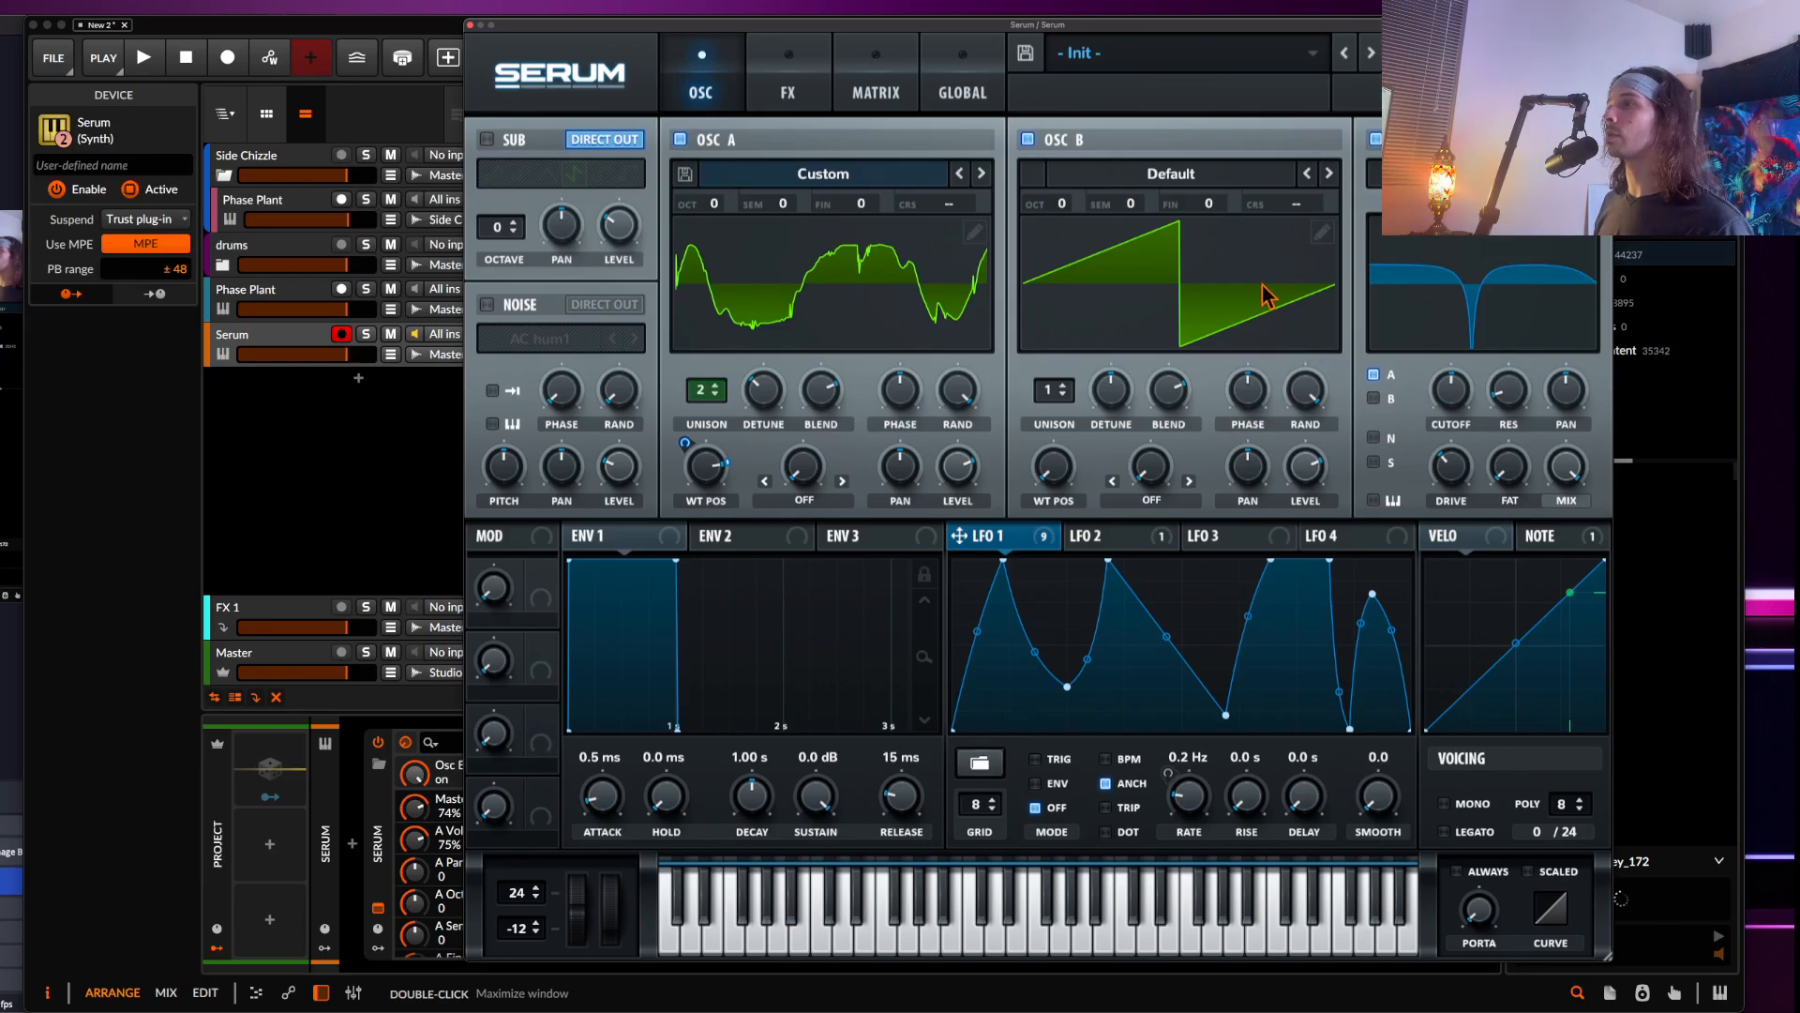
Set oscillator A's warp mode to FM (from B) with an amount of 36
{"action": "left_click", "coordinate": [805, 500]}
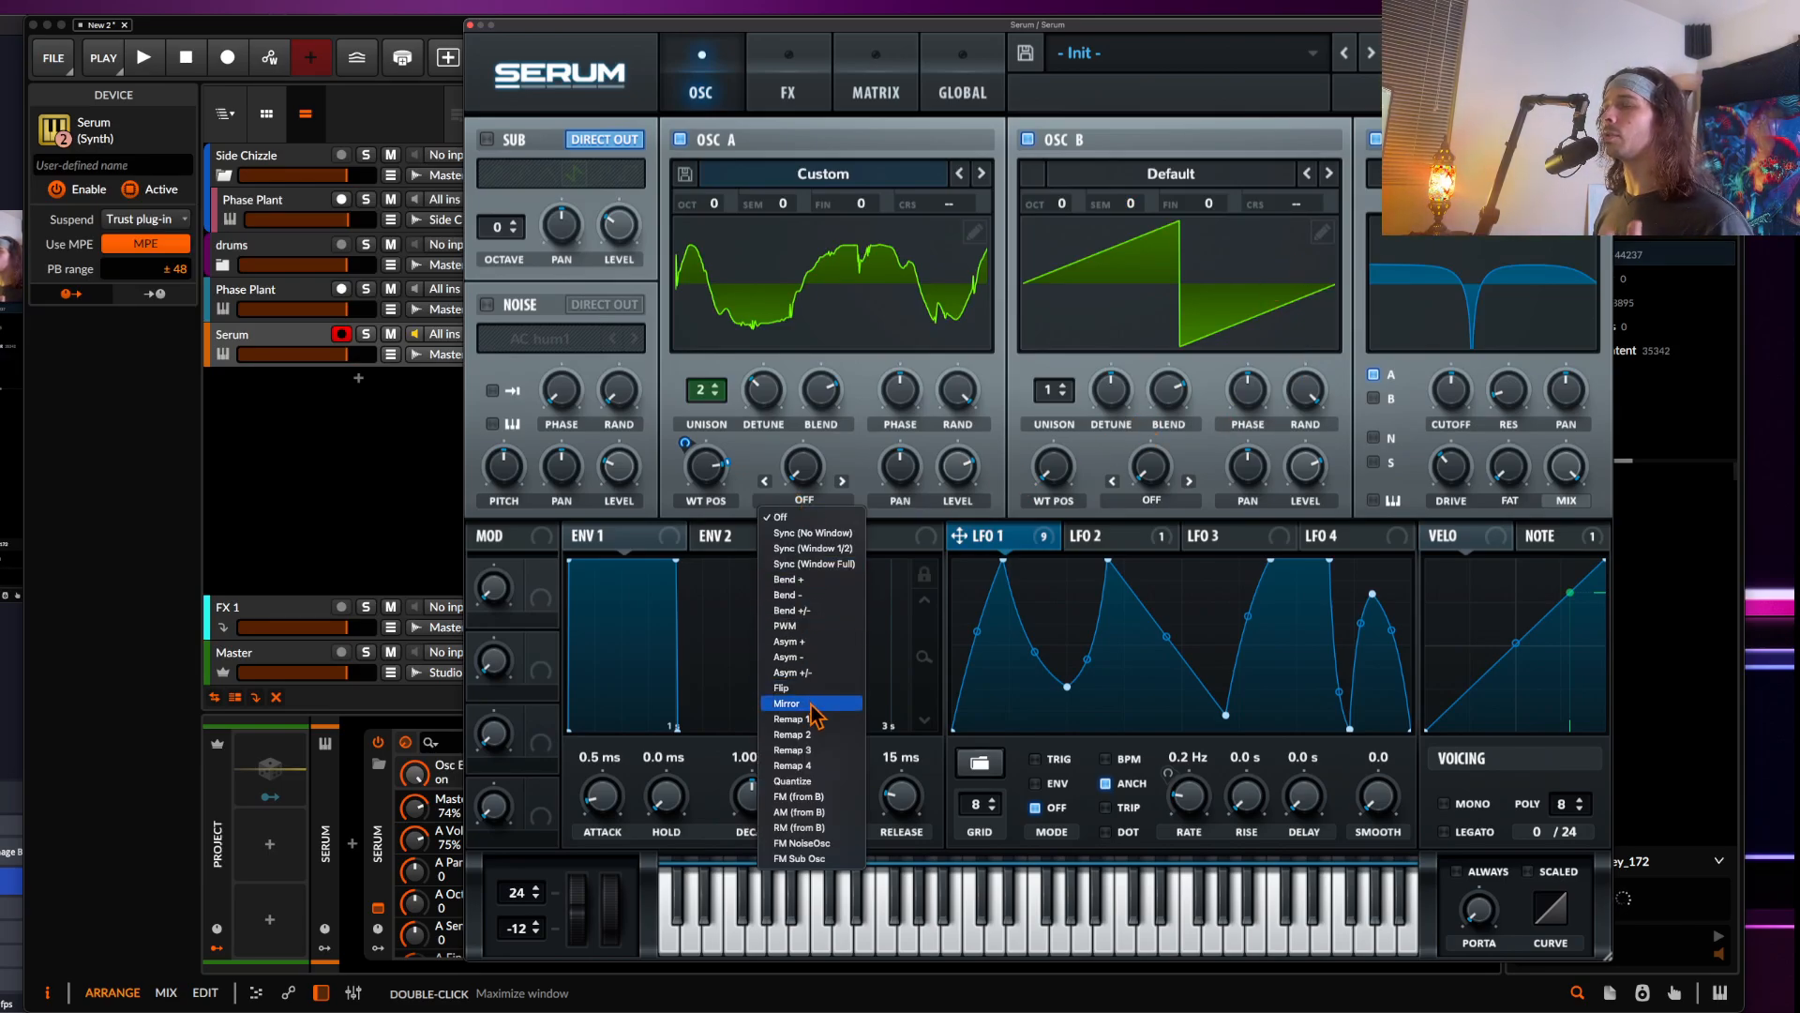
{"action": "left_click", "coordinate": [802, 797]}
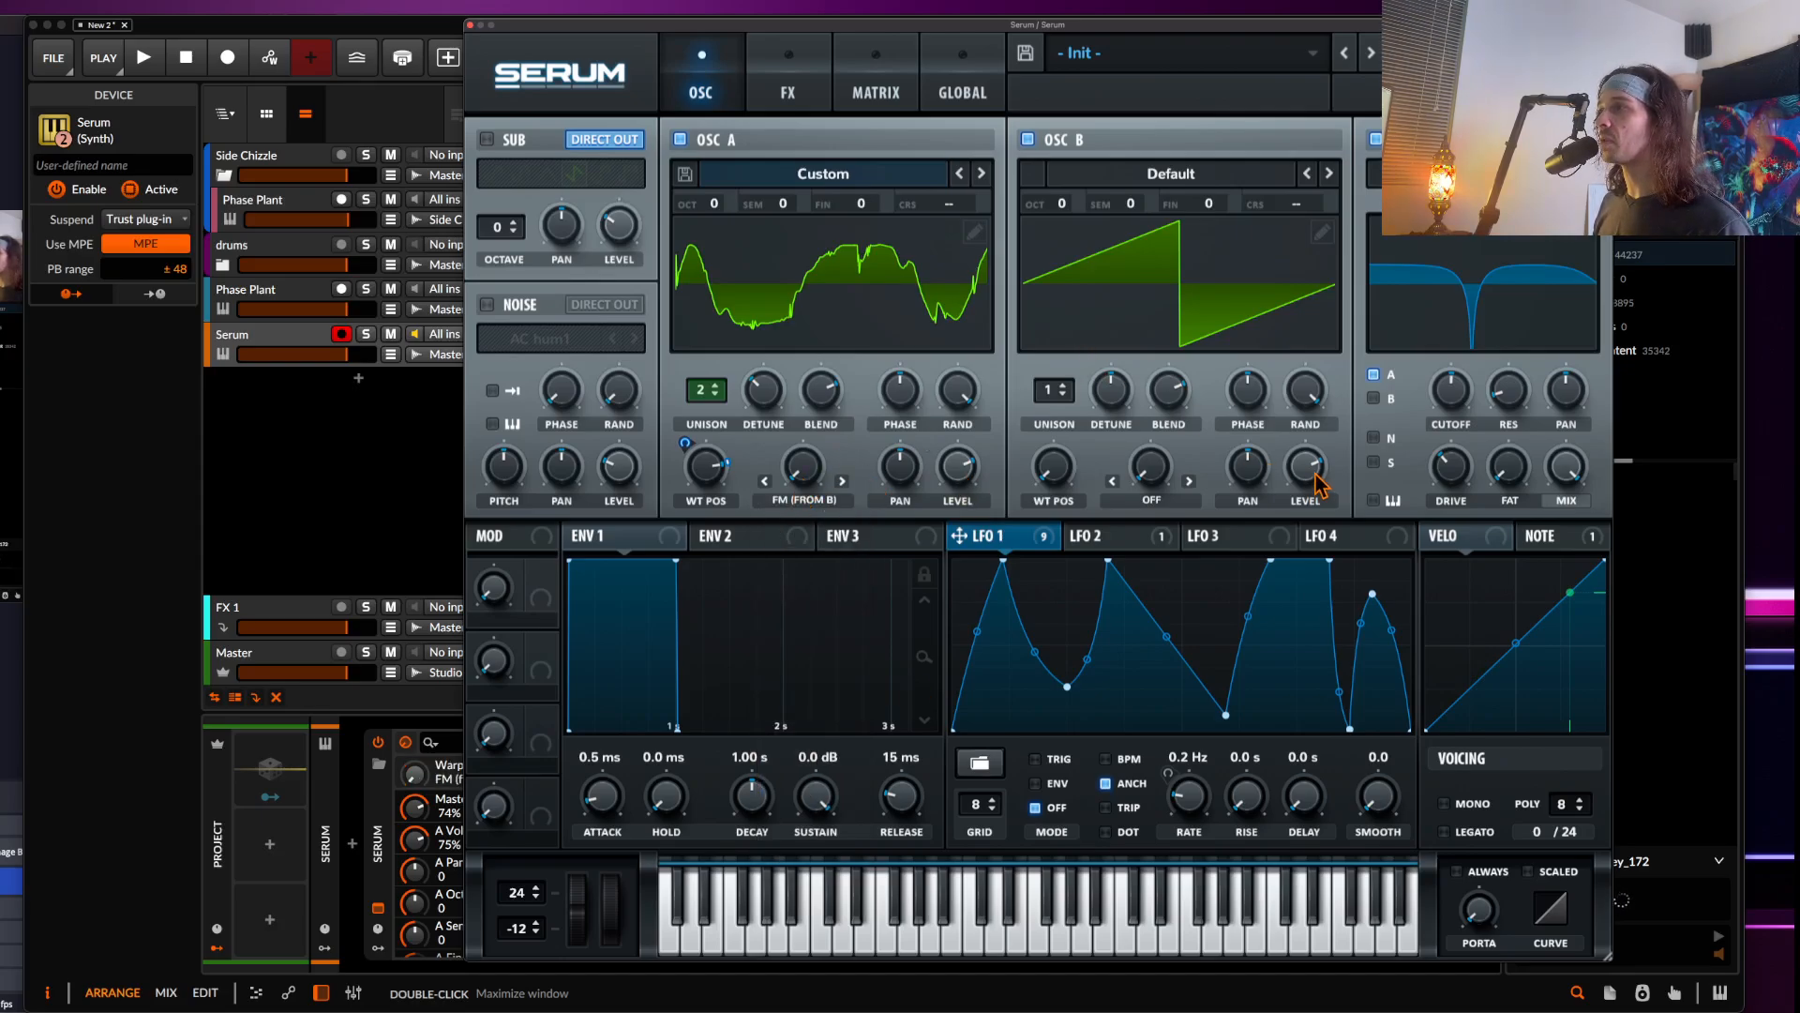
{"action": "left_click_drag", "start_coordinate": [1326, 484], "coordinate": [1261, 941]}
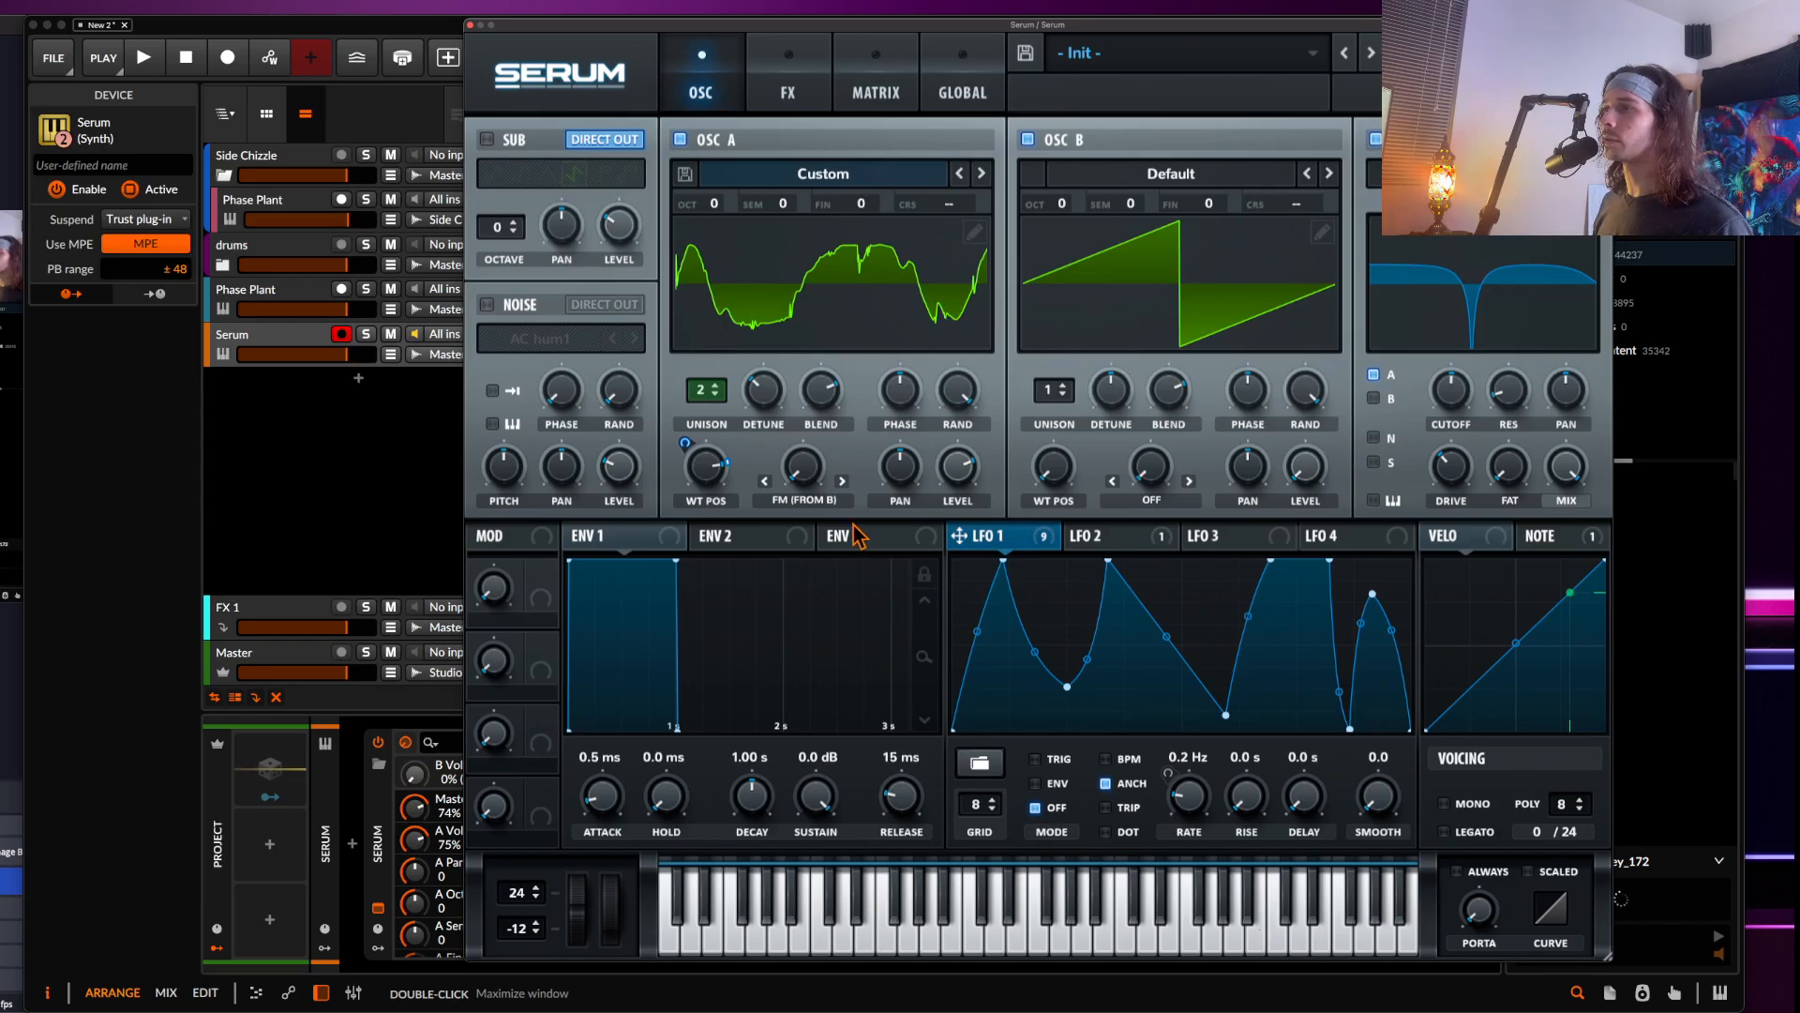
{"action": "mouse_move", "coordinate": [806, 478]}
{"action": "left_mouse_down"}
{"action": "mouse_move", "coordinate": [794, 379]}
{"action": "mouse_move", "coordinate": [801, 465]}
{"action": "left_mouse_up"}
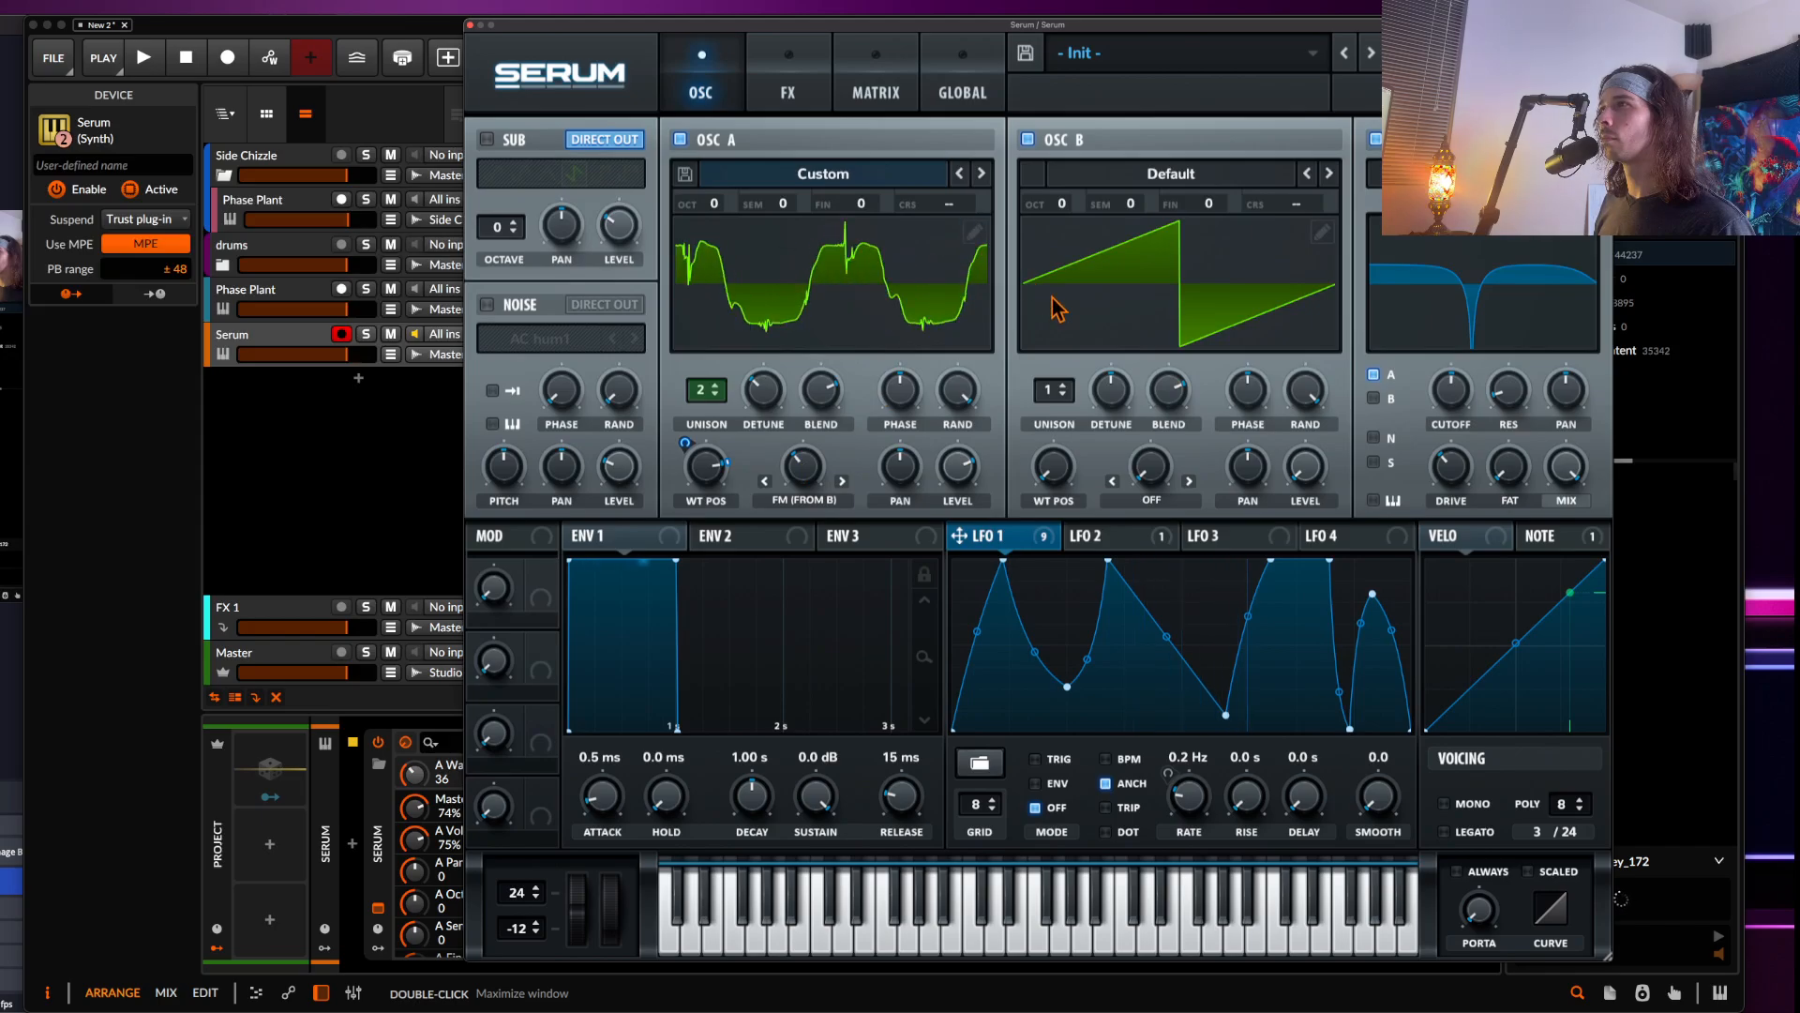
Set oscillator B's level to 87% and its unison to 2 voices
{"action": "double_click", "coordinate": [1297, 459]}
{"action": "left_click", "coordinate": [1298, 460]}
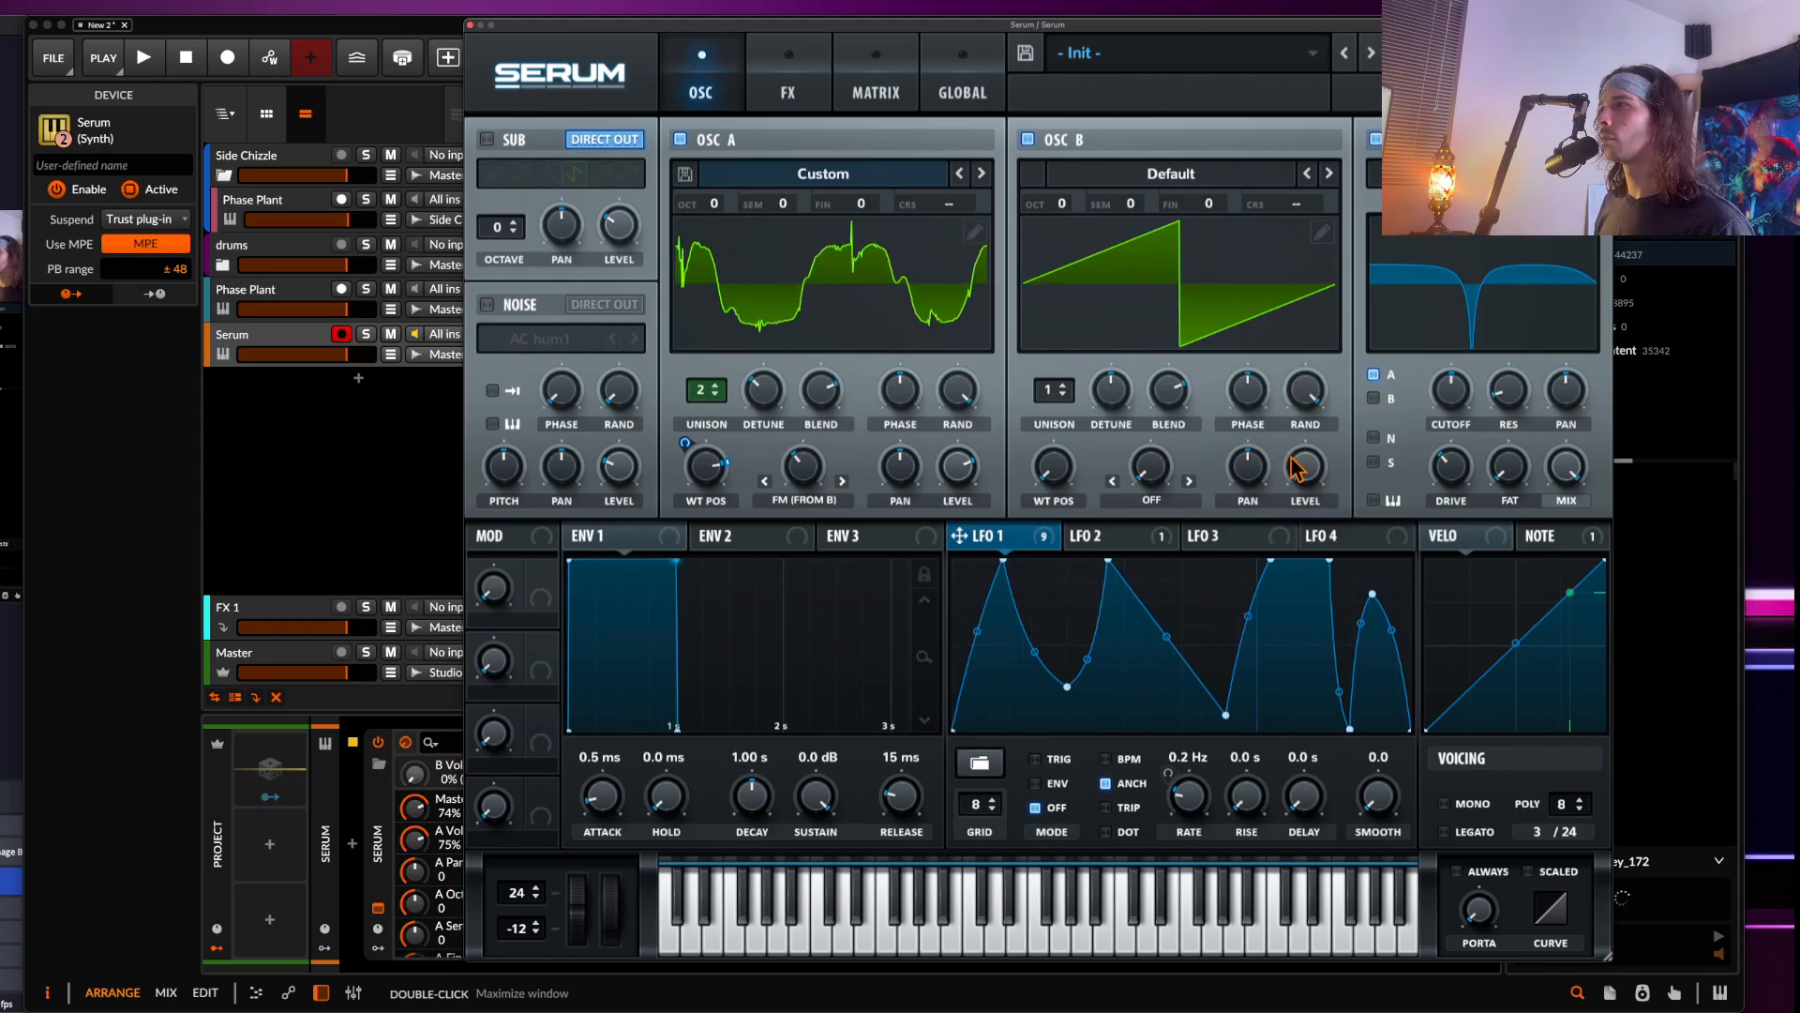
{"action": "left_click_drag", "start_coordinate": [1294, 457], "coordinate": [1285, 317]}
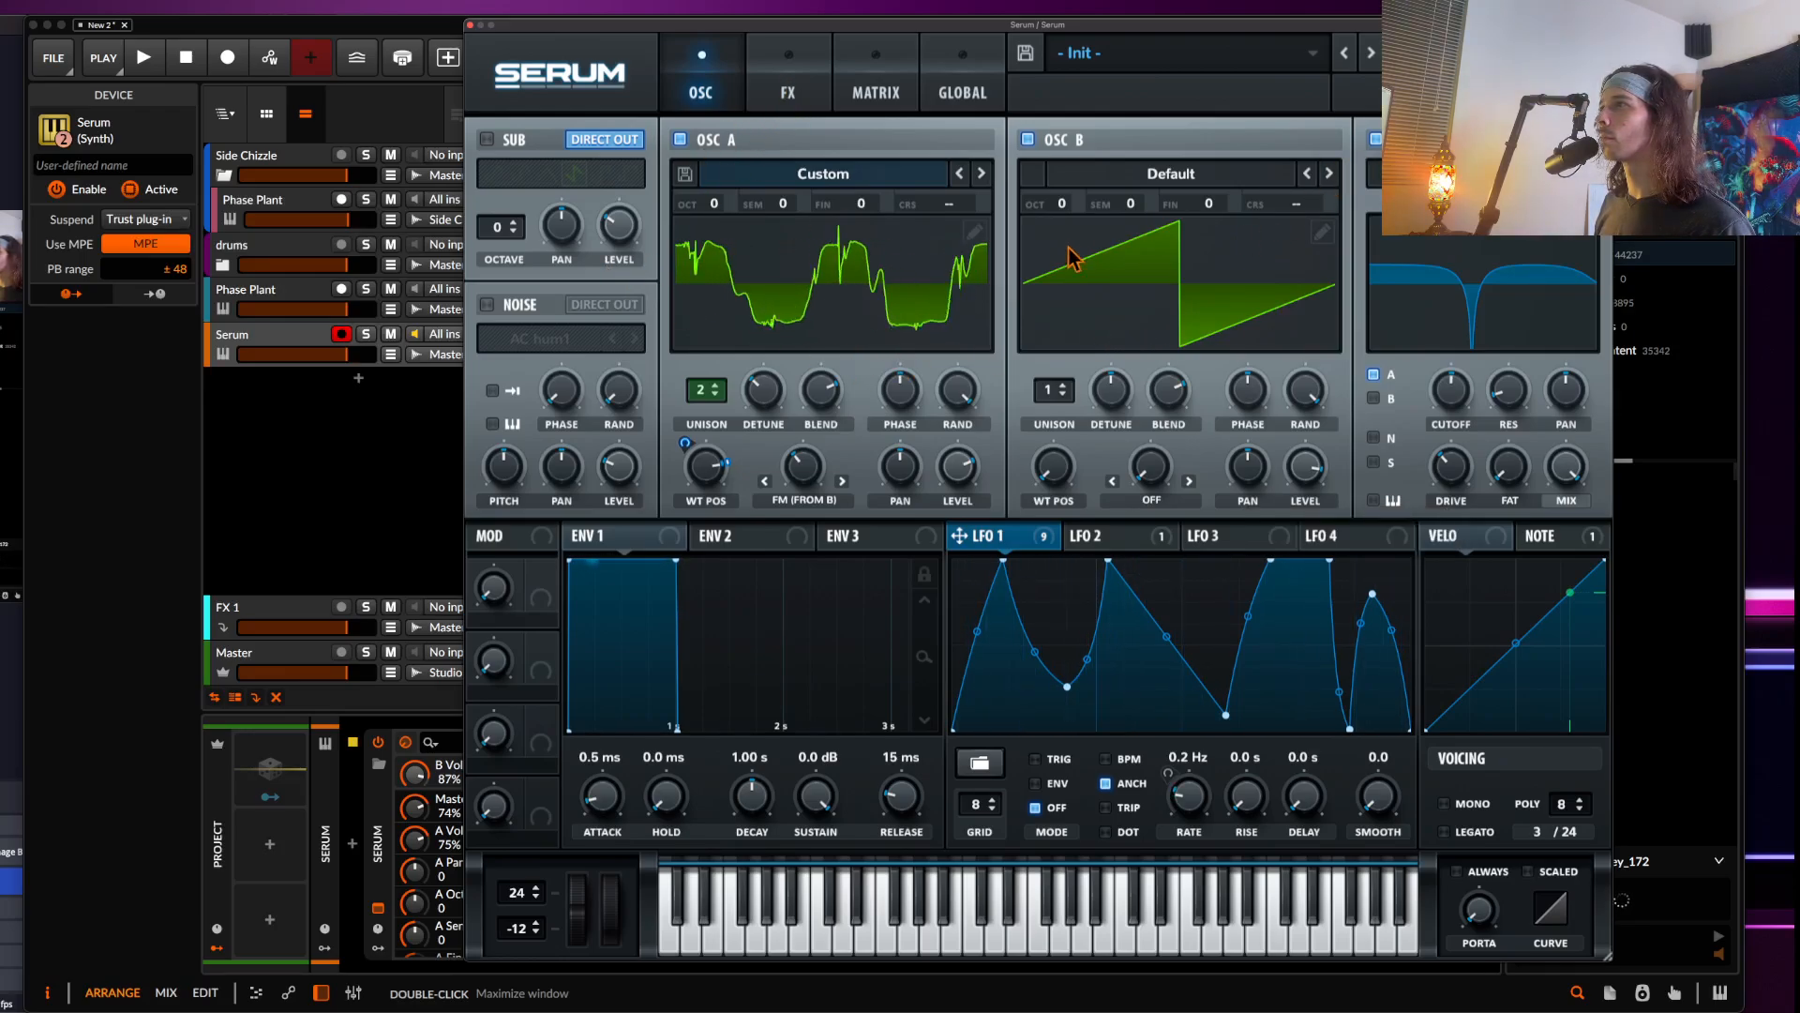
{"action": "left_click", "coordinate": [1063, 386]}
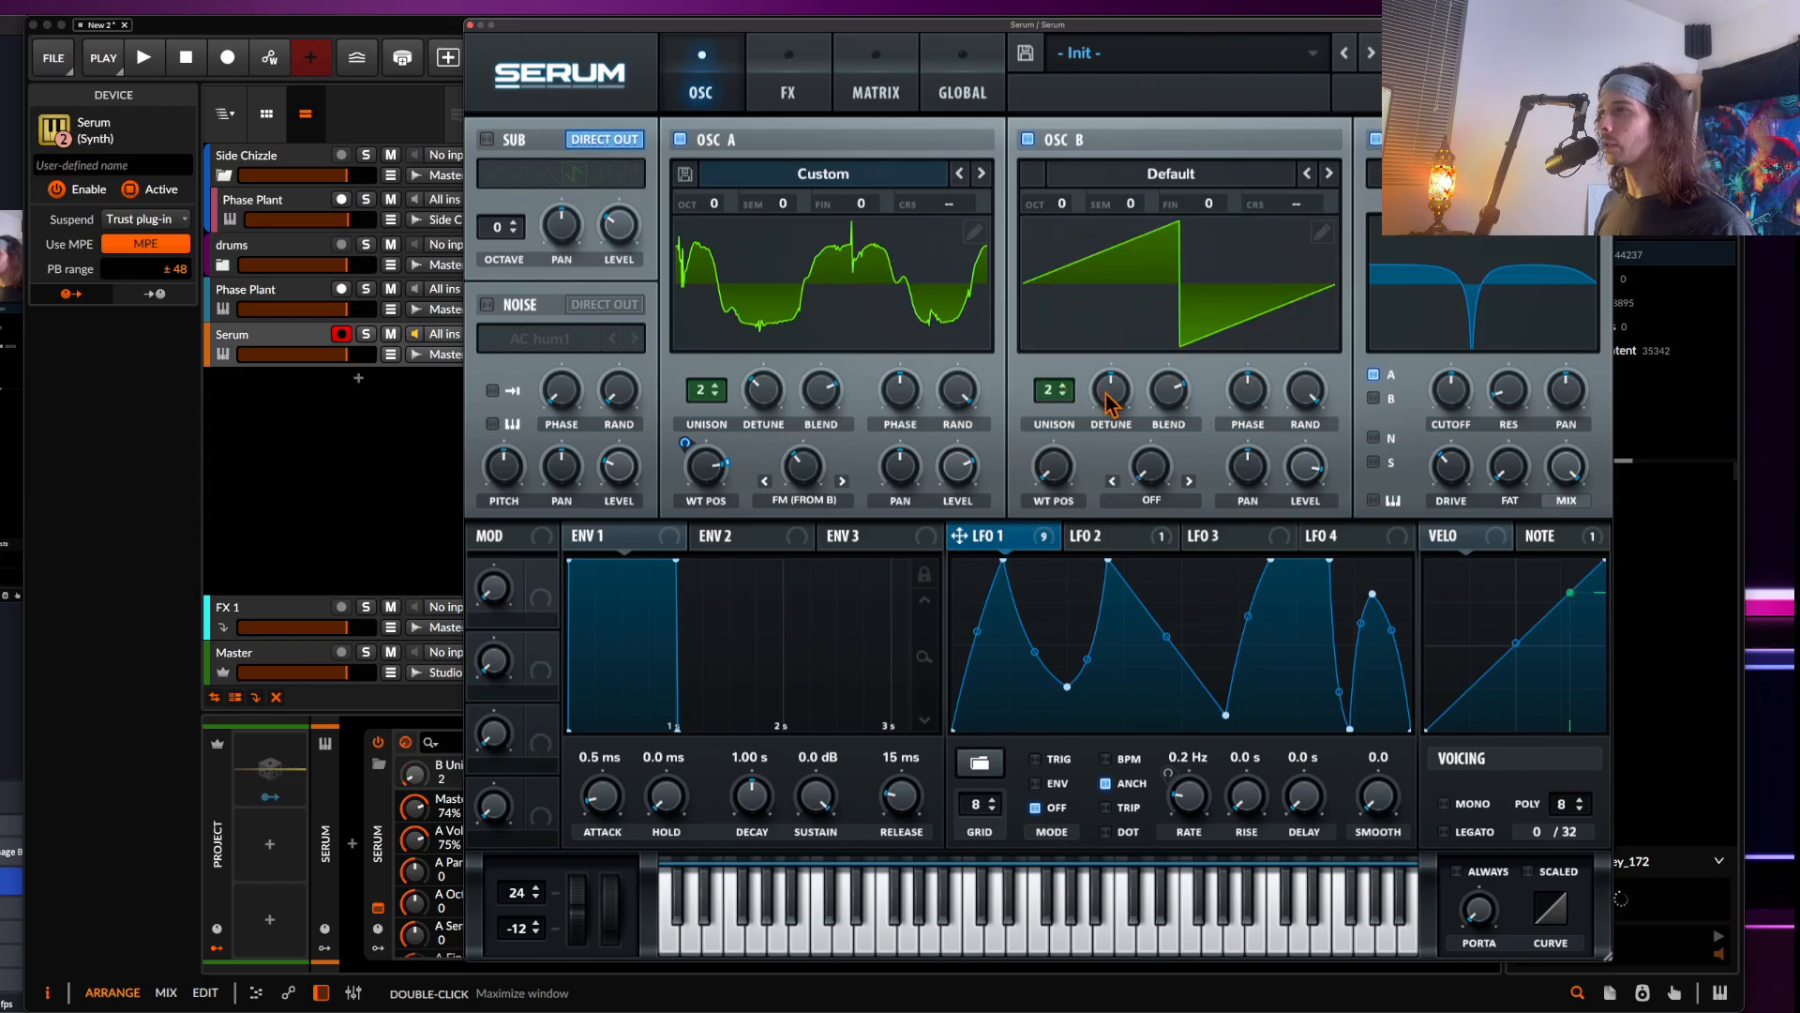
Adjust oscillator B's detune and lower oscillator A's level
{"action": "left_click_drag", "start_coordinate": [1112, 398], "coordinate": [1113, 427]}
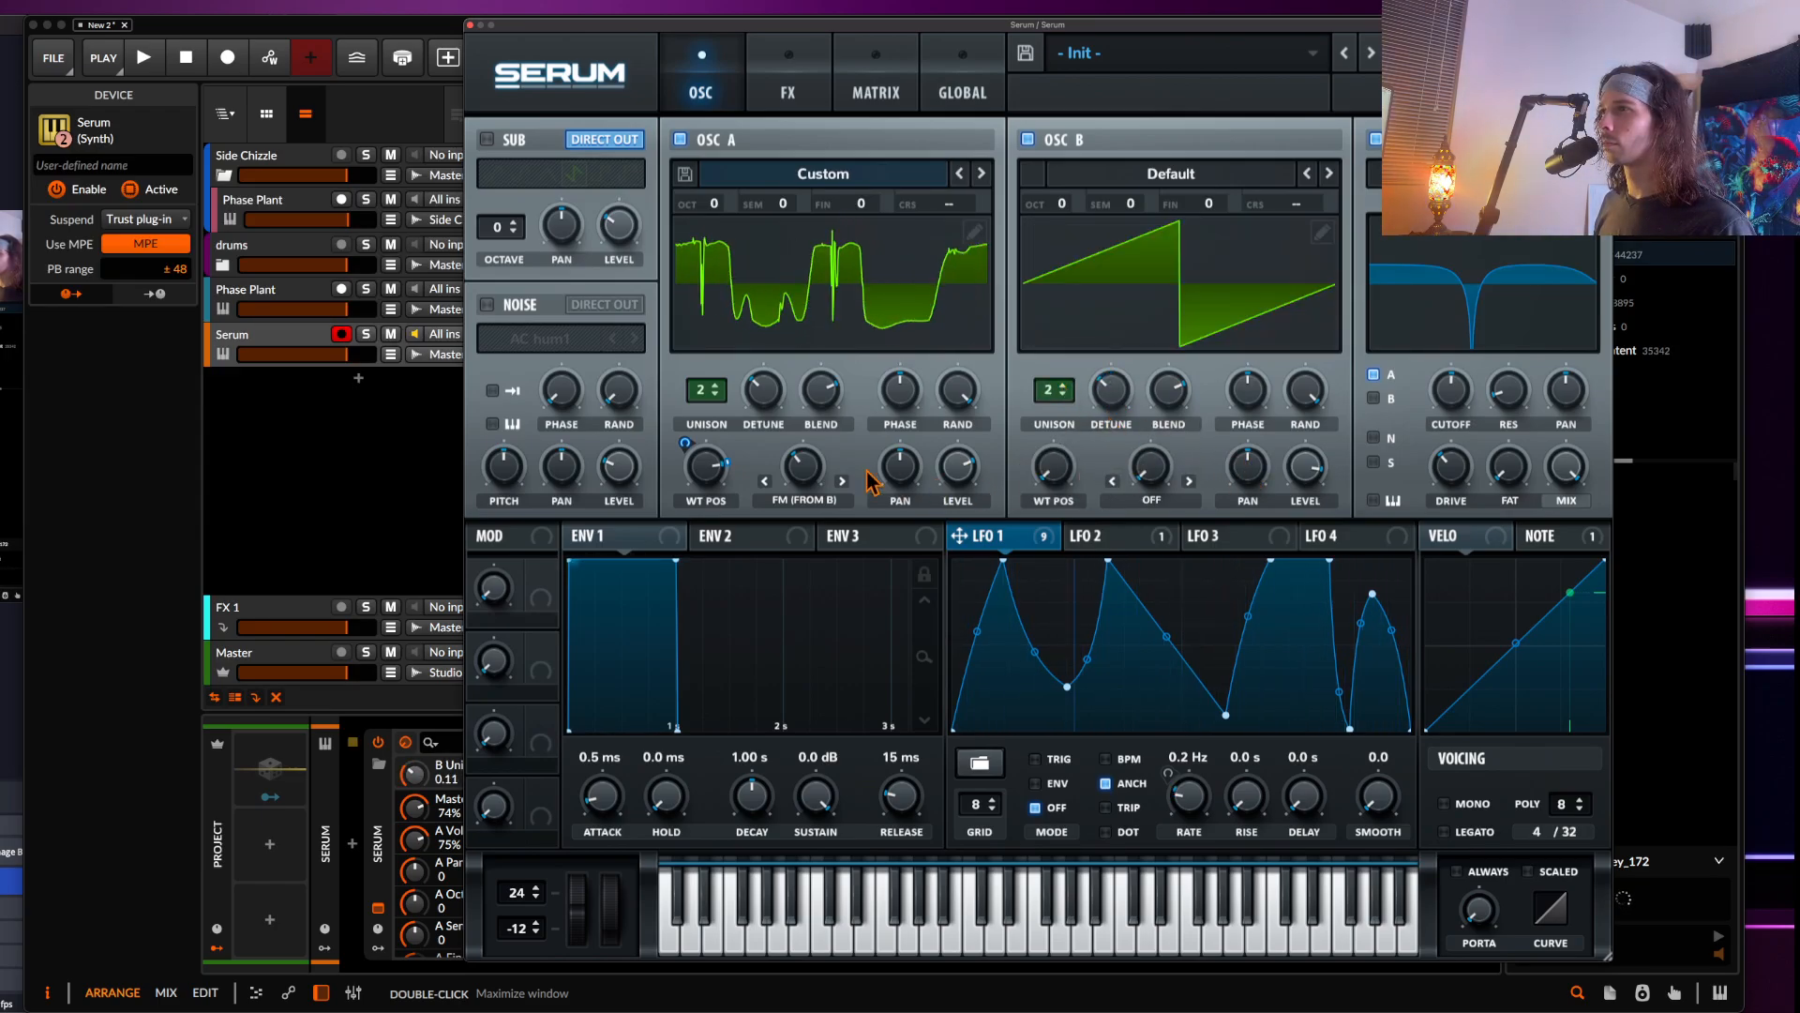
{"action": "left_click", "coordinate": [960, 471]}
{"action": "left_click_drag", "start_coordinate": [960, 471], "coordinate": [960, 538]}
Review the effects rack in Serum, then close the Serum window
{"action": "left_click", "coordinate": [788, 92]}
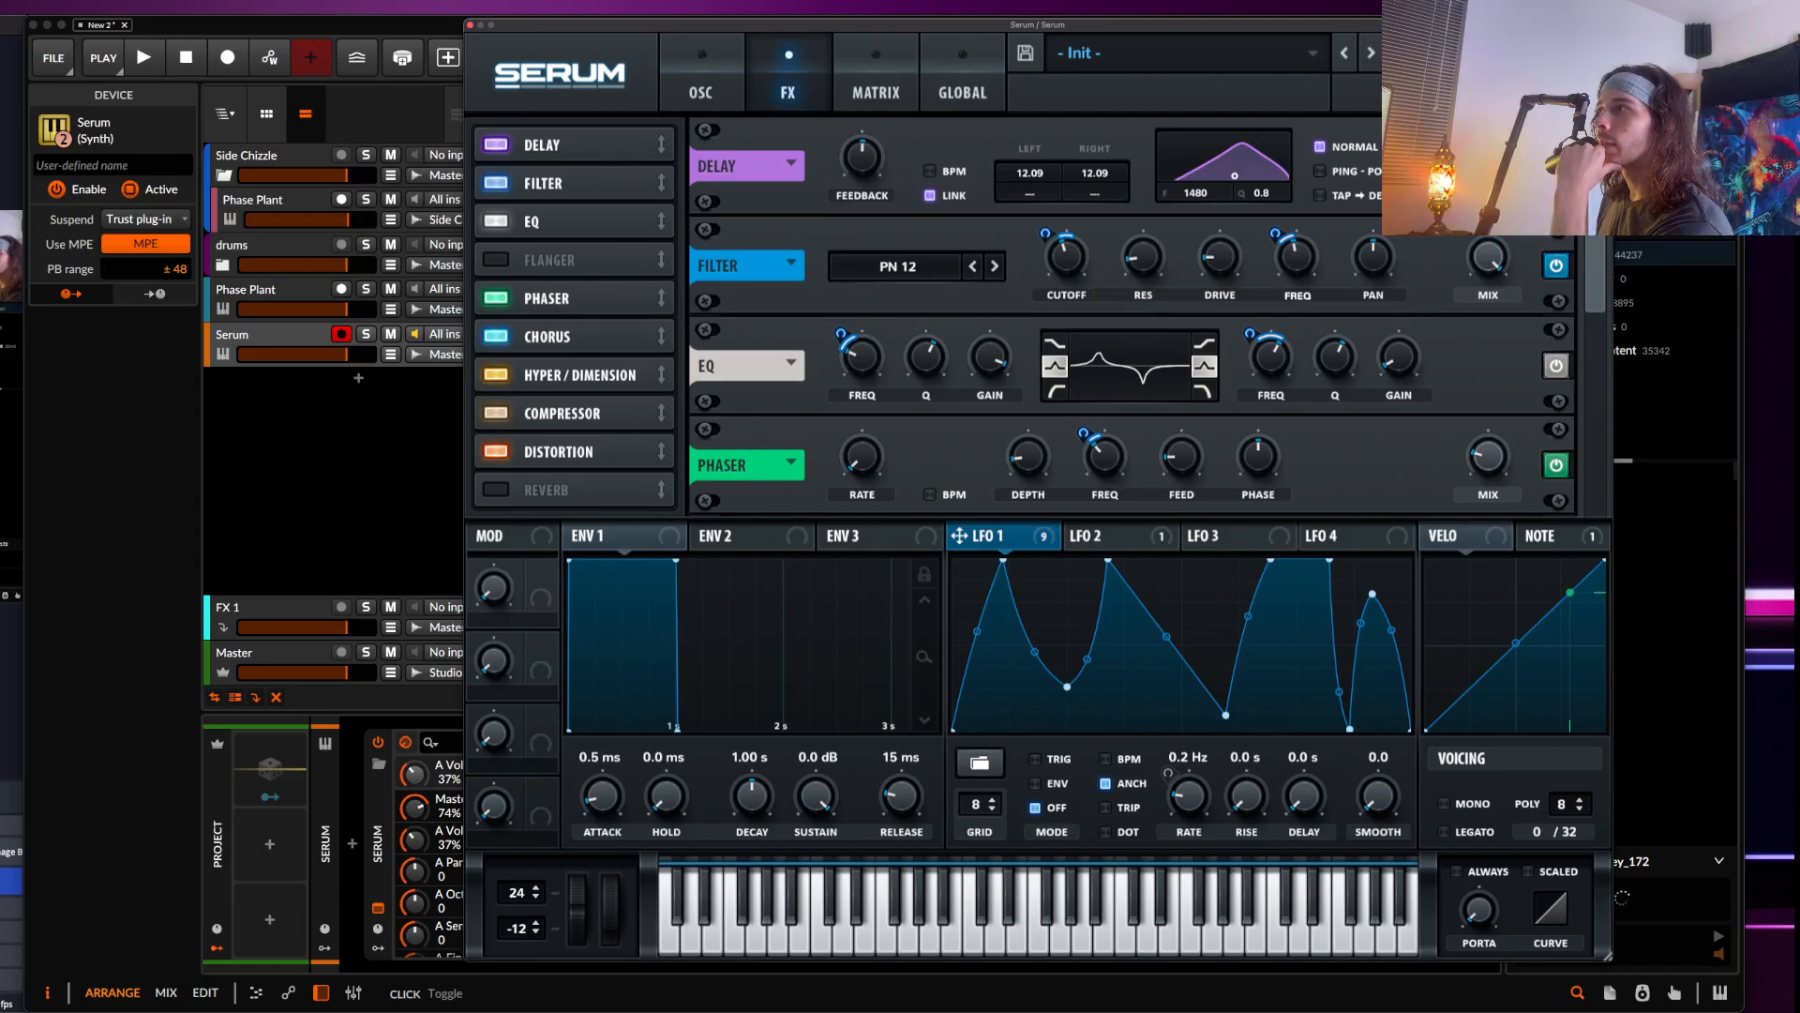
{"action": "scroll", "coordinate": [1600, 263], "scroll_direction": "down", "scroll_amount": 2}
{"action": "scroll", "coordinate": [1600, 262], "scroll_direction": "down", "scroll_amount": 1}
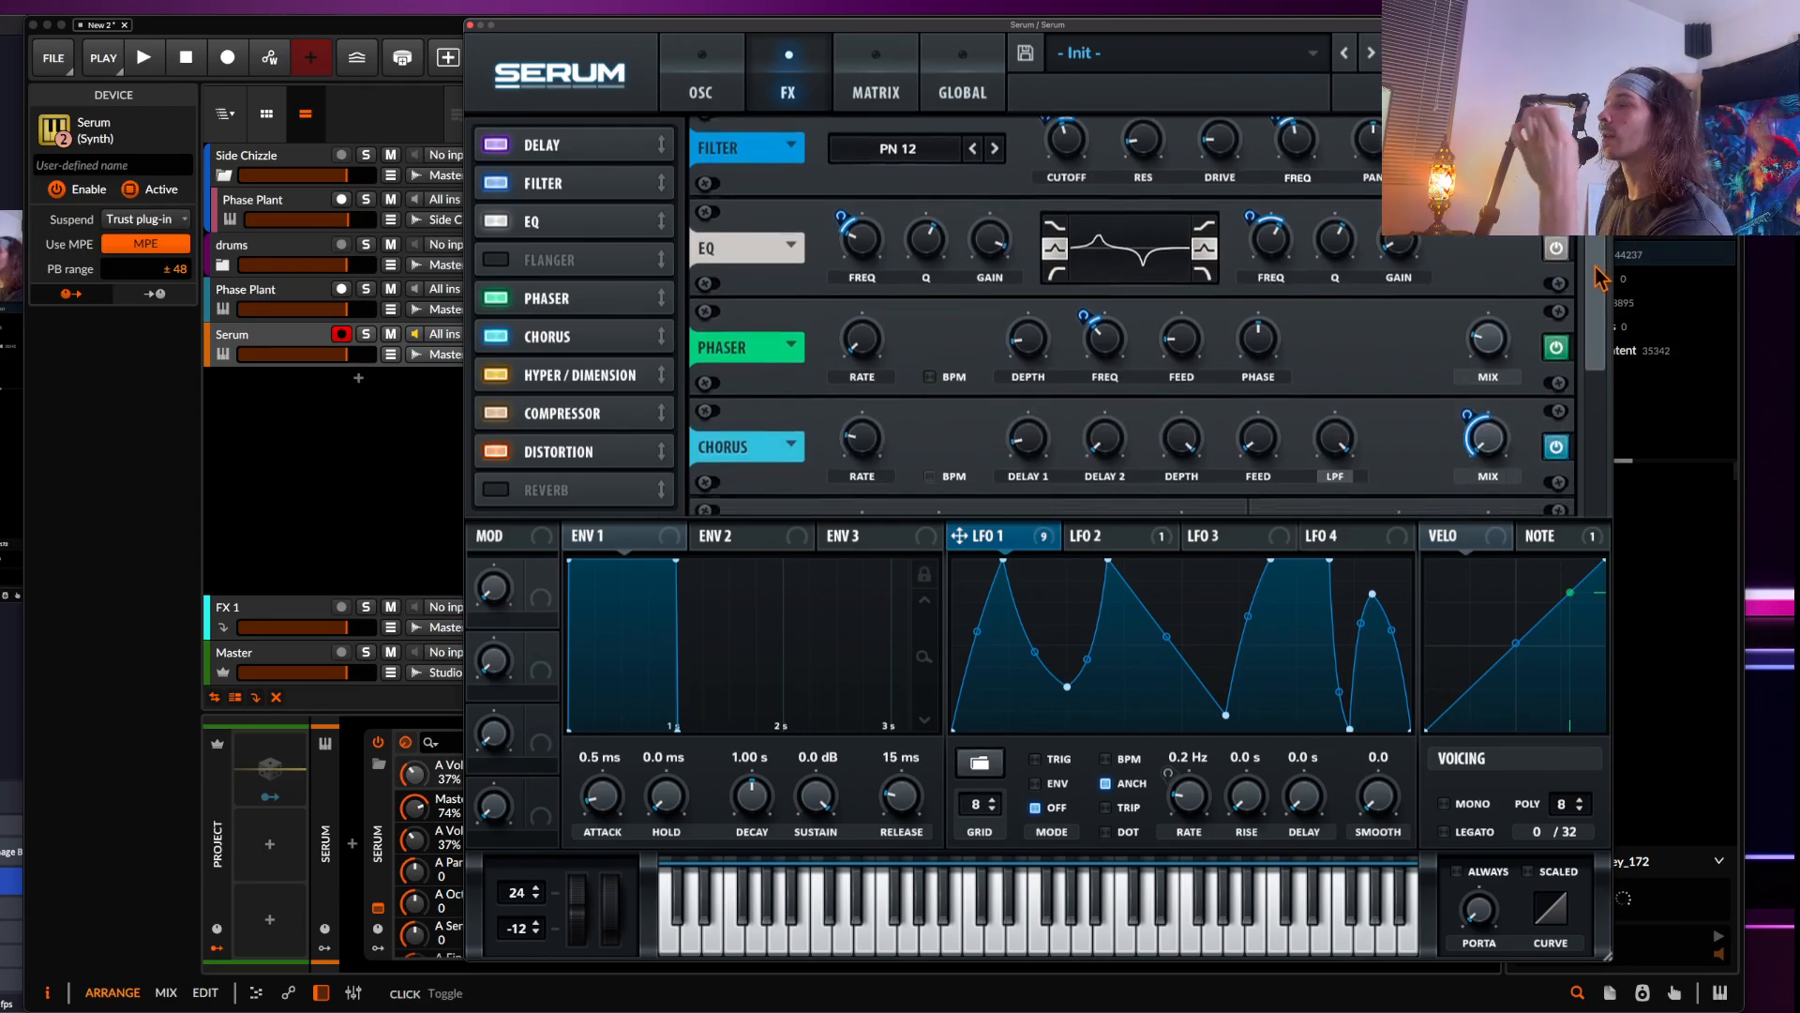
{"action": "scroll", "coordinate": [1600, 277], "scroll_direction": "up", "scroll_amount": 3}
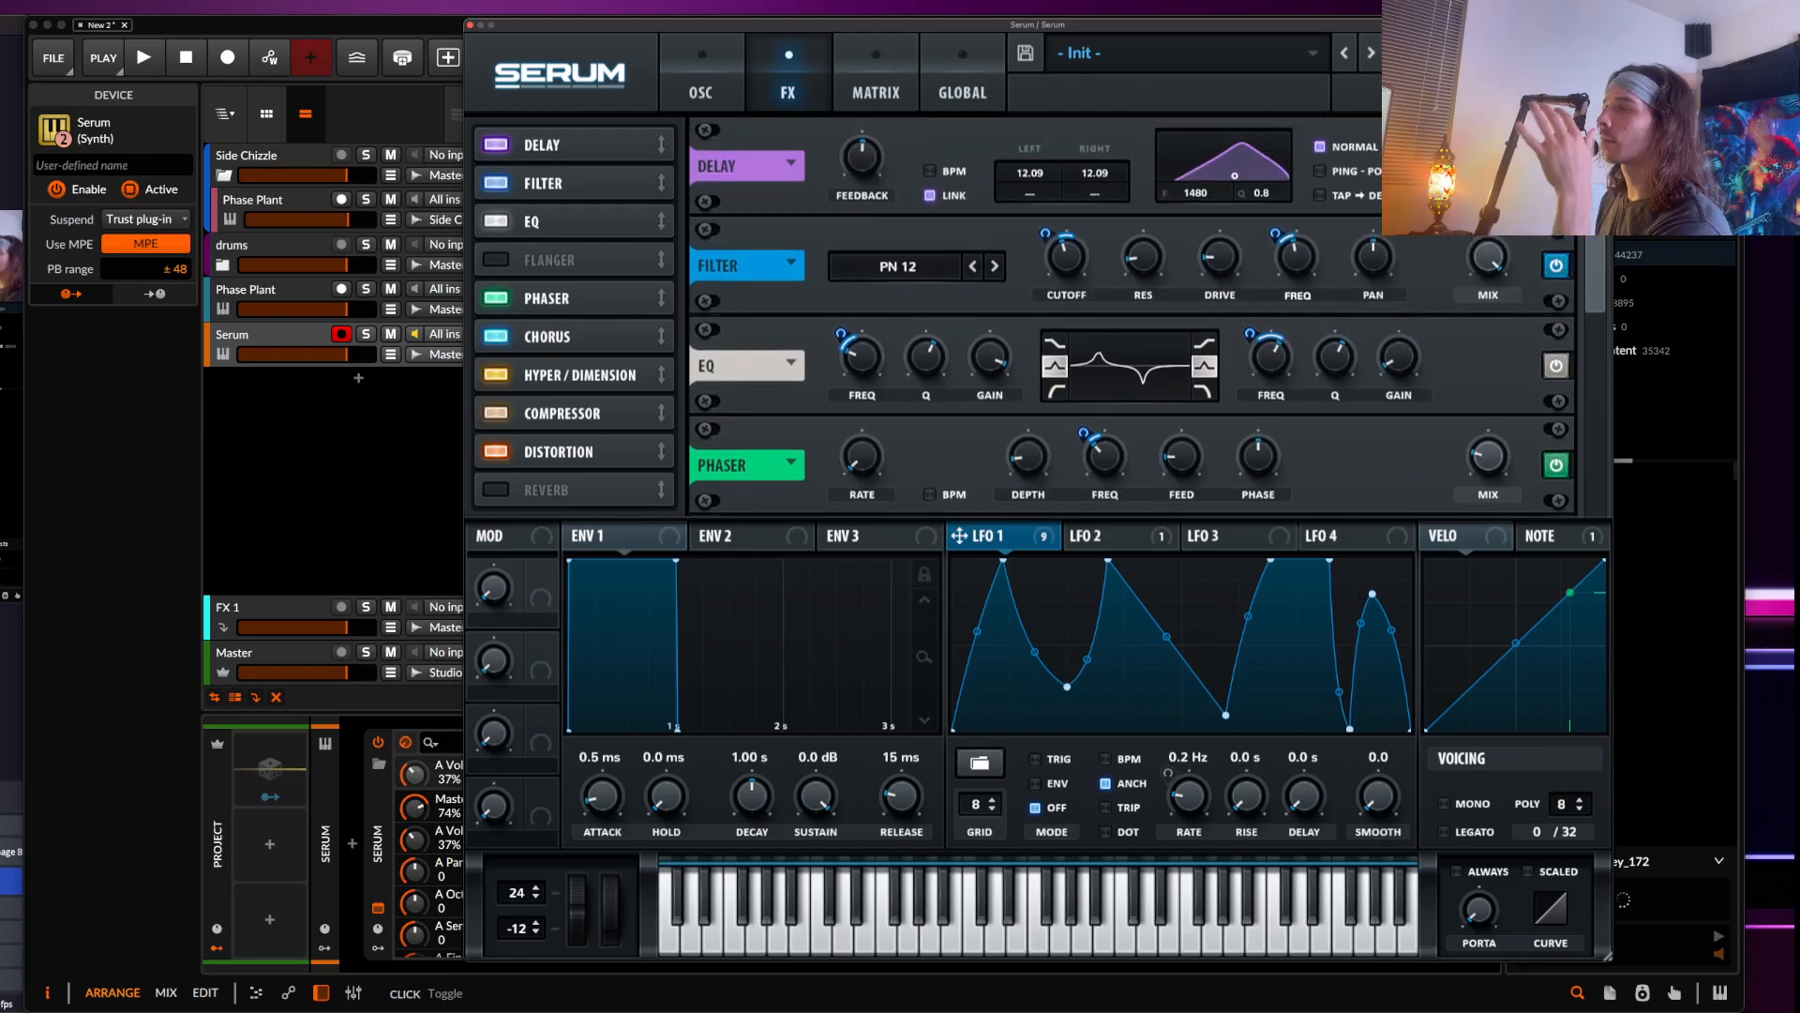
{"action": "scroll", "coordinate": [1585, 255], "scroll_direction": "down", "scroll_amount": 2}
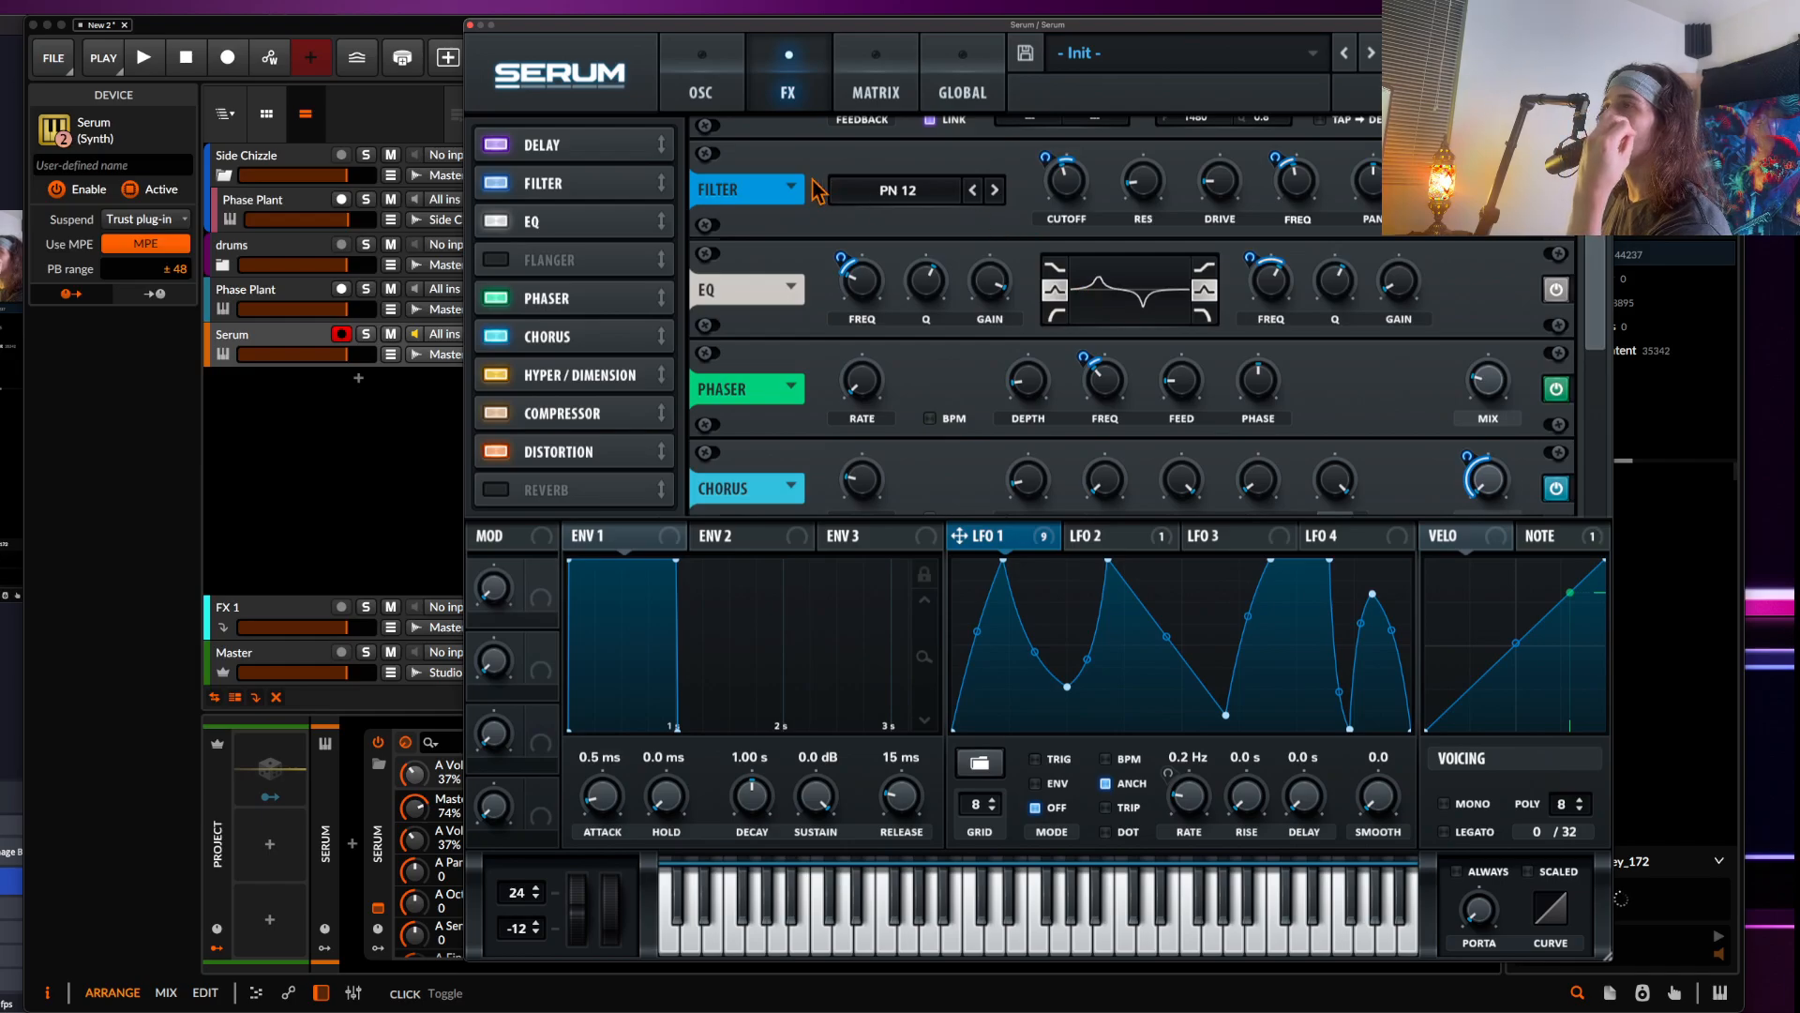
{"action": "left_click", "coordinate": [471, 24]}
Open Phase Plant on its track and add a Slice EQ effect to lane 1
{"action": "left_click", "coordinate": [286, 300]}
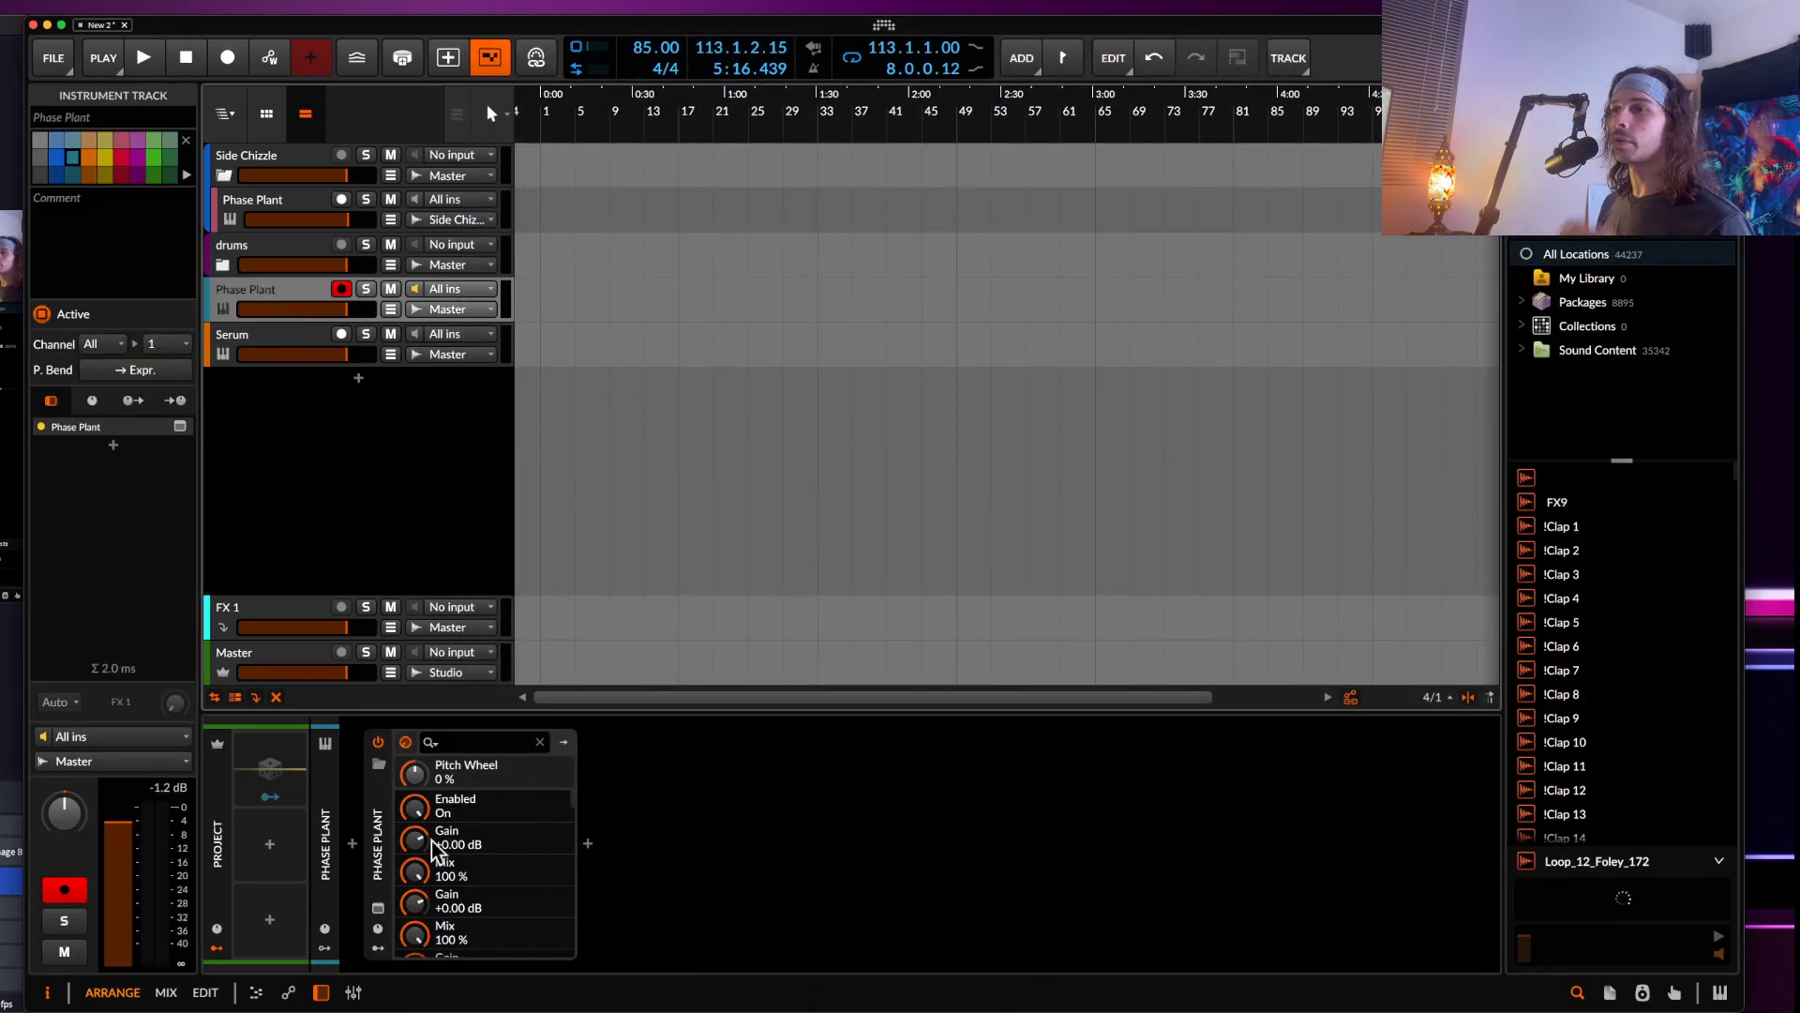
{"action": "left_click", "coordinate": [378, 908]}
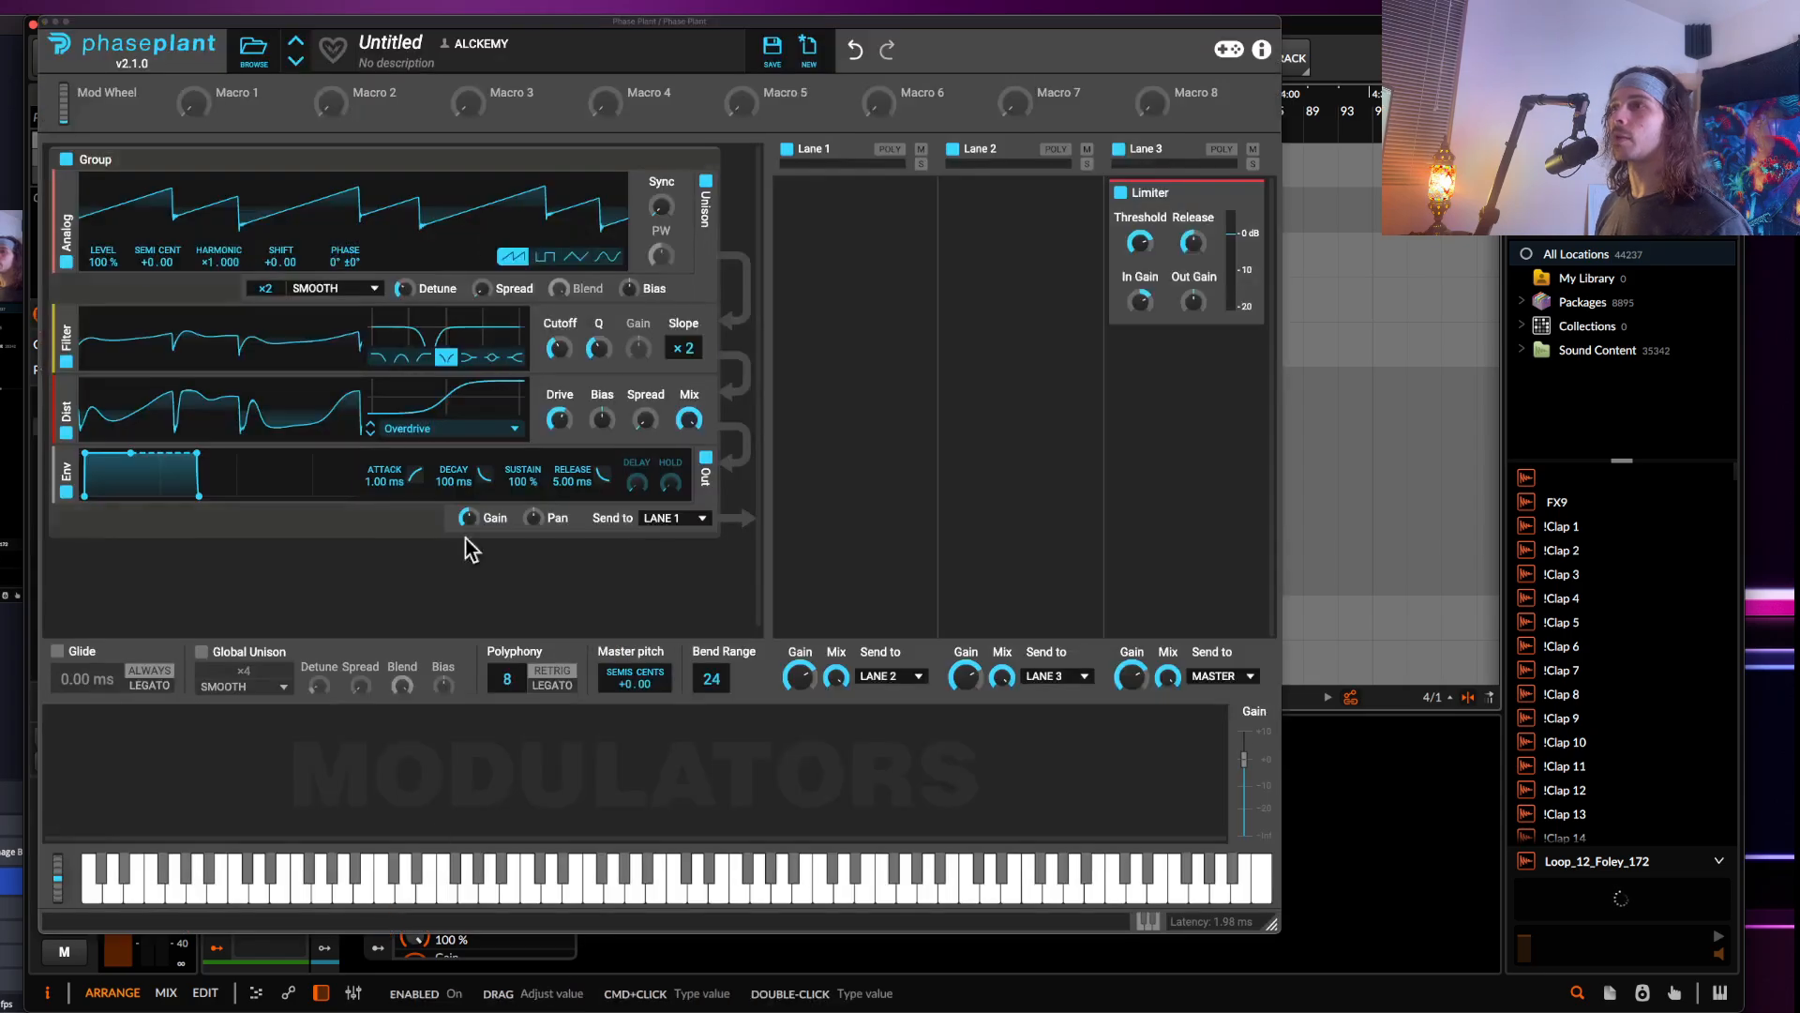
{"action": "left_click", "coordinate": [877, 189]}
{"action": "left_click", "coordinate": [1201, 434]}
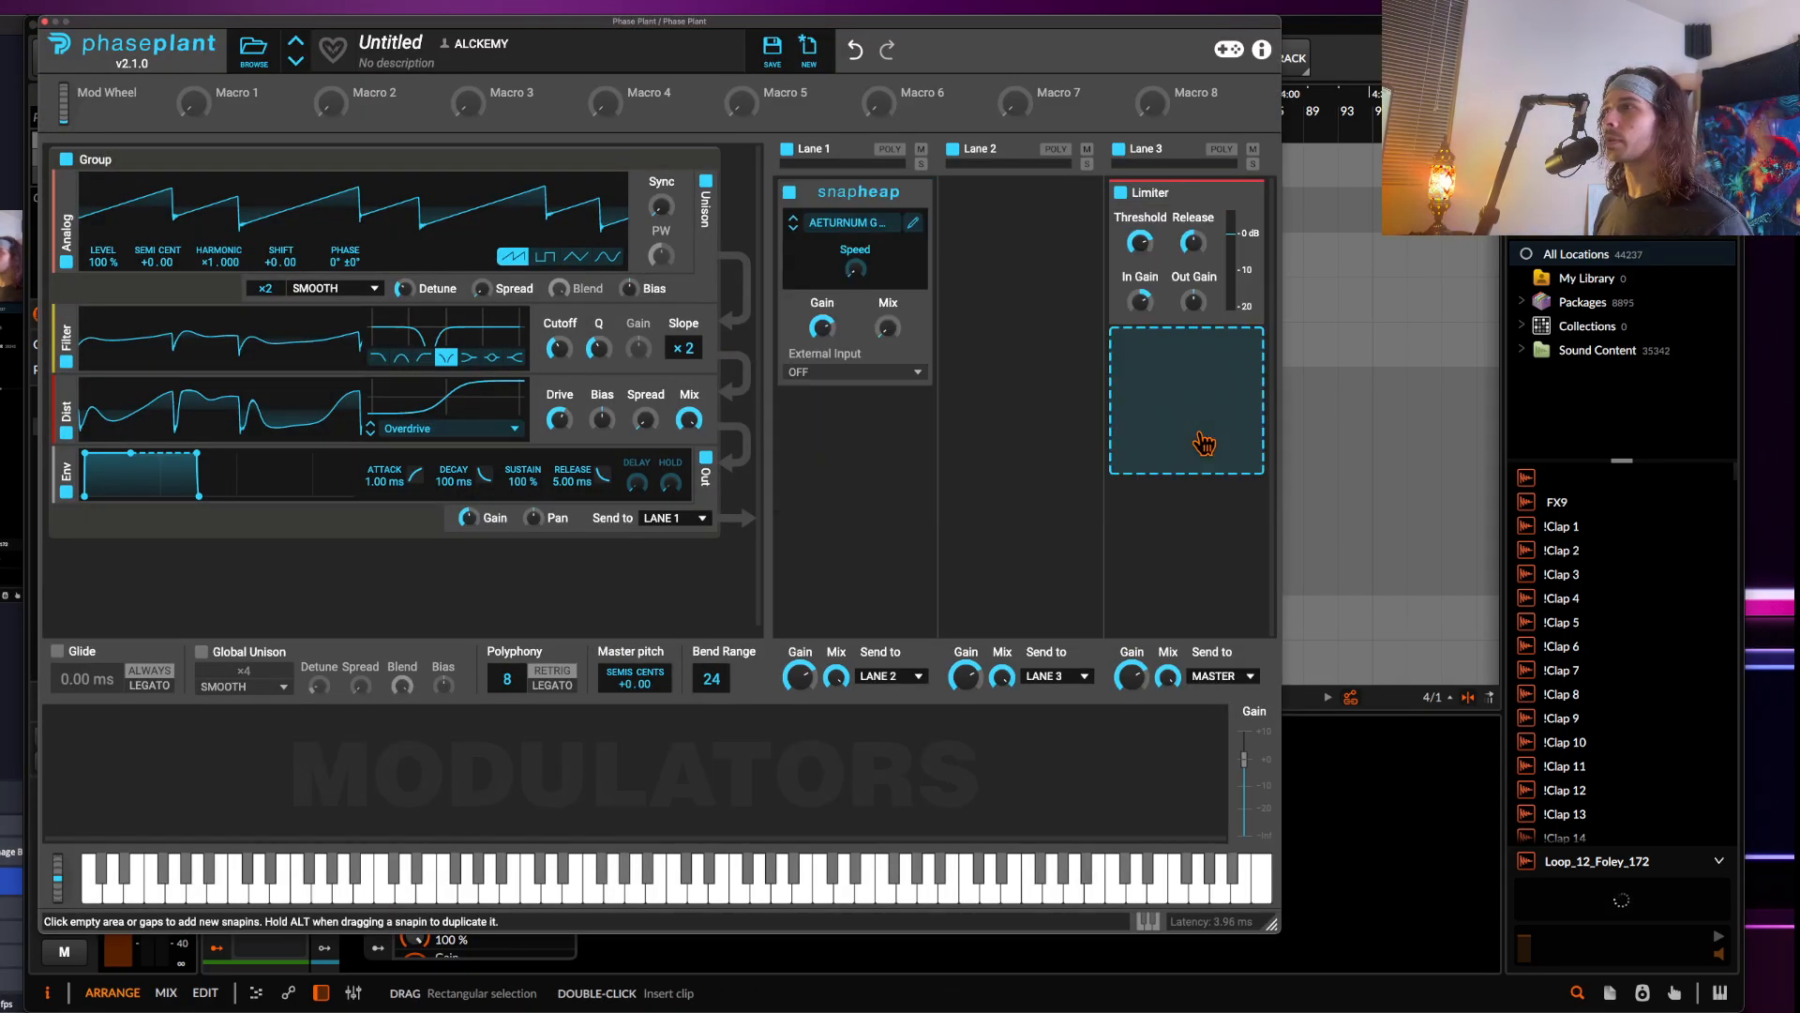
{"action": "left_click", "coordinate": [924, 195]}
{"action": "left_click", "coordinate": [856, 269]}
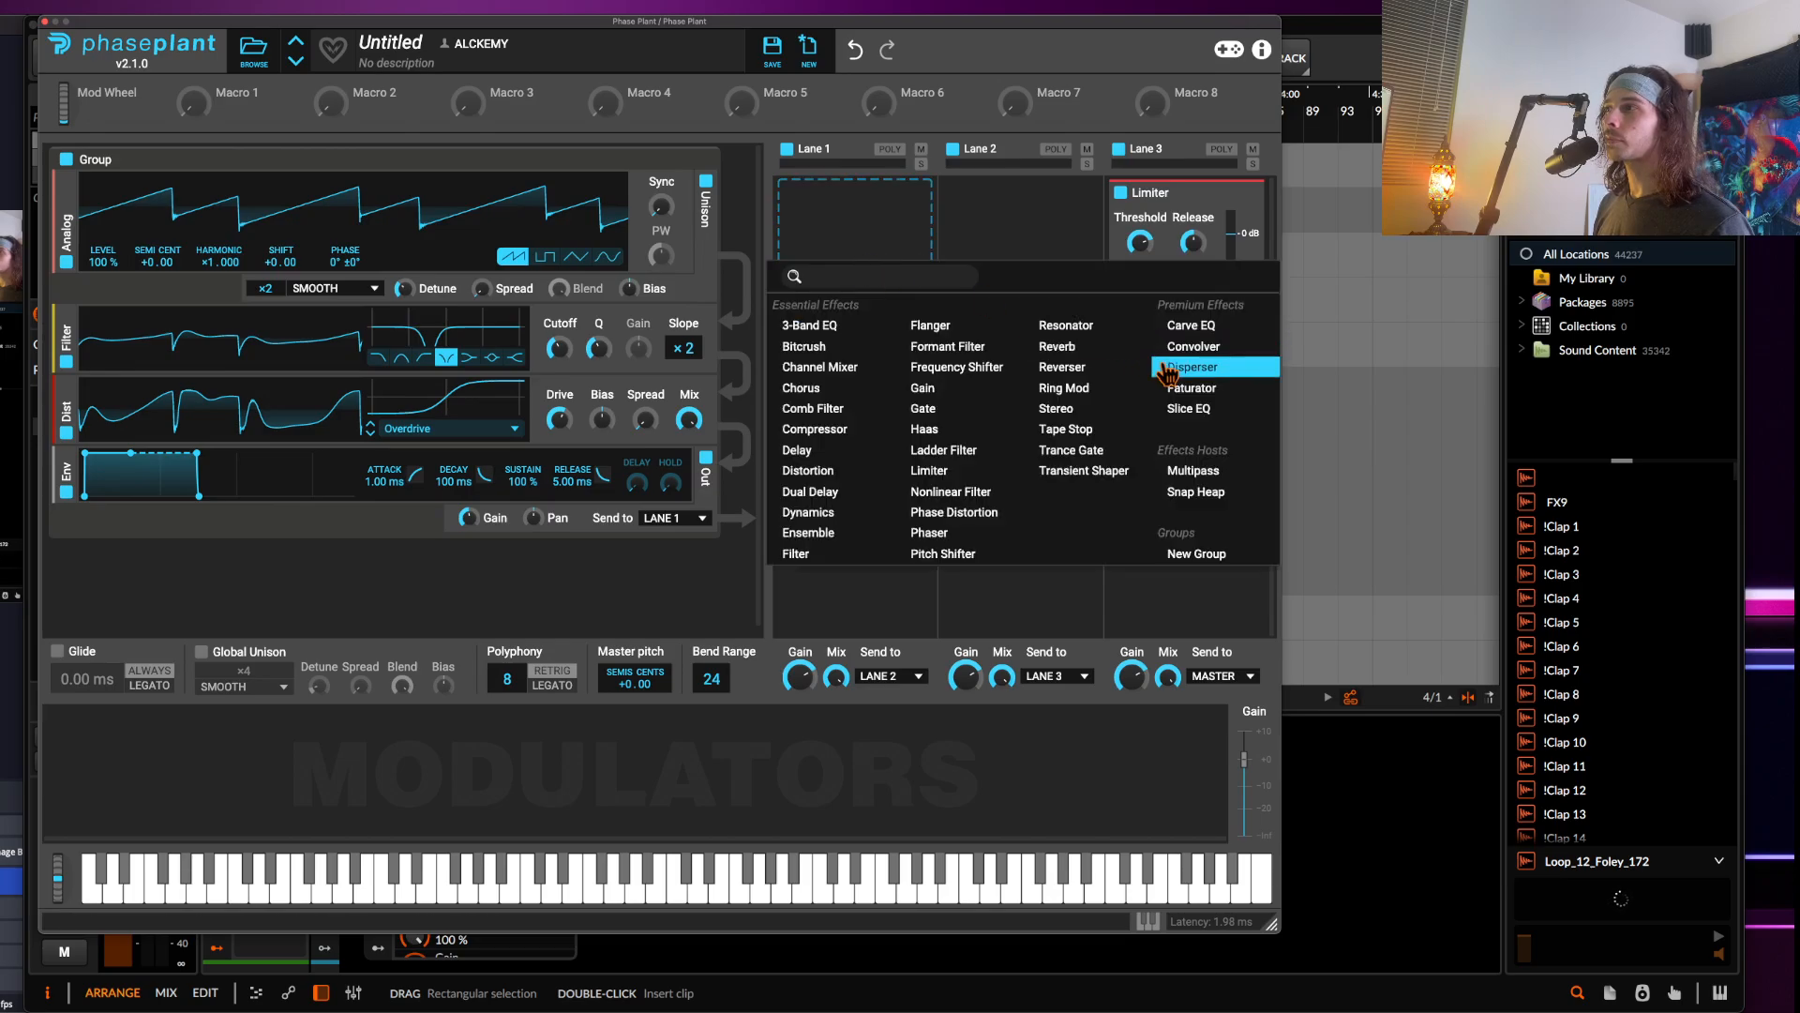
{"action": "left_click", "coordinate": [1186, 416]}
Shape the Slice EQ with a low boost, a narrow notch, a narrow peak, a deeper cut and a broad high dip
{"action": "left_click", "coordinate": [906, 256]}
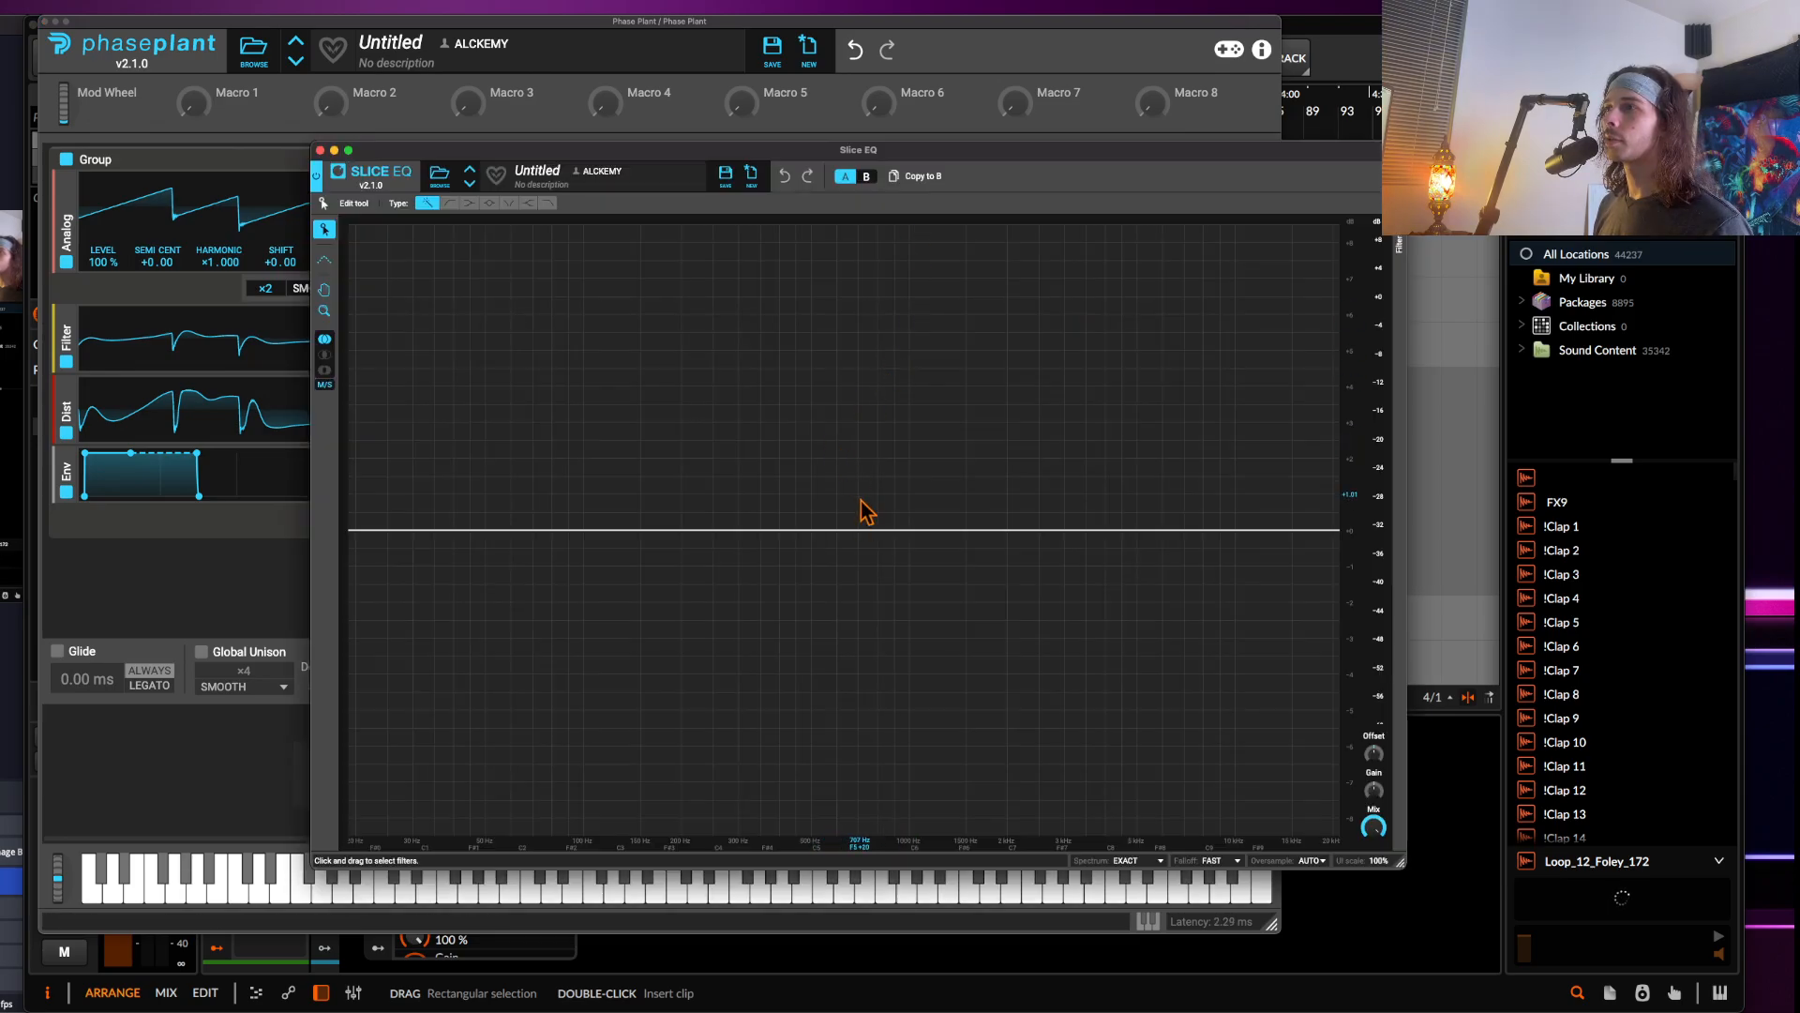
{"action": "left_click_drag", "start_coordinate": [848, 535], "coordinate": [556, 306]}
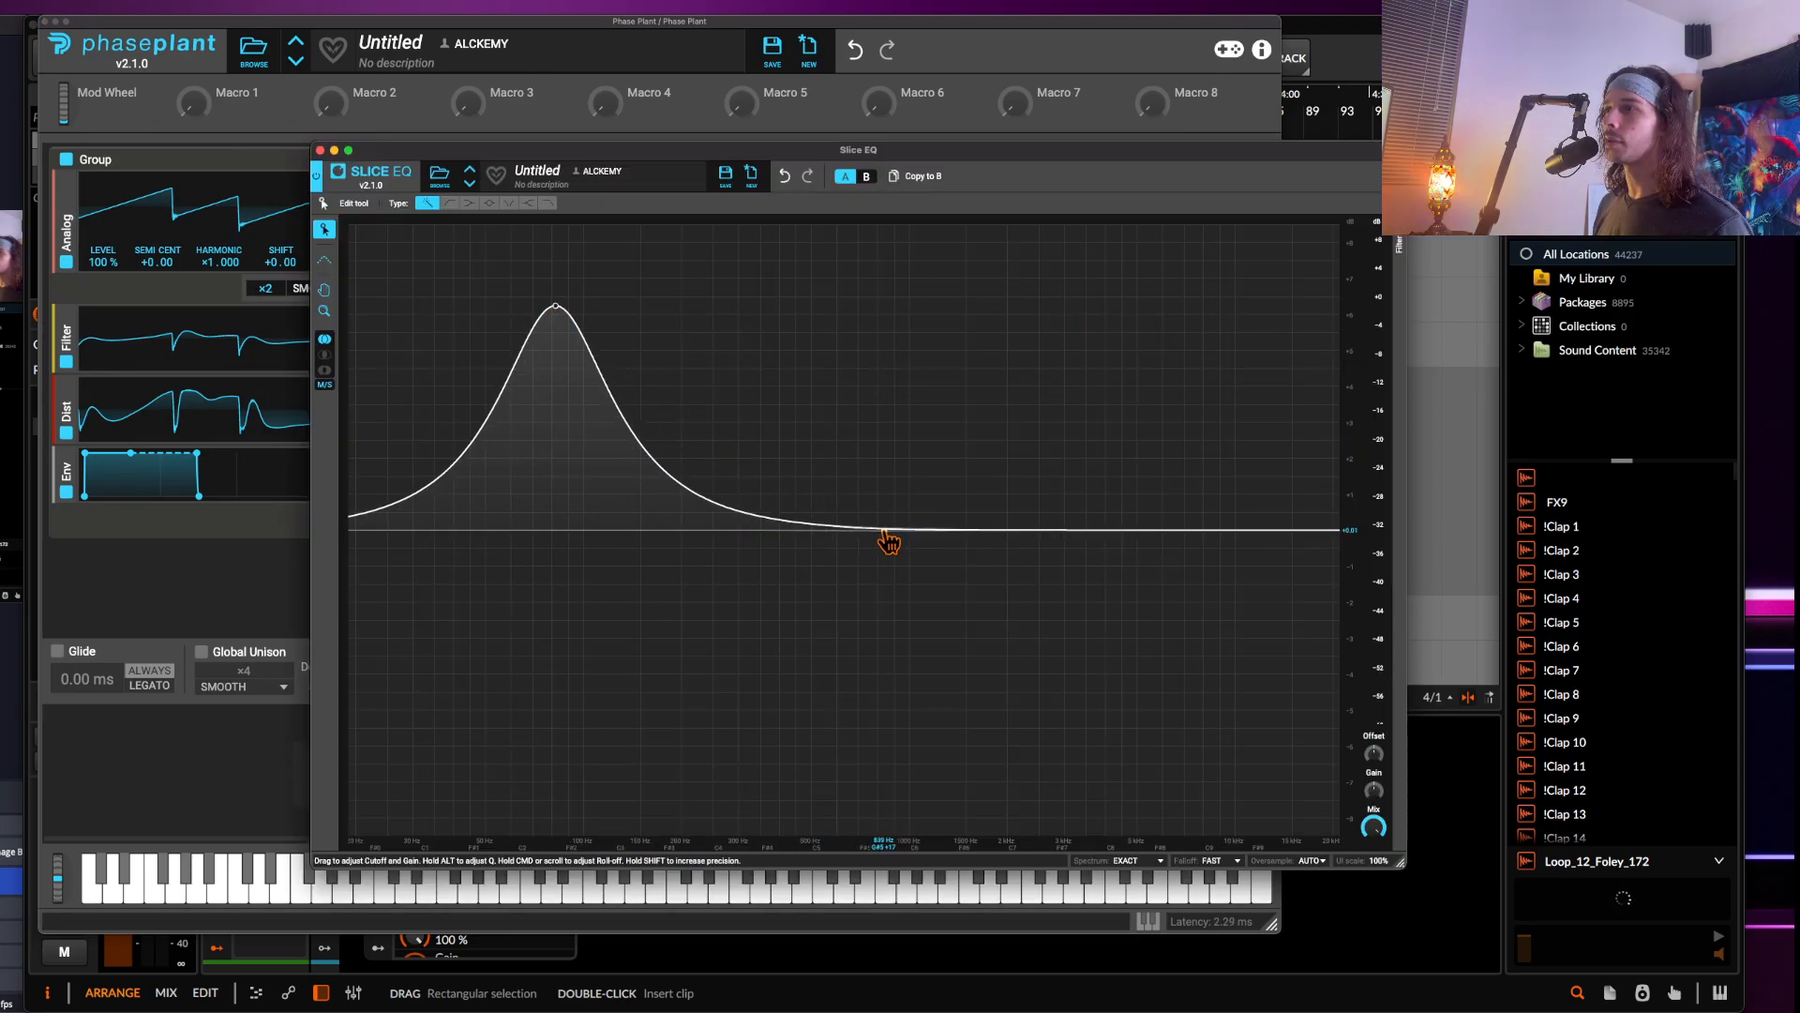
{"action": "left_click_drag", "start_coordinate": [888, 528], "coordinate": [747, 660]}
{"action": "left_click_drag", "start_coordinate": [907, 530], "coordinate": [822, 415]}
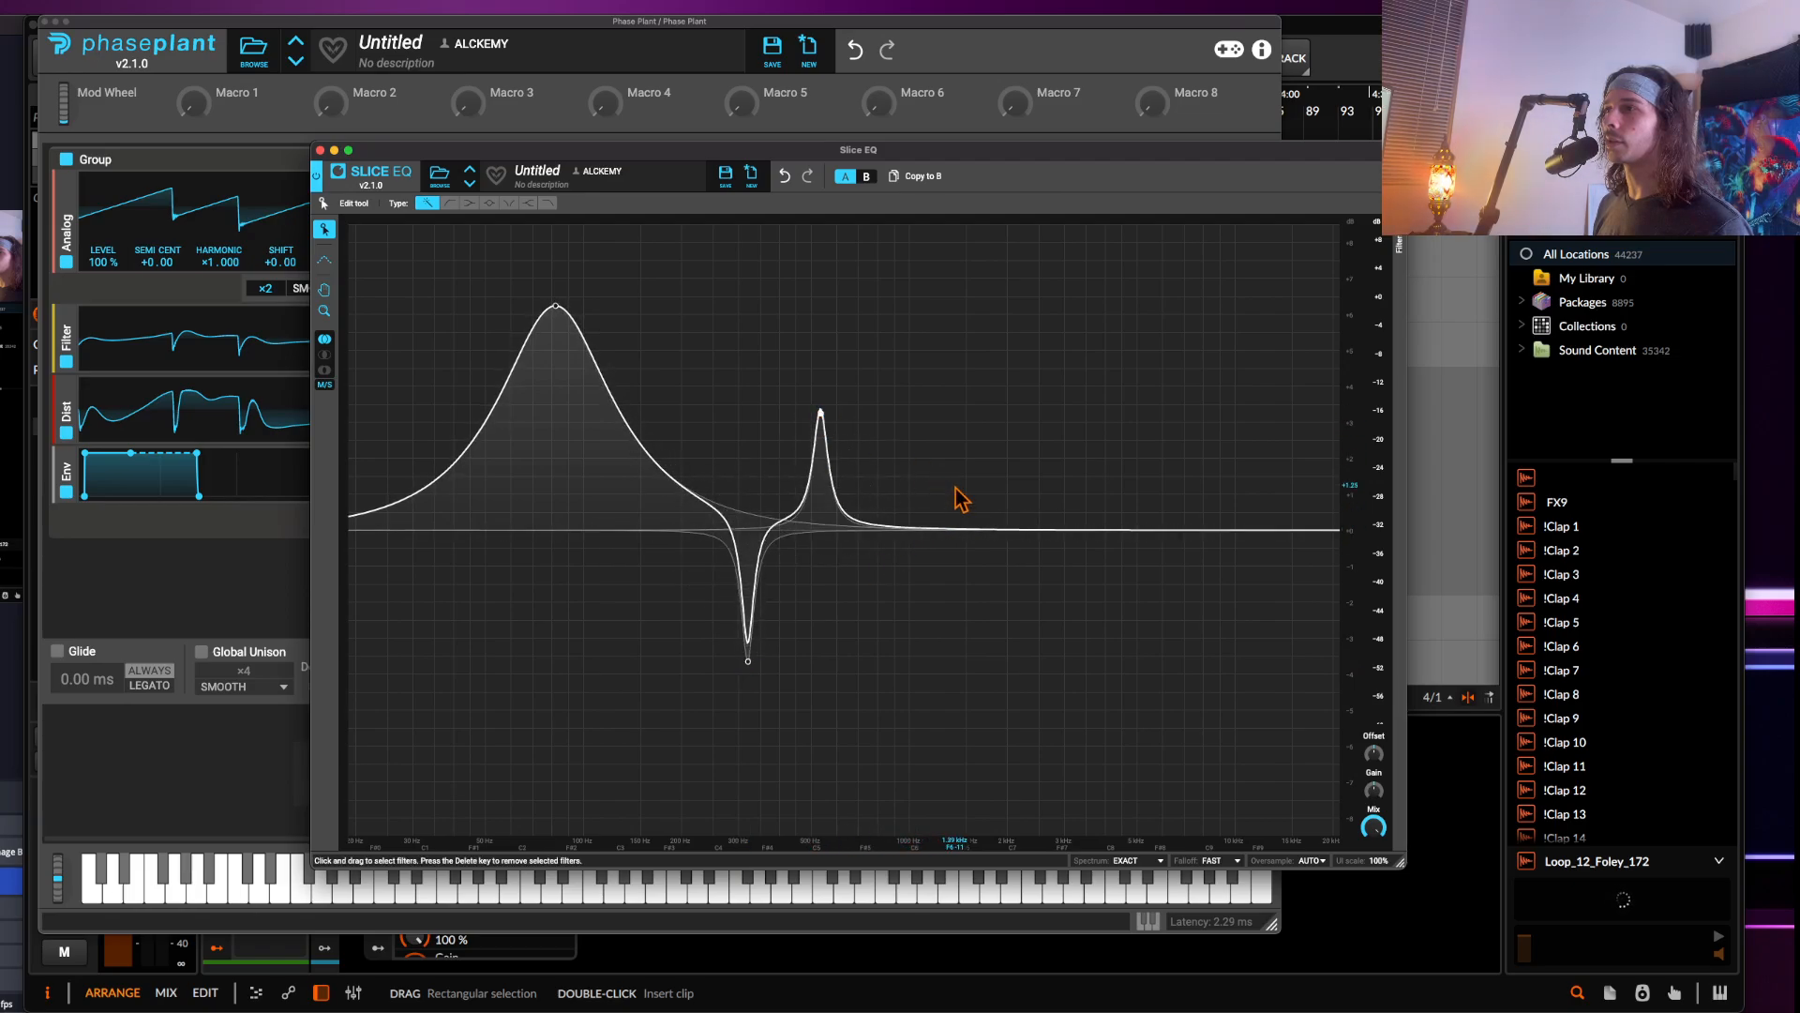
{"action": "left_click_drag", "start_coordinate": [960, 531], "coordinate": [864, 712]}
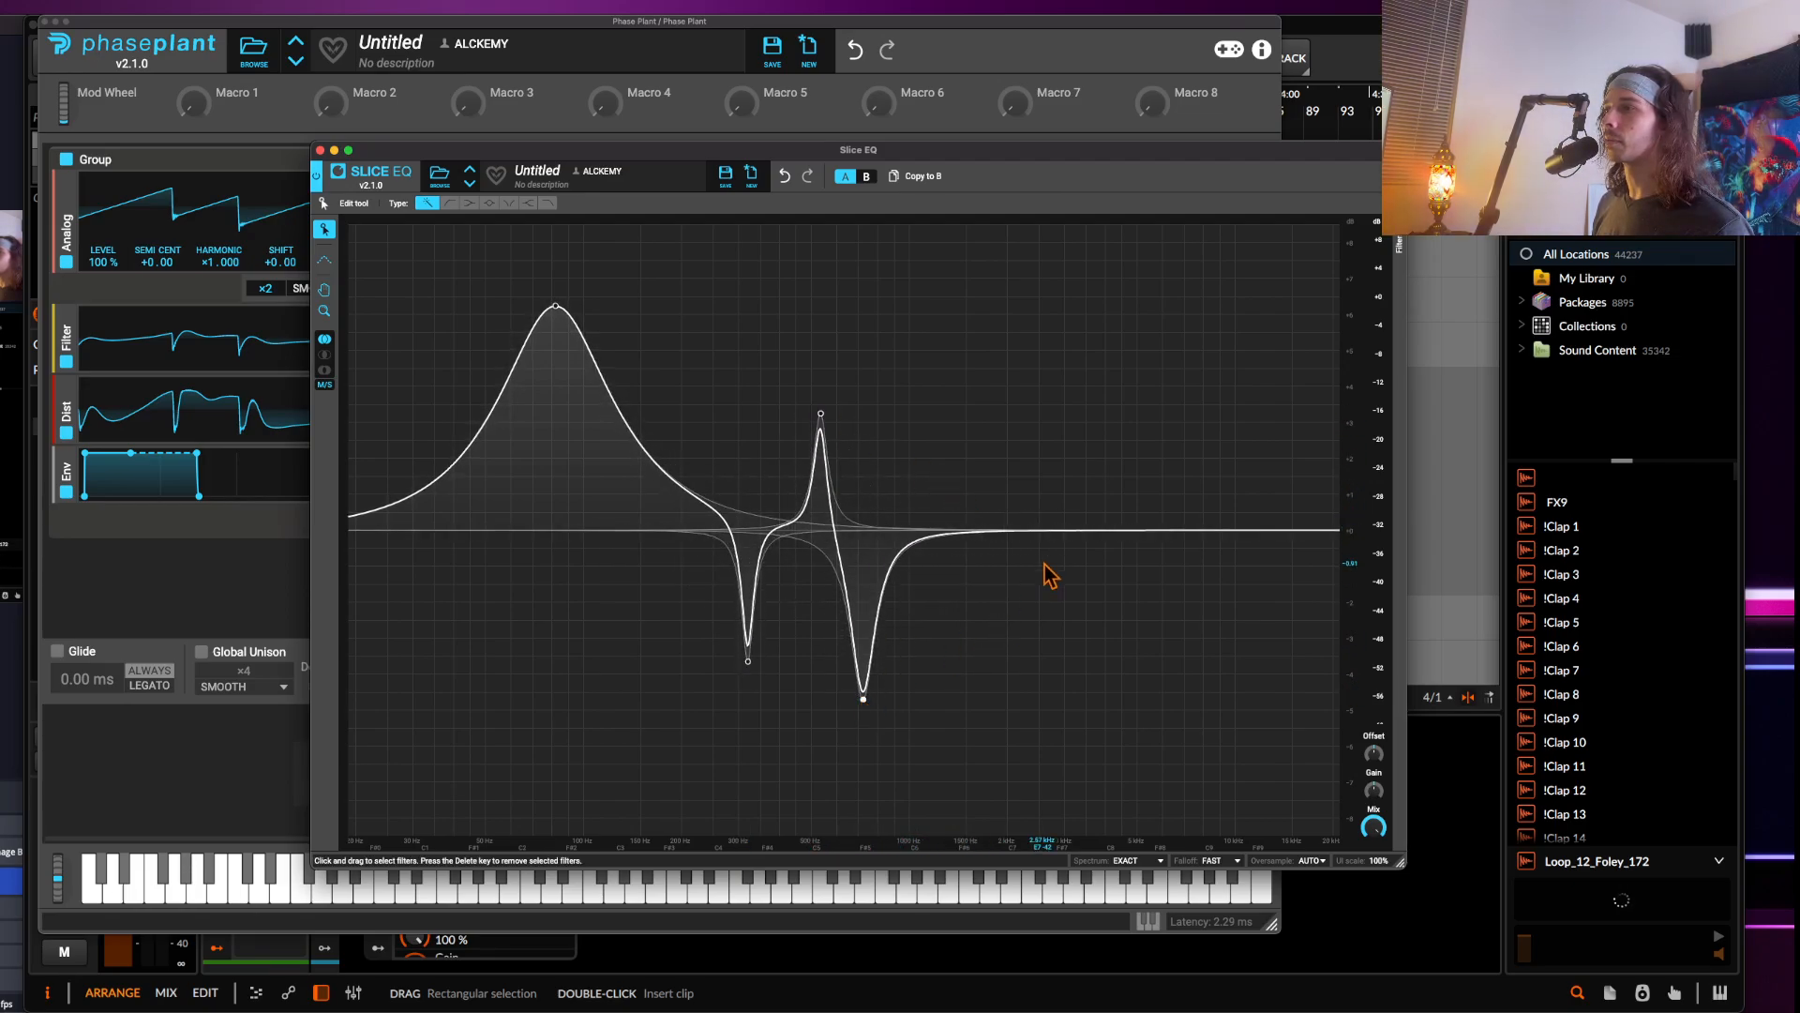
{"action": "left_click_drag", "start_coordinate": [1021, 533], "coordinate": [1019, 605]}
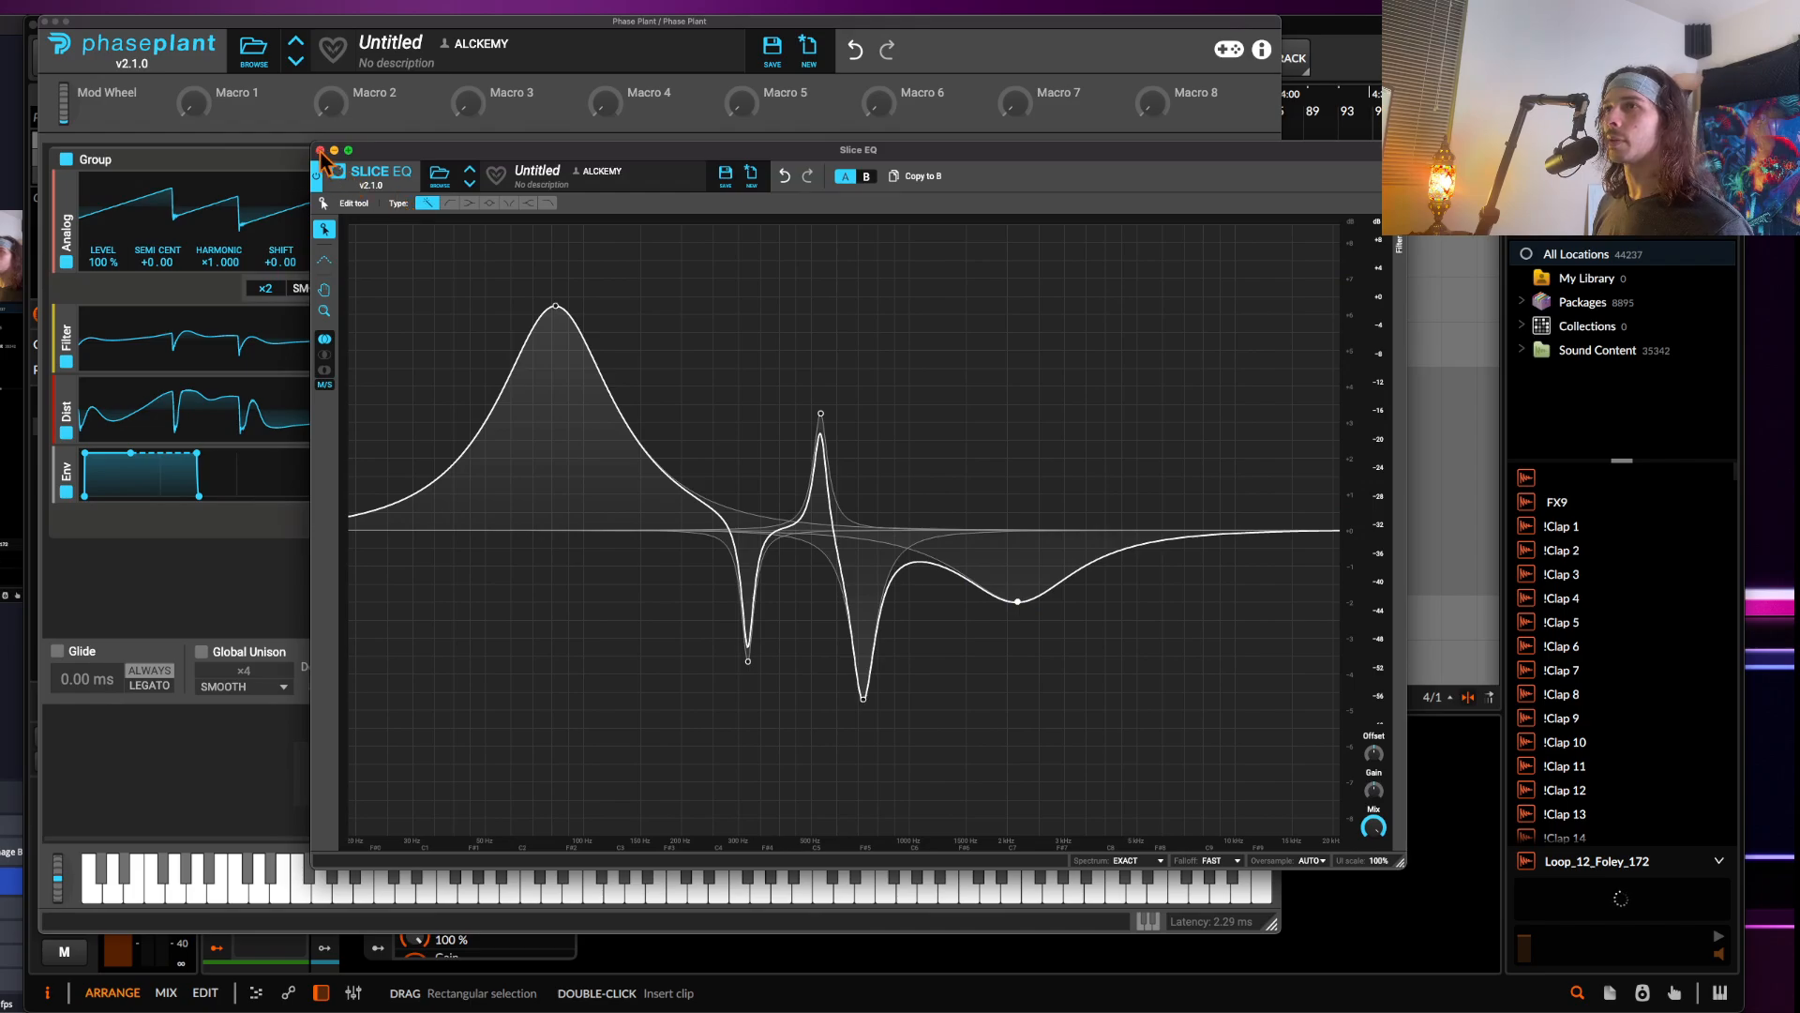
{"action": "left_click", "coordinate": [320, 150]}
Add an LFO modulator and assign it to the Slice EQ's offset
{"action": "left_click", "coordinate": [173, 750]}
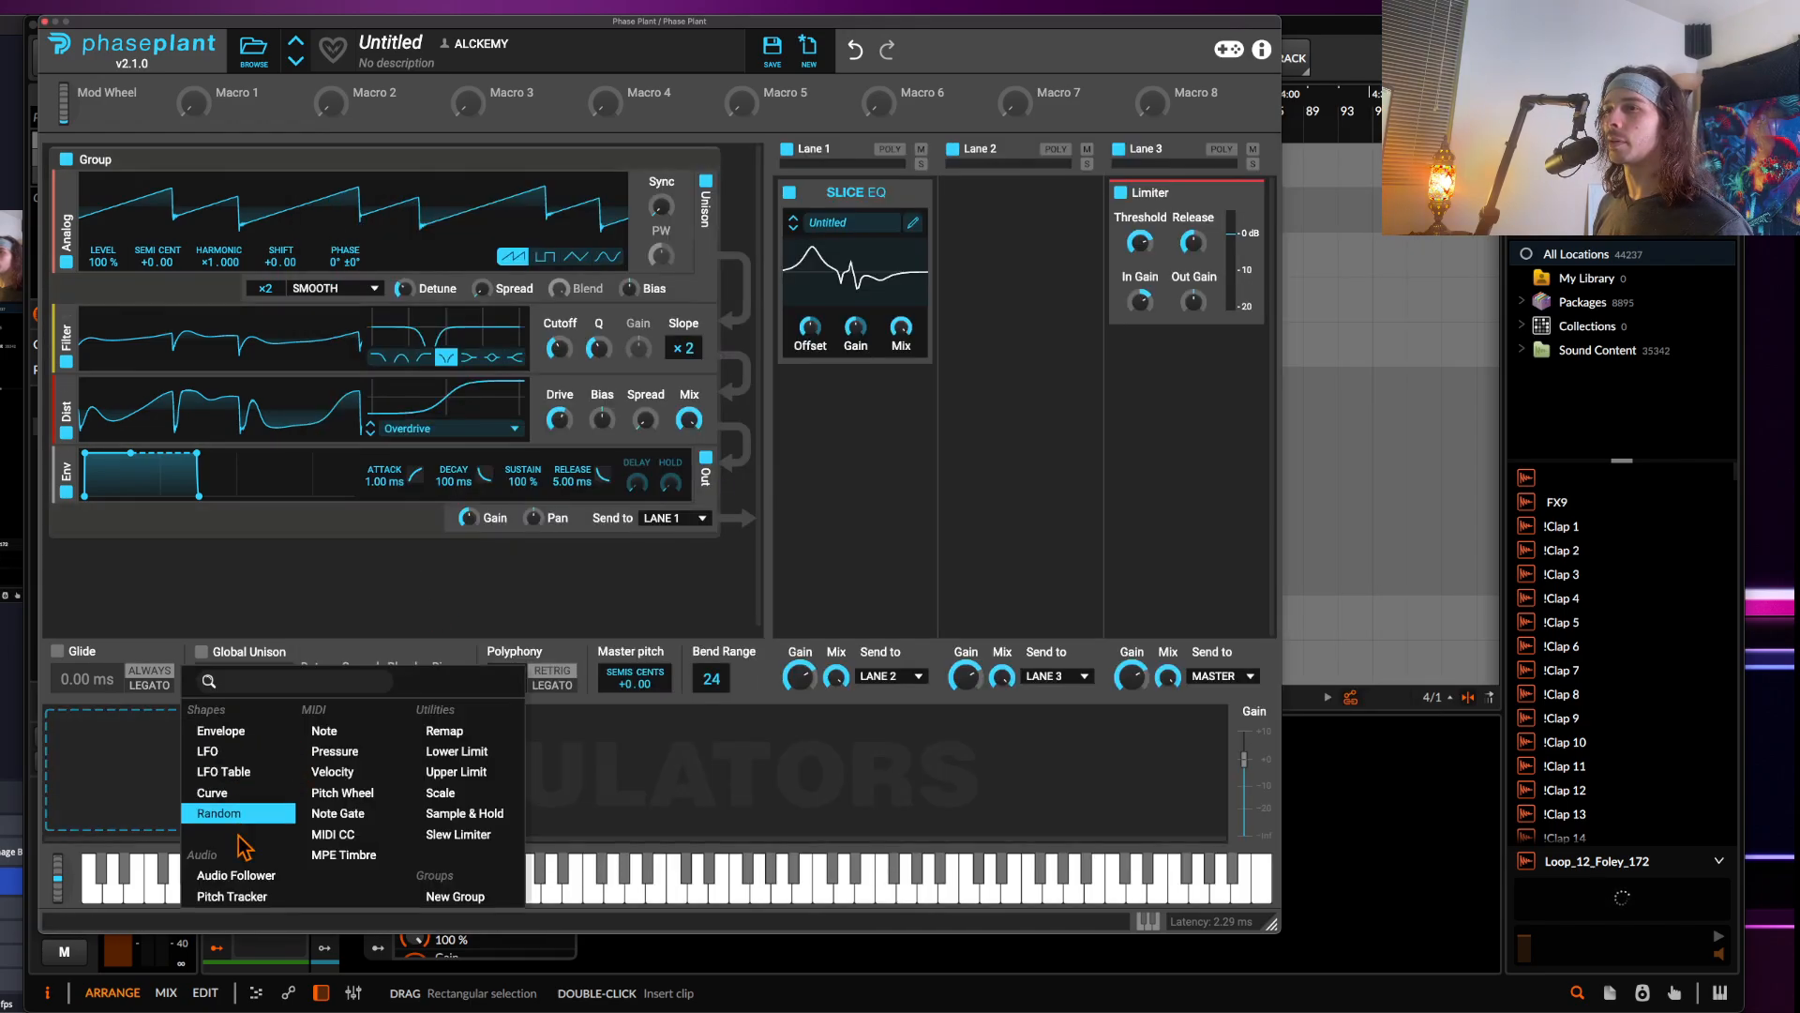
{"action": "left_click", "coordinate": [209, 751]}
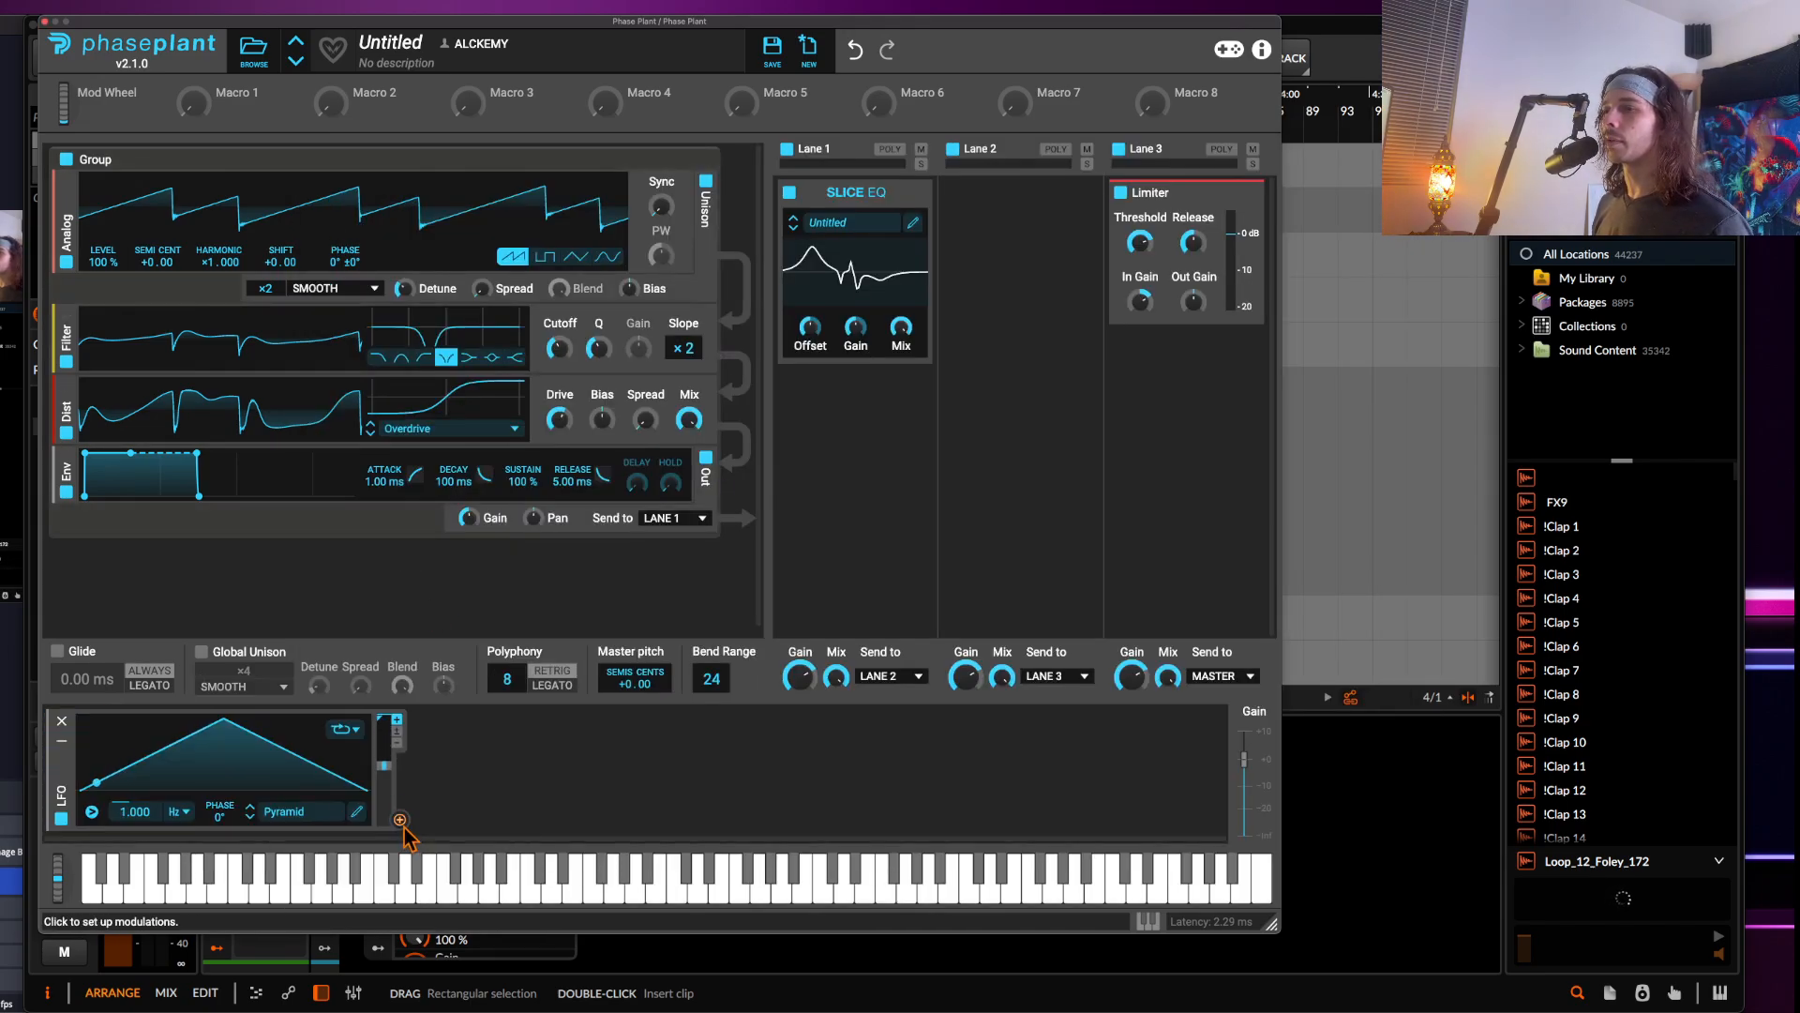
{"action": "left_click_drag", "start_coordinate": [400, 812], "coordinate": [810, 342]}
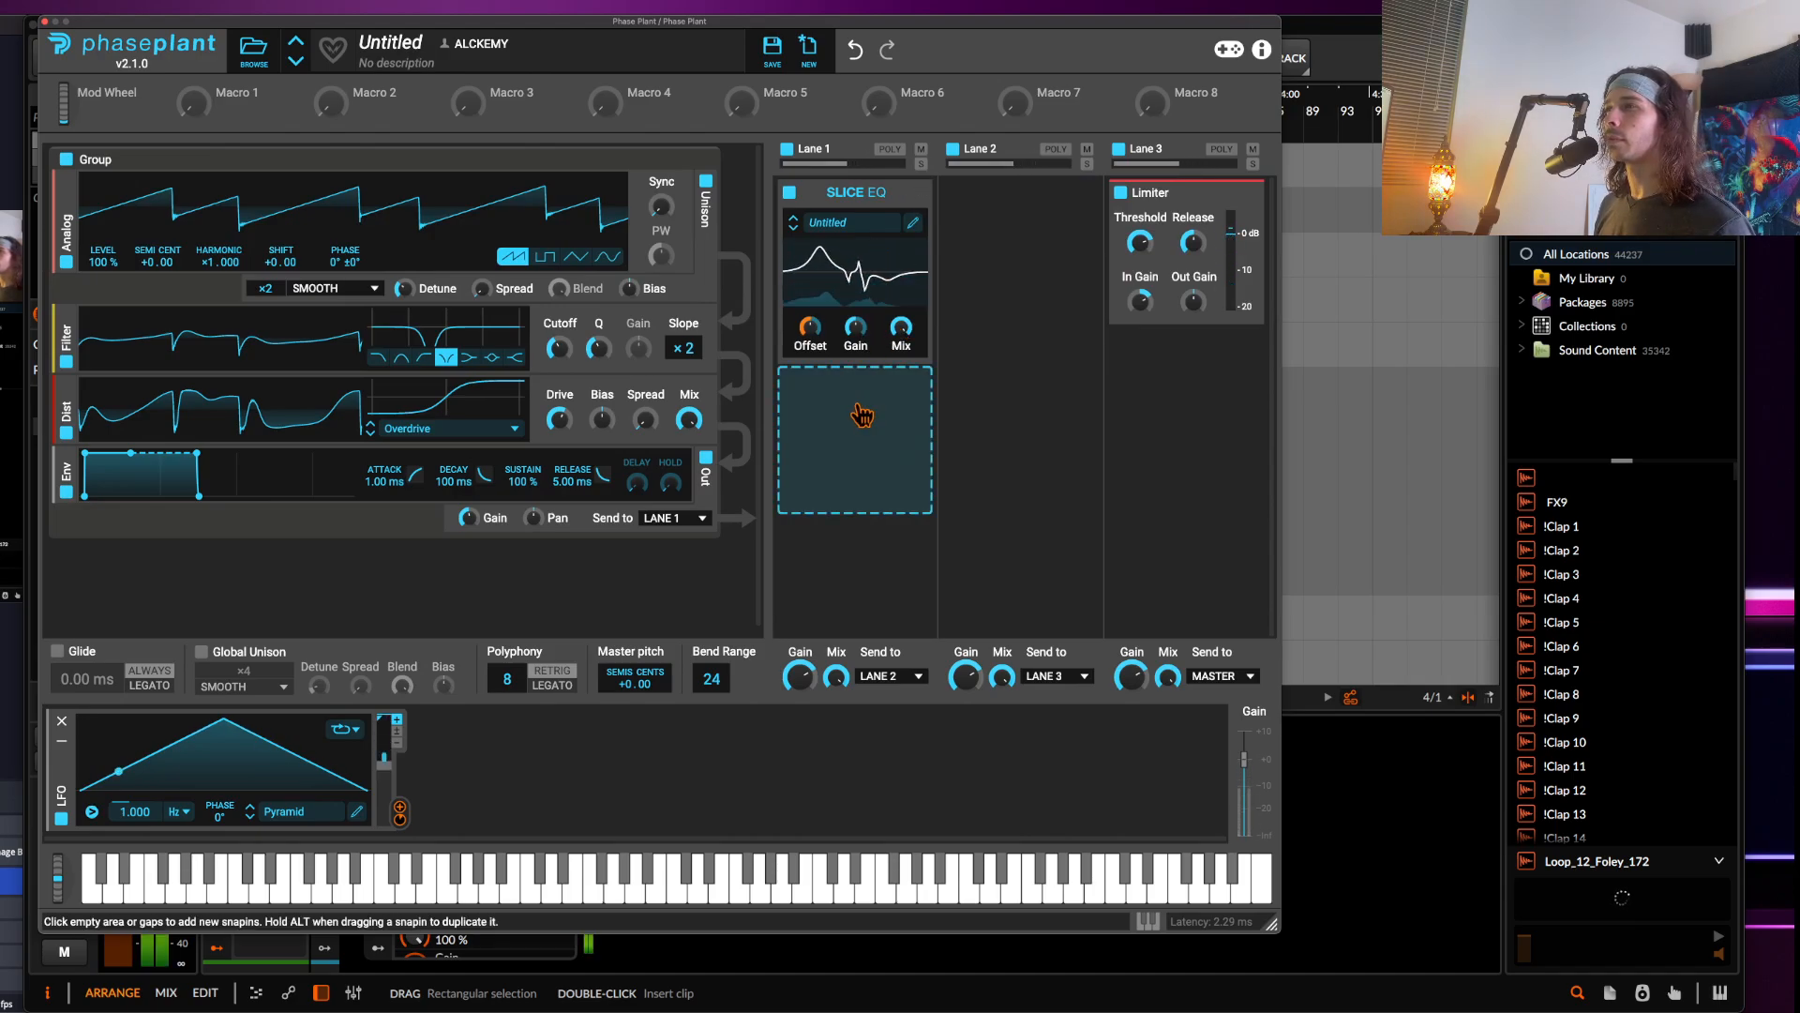
Add a Filter effect below the Slice EQ, raise its cutoff, and modulate the cutoff with the LFO
{"action": "left_click", "coordinate": [849, 431]}
{"action": "left_click", "coordinate": [814, 706]}
{"action": "left_click_drag", "start_coordinate": [806, 531], "coordinate": [806, 498]}
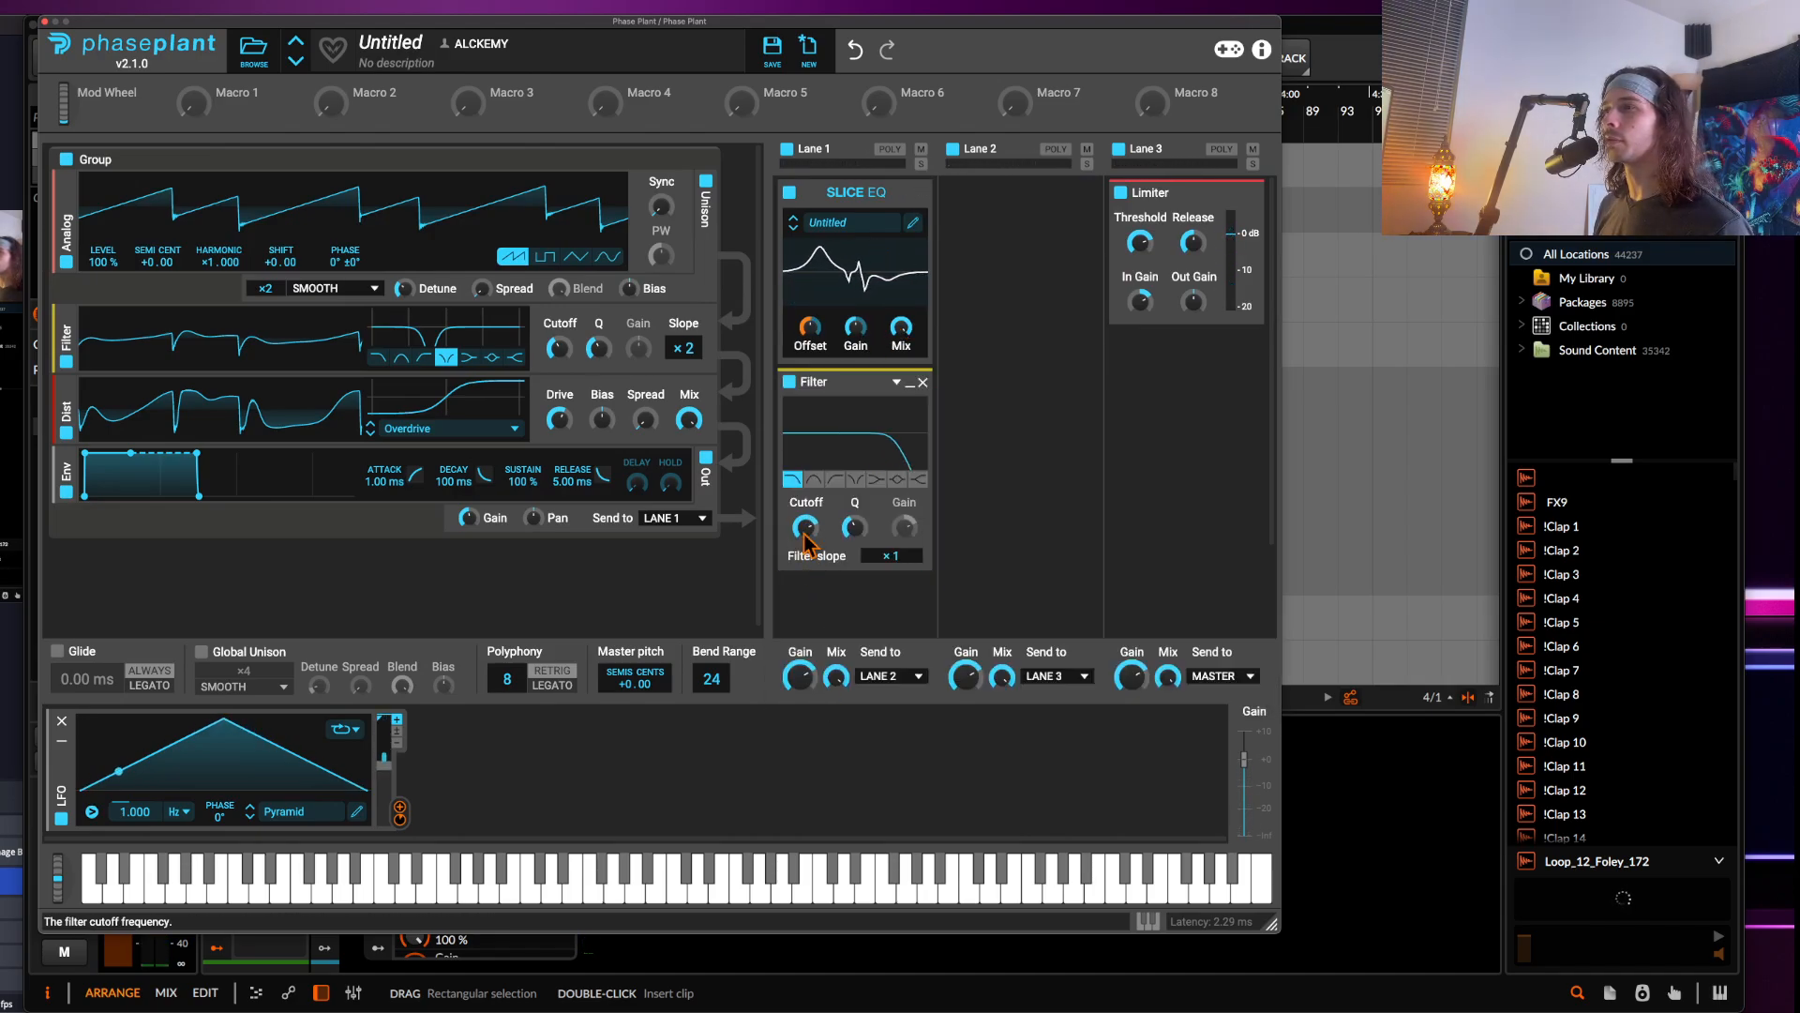
{"action": "left_click_drag", "start_coordinate": [400, 808], "coordinate": [817, 549]}
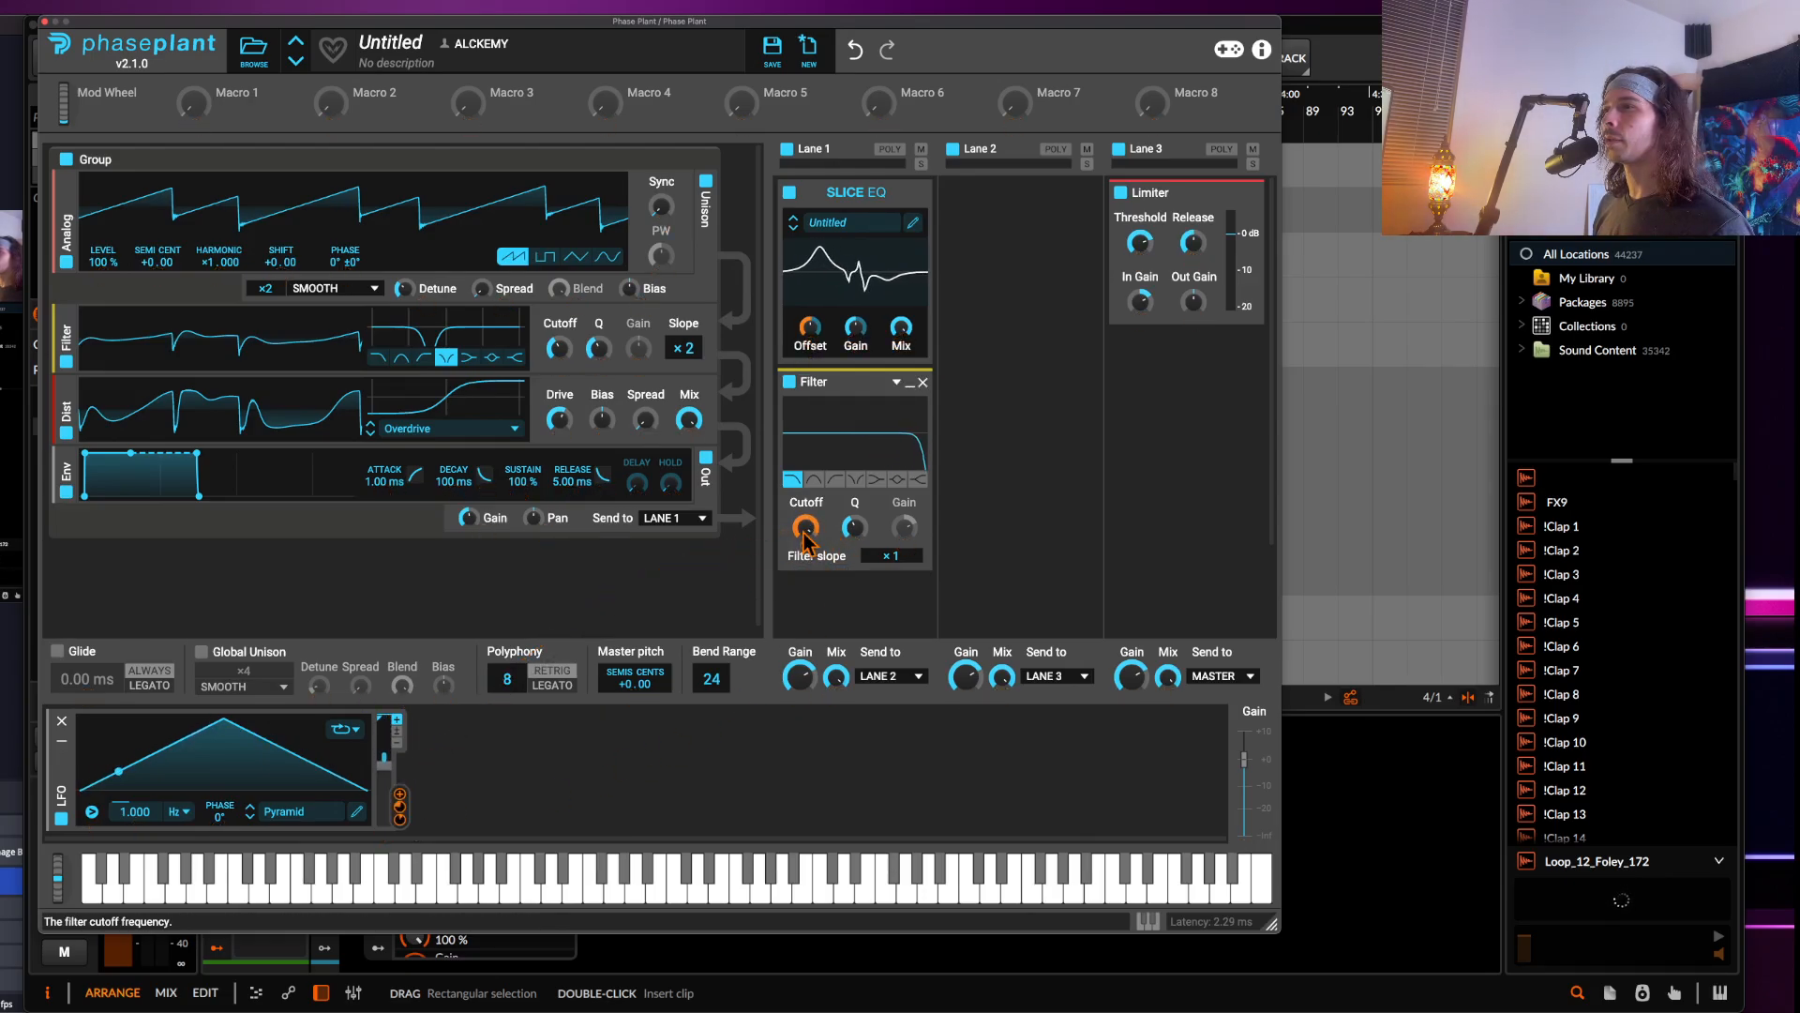
Add a Note modulator and route it to the LFO's rate
{"action": "left_click", "coordinate": [469, 764]}
{"action": "left_click", "coordinate": [664, 730]}
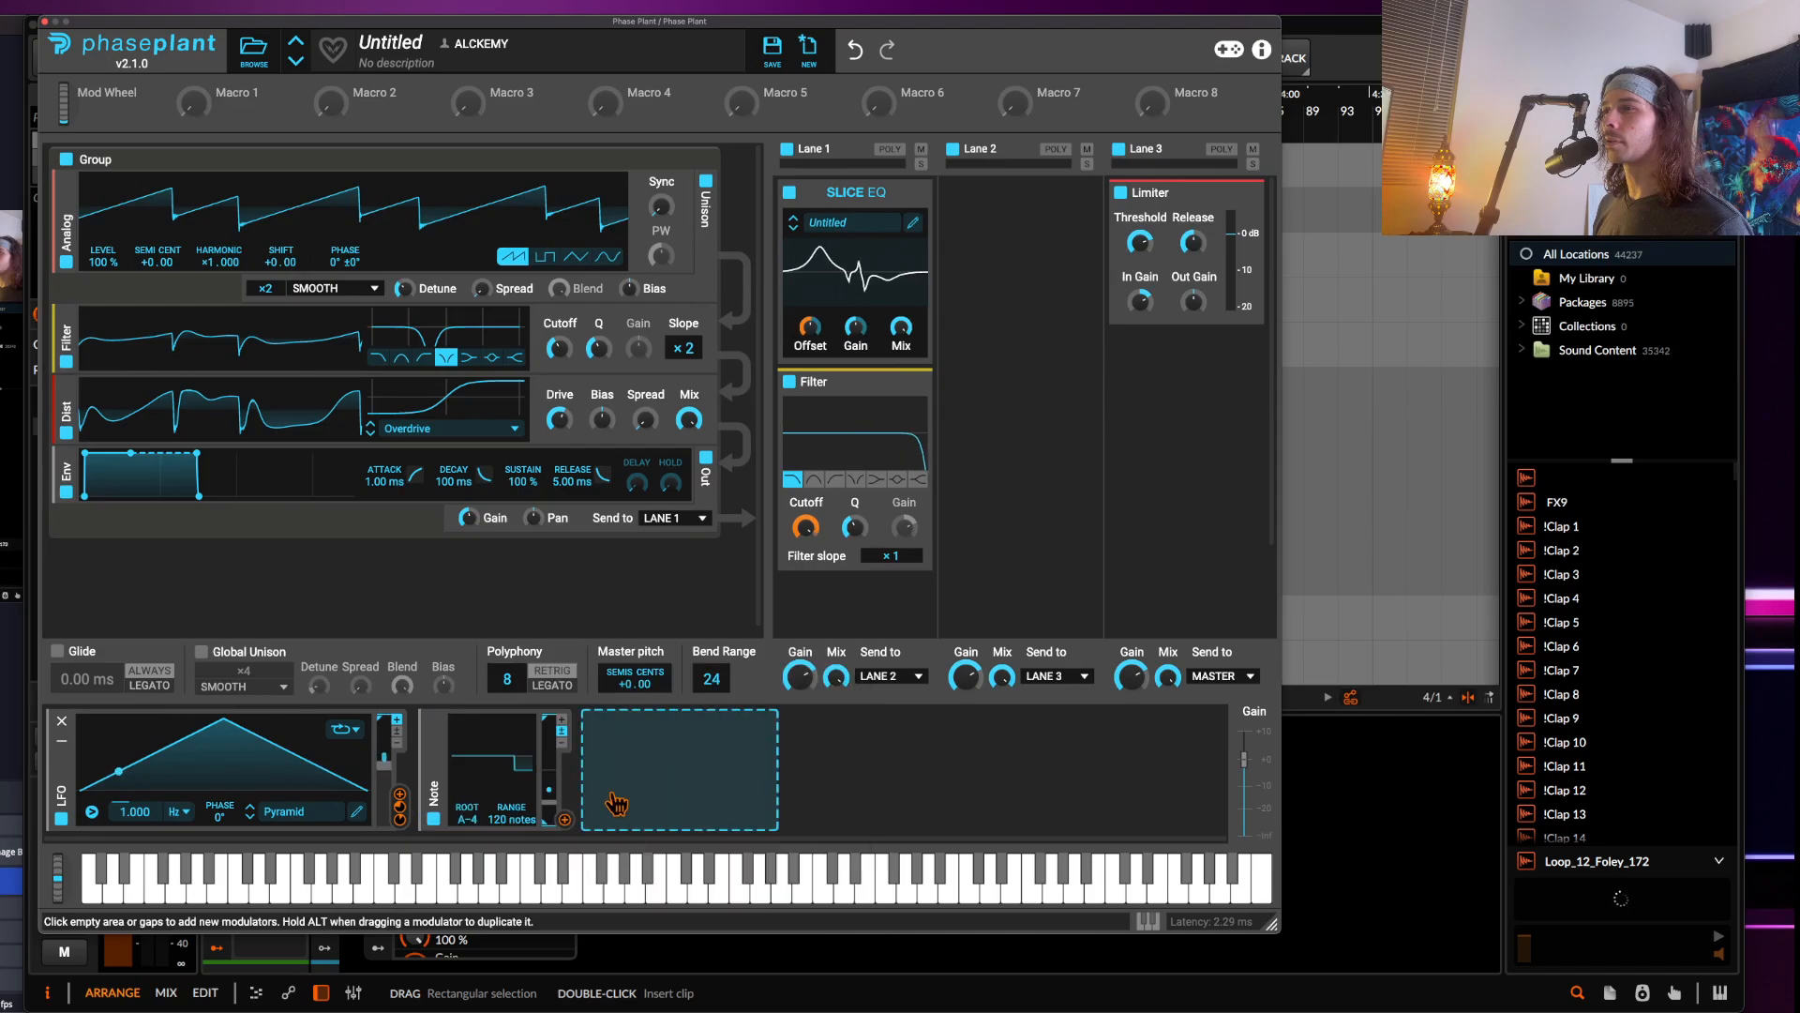
{"action": "left_click_drag", "start_coordinate": [565, 818], "coordinate": [255, 874]}
{"action": "left_click_drag", "start_coordinate": [137, 829], "coordinate": [140, 815]}
{"action": "left_click", "coordinate": [144, 734]}
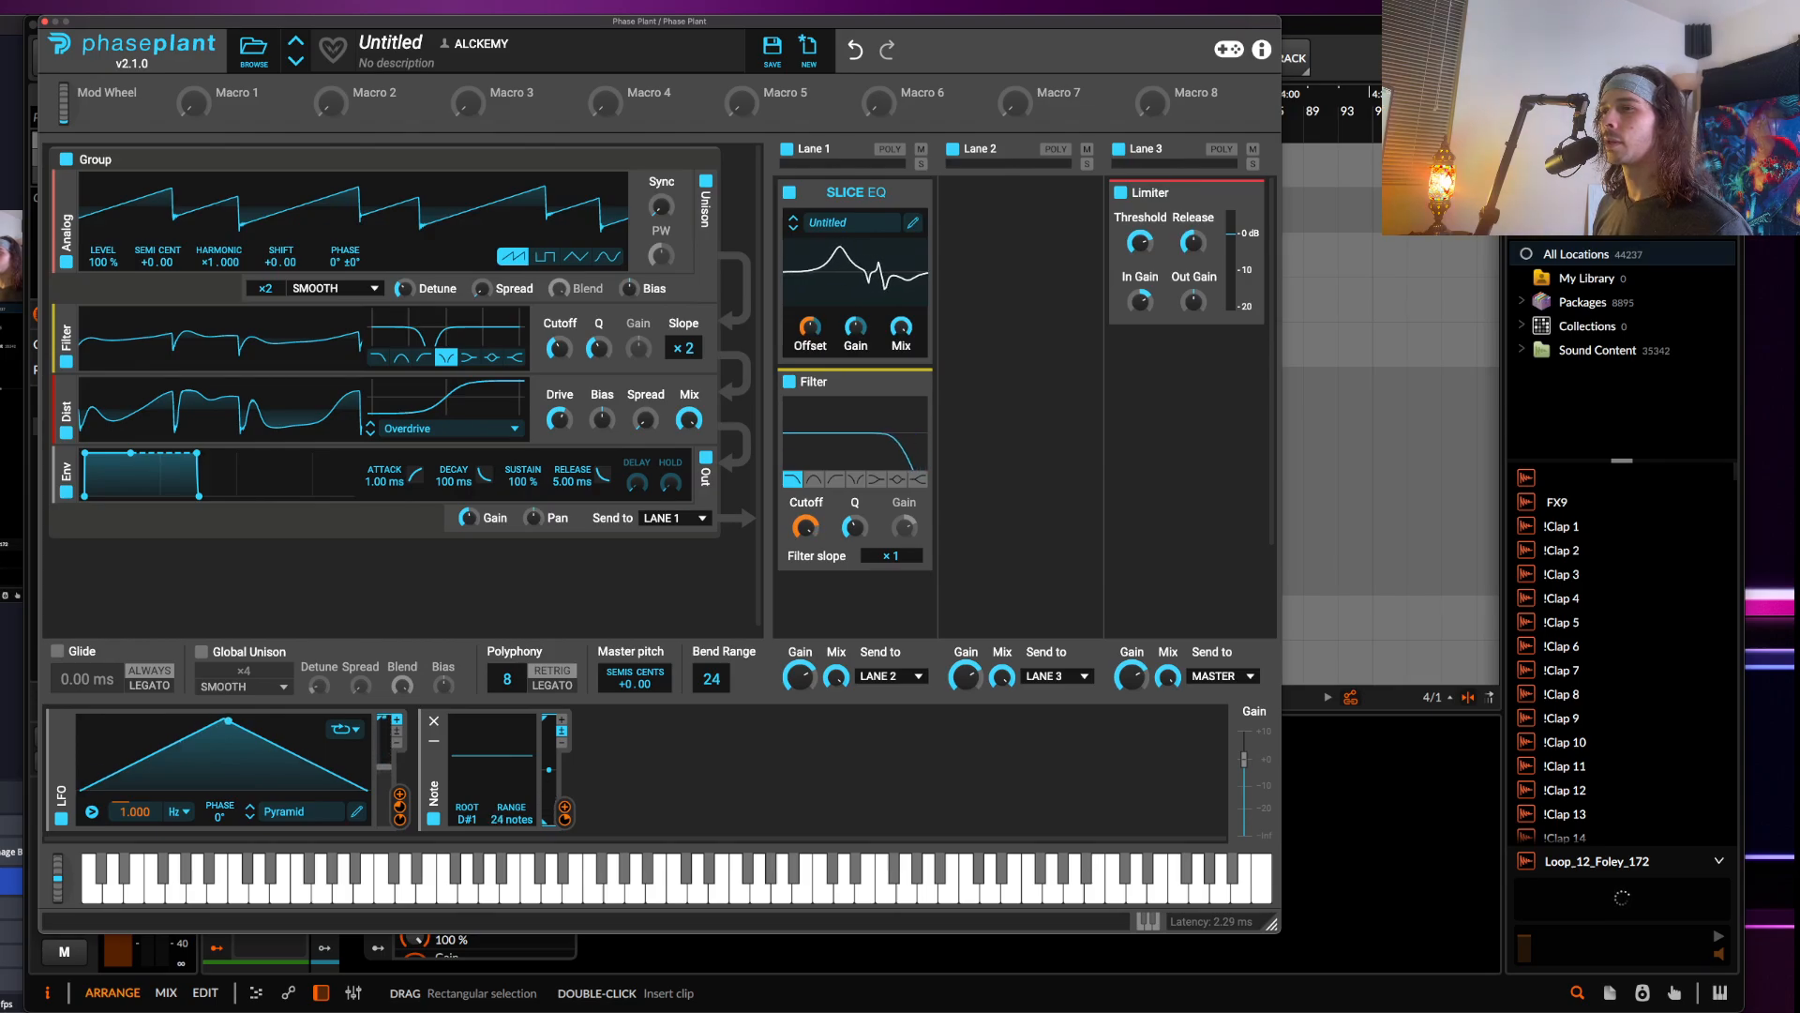
Reopen the Slice EQ and raise the low boost while deepening both notches
{"action": "left_click_drag", "start_coordinate": [57, 882], "coordinate": [11, 952]}
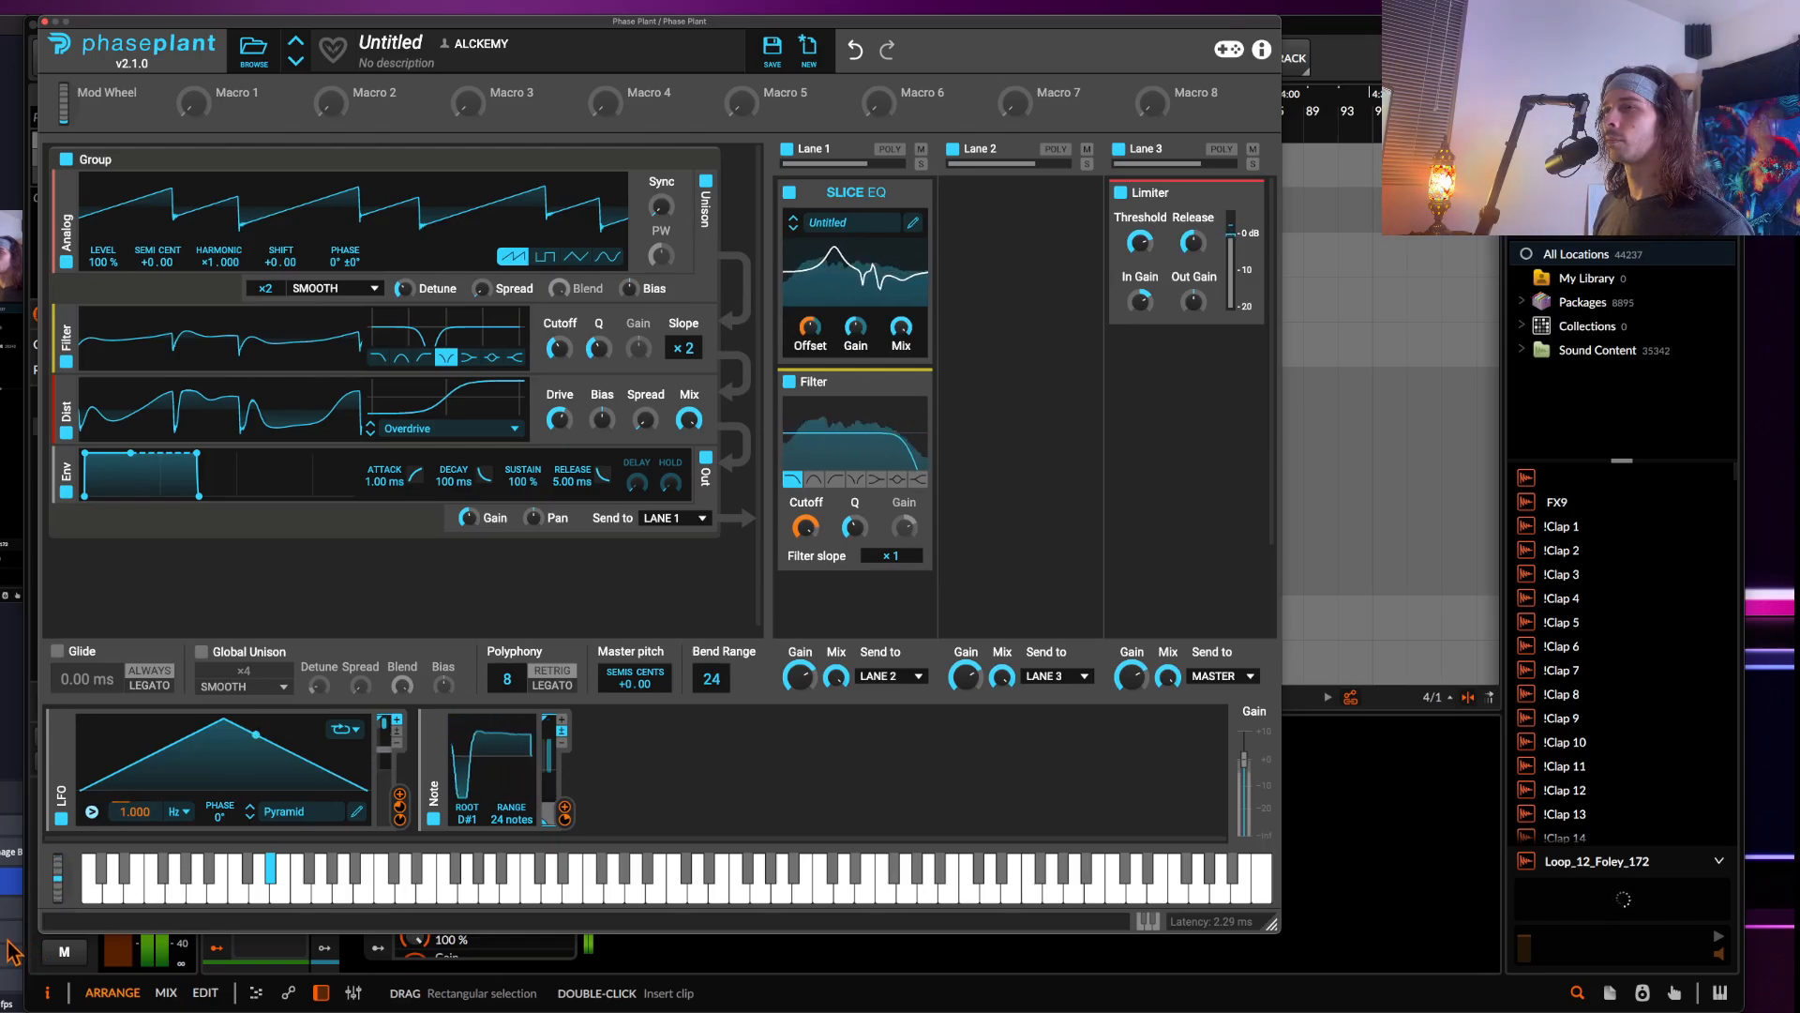
{"action": "left_click", "coordinate": [912, 222]}
{"action": "left_click_drag", "start_coordinate": [556, 305], "coordinate": [553, 228]}
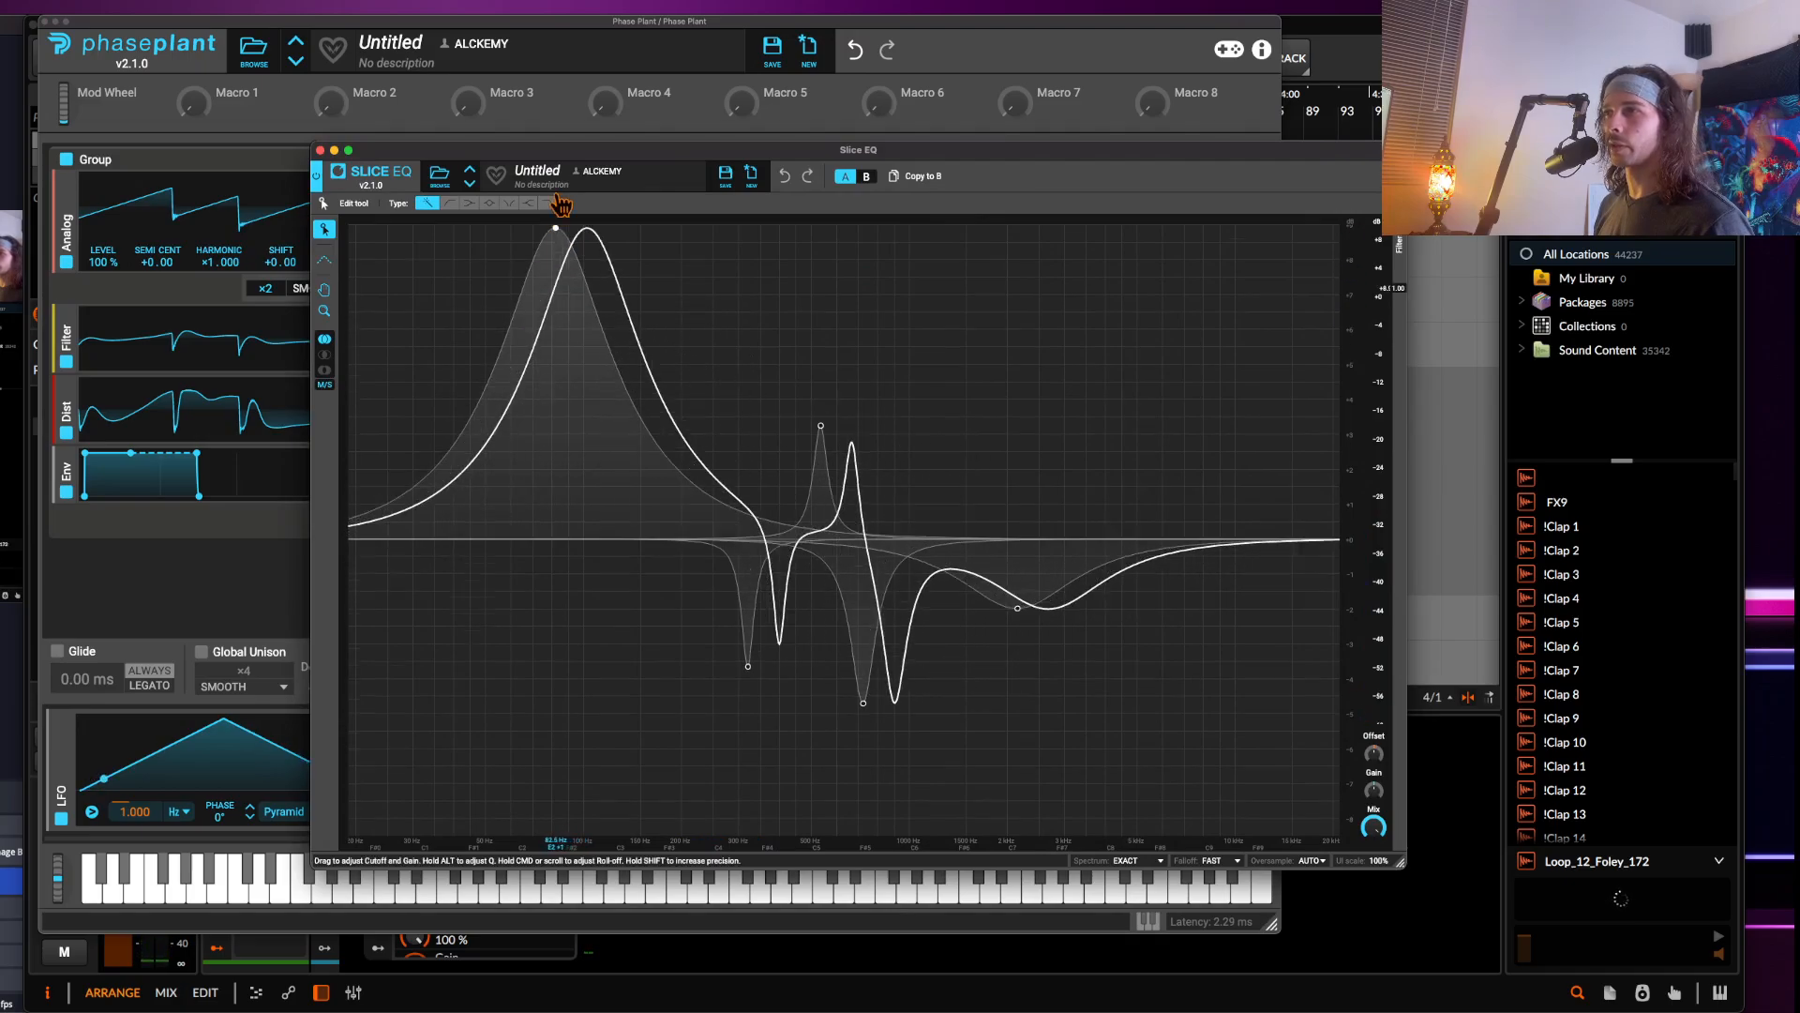
{"action": "left_click_drag", "start_coordinate": [747, 679], "coordinate": [748, 789]}
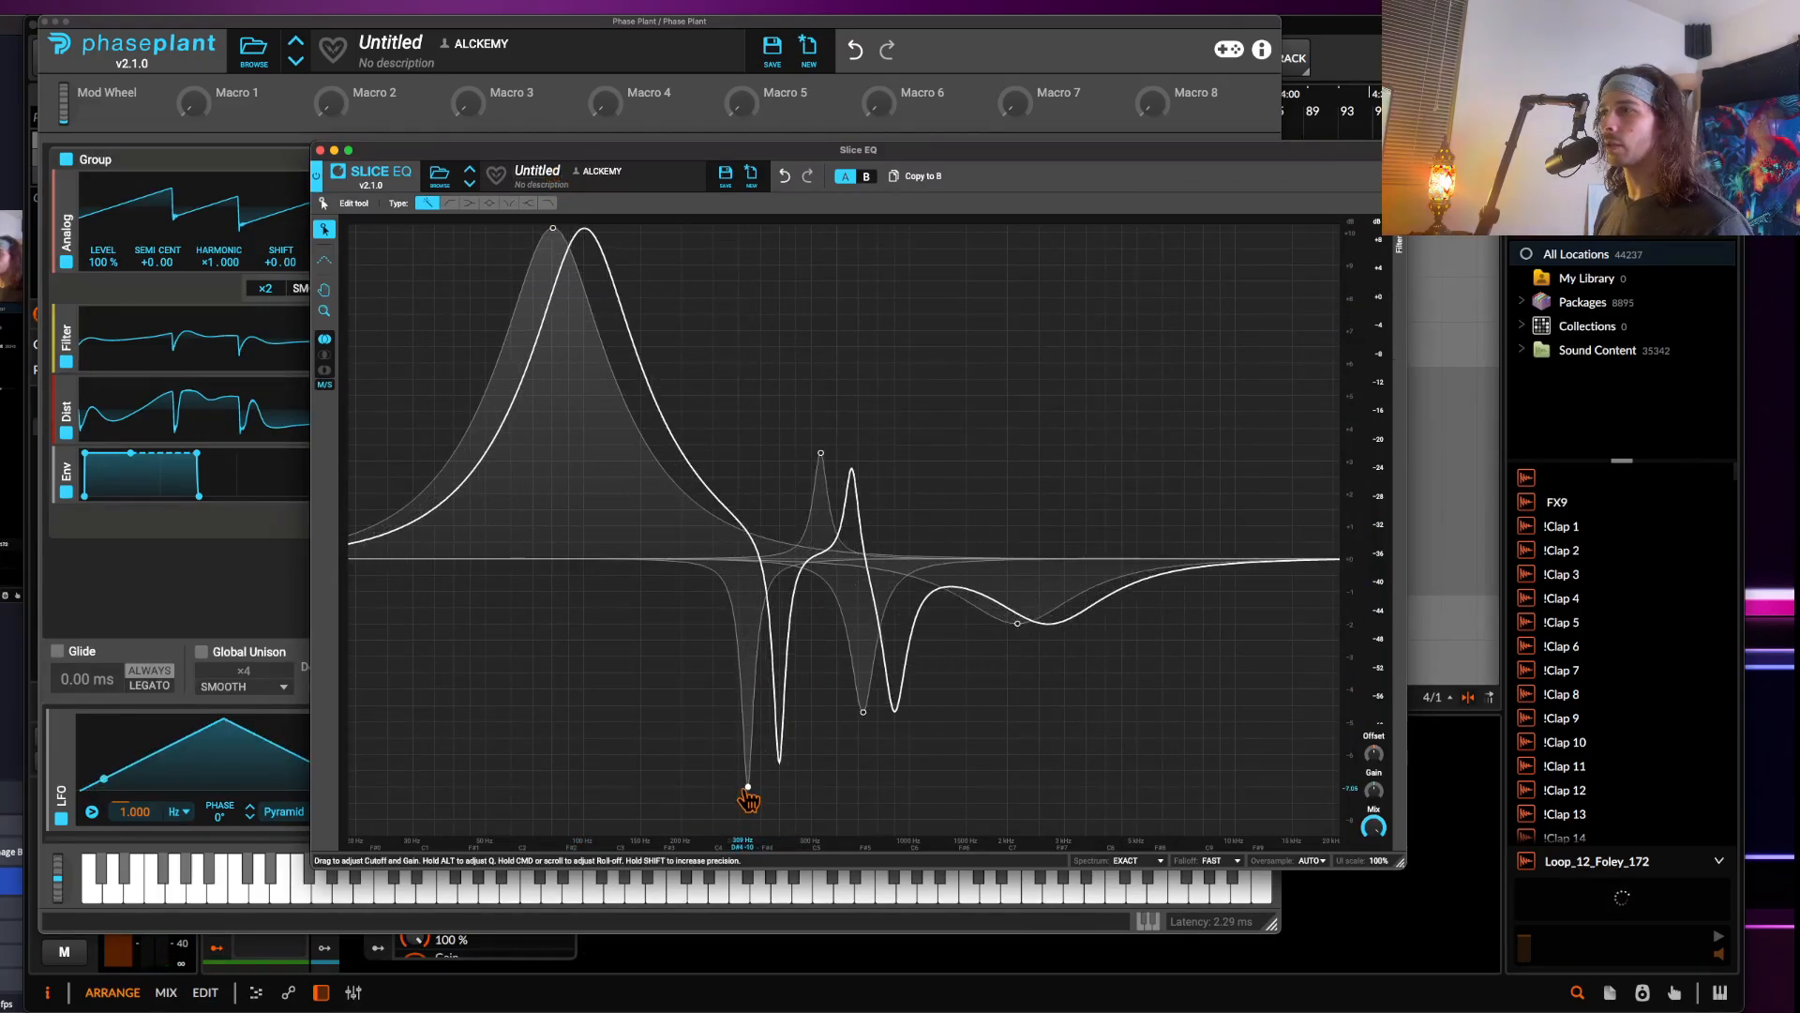
{"action": "left_click_drag", "start_coordinate": [862, 713], "coordinate": [864, 880]}
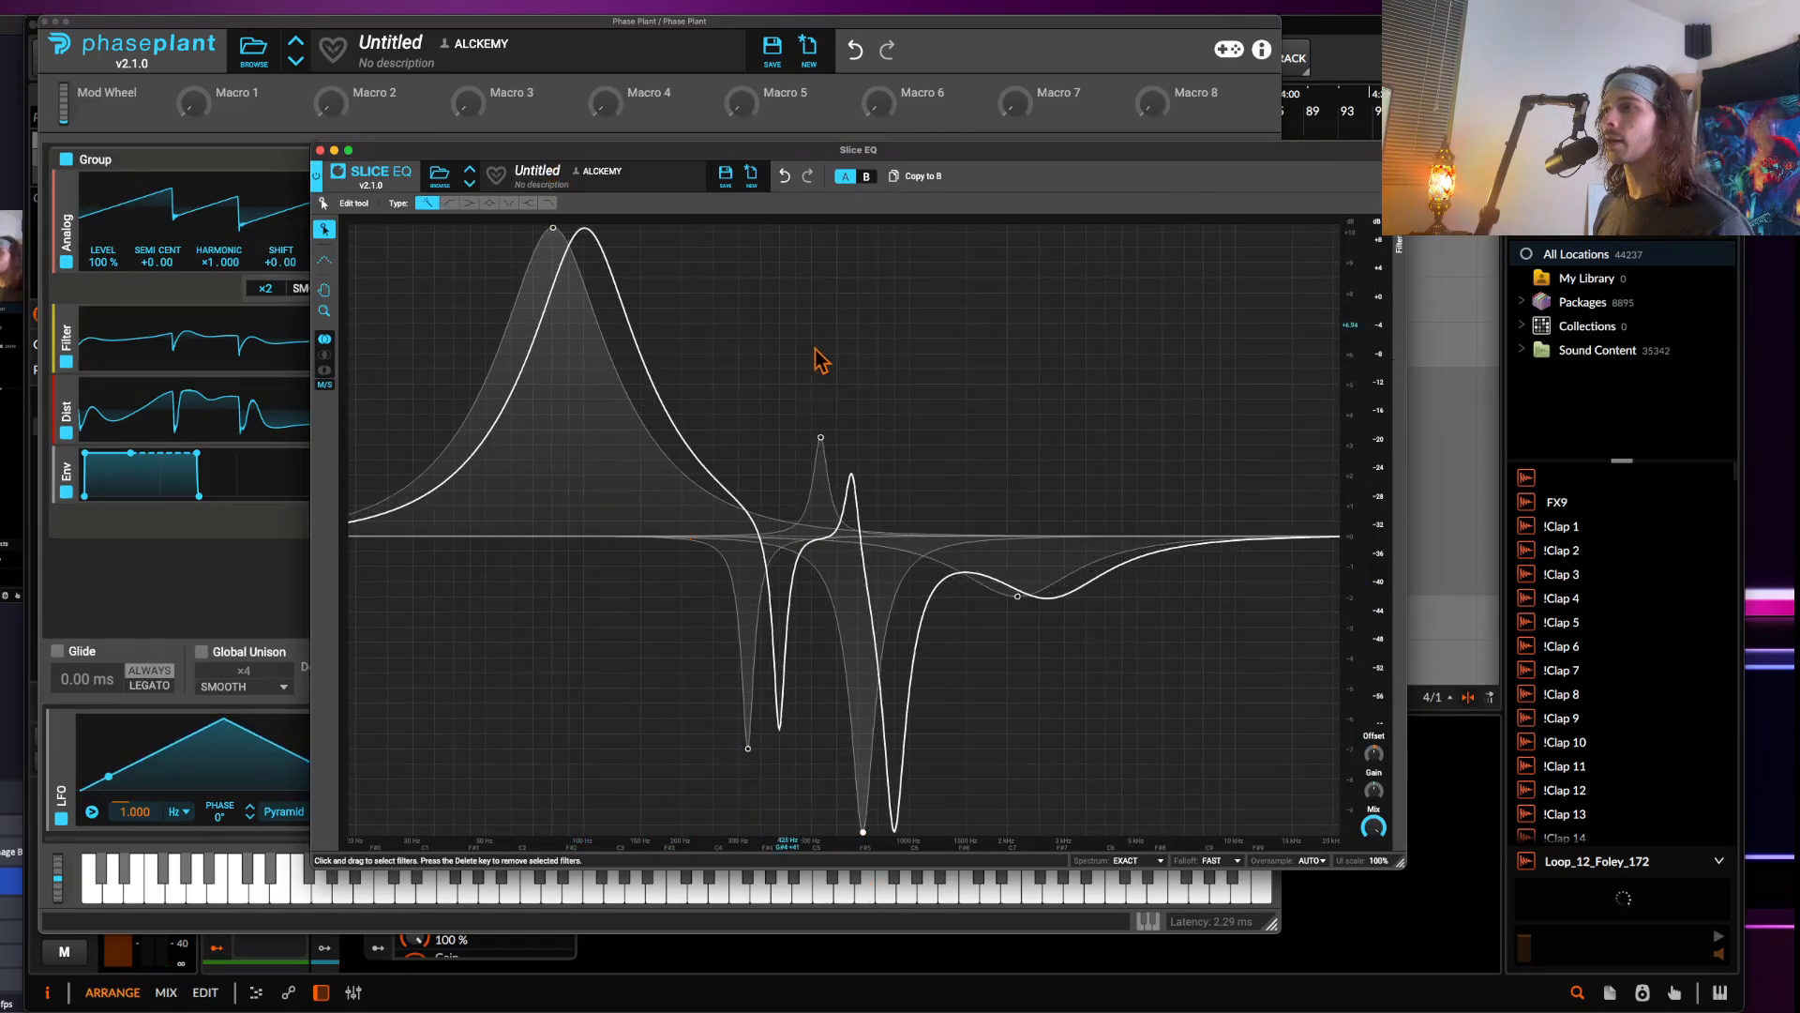
{"action": "left_click", "coordinate": [320, 151]}
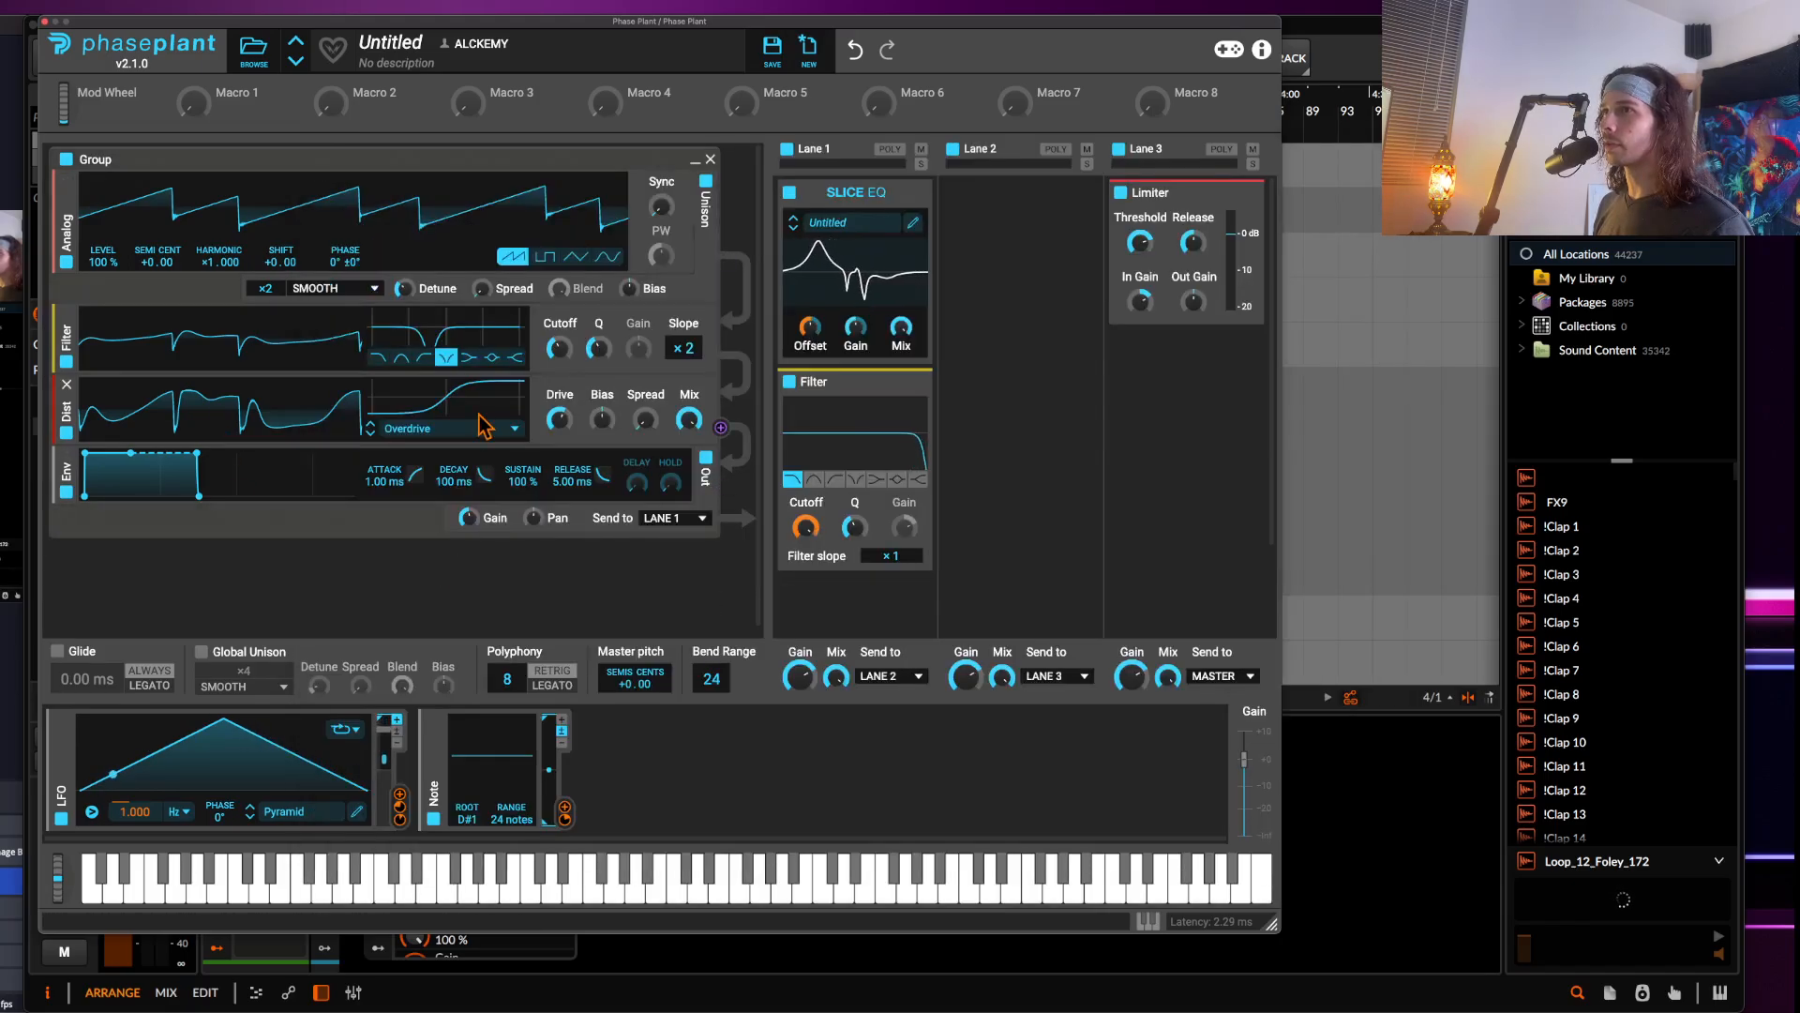
Route the LFO to the oscillator's filter cutoff
{"action": "left_click", "coordinate": [399, 795]}
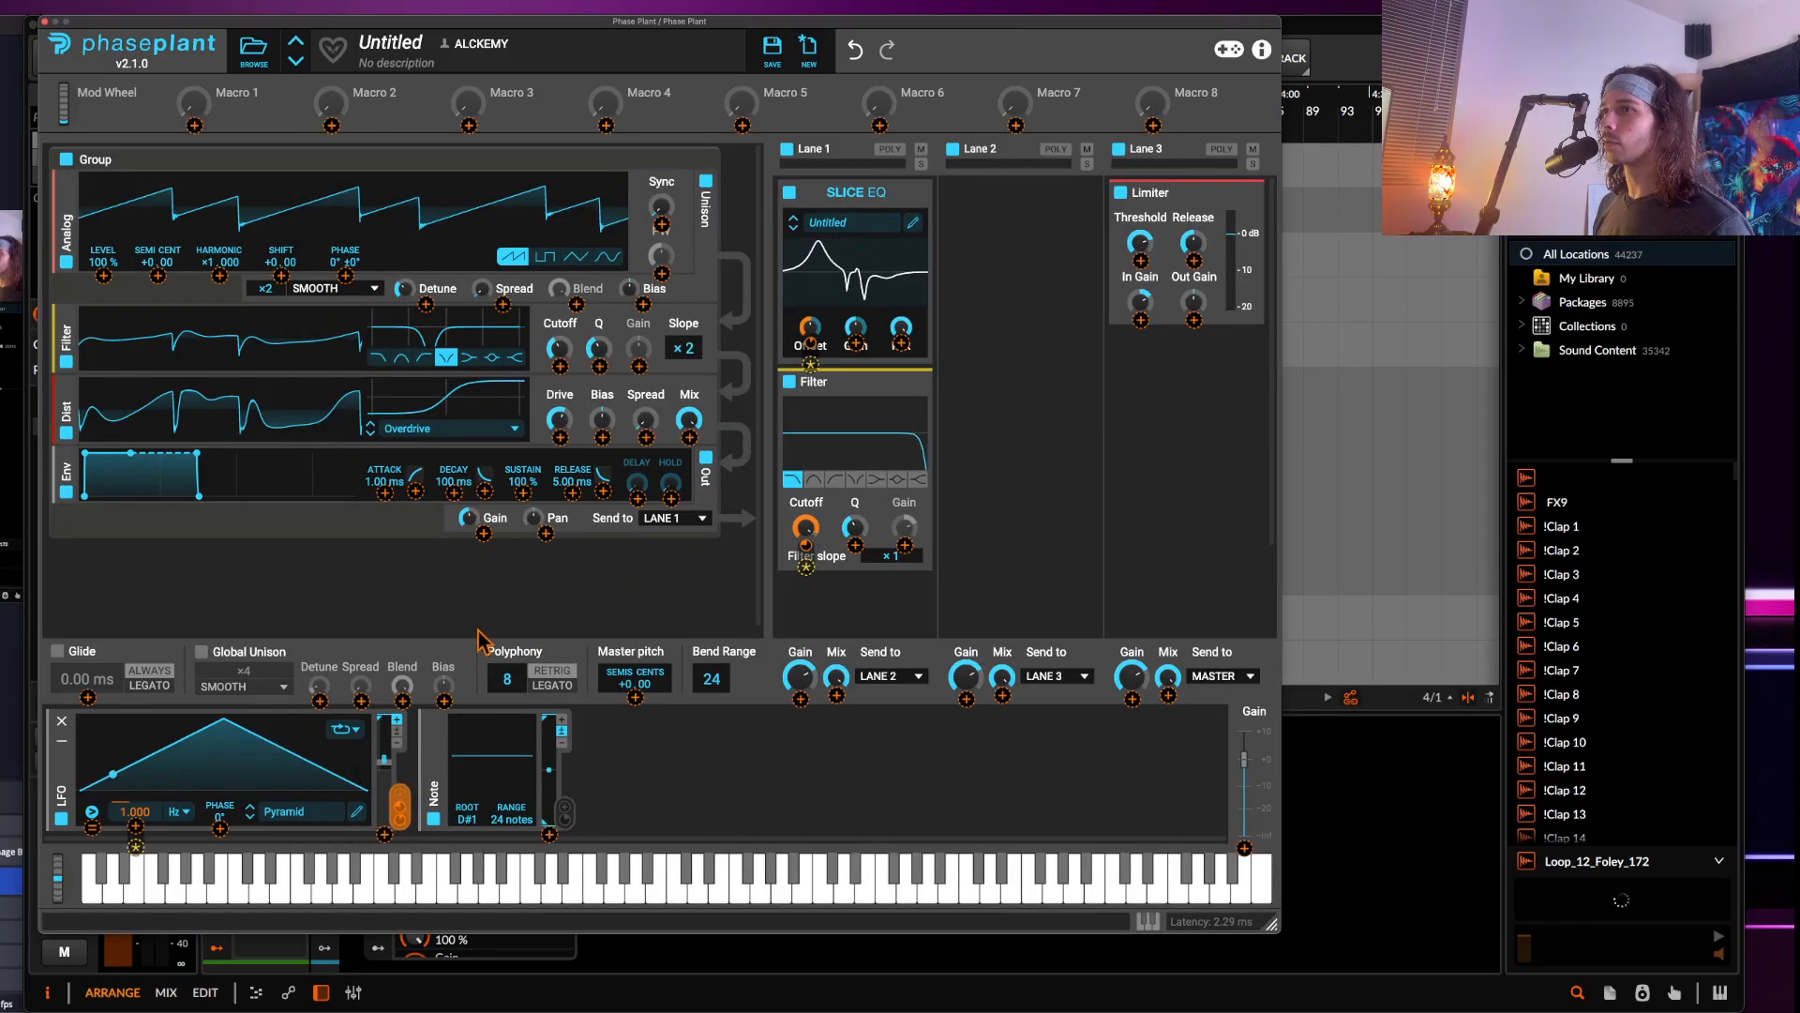
{"action": "left_click_drag", "start_coordinate": [400, 801], "coordinate": [559, 355]}
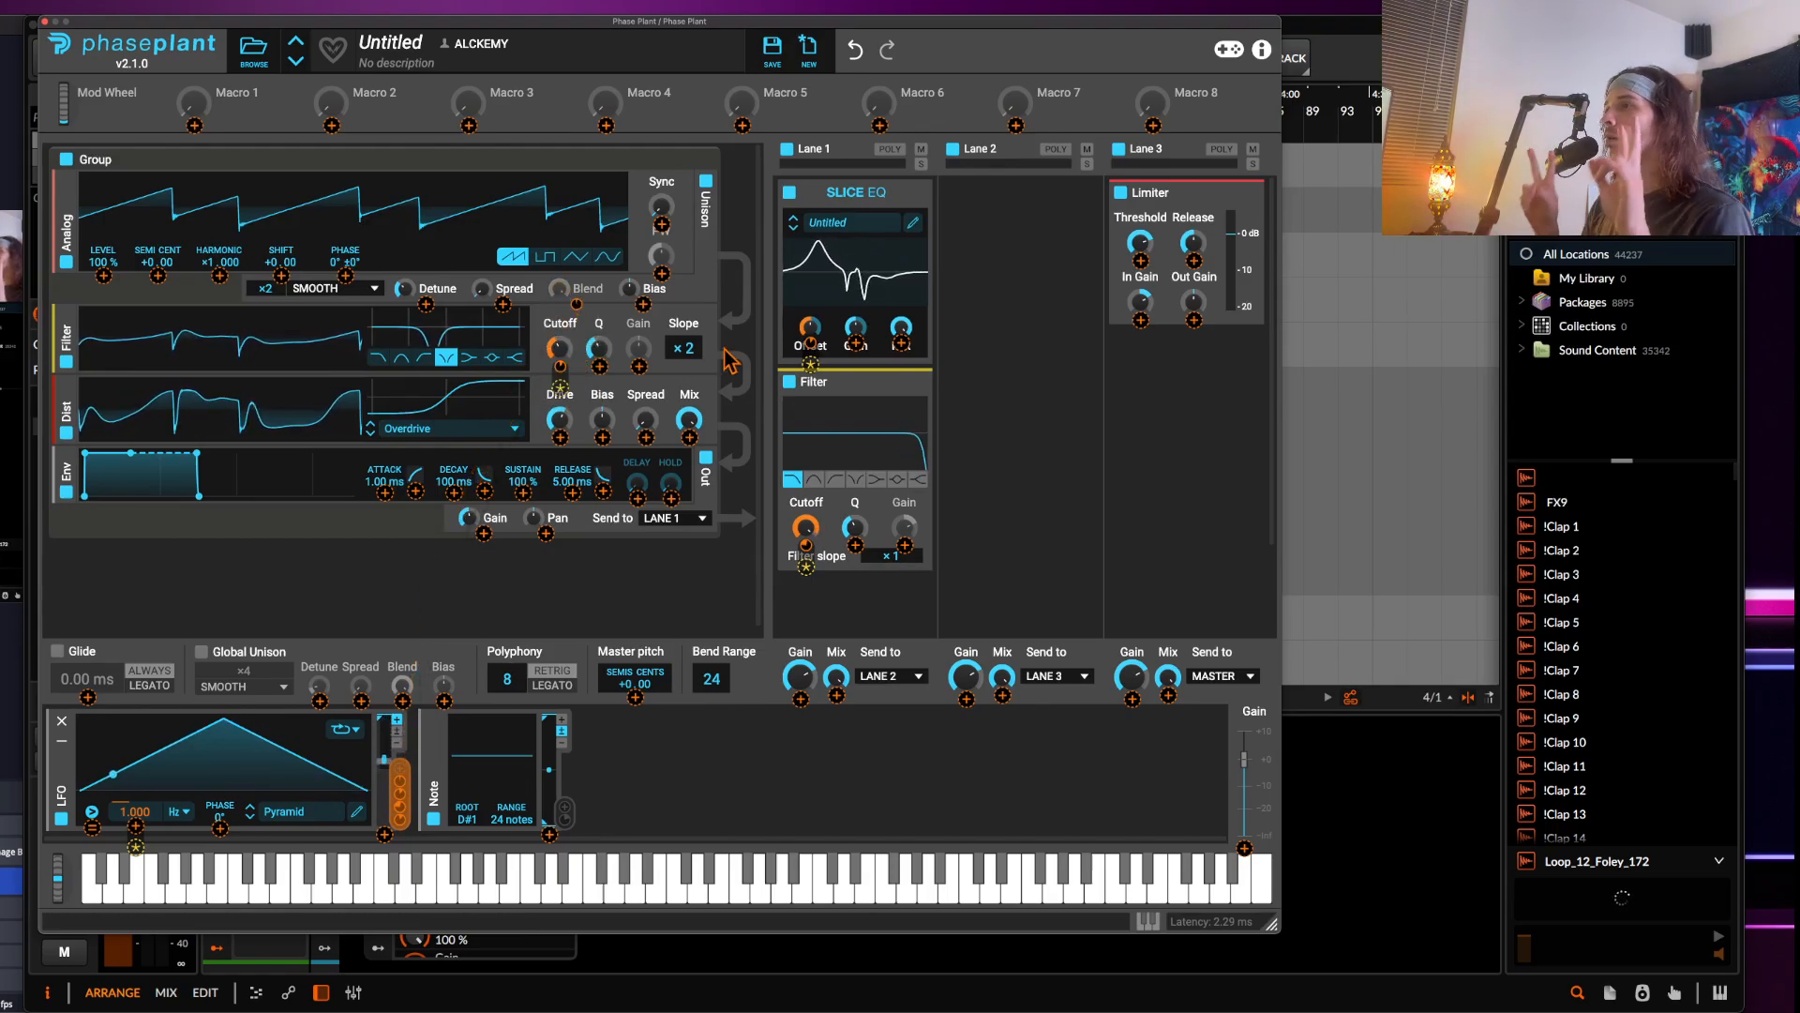
Collapse the Slice EQ and Filter effects and leave modulation assignment
{"action": "left_click", "coordinate": [910, 194]}
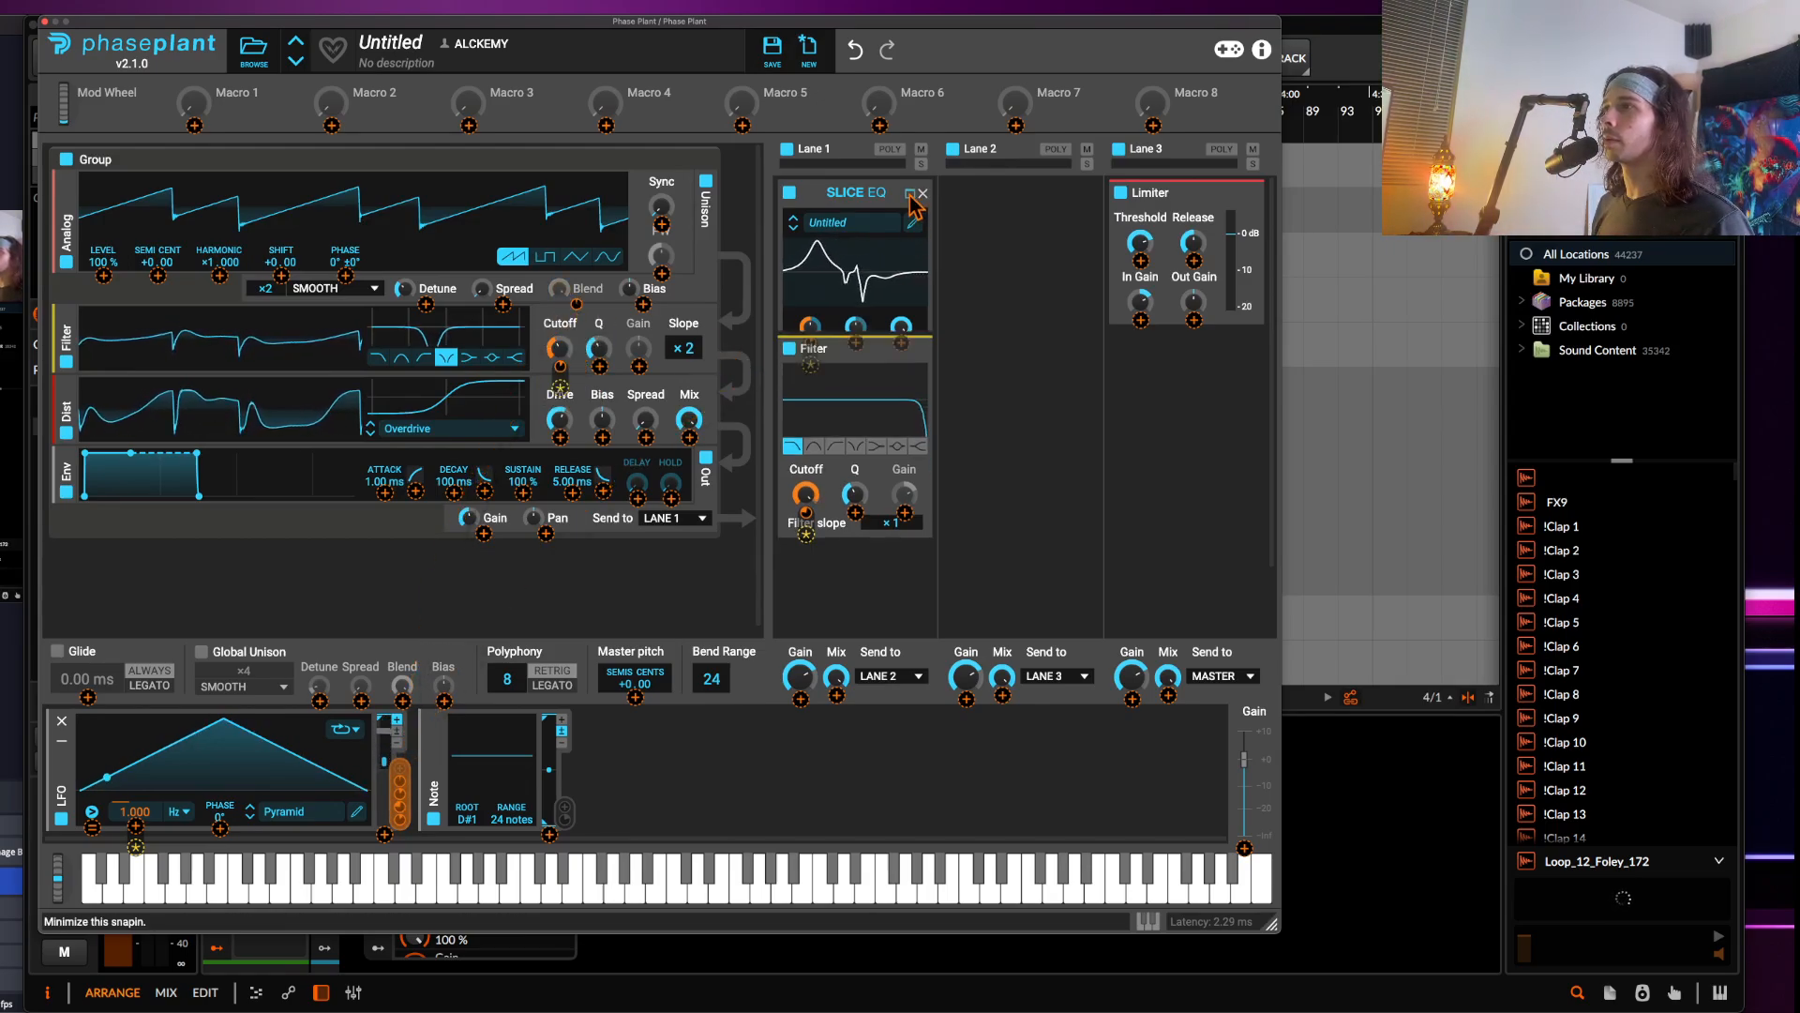
{"action": "left_click", "coordinate": [910, 223]}
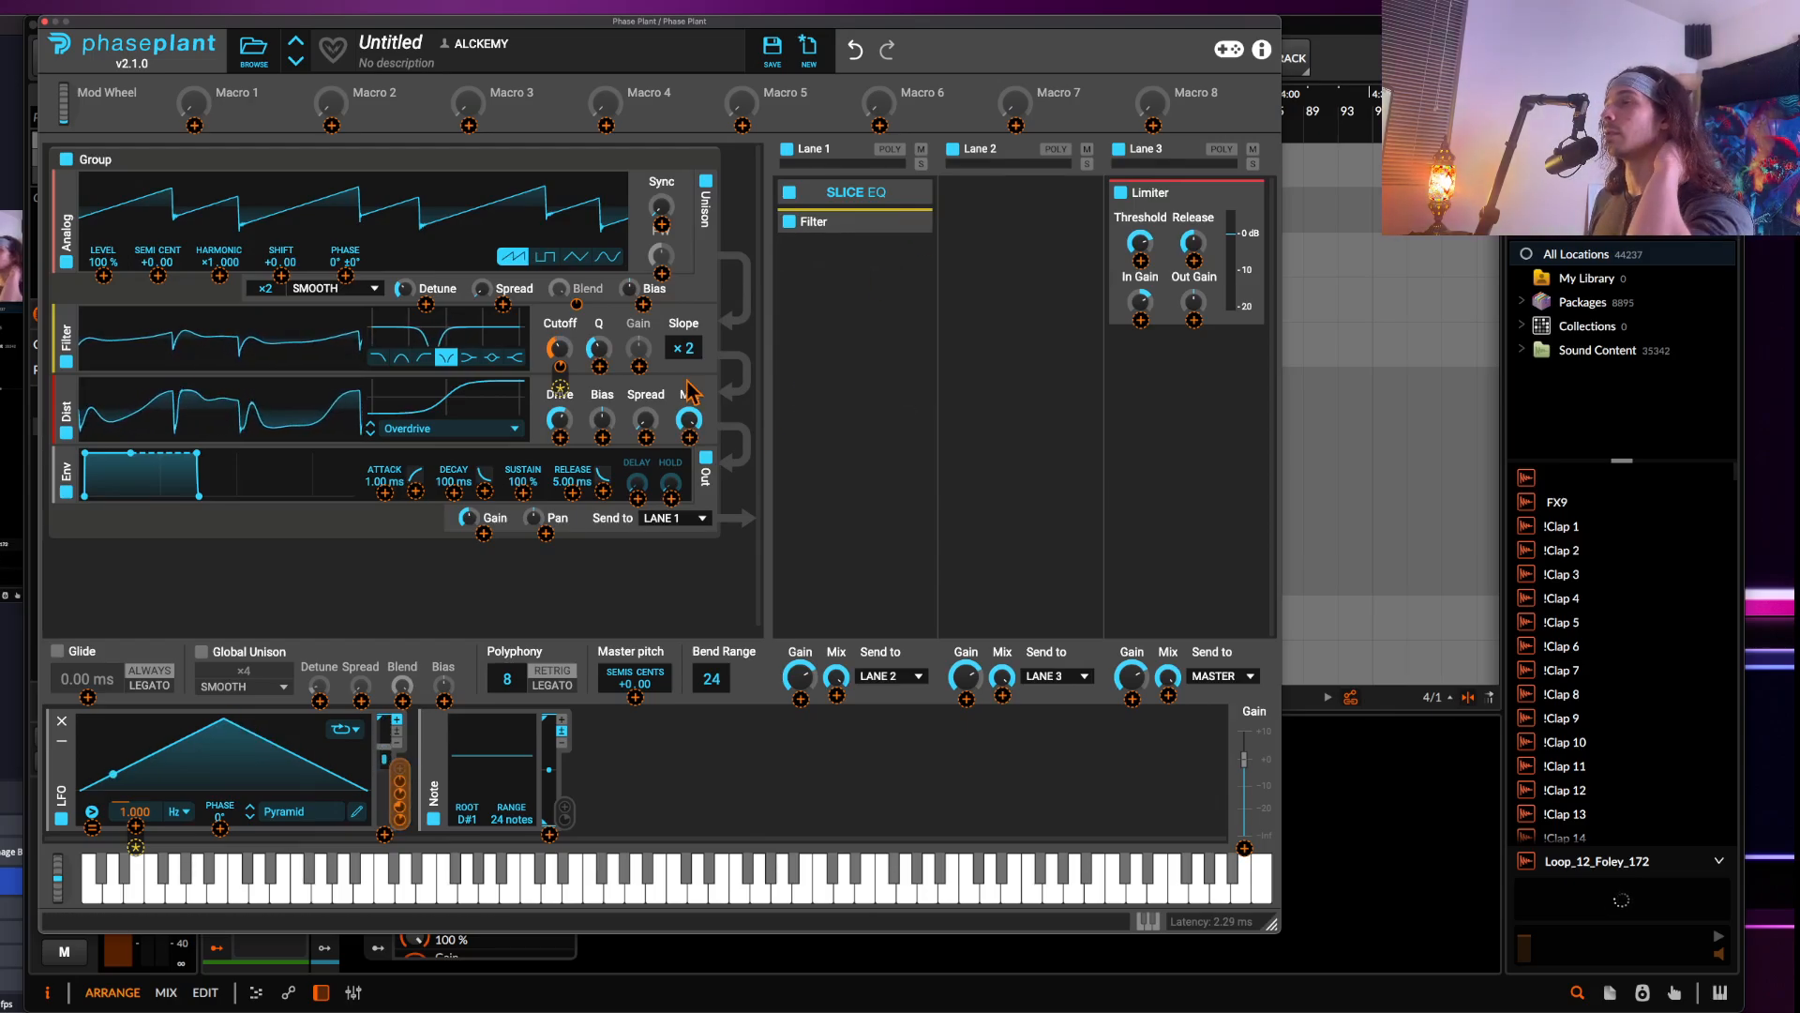
{"action": "left_click", "coordinate": [399, 813]}
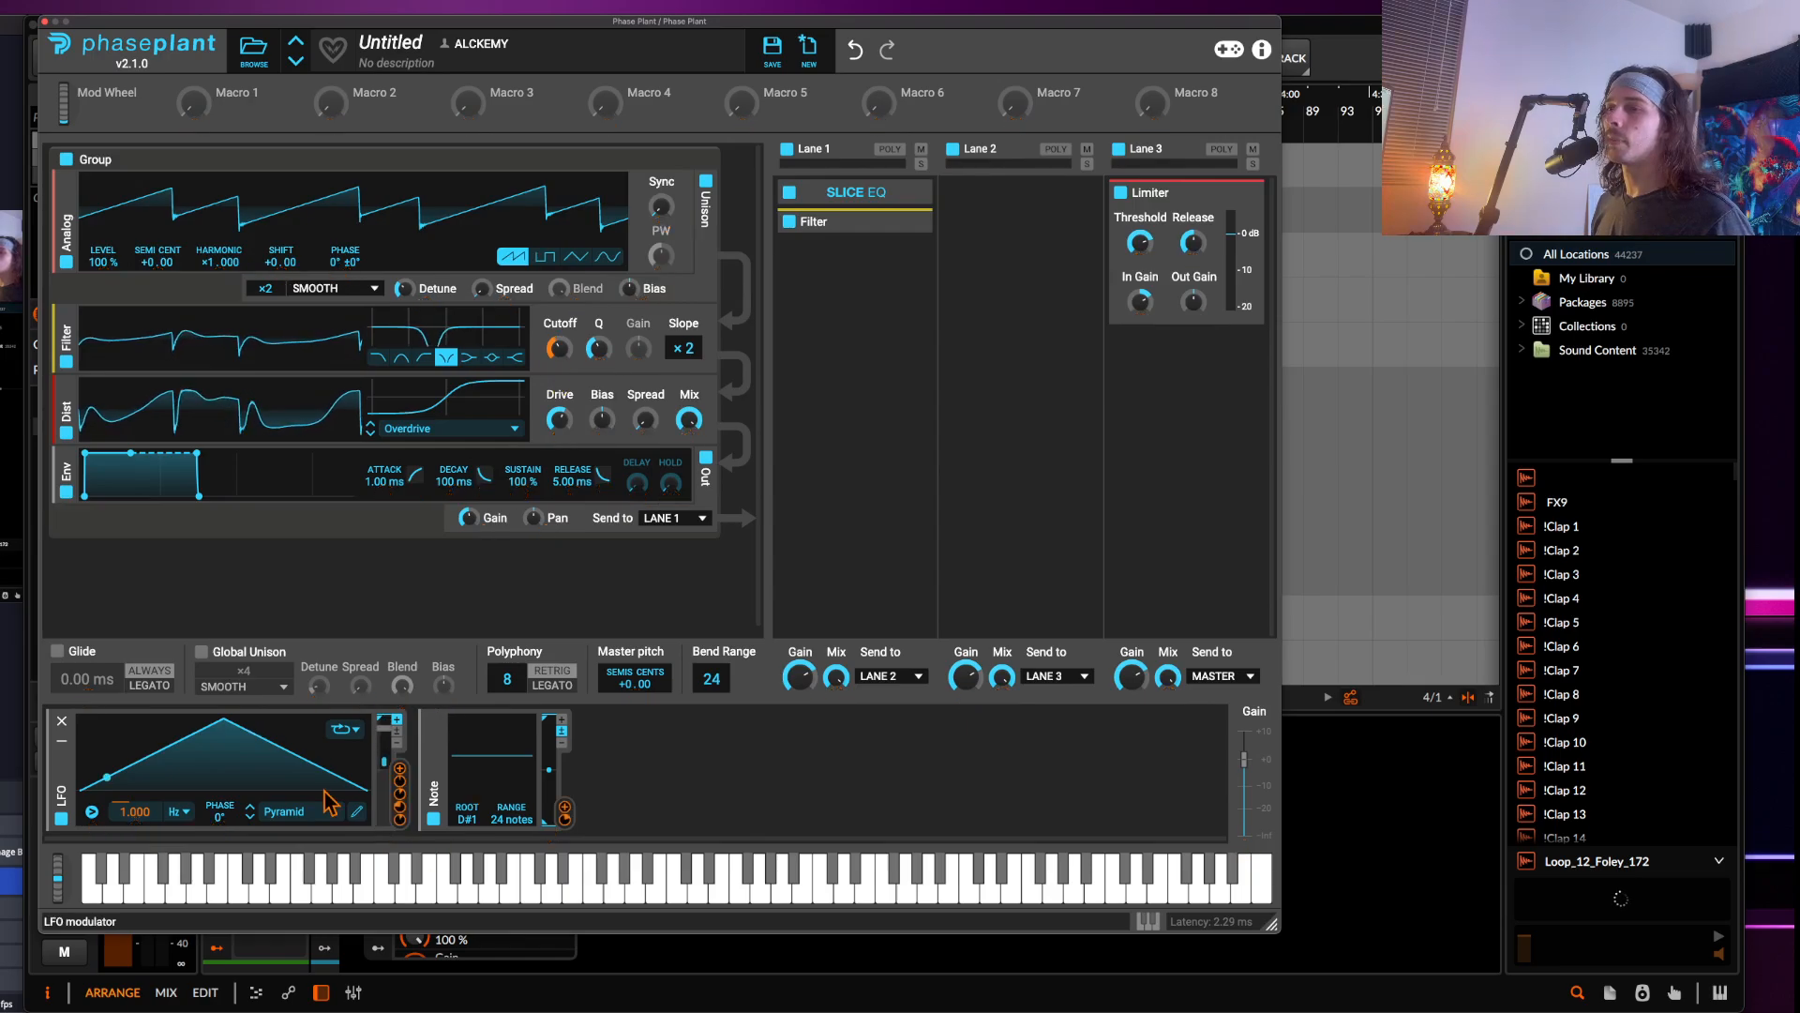
Redraw the LFO shape with an early peak around 125 ms, a curved dip and a second rounded peak
{"action": "left_click", "coordinate": [356, 812]}
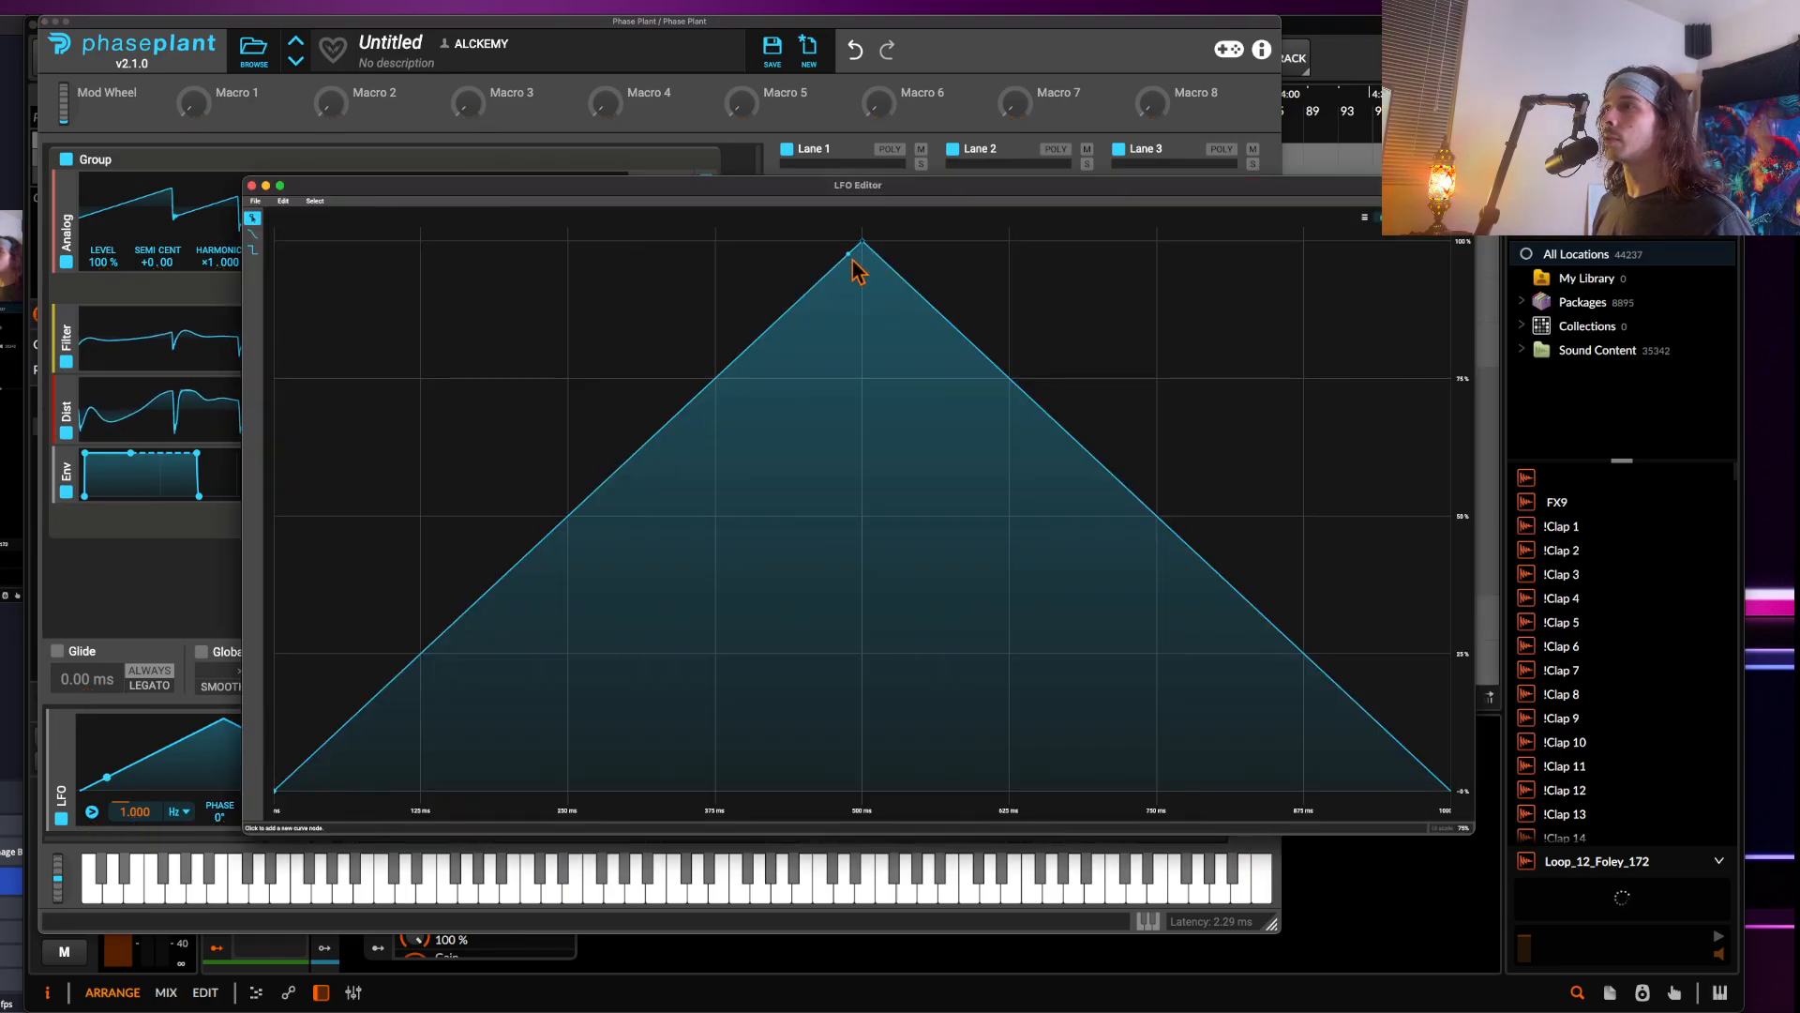
{"action": "left_click_drag", "start_coordinate": [854, 263], "coordinate": [409, 242]}
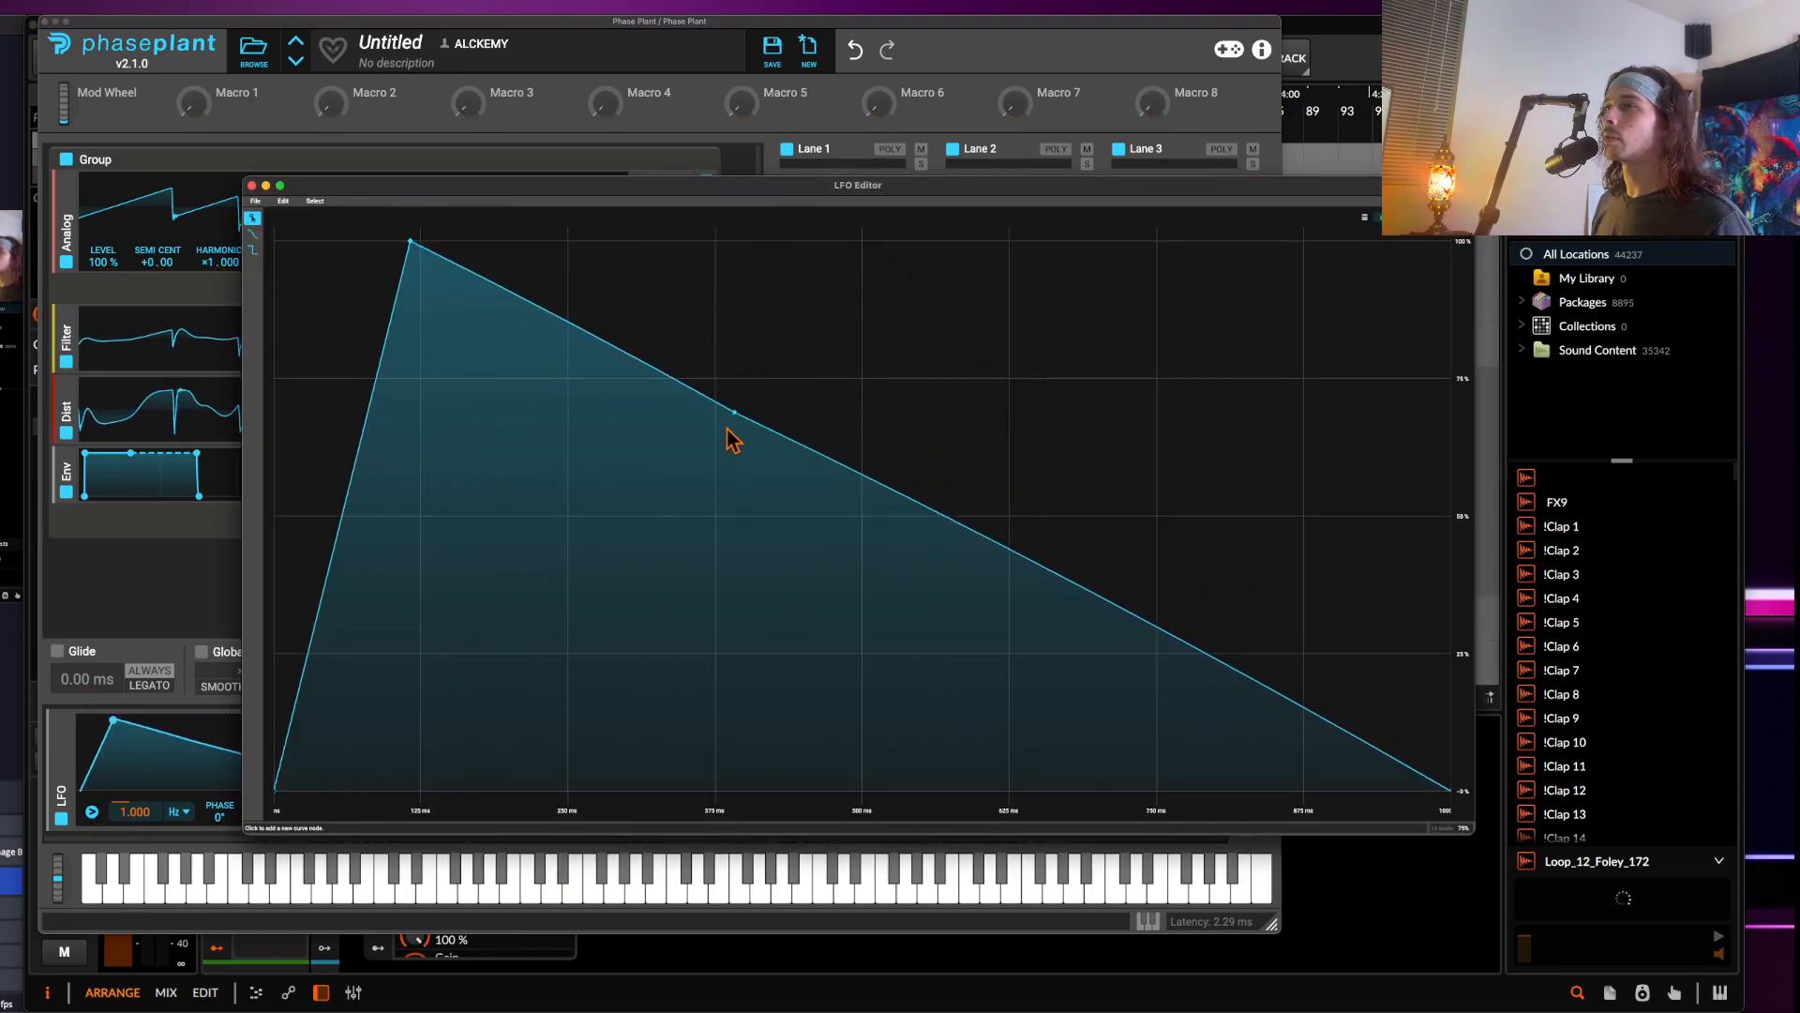
{"action": "left_click_drag", "start_coordinate": [728, 429], "coordinate": [711, 626]}
{"action": "left_click_drag", "start_coordinate": [823, 692], "coordinate": [1214, 239]}
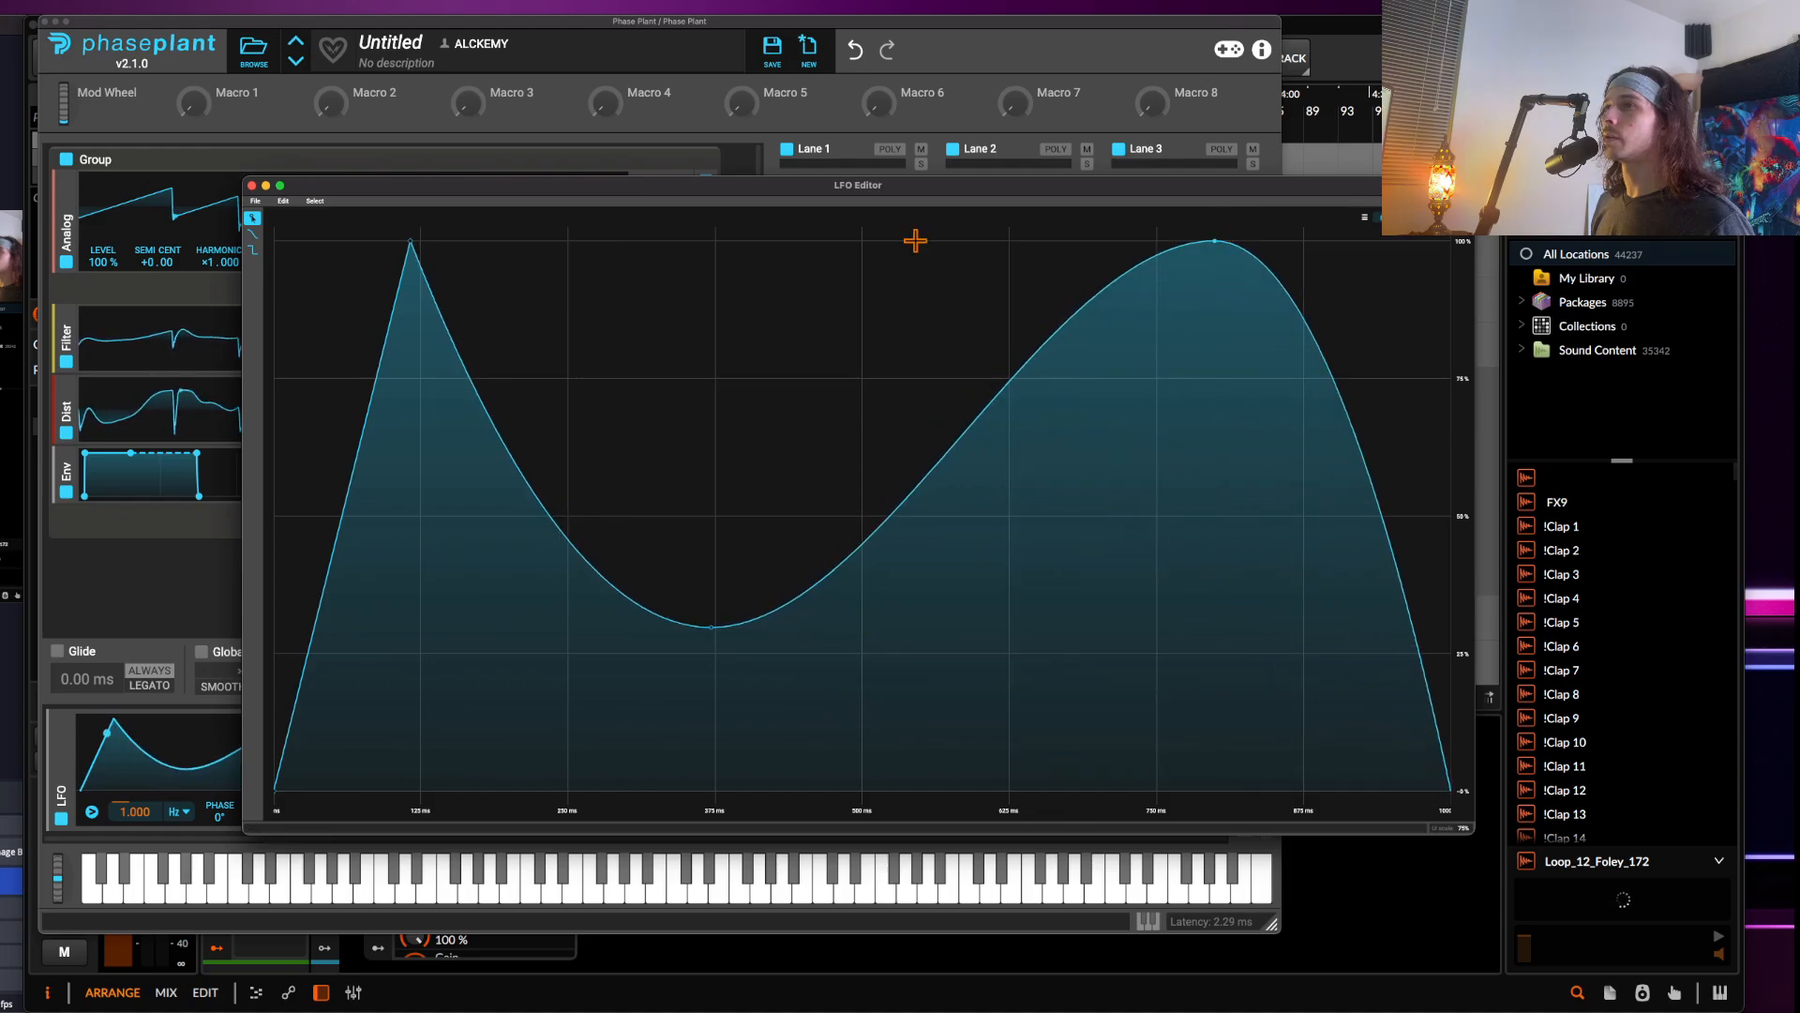
{"action": "left_click", "coordinate": [252, 186]}
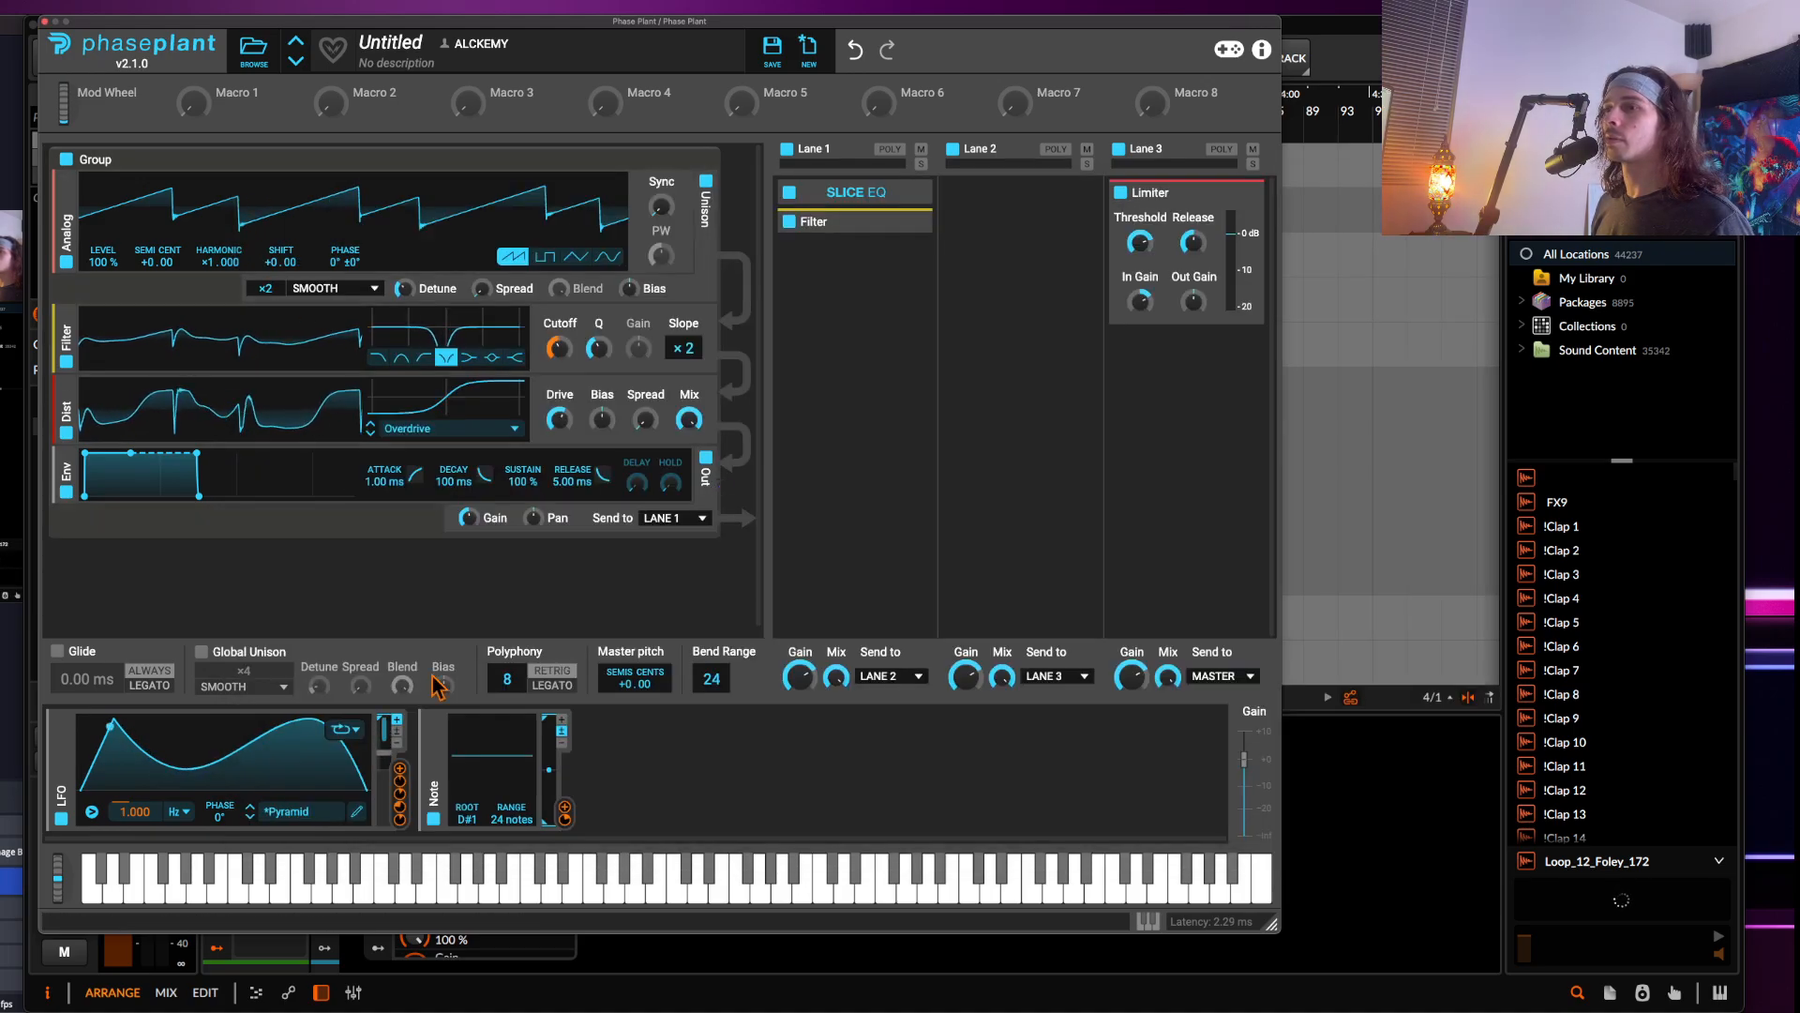
Switch the LFO to one-shot mode and turn the oscillator's level down to 0%
{"action": "left_click", "coordinate": [345, 731]}
{"action": "left_click", "coordinate": [367, 812]}
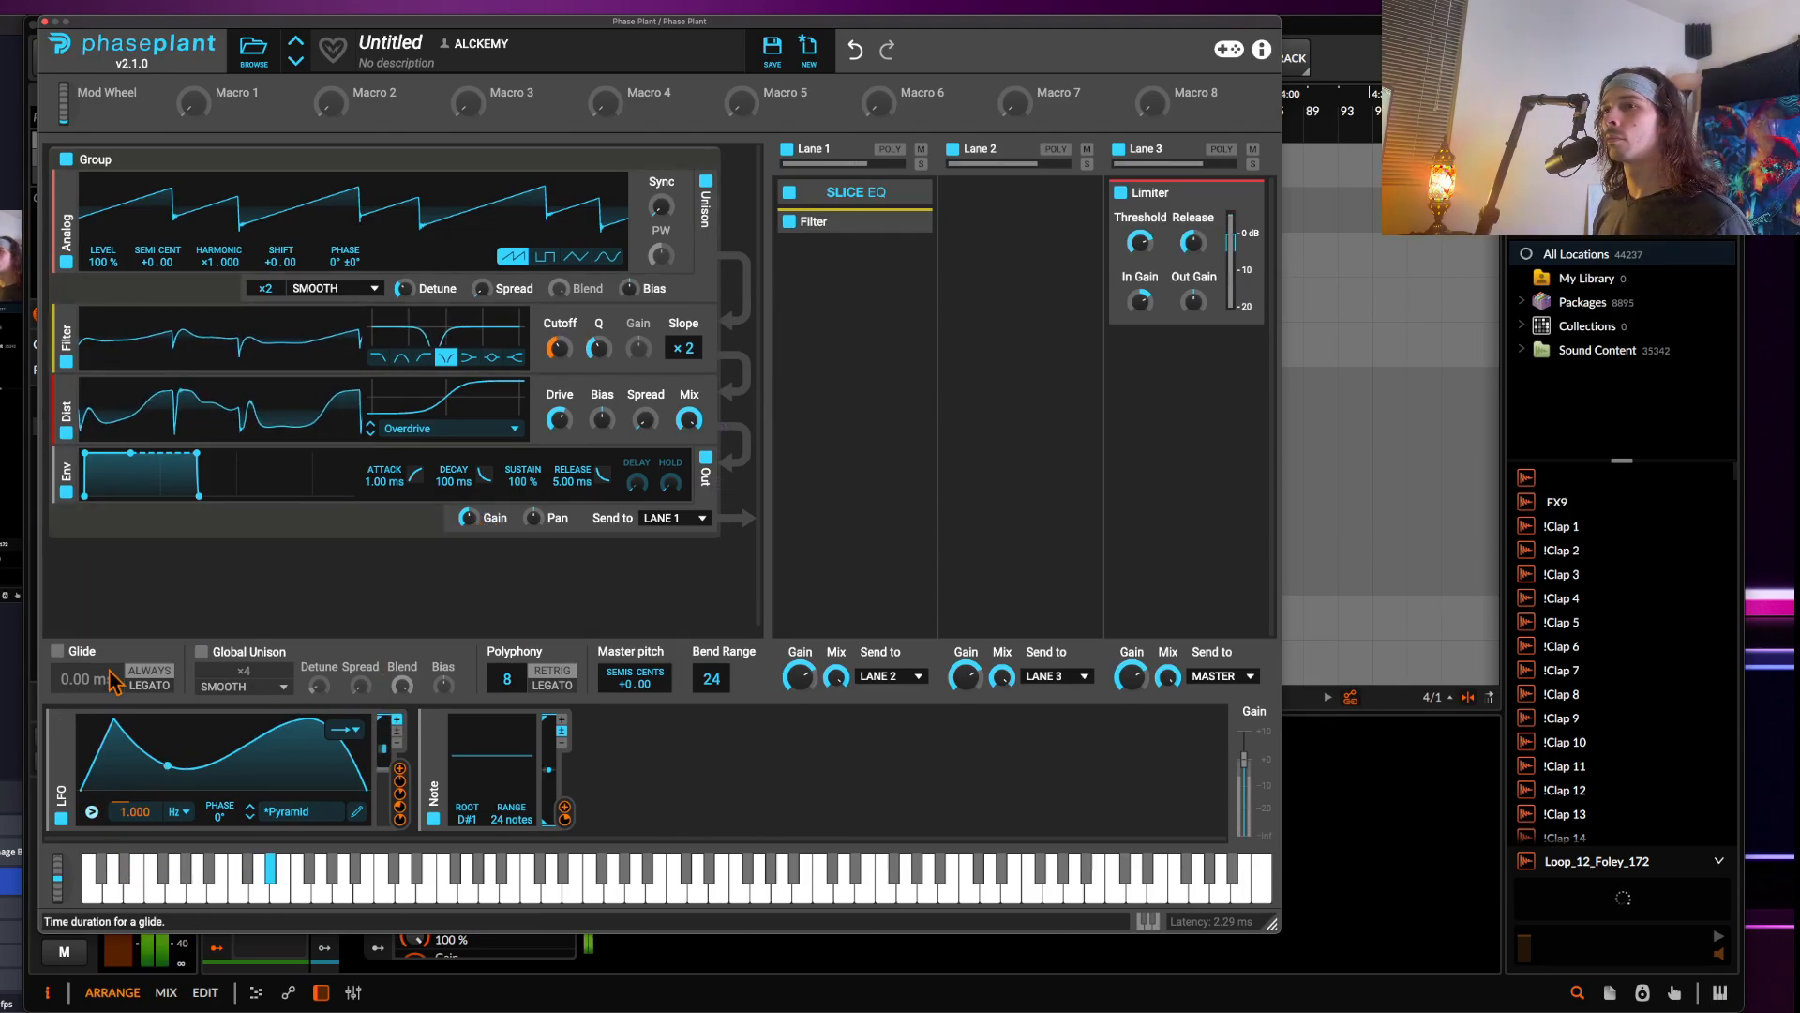
{"action": "left_click_drag", "start_coordinate": [103, 275], "coordinate": [103, 487]}
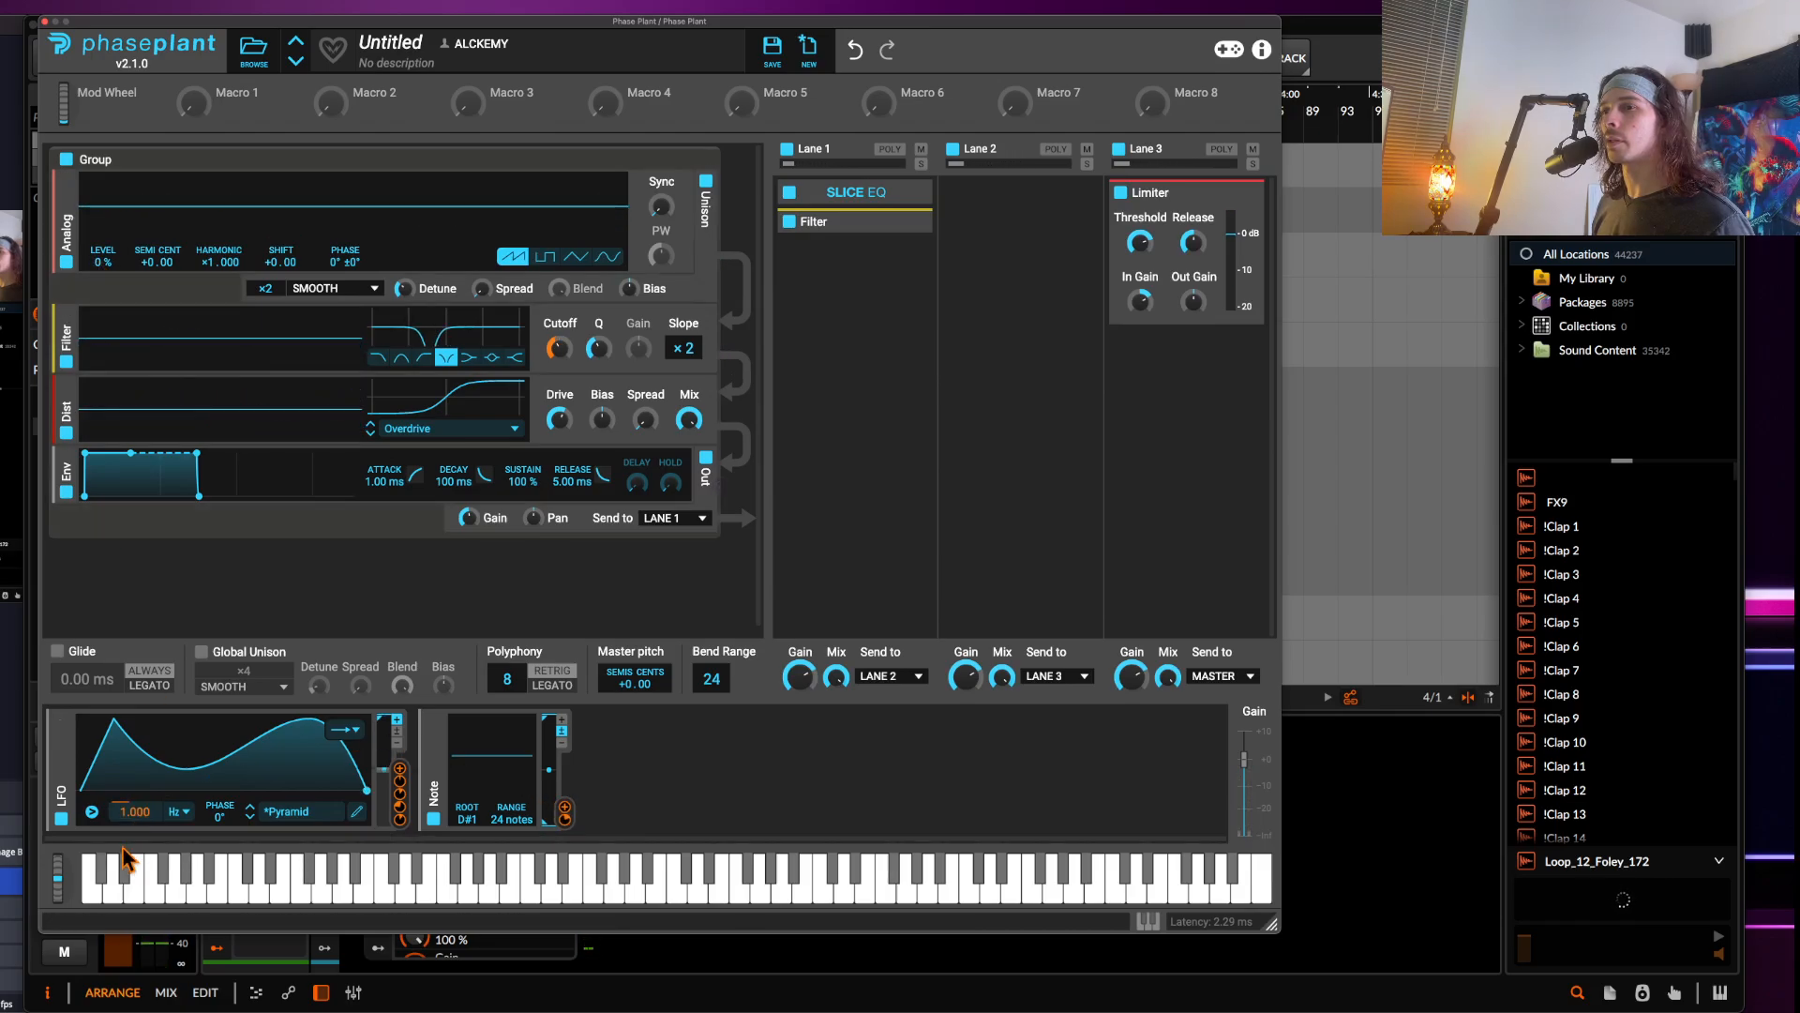
Assign the LFO to the oscillator's level with a modulation depth of 100%
{"action": "left_click_drag", "start_coordinate": [402, 783], "coordinate": [103, 276]}
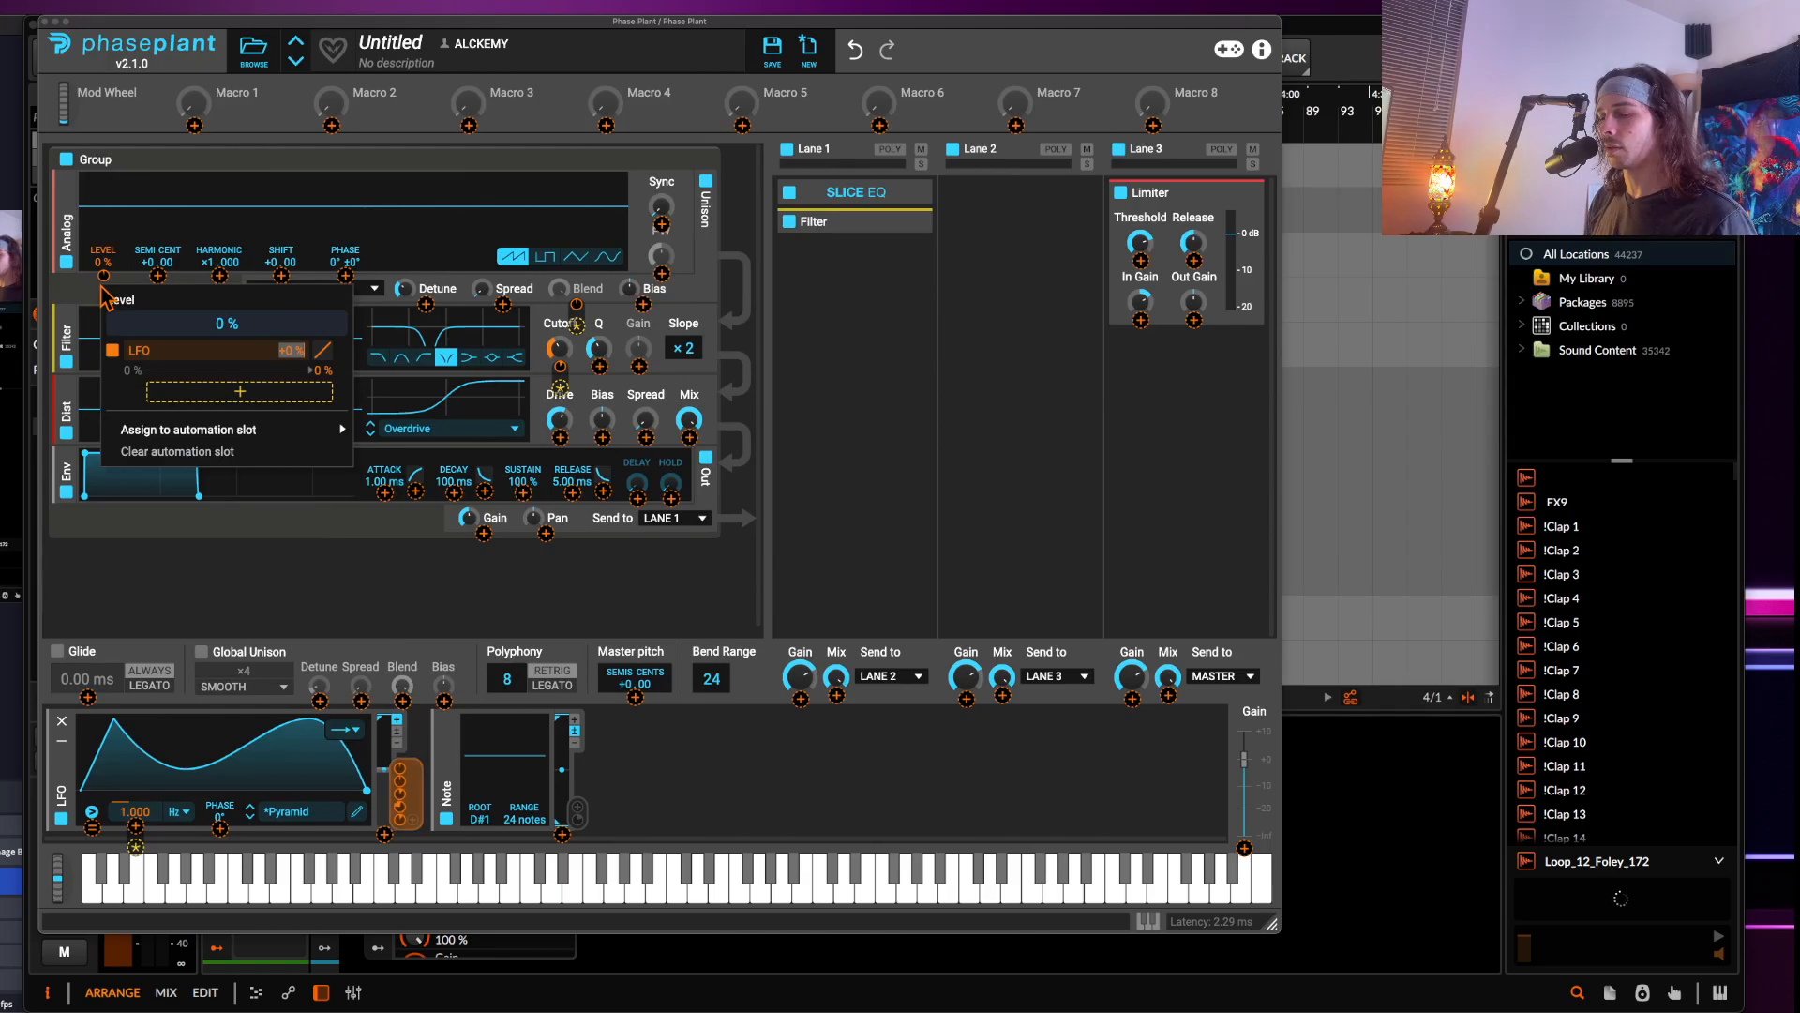
{"action": "type", "text": "100"}
{"action": "key", "text": "Return"}
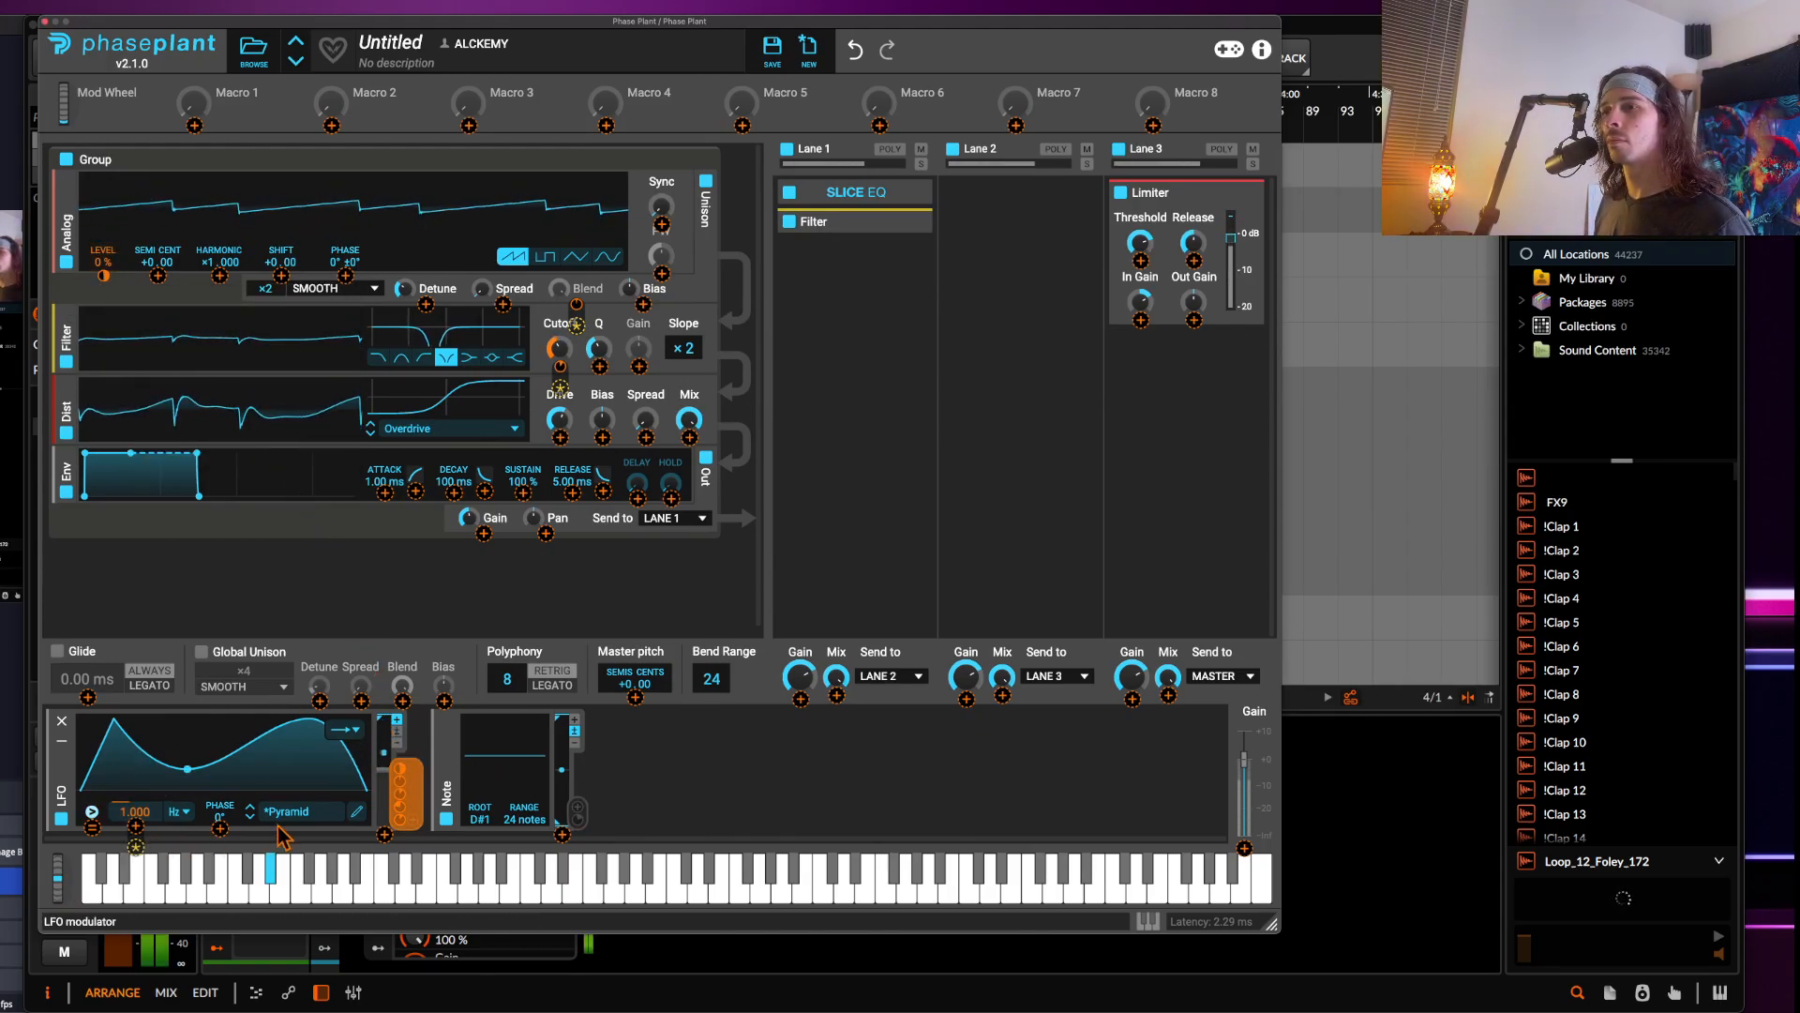
In the LFO editor, pull the dip down to zero and reshape the second peak into a flat plateau
{"action": "left_click", "coordinate": [406, 793]}
{"action": "left_click", "coordinate": [356, 811]}
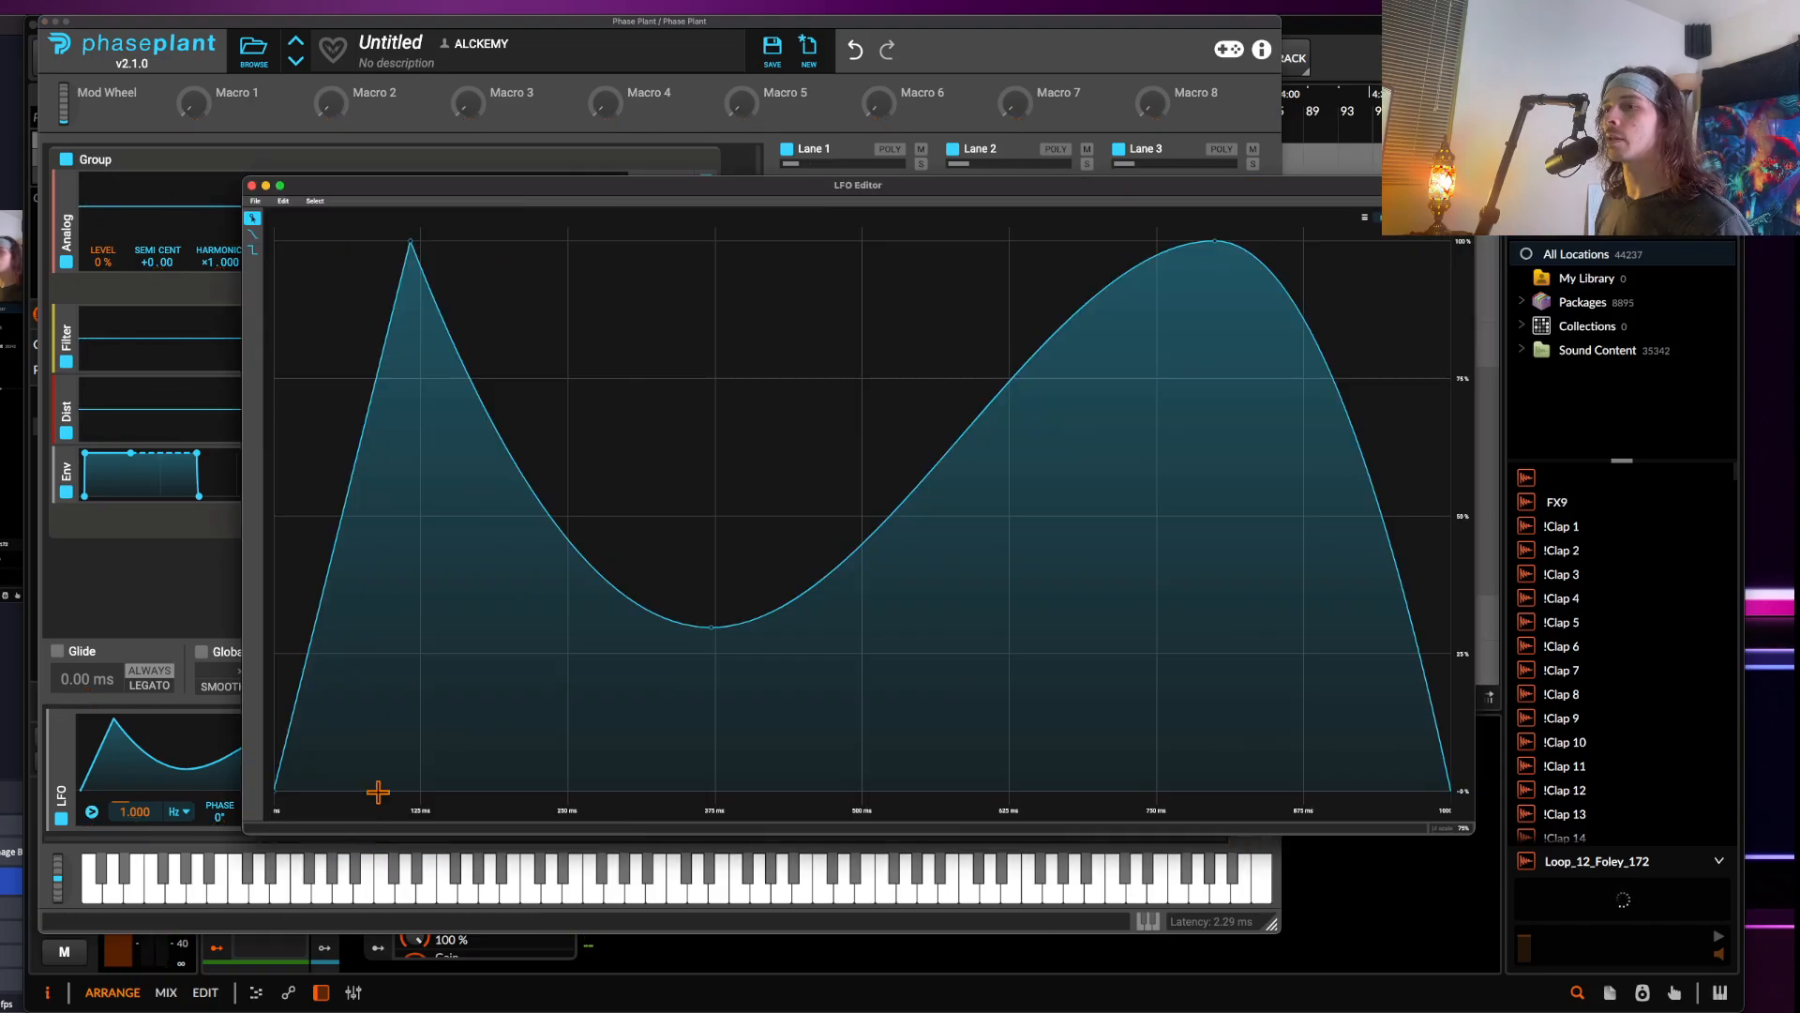
{"action": "left_click_drag", "start_coordinate": [710, 628], "coordinate": [677, 788]}
{"action": "left_click_drag", "start_coordinate": [1099, 326], "coordinate": [906, 693]}
{"action": "left_click_drag", "start_coordinate": [1104, 334], "coordinate": [1041, 241]}
{"action": "left_click", "coordinate": [251, 185]}
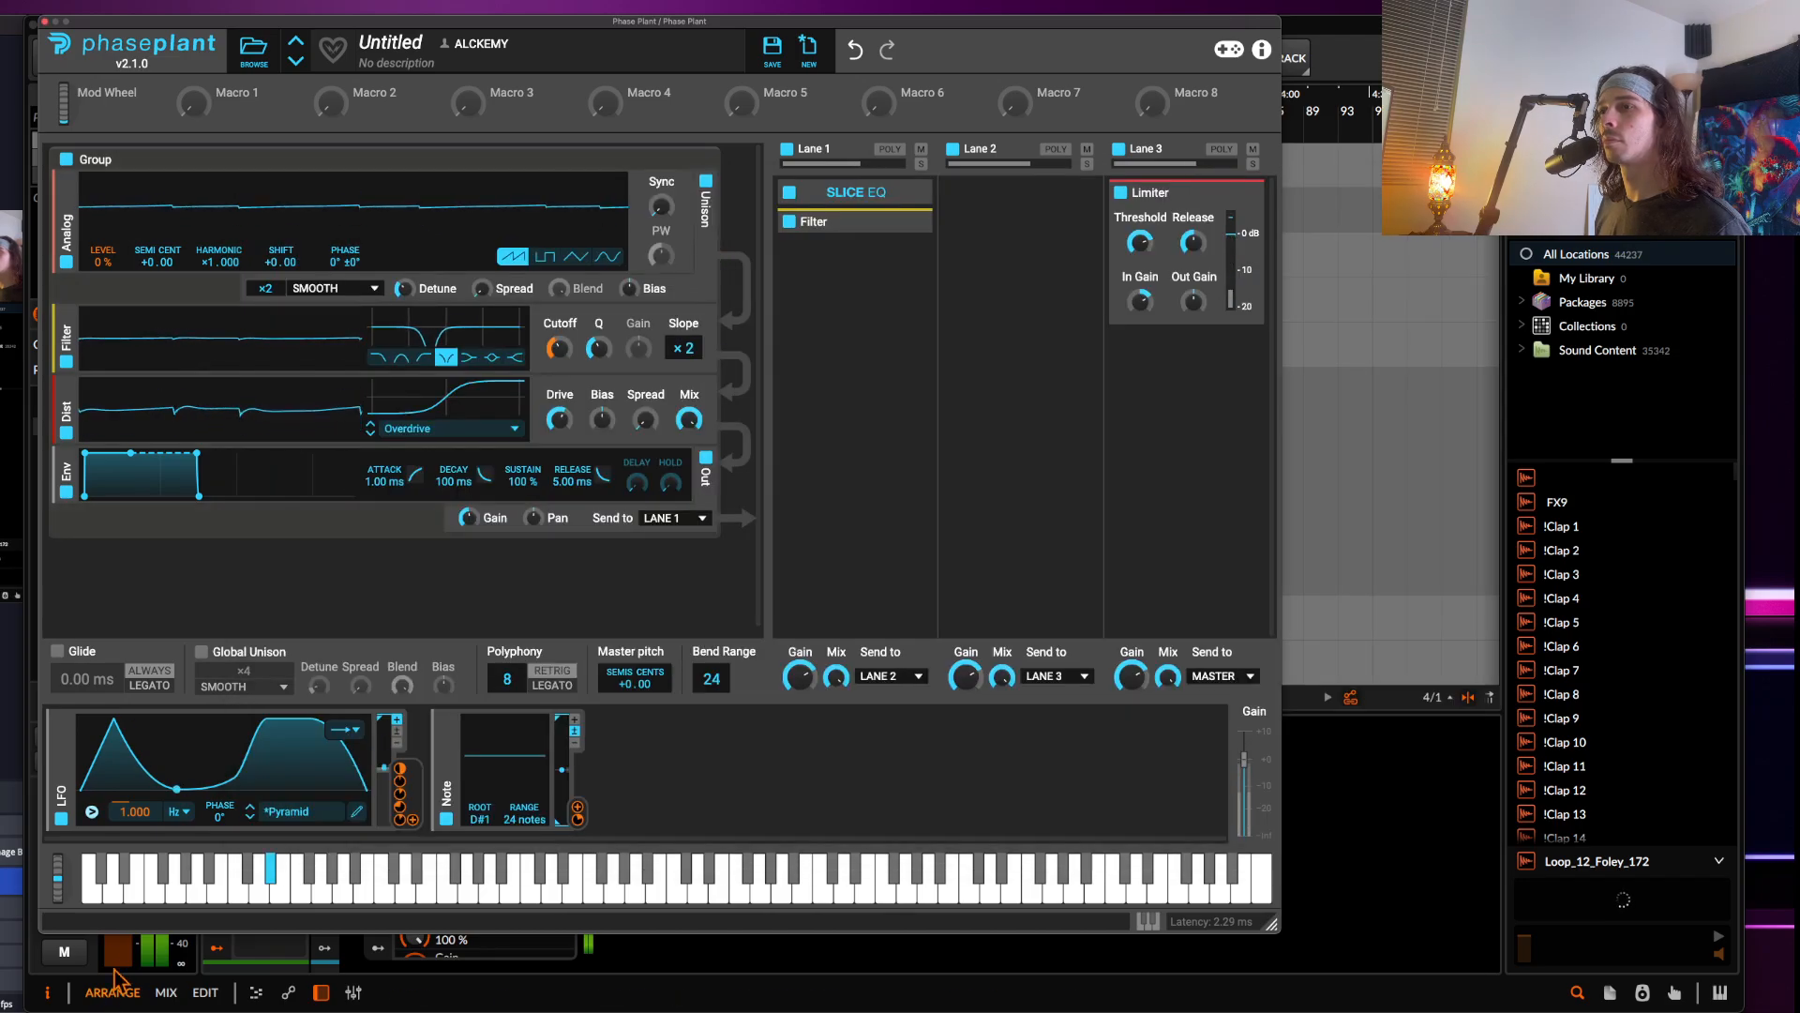
Set the LFO mode back to looping
{"action": "left_click_drag", "start_coordinate": [57, 949], "coordinate": [29, 865]}
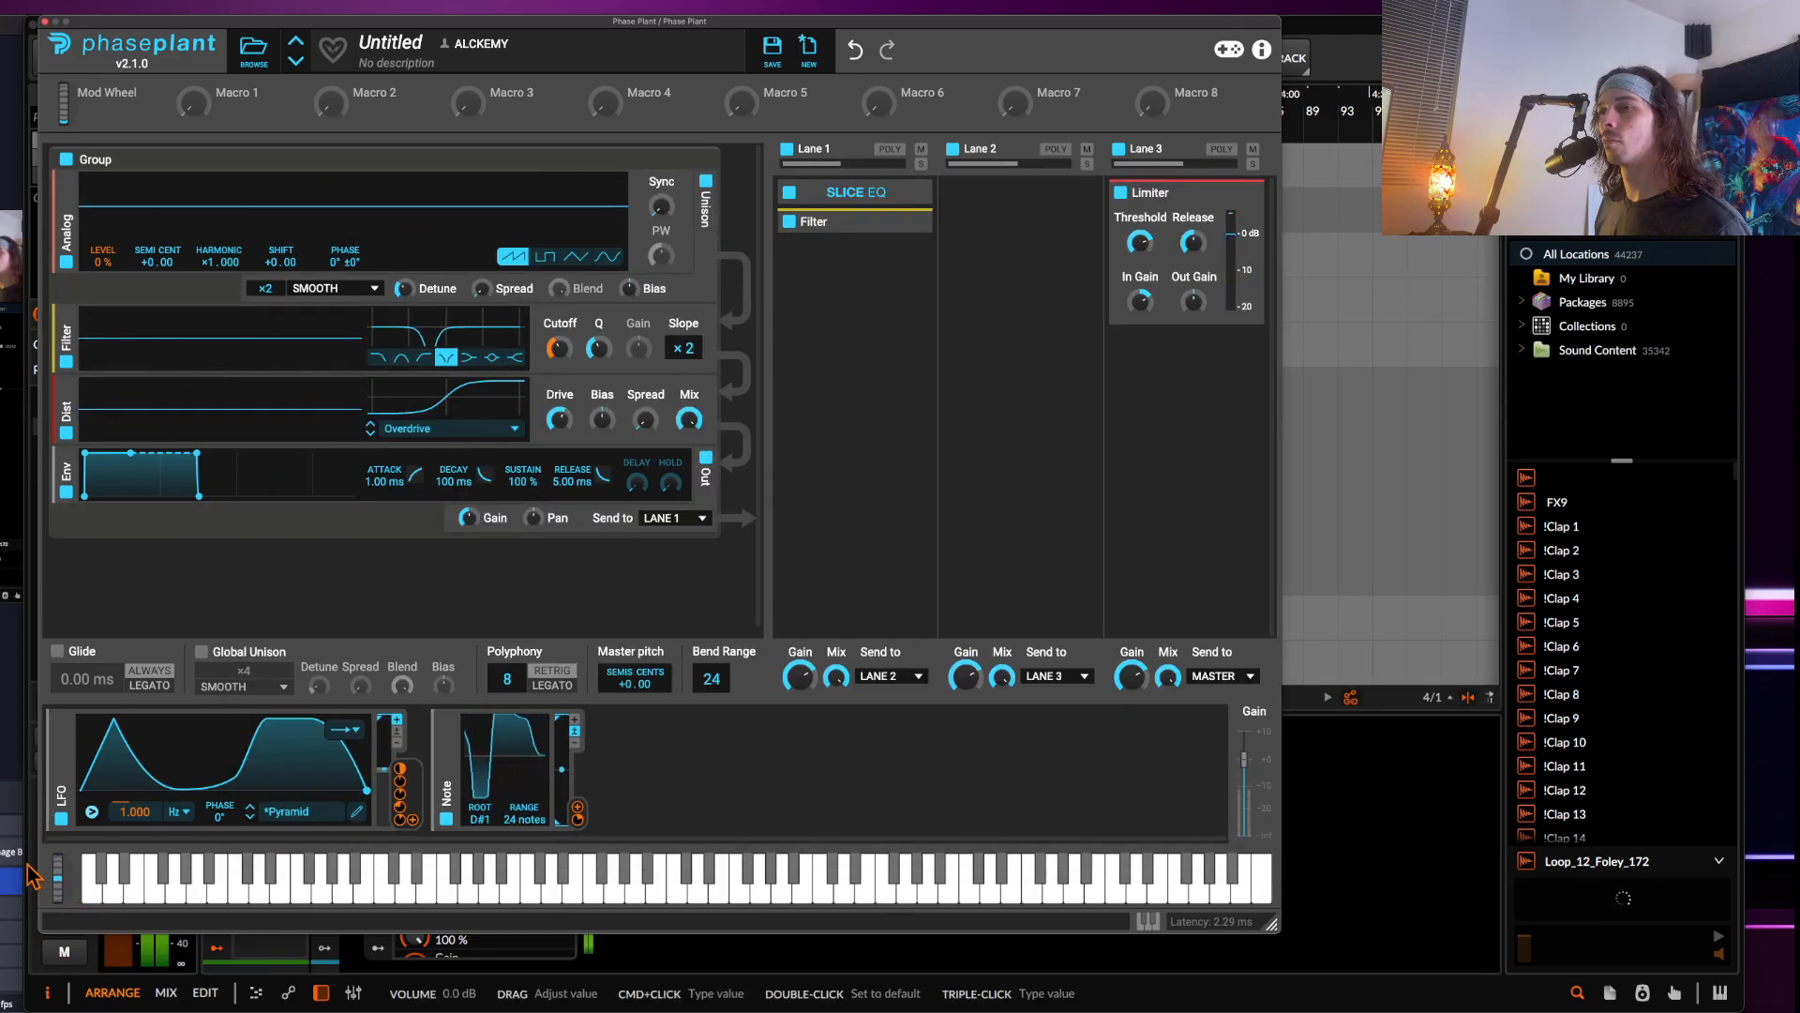
{"action": "left_click", "coordinate": [345, 732]}
{"action": "left_click", "coordinate": [360, 749]}
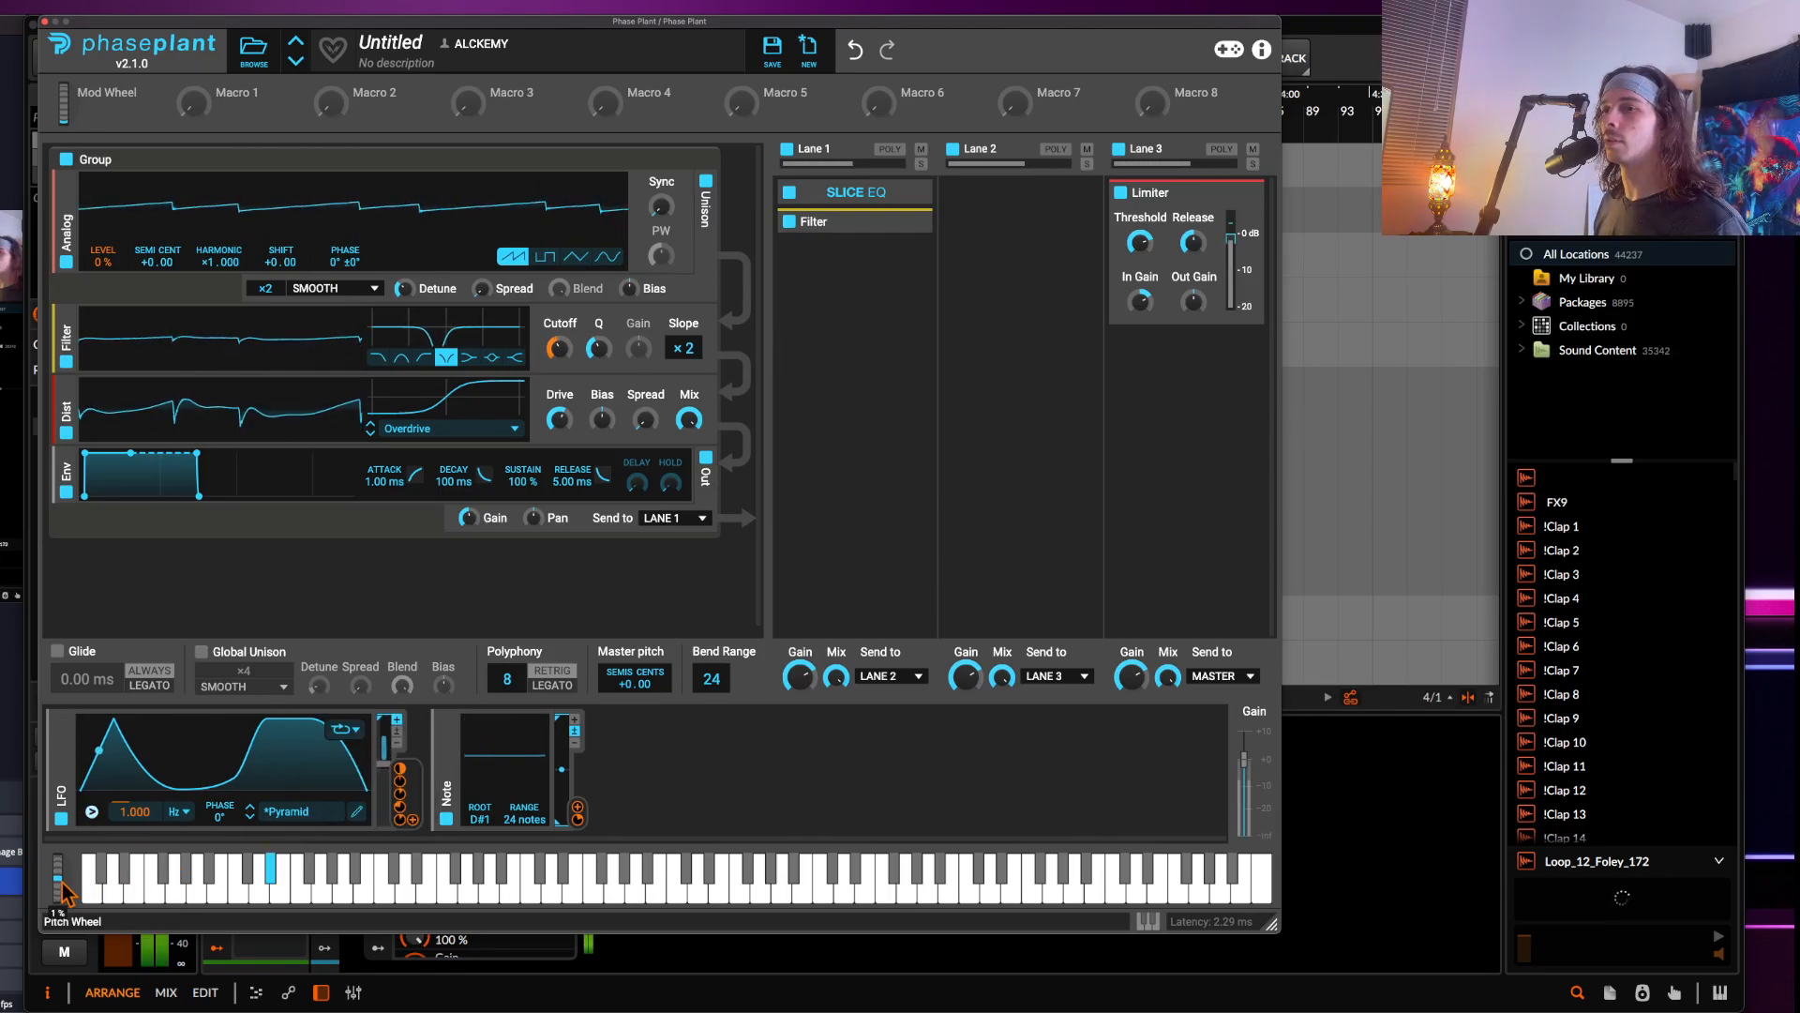
Close Phase Plant, select the Serum track and open the Serum instrument window
{"action": "left_click_drag", "start_coordinate": [56, 889], "coordinate": [17, 931]}
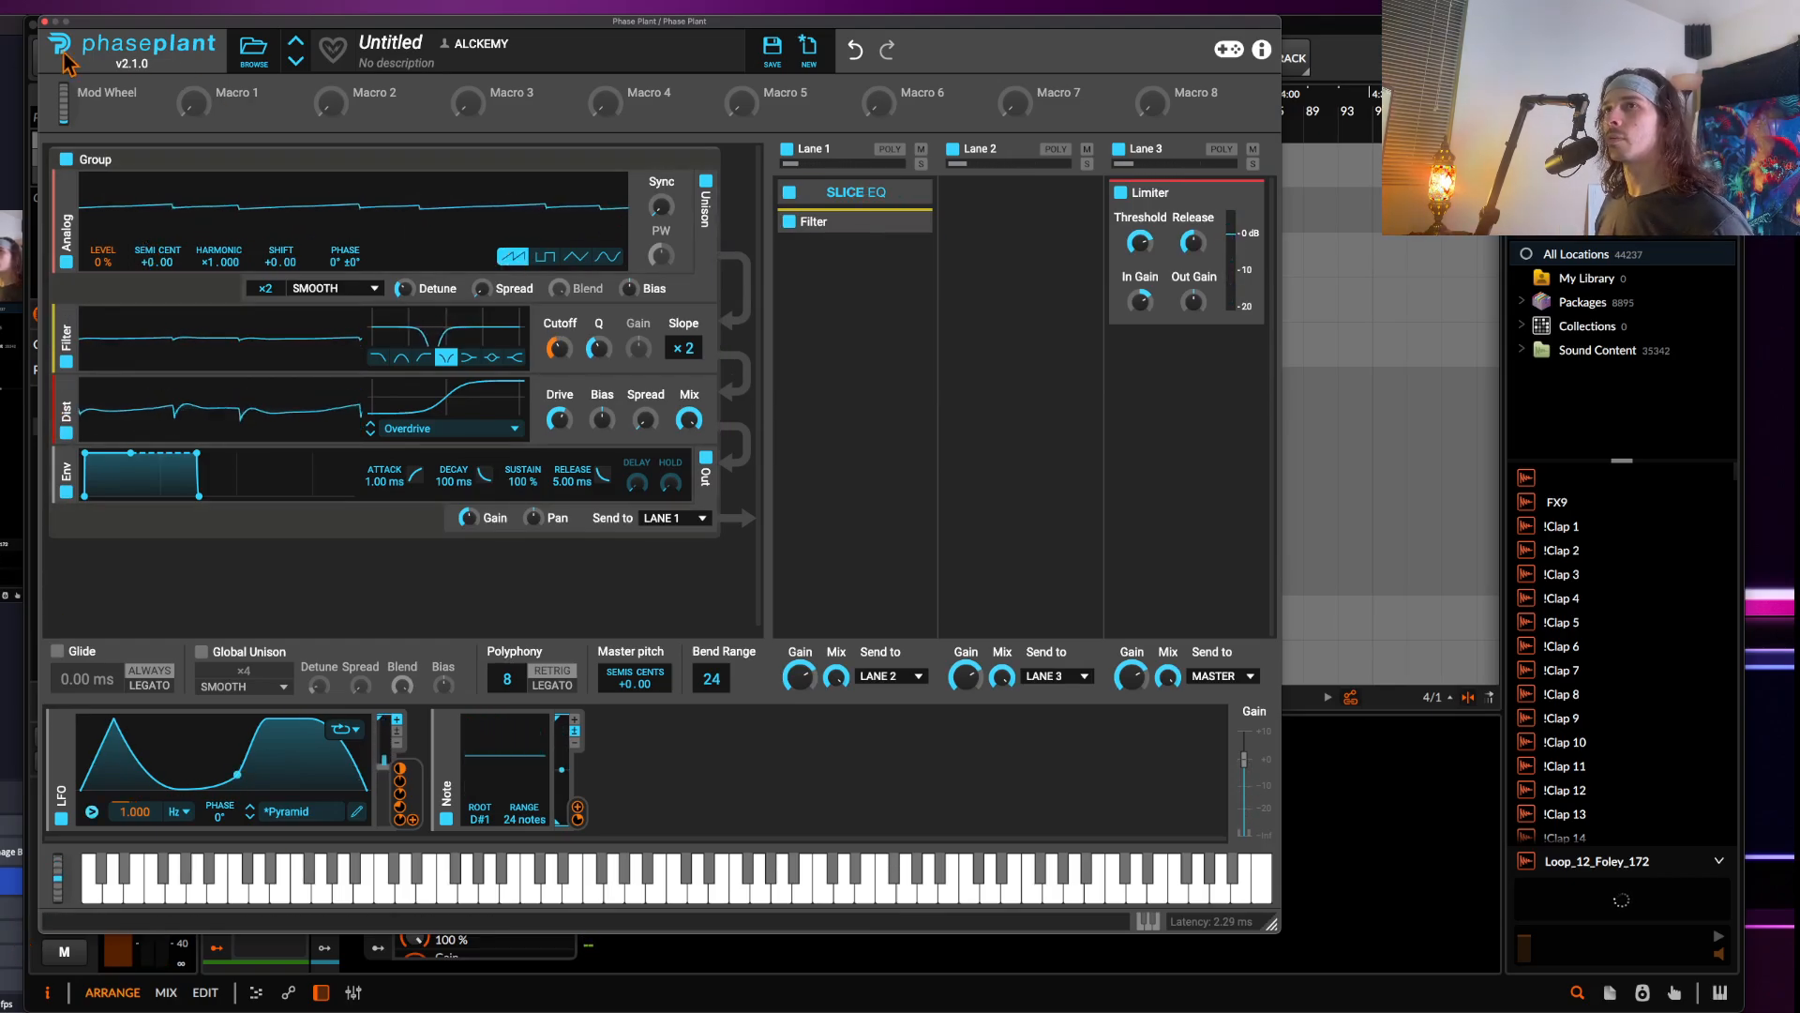
{"action": "left_click", "coordinate": [44, 21]}
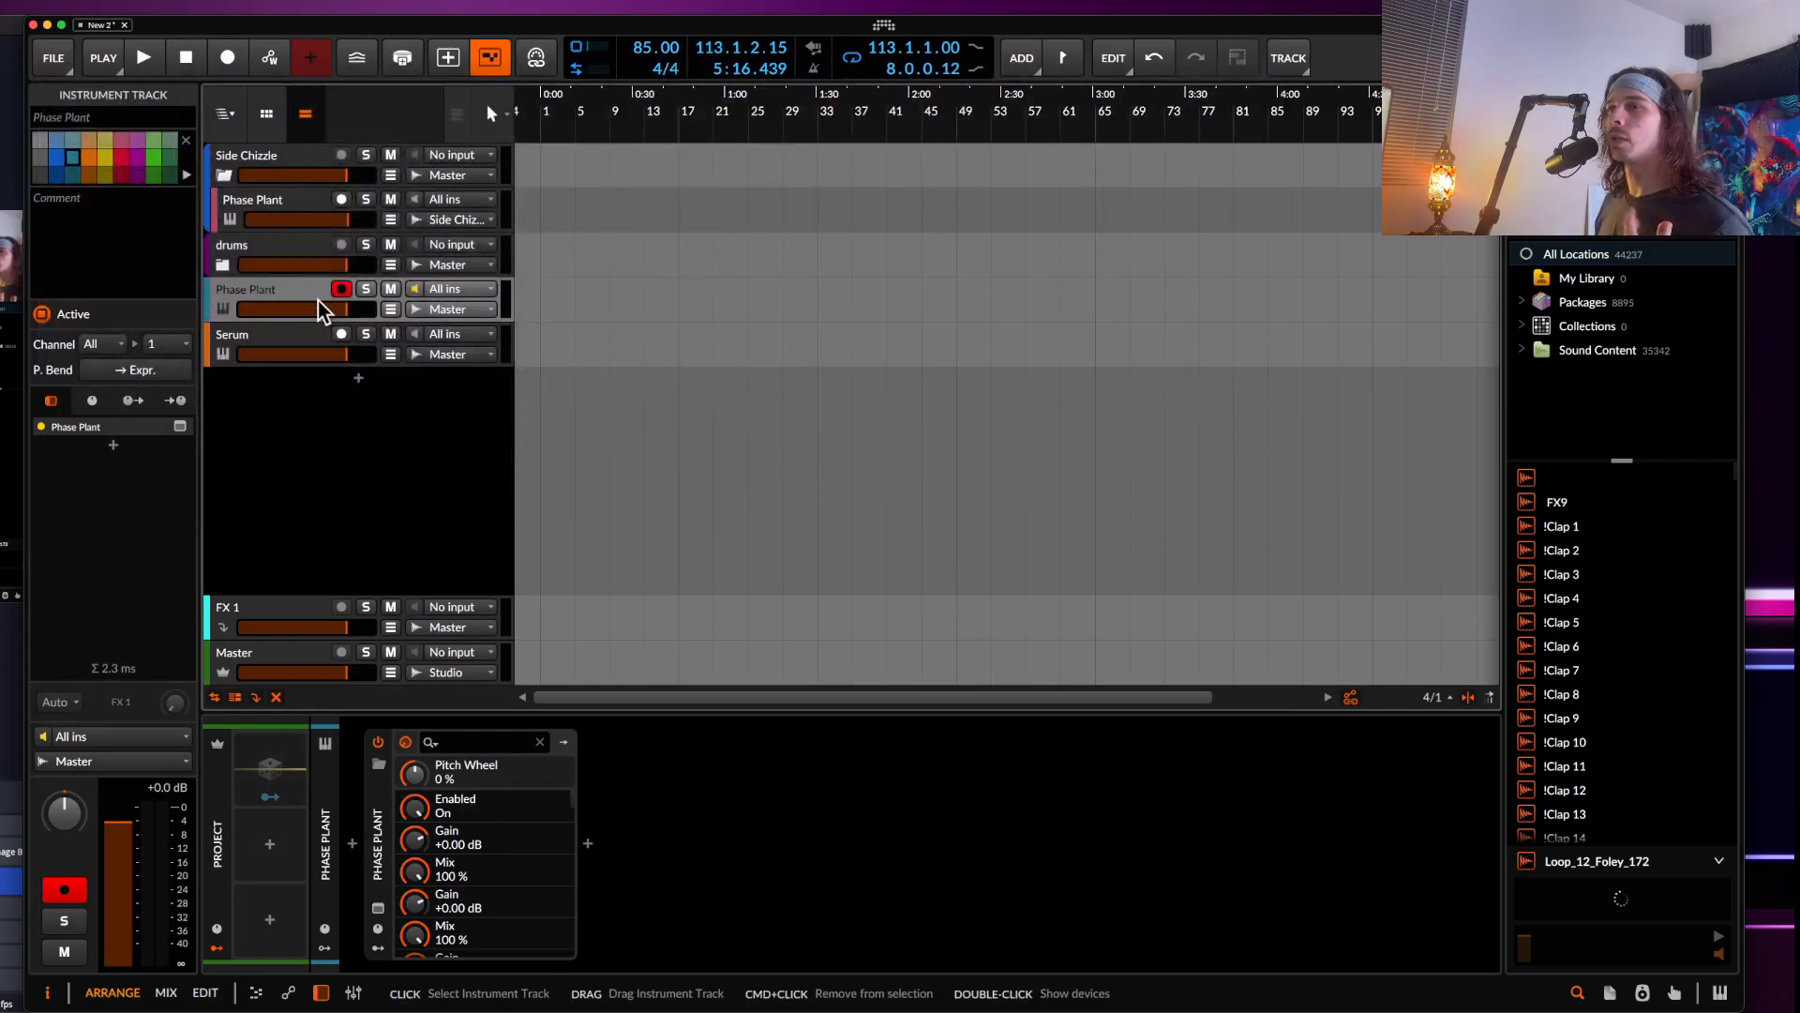
{"action": "left_click", "coordinate": [314, 343]}
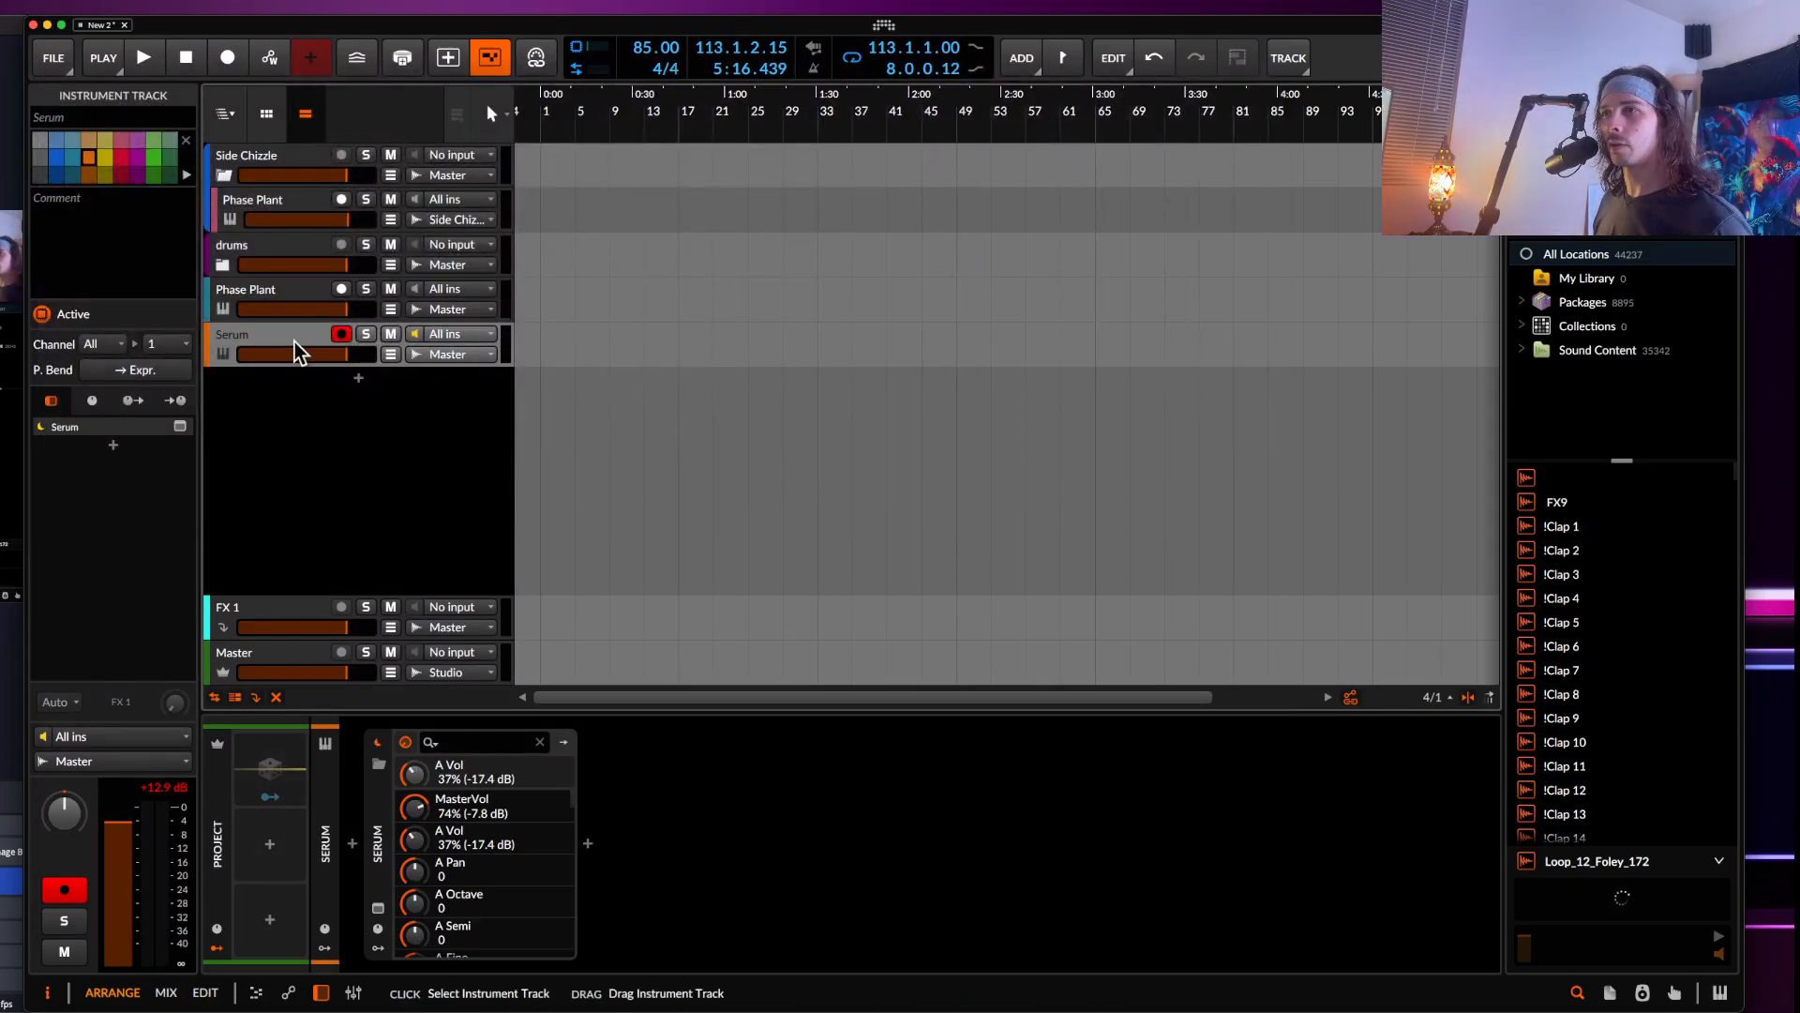
{"action": "left_click", "coordinate": [376, 916]}
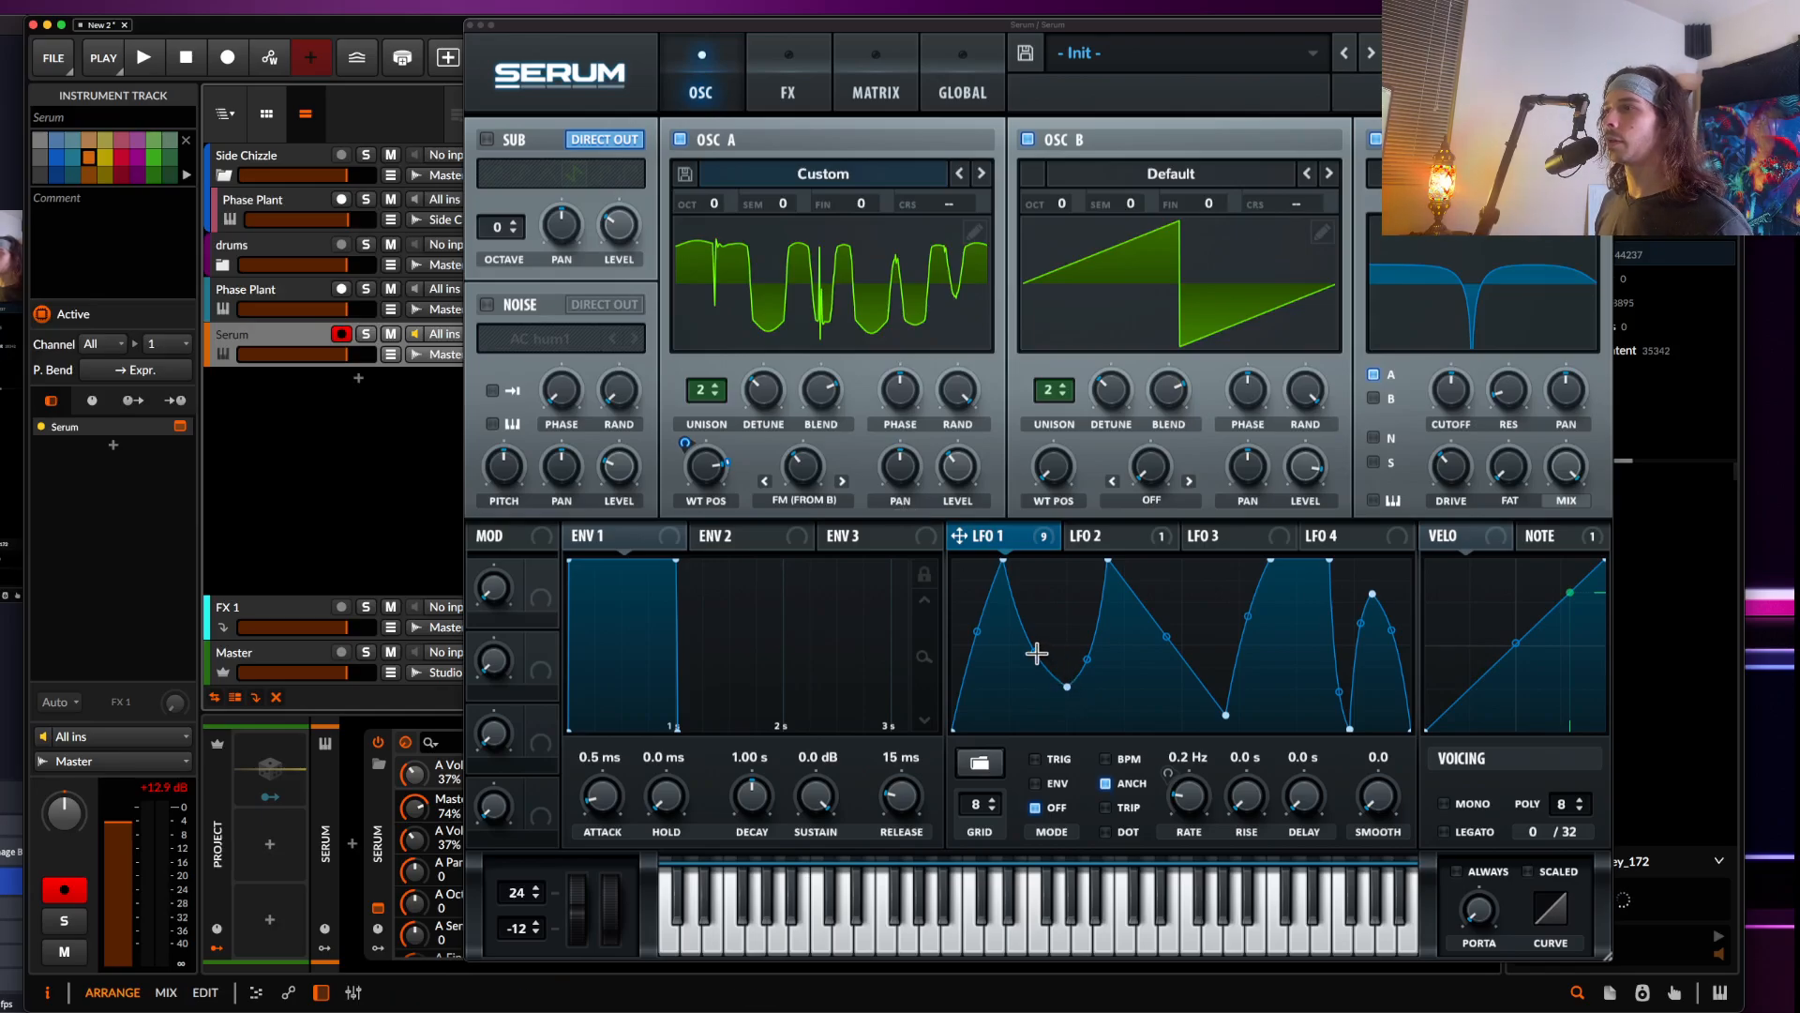
Reshape Serum's LFO 1 by raising a curve point to the top and moving a dip point left
{"action": "left_click_drag", "start_coordinate": [1035, 651], "coordinate": [1159, 561]}
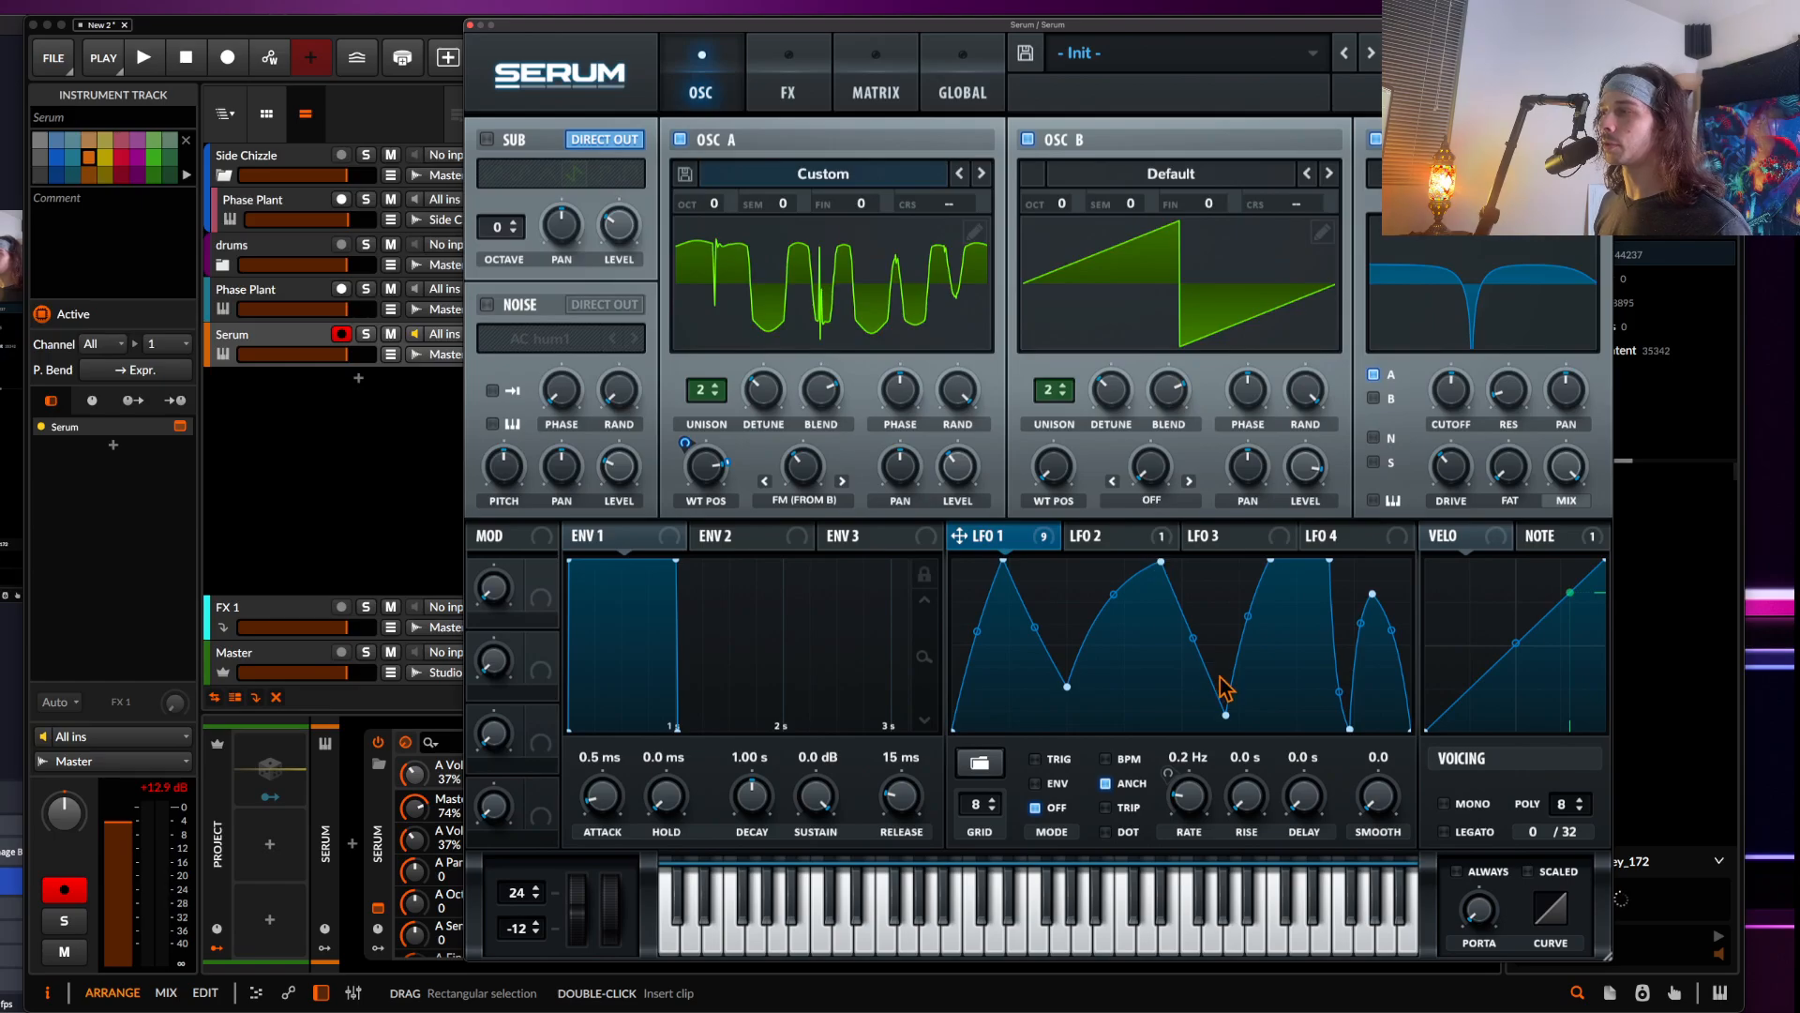
{"action": "left_click_drag", "start_coordinate": [1226, 710], "coordinate": [1131, 729]}
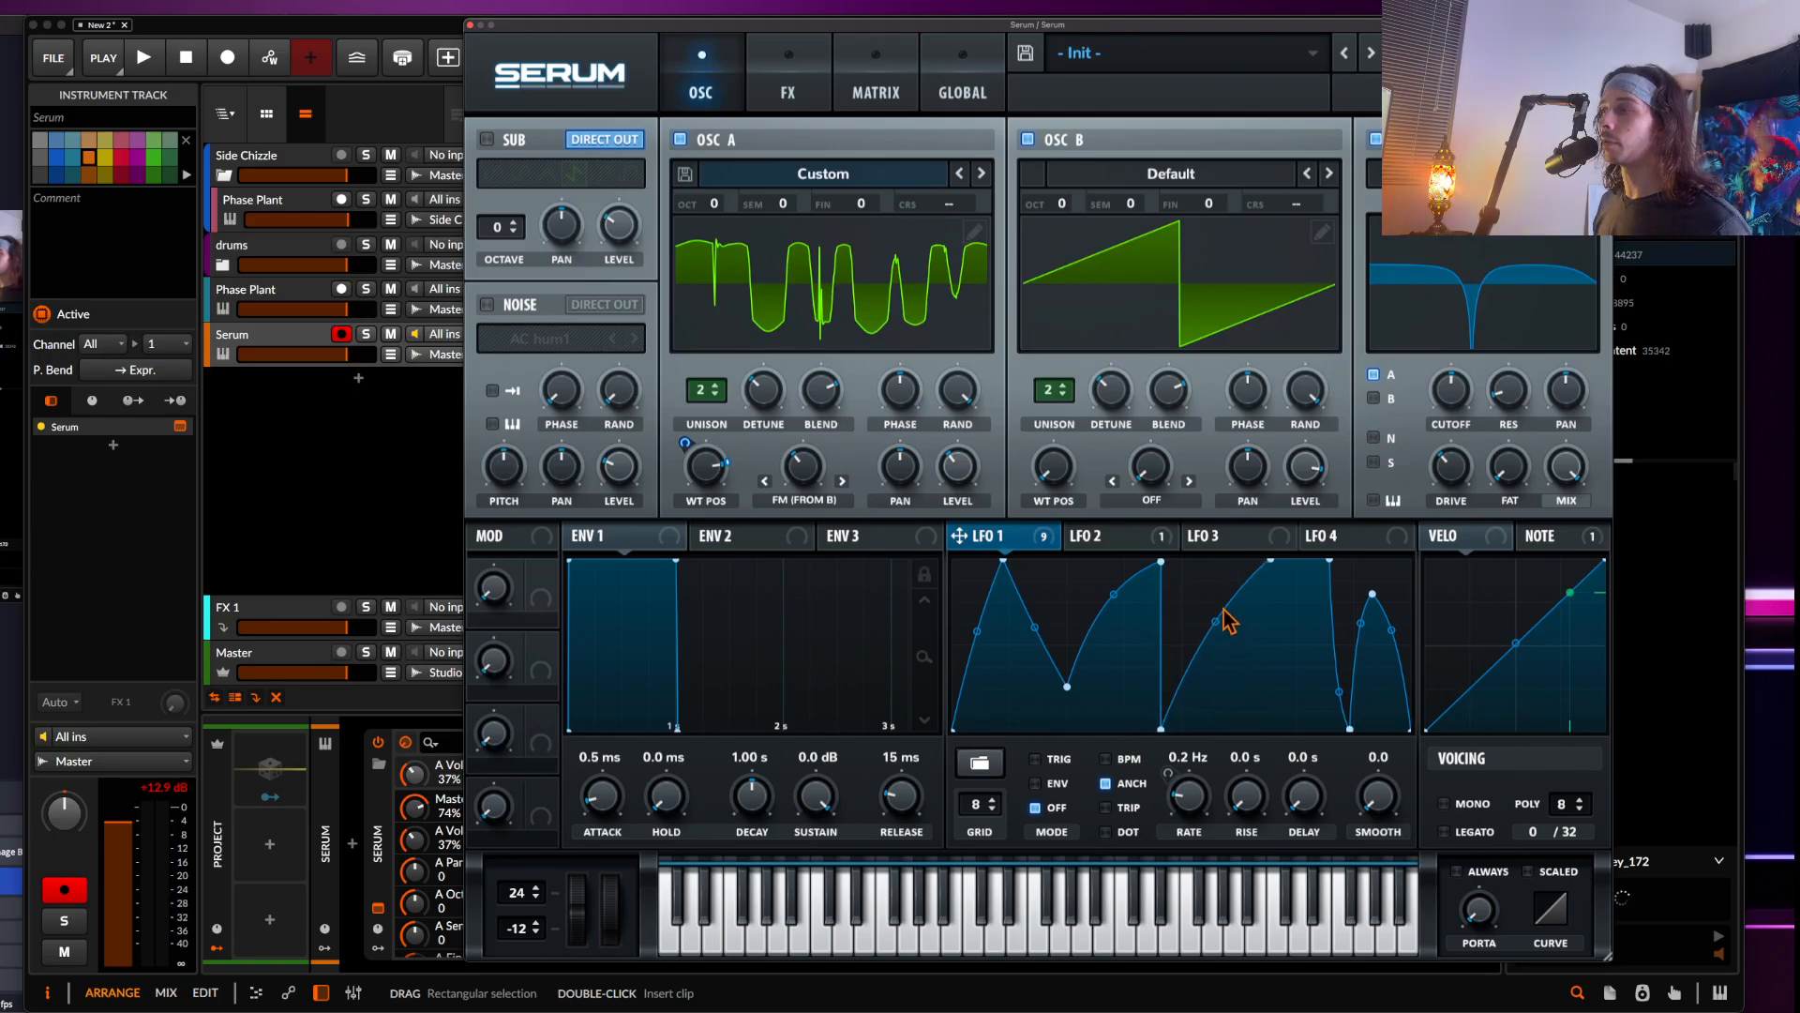
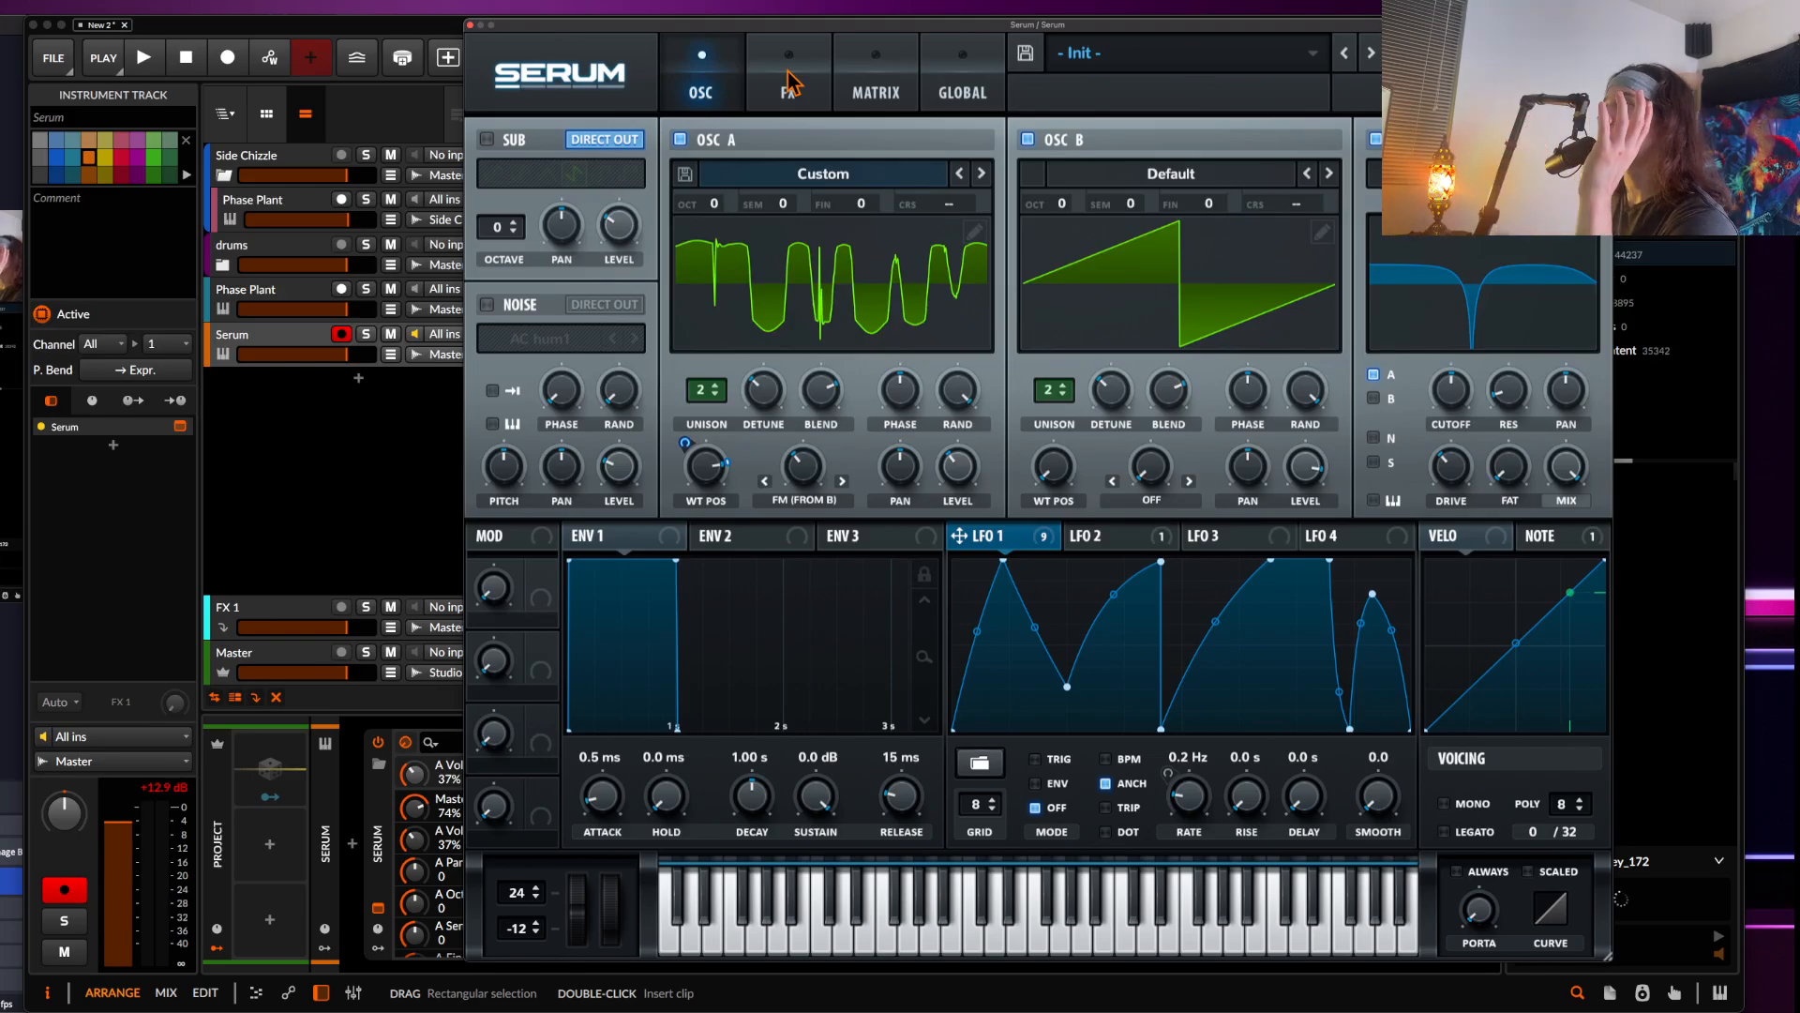
Examine the FX page and oscillator A's wavetable editor with its Morph and Process options
{"action": "left_click", "coordinate": [789, 84]}
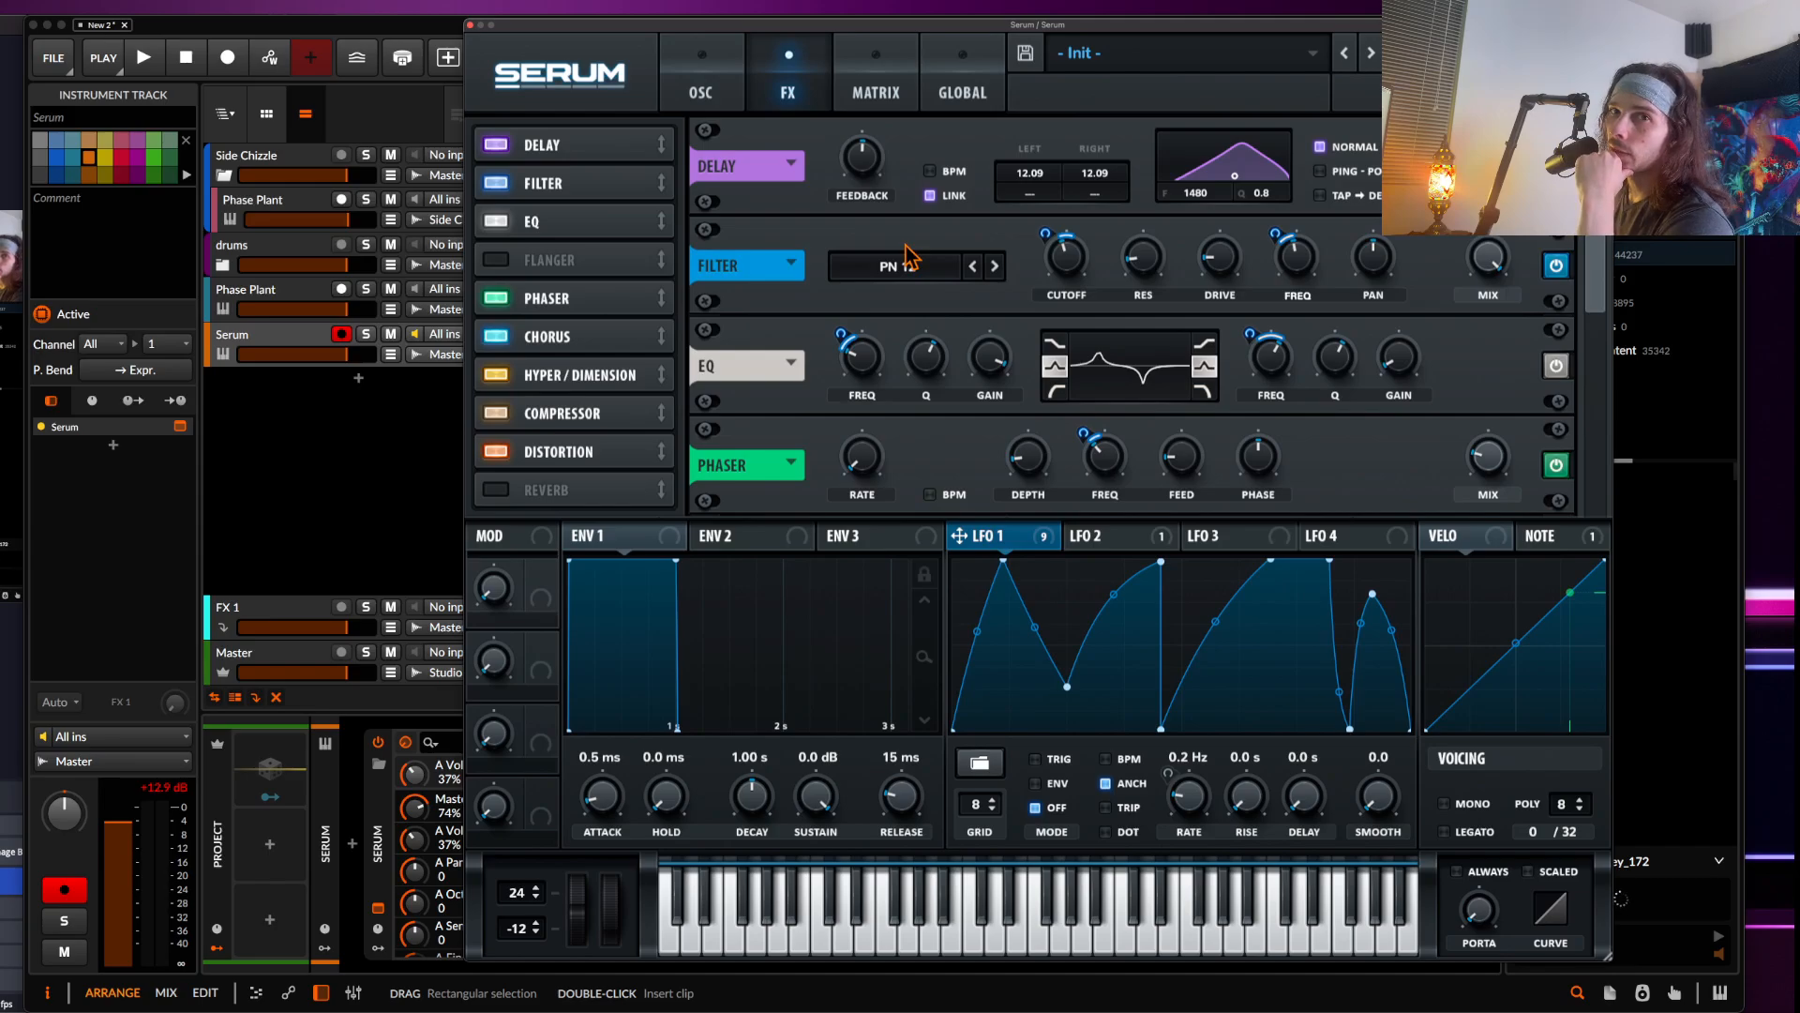
{"action": "left_click", "coordinate": [703, 89]}
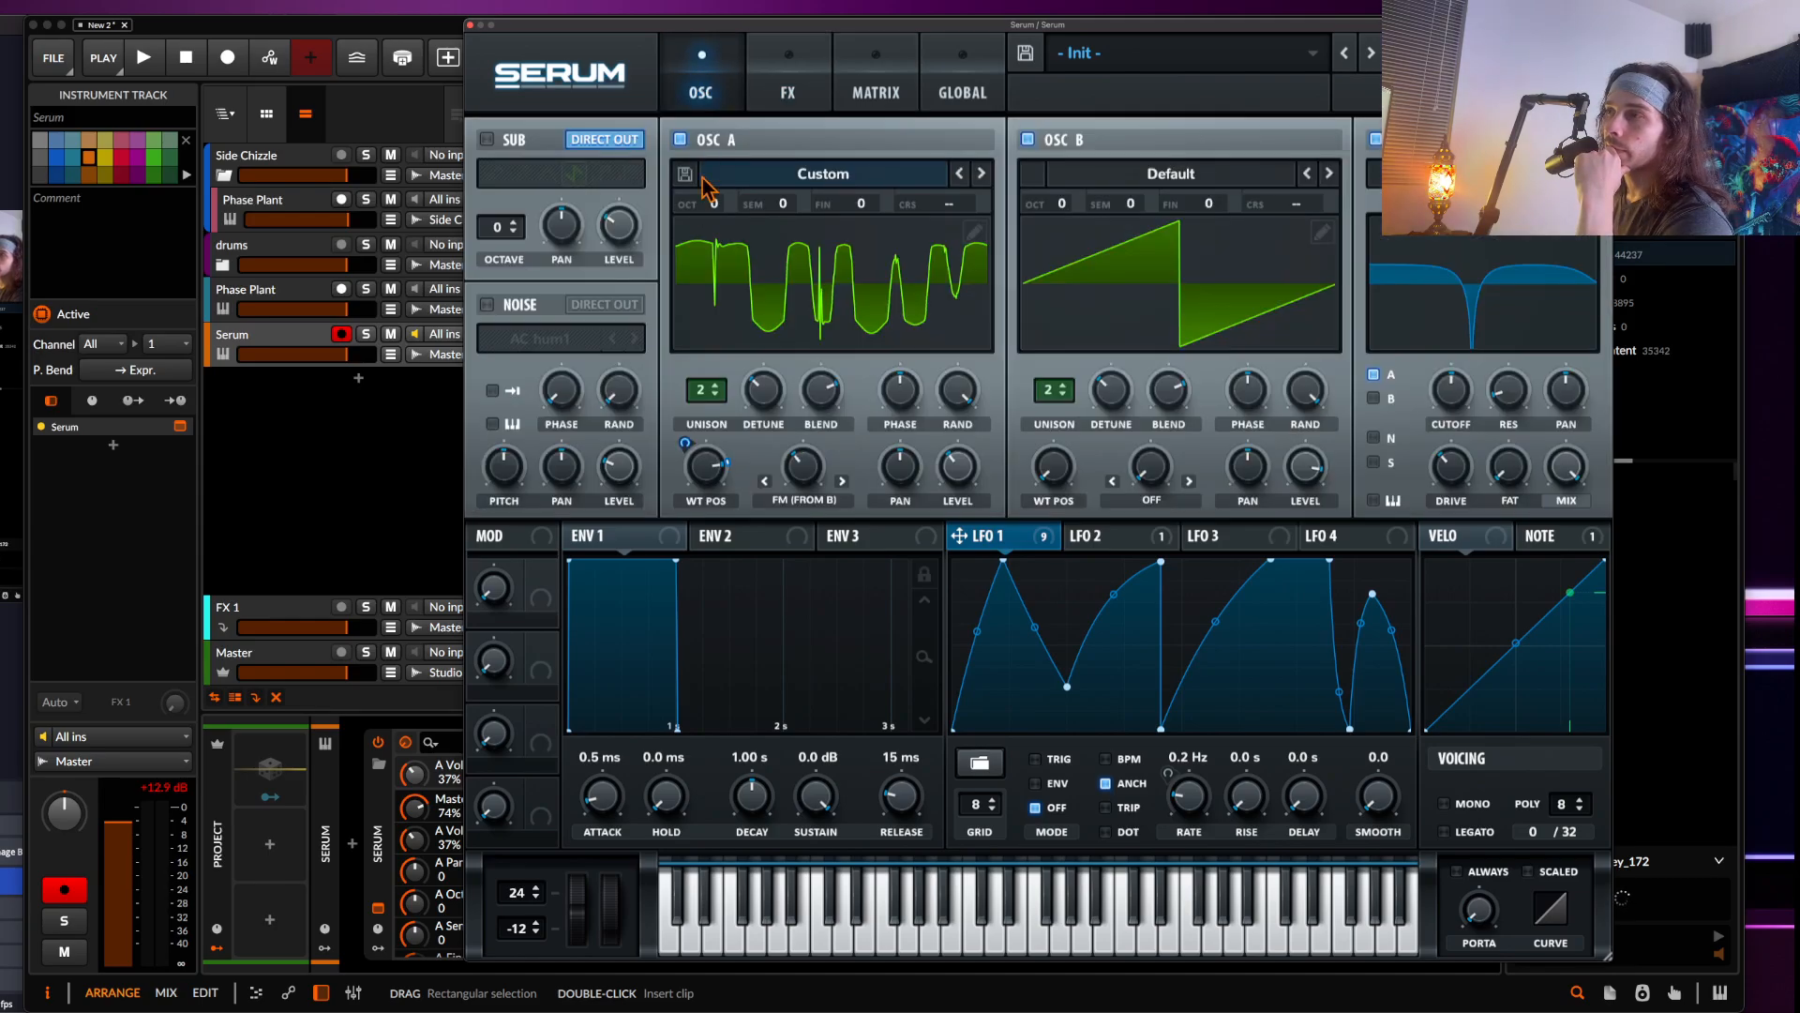
{"action": "left_click", "coordinate": [712, 270]}
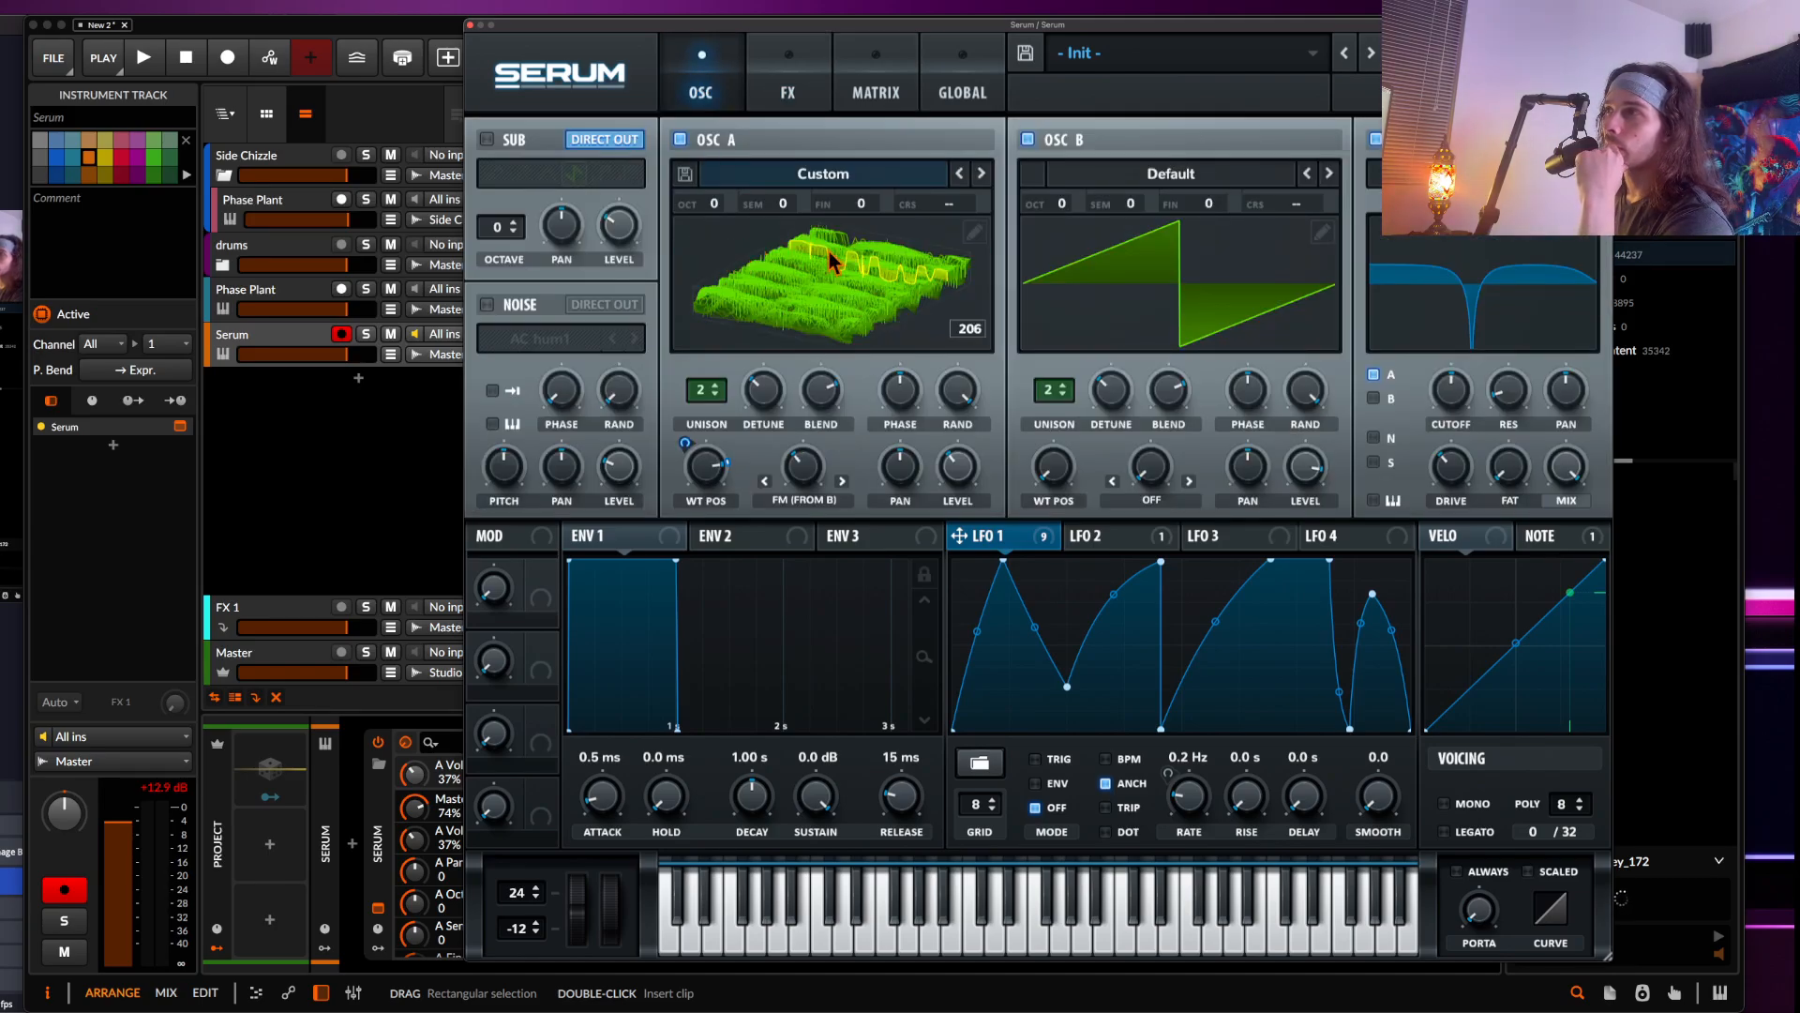
{"action": "left_click", "coordinate": [974, 238]}
{"action": "left_click", "coordinate": [775, 310]}
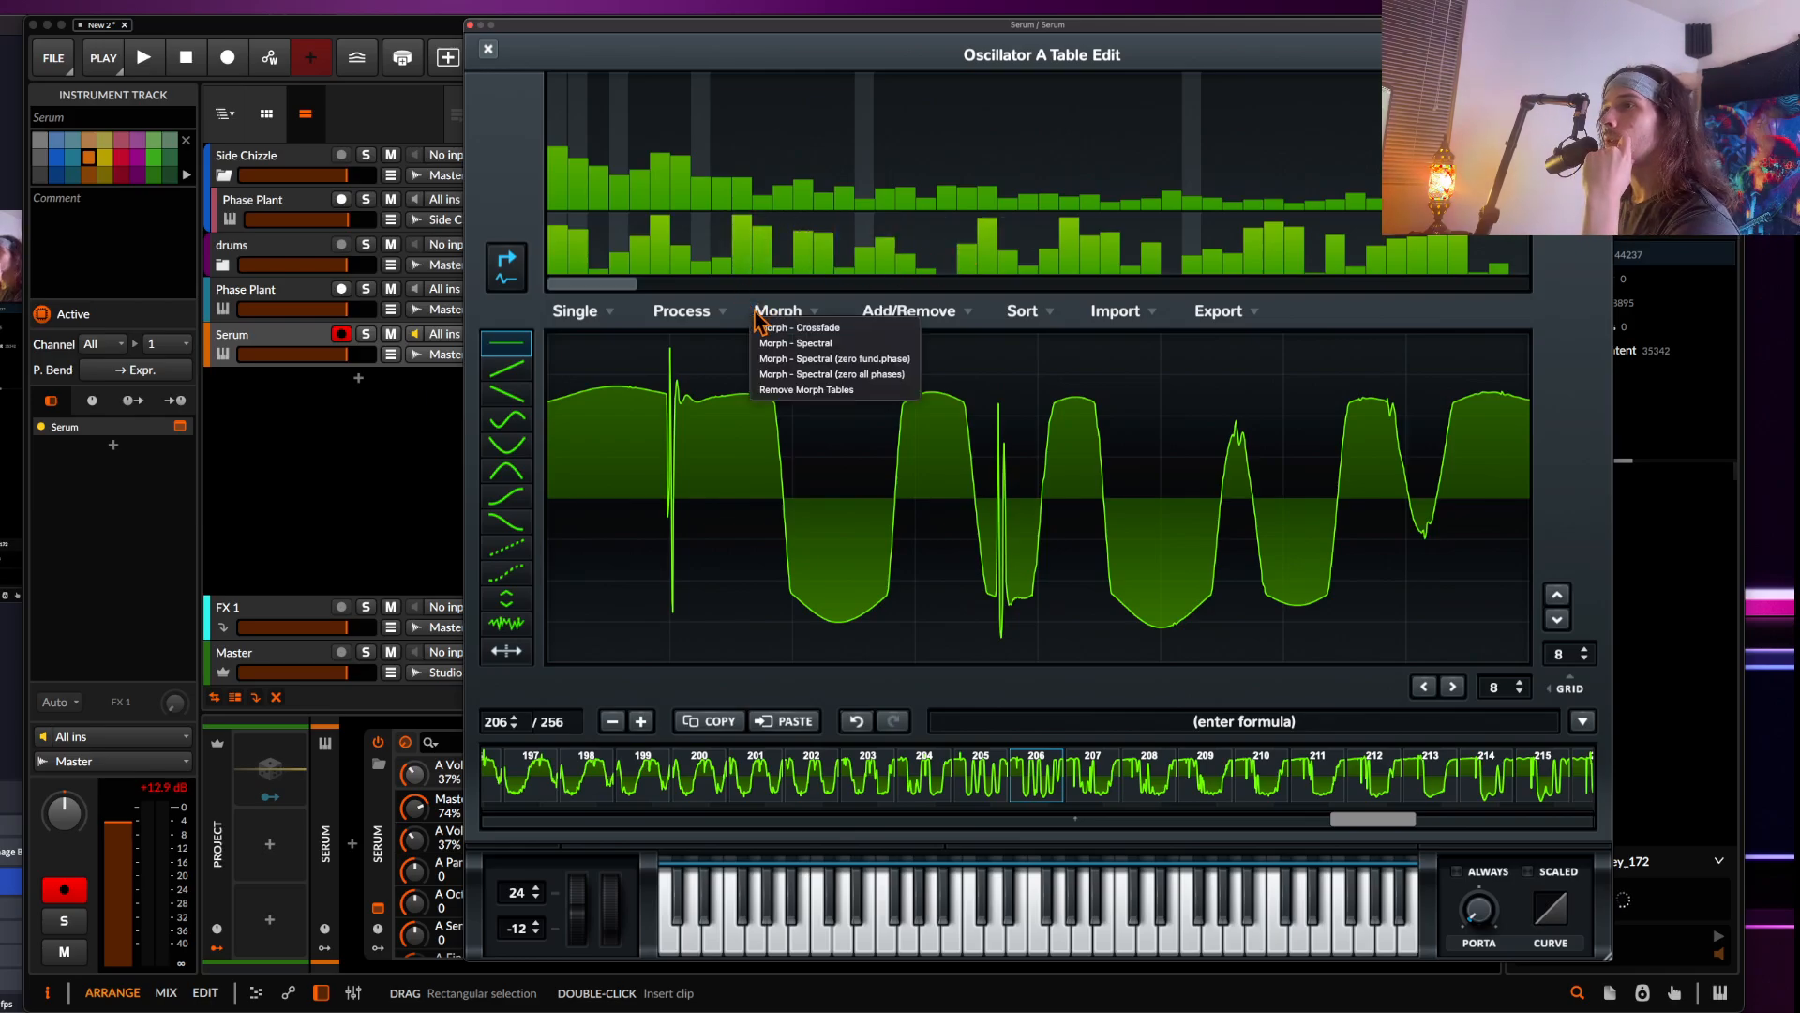
{"action": "left_click", "coordinate": [713, 313]}
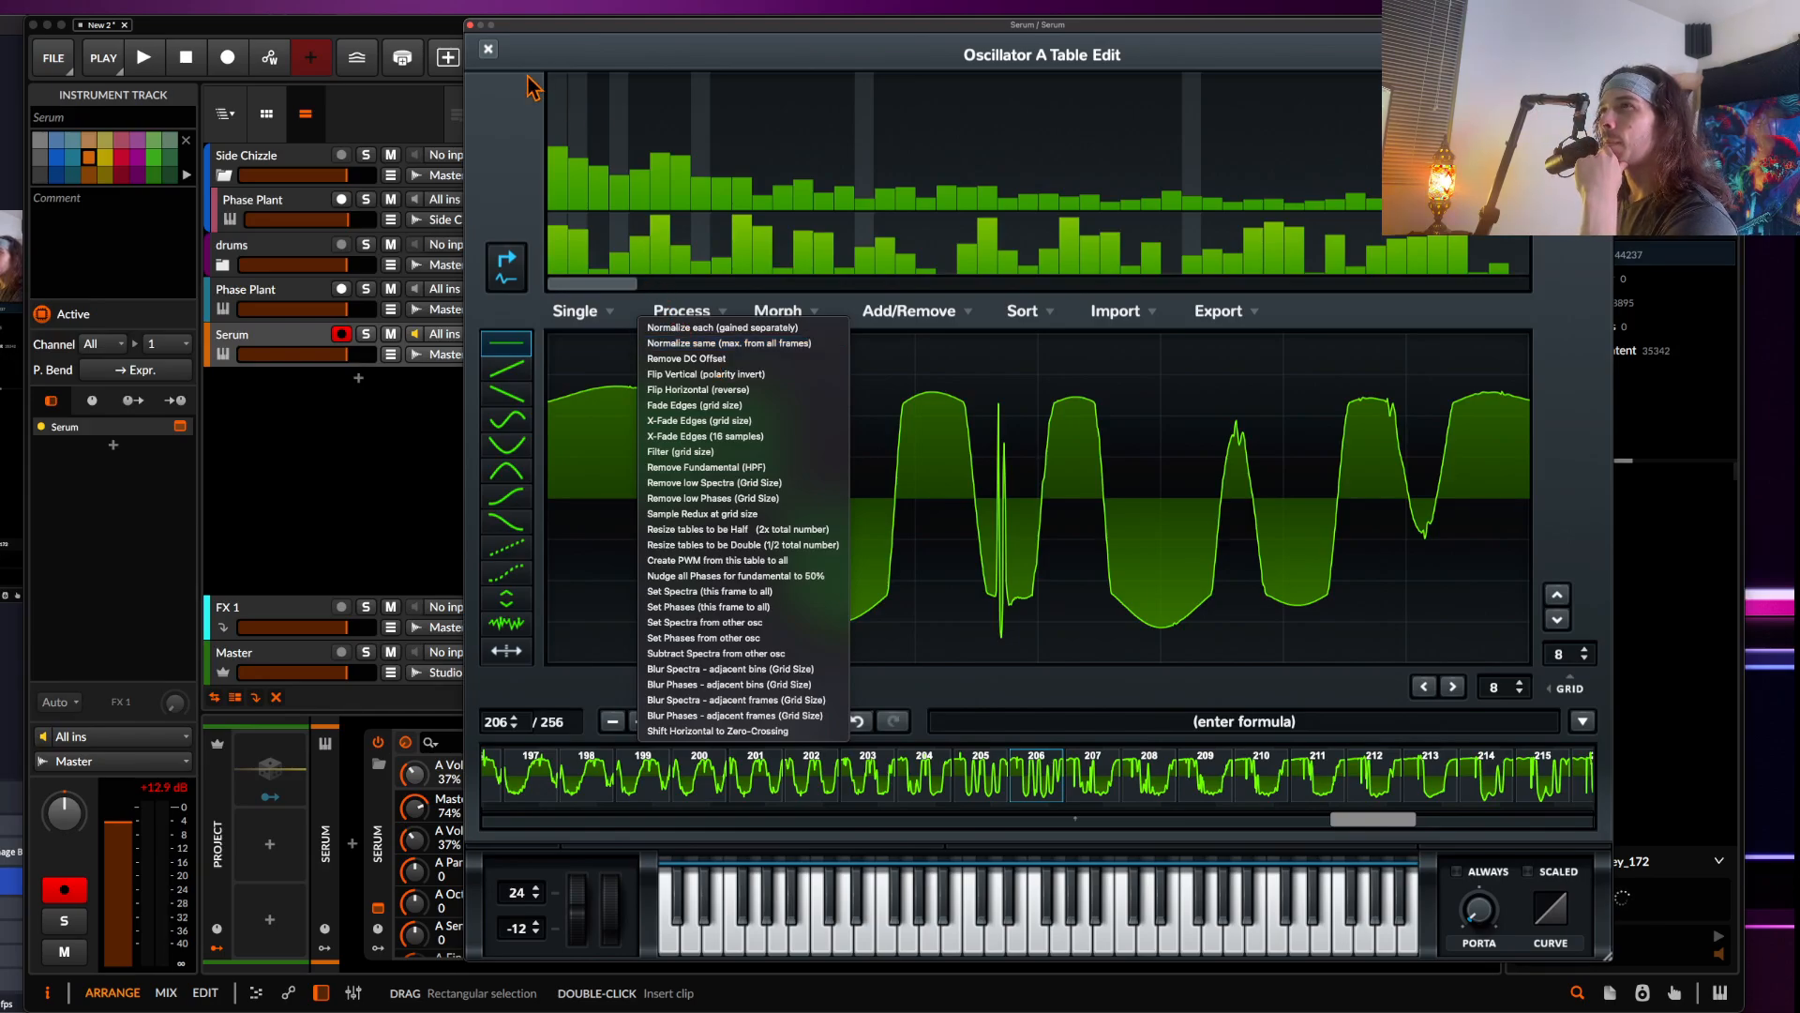
{"action": "left_click", "coordinate": [487, 49]}
{"action": "left_click", "coordinate": [488, 49]}
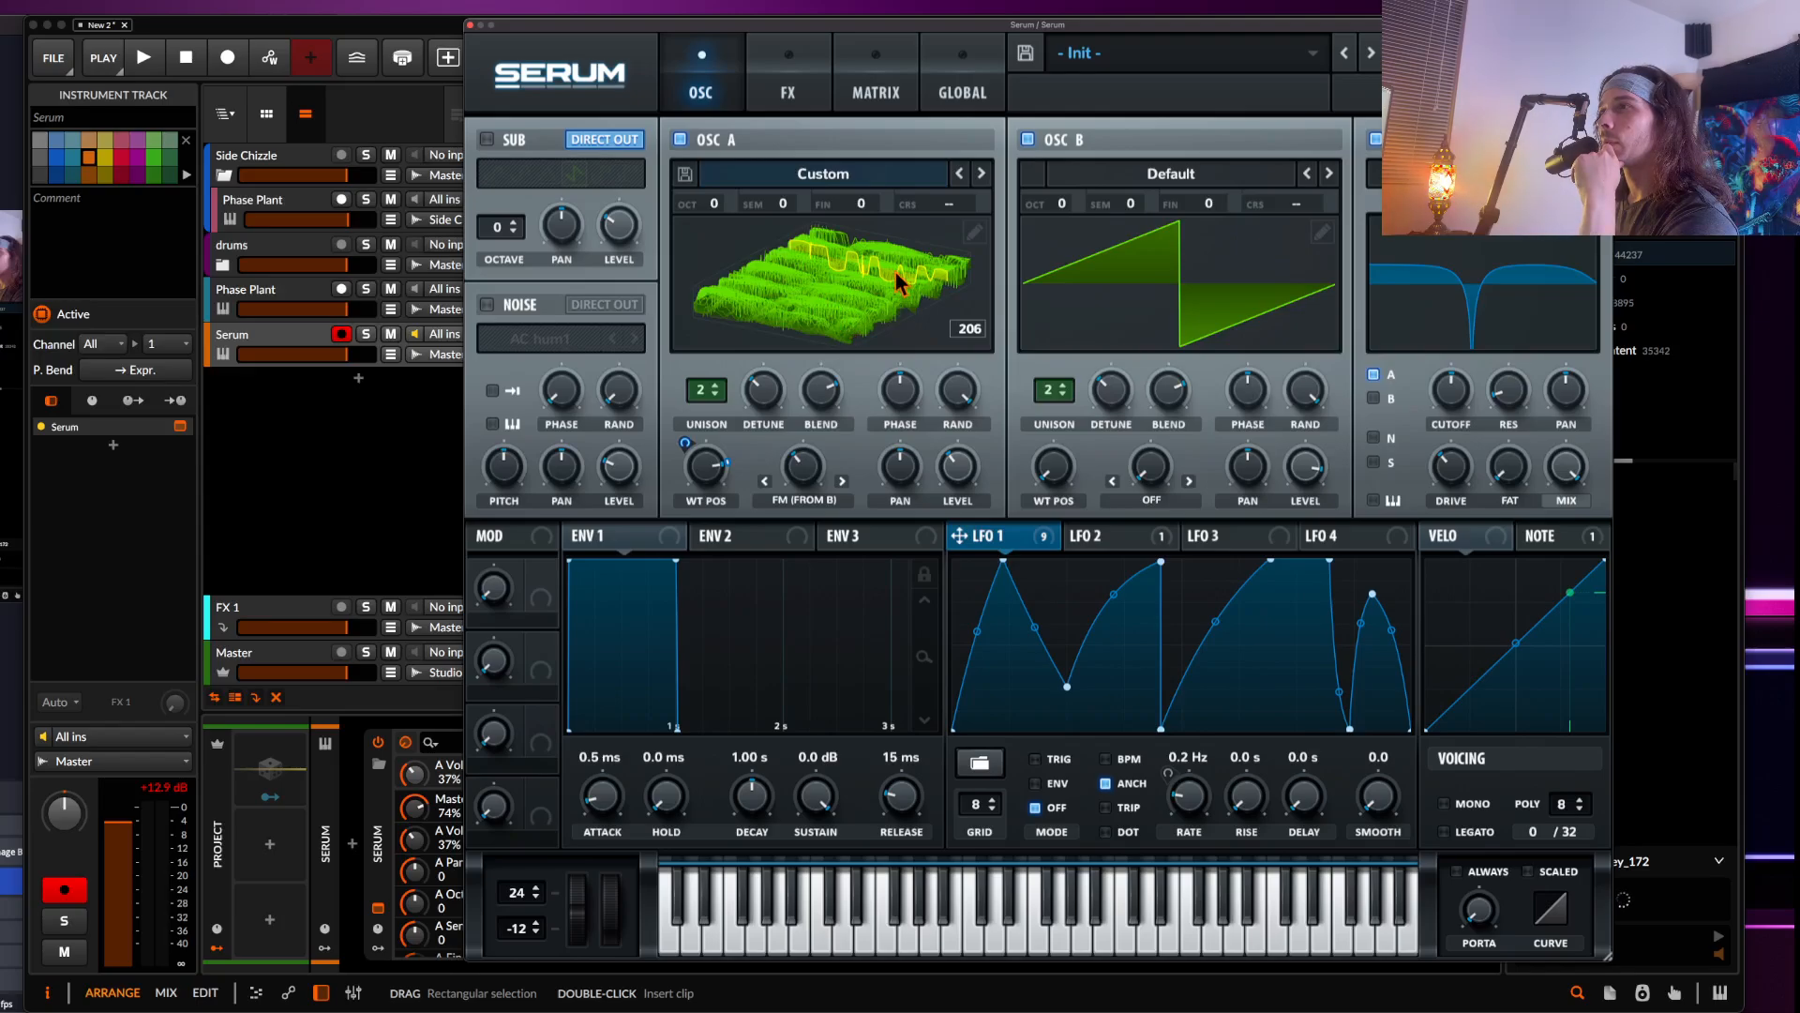
Open oscillator A's wavetable editor and raise the fundamental harmonic bin on frame 206
{"action": "left_click", "coordinate": [975, 232]}
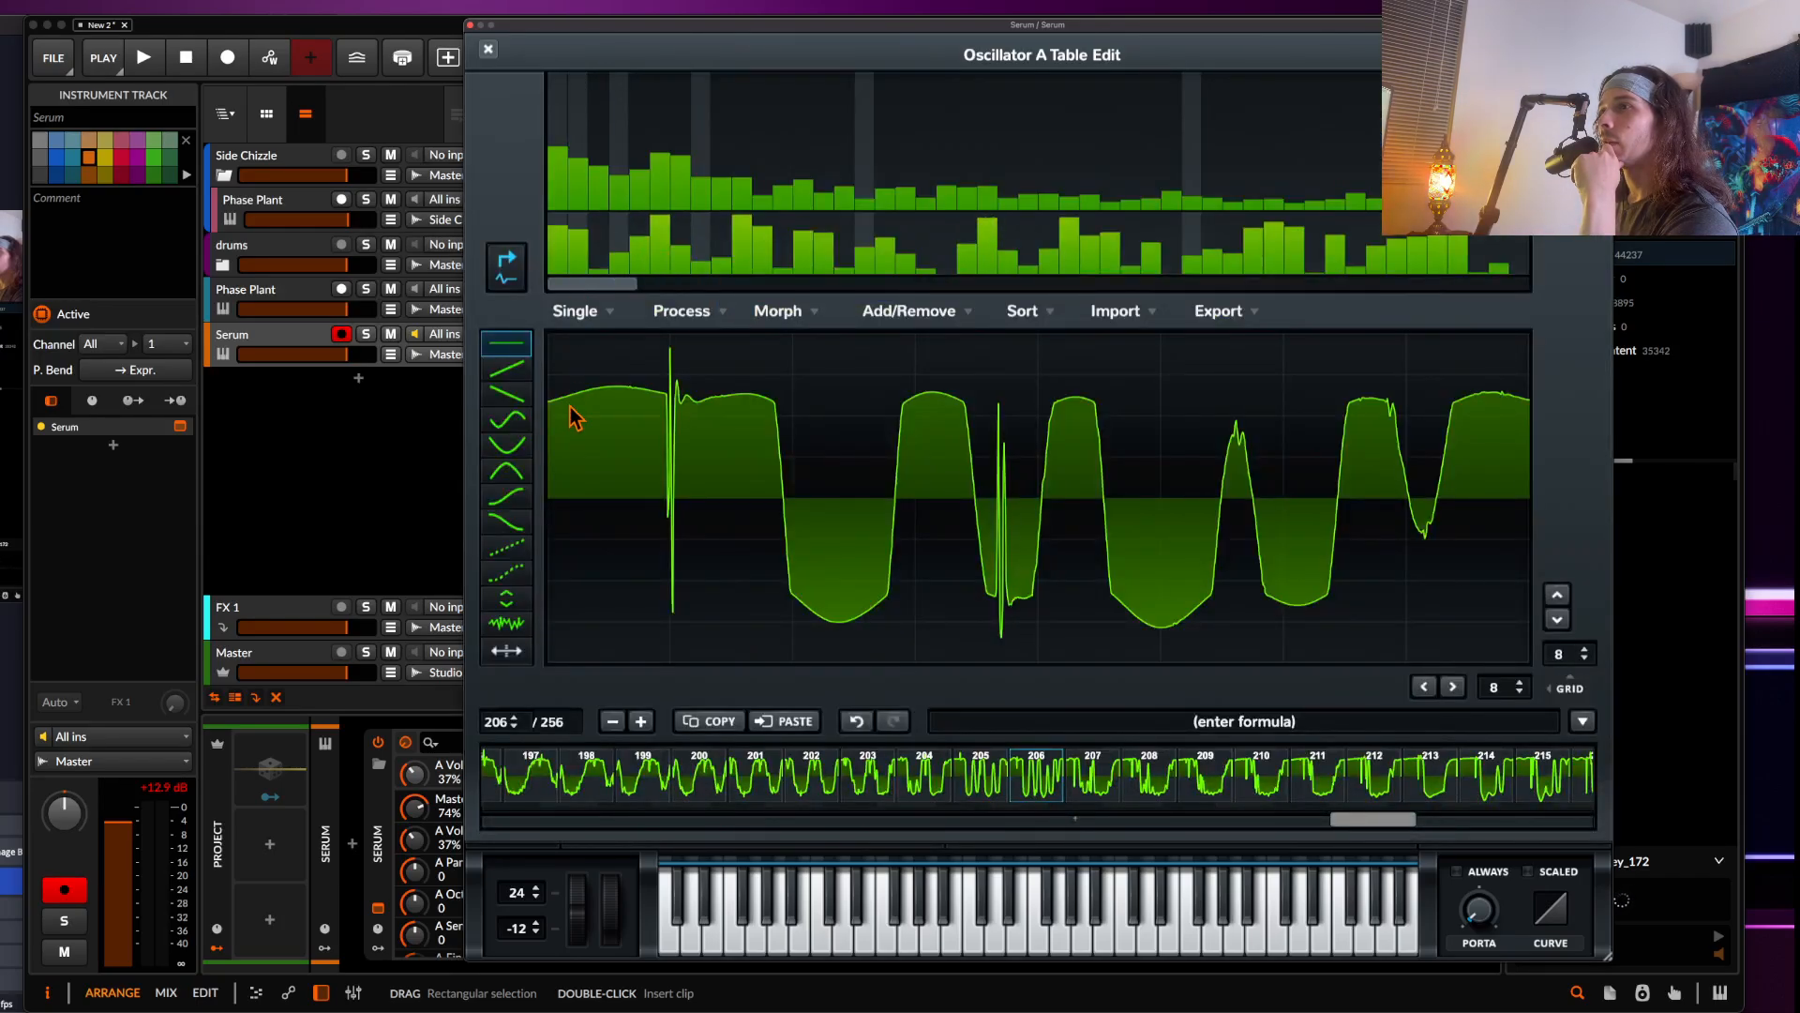
{"action": "mouse_move", "coordinate": [559, 141]}
{"action": "left_mouse_down"}
{"action": "mouse_move", "coordinate": [560, 103]}
{"action": "mouse_move", "coordinate": [560, 122]}
{"action": "left_mouse_up"}
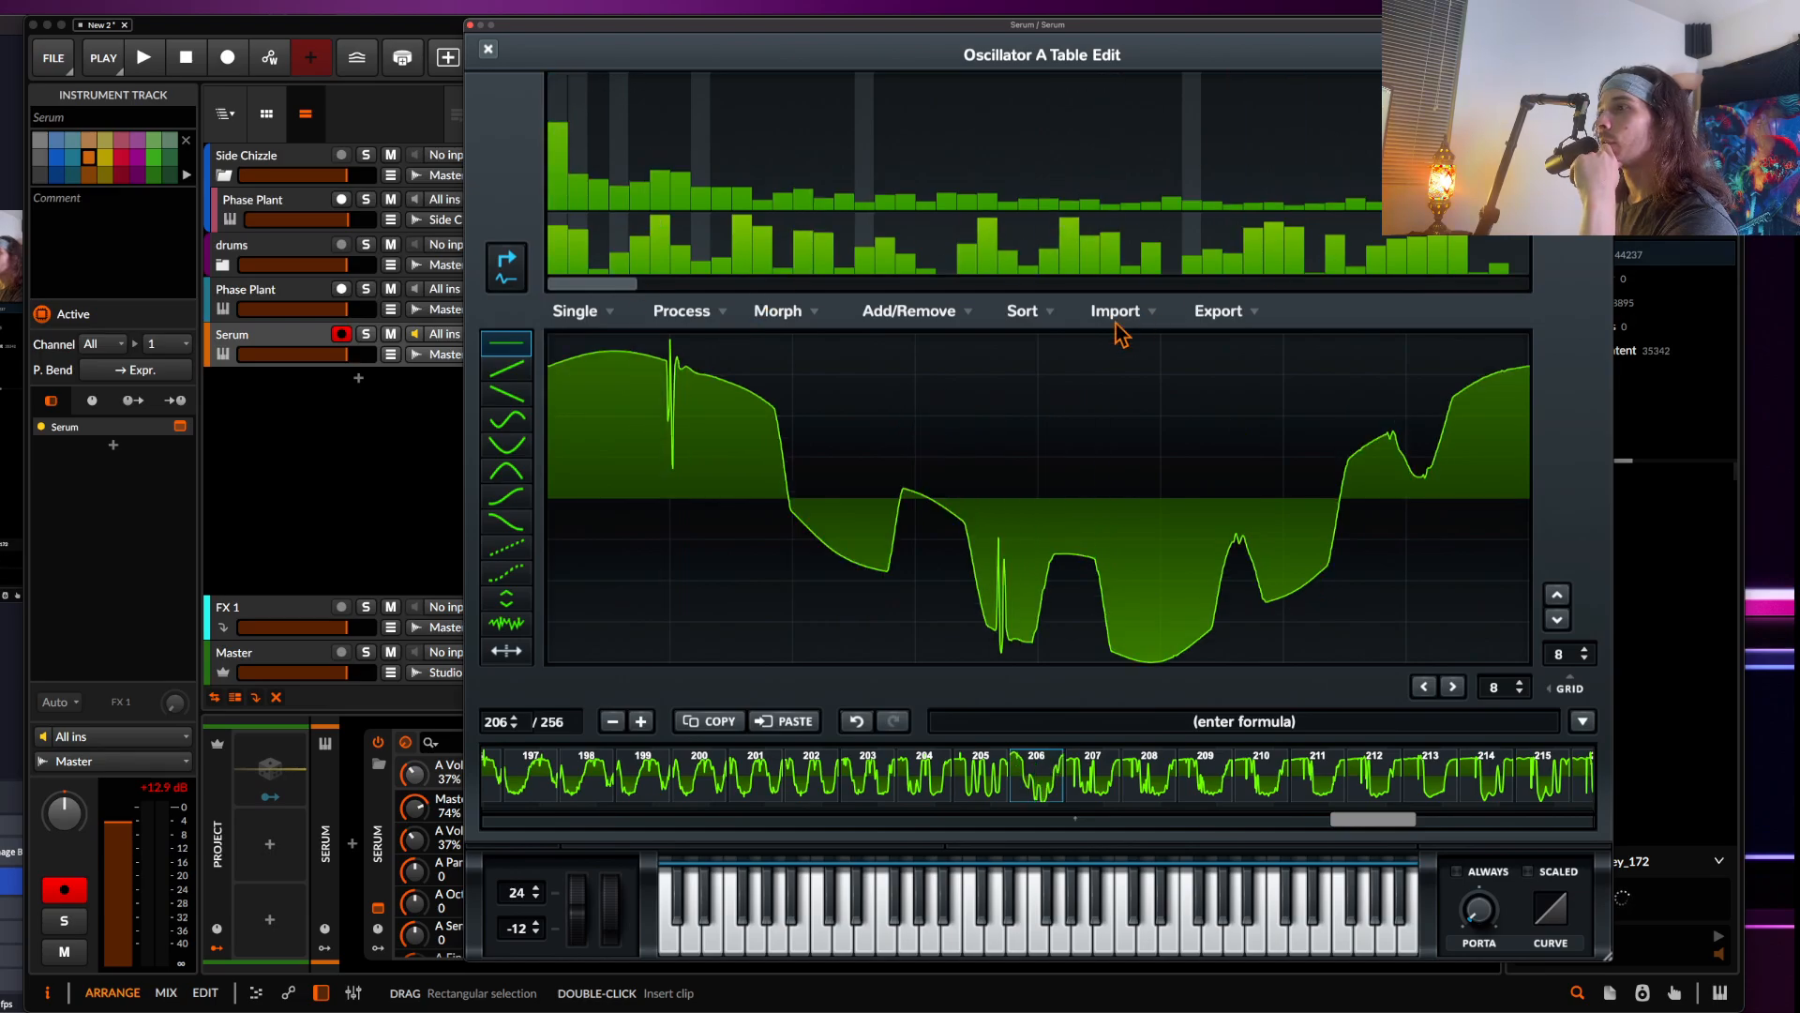
Raise the fundamental harmonic bin on the first frame and on frame 256 of the wavetable
{"action": "scroll", "coordinate": [601, 789], "scroll_direction": "left", "scroll_amount": 10}
{"action": "left_click", "coordinate": [514, 783]}
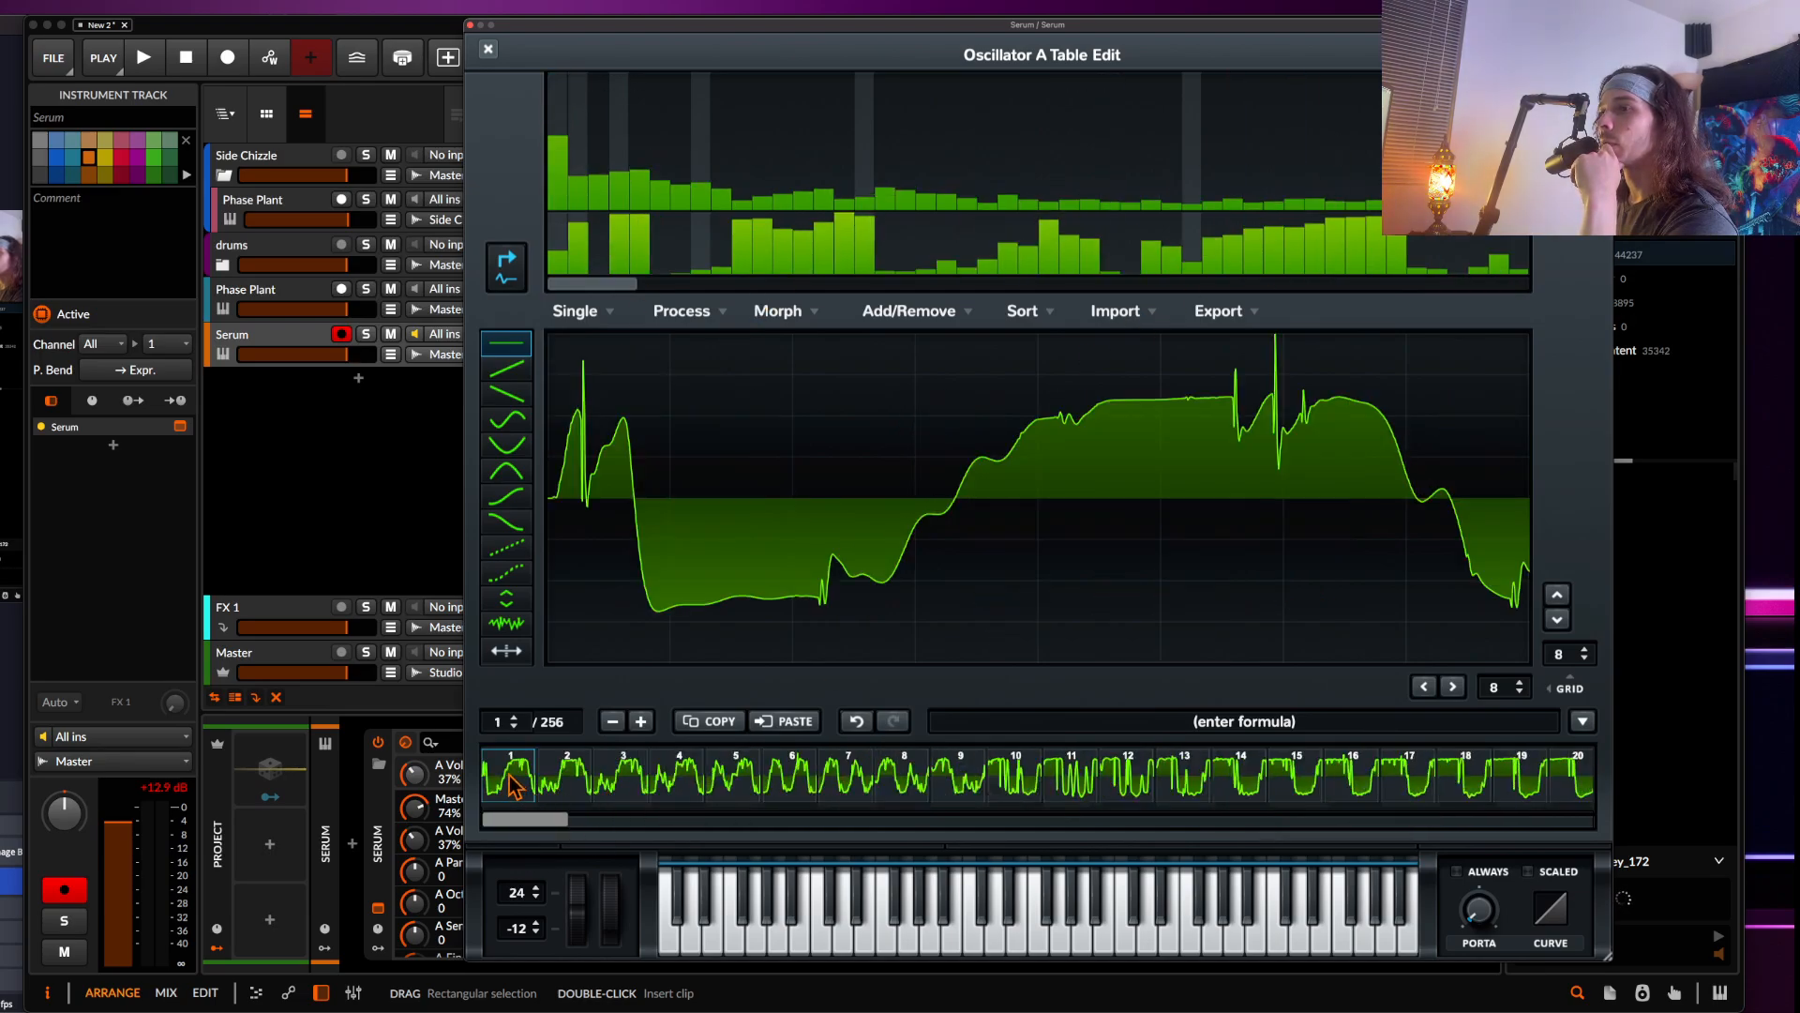
{"action": "left_click_drag", "start_coordinate": [561, 136], "coordinate": [561, 124]}
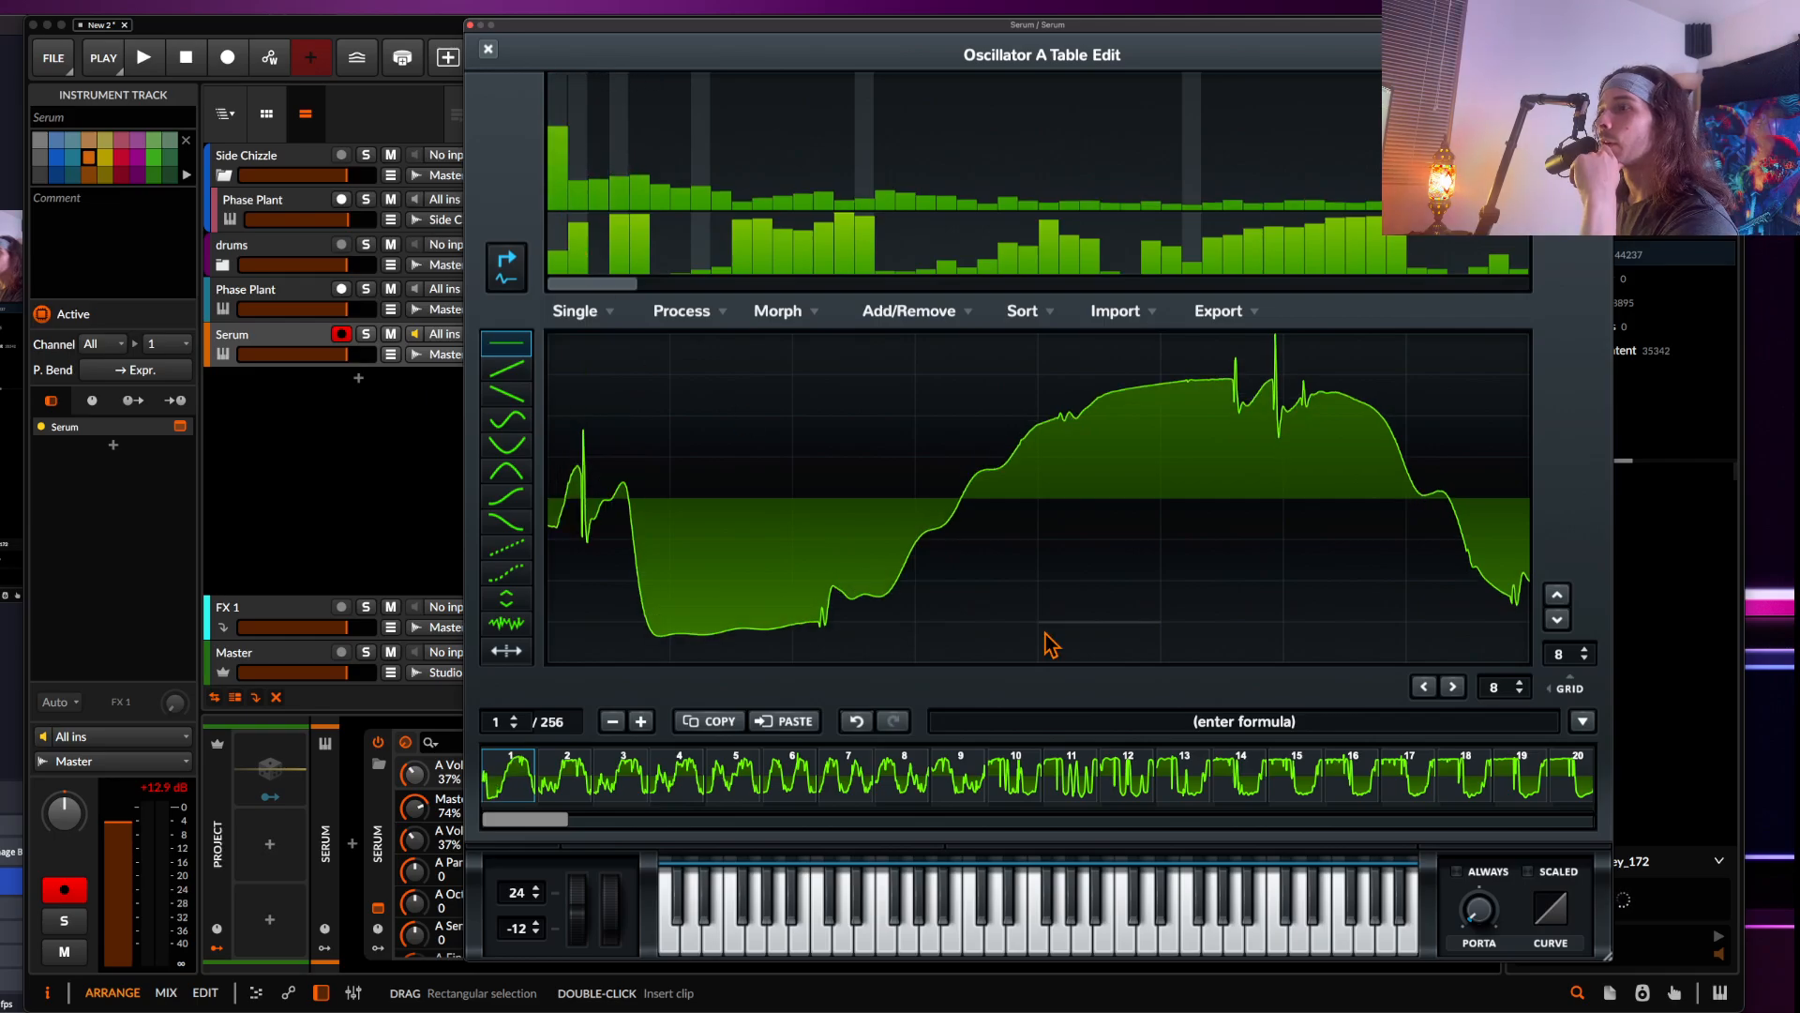
{"action": "left_click", "coordinate": [1506, 820]}
{"action": "left_click", "coordinate": [1547, 792]}
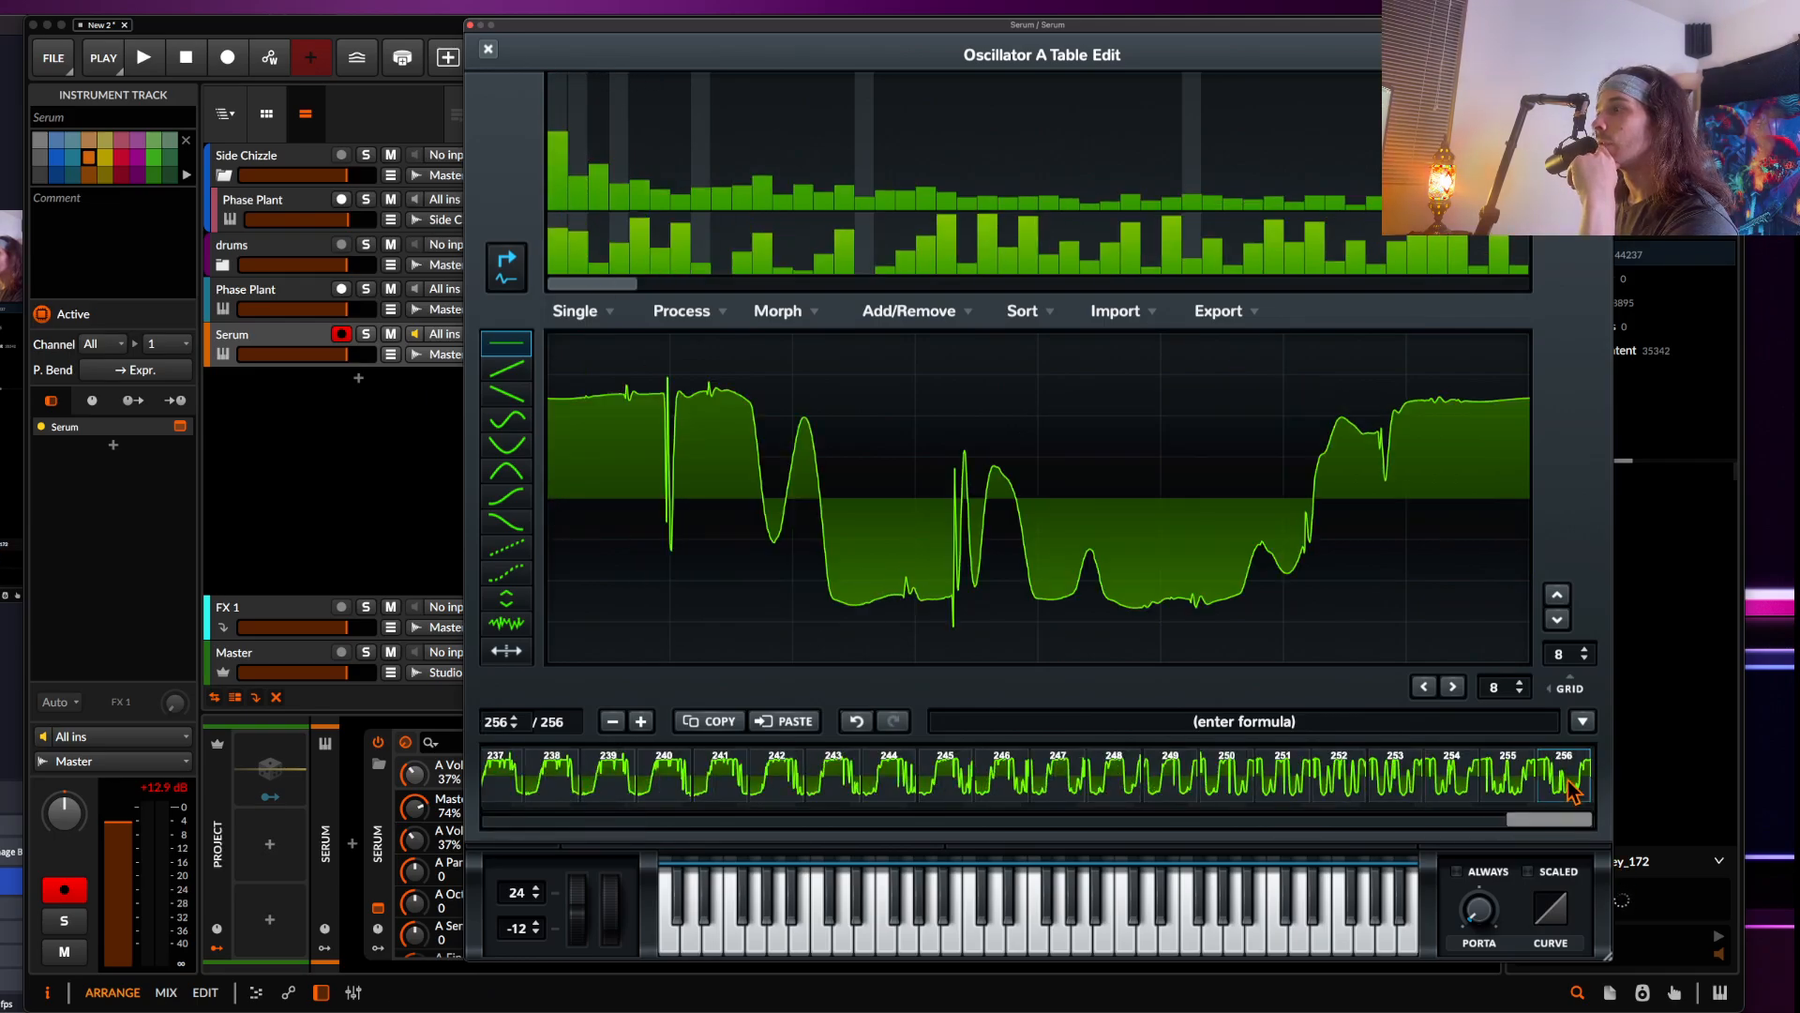
{"action": "left_click_drag", "start_coordinate": [558, 141], "coordinate": [559, 117]}
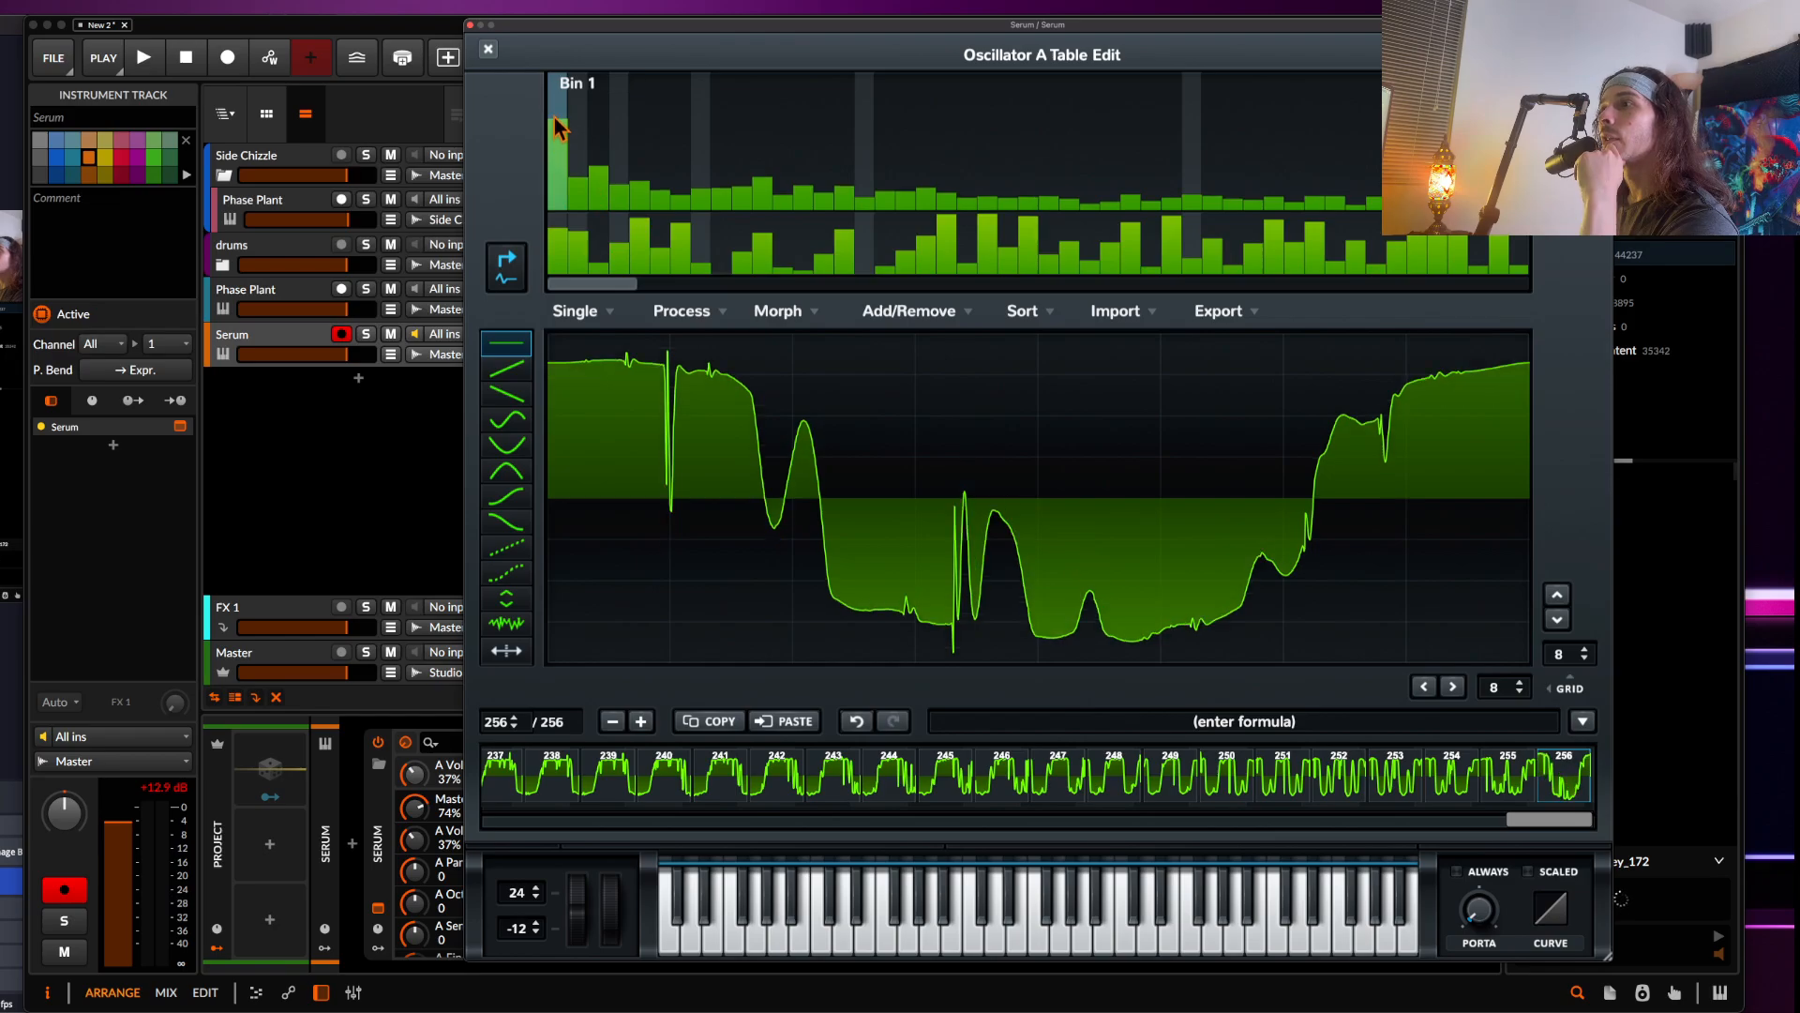
Apply a Morph - Crossfade across the wavetable frames and close the table editor
{"action": "scroll", "coordinate": [803, 795], "scroll_direction": "up", "scroll_amount": 10}
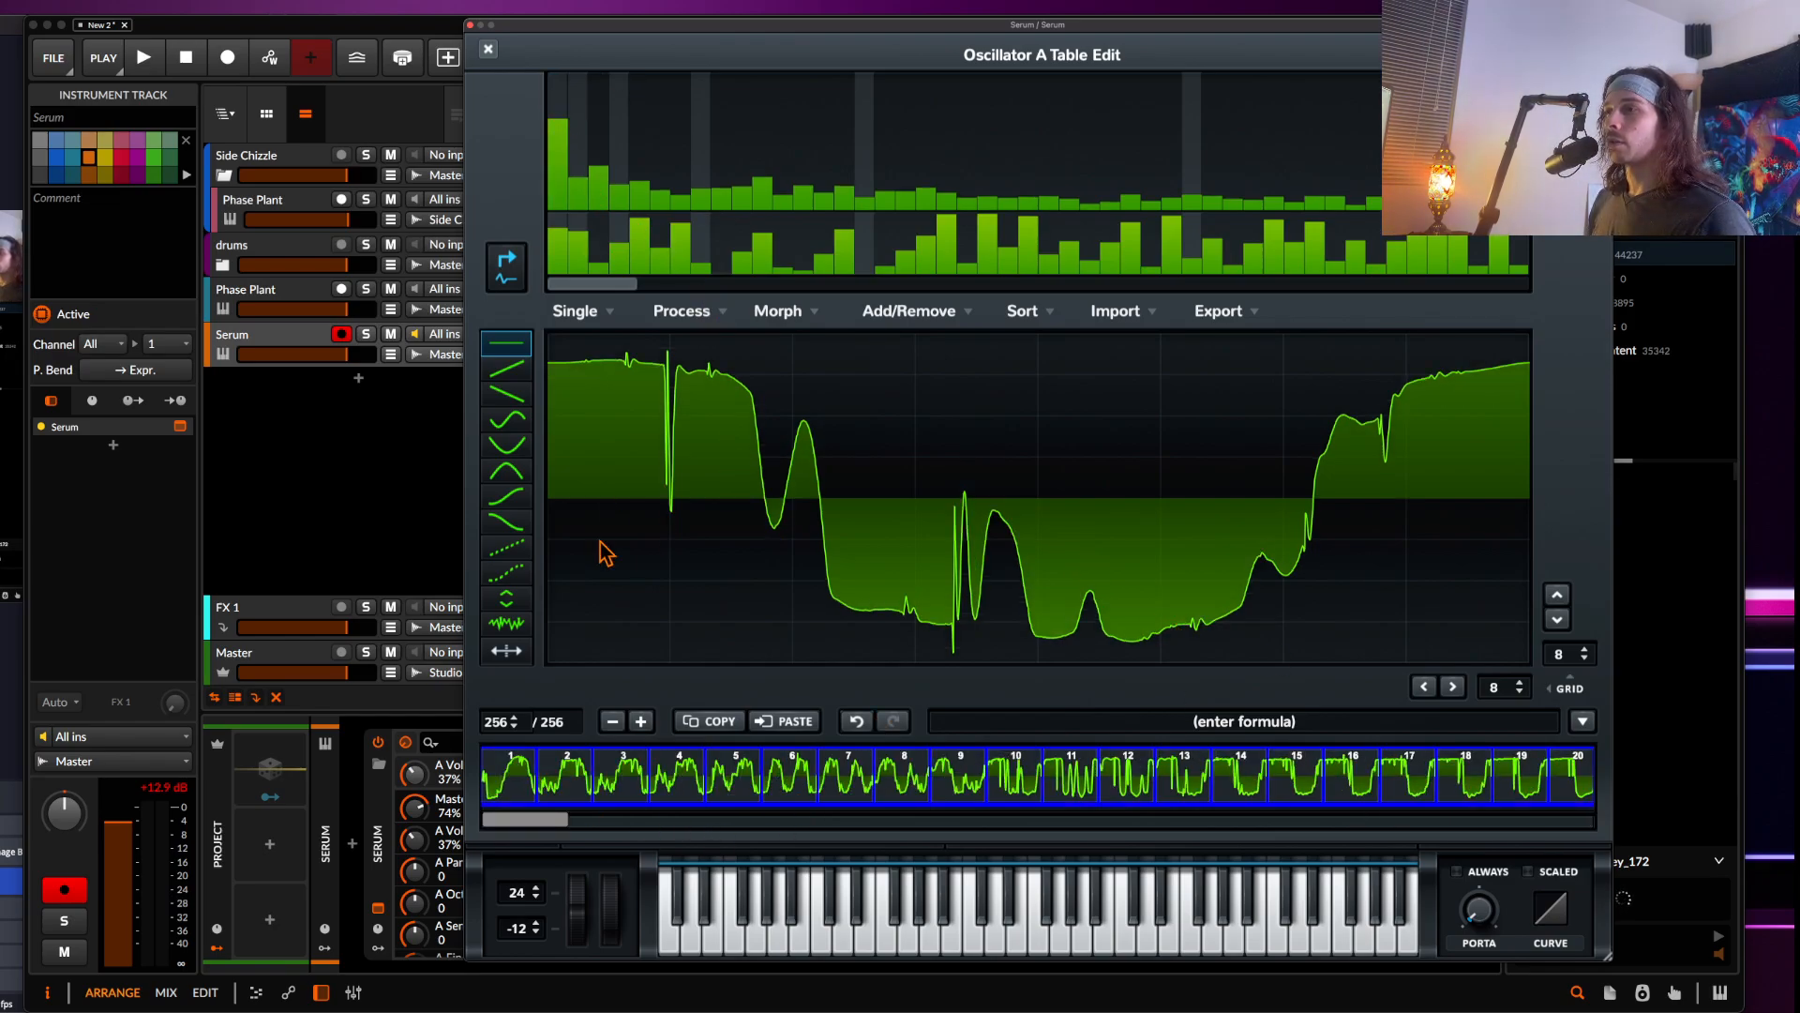
{"action": "left_click", "coordinate": [762, 311]}
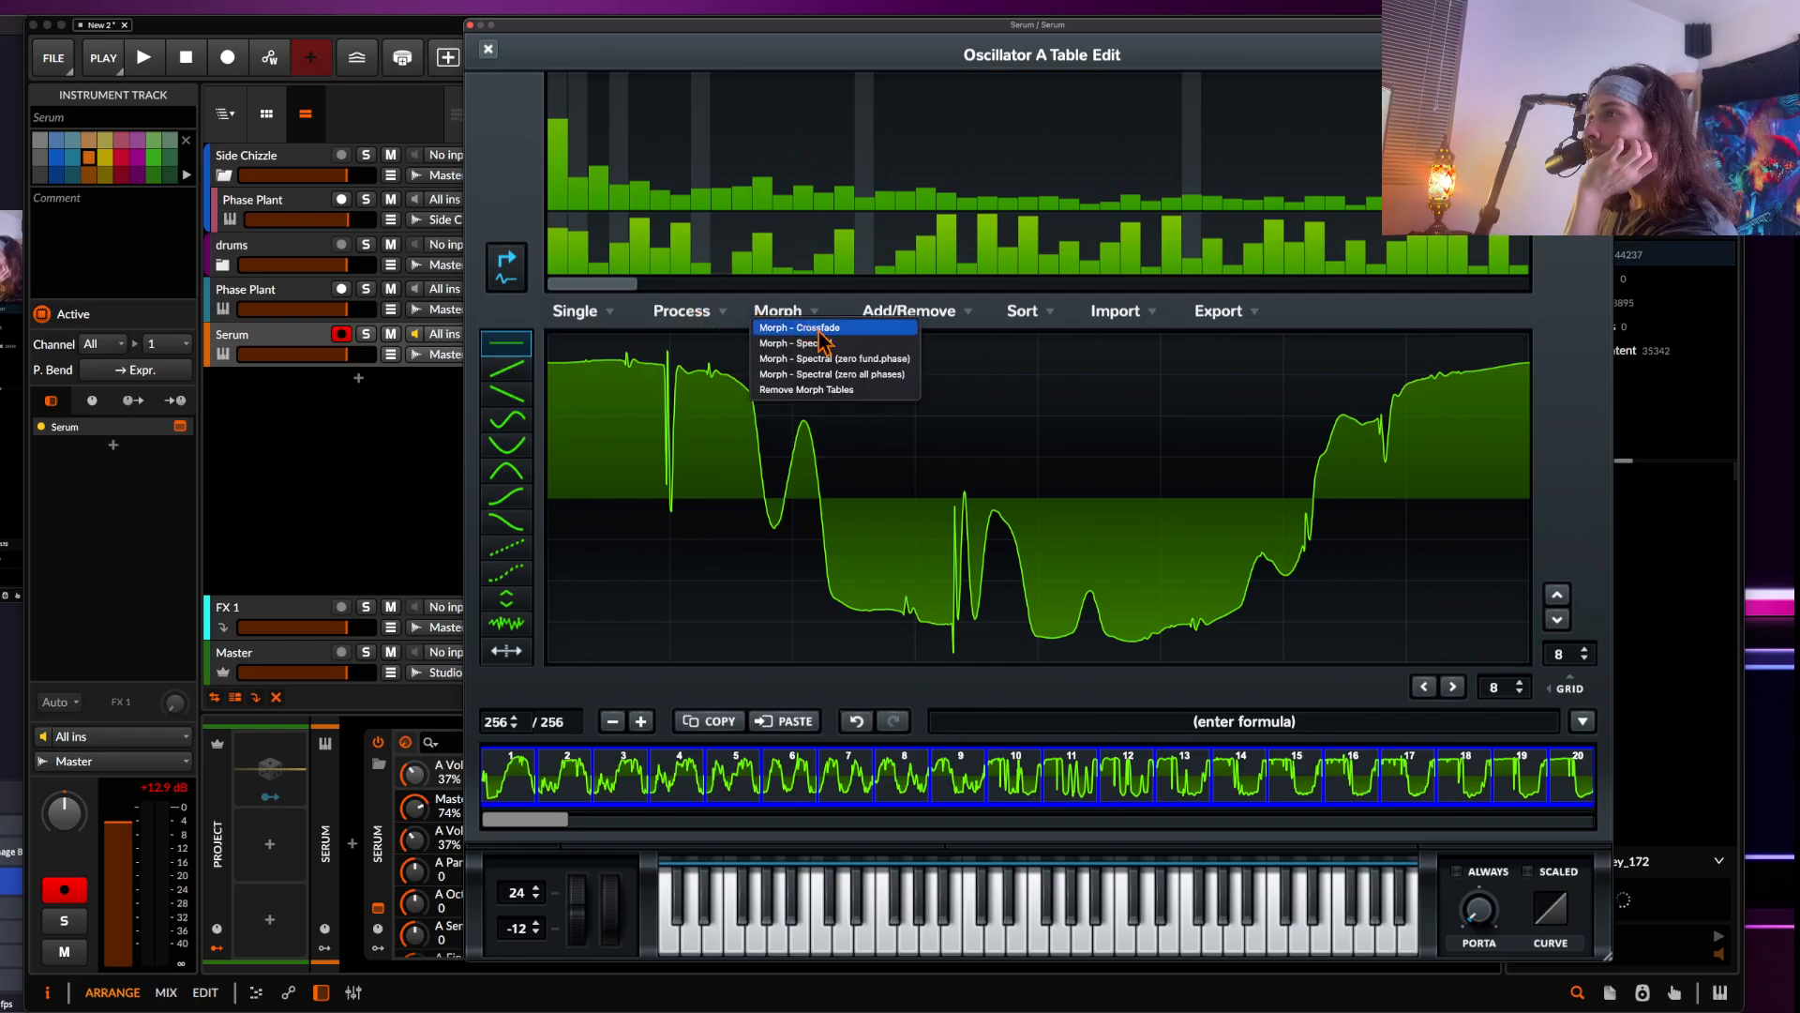
{"action": "left_click", "coordinate": [816, 330]}
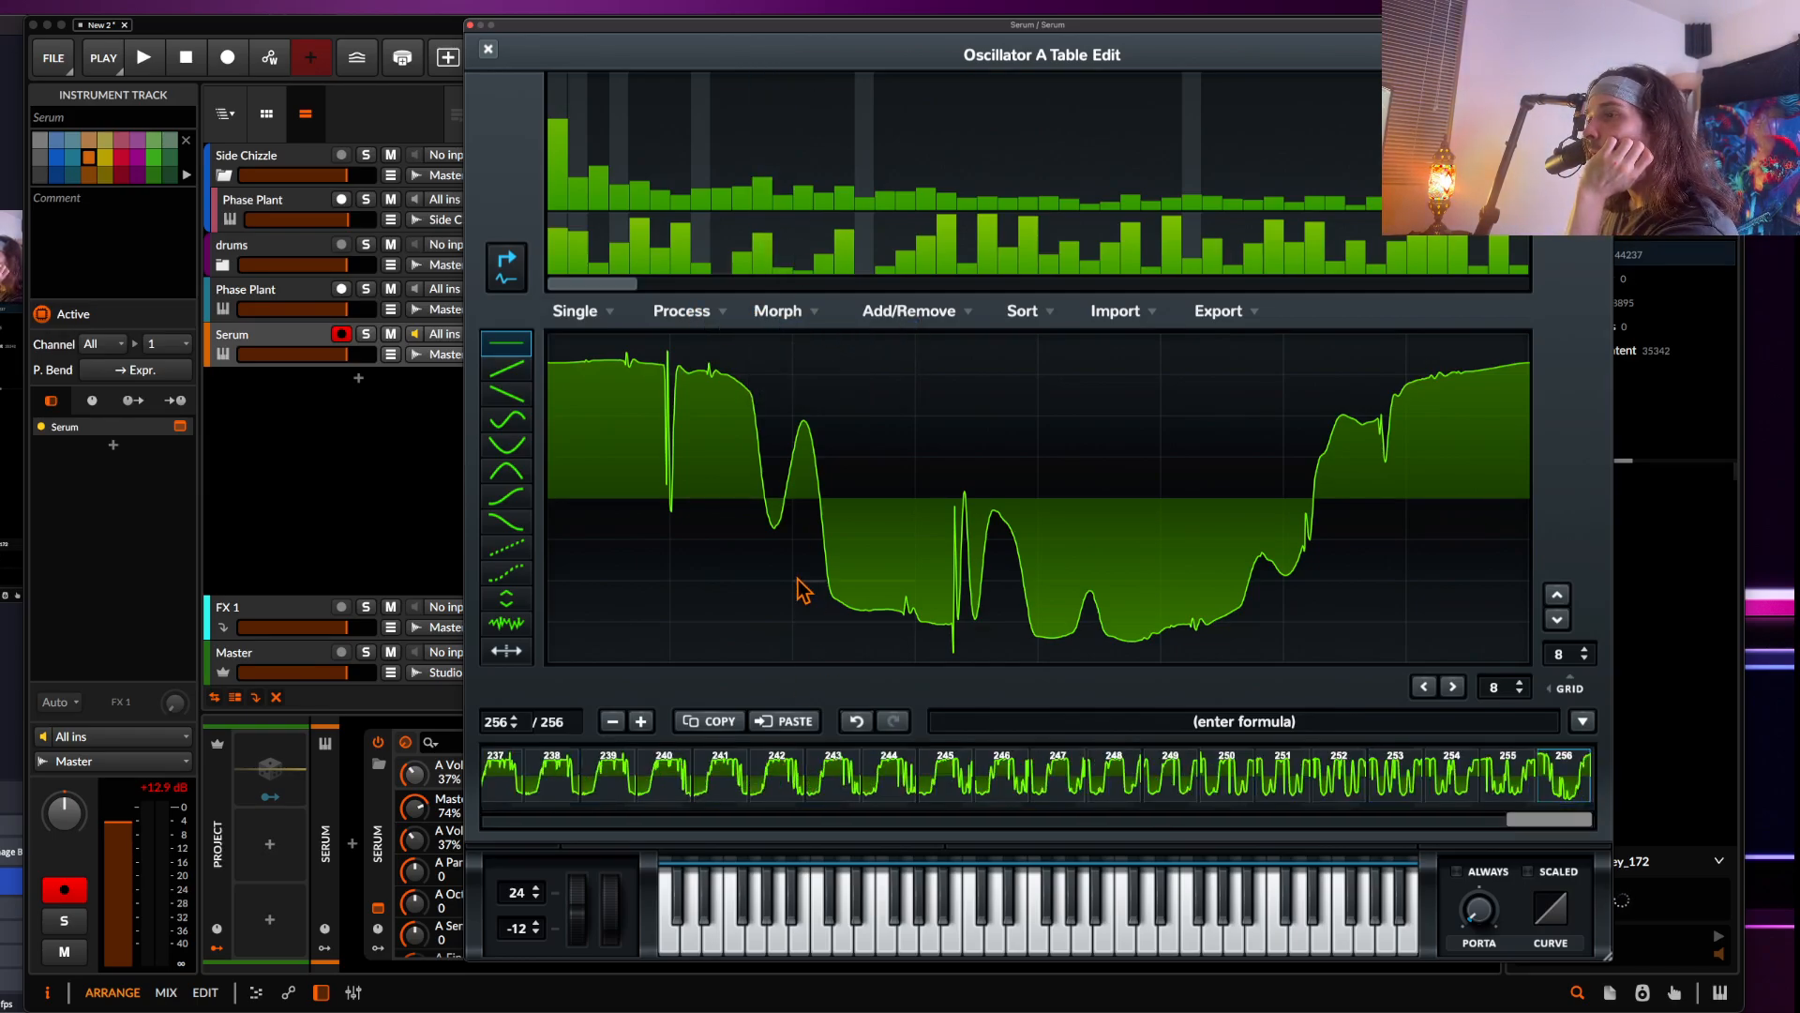
{"action": "left_click", "coordinate": [488, 50]}
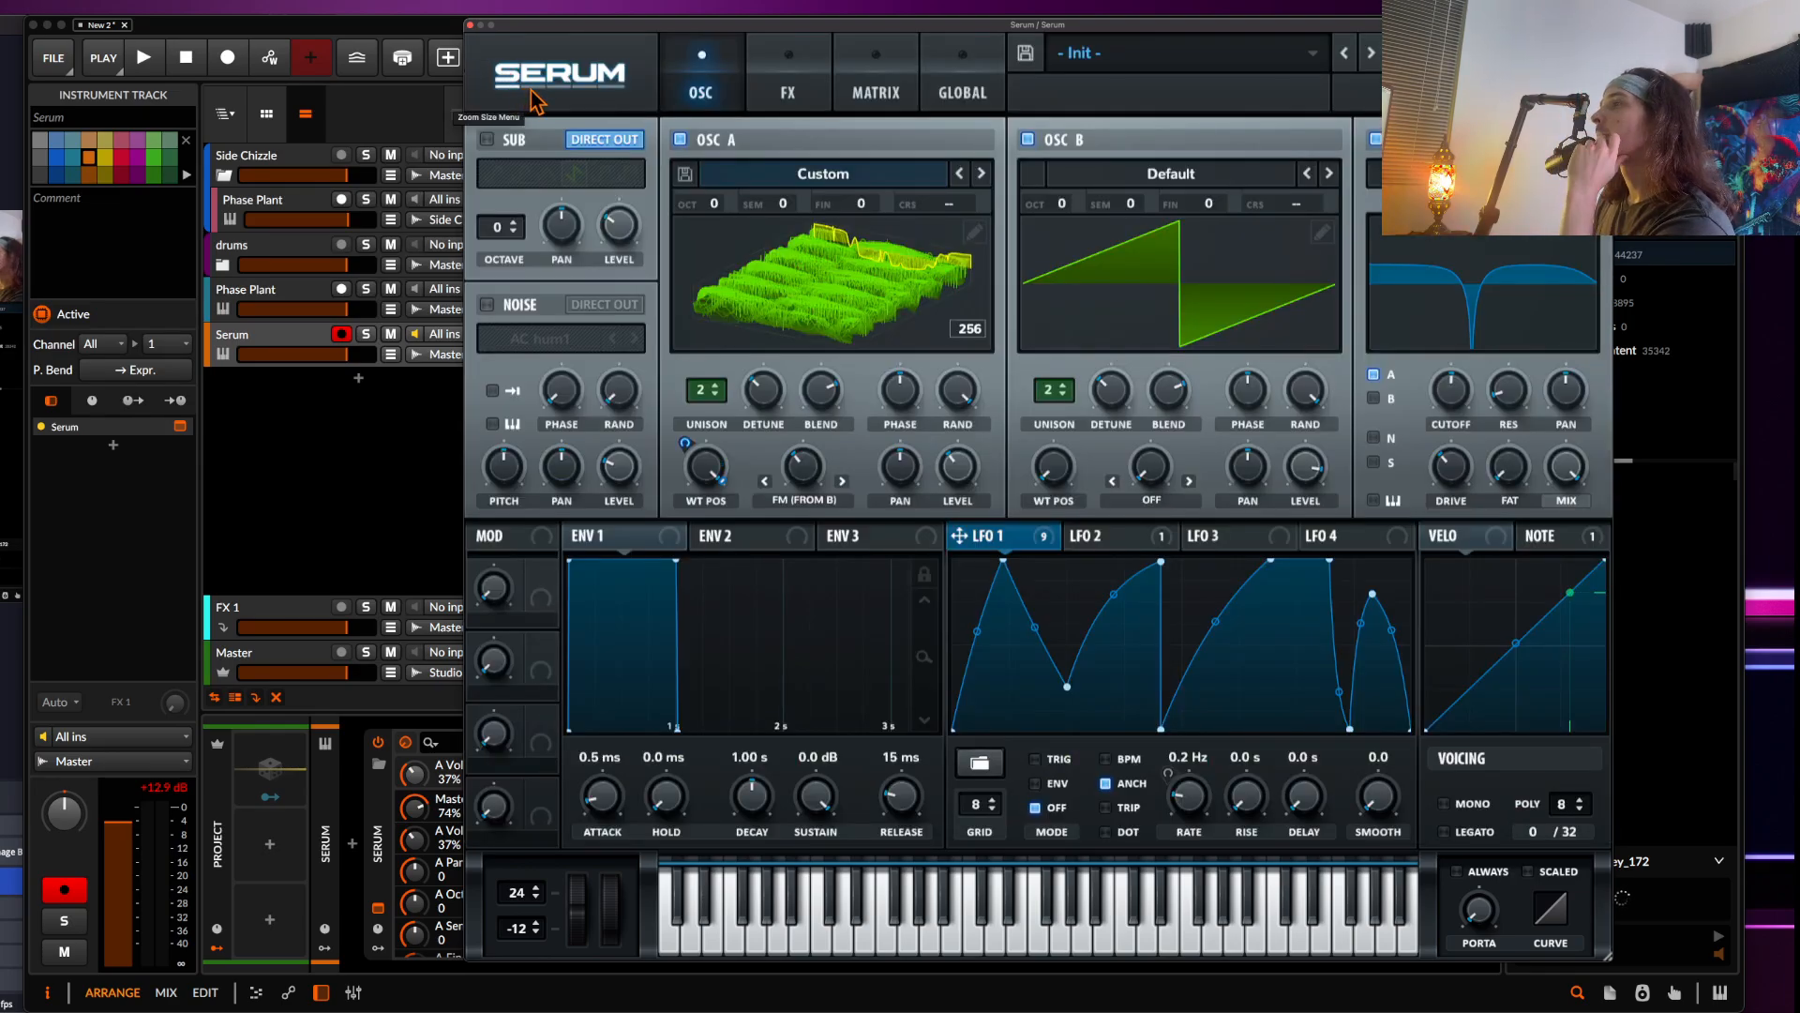
Switch oscillator A's display back to 2D and lower its wavetable position
{"action": "left_click", "coordinate": [793, 267]}
{"action": "left_click_drag", "start_coordinate": [703, 483], "coordinate": [722, 600]}
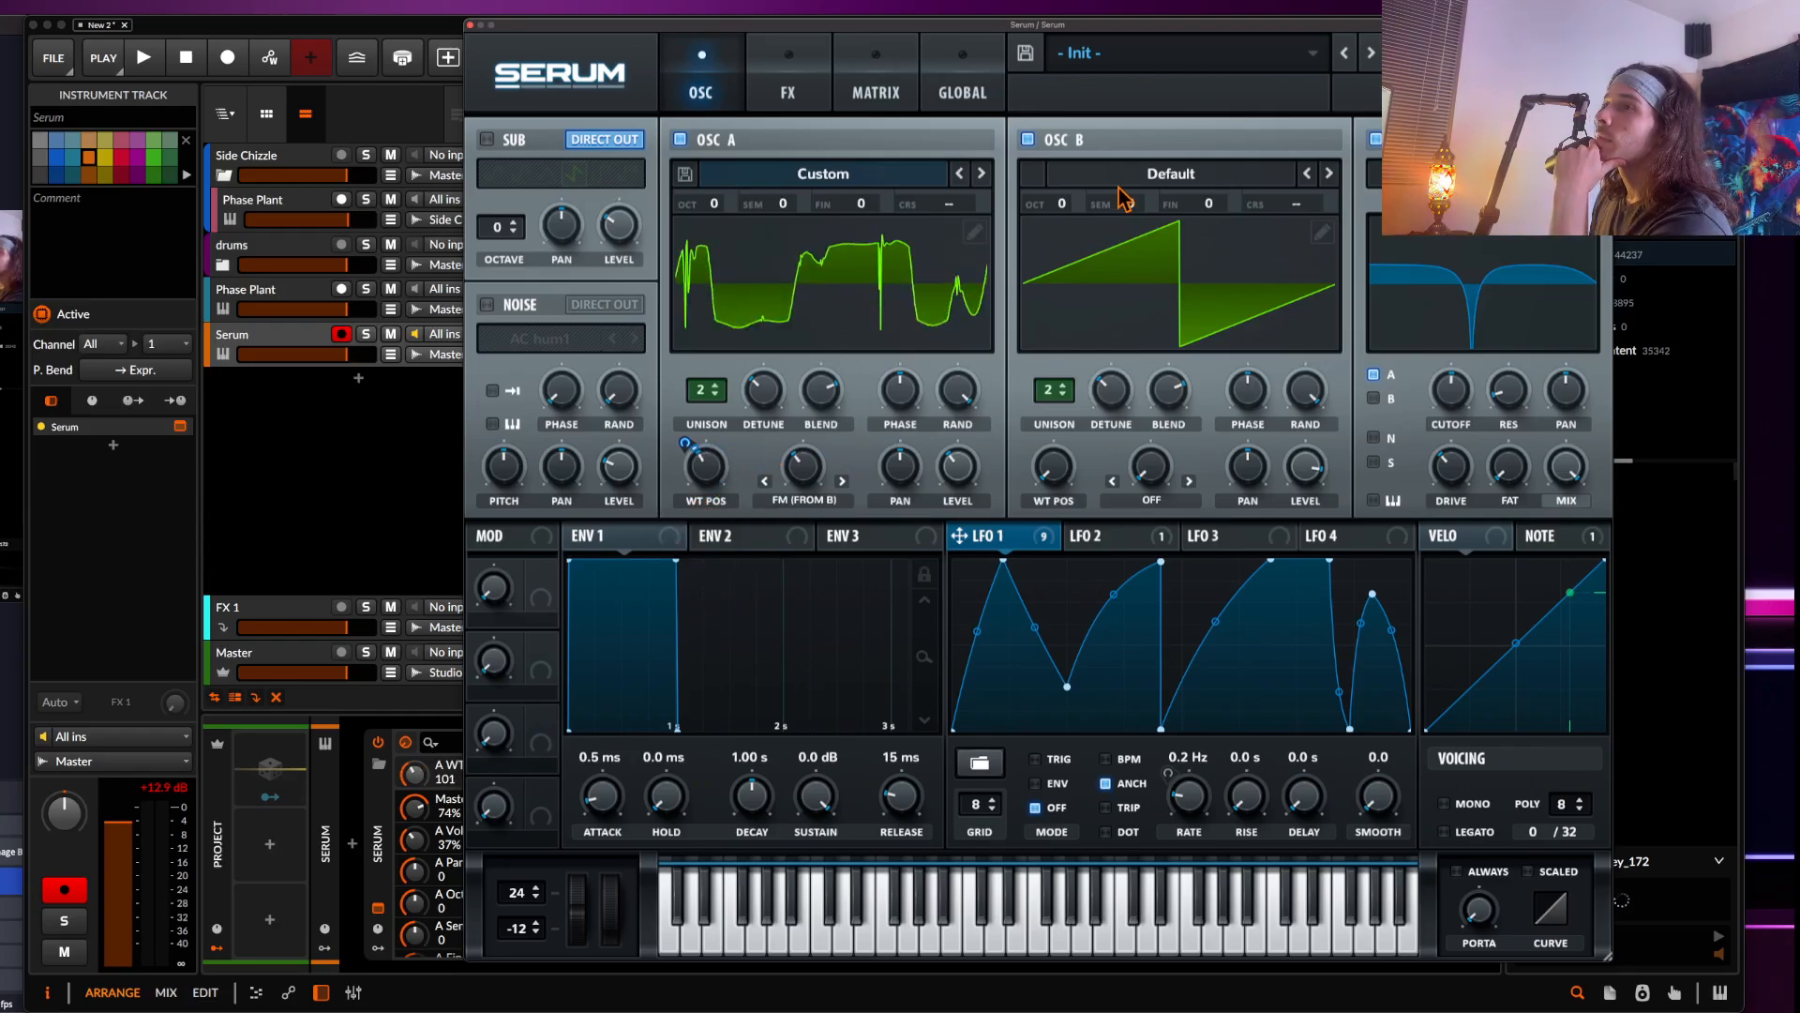